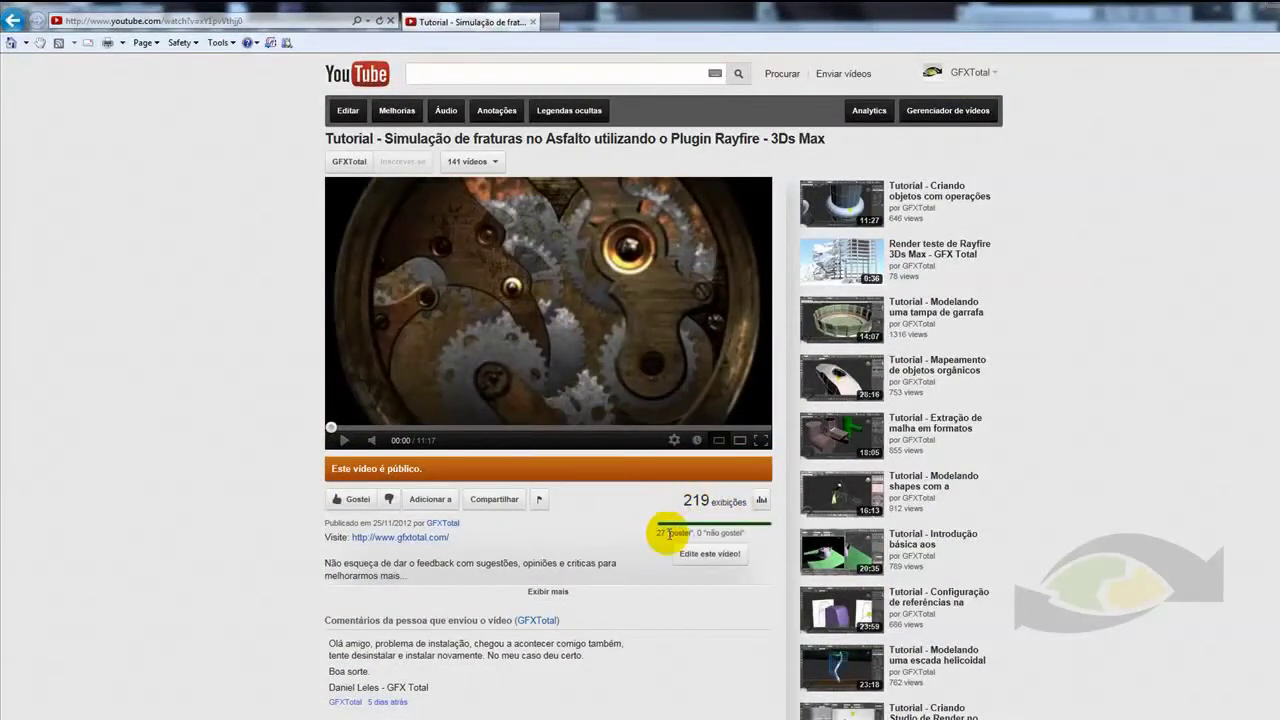
# Close the Internet Explorer YouTube tutorial window and view the 'GFX' brick-slab scene in 3ds Max
pyautogui.moveTo(657, 533); pyautogui.dragTo(677, 531)
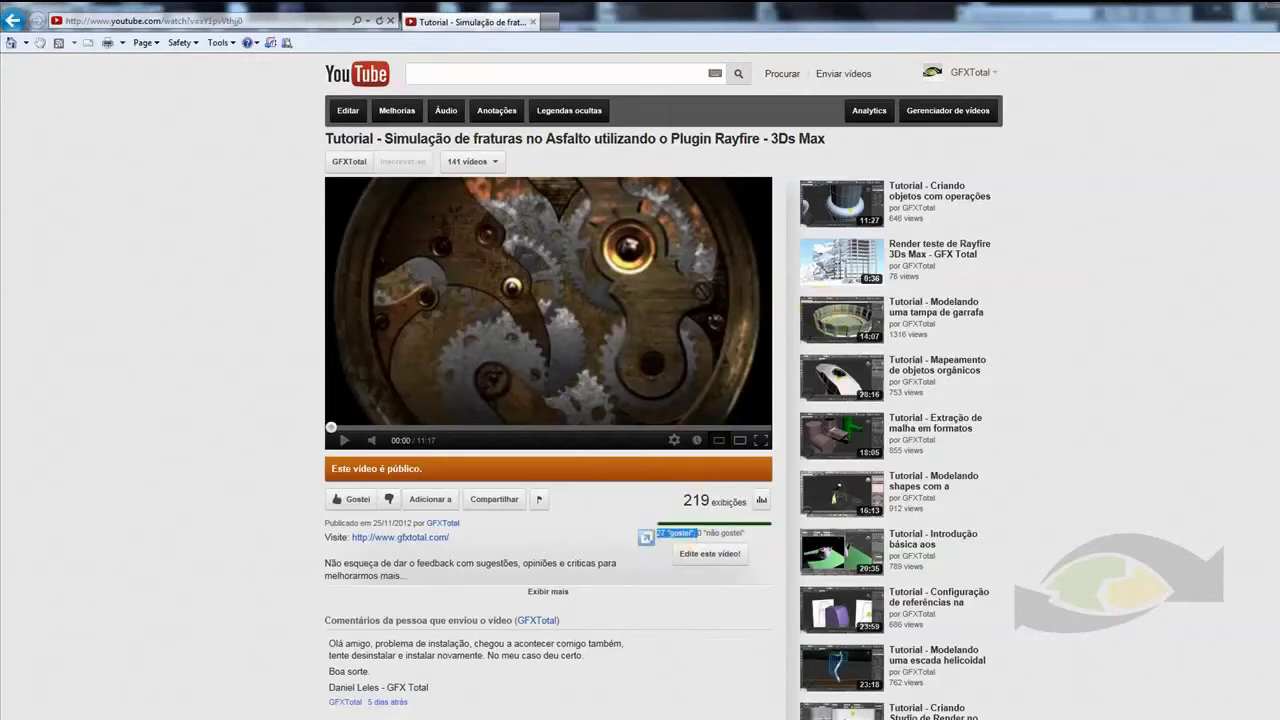
pyautogui.click(1266, 10)
pyautogui.moveTo(731, 408)
pyautogui.keyDown('alt'); pyautogui.mouseDown(button='middle')
pyautogui.moveTo(766, 389)
pyautogui.moveTo(737, 389)
pyautogui.mouseUp(button='middle'); pyautogui.keyUp('alt')
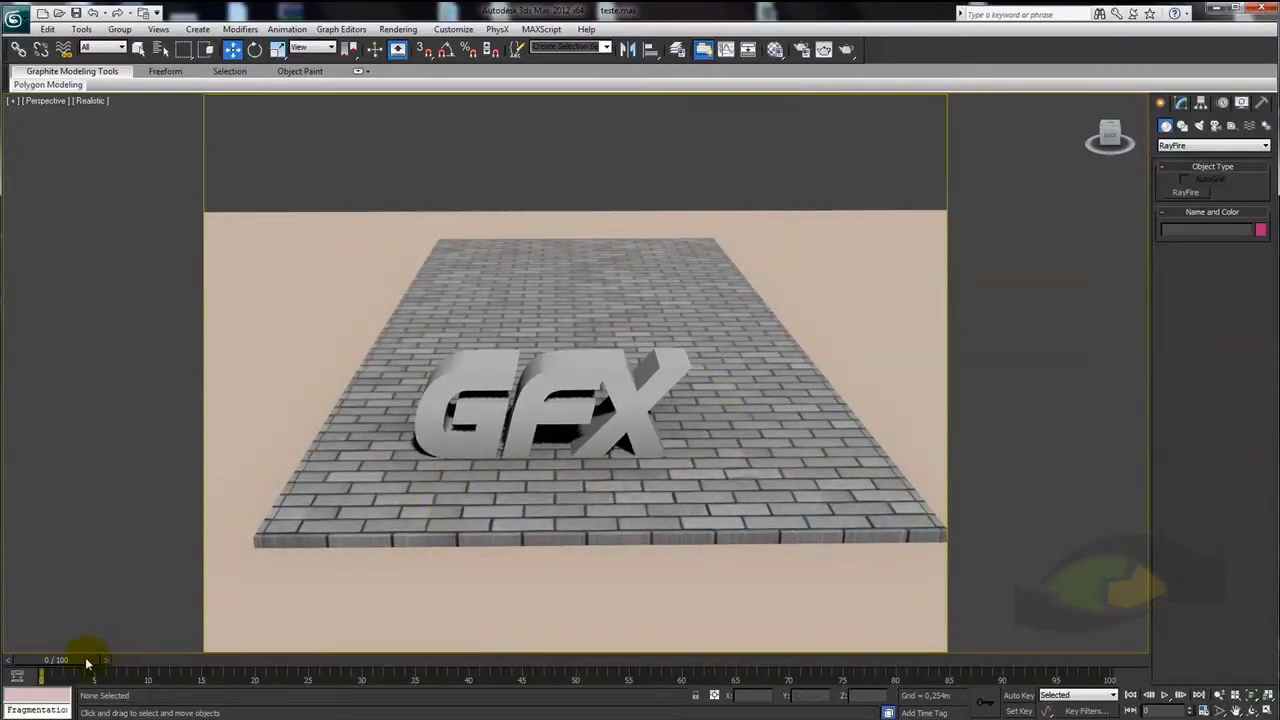
# Scrub the timeline from frame 0 to about frame 79 and orbit around the shattered slab debris
pyautogui.moveTo(79, 665)
pyautogui.mouseDown()
pyautogui.moveTo(1005, 660)
pyautogui.moveTo(737, 662)
pyautogui.moveTo(929, 663)
pyautogui.moveTo(837, 675)
pyautogui.moveTo(843, 666)
pyautogui.mouseUp()
pyautogui.press('w')
pyautogui.scroll(-2, 600, 540)
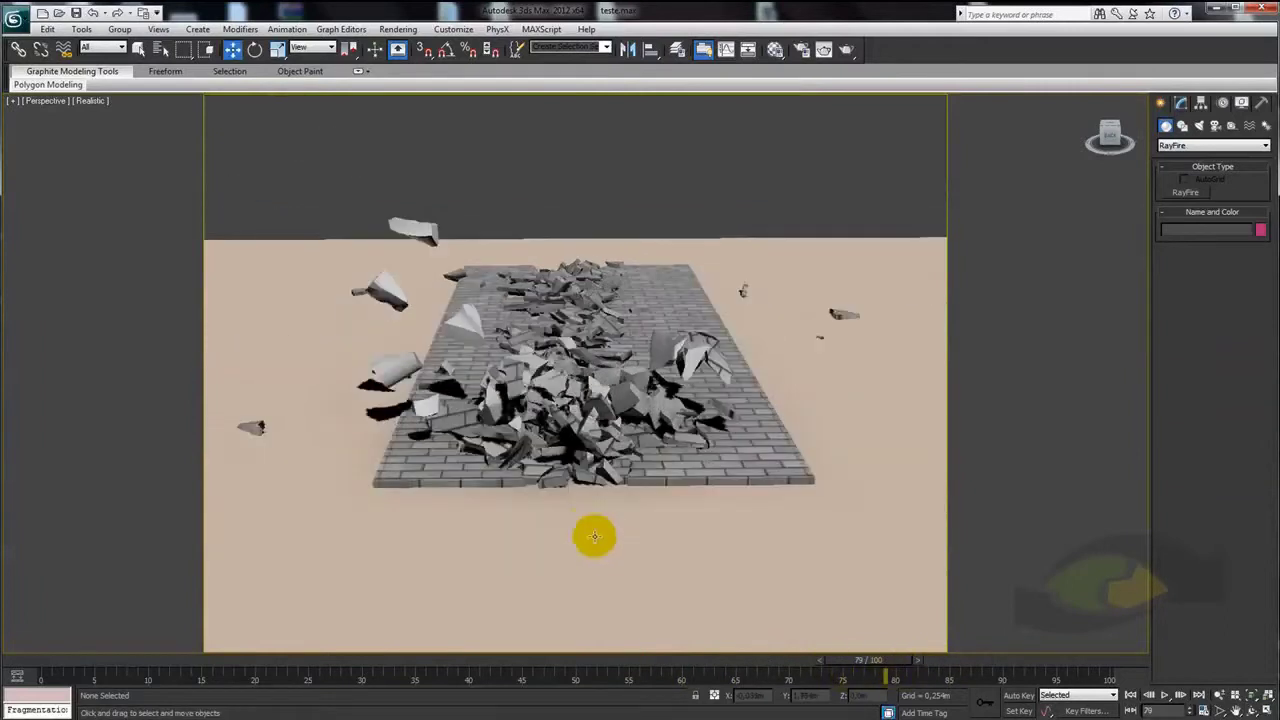
pyautogui.moveTo(457, 509)
pyautogui.keyDown('alt'); pyautogui.mouseDown(button='middle')
pyautogui.moveTo(522, 497)
pyautogui.moveTo(623, 517)
pyautogui.mouseUp(button='middle'); pyautogui.keyUp('alt')
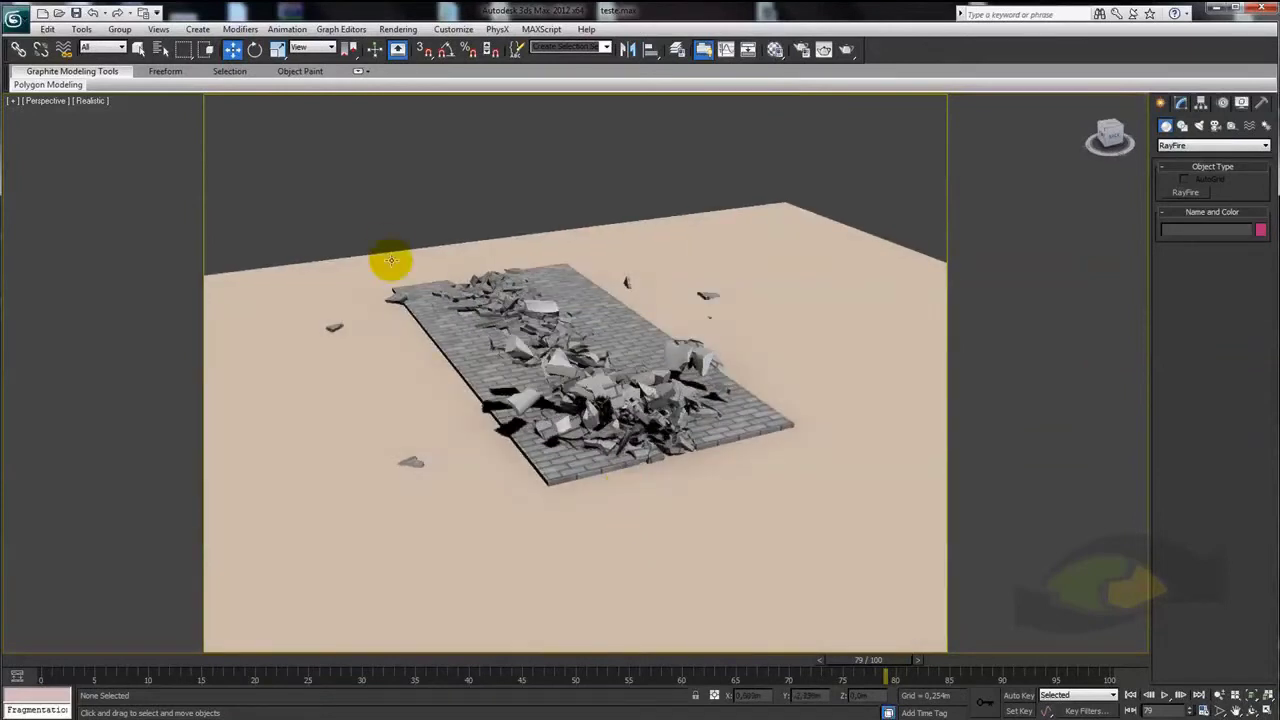
# Reset 3ds Max to an empty untitled scene
pyautogui.click(16, 24)
pyautogui.click(45, 82)
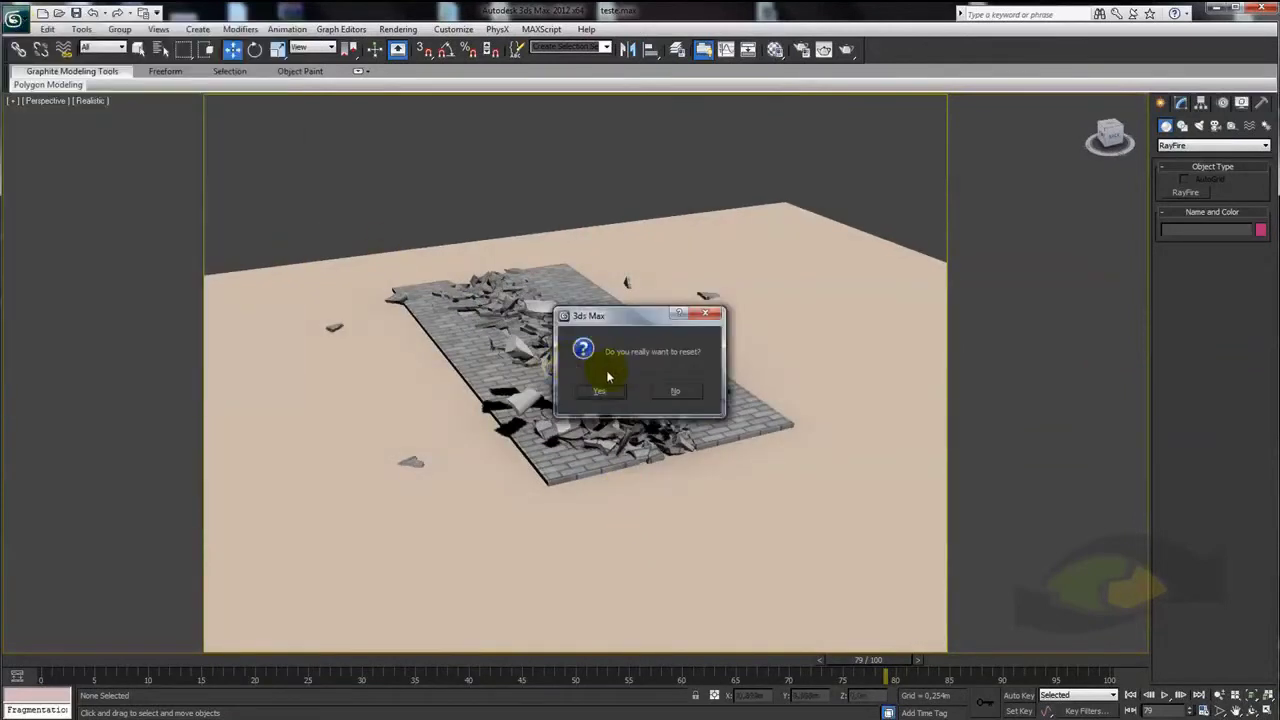
pyautogui.click(599, 391)
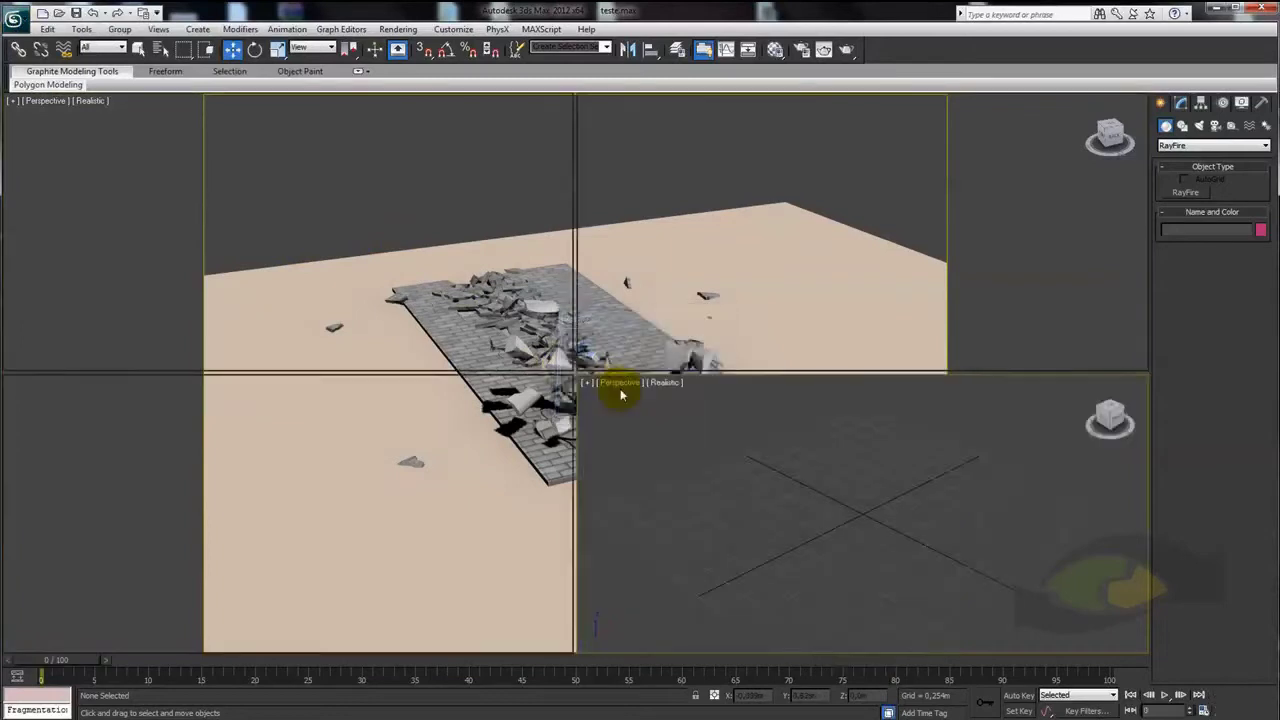
pyautogui.moveTo(843, 507)
pyautogui.keyDown('alt'); pyautogui.mouseDown(button='middle')
pyautogui.moveTo(743, 471)
pyautogui.moveTo(822, 507)
pyautogui.moveTo(889, 561)
pyautogui.mouseUp(button='middle'); pyautogui.keyUp('alt')
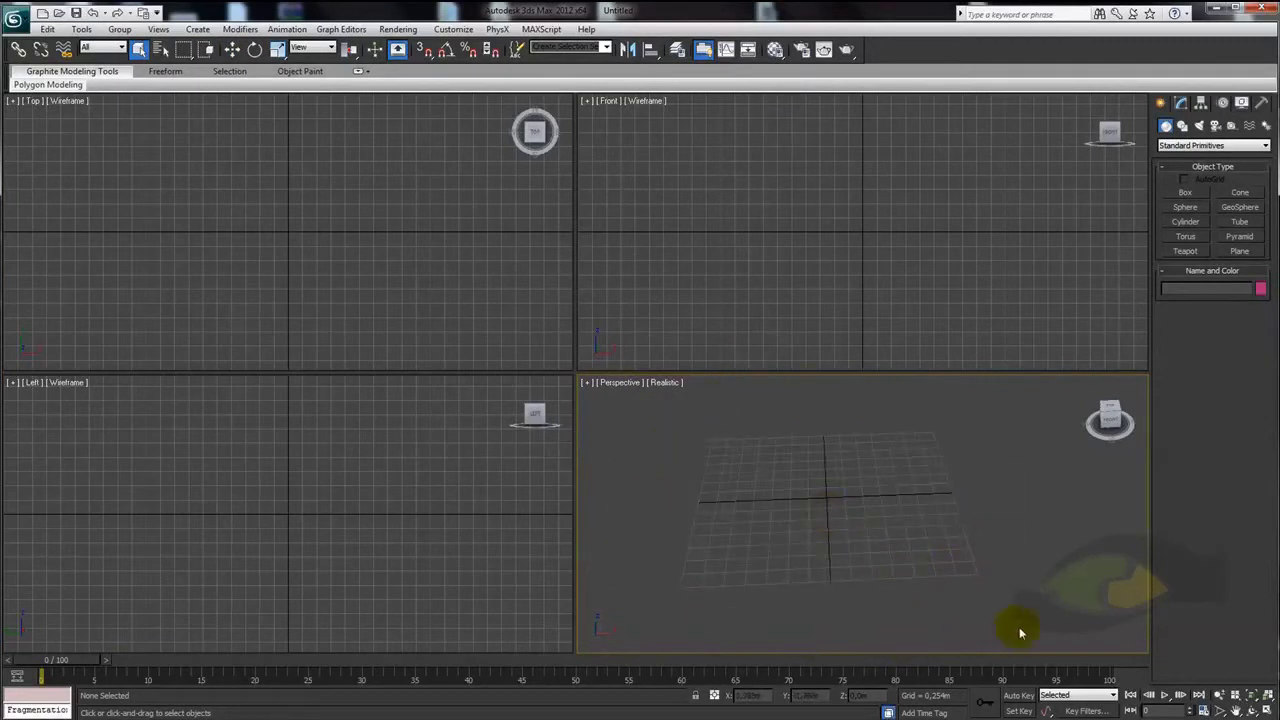
# Draw a thin flat box, Box001, on the ground grid in the Perspective view
pyautogui.click(1188, 192)
pyautogui.moveTo(822, 500); pyautogui.dragTo(929, 572)
pyautogui.click(935, 517)
pyautogui.rightClick(935, 517)
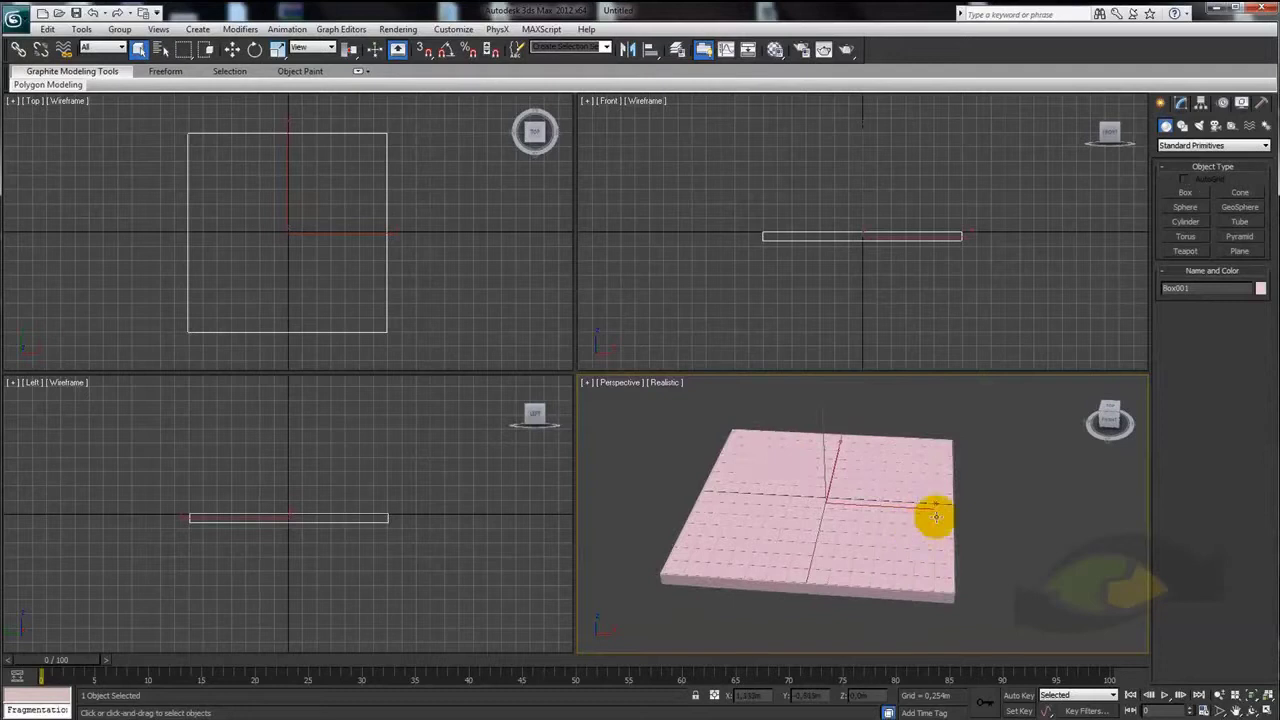
pyautogui.scroll(3, 935, 517)
pyautogui.scroll(2, 891, 523)
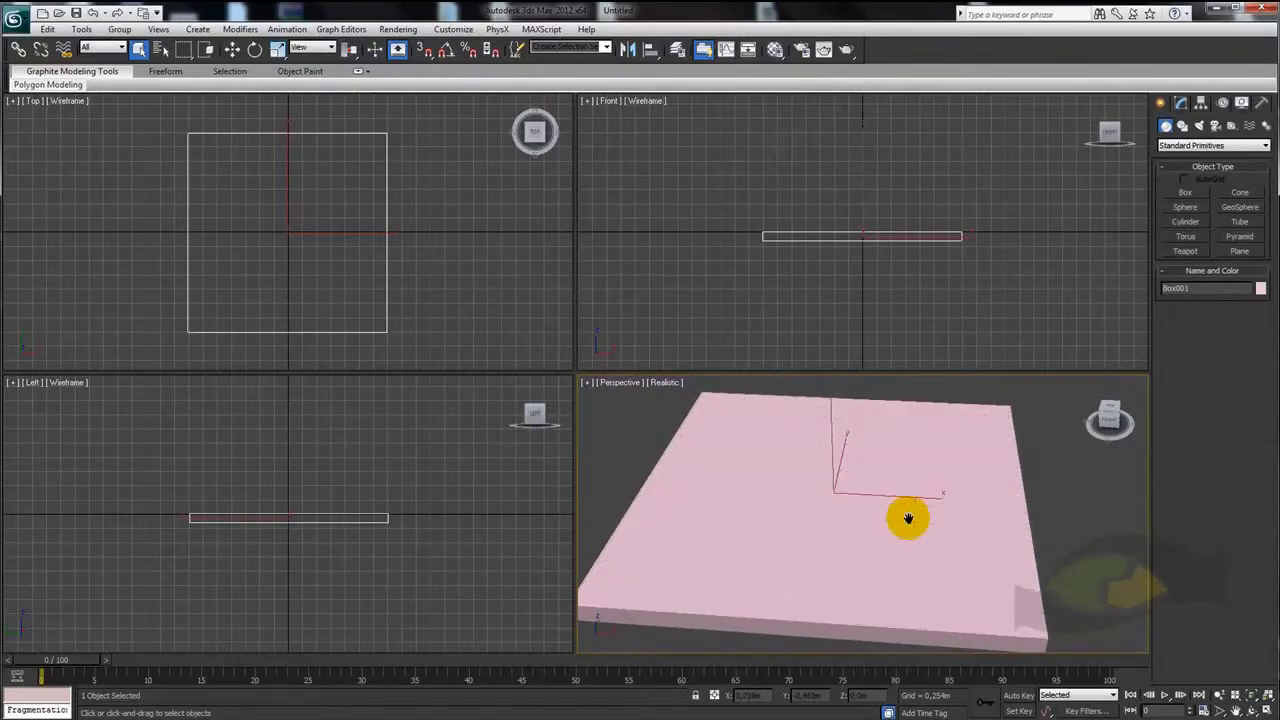
# Draw a 1.835 m by 1.111 m plane over the box in the Top view
pyautogui.scroll(2, 920, 486)
pyautogui.click(1239, 251)
pyautogui.scroll(2, 823, 492)
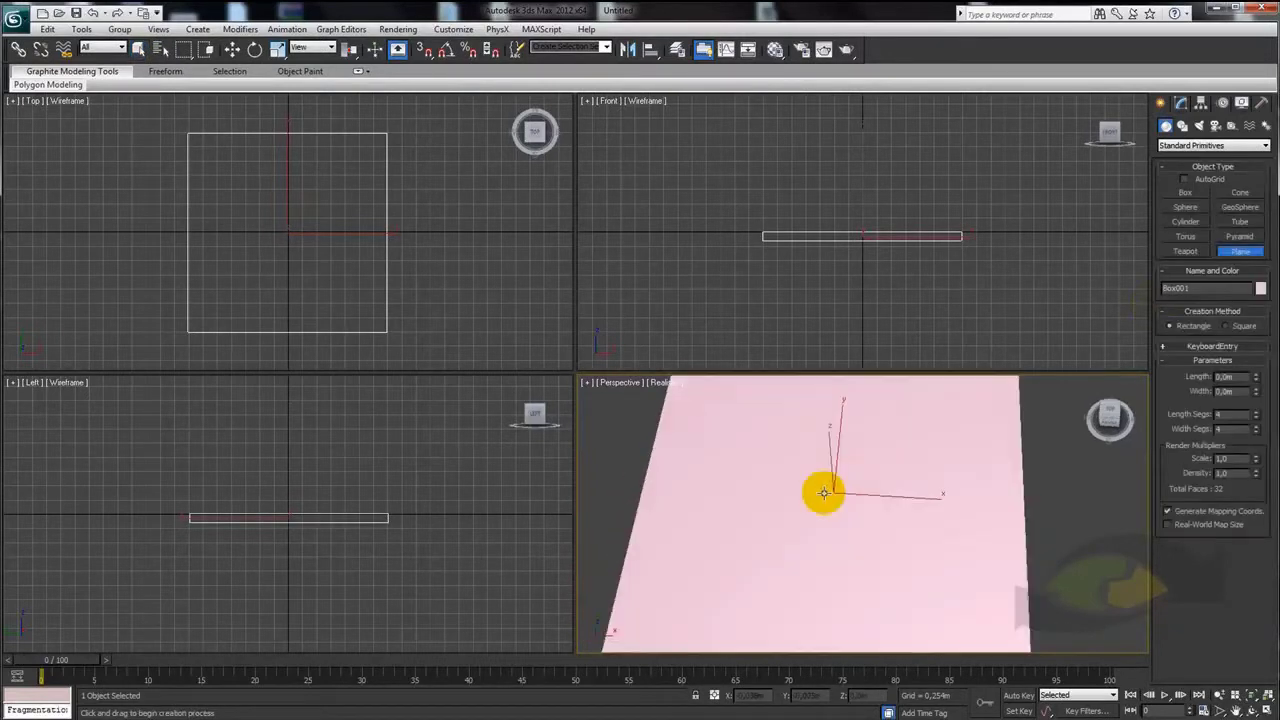
pyautogui.scroll(-5, 797, 440)
pyautogui.moveTo(257, 220); pyautogui.dragTo(271, 191, button='middle')
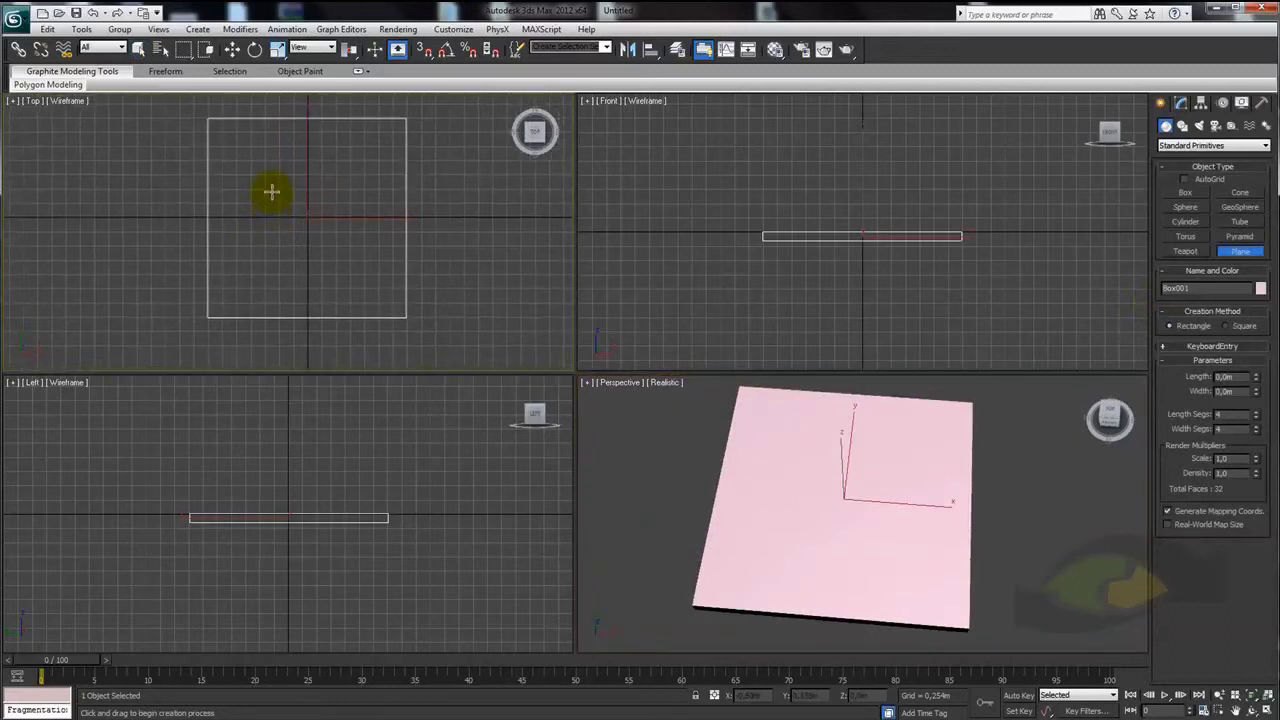
pyautogui.moveTo(277, 191); pyautogui.dragTo(339, 301)
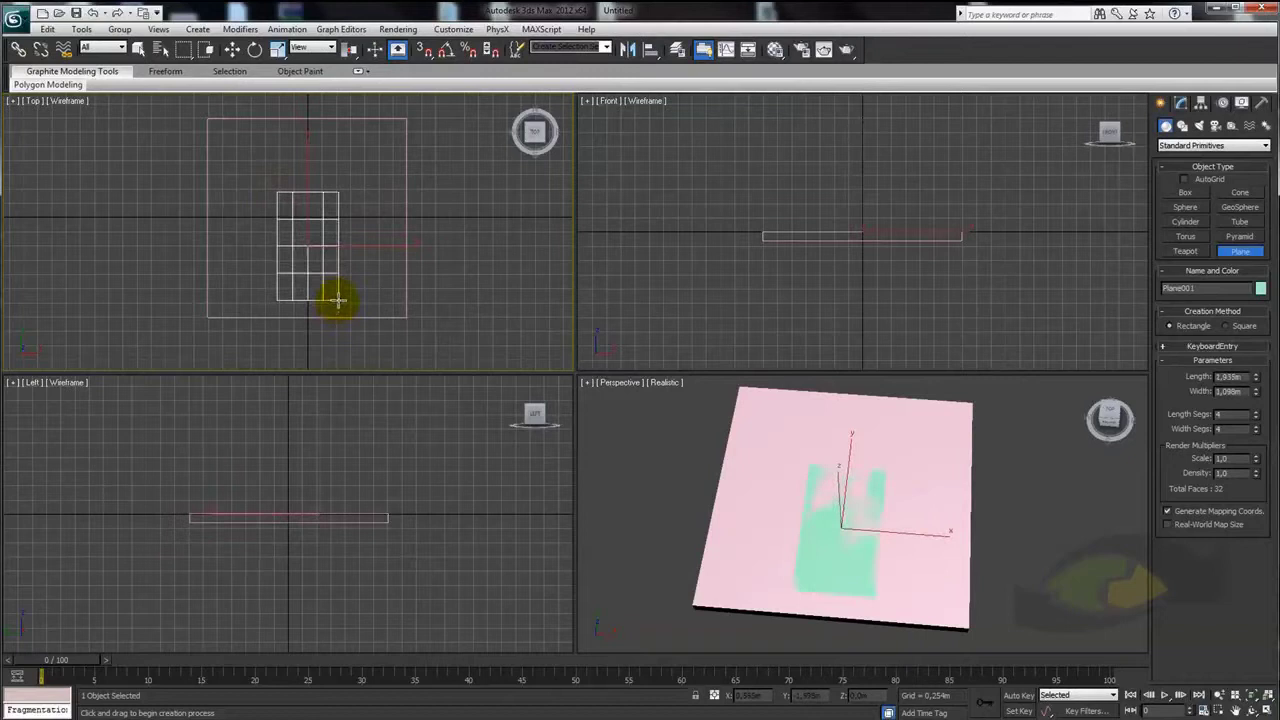
pyautogui.moveTo(339, 301); pyautogui.dragTo(339, 294)
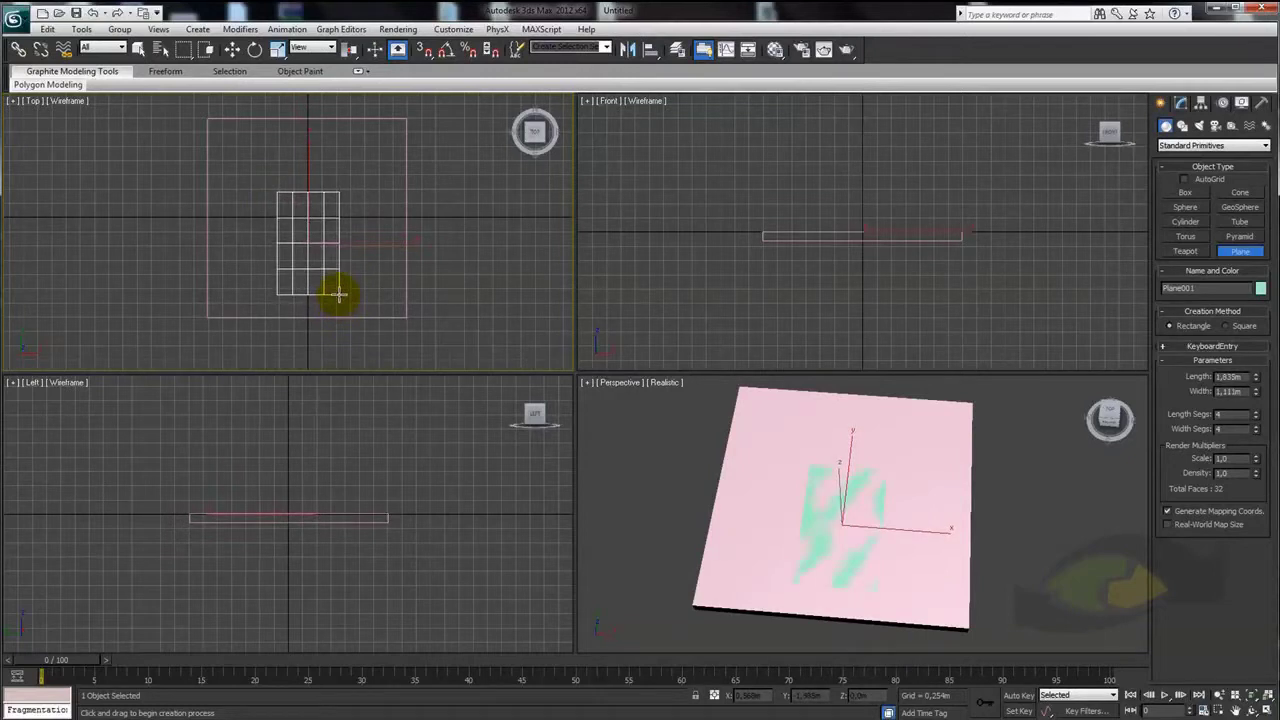
pyautogui.rightClick(339, 294)
# Set the plane's Length Segs and Width Segs to 1
pyautogui.click(1181, 103)
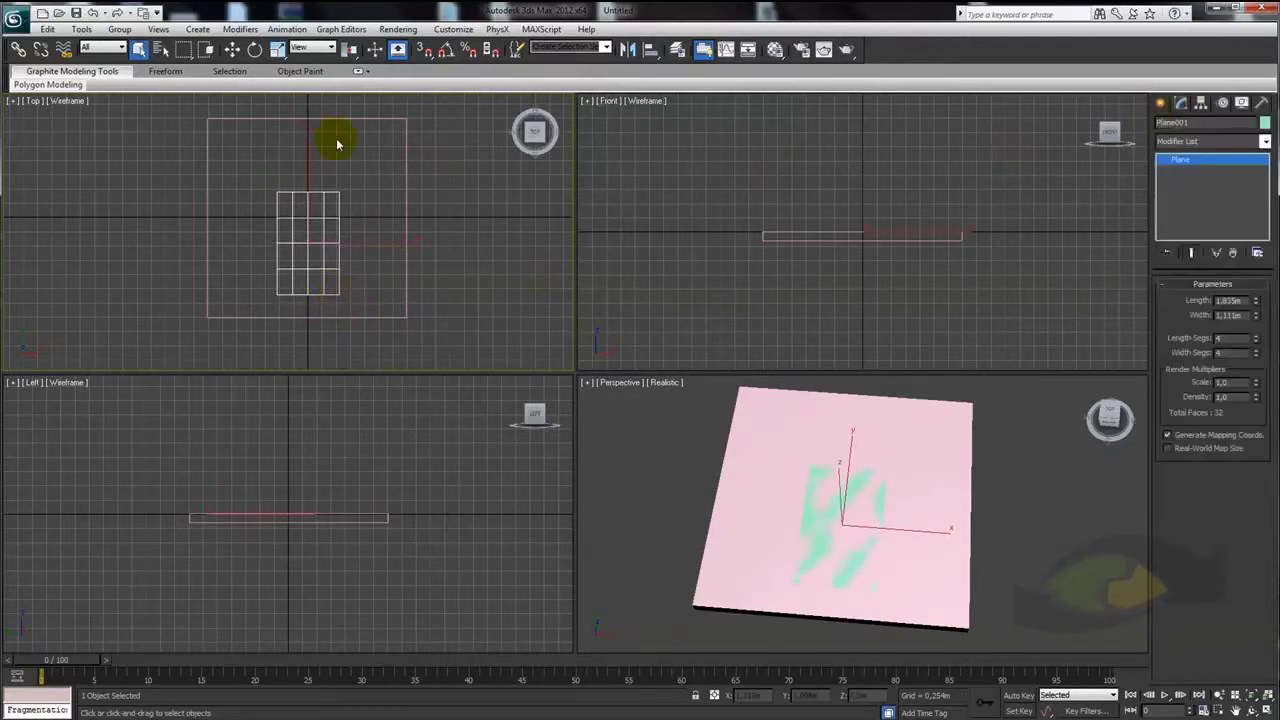
pyautogui.rightClick(1256, 341)
pyautogui.rightClick(1256, 354)
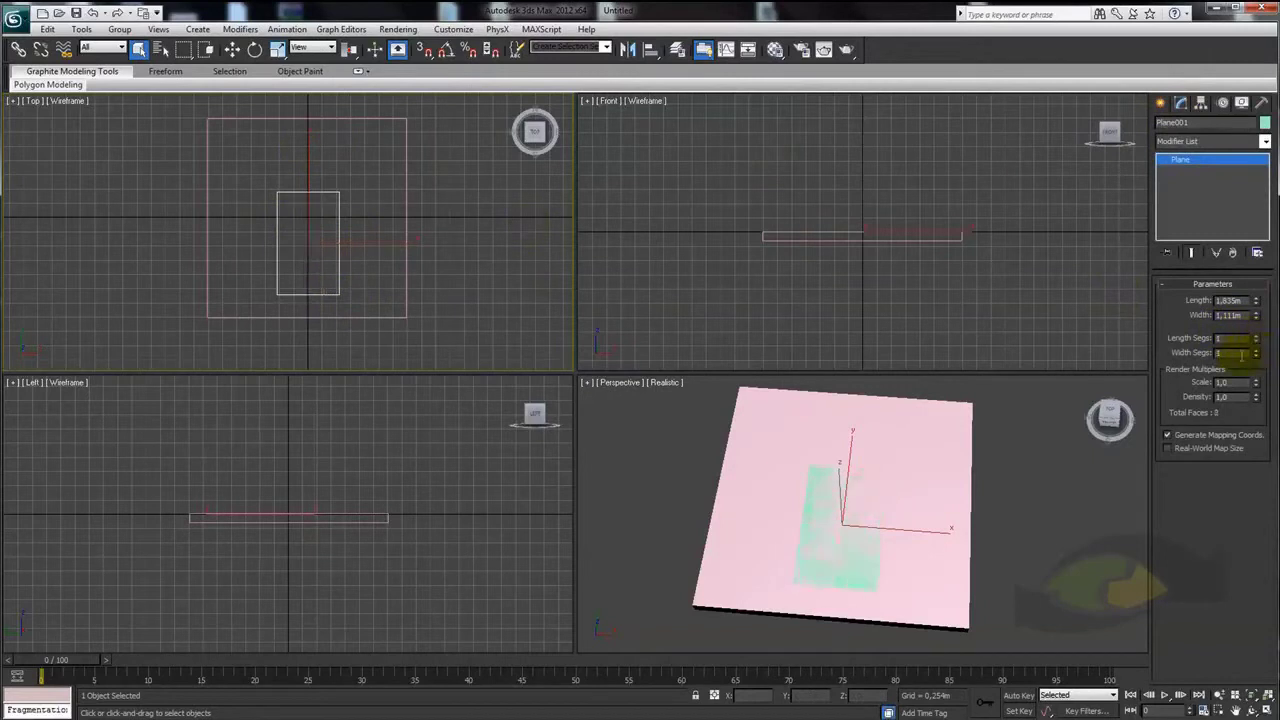
pyautogui.moveTo(343, 280); pyautogui.dragTo(339, 295, button='middle')
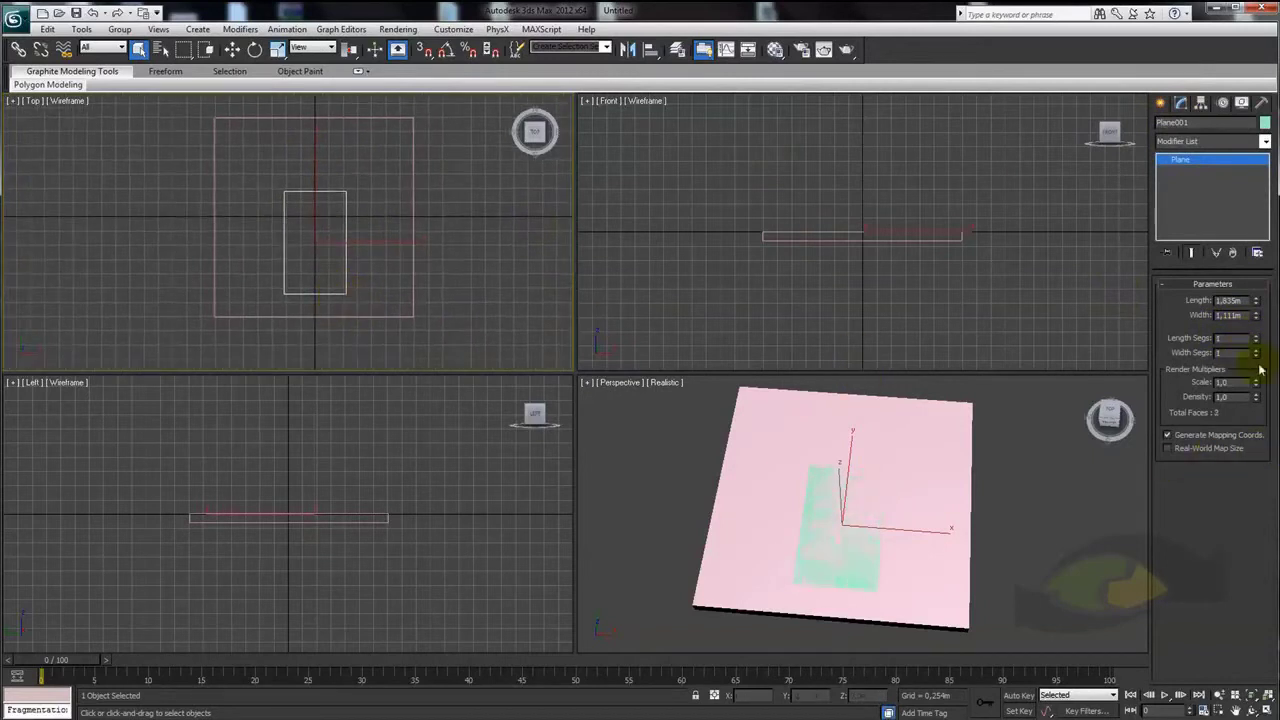
pyautogui.rightClick(322, 222)
pyautogui.moveTo(392, 351)
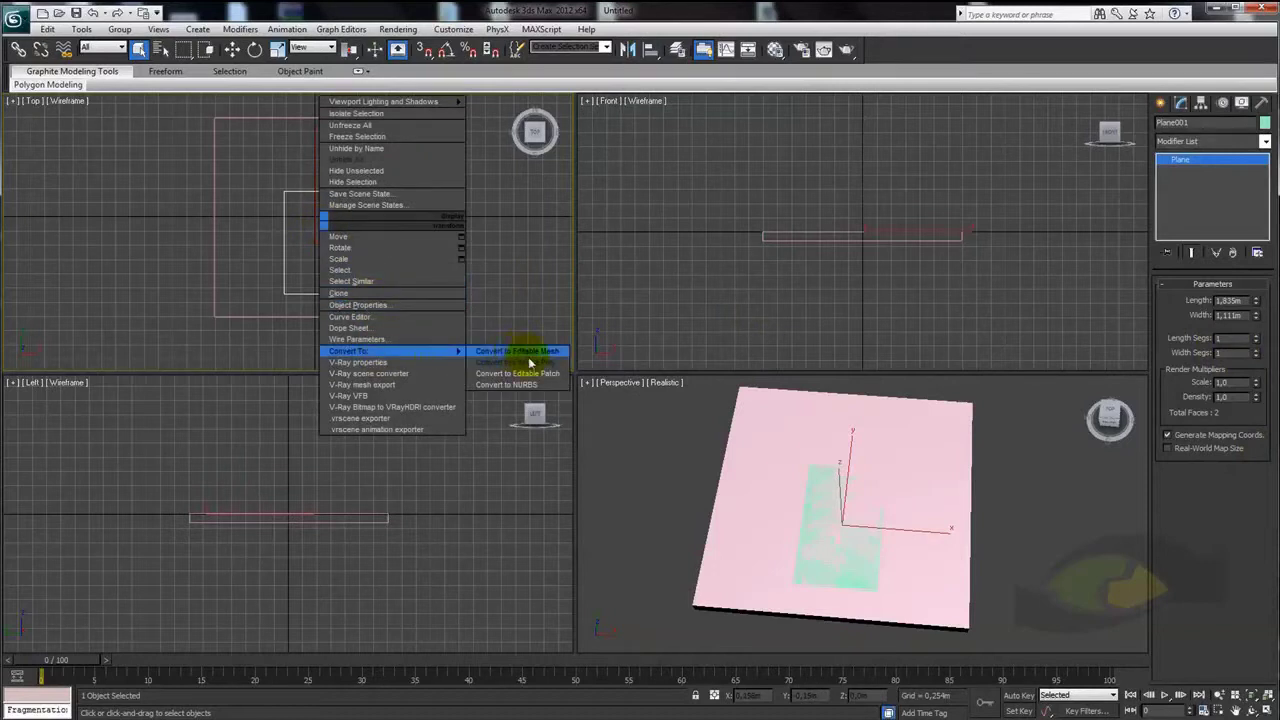
# Convert the plane to an Editable Poly and enter Polygon sub-object mode
pyautogui.click(532, 365)
pyautogui.keyDown('alt'); pyautogui.moveTo(843, 494); pyautogui.dragTo(851, 486, button='middle'); pyautogui.keyUp('alt')
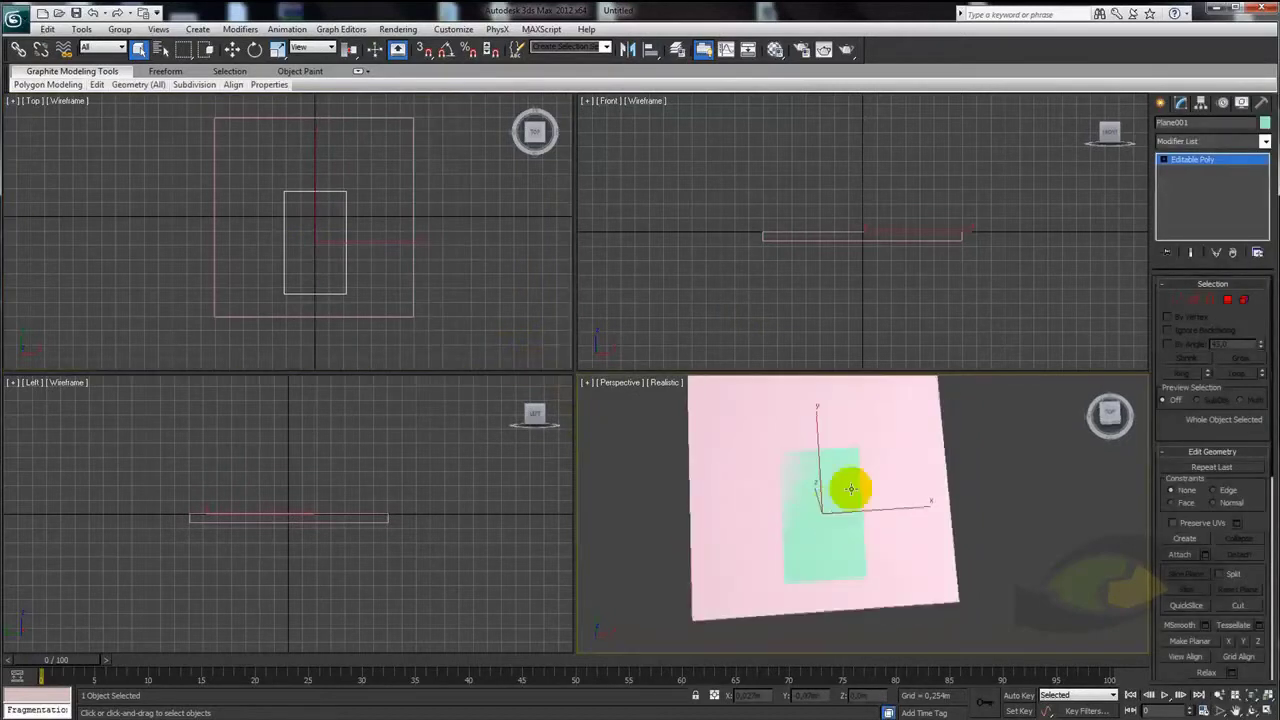
pyautogui.click(1228, 301)
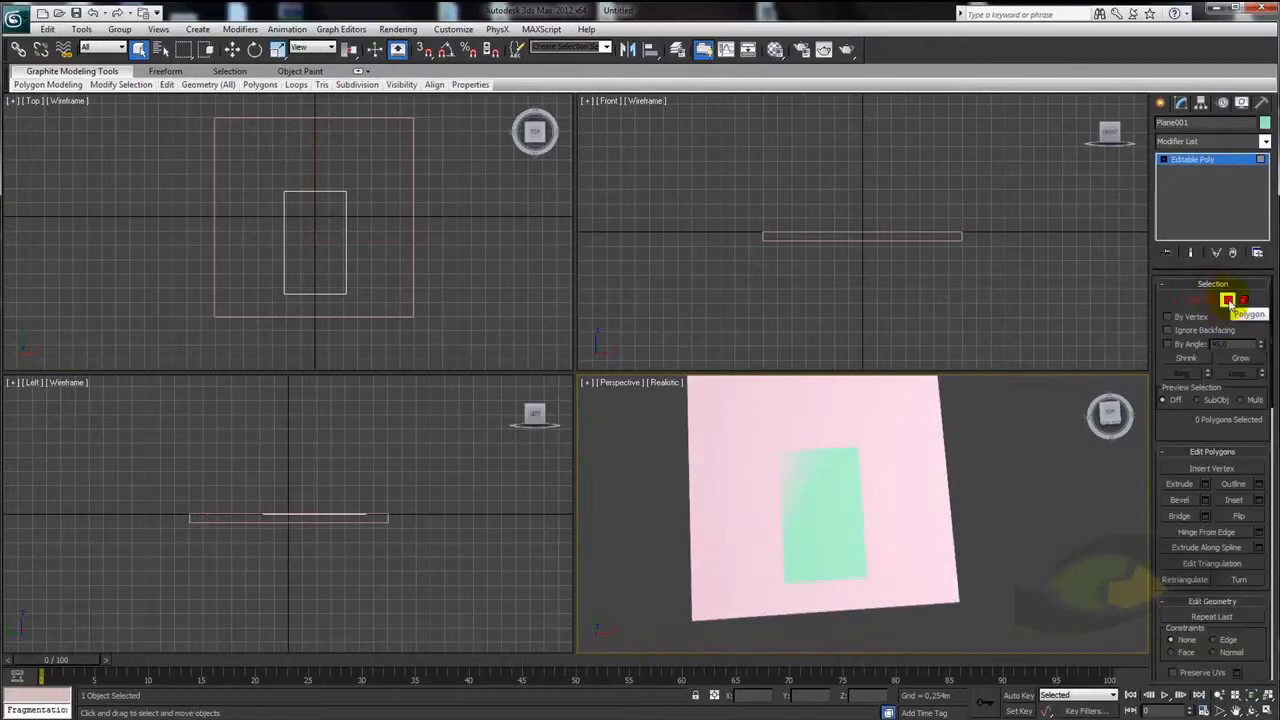
pyautogui.scroll(2, 366, 234)
pyautogui.scroll(1, 371, 214)
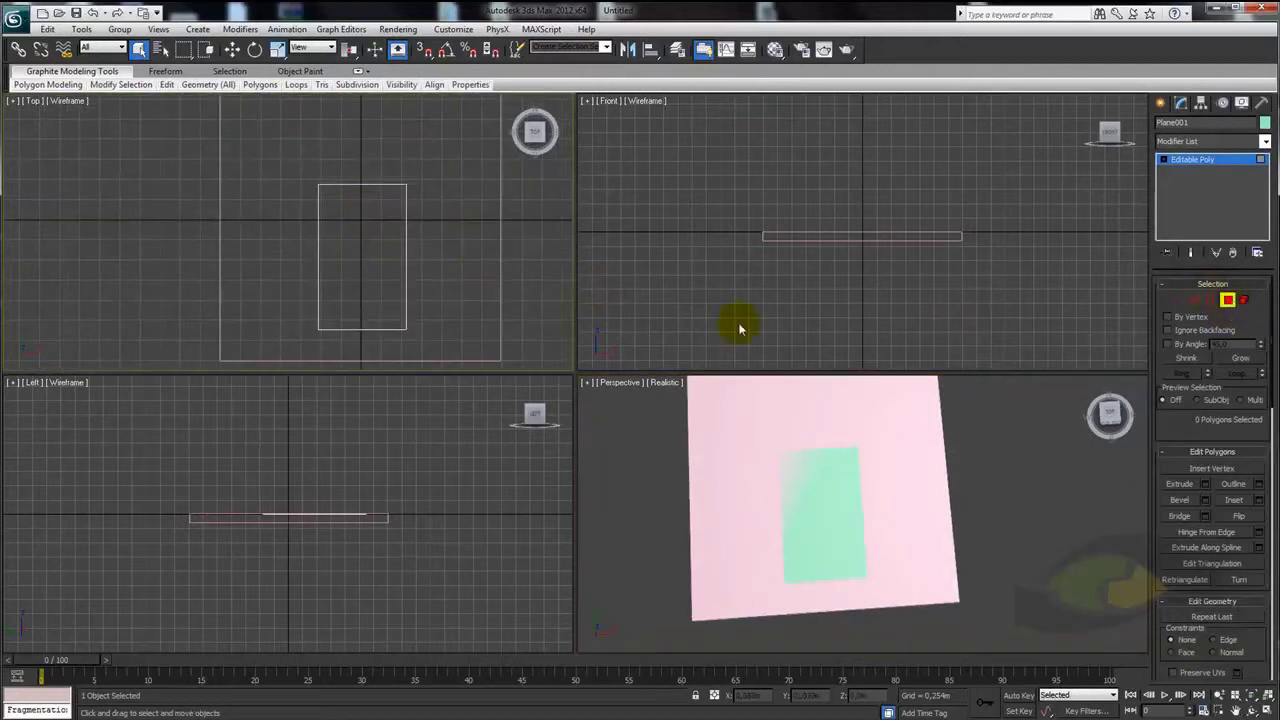
pyautogui.scroll(-4, 1190, 428)
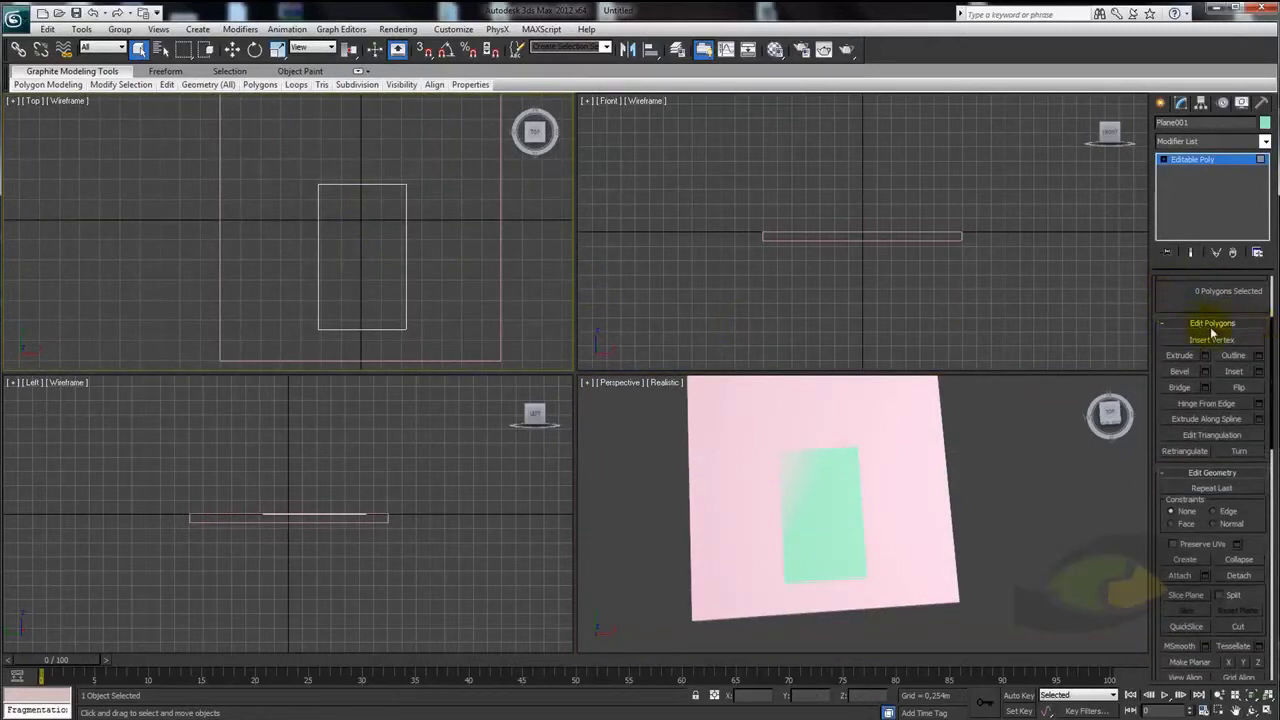
pyautogui.scroll(-1, 1252, 480)
pyautogui.scroll(-2, 1240, 400)
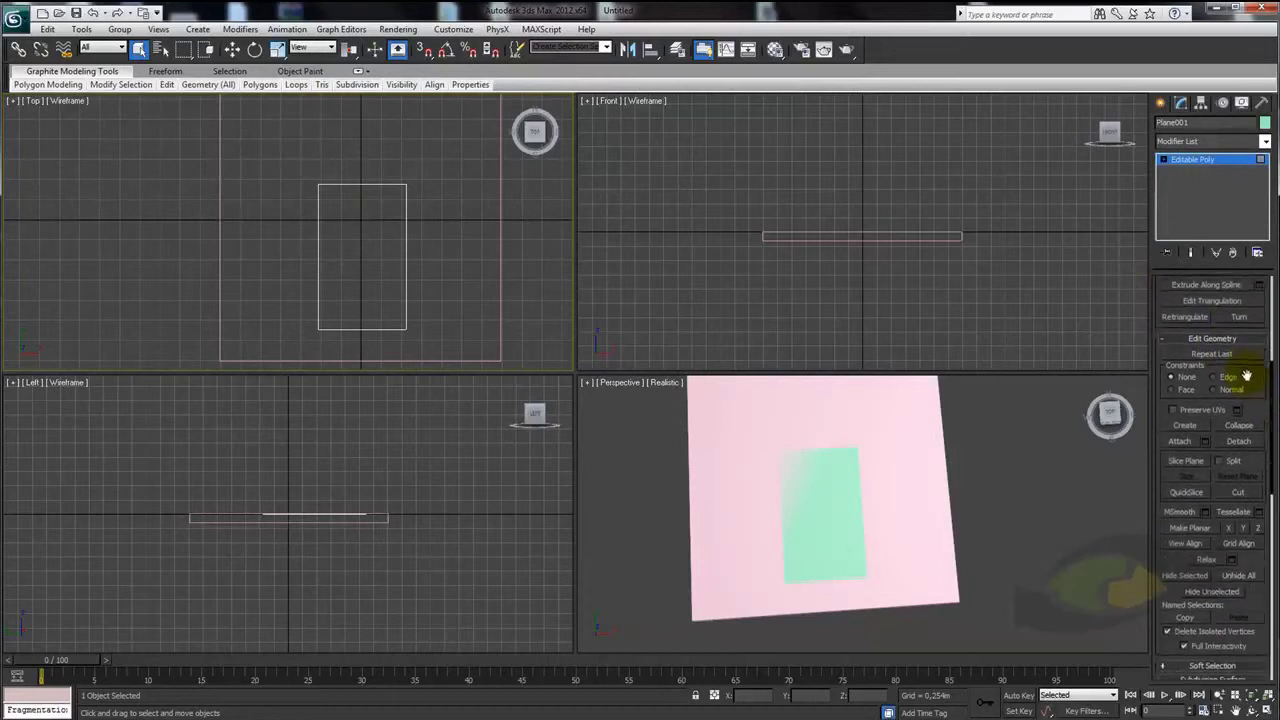
pyautogui.scroll(-1, 1250, 430)
pyautogui.scroll(-1, 1255, 418)
pyautogui.scroll(-1, 1248, 330)
pyautogui.scroll(-1, 1246, 410)
# Cut a jagged zig-zag crack from the plane's top edge to its bottom edge
pyautogui.click(1240, 431)
pyautogui.moveTo(369, 231); pyautogui.dragTo(277, 172, button='middle')
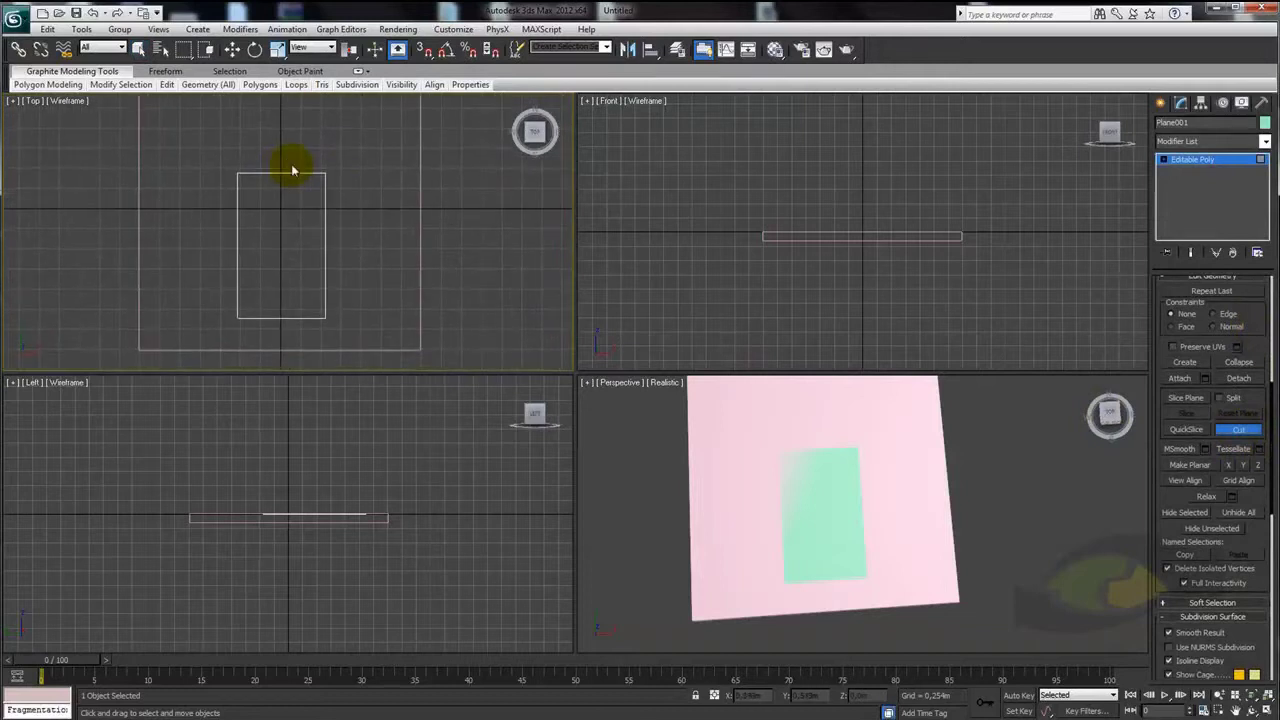
pyautogui.click(278, 172)
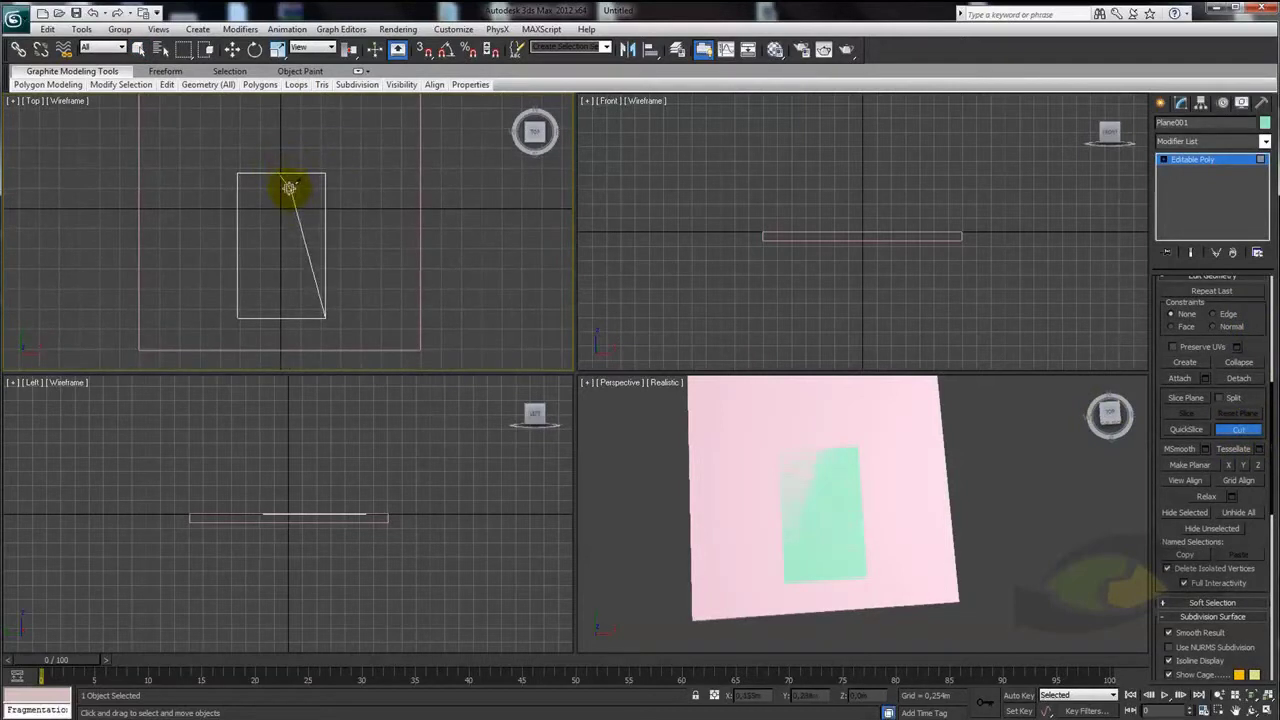
pyautogui.click(277, 204)
pyautogui.click(286, 209)
pyautogui.click(278, 233)
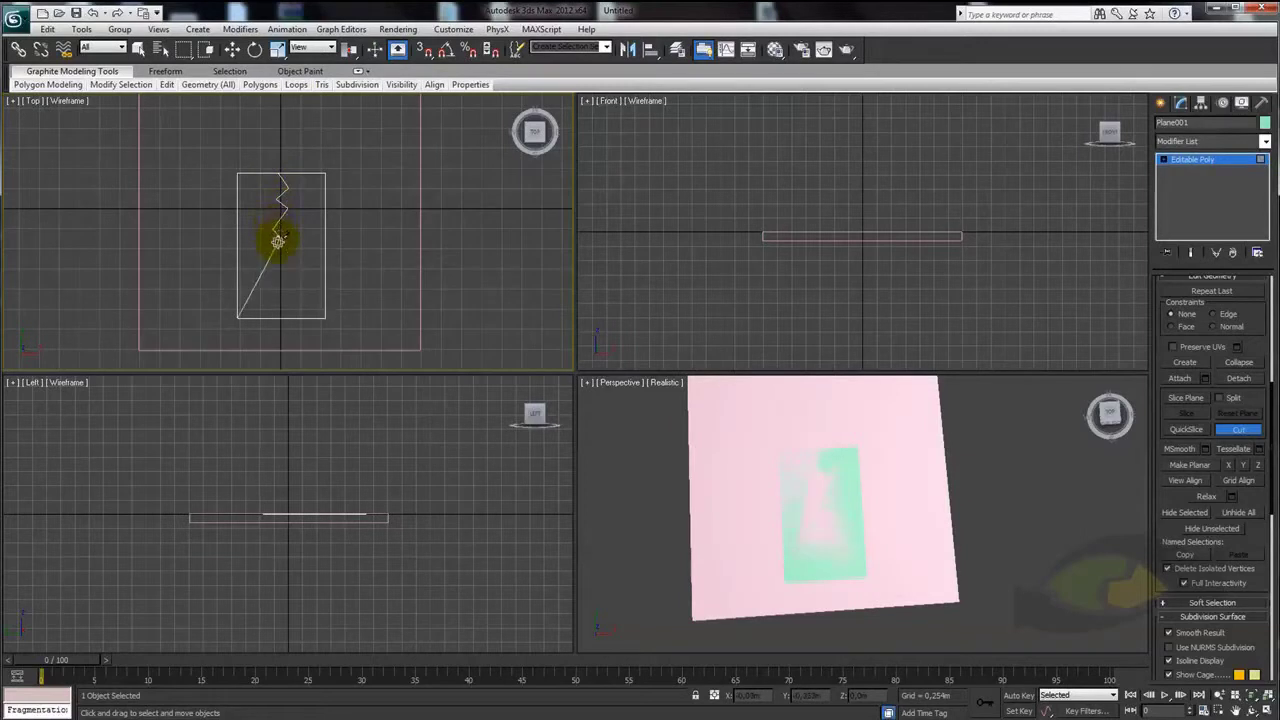
pyautogui.click(297, 252)
pyautogui.click(300, 267)
pyautogui.click(301, 272)
pyautogui.click(268, 296)
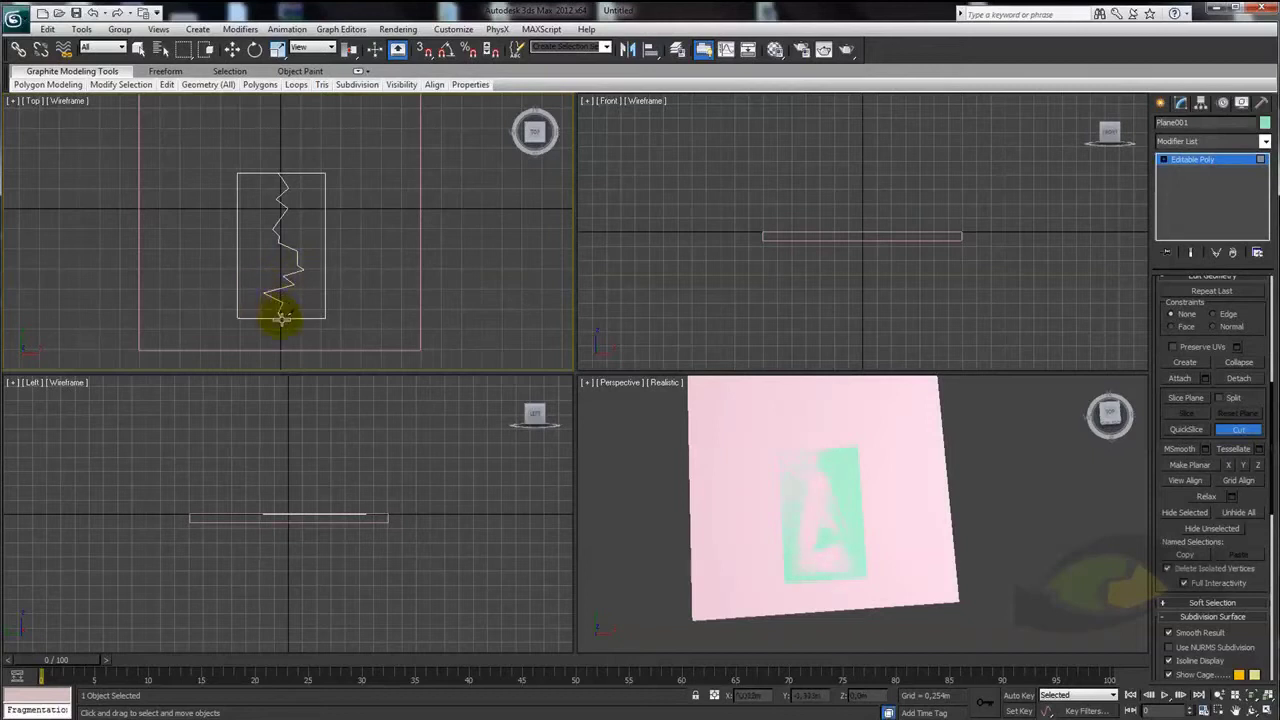
pyautogui.scroll(2, 414, 334)
pyautogui.scroll(-5, 846, 466)
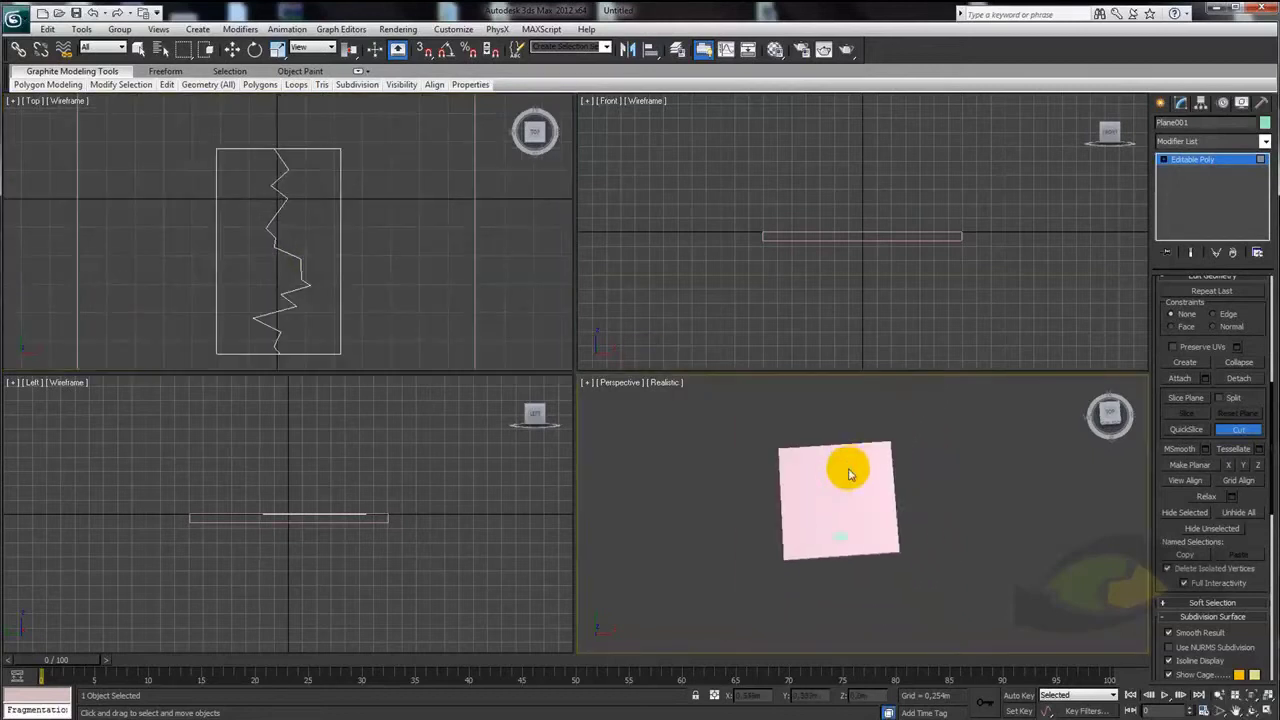
pyautogui.scroll(4, 843, 449)
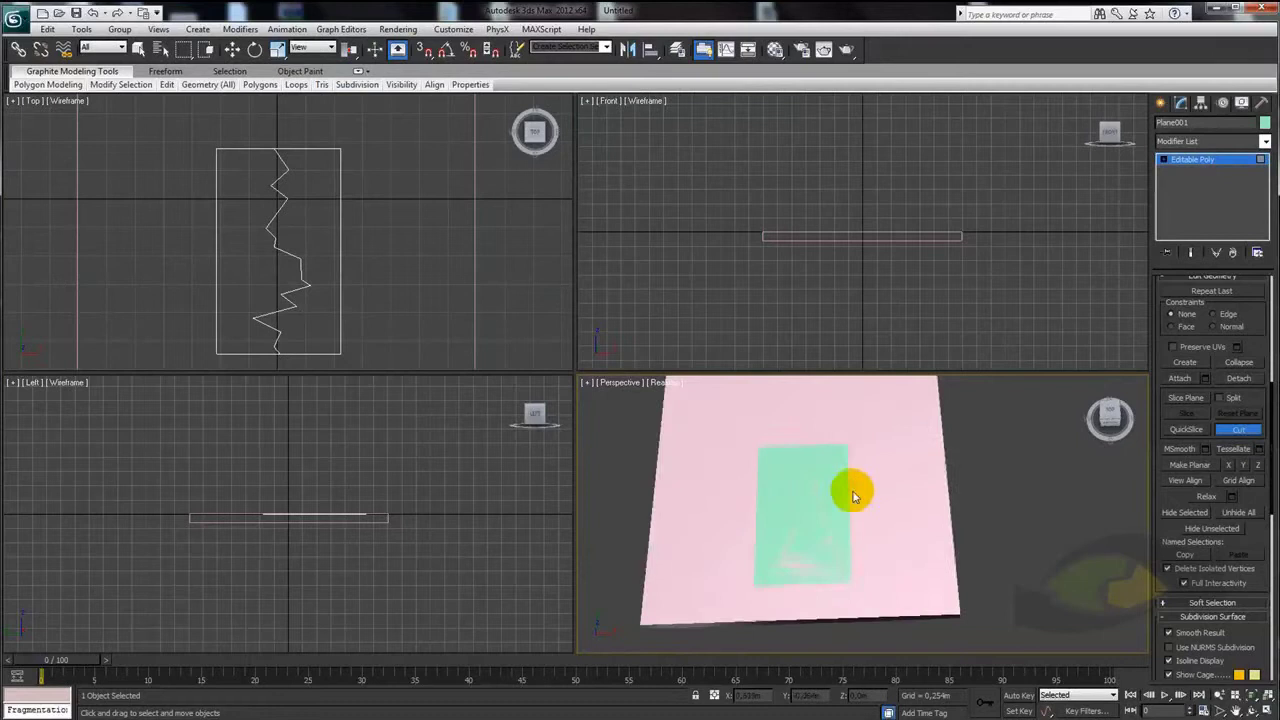
# Hide the pink box and return to Polygon mode on the cut plane
pyautogui.rightClick(838, 442)
pyautogui.rightClick(838, 440)
pyautogui.click(882, 408)
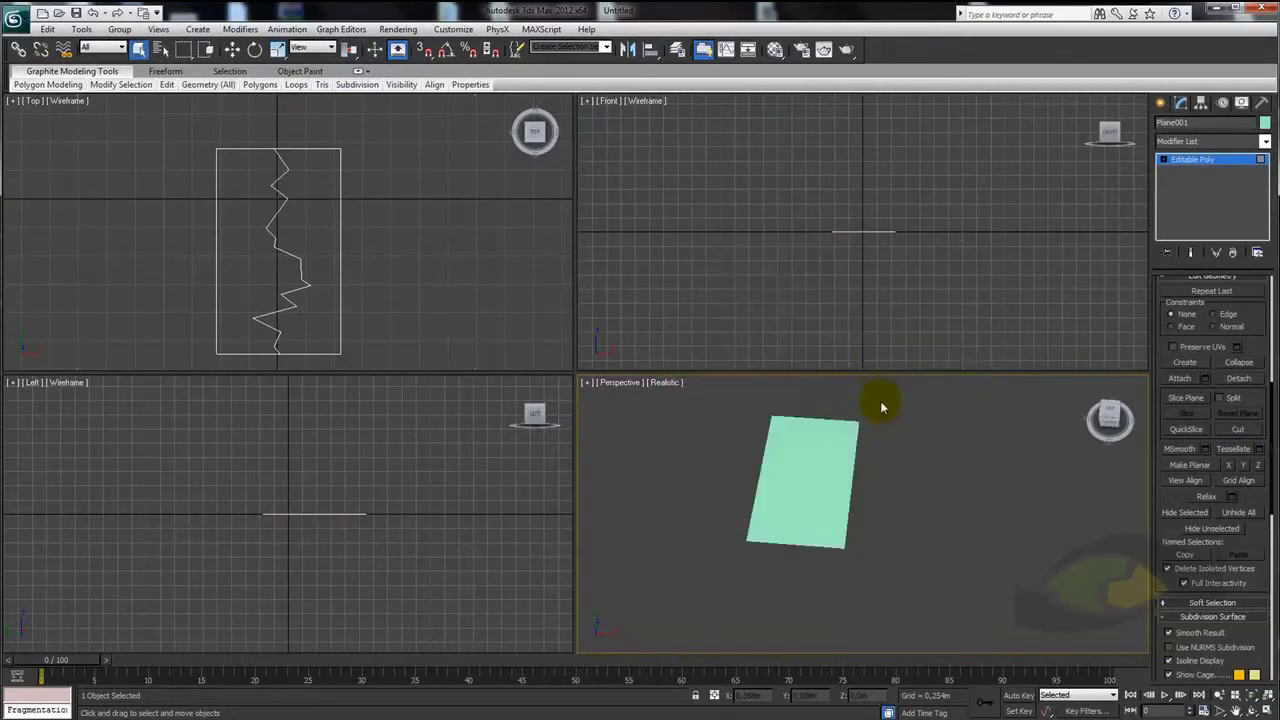
pyautogui.keyDown('alt'); pyautogui.moveTo(880, 407); pyautogui.dragTo(884, 450, button='middle'); pyautogui.keyUp('alt')
pyautogui.press('4')
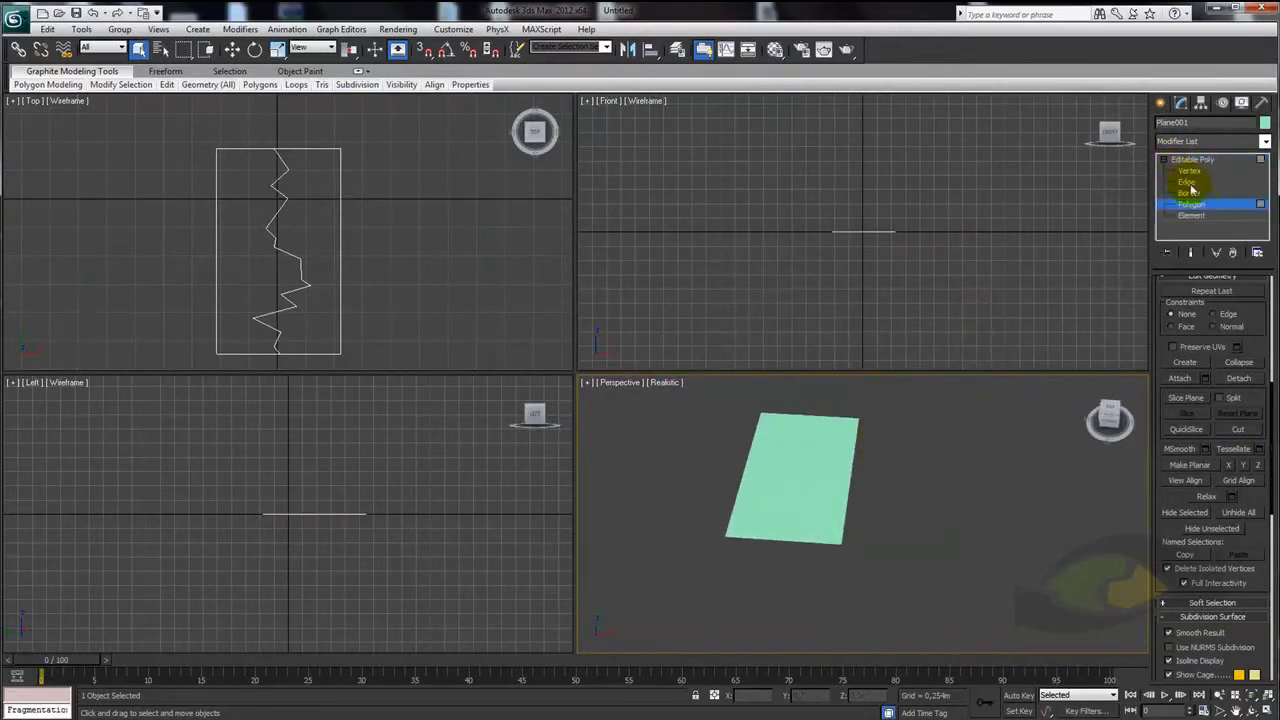
pyautogui.click(1191, 204)
pyautogui.click(1191, 215)
pyautogui.click(1191, 215)
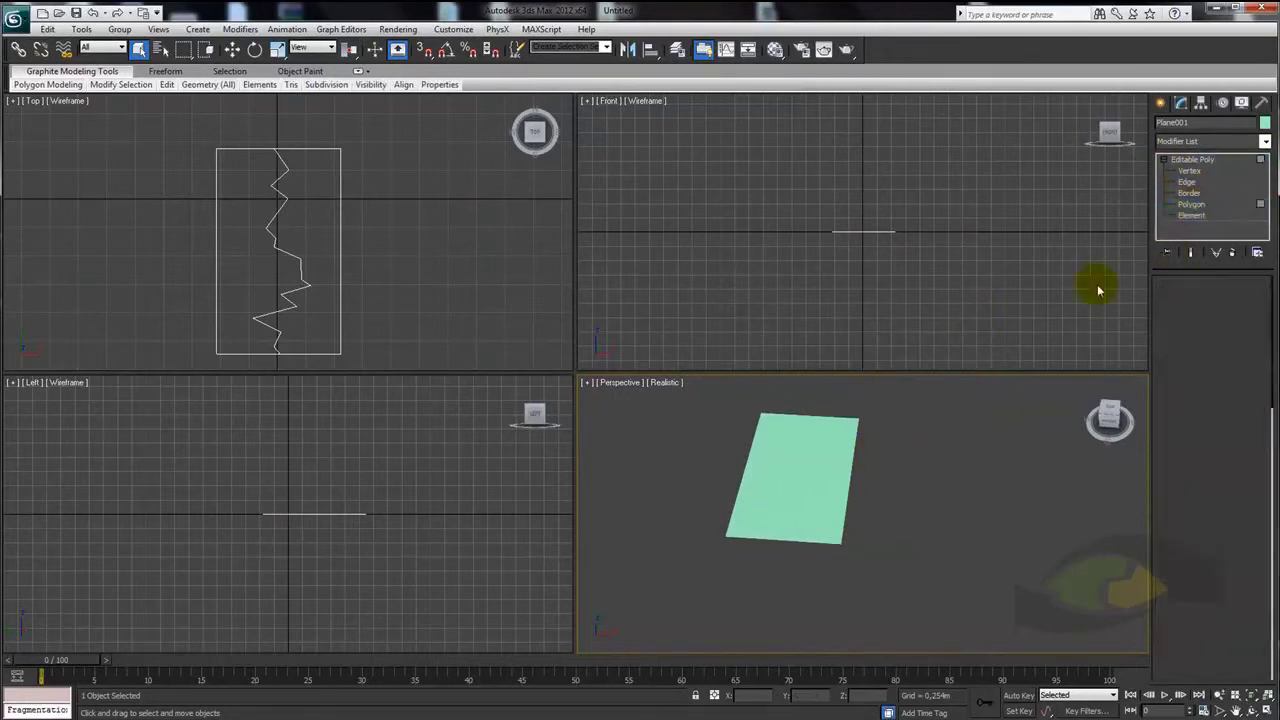
pyautogui.press('4')
# Detach the polygon right of the crack as a new object, Object001
pyautogui.click(840, 448)
pyautogui.press('w')
pyautogui.moveTo(866, 484); pyautogui.dragTo(957, 480)
pyautogui.hotkey('ctrl', 'z')
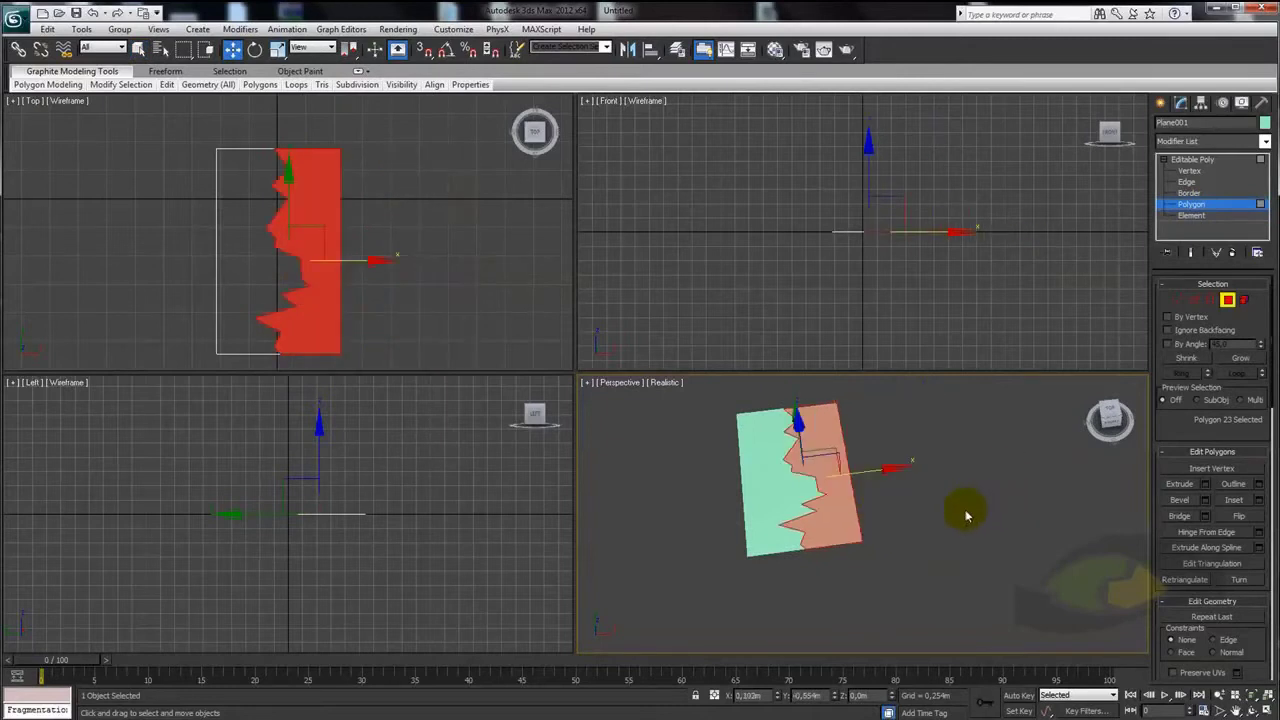
pyautogui.moveTo(1173, 445); pyautogui.dragTo(1166, 303)
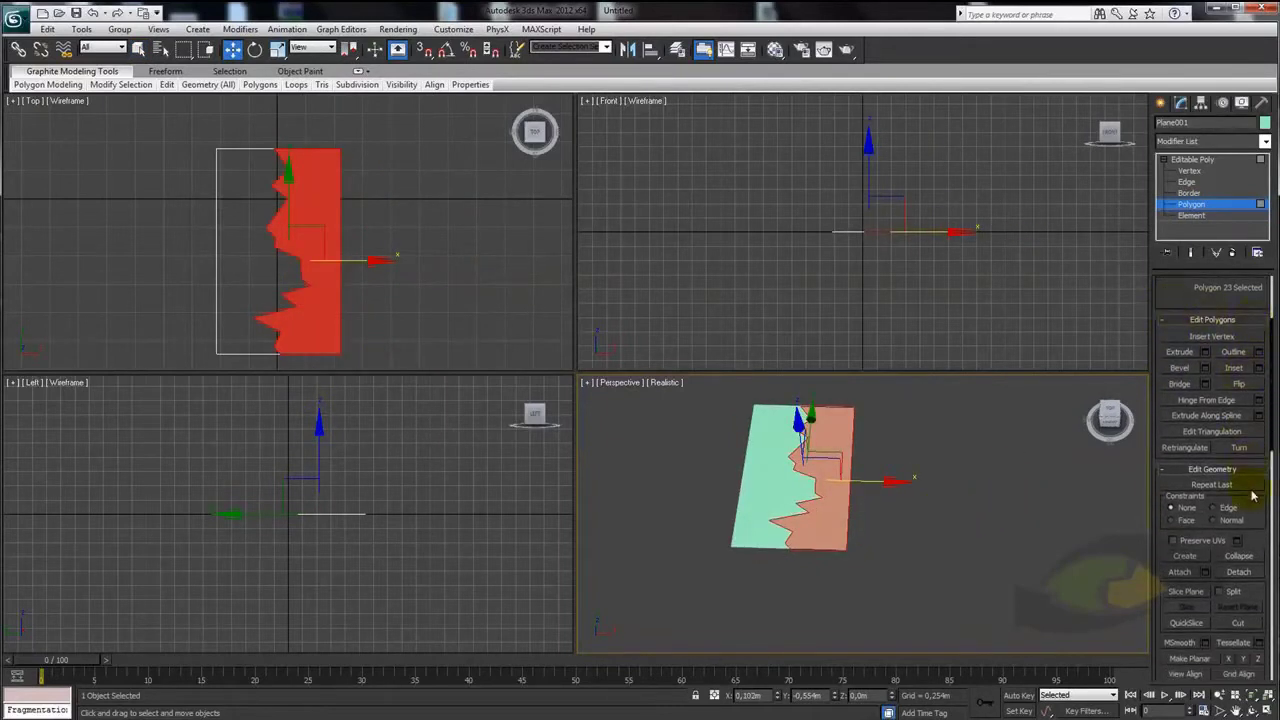
pyautogui.moveTo(1252, 495); pyautogui.dragTo(1237, 350)
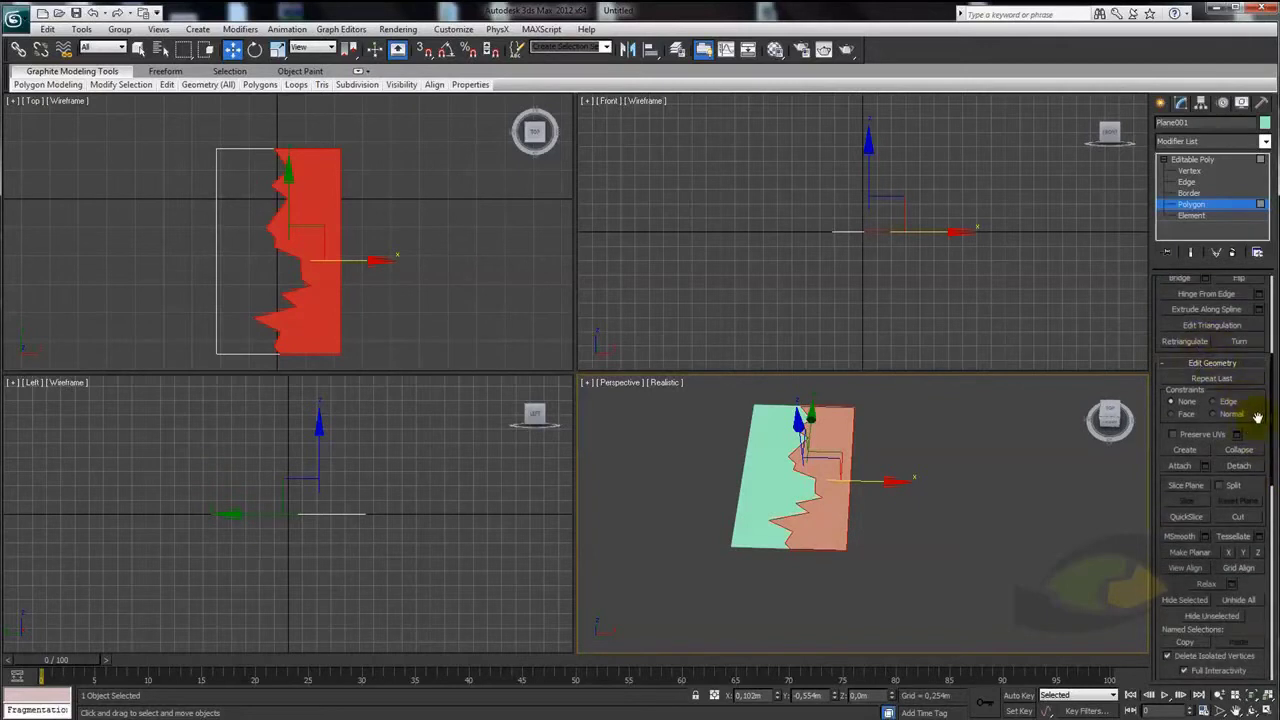
pyautogui.scroll(-2, 1257, 417)
pyautogui.click(1240, 429)
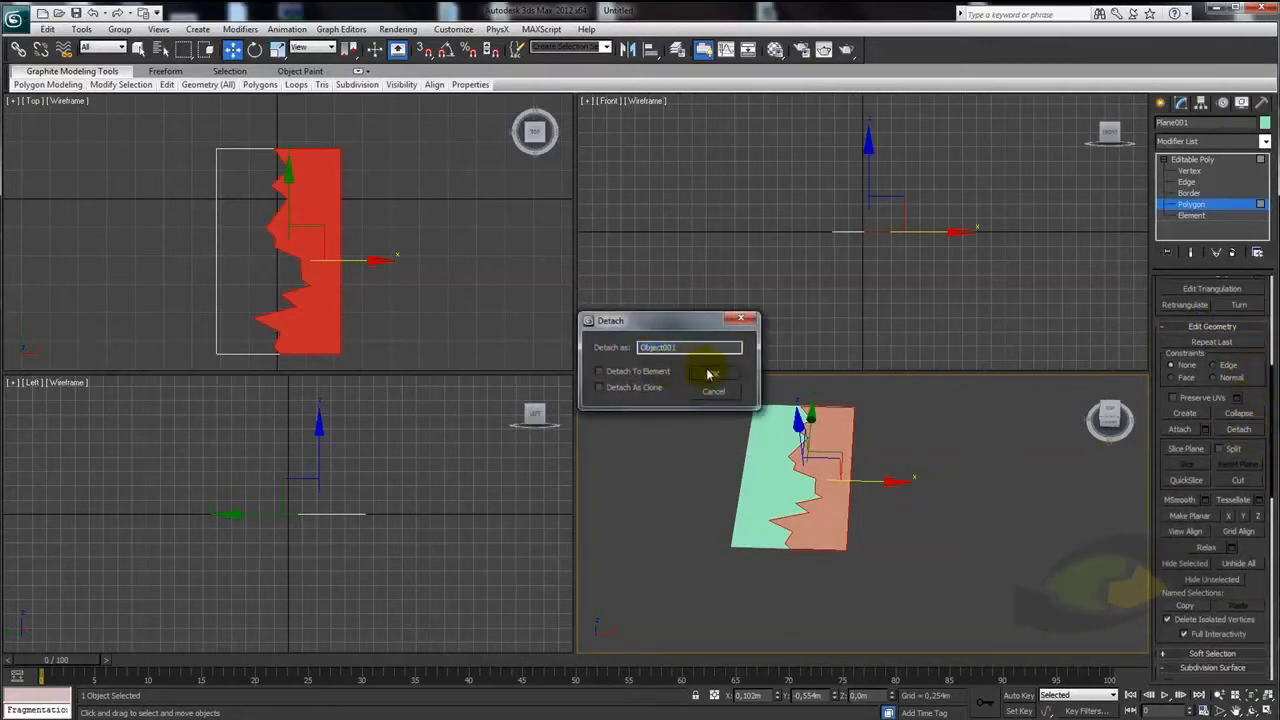
pyautogui.click(709, 374)
# Exit sub-object mode, test-move Object001, undo, and select both slab pieces
pyautogui.click(1188, 163)
pyautogui.click(843, 455)
pyautogui.moveTo(843, 457); pyautogui.dragTo(917, 482)
pyautogui.hotkey('ctrl', 'z')
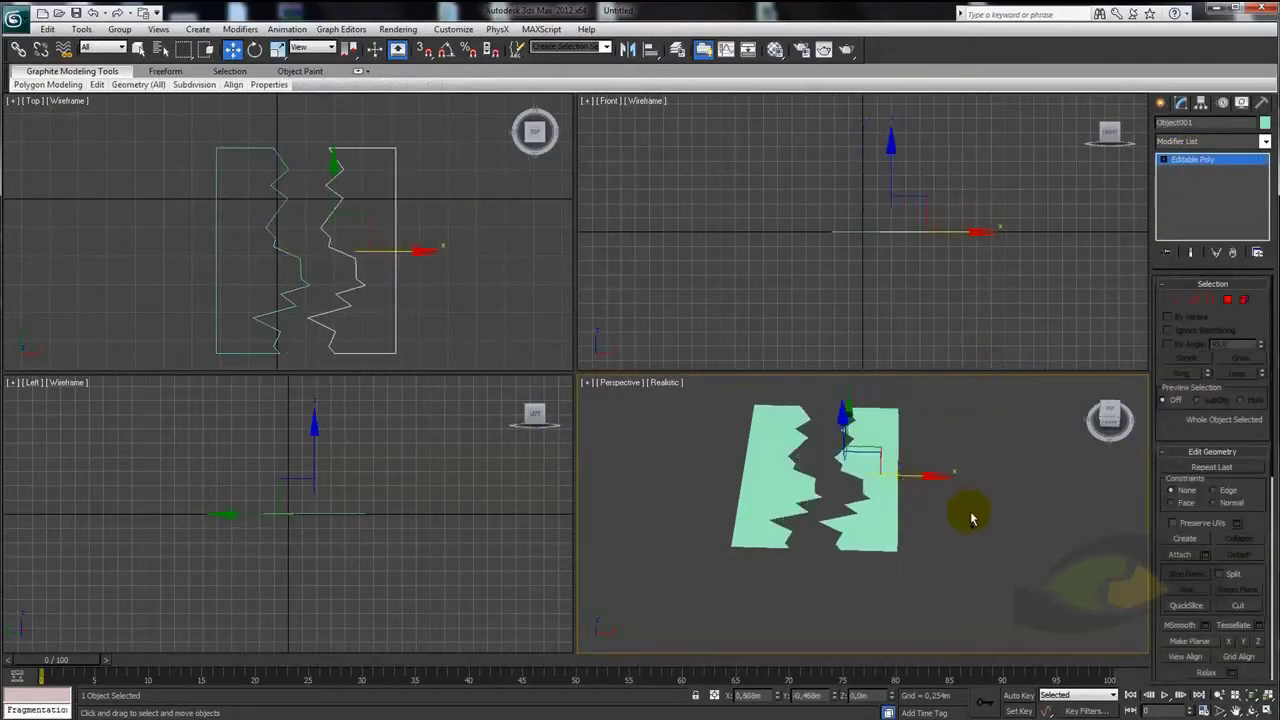
pyautogui.hotkey('ctrl', 'a')
# Add a Shell modifier to both pieces with Outer Amount about 0.042m and Edged Faces on
pyautogui.keyDown('alt'); pyautogui.moveTo(932, 572); pyautogui.dragTo(923, 563, button='middle'); pyautogui.keyUp('alt')
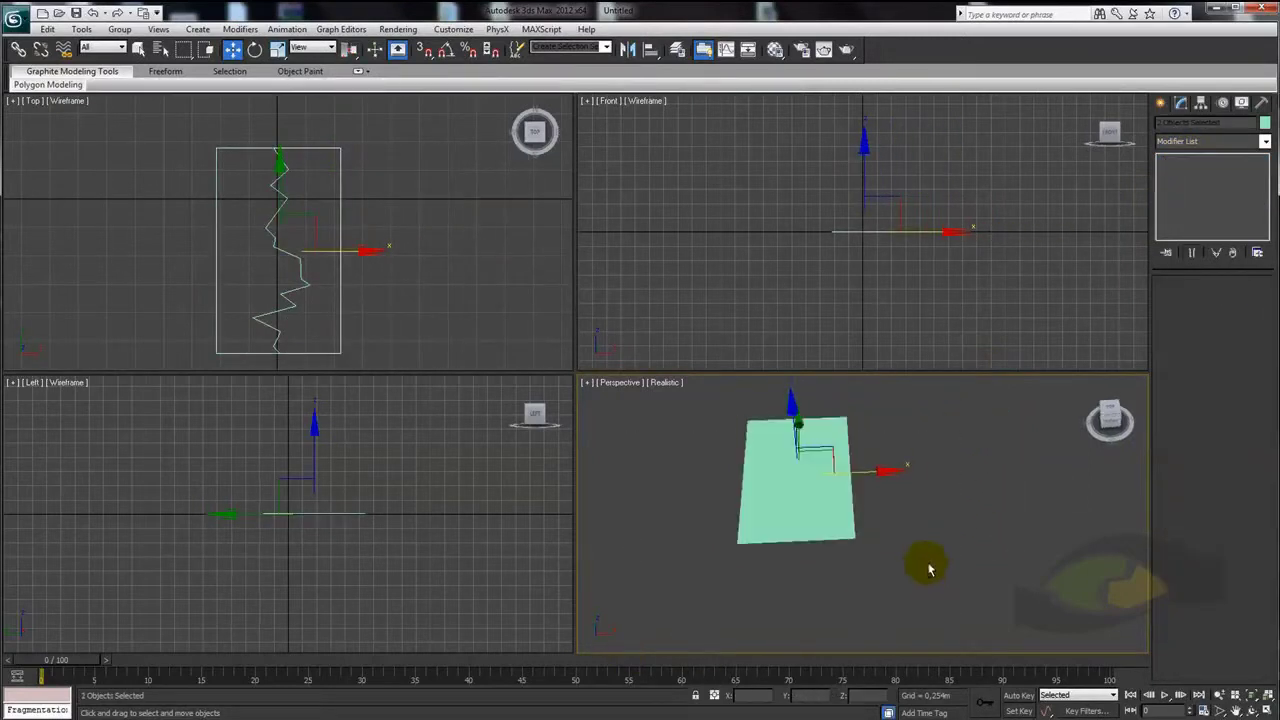
pyautogui.click(1265, 143)
pyautogui.moveTo(1265, 160); pyautogui.dragTo(1262, 523)
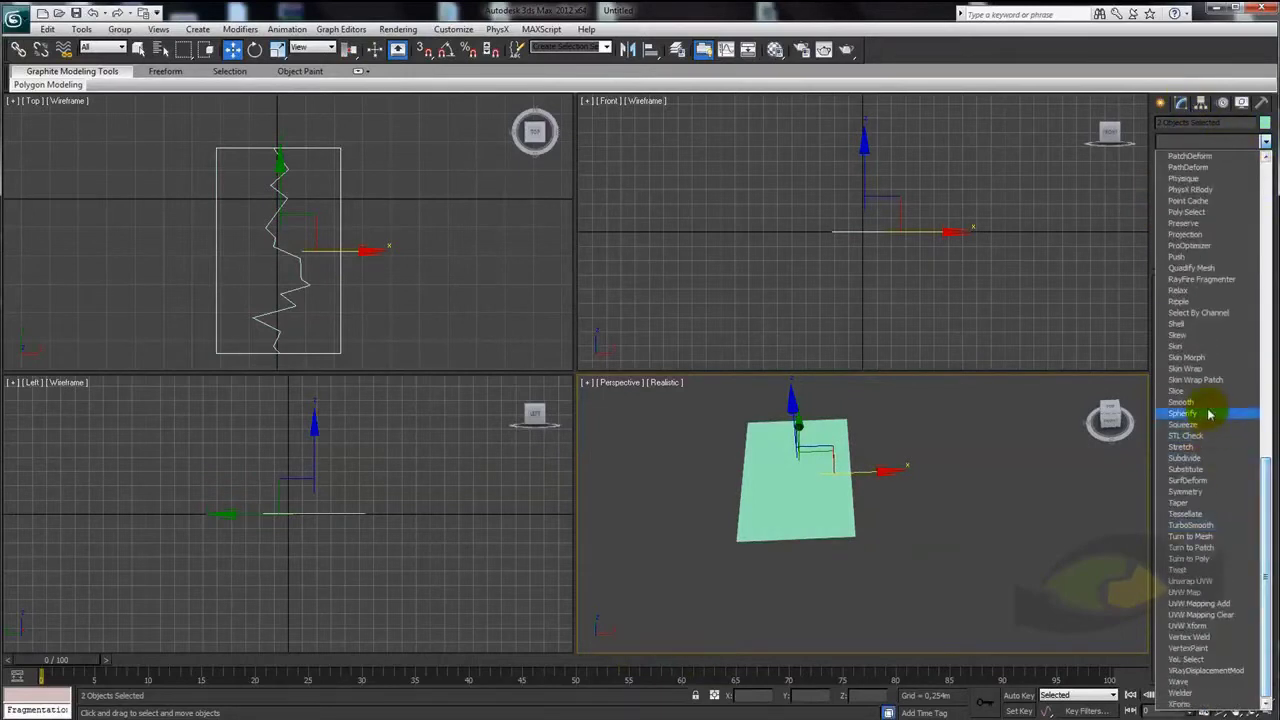
pyautogui.click(1175, 326)
pyautogui.keyDown('alt'); pyautogui.moveTo(929, 434); pyautogui.dragTo(1014, 508, button='middle'); pyautogui.keyUp('alt')
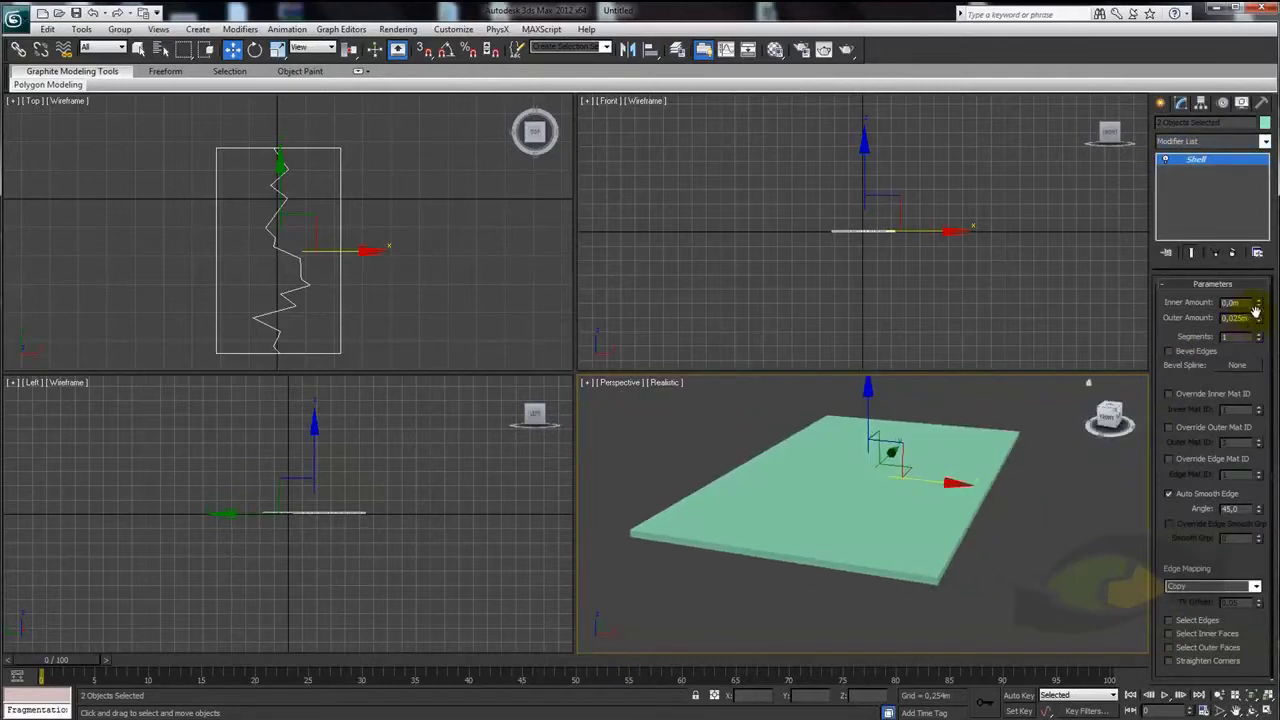
pyautogui.moveTo(1258, 317)
pyautogui.mouseDown()
pyautogui.moveTo(1248, 206)
pyautogui.moveTo(1248, 251)
pyautogui.mouseUp()
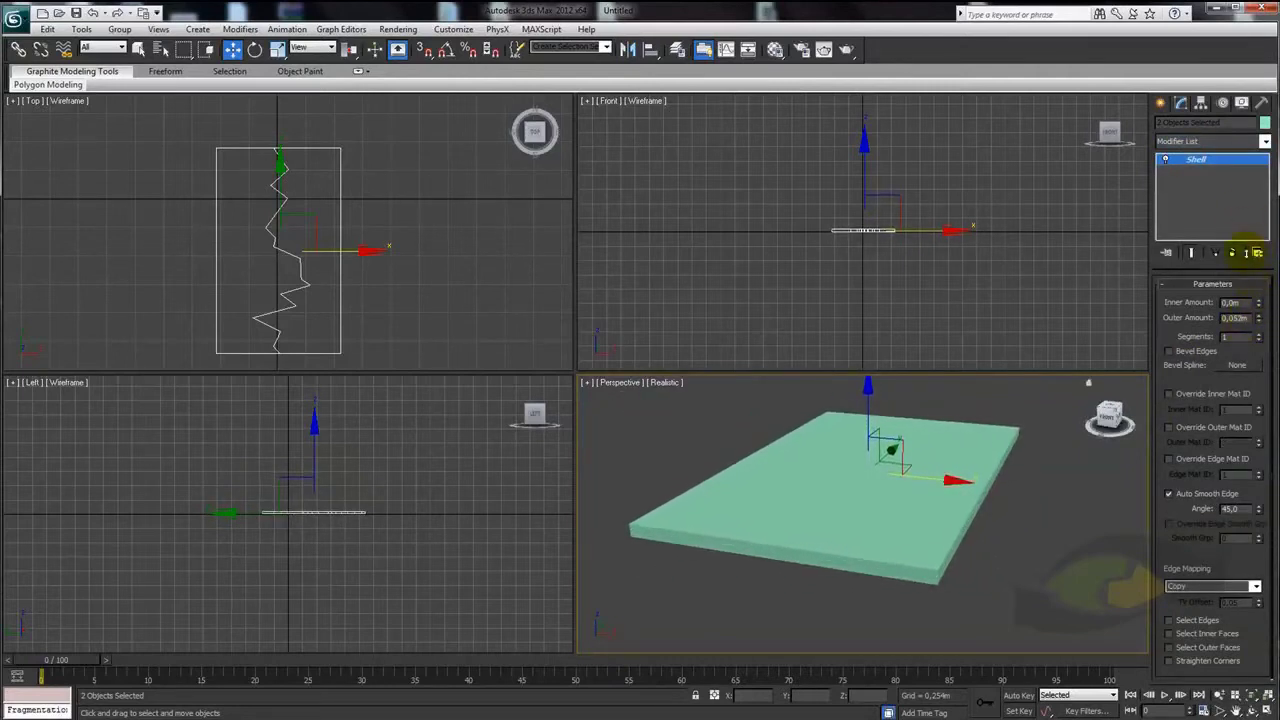
pyautogui.moveTo(930, 490)
pyautogui.keyDown('alt'); pyautogui.mouseDown(button='middle')
pyautogui.moveTo(820, 529)
pyautogui.moveTo(863, 517)
pyautogui.mouseUp(button='middle'); pyautogui.keyUp('alt')
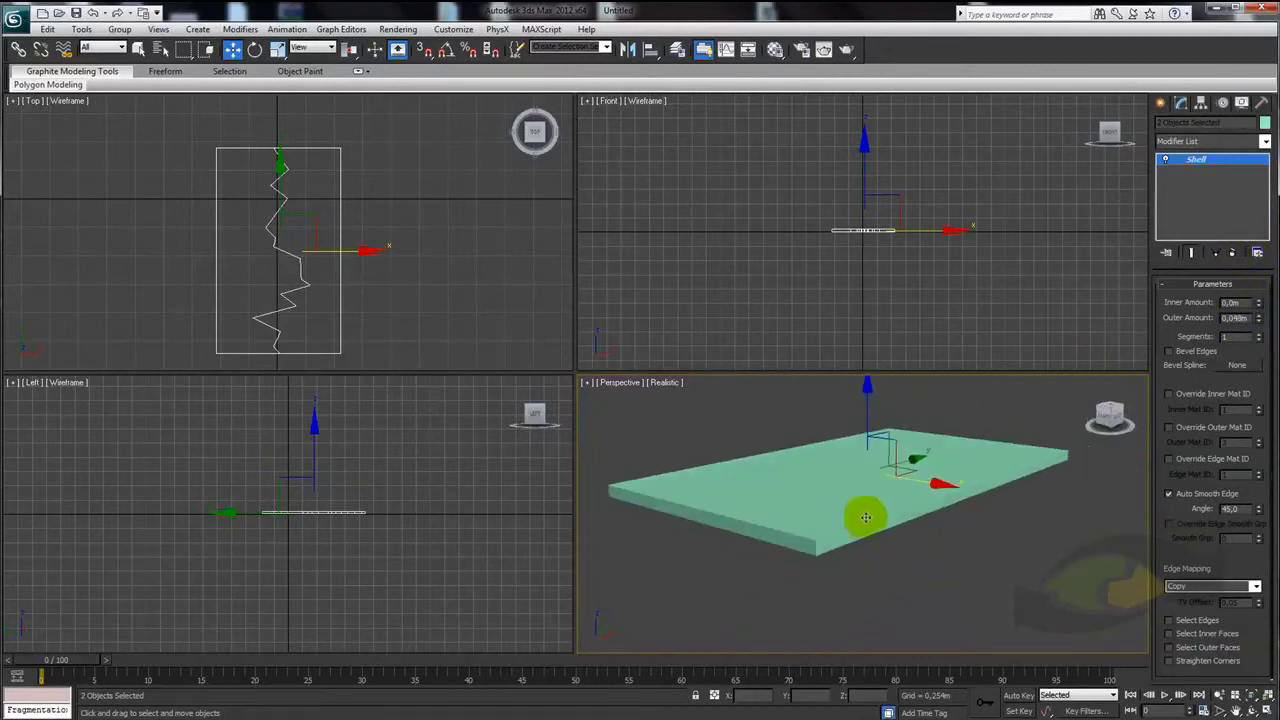
pyautogui.moveTo(1259, 322); pyautogui.dragTo(1259, 338)
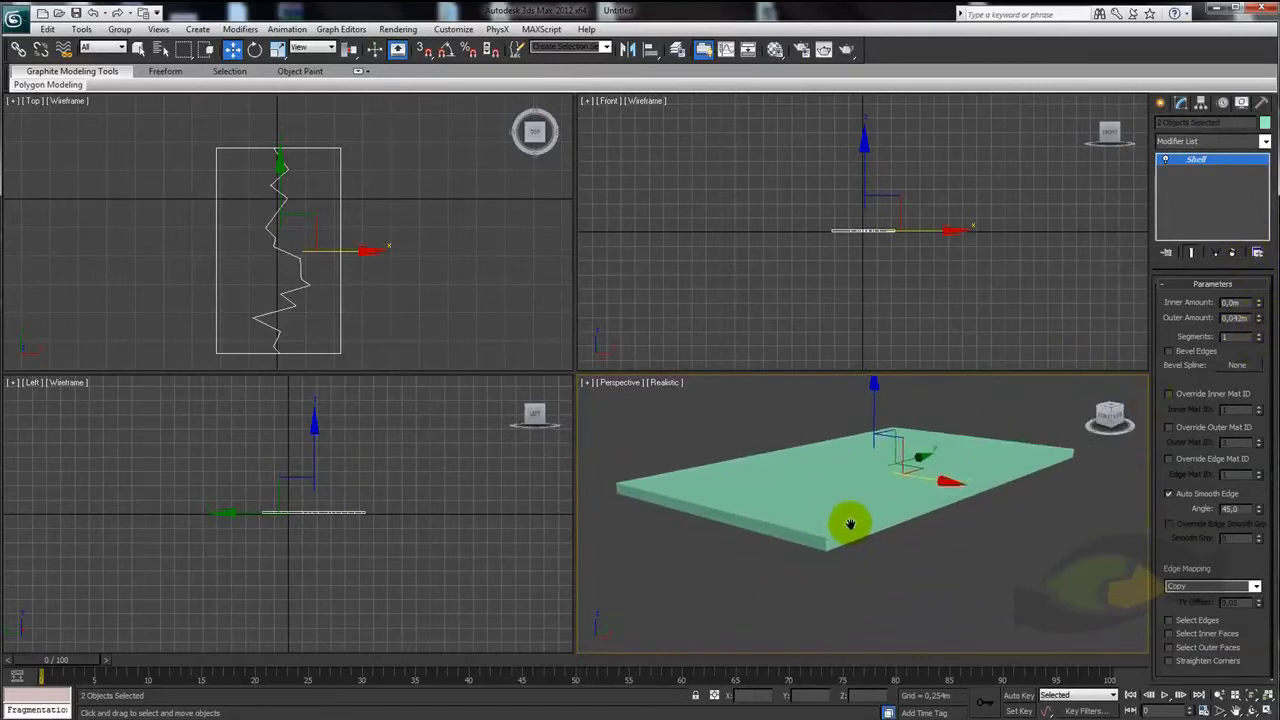
pyautogui.press('F4')
pyautogui.scroll(2, 894, 480)
pyautogui.scroll(4, 877, 495)
# Make each piece's Shell modifier unique and pull one piece aside to confirm they separate
pyautogui.scroll(-3, 890, 498)
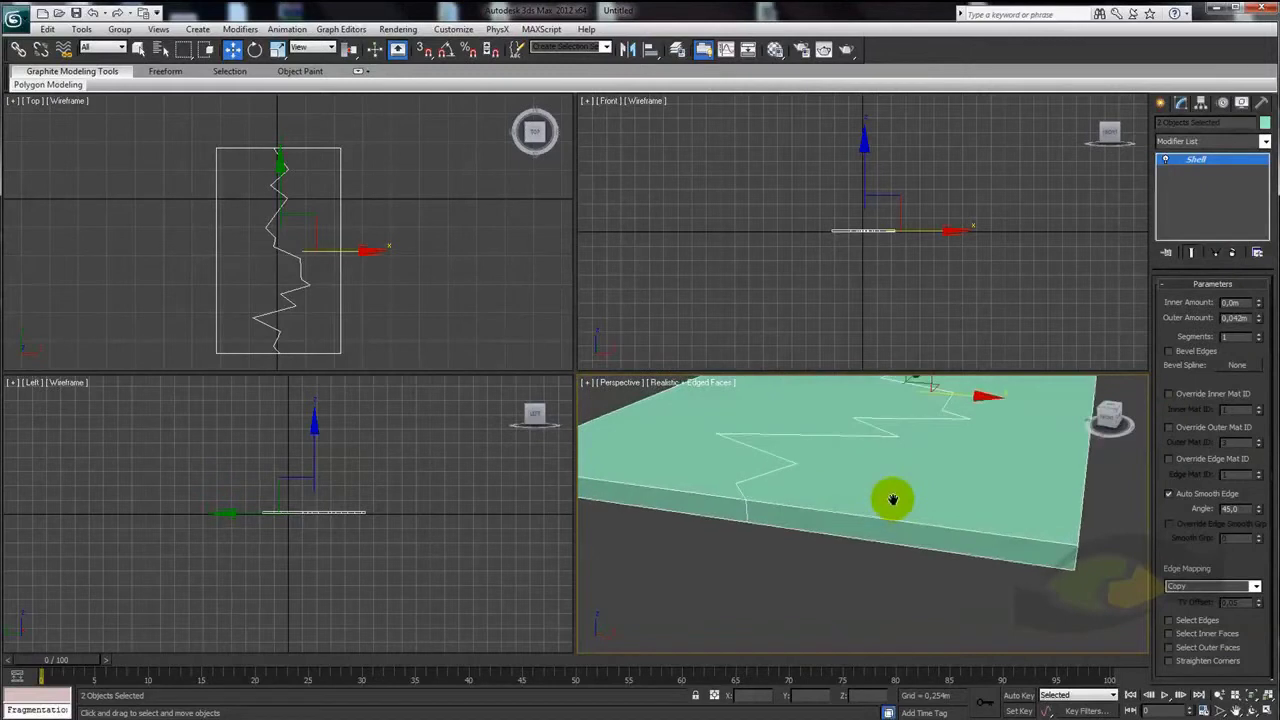
pyautogui.scroll(-4, 905, 505)
pyautogui.moveTo(906, 497); pyautogui.dragTo(877, 520, button='middle')
pyautogui.click(858, 505)
pyautogui.moveTo(894, 466)
pyautogui.mouseDown()
pyautogui.moveTo(982, 484)
pyautogui.moveTo(927, 508)
pyautogui.mouseUp()
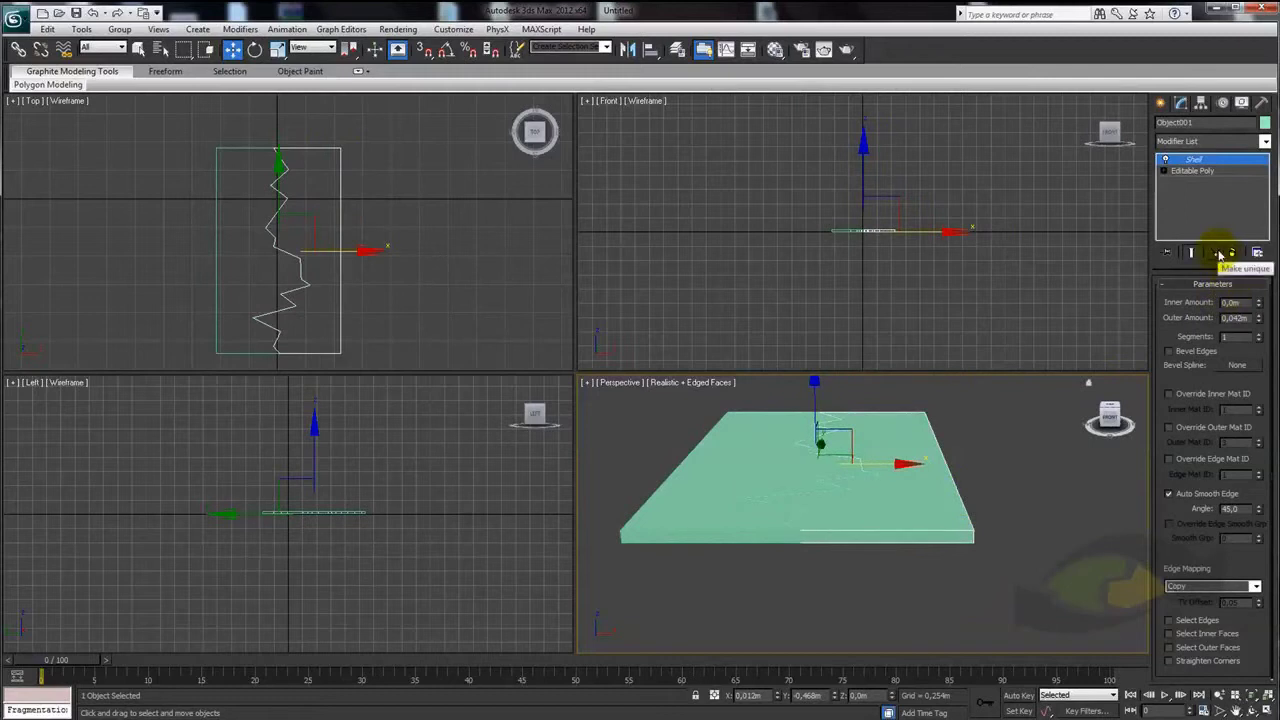
pyautogui.moveTo(783, 572); pyautogui.dragTo(909, 487)
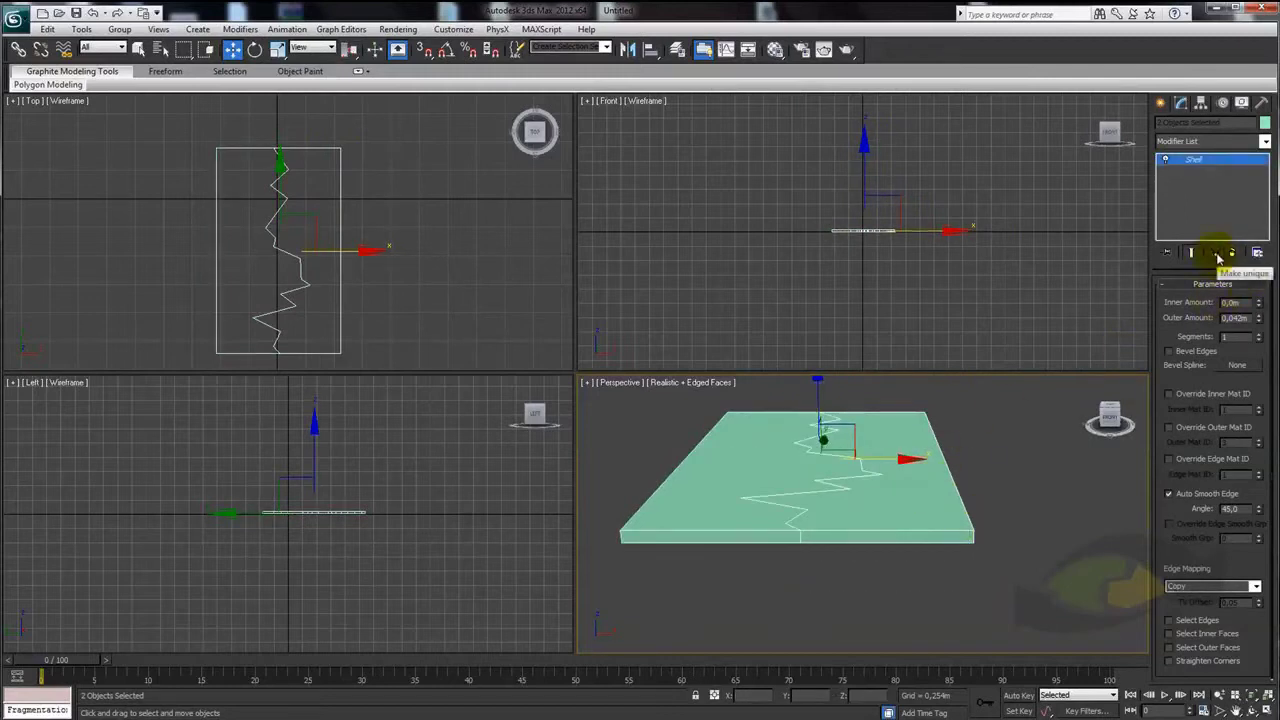
pyautogui.click(1216, 253)
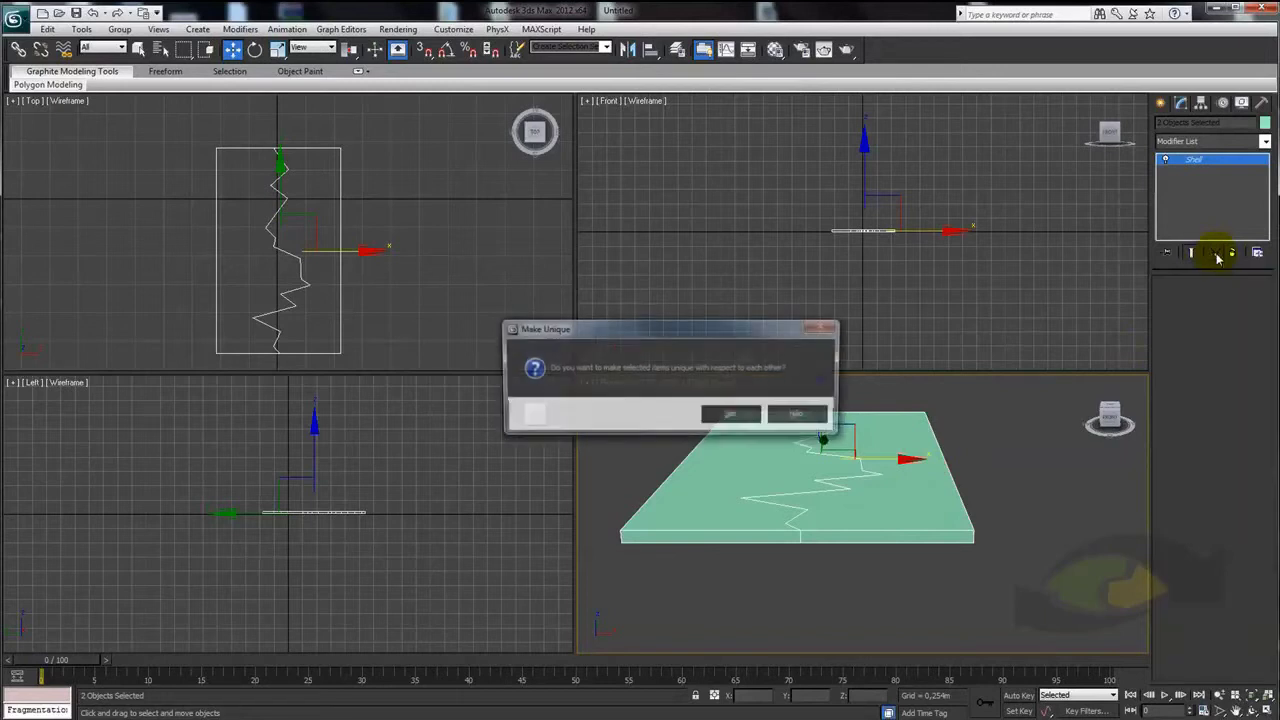
pyautogui.click(732, 415)
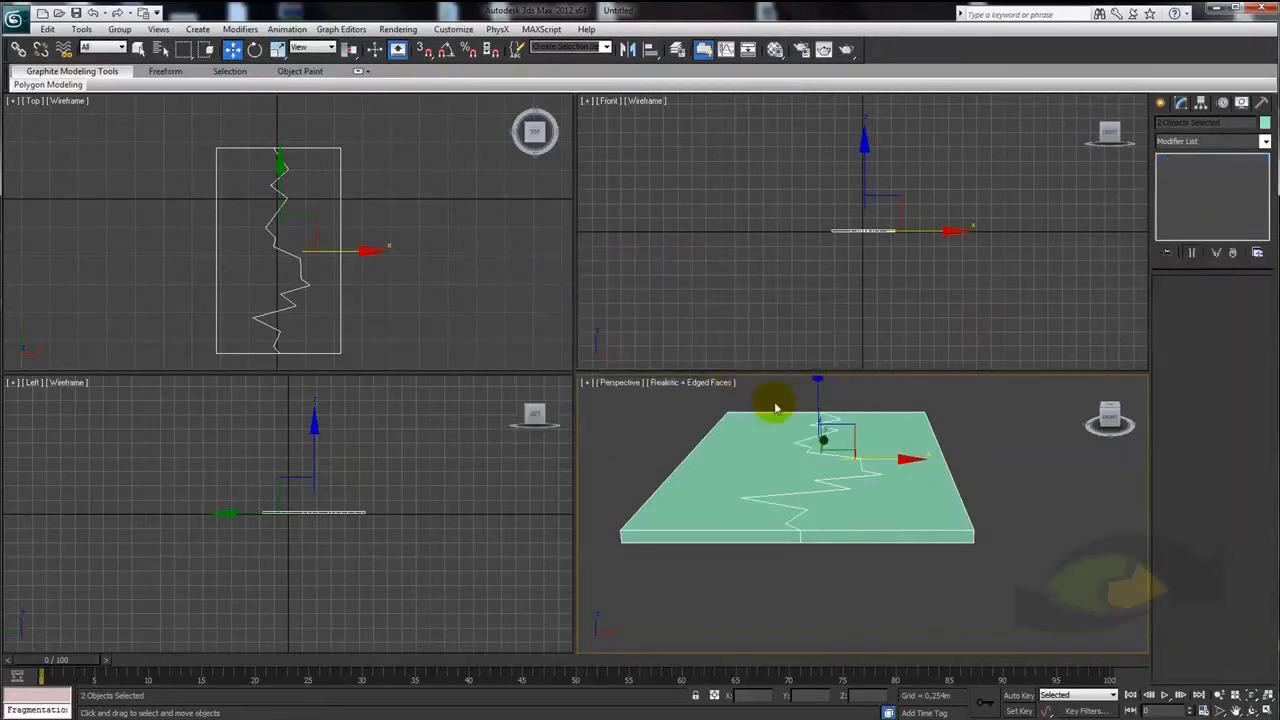
pyautogui.click(890, 478)
pyautogui.moveTo(924, 464); pyautogui.dragTo(1020, 494)
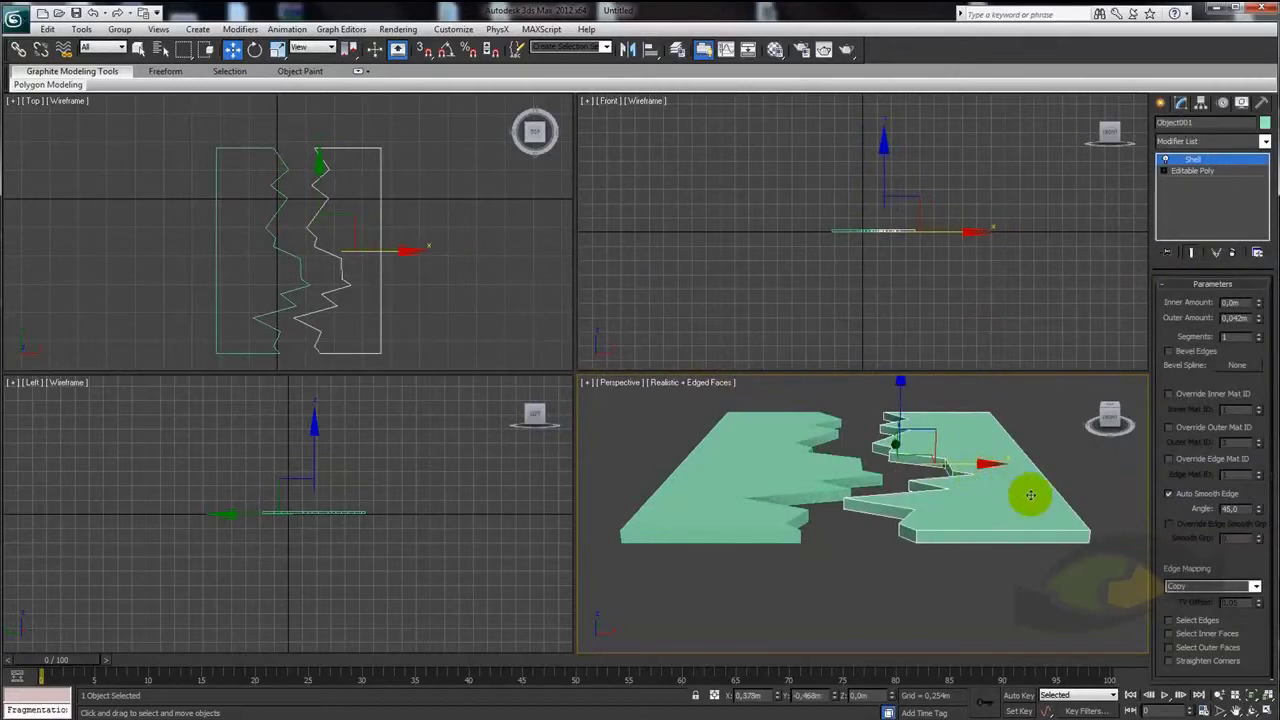
pyautogui.moveTo(1006, 543)
pyautogui.mouseDown(button='middle')
pyautogui.moveTo(1017, 509)
pyautogui.moveTo(954, 523)
pyautogui.moveTo(880, 491)
pyautogui.mouseUp(button='middle')
# Unhide all objects and enlarge the pink Box001 ground, widening it to about 6.8m
pyautogui.rightClick(978, 510)
pyautogui.click(1007, 437)
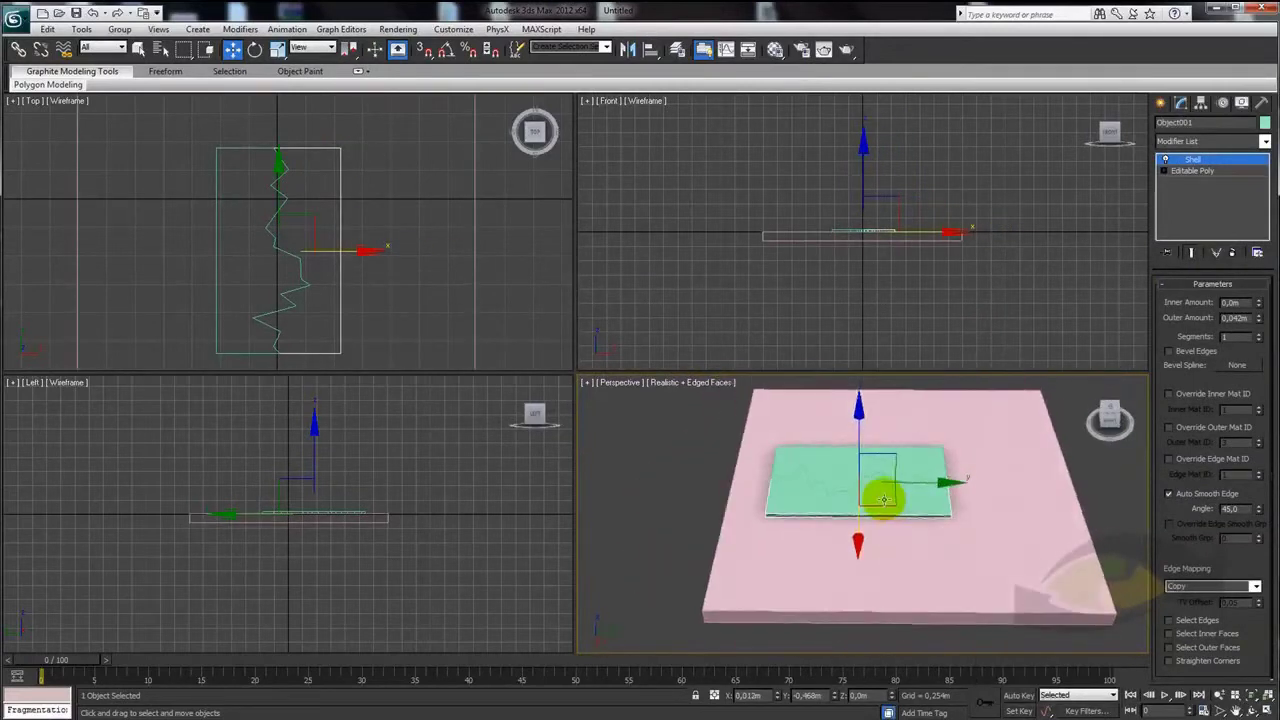
pyautogui.click(1040, 520)
pyautogui.scroll(-3, 1034, 520)
pyautogui.keyDown('alt'); pyautogui.moveTo(1006, 538); pyautogui.dragTo(1220, 346, button='middle'); pyautogui.keyUp('alt')
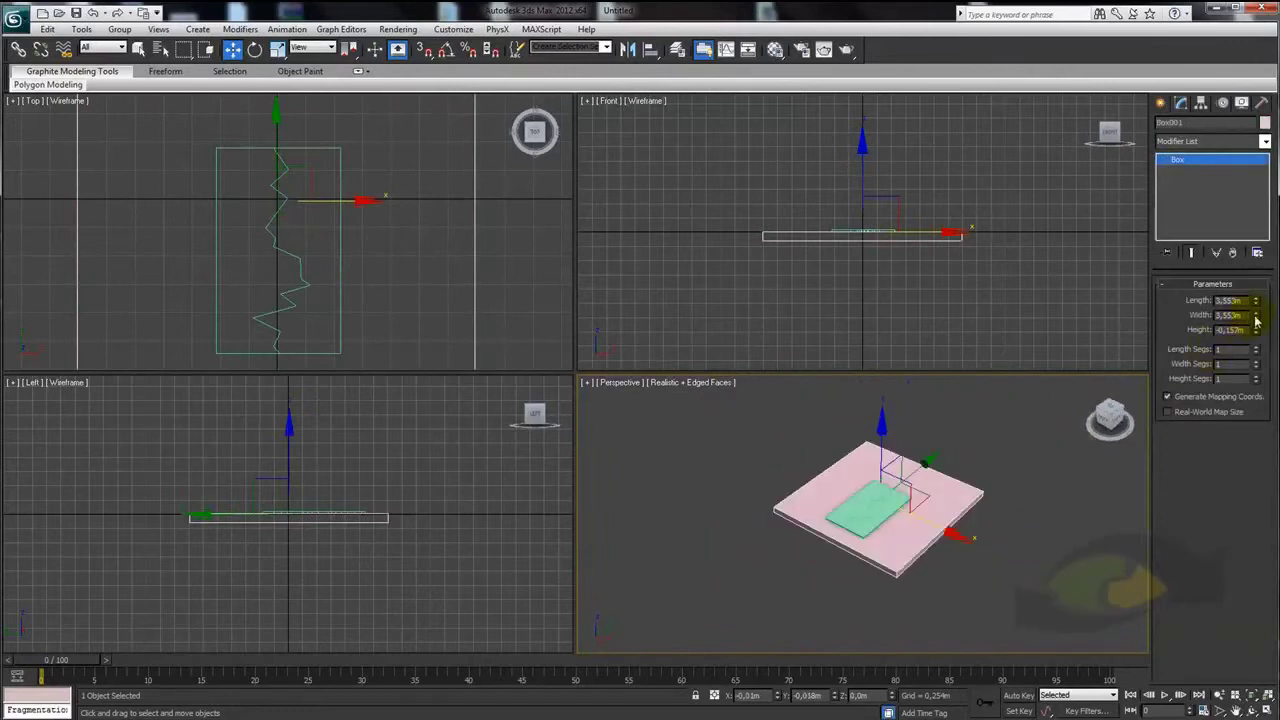
pyautogui.moveTo(1256, 316); pyautogui.dragTo(1254, 252)
pyautogui.moveTo(1256, 302); pyautogui.dragTo(1257, 214)
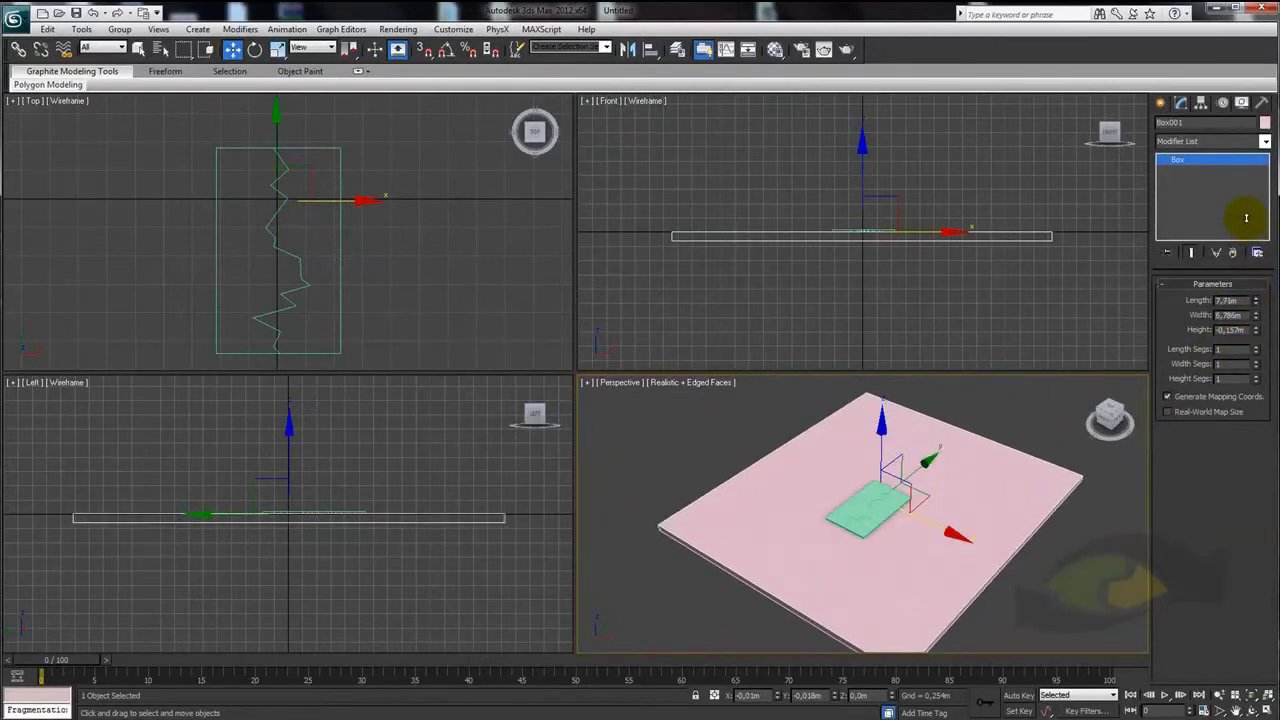
pyautogui.moveTo(1256, 318); pyautogui.dragTo(1255, 290)
pyautogui.moveTo(971, 443); pyautogui.dragTo(972, 487)
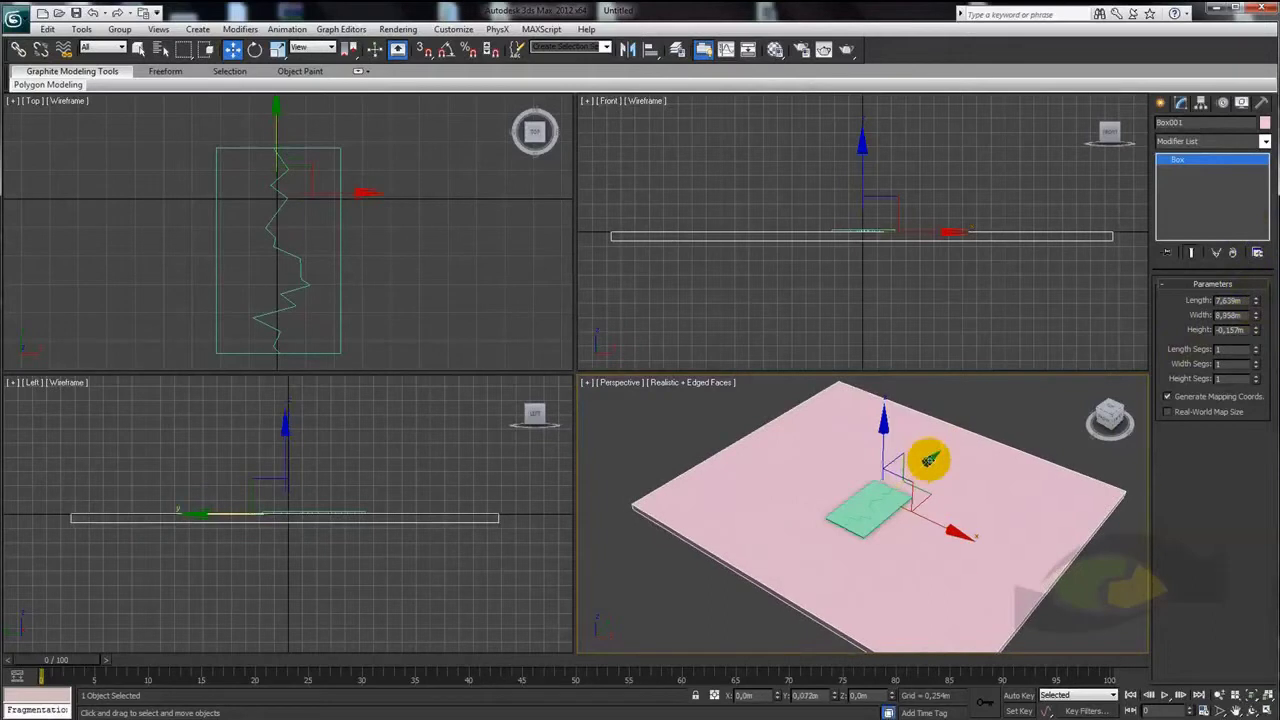
pyautogui.moveTo(972, 487)
pyautogui.keyDown('alt'); pyautogui.mouseDown(button='middle')
pyautogui.moveTo(891, 486)
pyautogui.moveTo(891, 571)
pyautogui.mouseUp(button='middle'); pyautogui.keyUp('alt')
# Scale up both slab pieces and convert them to Editable Meshes
pyautogui.click(877, 528)
pyautogui.keyDown('ctrl'); pyautogui.click(875, 498); pyautogui.keyUp('ctrl')
pyautogui.press('r')
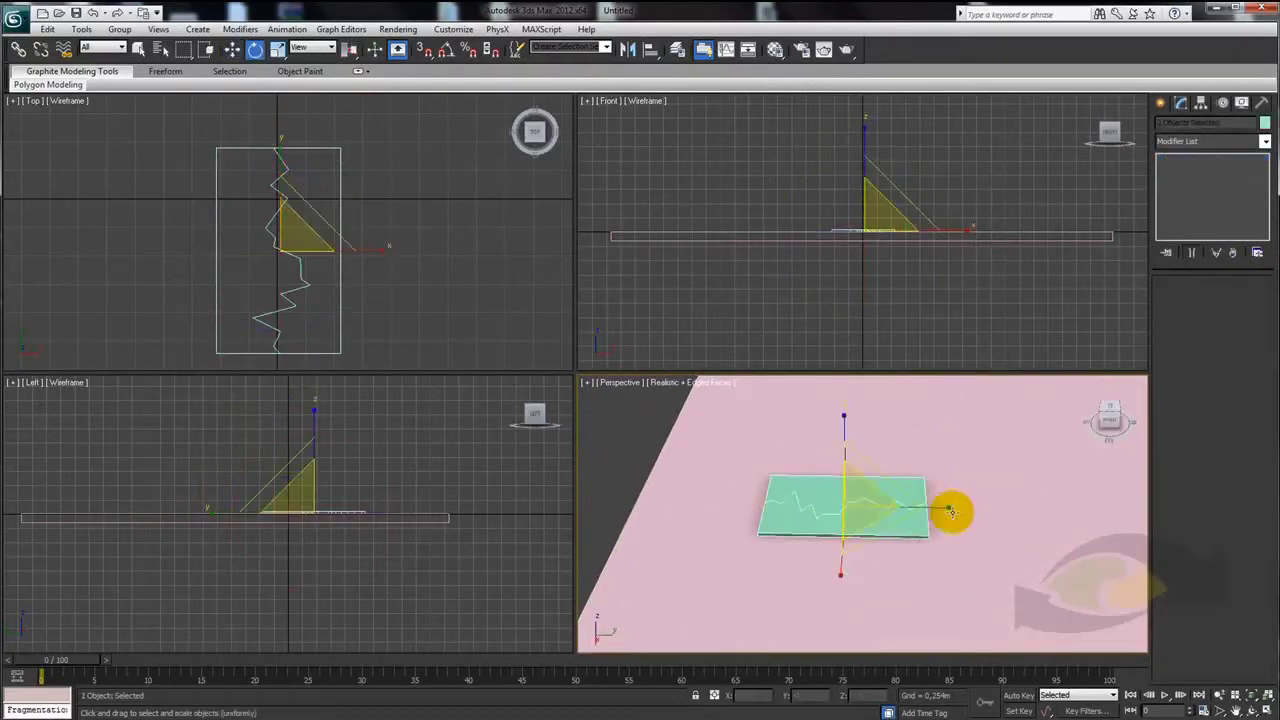
pyautogui.moveTo(943, 508)
pyautogui.mouseDown()
pyautogui.moveTo(968, 507)
pyautogui.moveTo(920, 503)
pyautogui.mouseUp()
pyautogui.press('w')
pyautogui.rightClick(920, 503)
pyautogui.moveTo(990, 629)
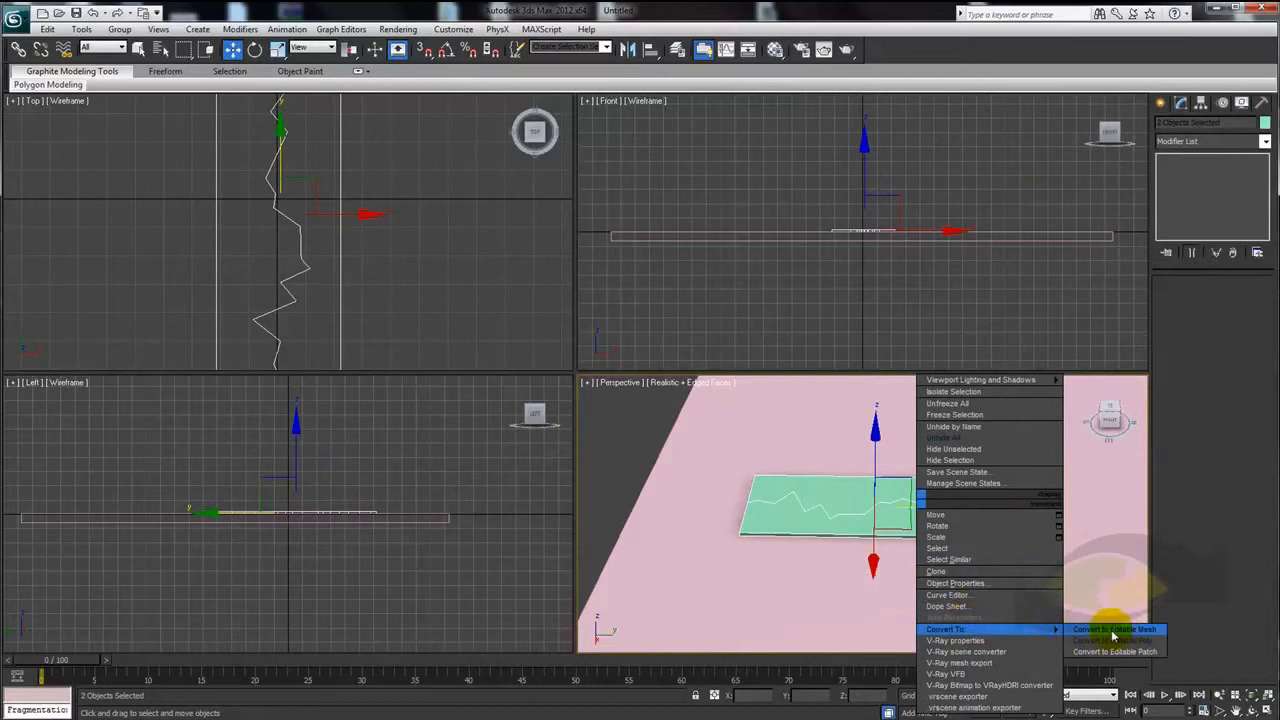
pyautogui.click(1113, 636)
pyautogui.moveTo(891, 509)
pyautogui.keyDown('alt'); pyautogui.mouseDown(button='middle')
pyautogui.moveTo(951, 603)
pyautogui.moveTo(966, 491)
pyautogui.moveTo(871, 549)
pyautogui.moveTo(886, 543)
pyautogui.mouseUp(button='middle'); pyautogui.keyUp('alt')
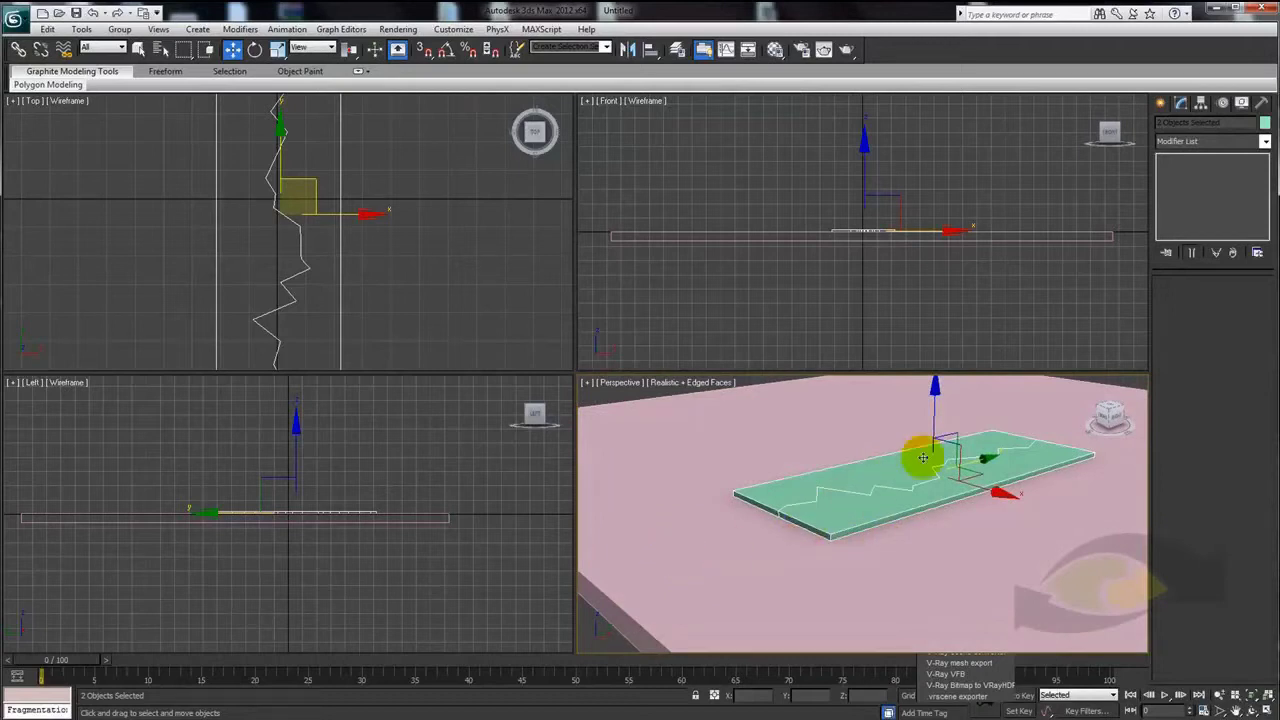
# Create a small sphere and move it along Y to sit beside the slab
pyautogui.click(1160, 104)
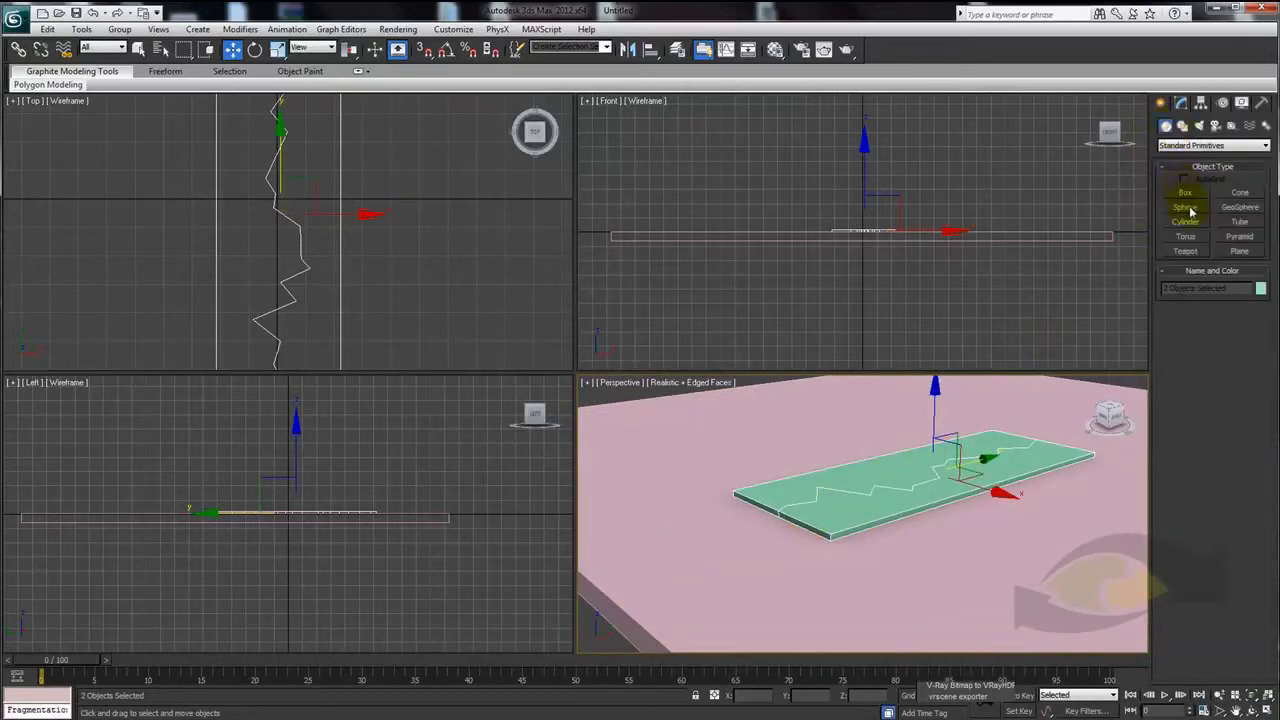
pyautogui.click(1186, 207)
pyautogui.moveTo(809, 451)
pyautogui.keyDown('alt'); pyautogui.mouseDown(button='middle')
pyautogui.moveTo(826, 443)
pyautogui.moveTo(744, 537)
pyautogui.mouseUp(button='middle'); pyautogui.keyUp('alt')
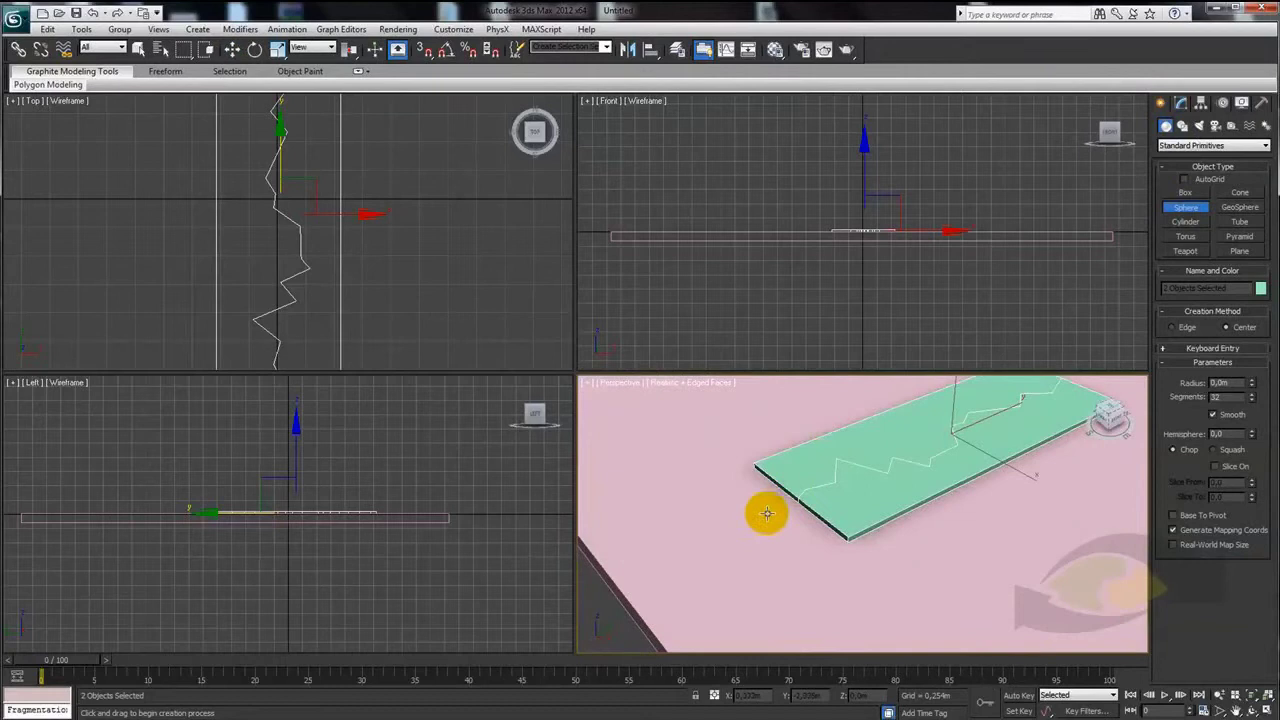
pyautogui.moveTo(789, 504); pyautogui.dragTo(797, 508)
pyautogui.press('w')
pyautogui.moveTo(828, 520)
pyautogui.keyDown('alt'); pyautogui.mouseDown(button='middle')
pyautogui.moveTo(848, 466)
pyautogui.moveTo(831, 490)
pyautogui.moveTo(766, 503)
pyautogui.moveTo(802, 490)
pyautogui.mouseUp(button='middle'); pyautogui.keyUp('alt')
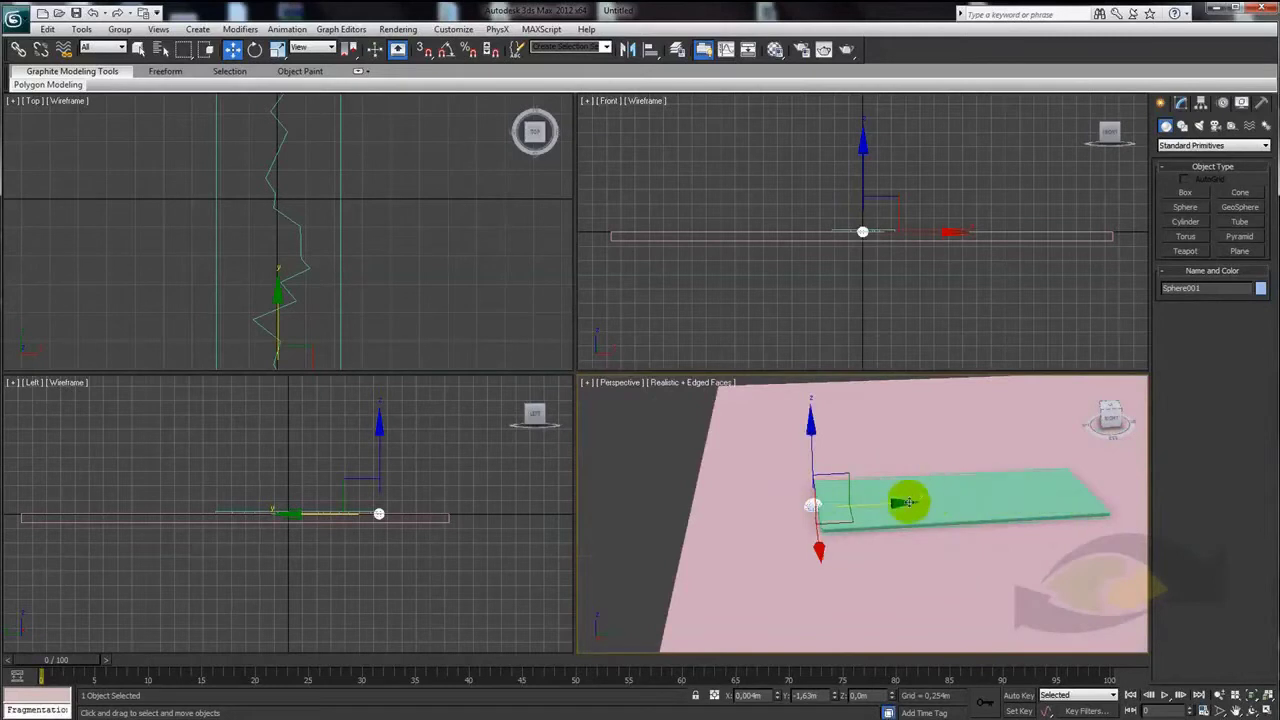
pyautogui.moveTo(869, 503); pyautogui.dragTo(821, 510)
pyautogui.moveTo(821, 510)
pyautogui.keyDown('alt'); pyautogui.mouseDown(button='middle')
pyautogui.moveTo(891, 523)
pyautogui.moveTo(857, 534)
pyautogui.moveTo(799, 493)
pyautogui.moveTo(808, 517)
pyautogui.mouseUp(button='middle'); pyautogui.keyUp('alt')
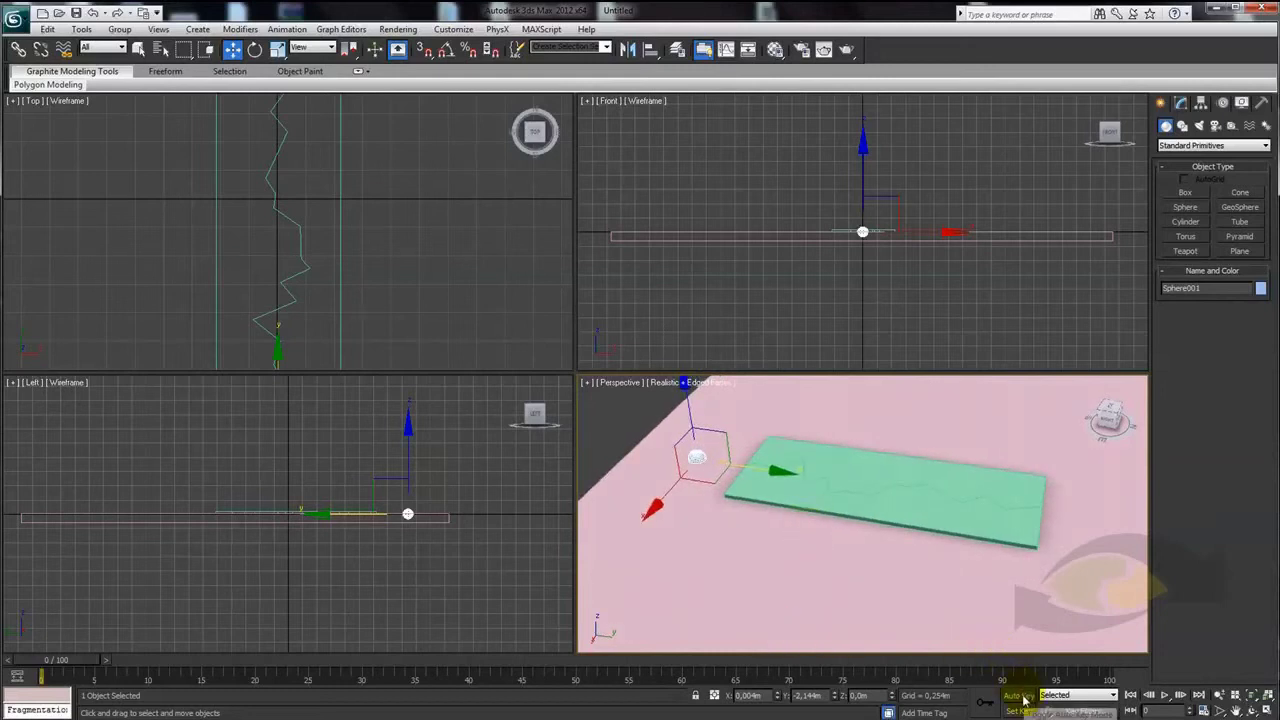
# With Auto Key on at frame 59, move the sphere past the slab's far end
pyautogui.moveTo(60, 662); pyautogui.dragTo(88, 672)
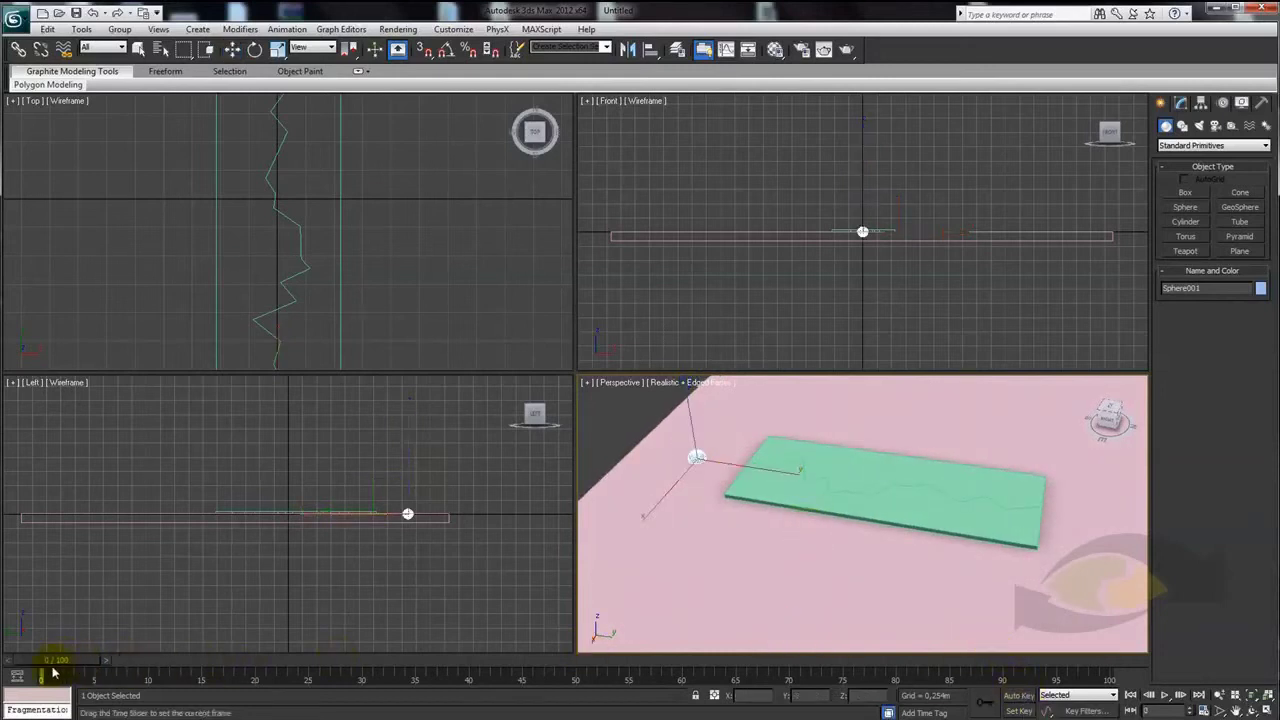
pyautogui.press('w')
pyautogui.click(1025, 698)
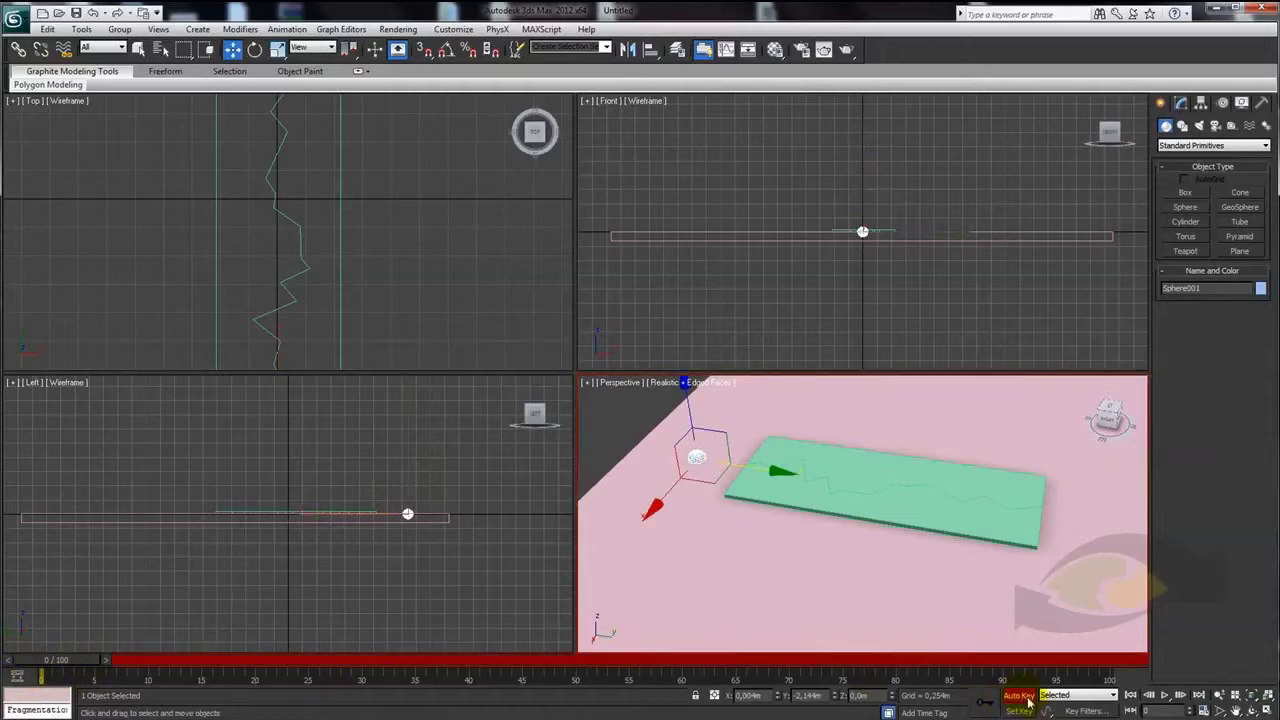
pyautogui.click(71, 664)
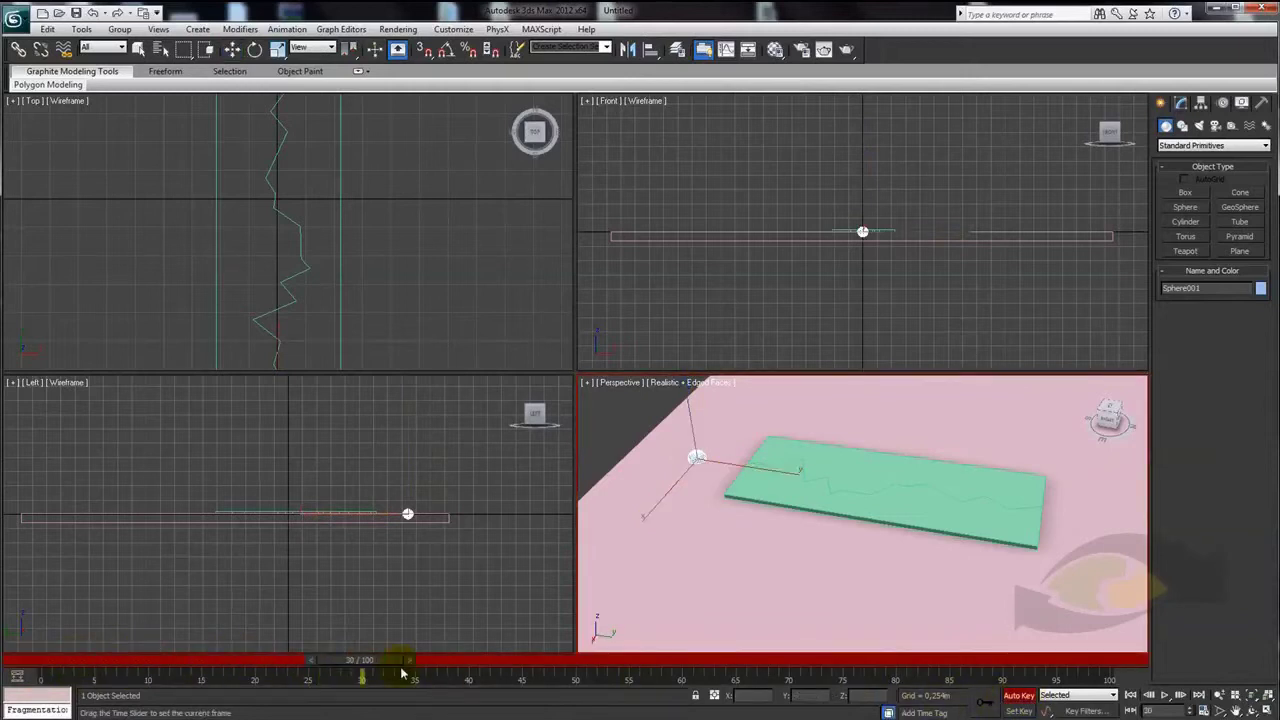
pyautogui.moveTo(606, 664)
pyautogui.mouseDown()
pyautogui.moveTo(683, 664)
pyautogui.moveTo(628, 664)
pyautogui.mouseUp()
pyautogui.press('w')
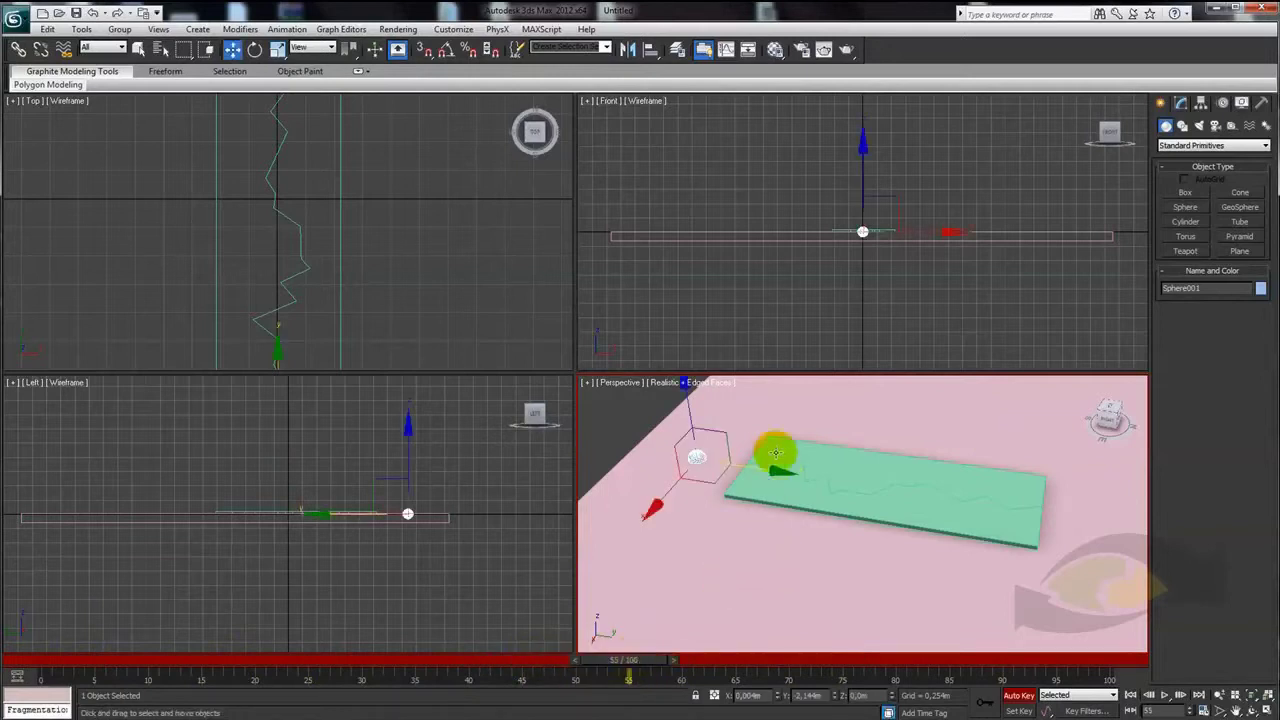
pyautogui.moveTo(762, 468); pyautogui.dragTo(1200, 514)
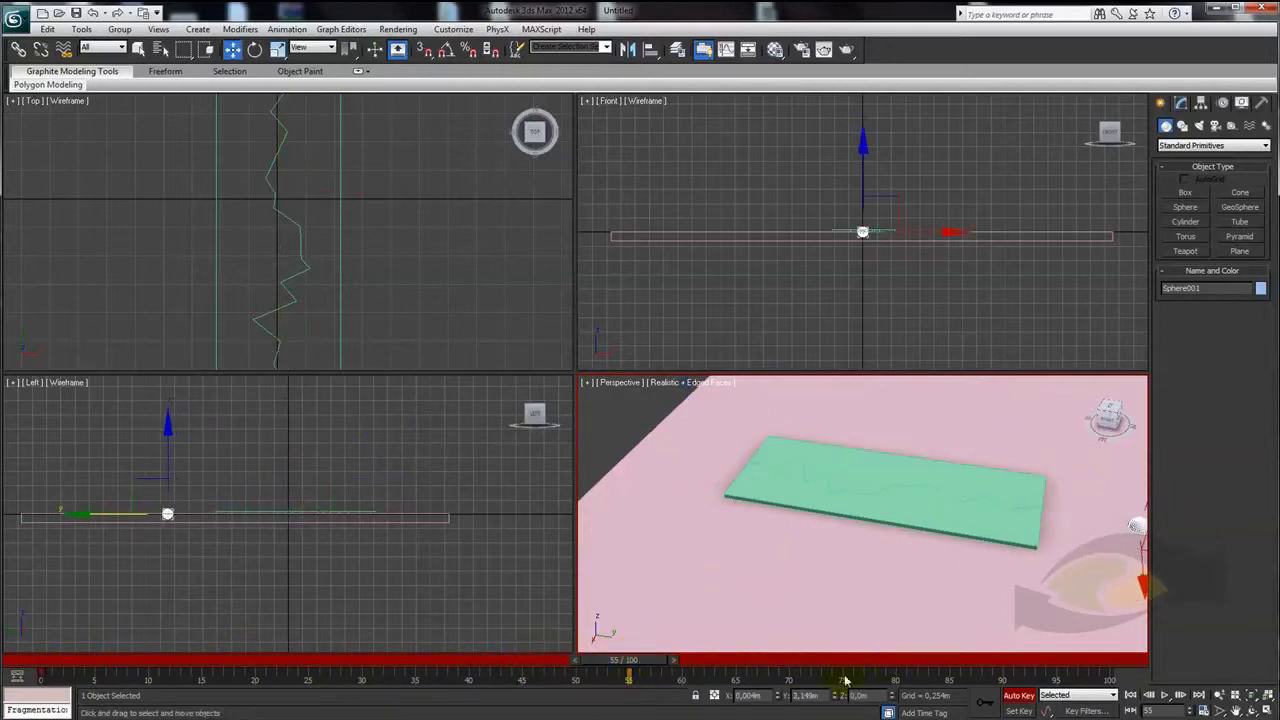
# Scrub back to frame 0 to preview the motion, turn Auto Key off, and select the slab pieces
pyautogui.moveTo(630, 670)
pyautogui.mouseDown()
pyautogui.moveTo(100, 664)
pyautogui.moveTo(680, 664)
pyautogui.moveTo(70, 668)
pyautogui.mouseUp()
pyautogui.press('w')
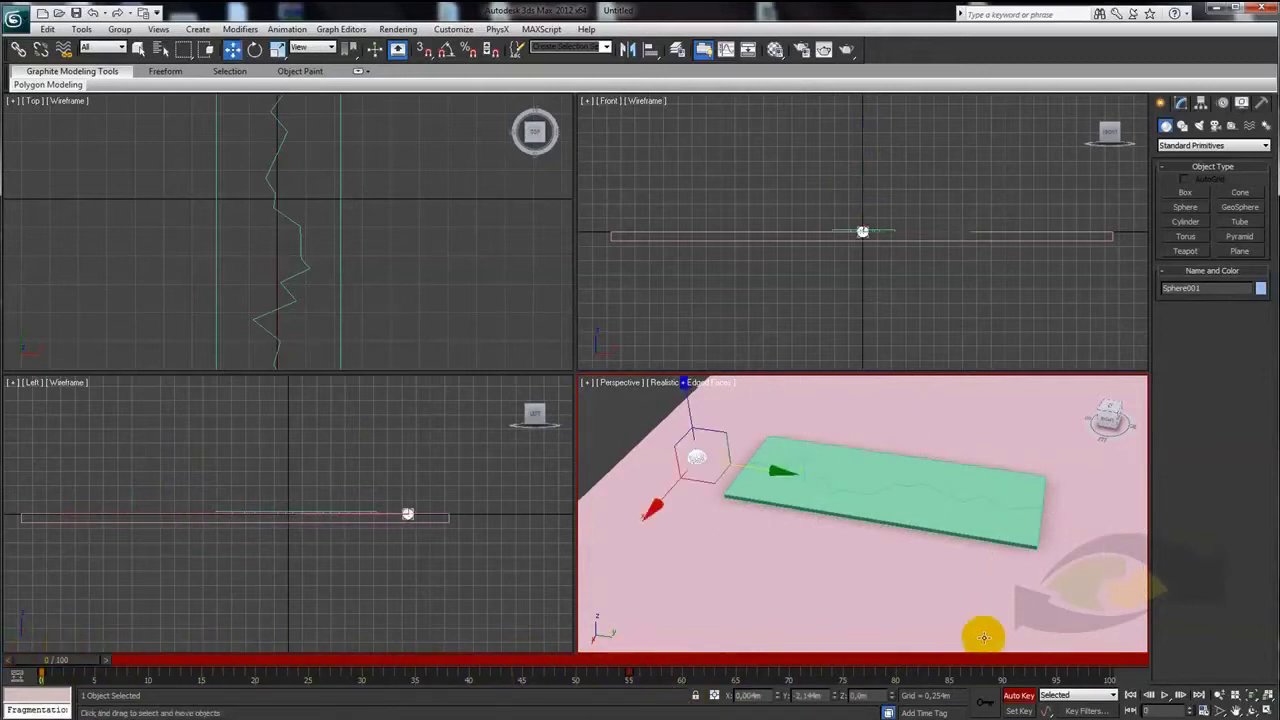
pyautogui.click(1018, 697)
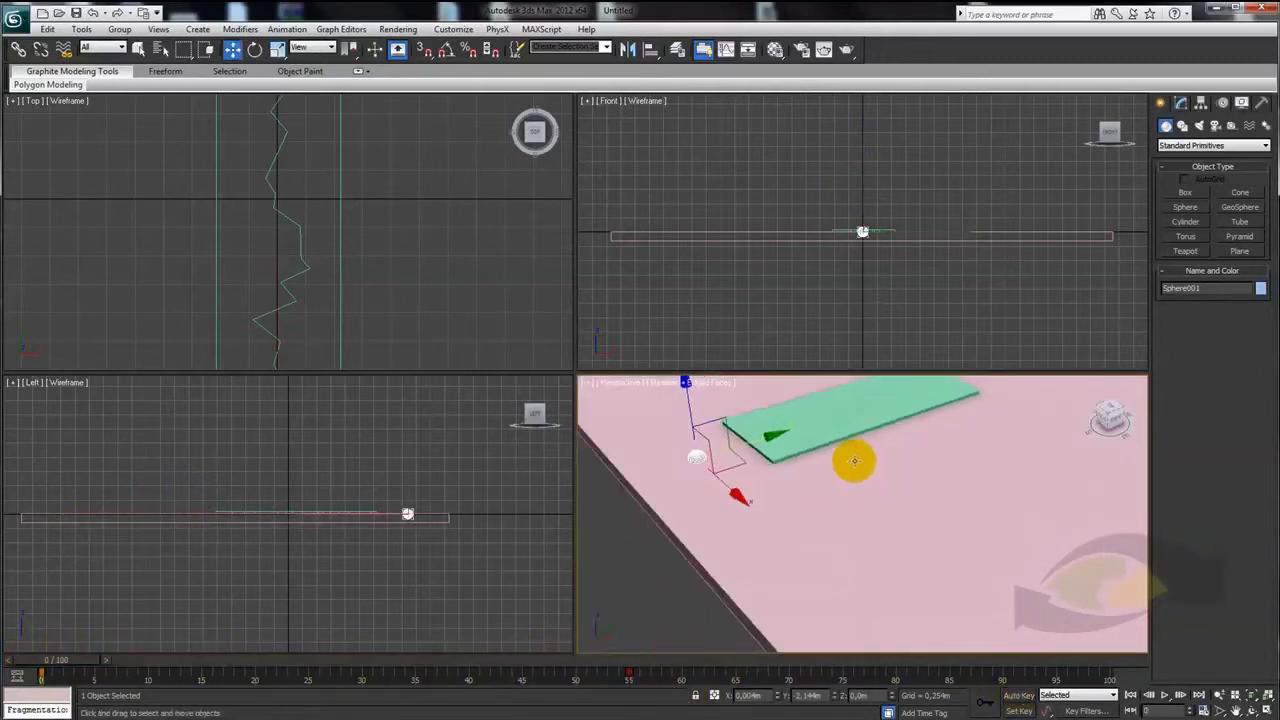
pyautogui.scroll(3, 851, 463)
pyautogui.scroll(3, 808, 534)
pyautogui.scroll(-4, 862, 514)
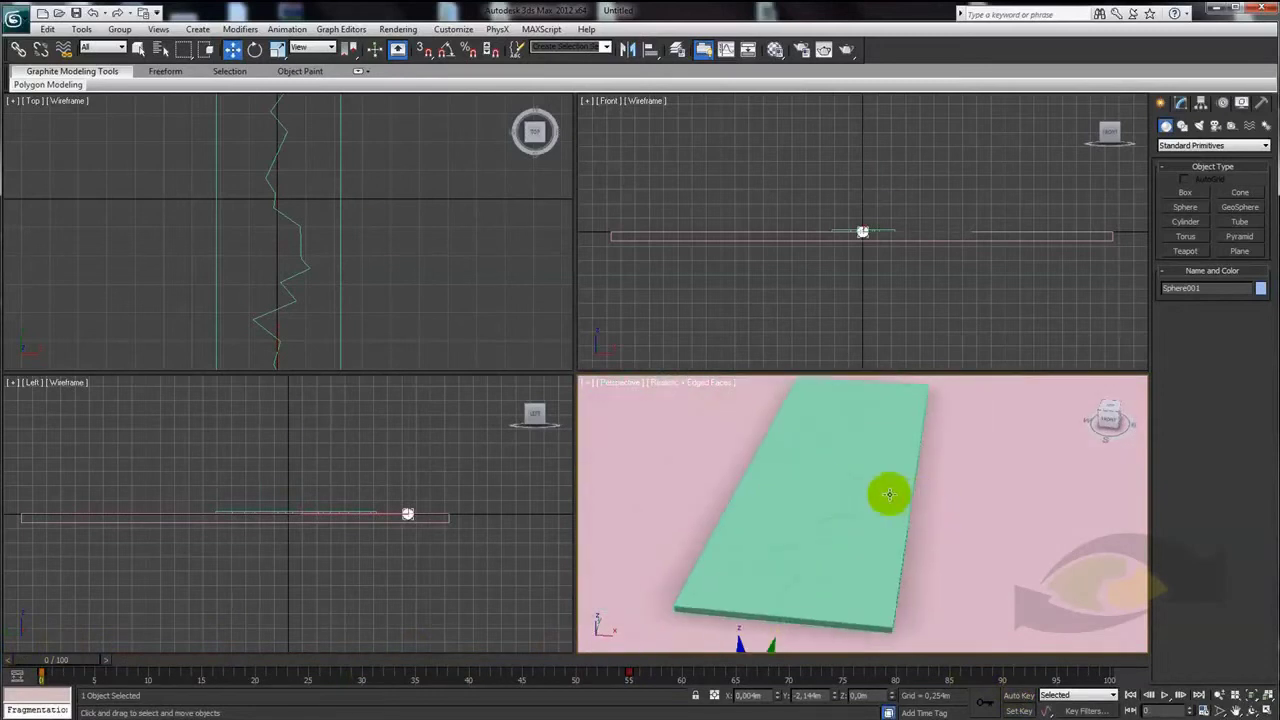
pyautogui.keyDown('ctrl'); pyautogui.click(778, 494); pyautogui.keyUp('ctrl')
pyautogui.scroll(-3, 790, 500)
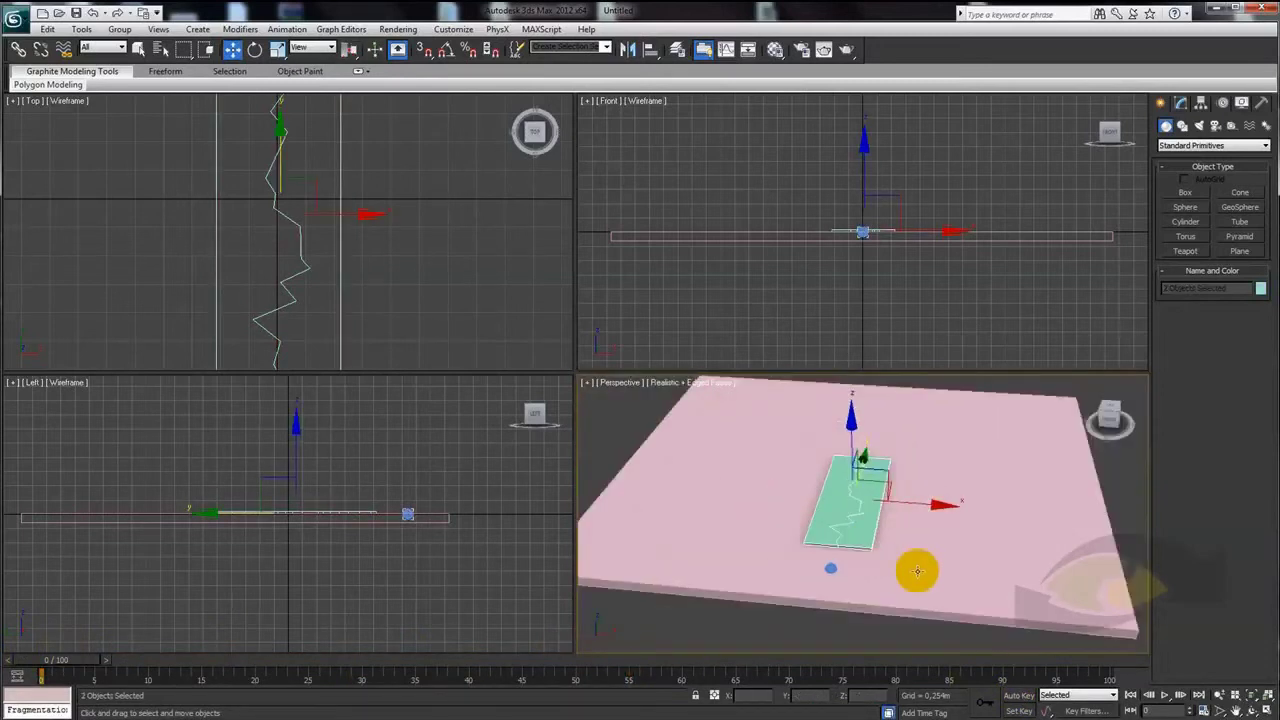
# Maximize the Perspective viewport and name the two slab pieces piso_01 and piso_02
pyautogui.click(1267, 709)
pyautogui.moveTo(777, 434)
pyautogui.keyDown('alt'); pyautogui.mouseDown(button='middle')
pyautogui.moveTo(797, 437)
pyautogui.moveTo(723, 426)
pyautogui.moveTo(757, 434)
pyautogui.moveTo(763, 463)
pyautogui.moveTo(757, 449)
pyautogui.moveTo(665, 470)
pyautogui.mouseUp(button='middle'); pyautogui.keyUp('alt')
pyautogui.scroll(3, 785, 426)
pyautogui.click(677, 391)
pyautogui.moveTo(706, 431)
pyautogui.keyDown('alt'); pyautogui.mouseDown(button='middle')
pyautogui.moveTo(692, 461)
pyautogui.moveTo(740, 443)
pyautogui.mouseUp(button='middle'); pyautogui.keyUp('alt')
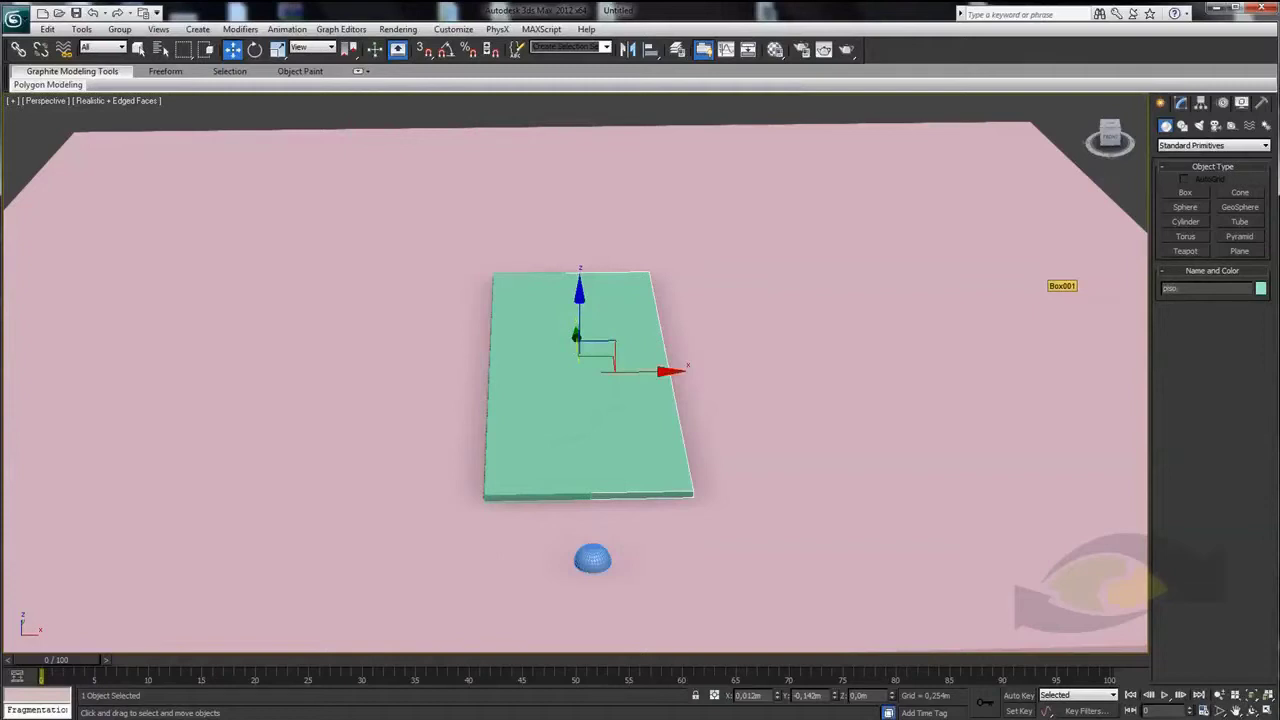
pyautogui.click(528, 281)
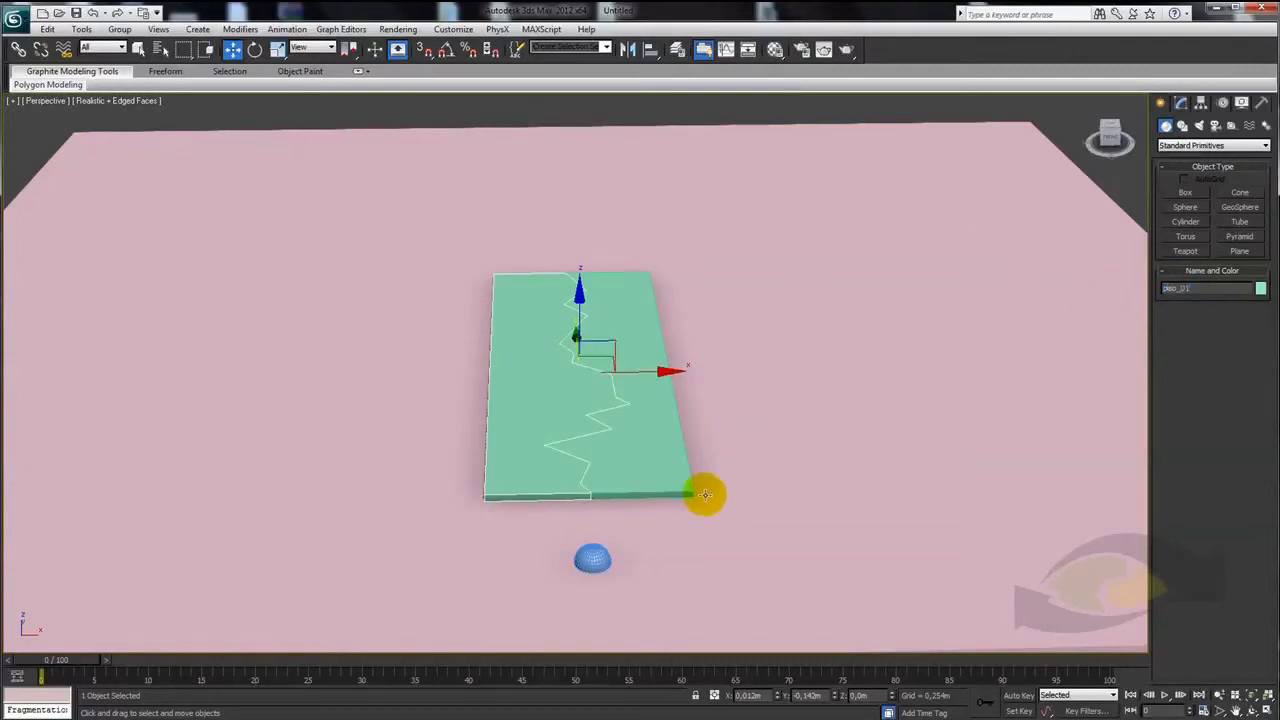
# Name the sphere esfera and the pink ground box solo
pyautogui.click(592, 556)
pyautogui.write('esfera')
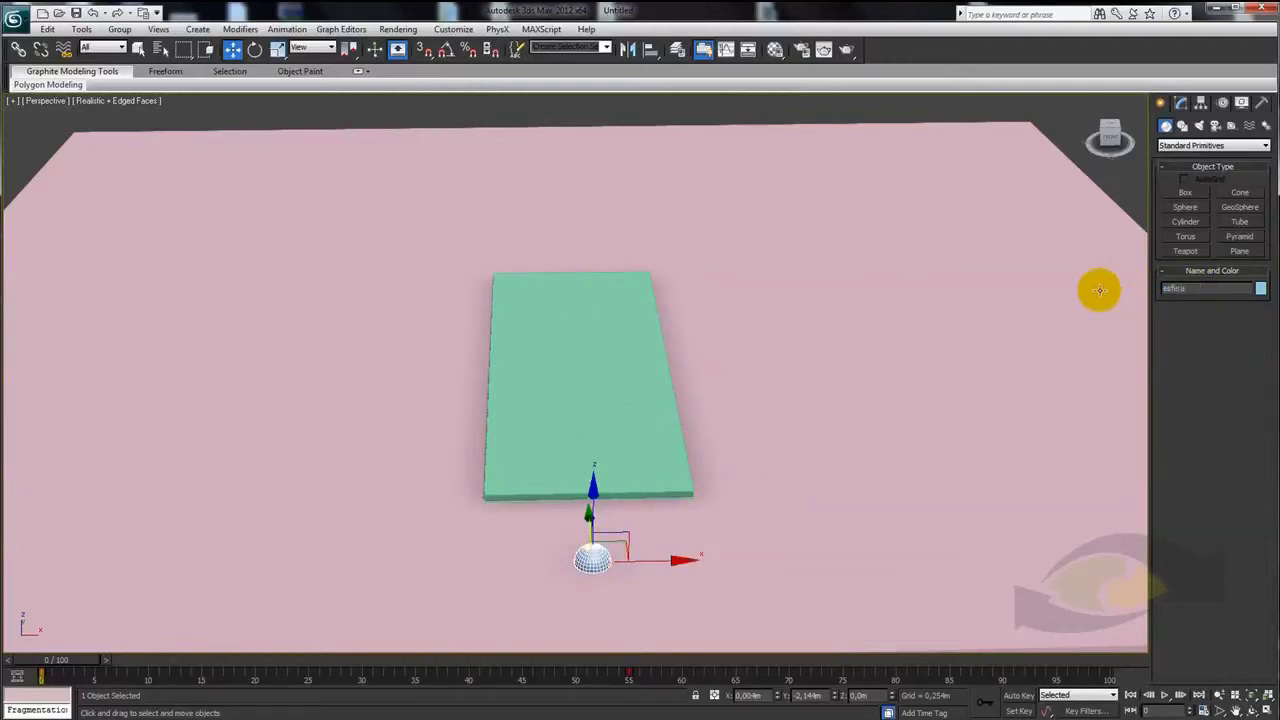
pyautogui.click(918, 305)
pyautogui.press('z')
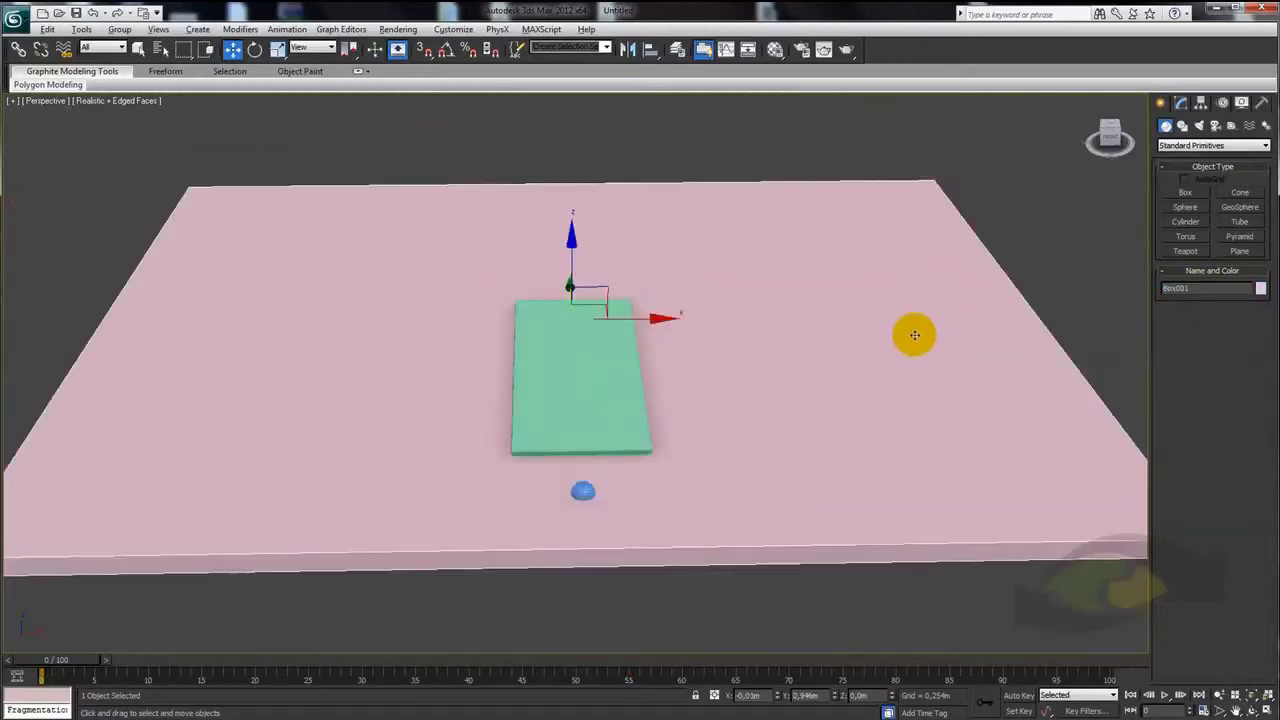
pyautogui.moveTo(814, 513)
pyautogui.keyDown('alt'); pyautogui.mouseDown(button='middle')
pyautogui.moveTo(746, 509)
pyautogui.moveTo(797, 493)
pyautogui.moveTo(608, 474)
pyautogui.moveTo(707, 461)
pyautogui.mouseUp(button='middle'); pyautogui.keyUp('alt')
pyautogui.scroll(3, 600, 463)
pyautogui.scroll(-5, 707, 461)
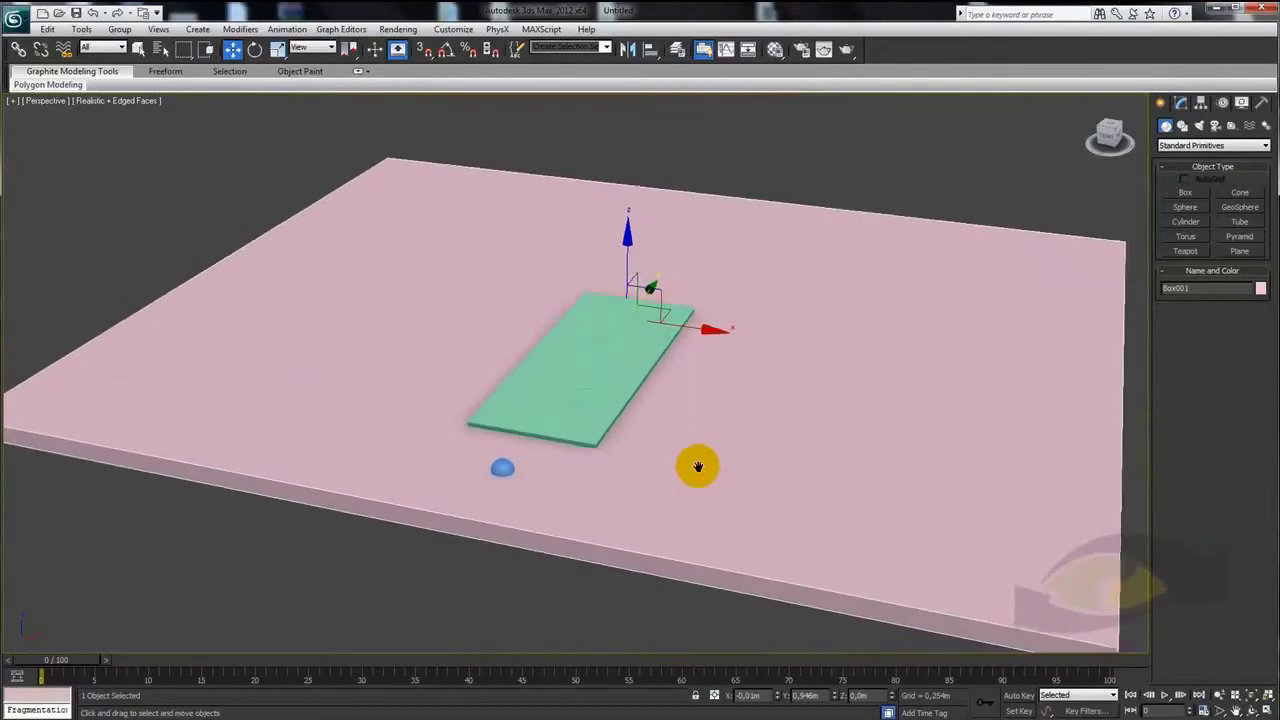
pyautogui.scroll(1, 694, 466)
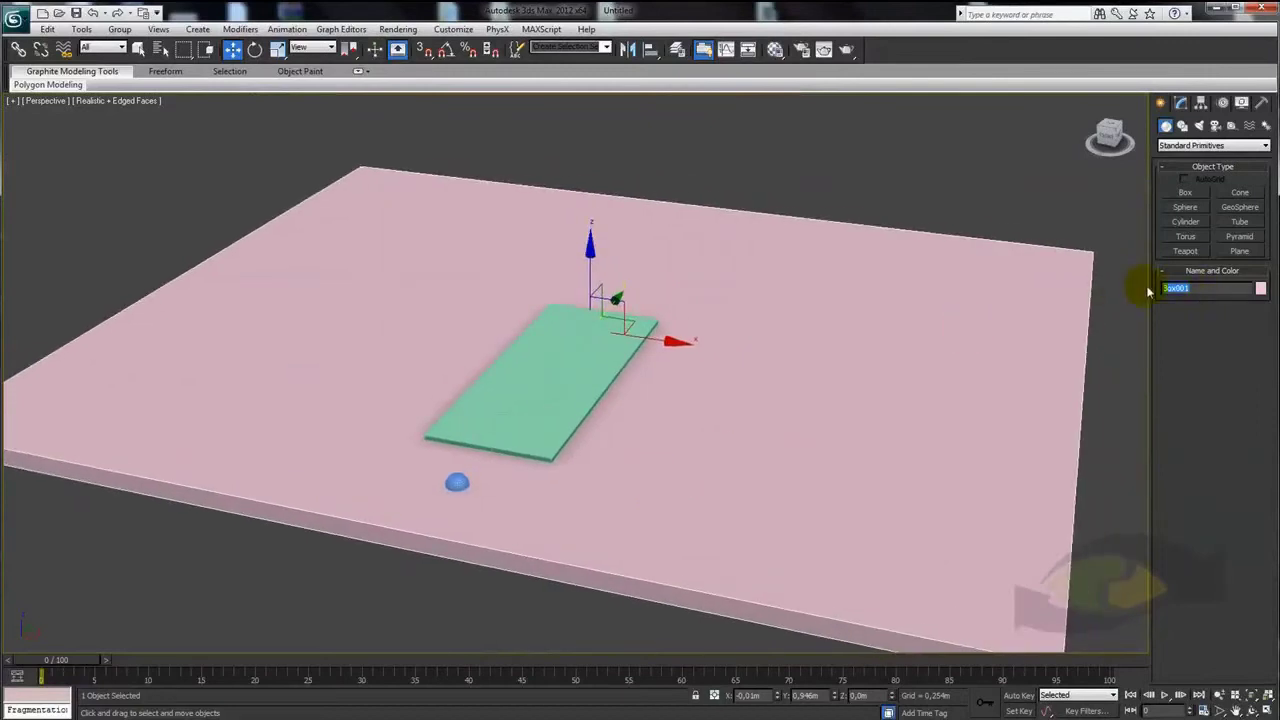
pyautogui.moveTo(962, 287)
pyautogui.keyDown('alt'); pyautogui.mouseDown(button='middle')
pyautogui.moveTo(663, 337)
pyautogui.moveTo(674, 331)
pyautogui.moveTo(708, 406)
pyautogui.mouseUp(button='middle'); pyautogui.keyUp('alt')
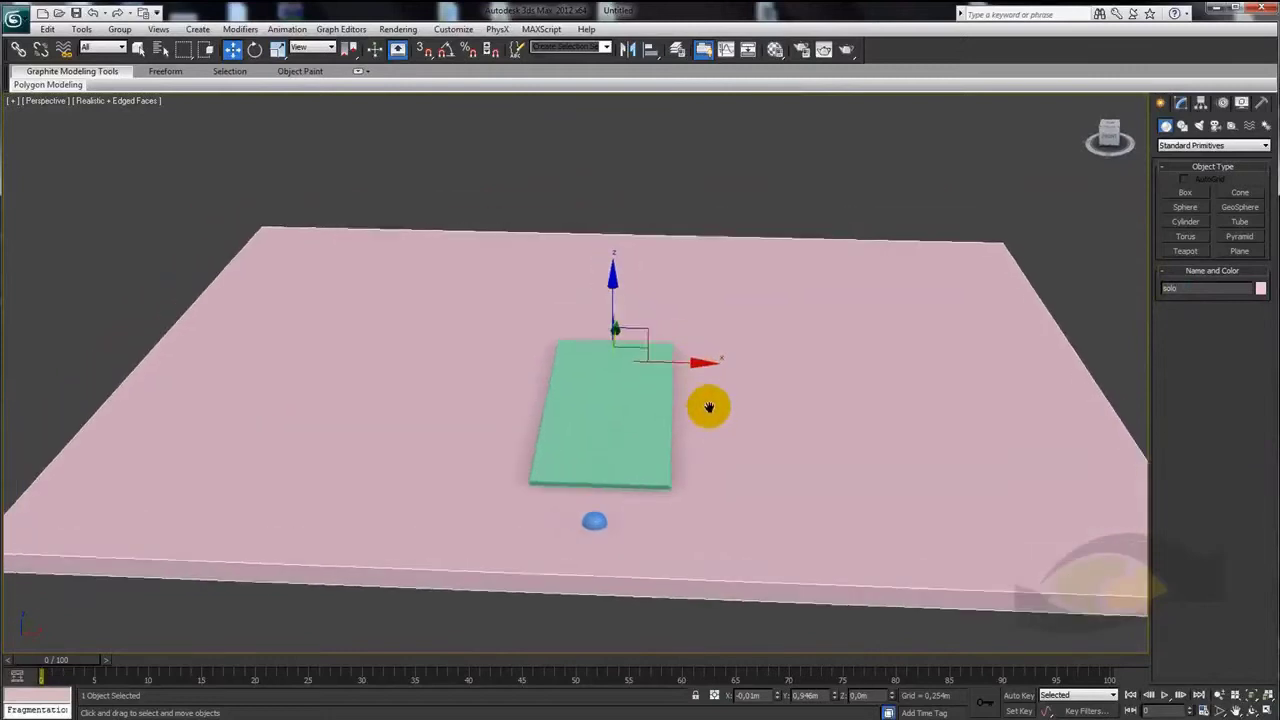
pyautogui.scroll(2, 708, 406)
pyautogui.scroll(1, 740, 417)
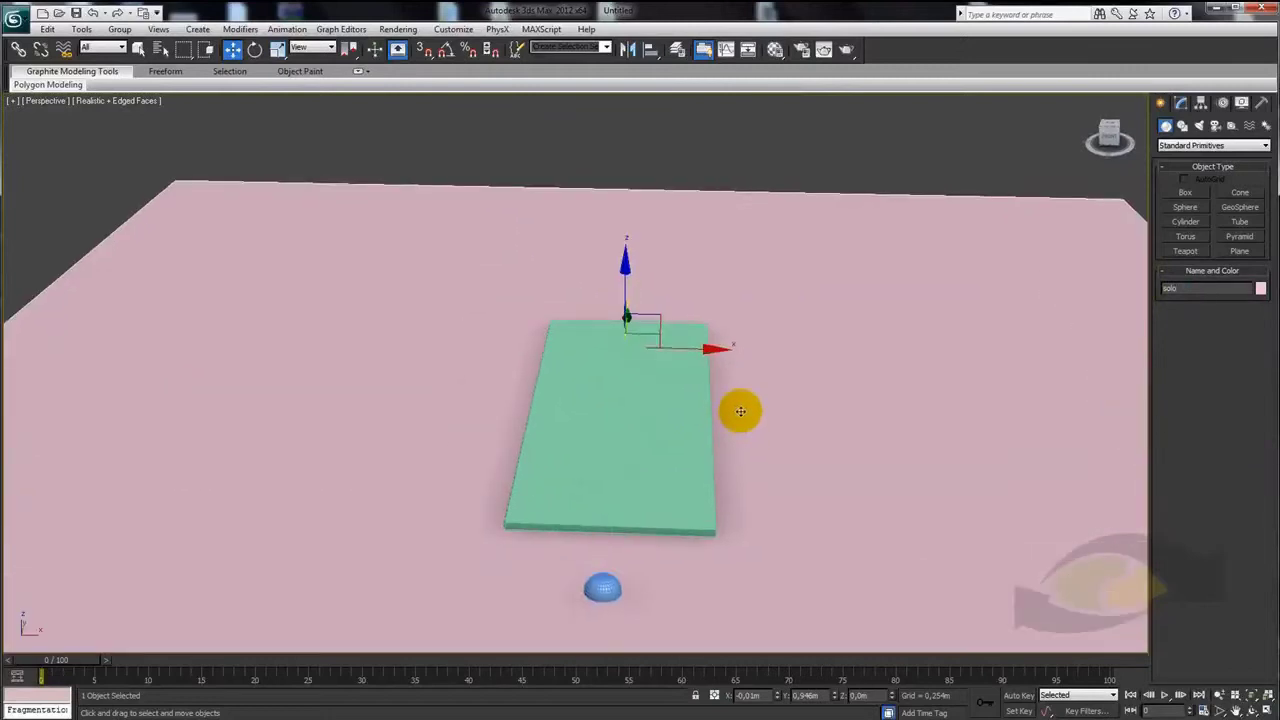
# Open the RayFire floater from the Create panel and select both slab pieces
pyautogui.click(1185, 147)
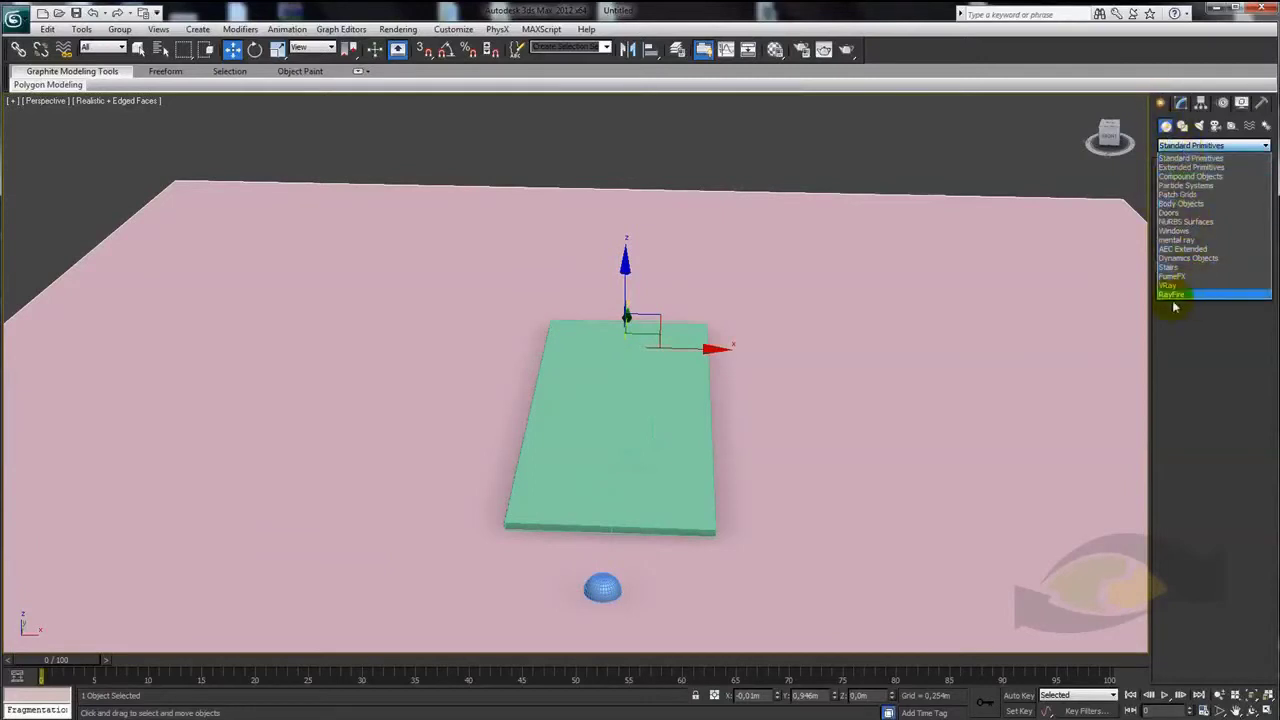
pyautogui.click(1181, 295)
pyautogui.click(1188, 192)
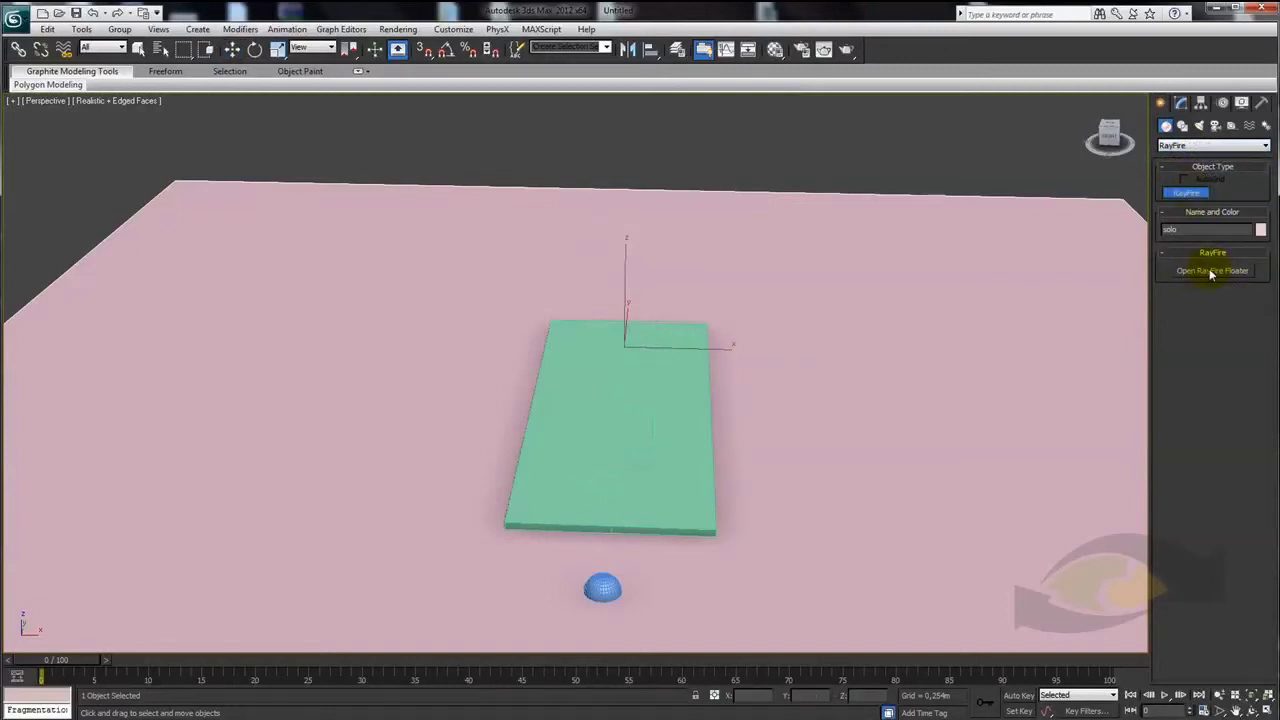
pyautogui.click(1211, 274)
pyautogui.press('w')
pyautogui.moveTo(440, 263)
pyautogui.mouseDown(button='middle')
pyautogui.moveTo(480, 286)
pyautogui.moveTo(523, 251)
pyautogui.moveTo(523, 294)
pyautogui.mouseUp(button='middle')
pyautogui.scroll(-3, 494, 211)
pyautogui.scroll(3, 505, 273)
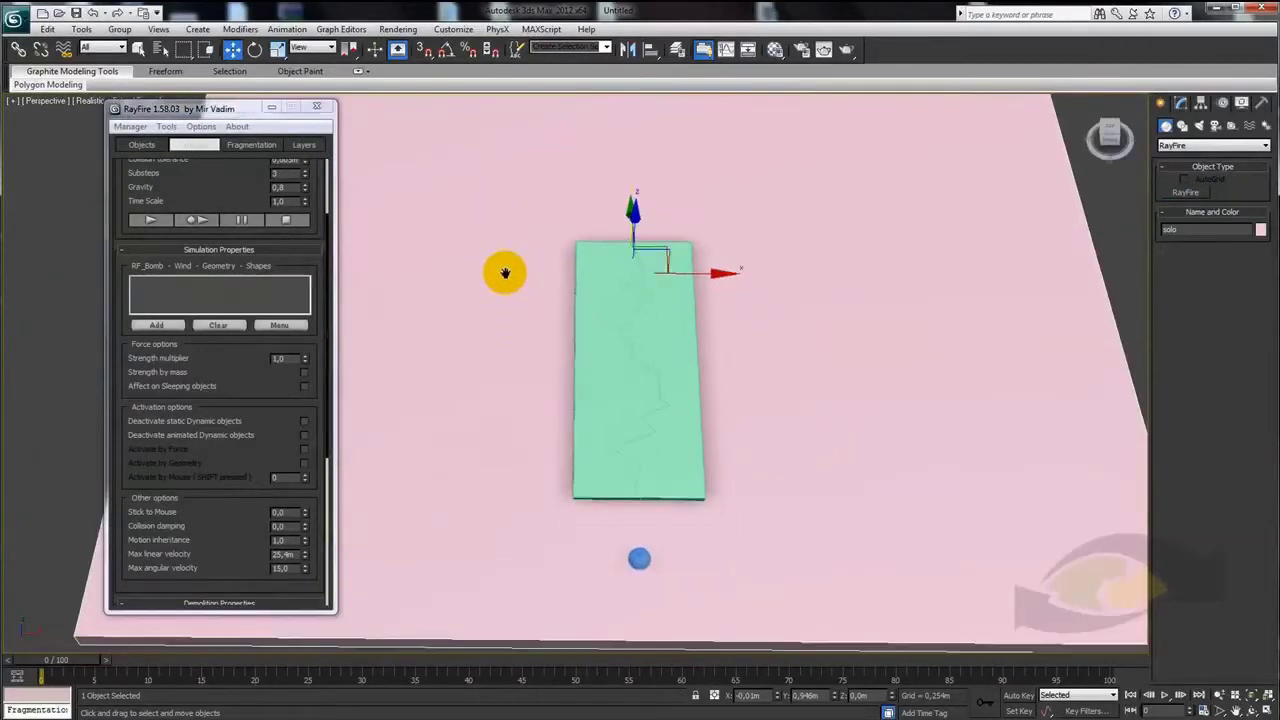
pyautogui.keyDown('alt'); pyautogui.moveTo(646, 317); pyautogui.dragTo(597, 314, button='middle'); pyautogui.keyUp('alt')
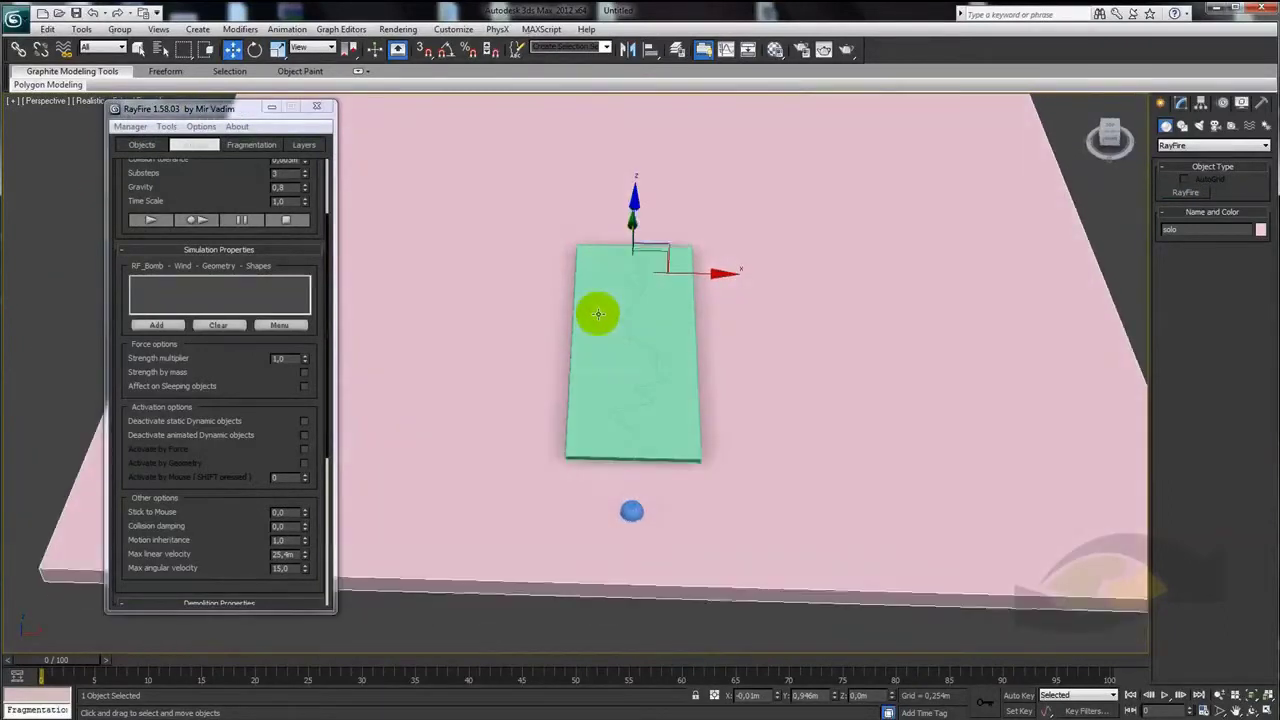
pyautogui.keyDown('ctrl'); pyautogui.click(600, 350); pyautogui.keyUp('ctrl')
pyautogui.moveTo(634, 363)
pyautogui.keyDown('alt'); pyautogui.mouseDown(button='middle')
pyautogui.moveTo(634, 326)
pyautogui.moveTo(646, 374)
pyautogui.mouseUp(button='middle'); pyautogui.keyUp('alt')
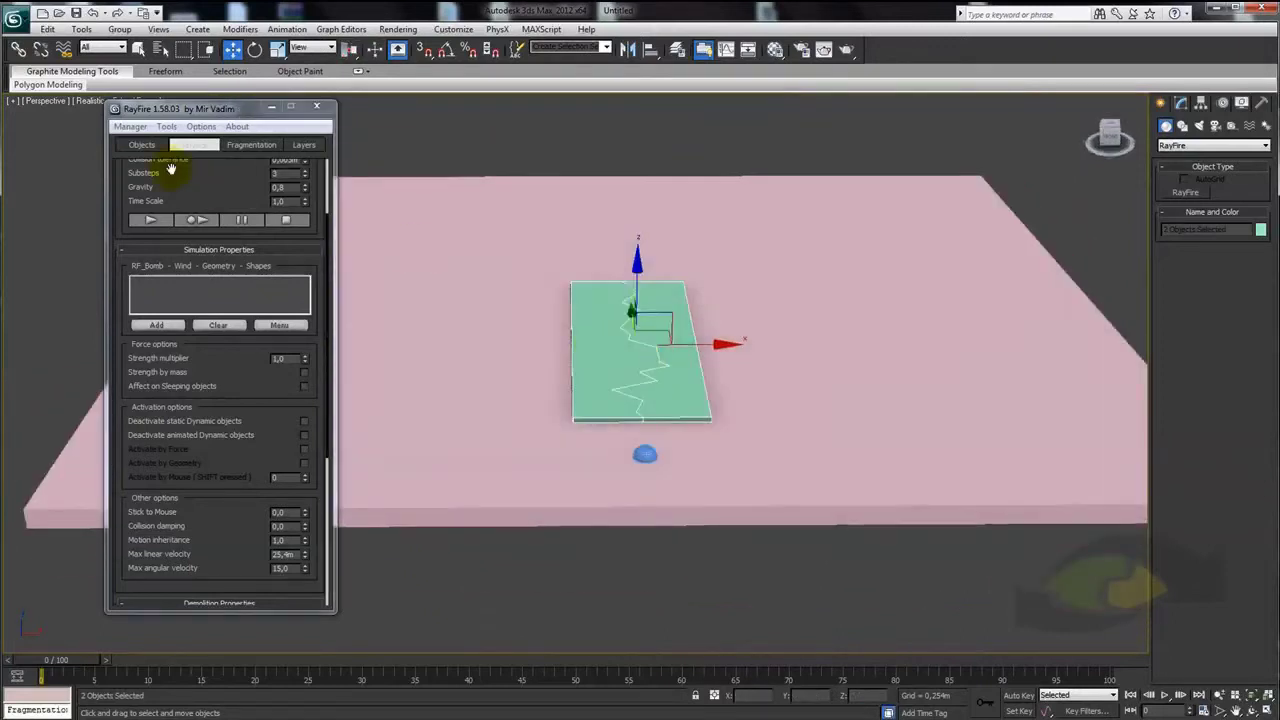
# Add piso_01 and piso_02 as Dynamic/Impact Objects using Brick material
pyautogui.click(141, 145)
pyautogui.scroll(5, 177, 230)
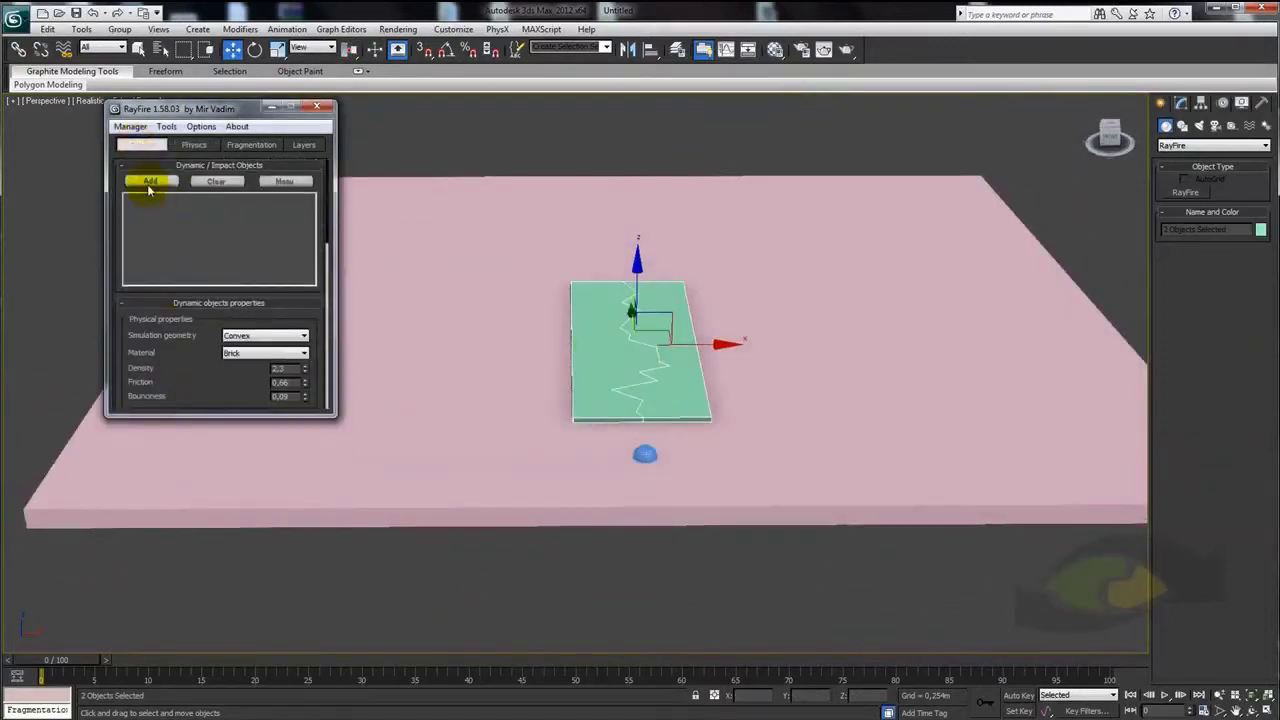
pyautogui.scroll(-2, 179, 380)
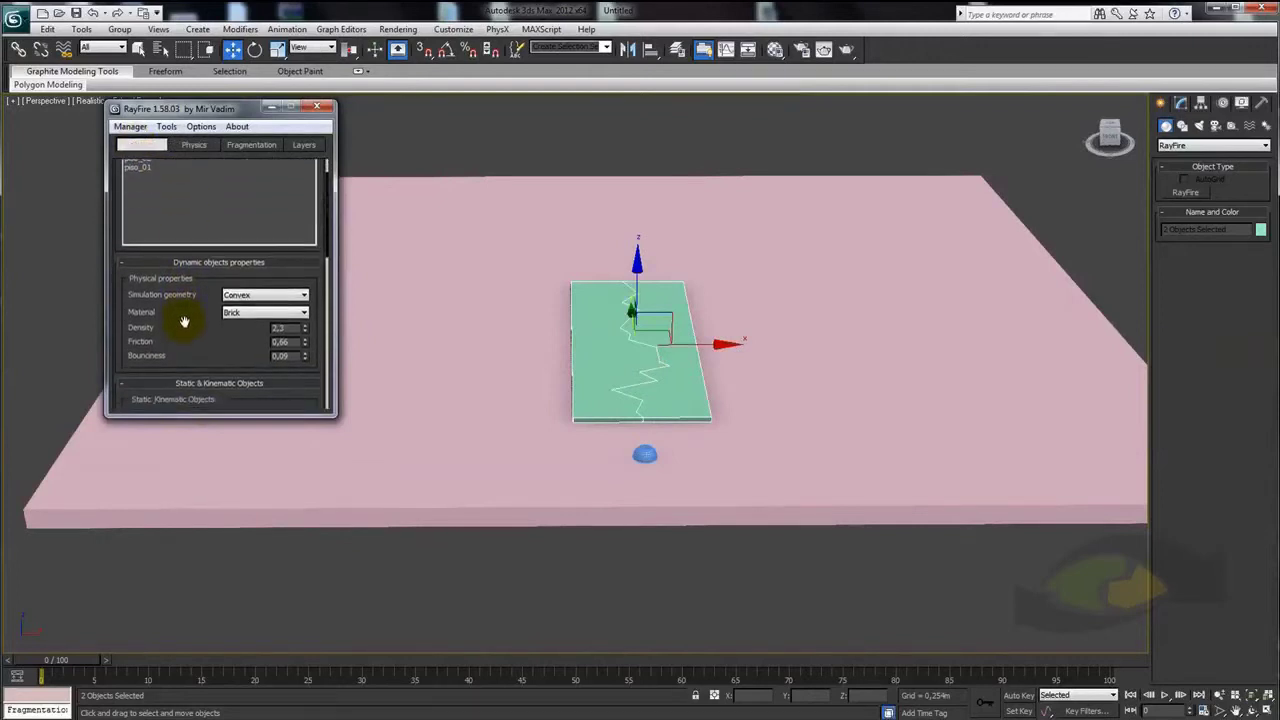
pyautogui.click(255, 314)
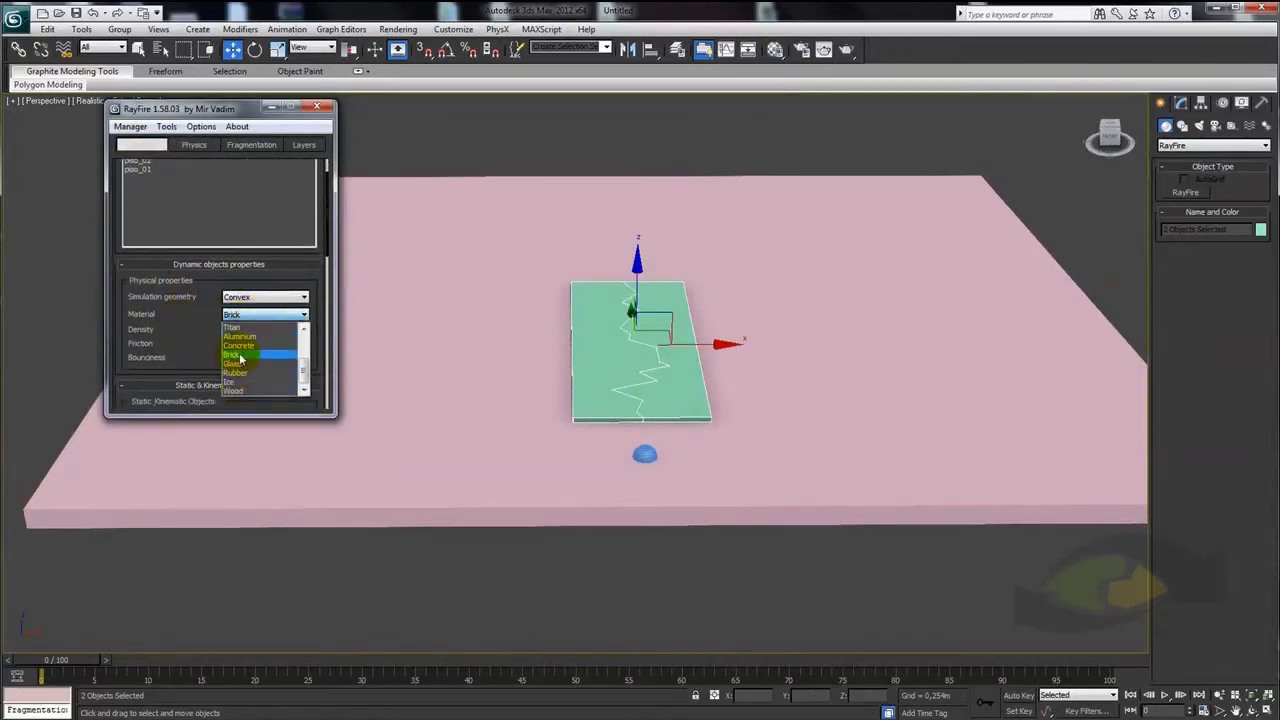
pyautogui.click(240, 358)
pyautogui.scroll(2, 196, 358)
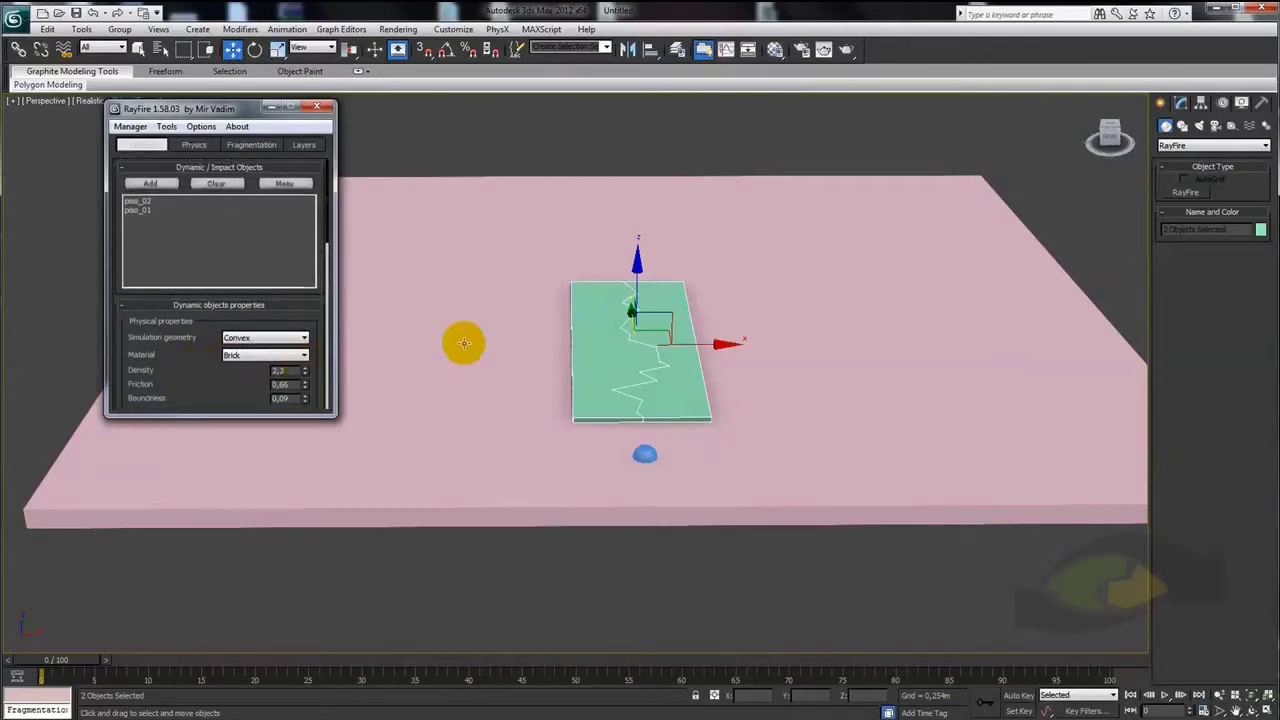
pyautogui.keyDown('alt'); pyautogui.moveTo(563, 371); pyautogui.dragTo(571, 386, button='middle'); pyautogui.keyUp('alt')
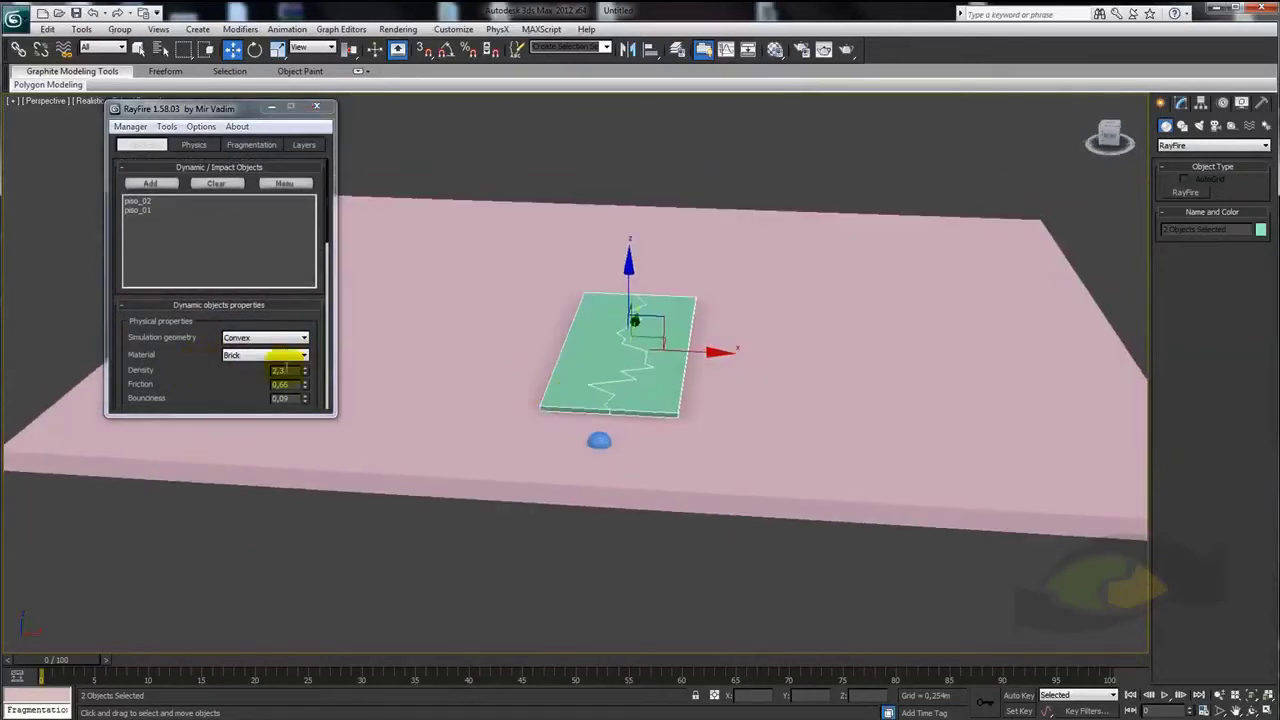
# Select solo and esfera and add them as Static & Kinematic Objects with Porous rock material
pyautogui.moveTo(200, 334); pyautogui.dragTo(220, 214)
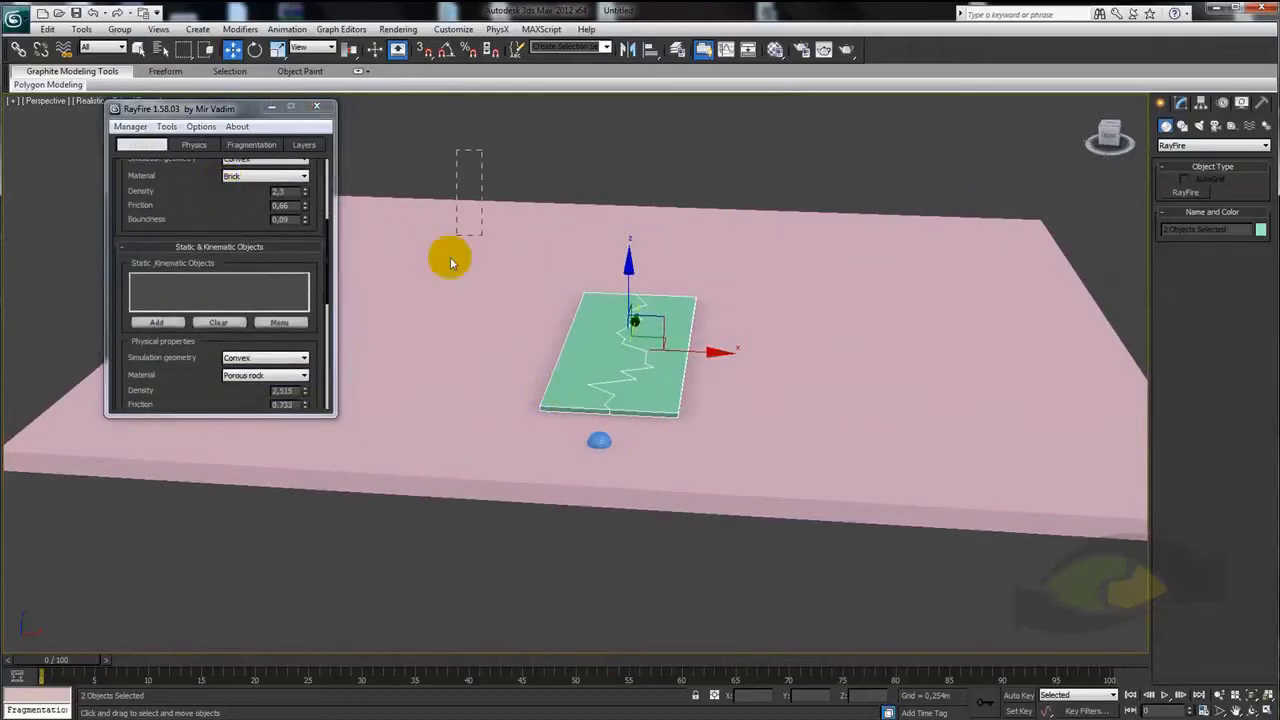
pyautogui.moveTo(450, 262); pyautogui.dragTo(423, 323)
pyautogui.click(605, 440)
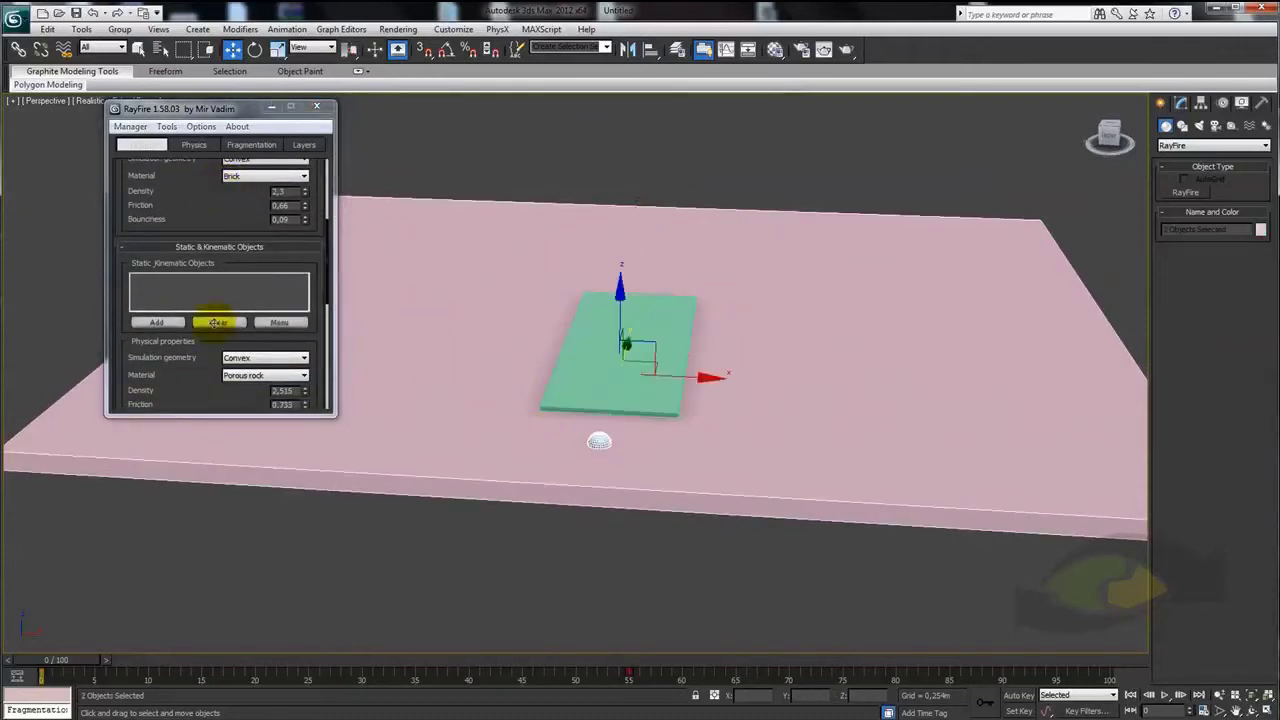
pyautogui.moveTo(178, 256); pyautogui.dragTo(165, 224)
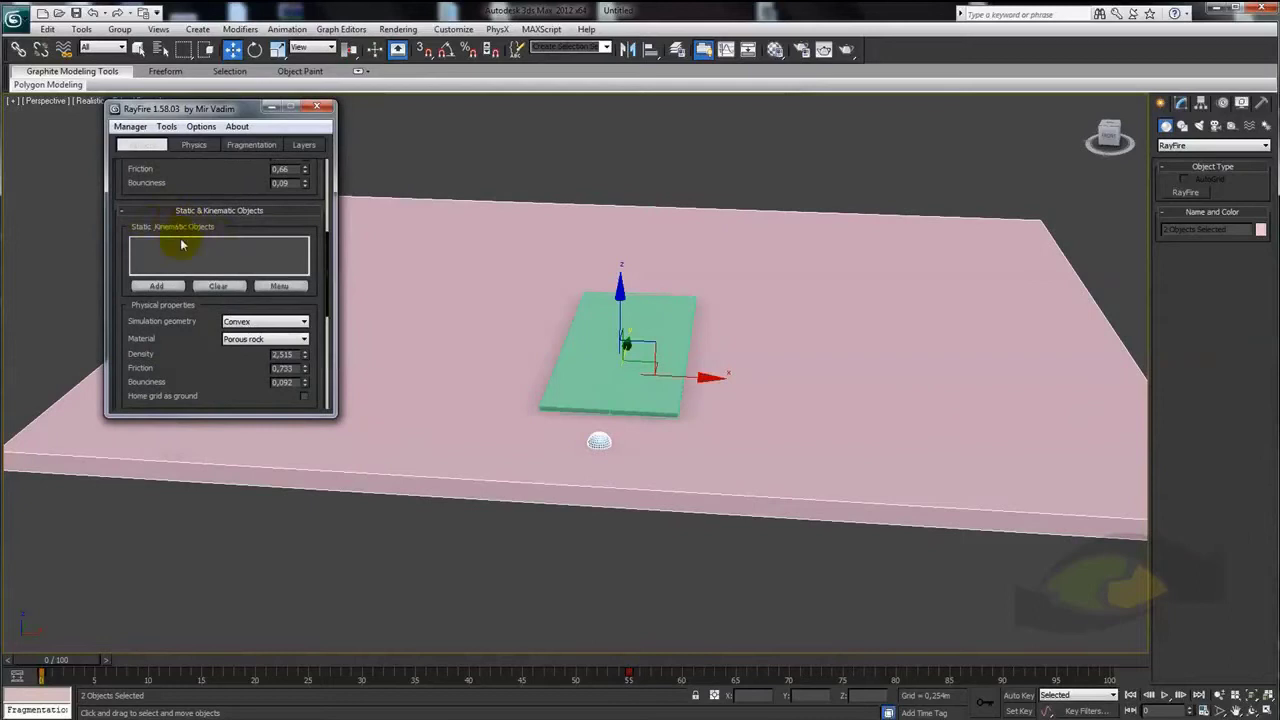
pyautogui.moveTo(198, 347); pyautogui.dragTo(197, 328)
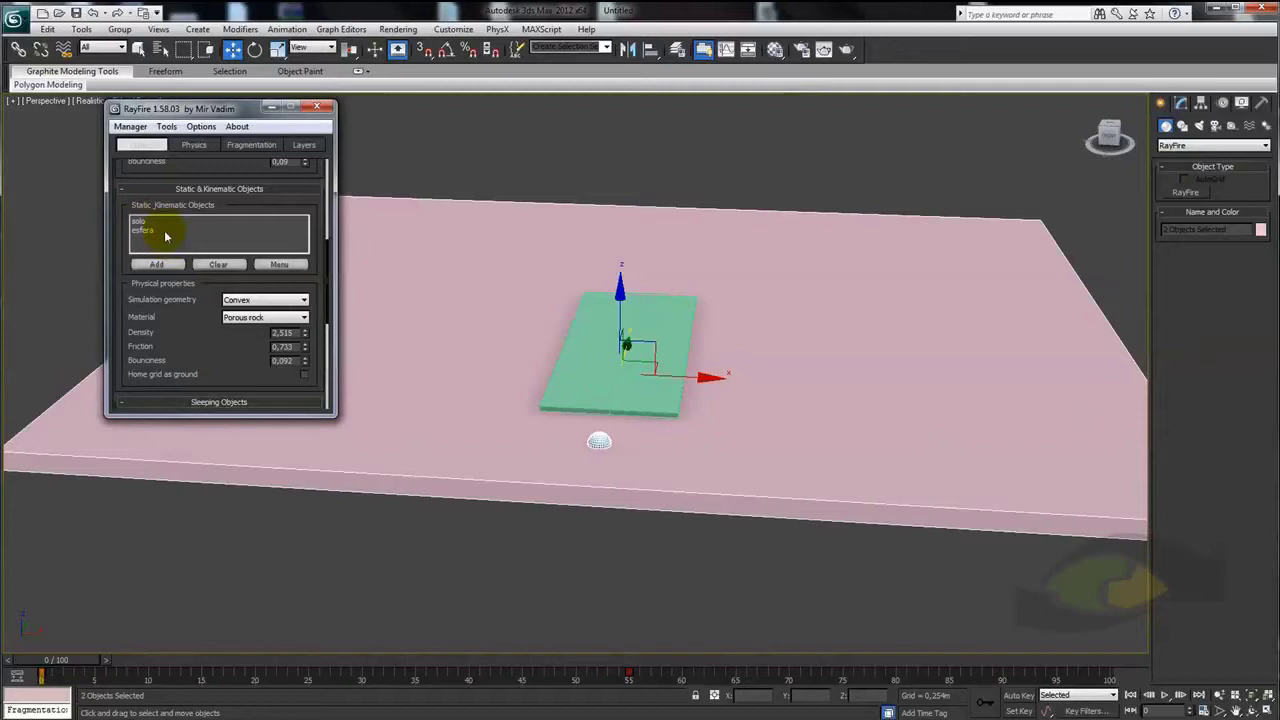
pyautogui.moveTo(202, 205)
pyautogui.mouseDown()
pyautogui.moveTo(206, 256)
pyautogui.moveTo(206, 231)
pyautogui.mouseUp()
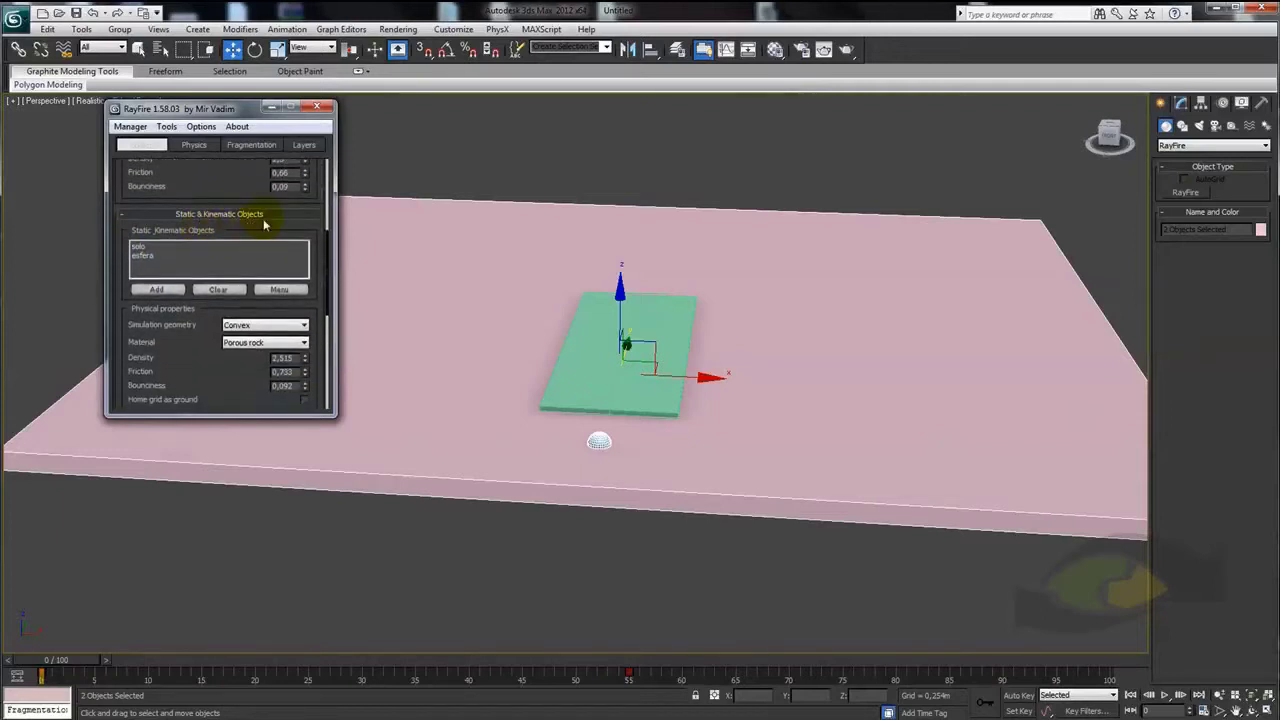
pyautogui.scroll(-2, 163, 275)
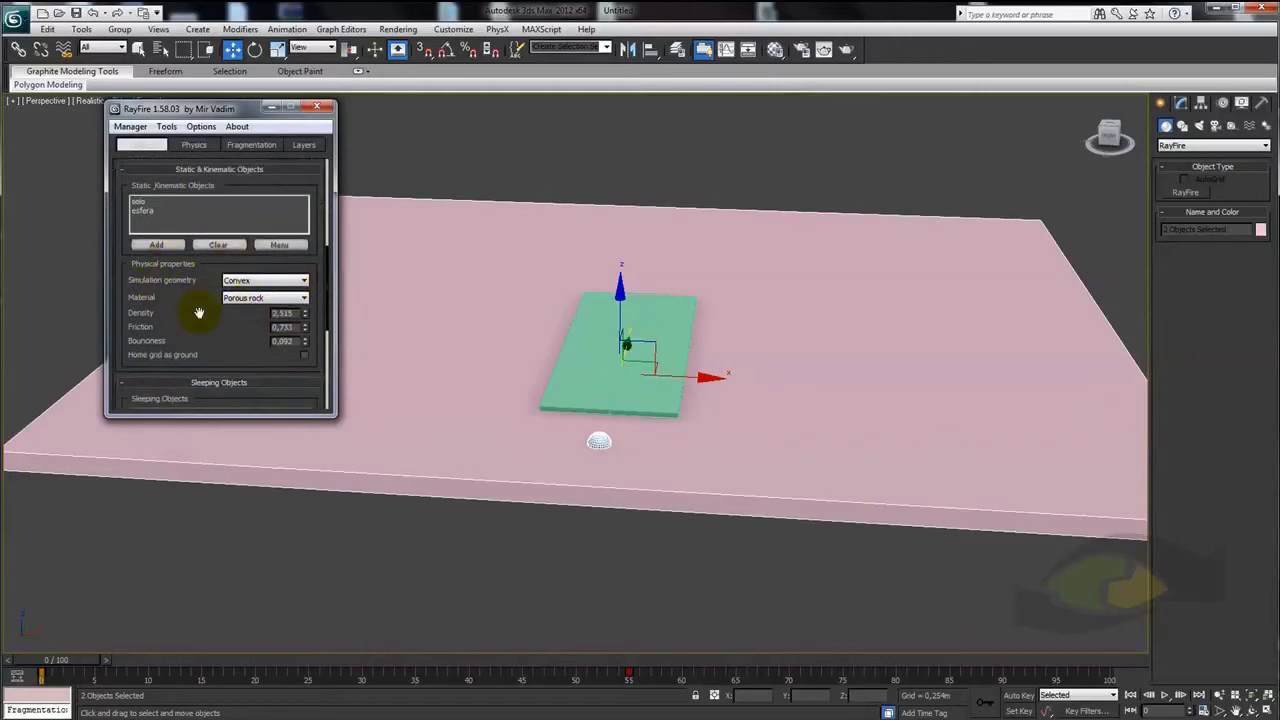
pyautogui.moveTo(175, 306)
pyautogui.mouseDown()
pyautogui.moveTo(183, 380)
pyautogui.moveTo(194, 260)
pyautogui.moveTo(199, 359)
pyautogui.mouseUp()
pyautogui.keyDown('alt'); pyautogui.moveTo(543, 294); pyautogui.dragTo(533, 328, button='middle'); pyautogui.keyUp('alt')
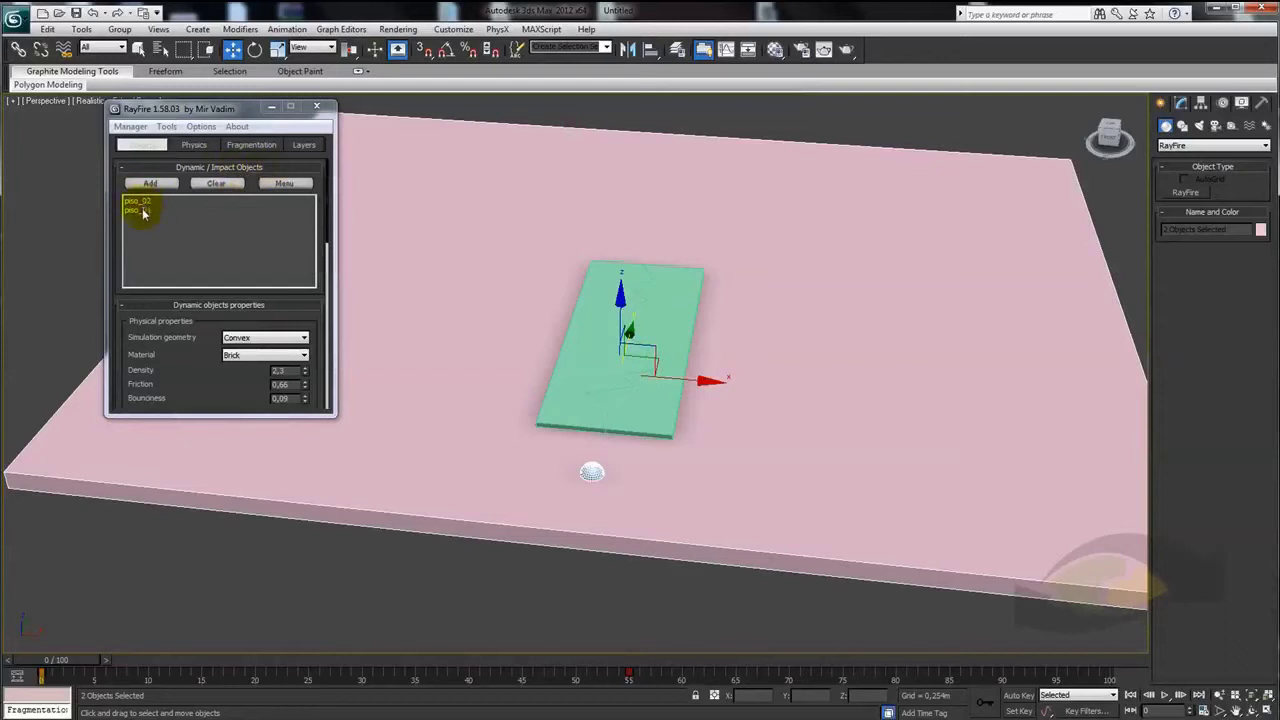
# Set fragmentation type to ProBoolean - Mouse Cursor, with 150 iterations and chaos 50
pyautogui.scroll(-1, 260, 158)
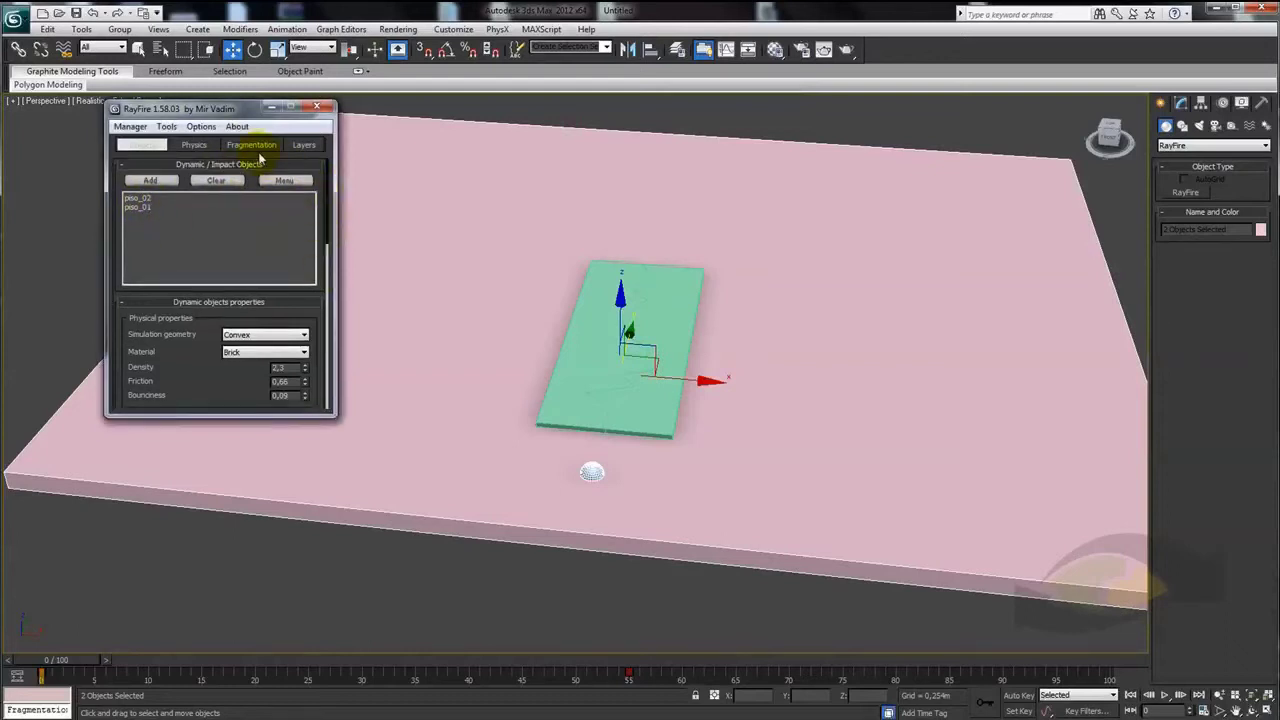
pyautogui.click(258, 147)
pyautogui.moveTo(466, 217)
pyautogui.keyDown('alt'); pyautogui.mouseDown(button='middle')
pyautogui.moveTo(451, 249)
pyautogui.moveTo(486, 277)
pyautogui.moveTo(475, 282)
pyautogui.mouseUp(button='middle'); pyautogui.keyUp('alt')
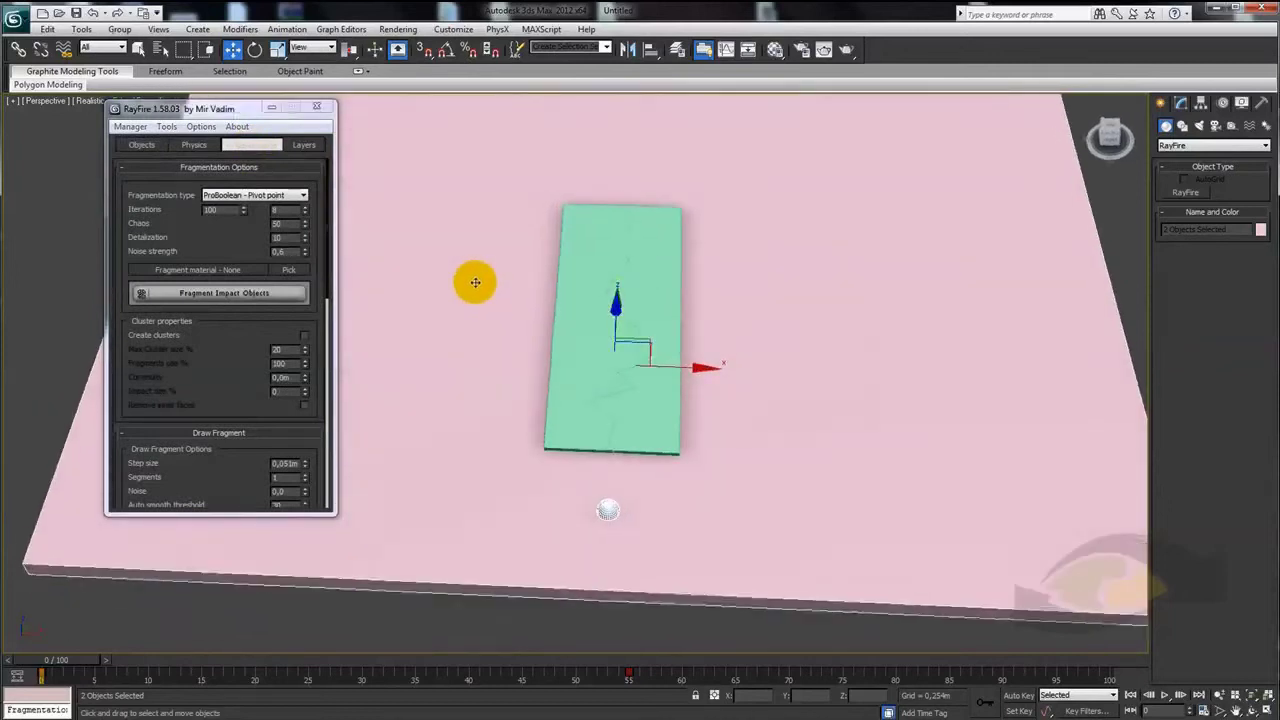
pyautogui.click(290, 195)
pyautogui.click(236, 290)
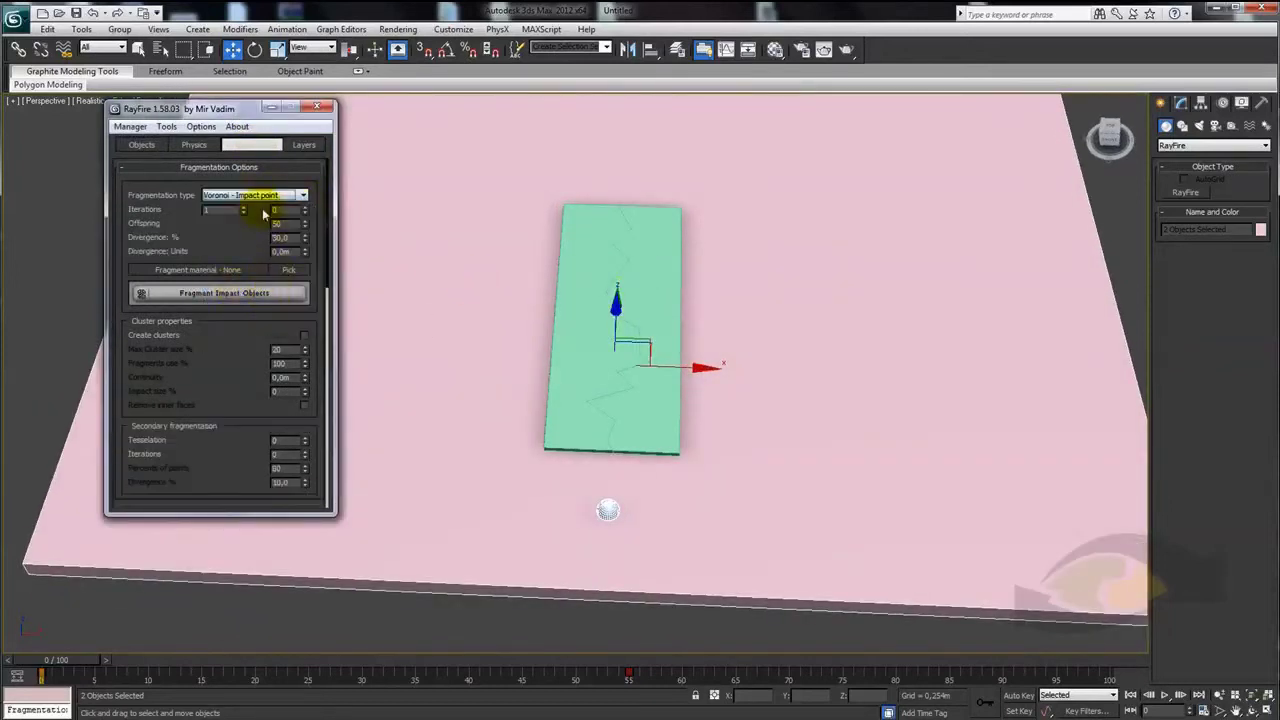
pyautogui.click(253, 197)
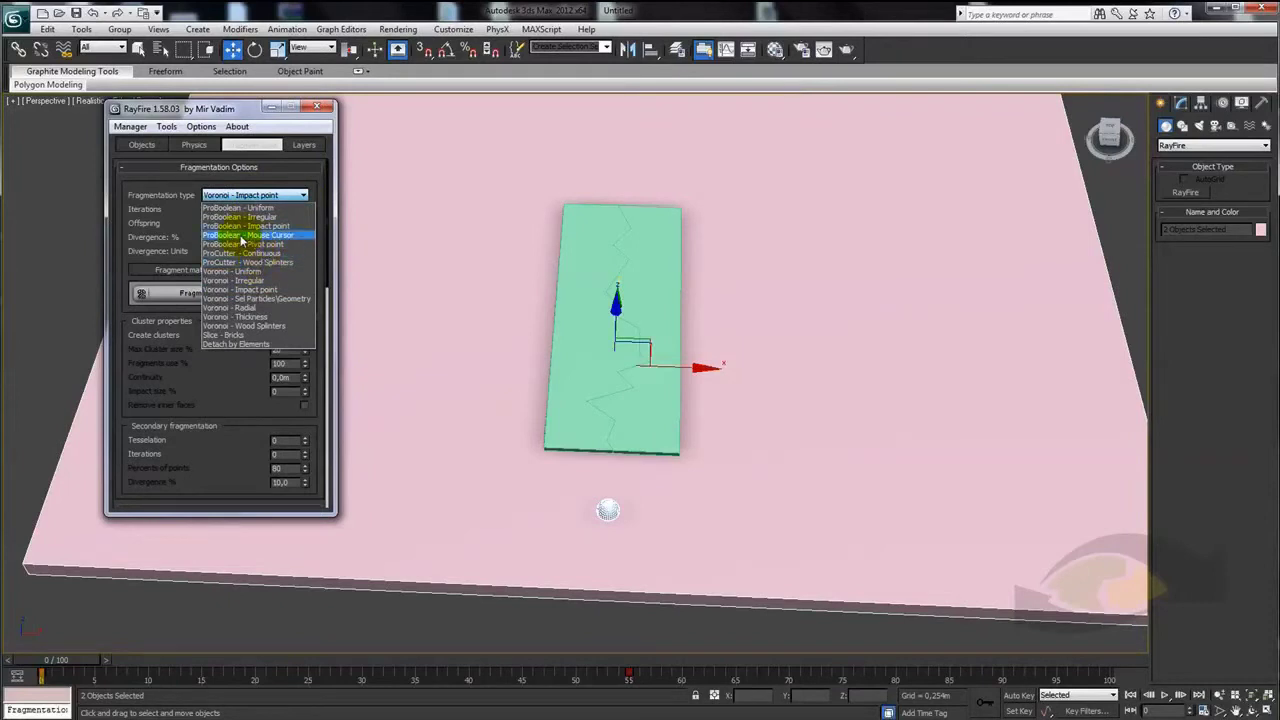
pyautogui.click(241, 237)
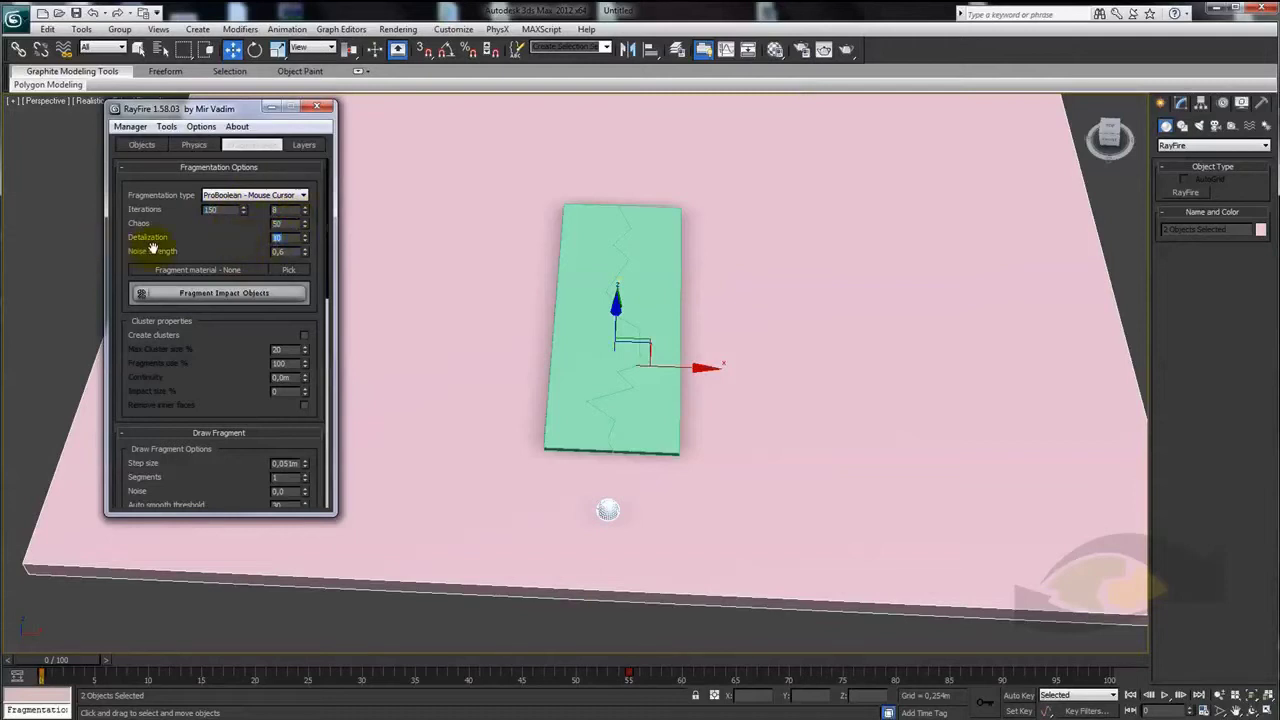
# In Top view, run Fragment Impact Objects and trace a fracture path down the slab's right side
pyautogui.moveTo(210, 243); pyautogui.dragTo(210, 239)
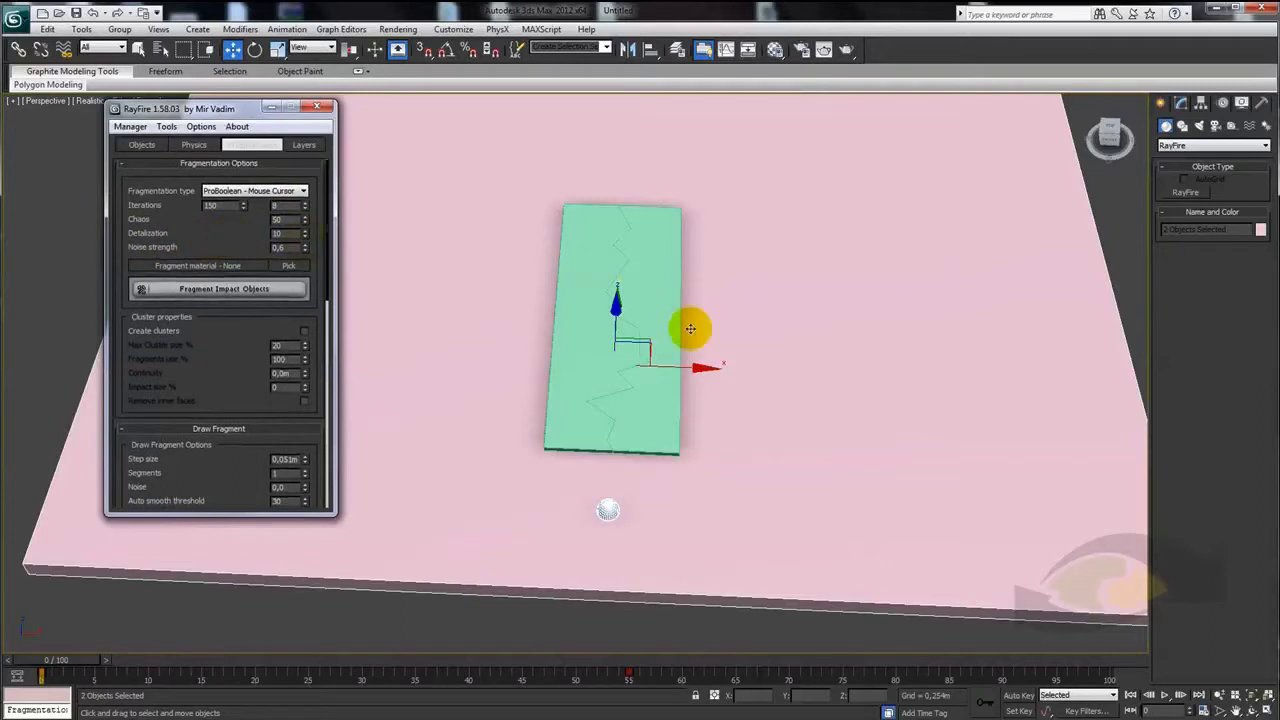
pyautogui.press('t')
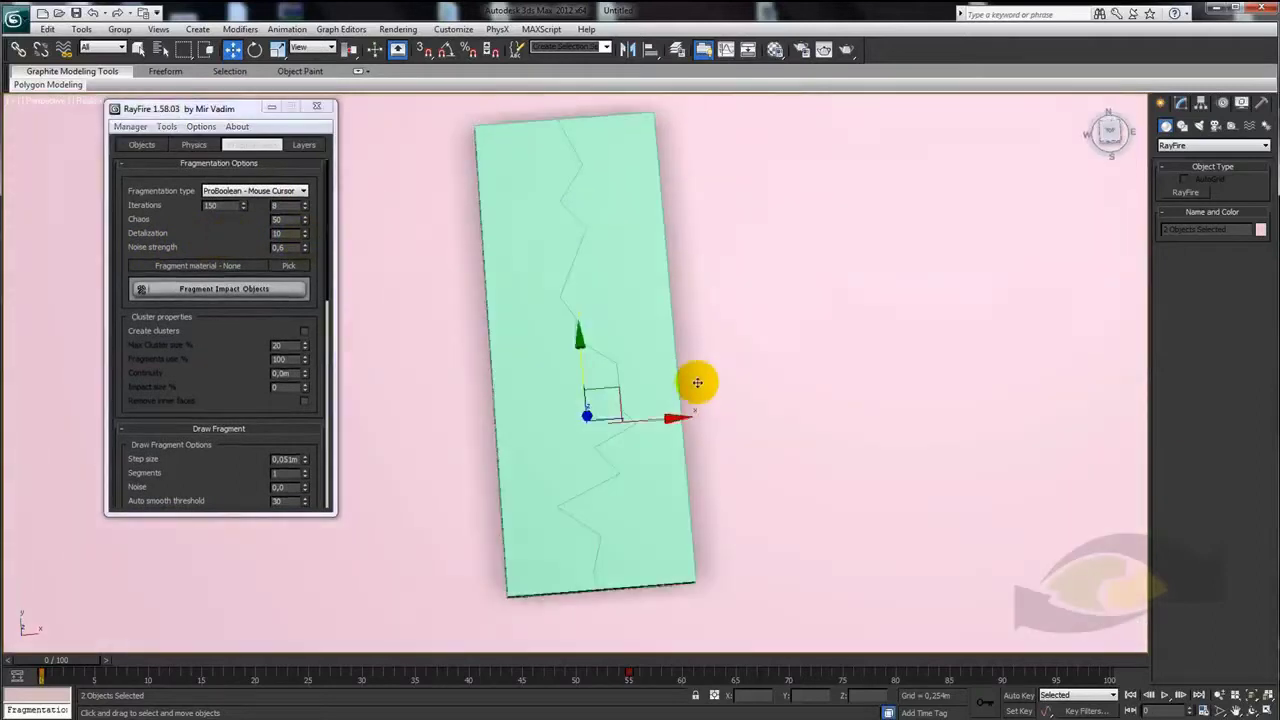
pyautogui.moveTo(676, 387); pyautogui.dragTo(664, 381)
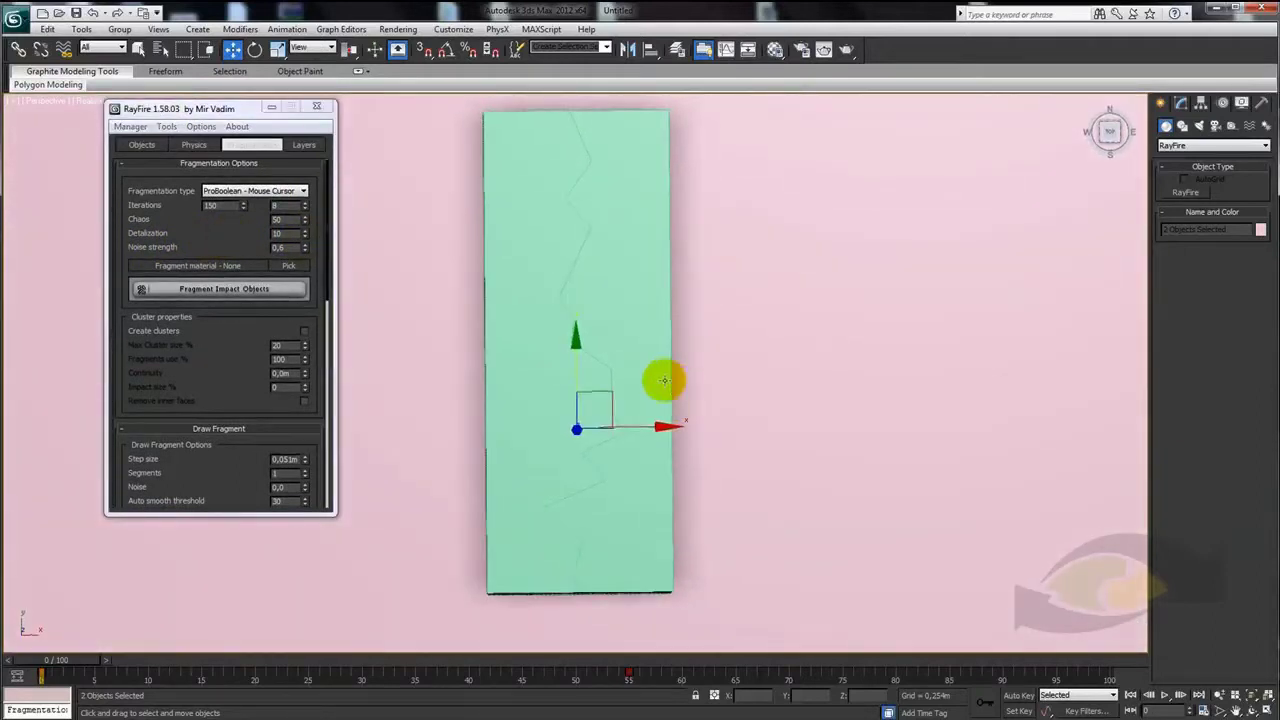
pyautogui.click(211, 292)
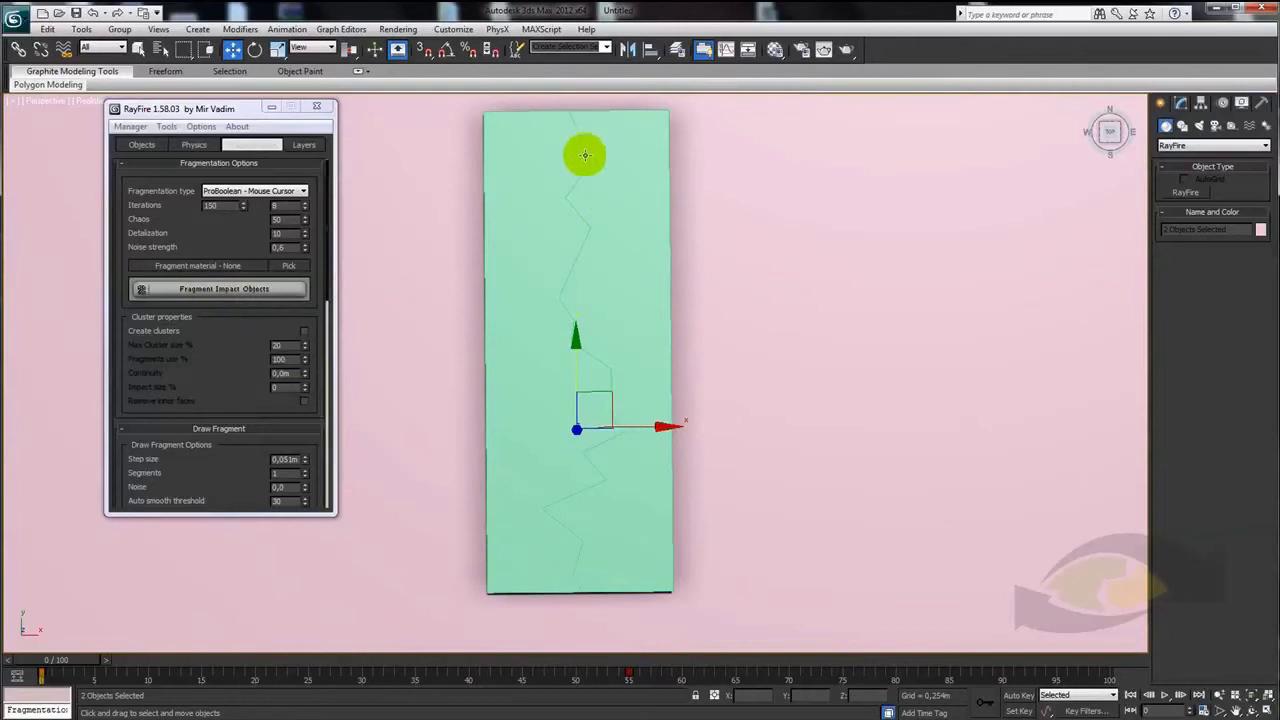
pyautogui.click(571, 194)
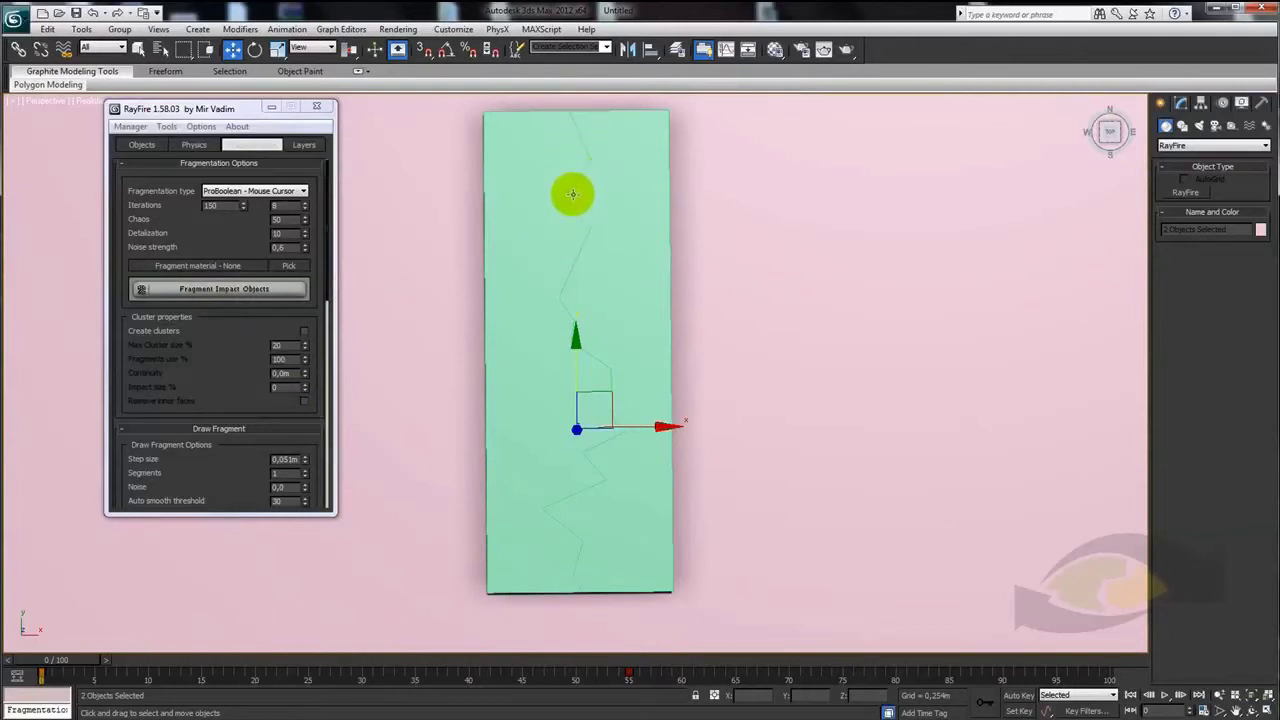
pyautogui.click(228, 292)
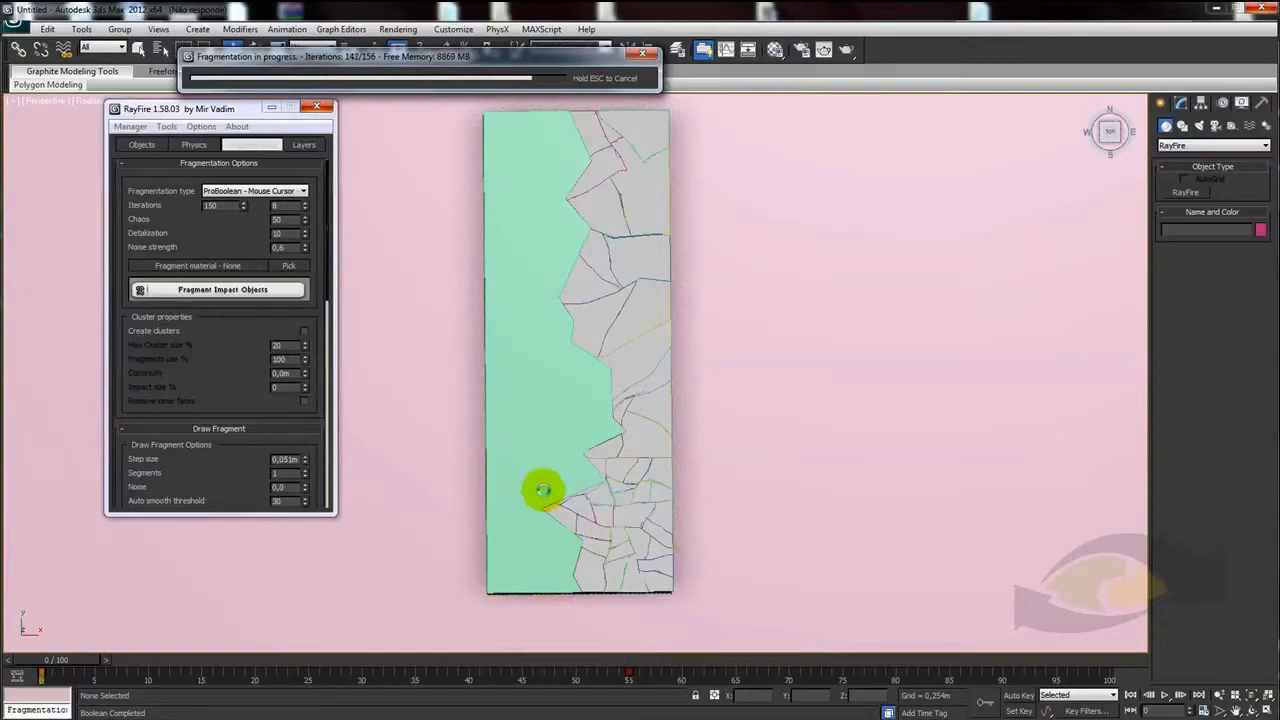
# Lift several fragments up off the cracked slab with the Move tool
pyautogui.moveTo(625, 491)
pyautogui.keyDown('alt'); pyautogui.mouseDown(button='middle')
pyautogui.moveTo(606, 477)
pyautogui.moveTo(623, 389)
pyautogui.moveTo(594, 477)
pyautogui.moveTo(606, 451)
pyautogui.moveTo(558, 425)
pyautogui.mouseUp(button='middle'); pyautogui.keyUp('alt')
pyautogui.moveTo(558, 425); pyautogui.dragTo(529, 237)
pyautogui.click(636, 368)
pyautogui.moveTo(642, 320); pyautogui.dragTo(635, 230)
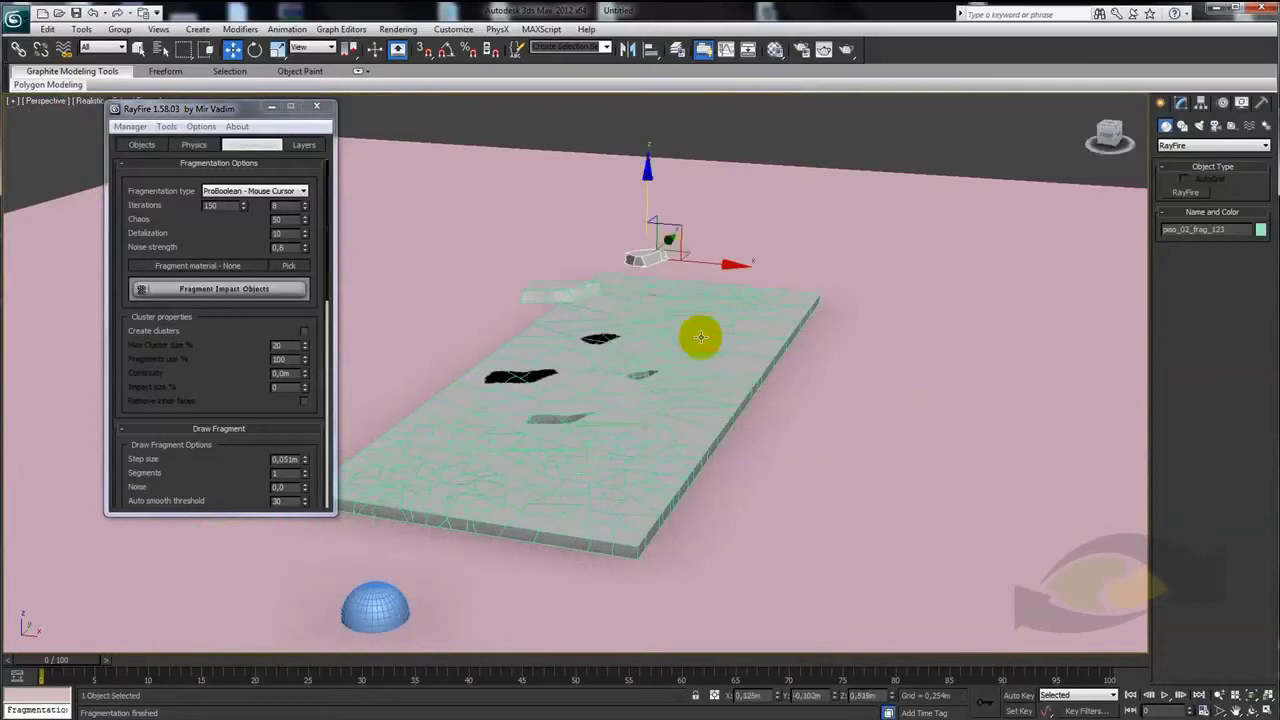
pyautogui.moveTo(694, 357); pyautogui.dragTo(675, 275)
pyautogui.moveTo(592, 529); pyautogui.dragTo(589, 357)
# Orbit around to inspect the breakage, then show RayFire's Layers tab listing RF_Layer_1
pyautogui.moveTo(589, 357)
pyautogui.keyDown('alt'); pyautogui.mouseDown(button='middle')
pyautogui.moveTo(666, 471)
pyautogui.moveTo(848, 486)
pyautogui.moveTo(729, 531)
pyautogui.moveTo(705, 510)
pyautogui.mouseUp(button='middle'); pyautogui.keyUp('alt')
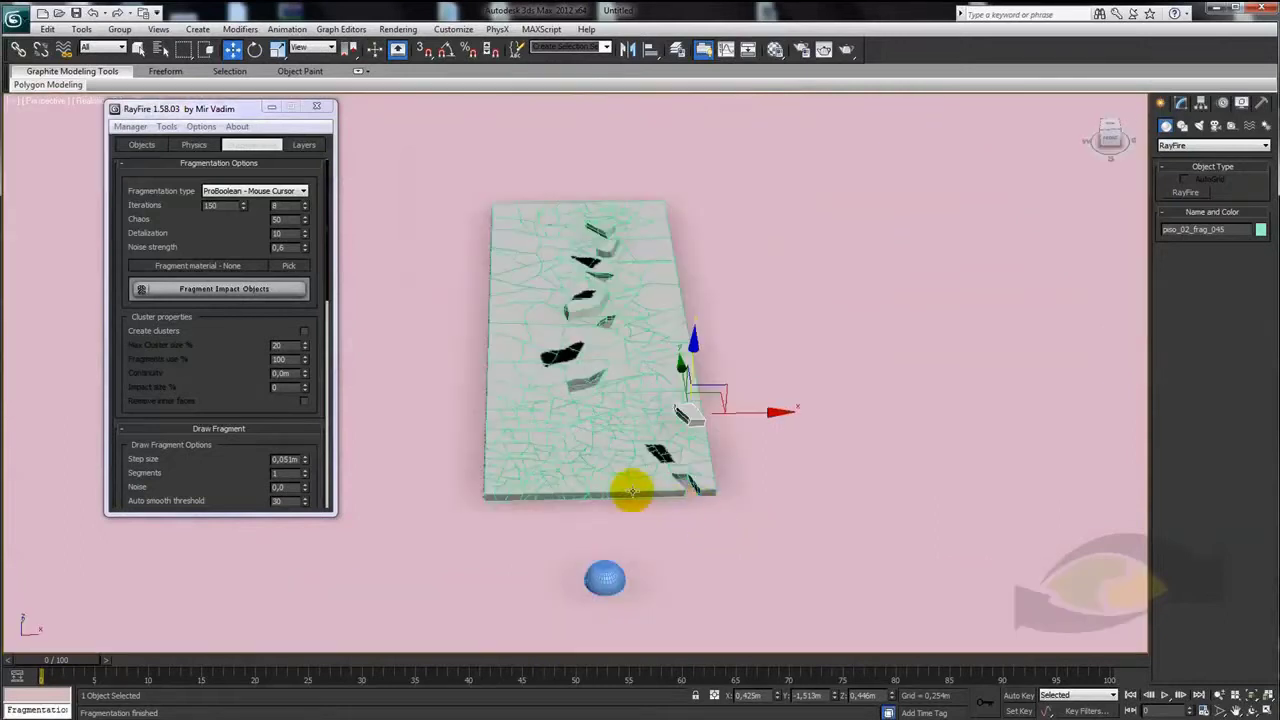
pyautogui.moveTo(606, 397)
pyautogui.keyDown('alt'); pyautogui.mouseDown(button='middle')
pyautogui.moveTo(623, 351)
pyautogui.moveTo(593, 388)
pyautogui.mouseUp(button='middle'); pyautogui.keyUp('alt')
pyautogui.scroll(2, 593, 388)
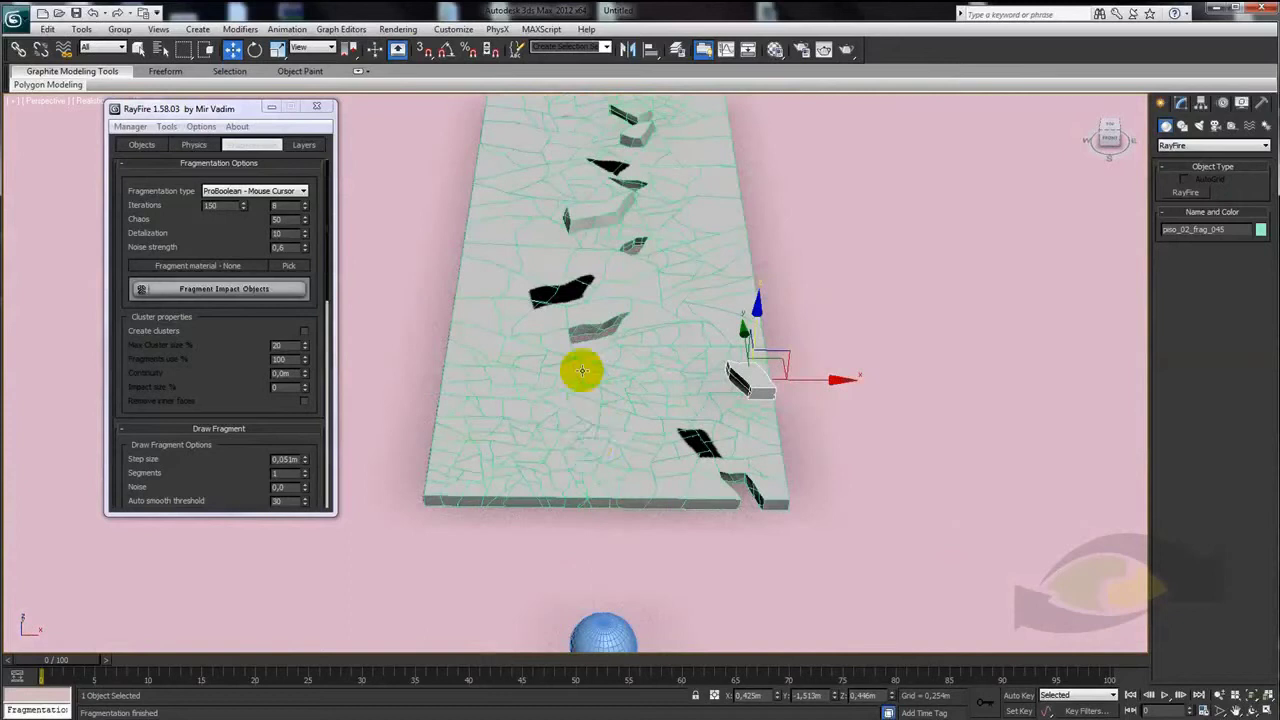
pyautogui.moveTo(600, 294); pyautogui.dragTo(586, 331, button='middle')
pyautogui.scroll(-3, 586, 331)
pyautogui.moveTo(640, 366)
pyautogui.keyDown('alt'); pyautogui.mouseDown(button='middle')
pyautogui.moveTo(583, 329)
pyautogui.moveTo(594, 429)
pyautogui.mouseUp(button='middle'); pyautogui.keyUp('alt')
pyautogui.keyDown('alt'); pyautogui.moveTo(686, 357); pyautogui.dragTo(686, 366, button='middle'); pyautogui.keyUp('alt')
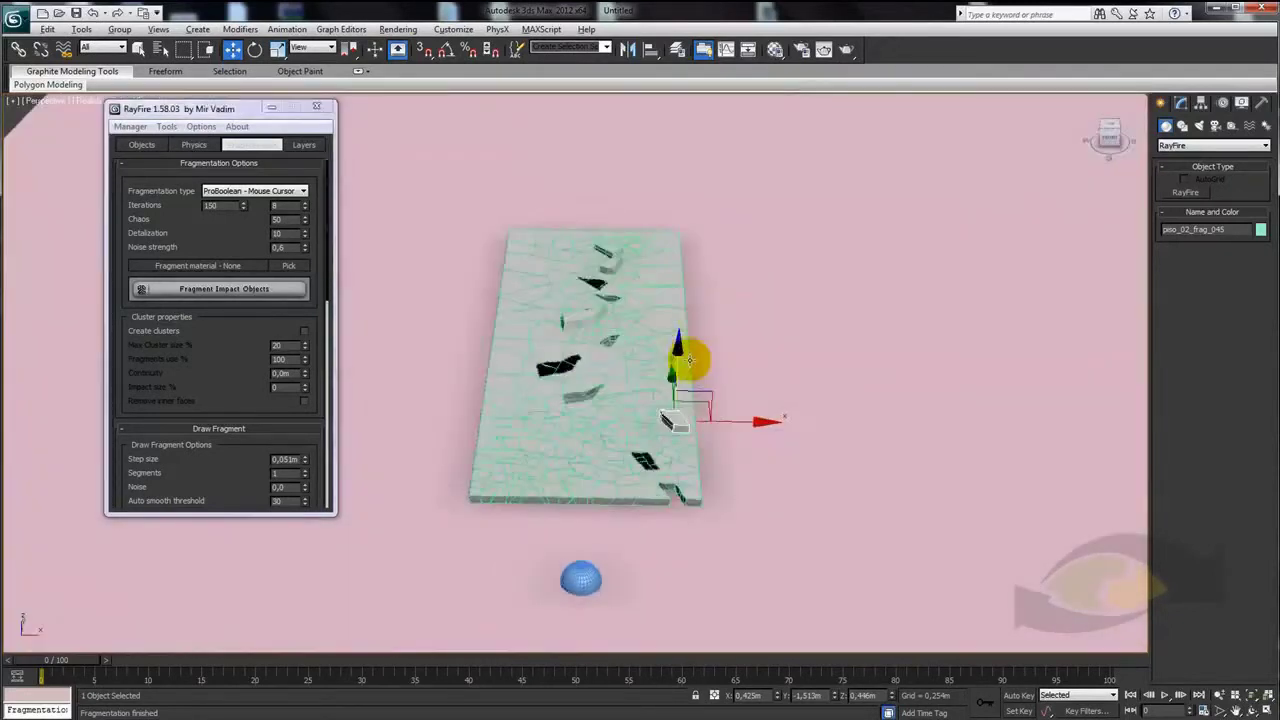
pyautogui.click(303, 146)
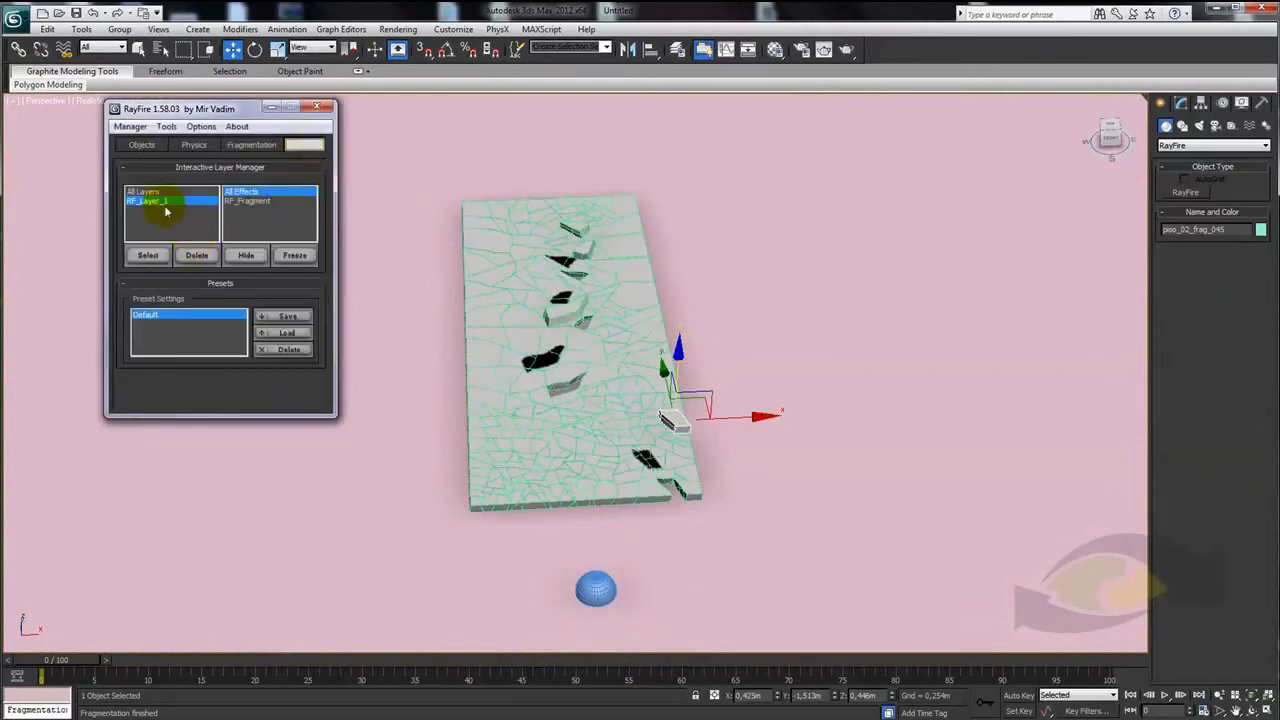
# Delete RF_Layer_1 to restore the solid slab and return to the Fragmentation tab
pyautogui.click(199, 257)
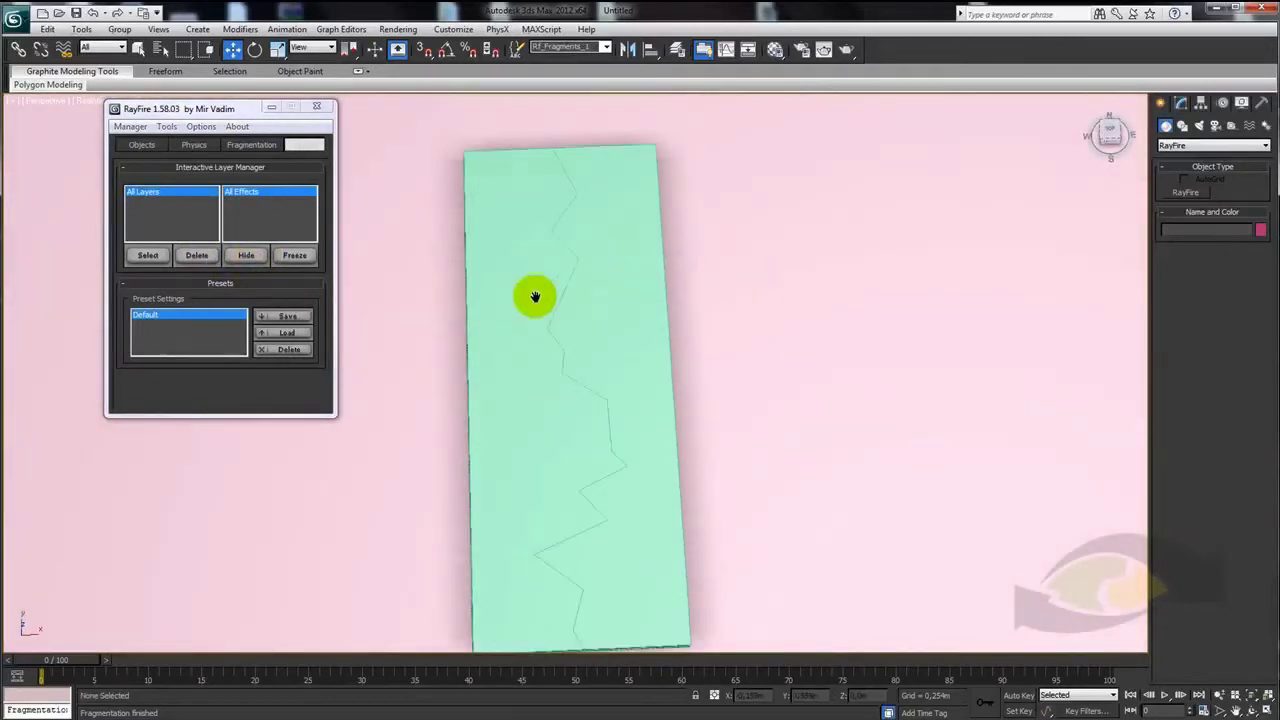
pyautogui.moveTo(549, 413)
pyautogui.keyDown('alt'); pyautogui.mouseDown(button='middle')
pyautogui.moveTo(538, 314)
pyautogui.moveTo(566, 324)
pyautogui.moveTo(526, 331)
pyautogui.moveTo(517, 314)
pyautogui.mouseUp(button='middle'); pyautogui.keyUp('alt')
pyautogui.click(250, 144)
pyautogui.keyDown('alt'); pyautogui.moveTo(635, 338); pyautogui.dragTo(637, 338, button='middle'); pyautogui.keyUp('alt')
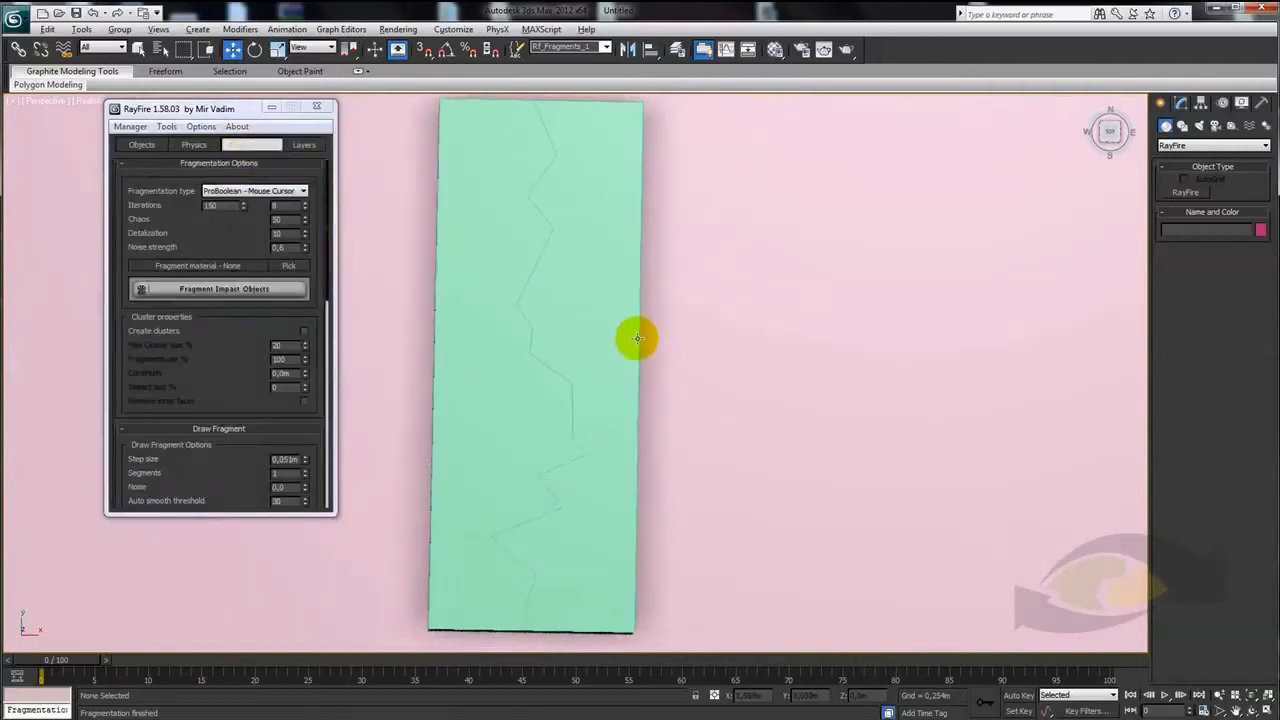
# Re-run Fragment Impact Objects tracing down the slab's centre, inspect it, and show the Objects tab
pyautogui.click(229, 289)
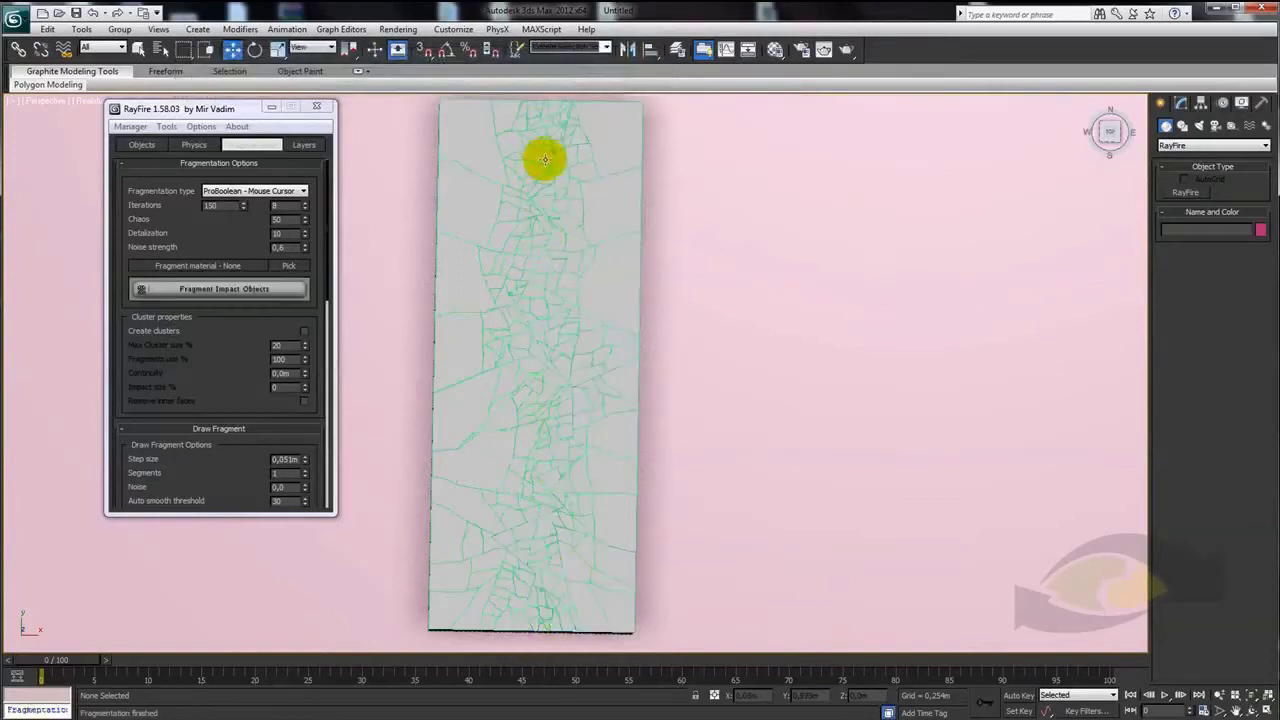
pyautogui.scroll(-3, 700, 451)
pyautogui.moveTo(700, 451)
pyautogui.keyDown('alt'); pyautogui.mouseDown(button='middle')
pyautogui.moveTo(691, 380)
pyautogui.moveTo(714, 297)
pyautogui.moveTo(711, 343)
pyautogui.moveTo(758, 312)
pyautogui.mouseUp(button='middle'); pyautogui.keyUp('alt')
pyautogui.scroll(5, 680, 420)
pyautogui.scroll(-2, 711, 343)
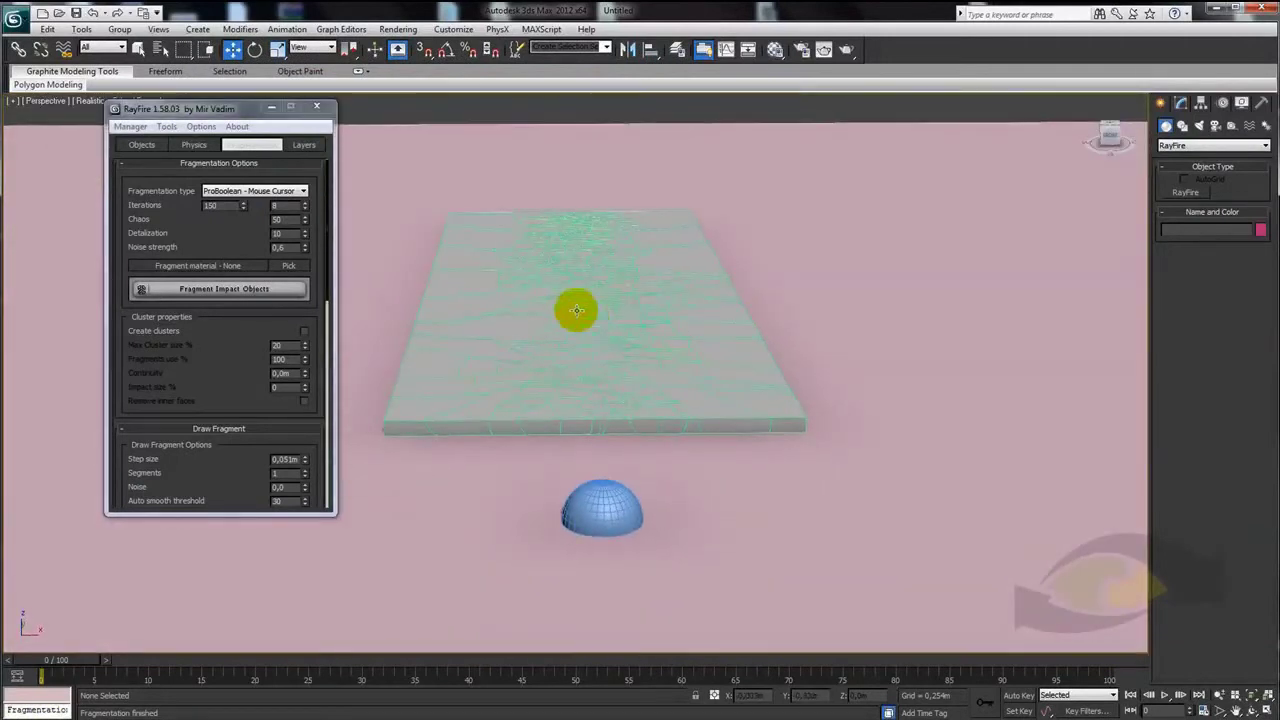
pyautogui.scroll(-3, 600, 310)
pyautogui.moveTo(600, 306)
pyautogui.keyDown('alt'); pyautogui.mouseDown(button='middle')
pyautogui.moveTo(620, 329)
pyautogui.moveTo(608, 349)
pyautogui.mouseUp(button='middle'); pyautogui.keyUp('alt')
pyautogui.scroll(3, 612, 355)
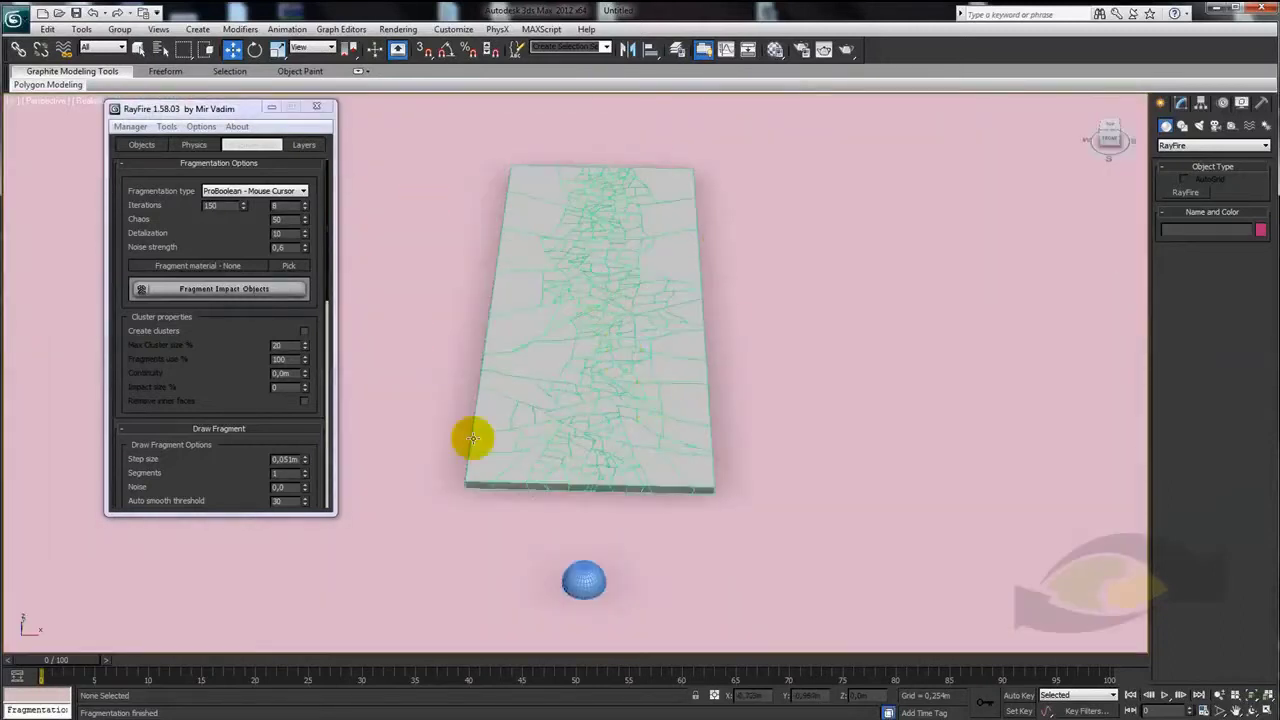
pyautogui.click(145, 145)
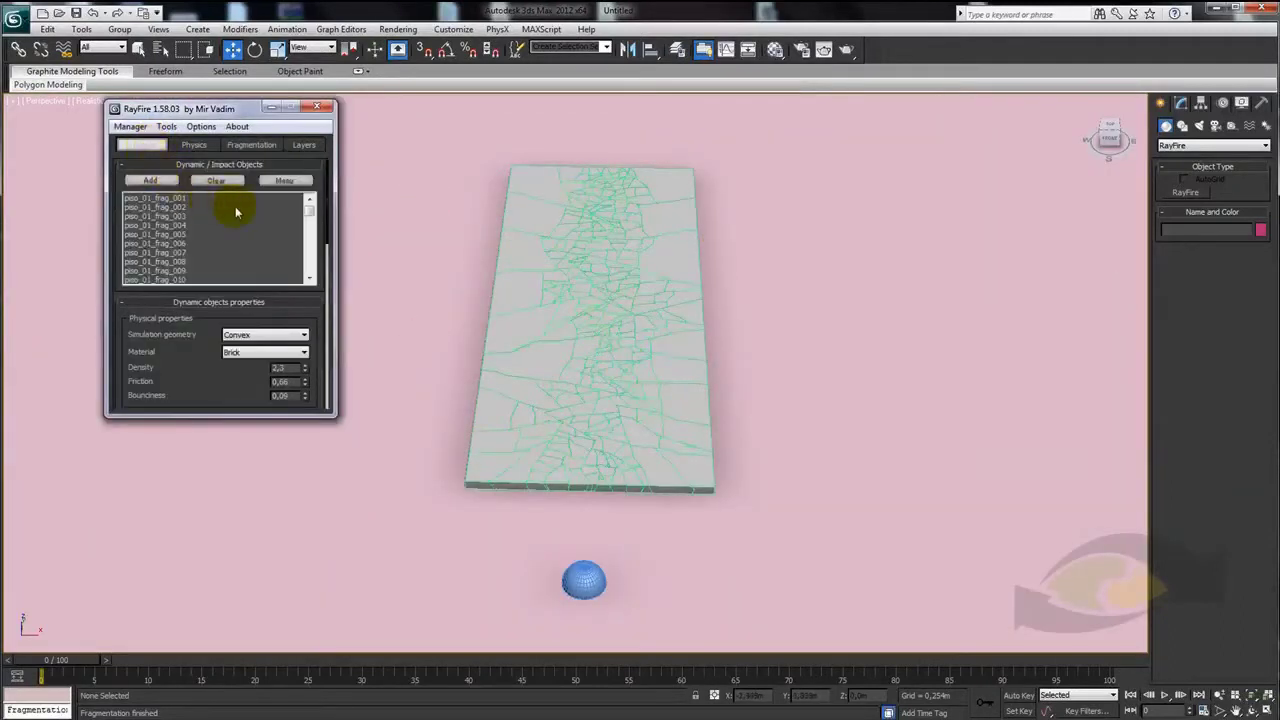
# Clear the Dynamic/Impact Objects list and select all fragments of RF_Layer_1
pyautogui.click(217, 182)
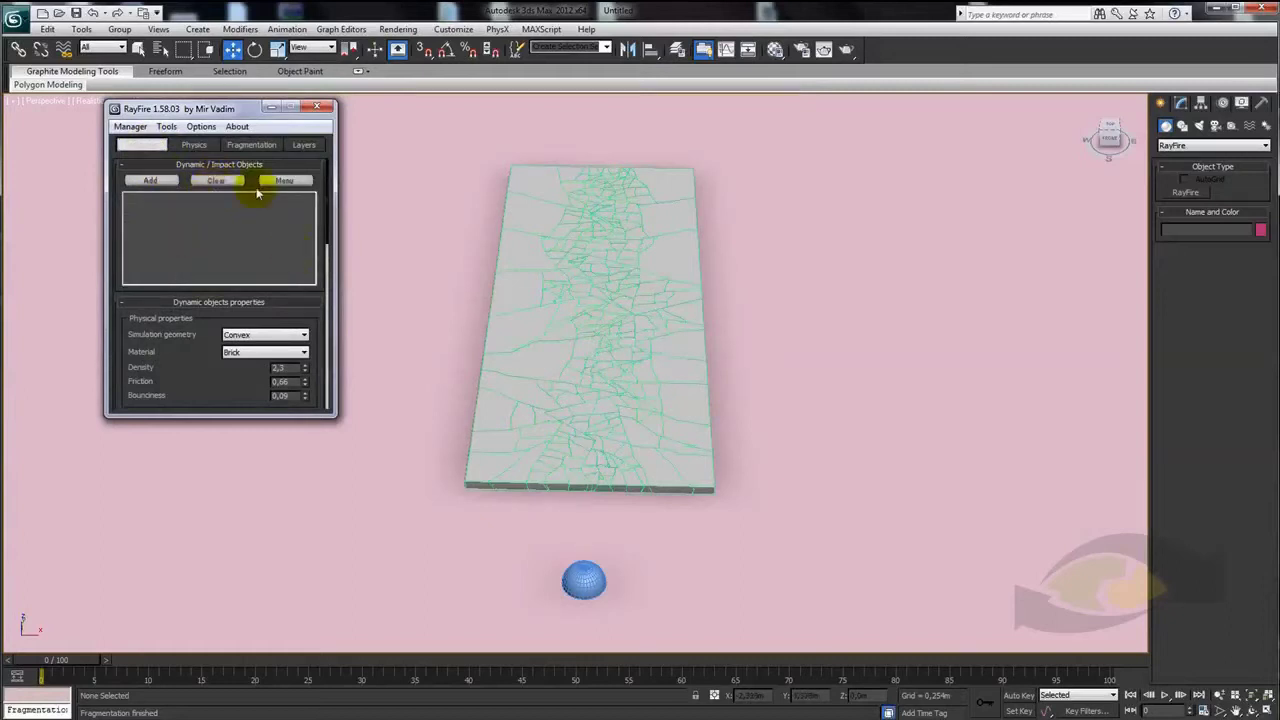
pyautogui.scroll(-5, 608, 288)
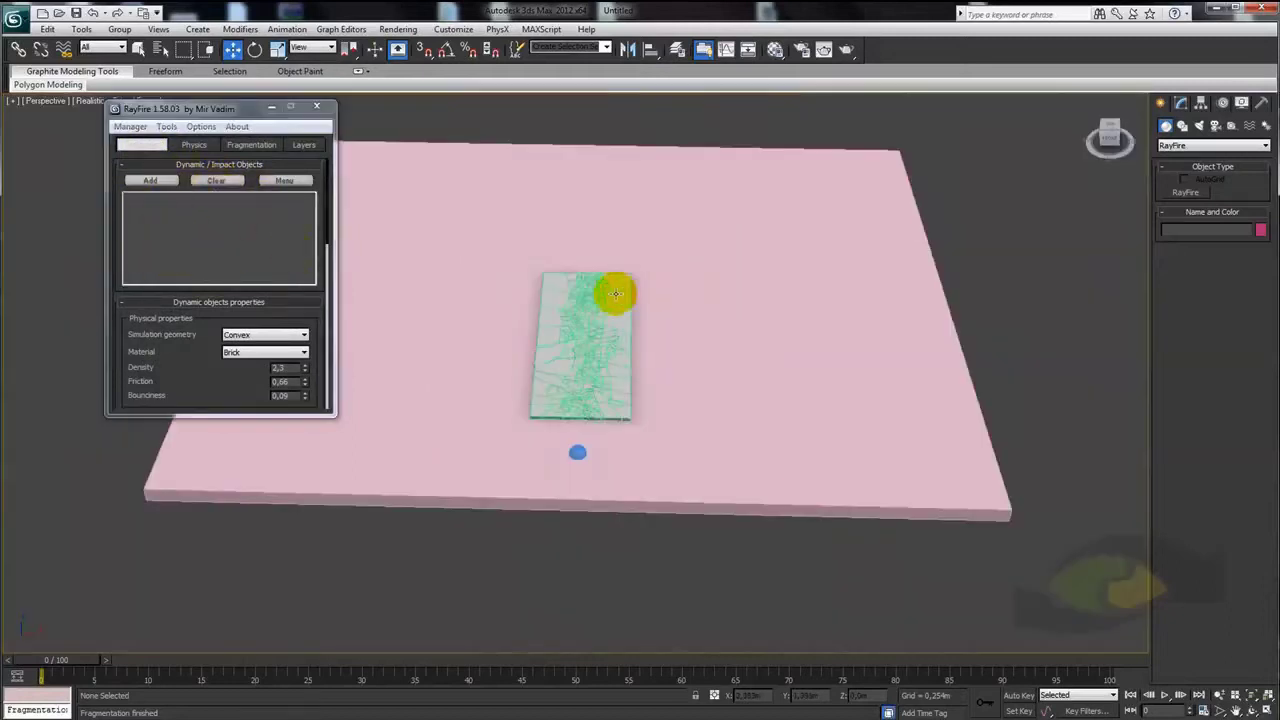
pyautogui.scroll(3, 471, 257)
pyautogui.click(304, 145)
pyautogui.click(145, 201)
pyautogui.click(148, 255)
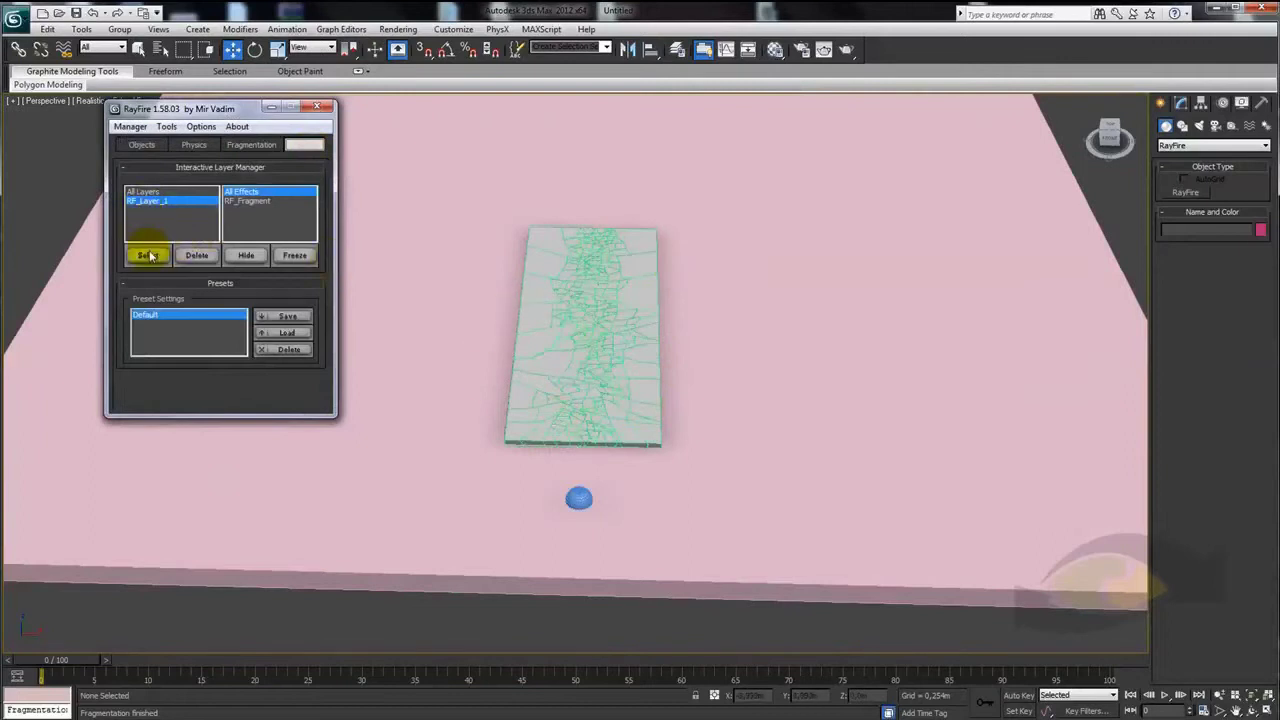
pyautogui.click(141, 145)
pyautogui.keyDown('alt'); pyautogui.moveTo(514, 243); pyautogui.dragTo(594, 318, button='middle'); pyautogui.keyUp('alt')
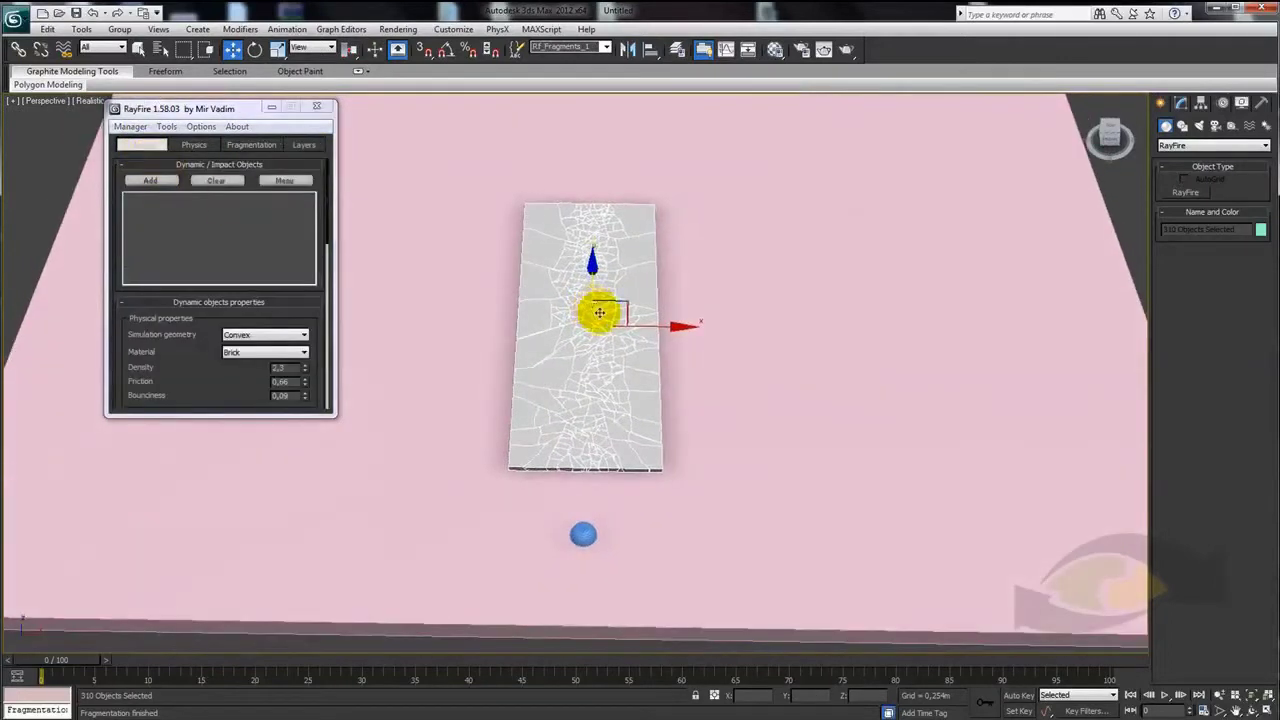
pyautogui.moveTo(686, 329)
pyautogui.keyDown('alt'); pyautogui.mouseDown(button='middle')
pyautogui.moveTo(686, 286)
pyautogui.moveTo(728, 271)
pyautogui.moveTo(730, 290)
pyautogui.mouseUp(button='middle'); pyautogui.keyUp('alt')
# In wireframe, deselect the large outer fragments, keeping only the small central ones selected
pyautogui.press('F3')
pyautogui.keyDown('alt'); pyautogui.moveTo(760, 140); pyautogui.dragTo(651, 251); pyautogui.keyUp('alt')
pyautogui.keyDown('alt'); pyautogui.moveTo(742, 240); pyautogui.dragTo(652, 540); pyautogui.keyUp('alt')
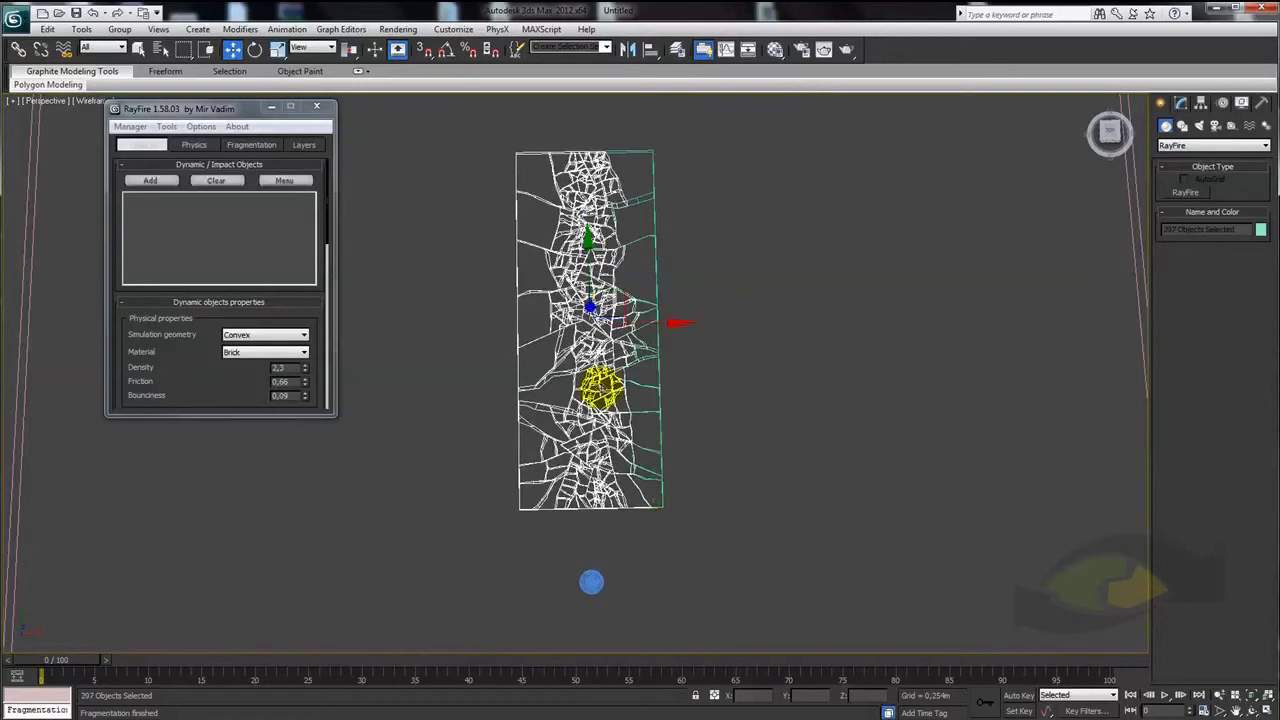
pyautogui.keyDown('alt'); pyautogui.moveTo(486, 286); pyautogui.dragTo(523, 523); pyautogui.keyUp('alt')
pyautogui.moveTo(523, 523)
pyautogui.keyDown('alt'); pyautogui.mouseDown(button='middle')
pyautogui.moveTo(514, 471)
pyautogui.moveTo(529, 434)
pyautogui.moveTo(540, 440)
pyautogui.moveTo(517, 429)
pyautogui.moveTo(548, 395)
pyautogui.mouseUp(button='middle'); pyautogui.keyUp('alt')
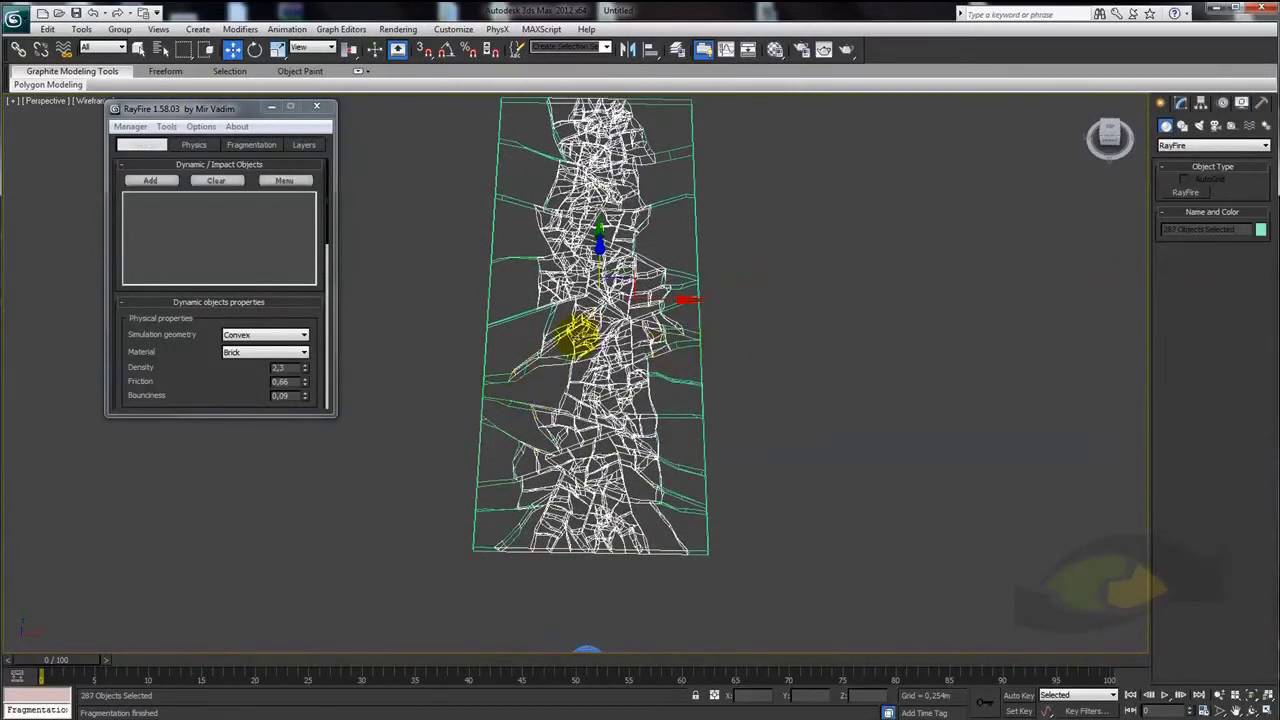
pyautogui.moveTo(566, 348); pyautogui.dragTo(553, 412)
pyautogui.moveTo(441, 356); pyautogui.dragTo(488, 420)
pyautogui.keyDown('alt'); pyautogui.moveTo(507, 402); pyautogui.dragTo(503, 449, button='middle'); pyautogui.keyUp('alt')
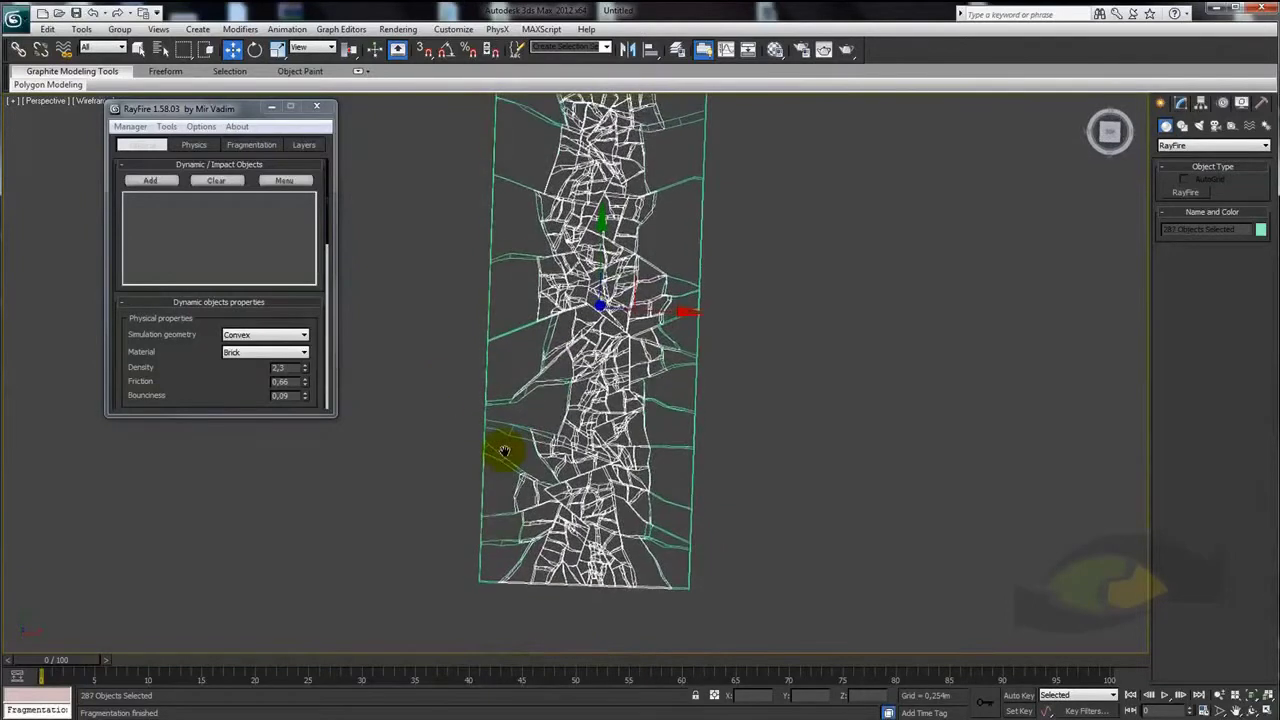
pyautogui.keyDown('ctrl'); pyautogui.moveTo(548, 405); pyautogui.dragTo(578, 370); pyautogui.keyUp('ctrl')
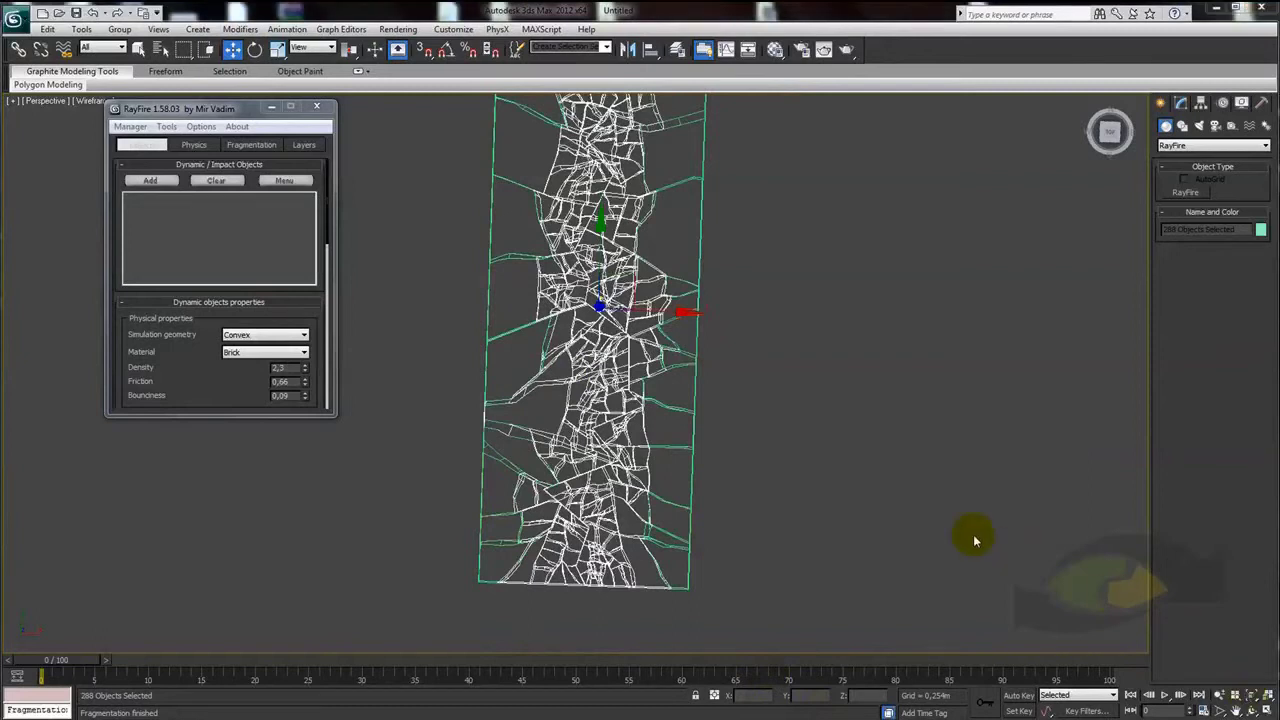
pyautogui.moveTo(580, 286)
pyautogui.keyDown('alt'); pyautogui.mouseDown(button='middle')
pyautogui.moveTo(614, 314)
pyautogui.moveTo(609, 286)
pyautogui.moveTo(592, 370)
pyautogui.mouseUp(button='middle'); pyautogui.keyUp('alt')
pyautogui.moveTo(549, 249)
pyautogui.keyDown('alt'); pyautogui.mouseDown(button='middle')
pyautogui.moveTo(514, 417)
pyautogui.moveTo(531, 437)
pyautogui.mouseUp(button='middle'); pyautogui.keyUp('alt')
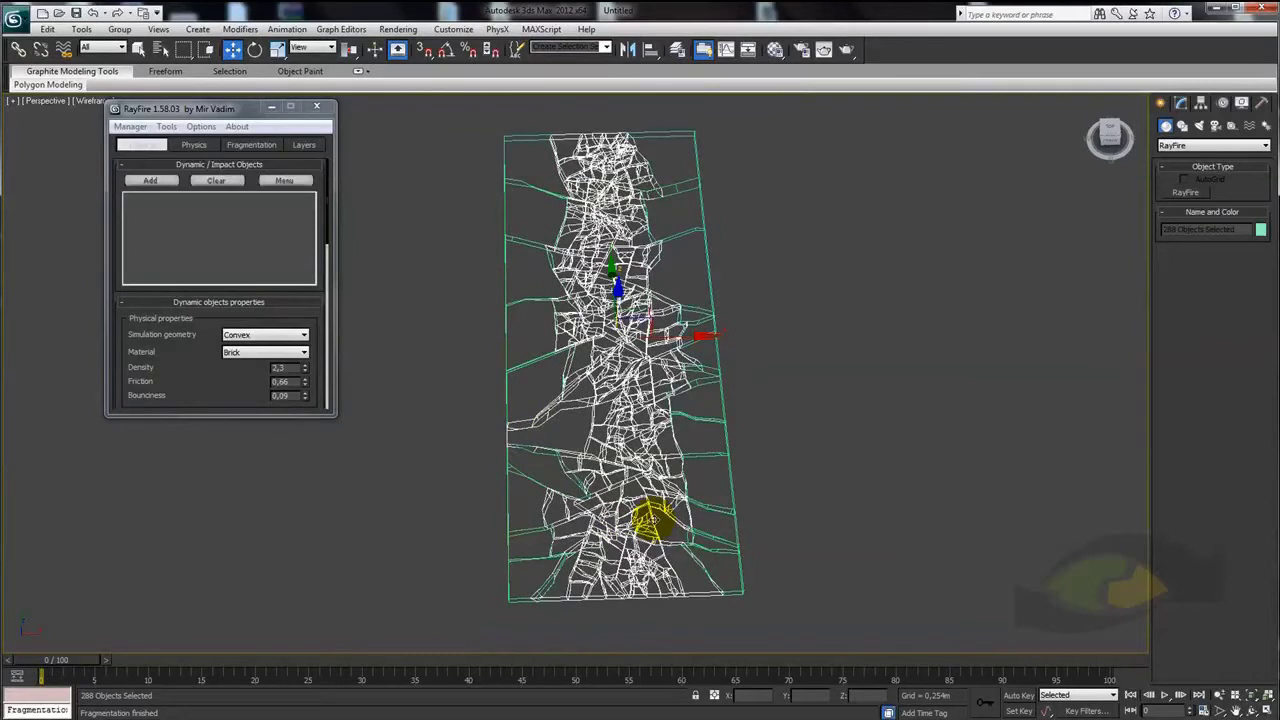
# Add the selected slab fragments to RayFire's Static & Kinematic Objects alongside solo and esfera
pyautogui.click(150, 181)
pyautogui.moveTo(202, 378); pyautogui.dragTo(218, 232)
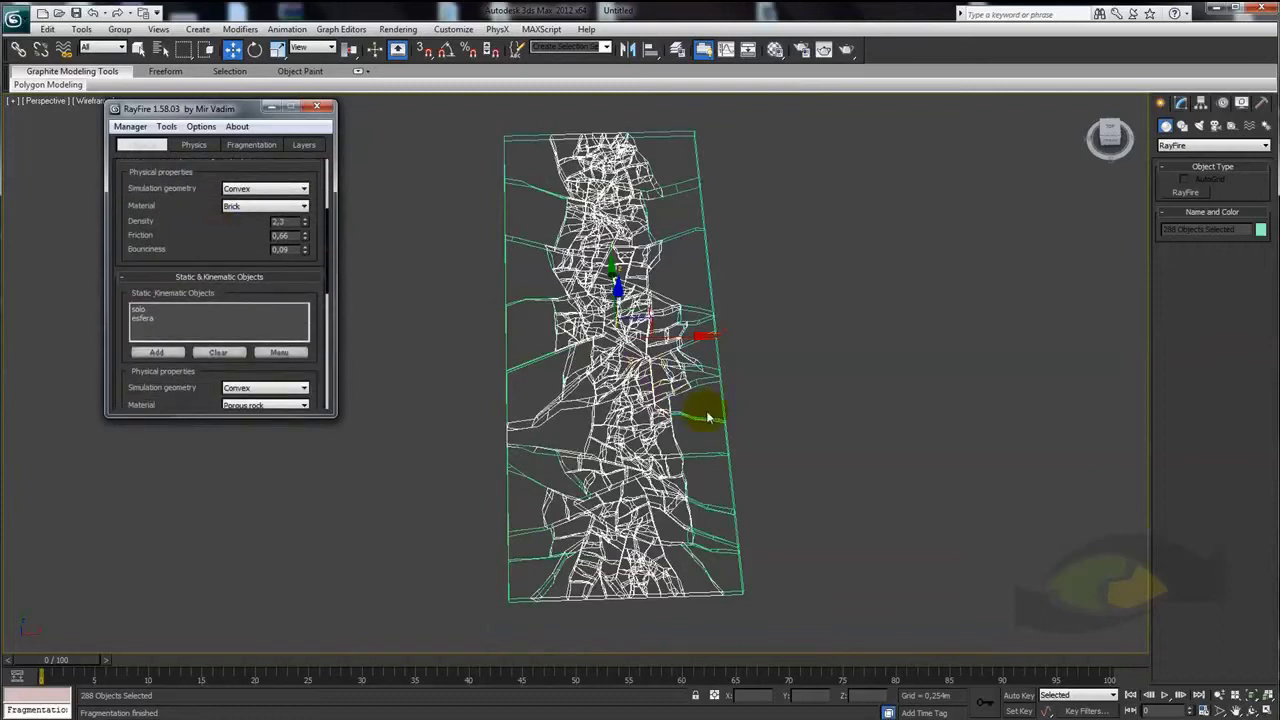
pyautogui.scroll(-5, 707, 418)
pyautogui.hotkey('ctrl', 'i')
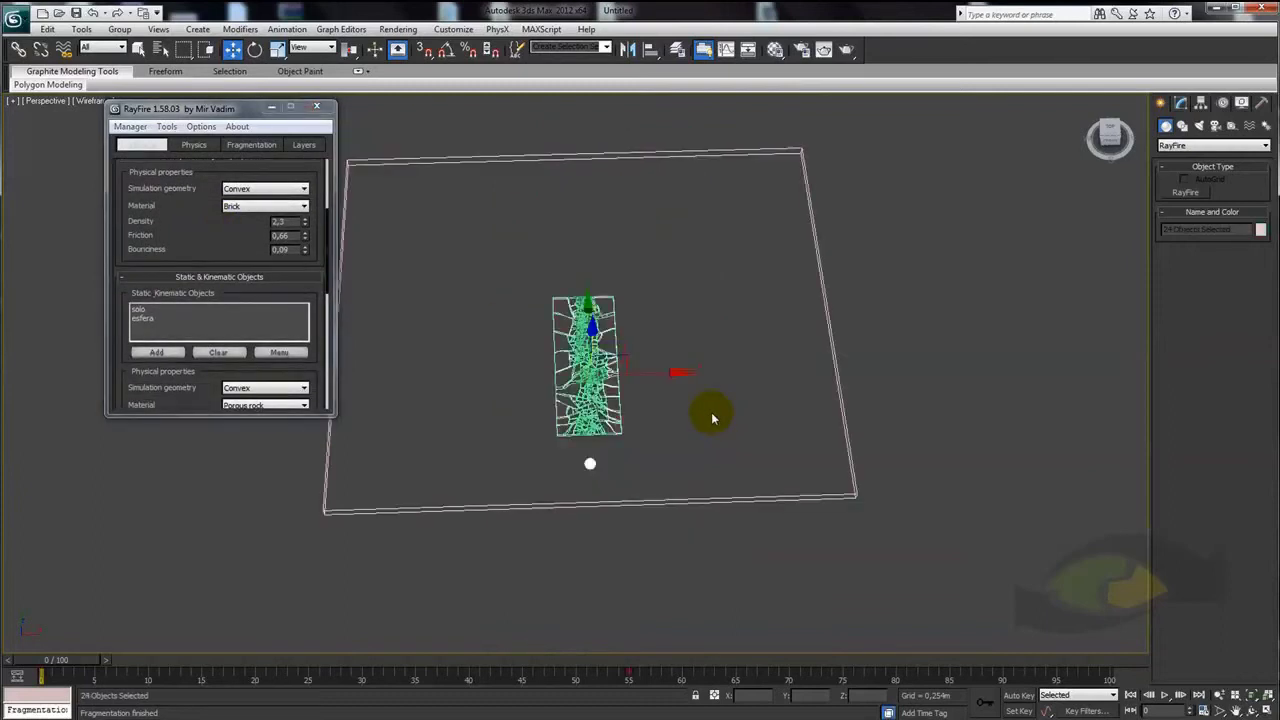
pyautogui.moveTo(217, 251); pyautogui.dragTo(214, 211)
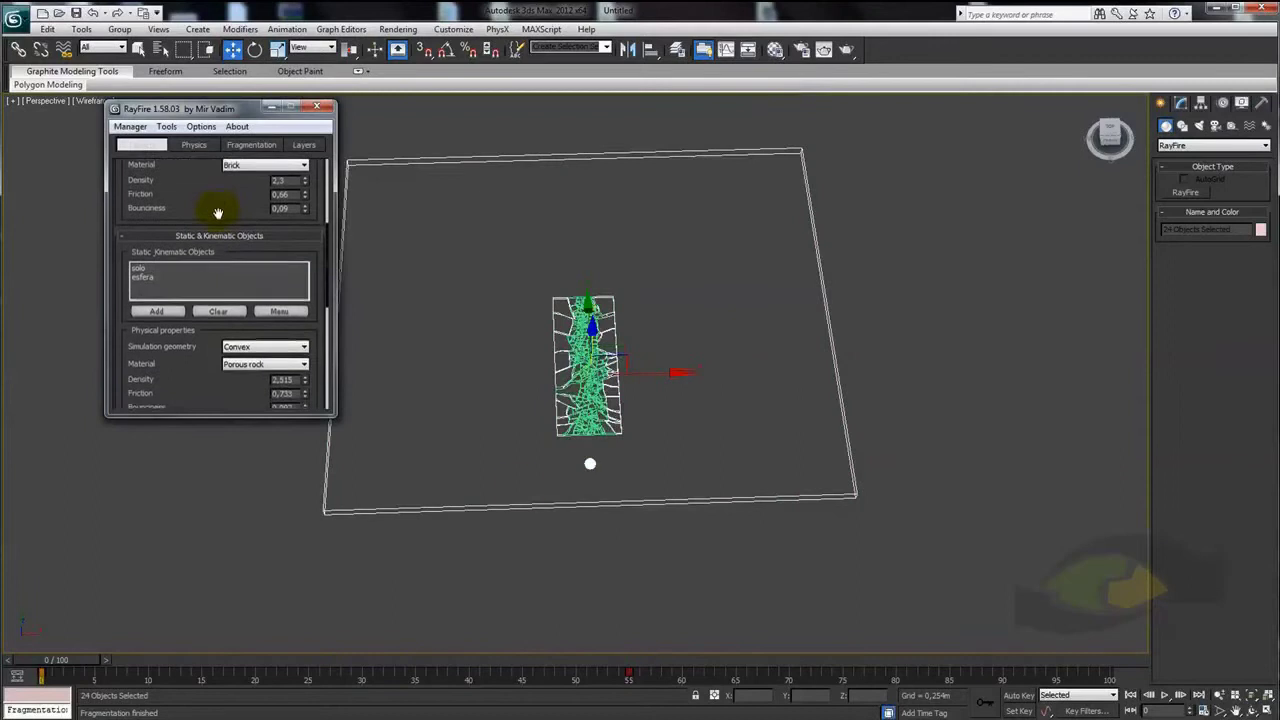
pyautogui.keyDown('alt'); pyautogui.moveTo(423, 286); pyautogui.dragTo(497, 333, button='middle'); pyautogui.keyUp('alt')
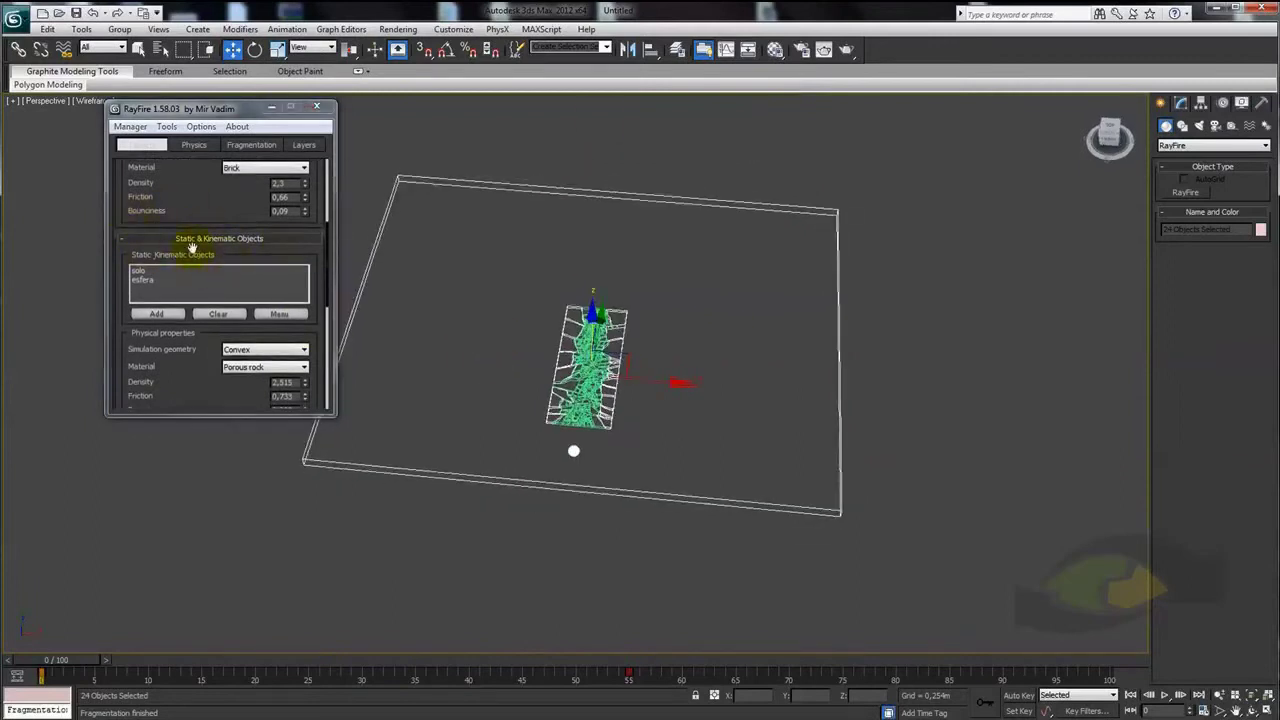
pyautogui.click(160, 315)
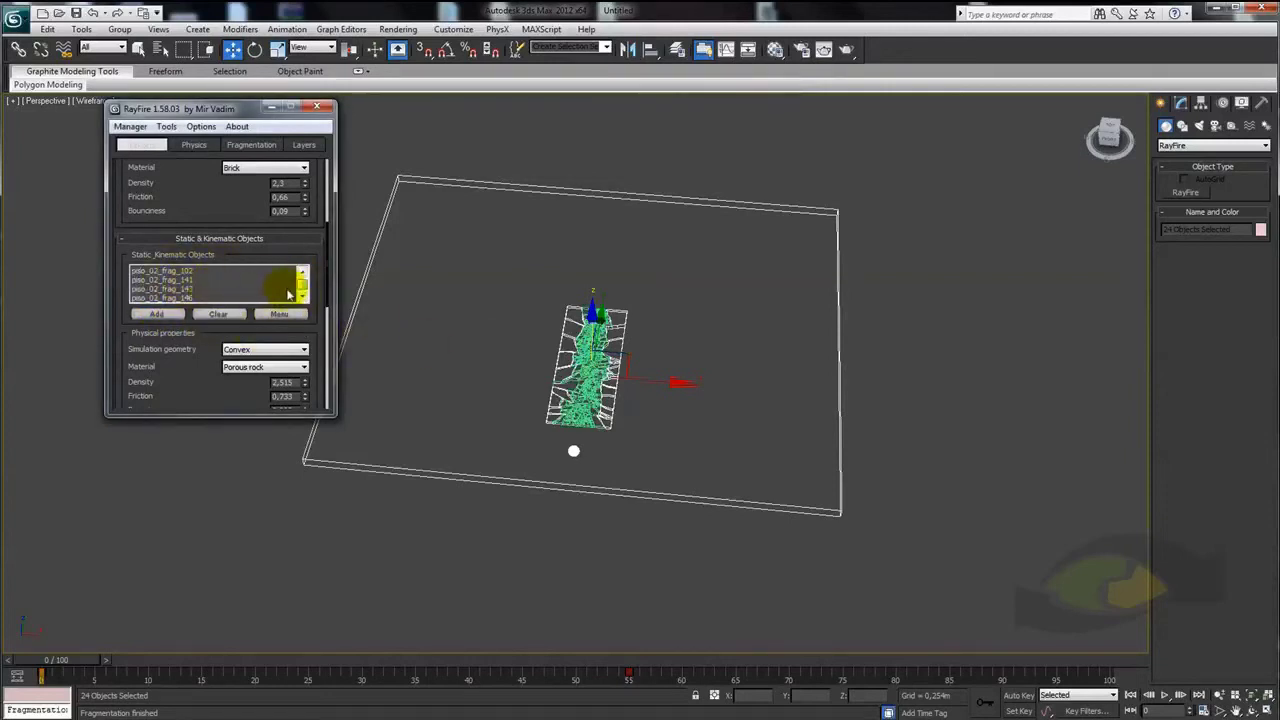
# Show RayFire's Physics settings and switch the viewport to Realistic shading
pyautogui.moveTo(457, 363)
pyautogui.keyDown('alt'); pyautogui.mouseDown(button='middle')
pyautogui.moveTo(657, 406)
pyautogui.moveTo(623, 408)
pyautogui.moveTo(560, 340)
pyautogui.mouseUp(button='middle'); pyautogui.keyUp('alt')
pyautogui.scroll(3, 652, 388)
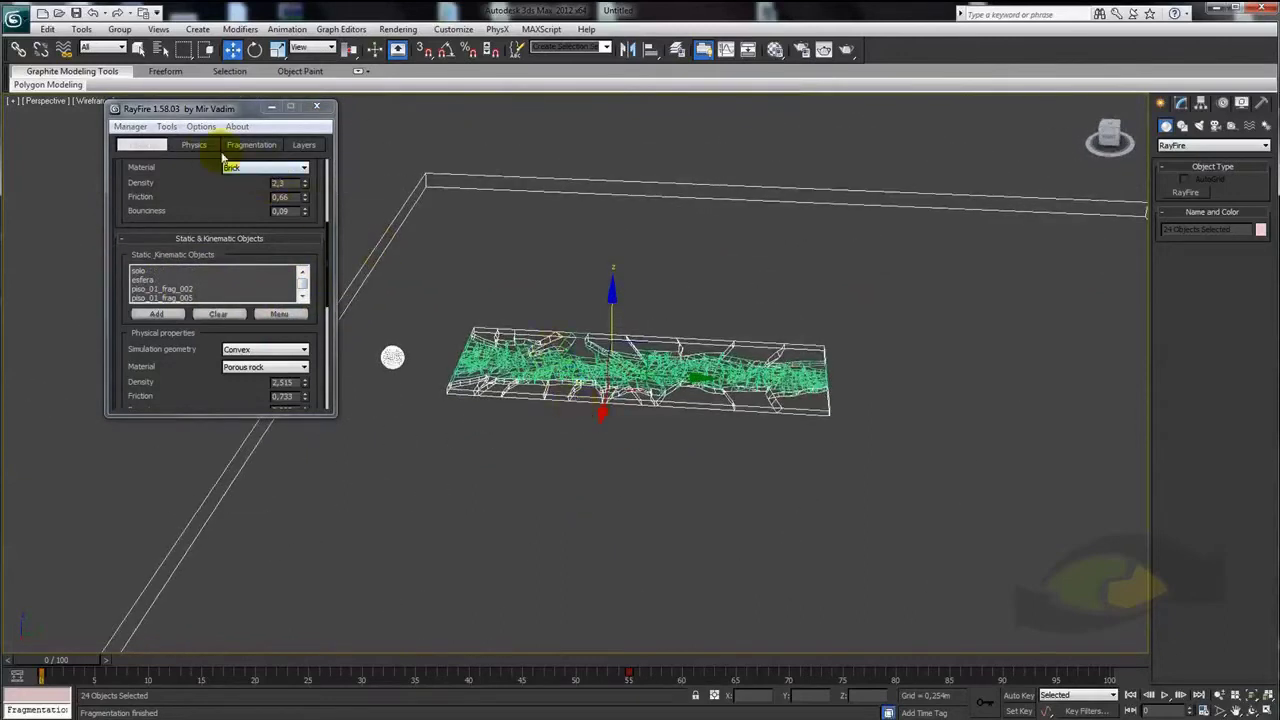
pyautogui.click(195, 145)
pyautogui.moveTo(543, 457)
pyautogui.keyDown('alt'); pyautogui.mouseDown(button='middle')
pyautogui.moveTo(543, 400)
pyautogui.moveTo(592, 386)
pyautogui.moveTo(603, 423)
pyautogui.mouseUp(button='middle'); pyautogui.keyUp('alt')
pyautogui.press('F3')
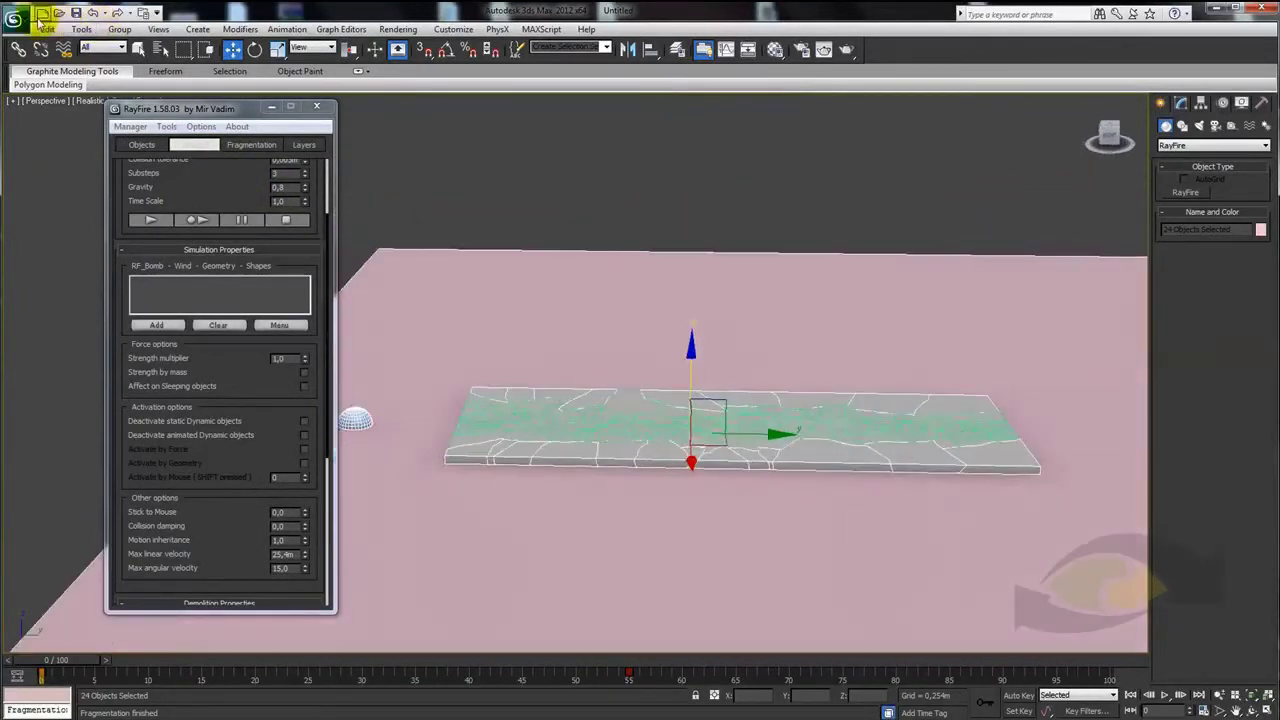
# Save the scene to the Desktop as teste 02.max
pyautogui.click(17, 20)
pyautogui.click(50, 165)
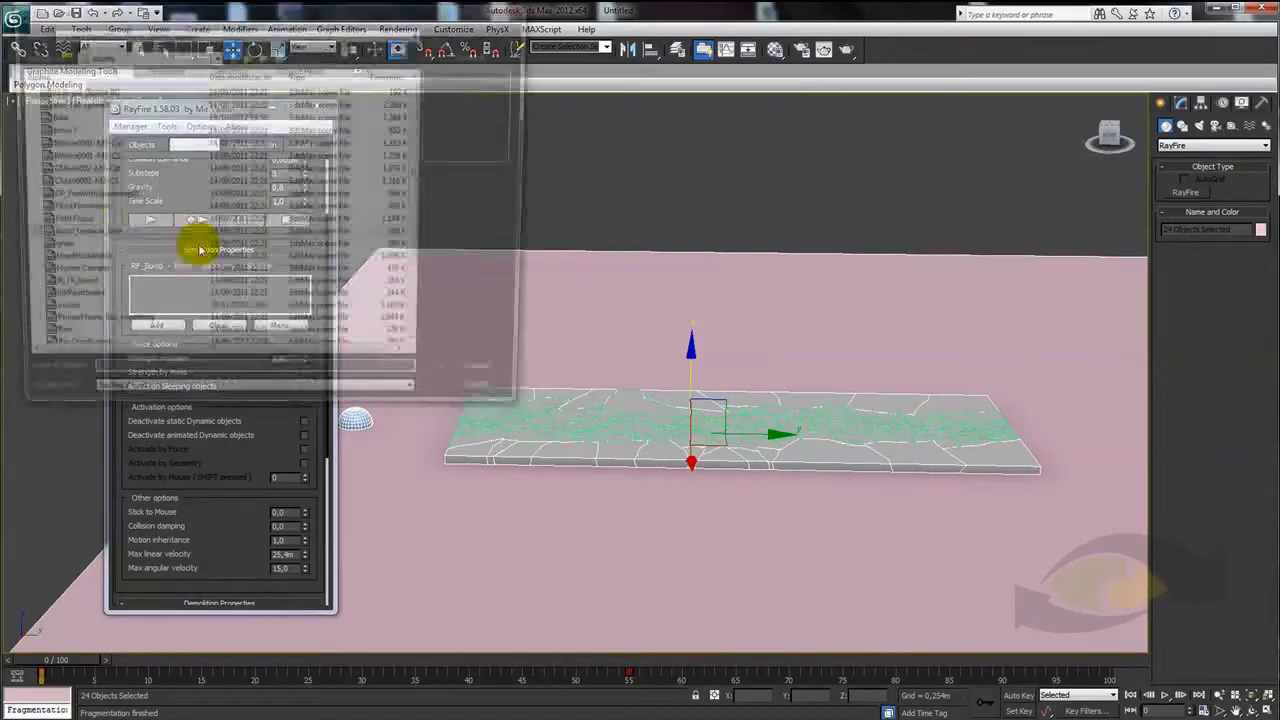
pyautogui.click(246, 54)
pyautogui.click(246, 54)
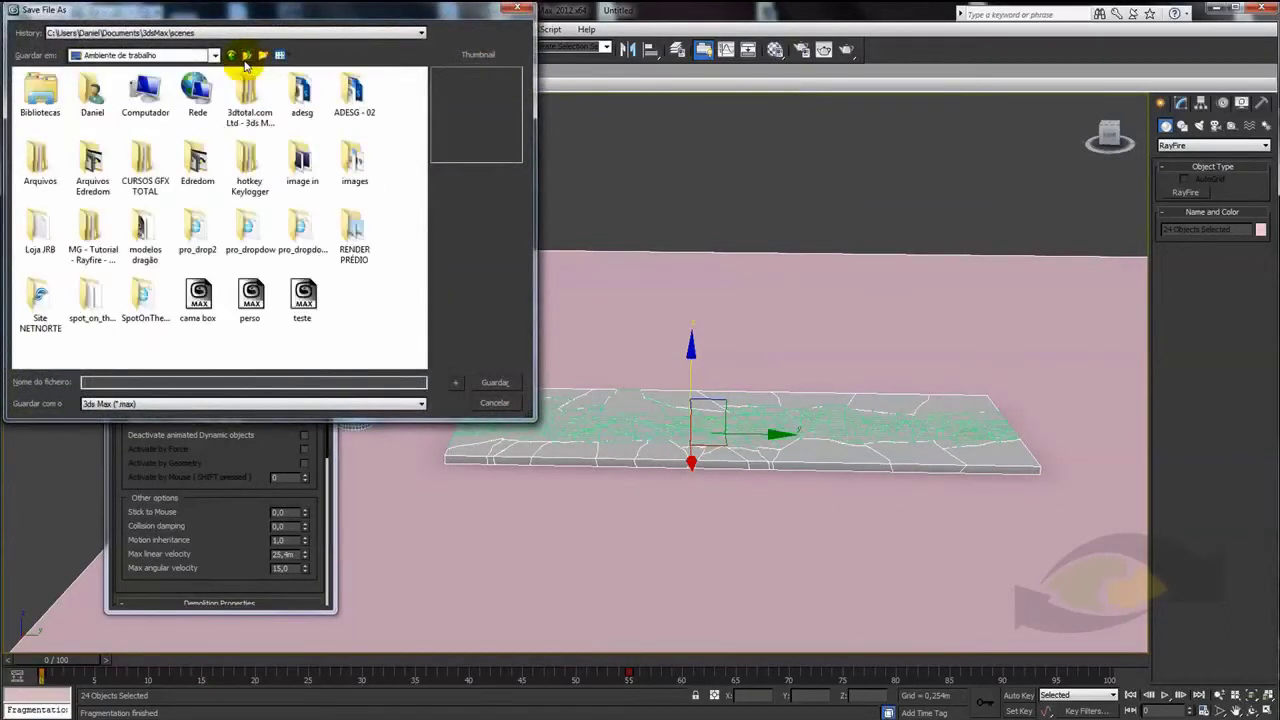
pyautogui.click(302, 298)
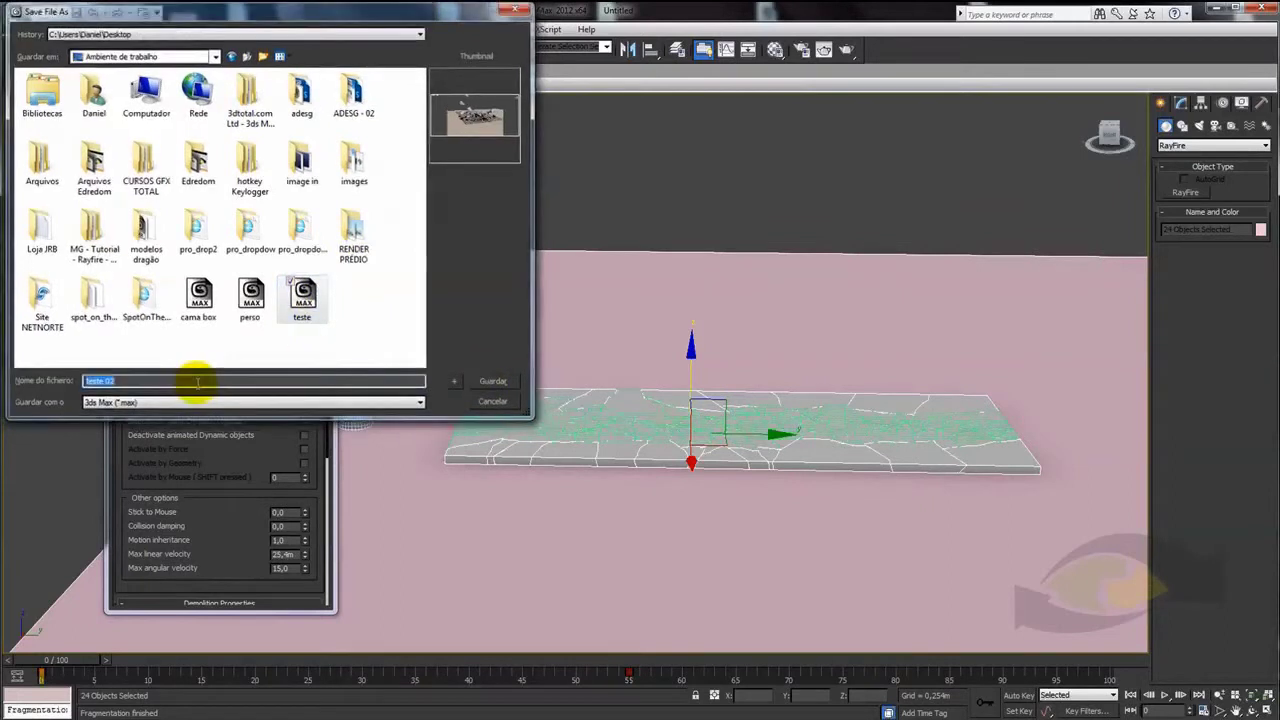
pyautogui.press('Return')
# Pan the slab view and move the RayFire panel further left
pyautogui.keyDown('alt'); pyautogui.moveTo(591, 355); pyautogui.dragTo(517, 363, button='middle'); pyautogui.keyUp('alt')
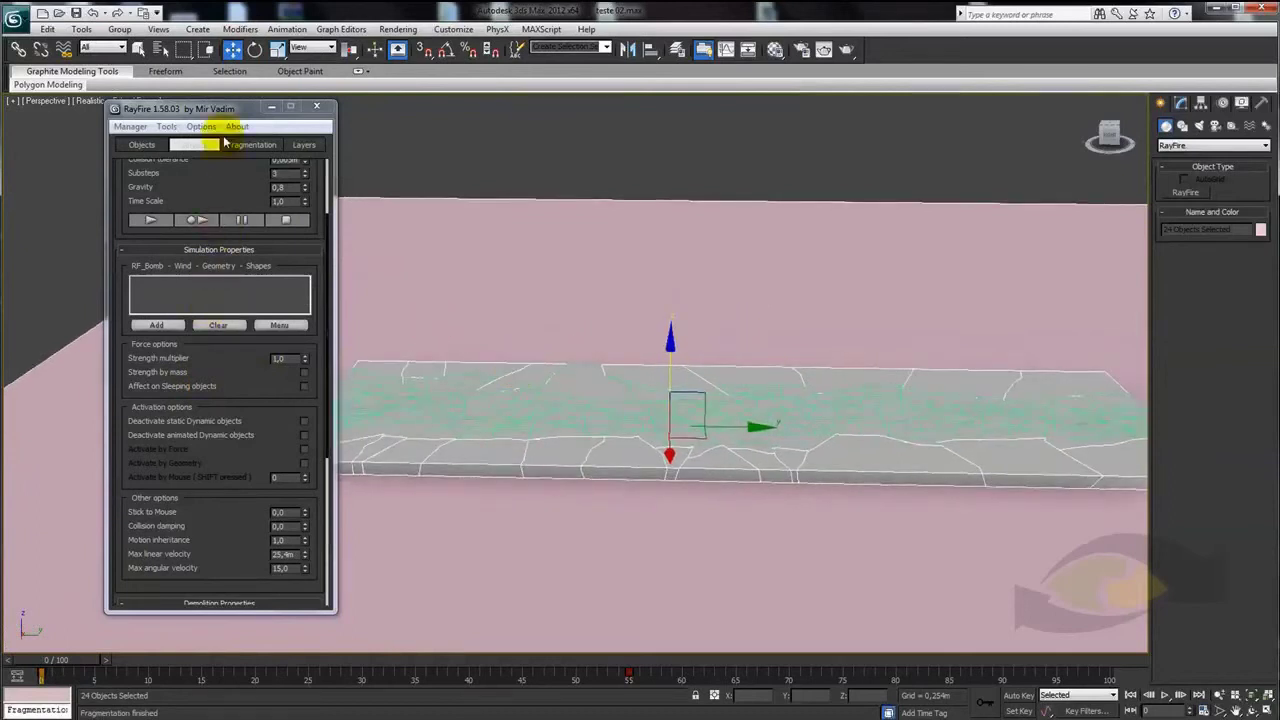
pyautogui.moveTo(215, 108); pyautogui.dragTo(88, 111)
pyautogui.scroll(-3, 390, 268)
# Run the RayFire simulation and orbit down to inspect the debris scattered on the pink ground
pyautogui.moveTo(397, 273); pyautogui.dragTo(362, 267, button='middle')
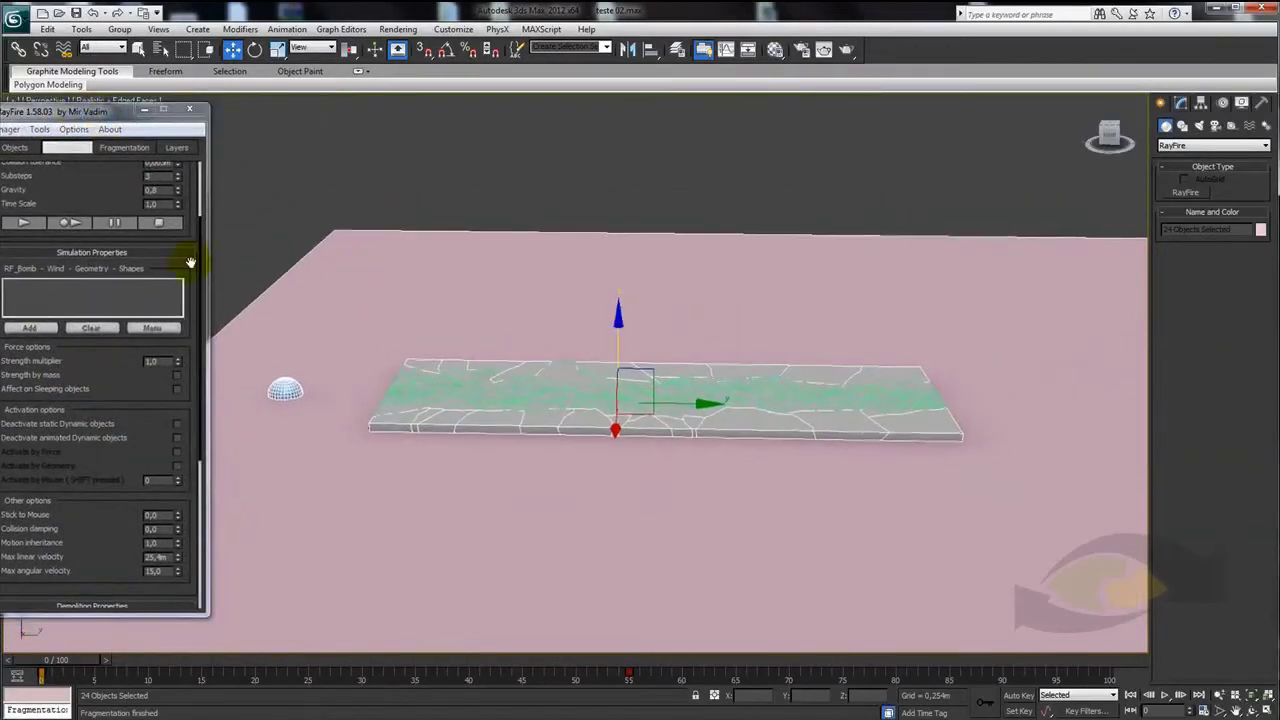
pyautogui.click(75, 224)
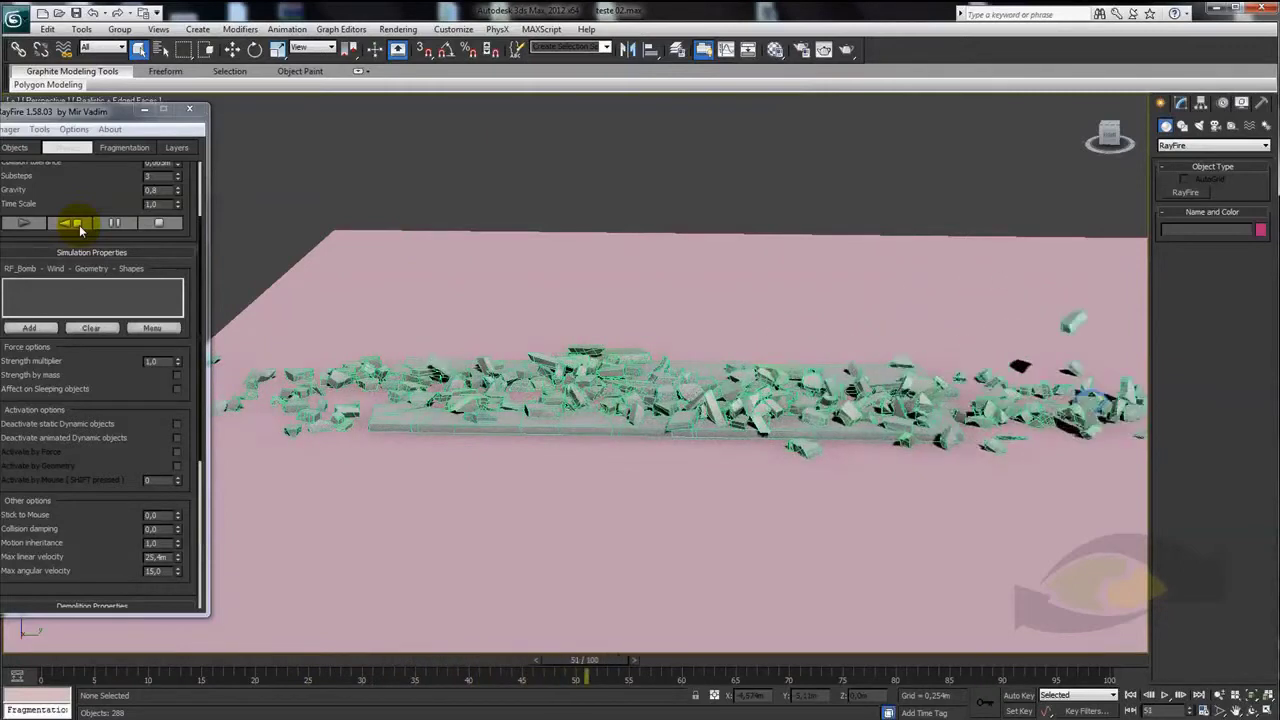
pyautogui.moveTo(443, 306)
pyautogui.keyDown('alt'); pyautogui.mouseDown(button='middle')
pyautogui.moveTo(597, 369)
pyautogui.moveTo(683, 366)
pyautogui.mouseUp(button='middle'); pyautogui.keyUp('alt')
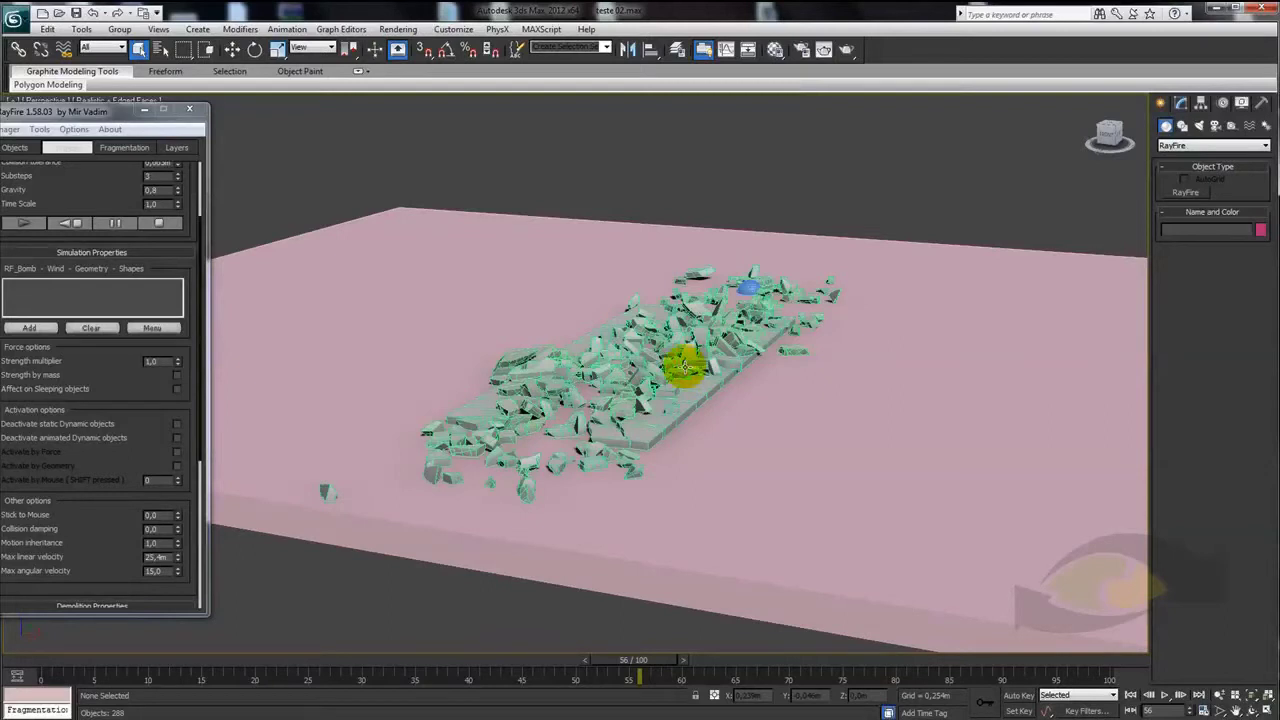
# Enable Deactivate static Dynamic objects and Activate by Geometry in RayFire's Activation options
pyautogui.moveTo(70, 110); pyautogui.dragTo(187, 105)
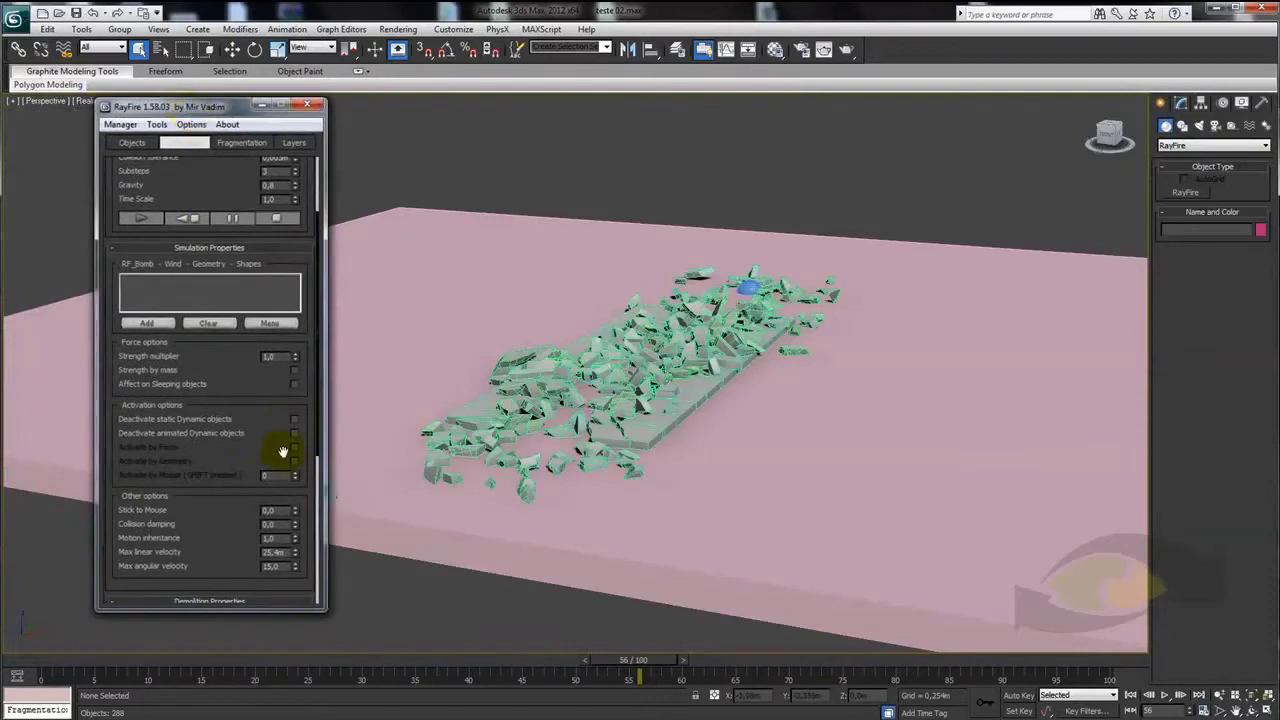
pyautogui.scroll(-3, 260, 400)
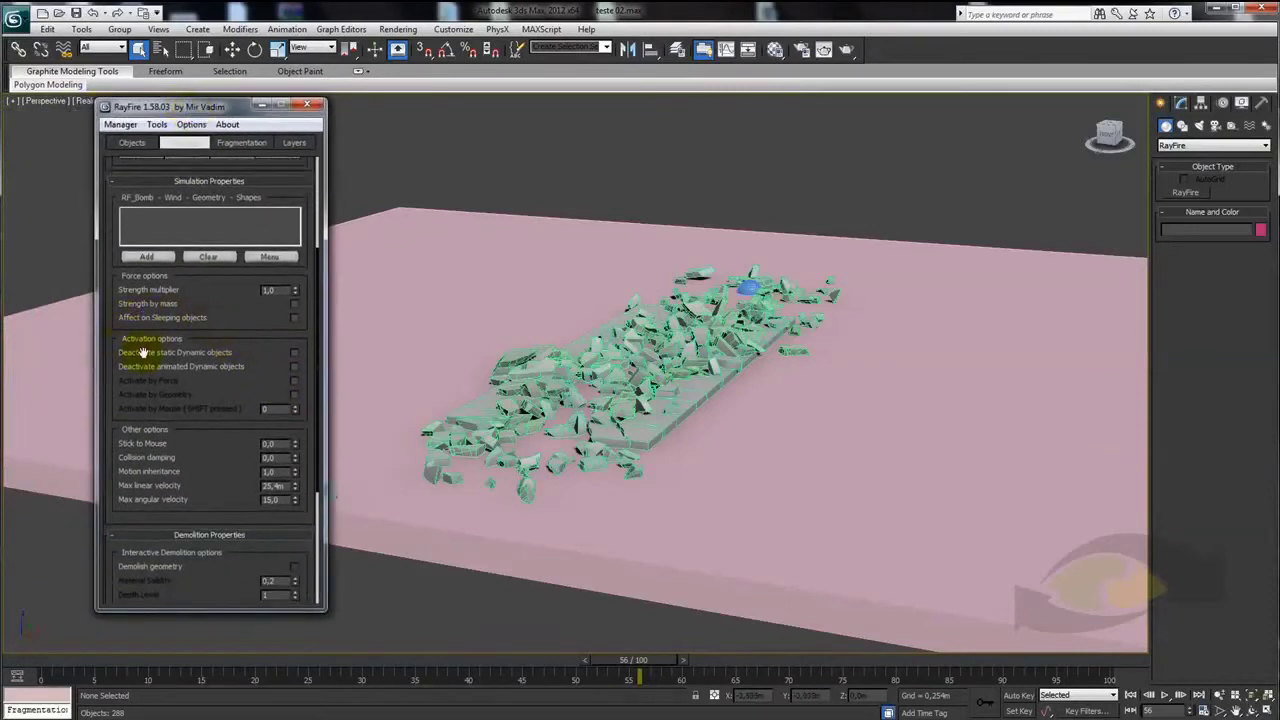
pyautogui.moveTo(195, 347); pyautogui.dragTo(198, 323)
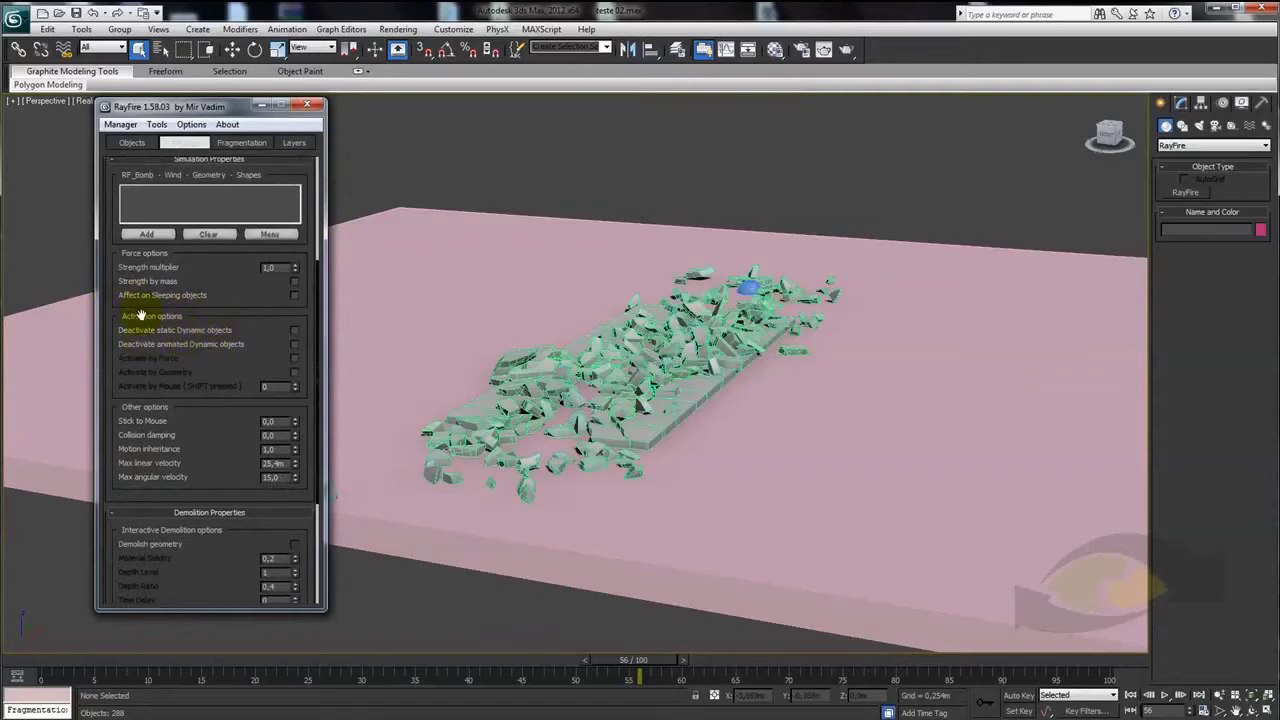
pyautogui.click(293, 330)
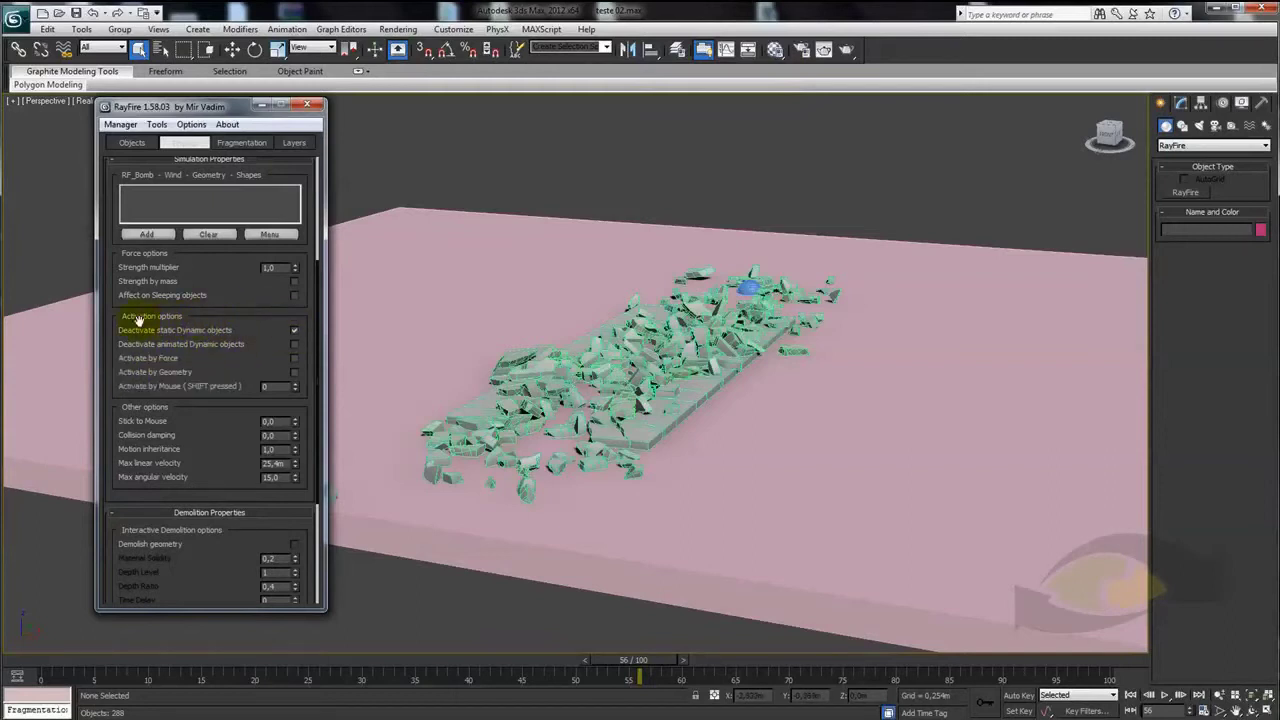
pyautogui.moveTo(190, 370); pyautogui.dragTo(196, 320)
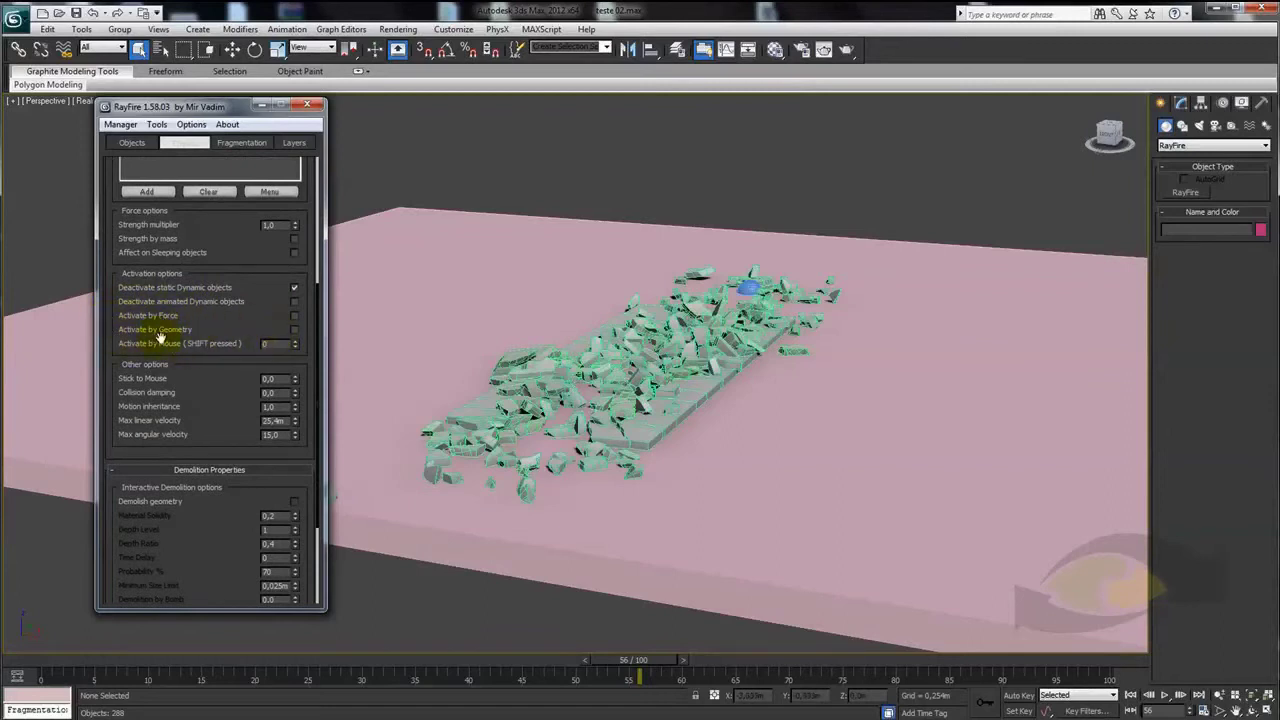
pyautogui.click(294, 330)
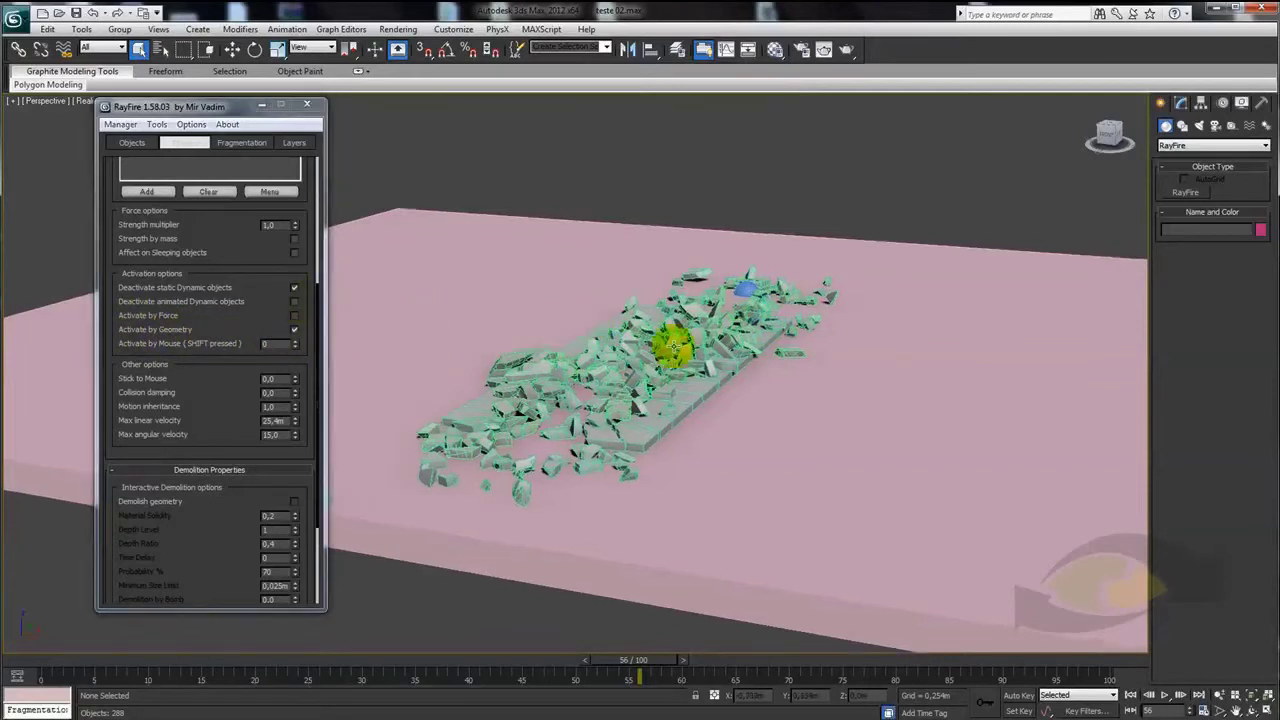
# Orbit around the slab and scrub the time slider back to frame 31
pyautogui.keyDown('alt'); pyautogui.moveTo(803, 423); pyautogui.dragTo(709, 451, button='middle'); pyautogui.keyUp('alt')
pyautogui.moveTo(277, 297); pyautogui.dragTo(273, 486)
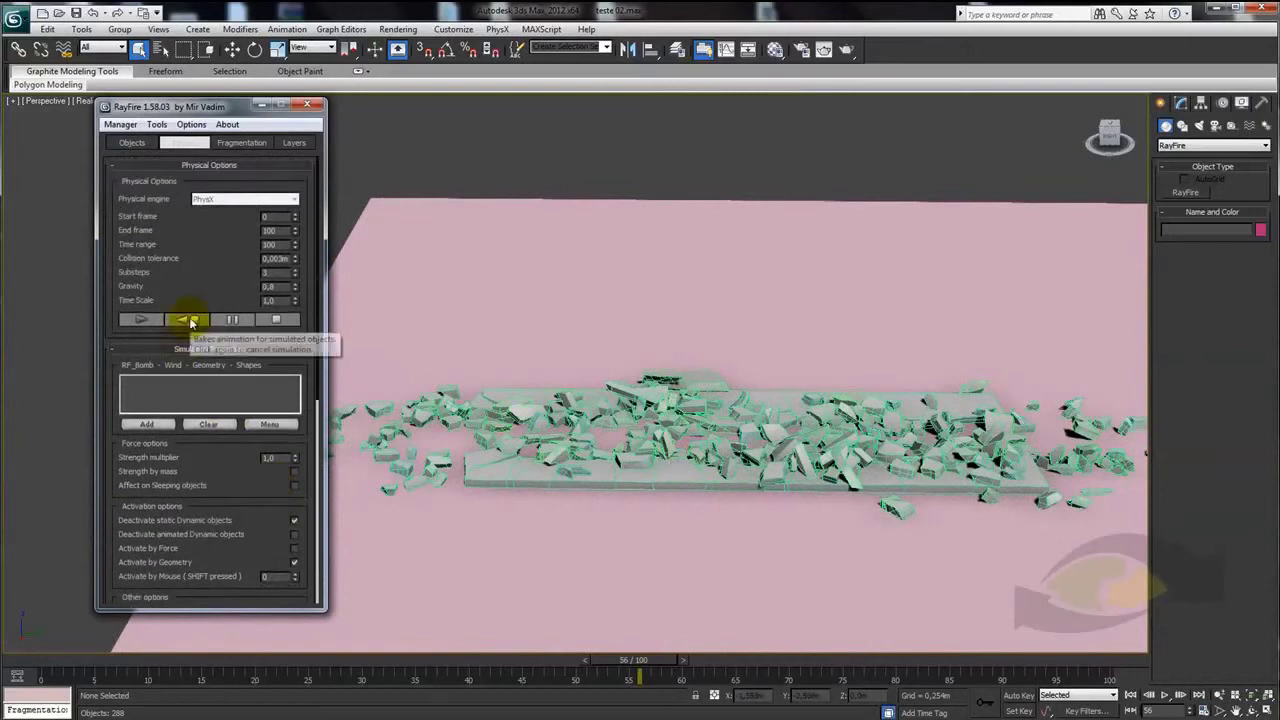
pyautogui.moveTo(632, 660)
pyautogui.mouseDown()
pyautogui.moveTo(423, 649)
pyautogui.moveTo(530, 668)
pyautogui.mouseUp()
# Reset the RayFire simulation to restore the intact slab, pausing at frame 46
pyautogui.click(188, 319)
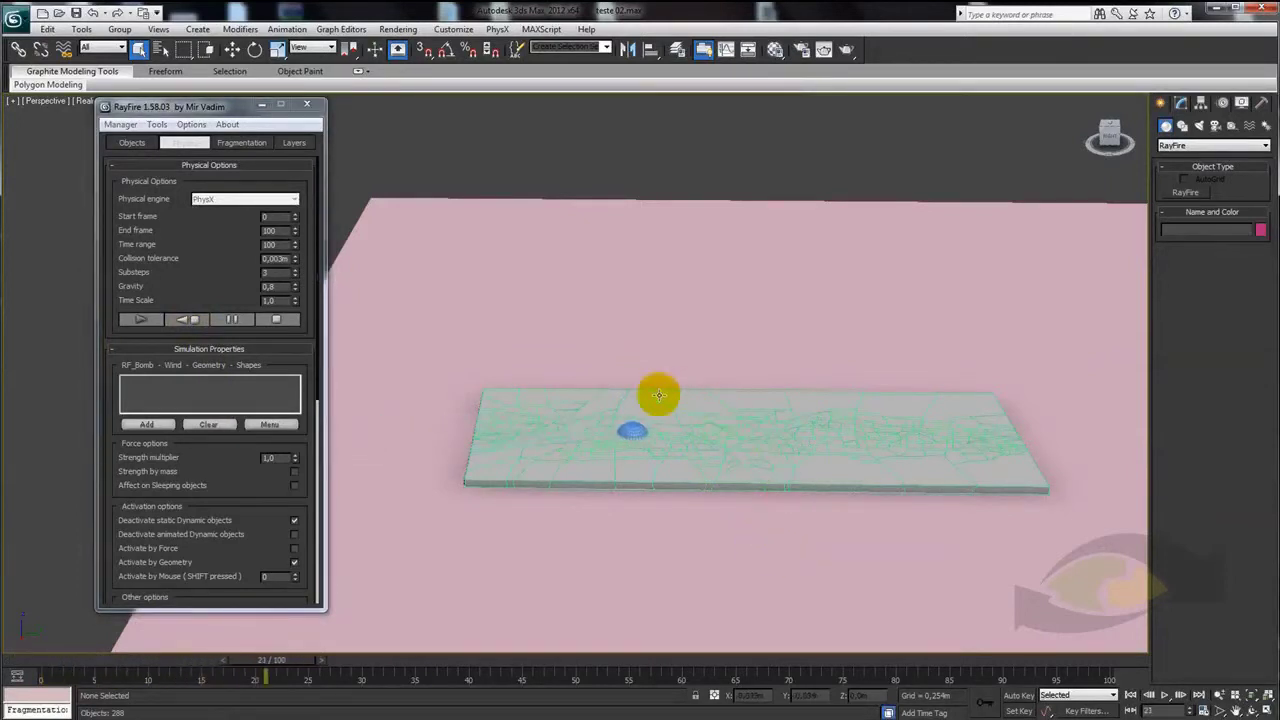
pyautogui.click(221, 320)
pyautogui.moveTo(682, 479); pyautogui.dragTo(569, 449, button='middle')
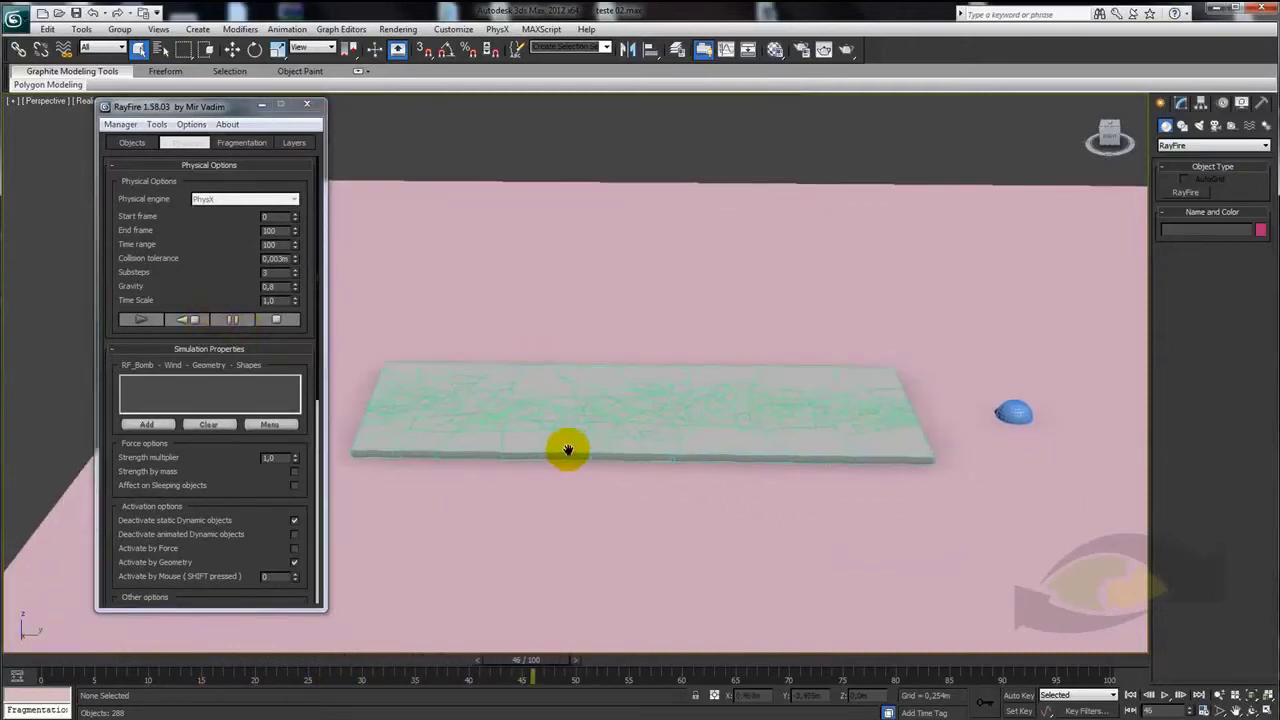
# Select the sphere esfera and add it to RayFire's Simulation Properties list
pyautogui.click(1004, 408)
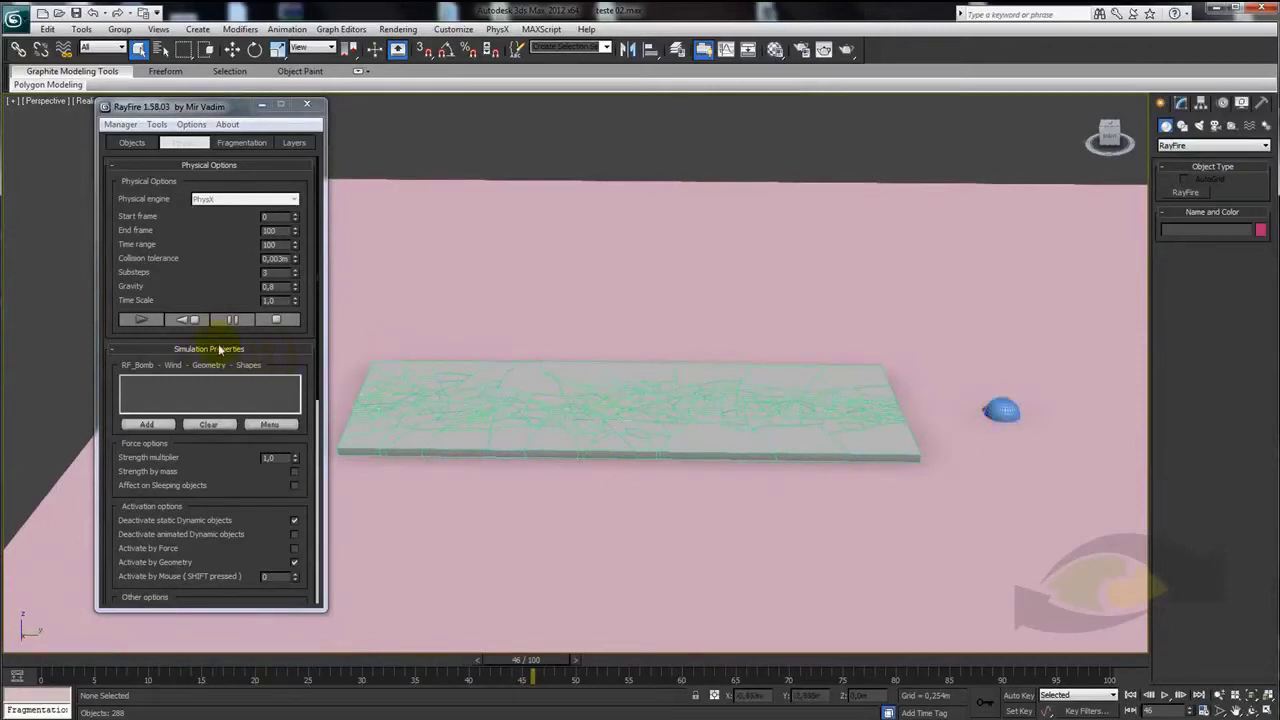
pyautogui.moveTo(257, 360); pyautogui.dragTo(119, 327)
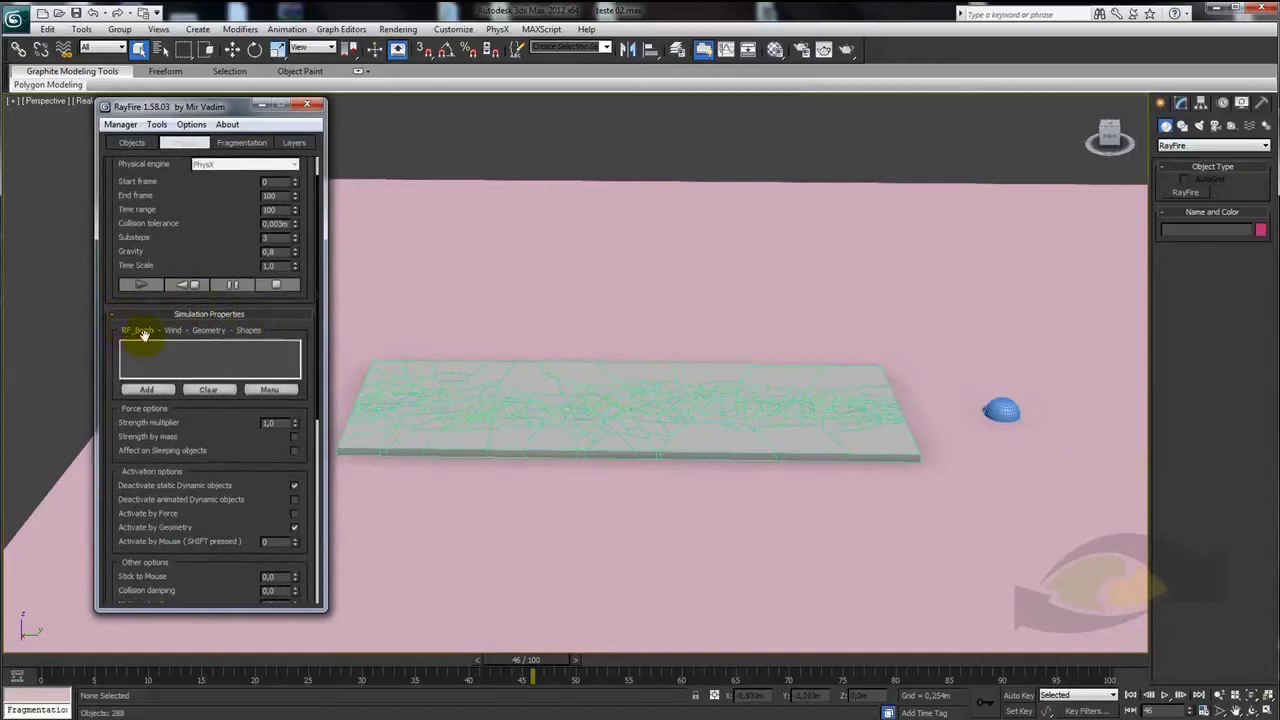
pyautogui.moveTo(148, 340); pyautogui.dragTo(145, 318)
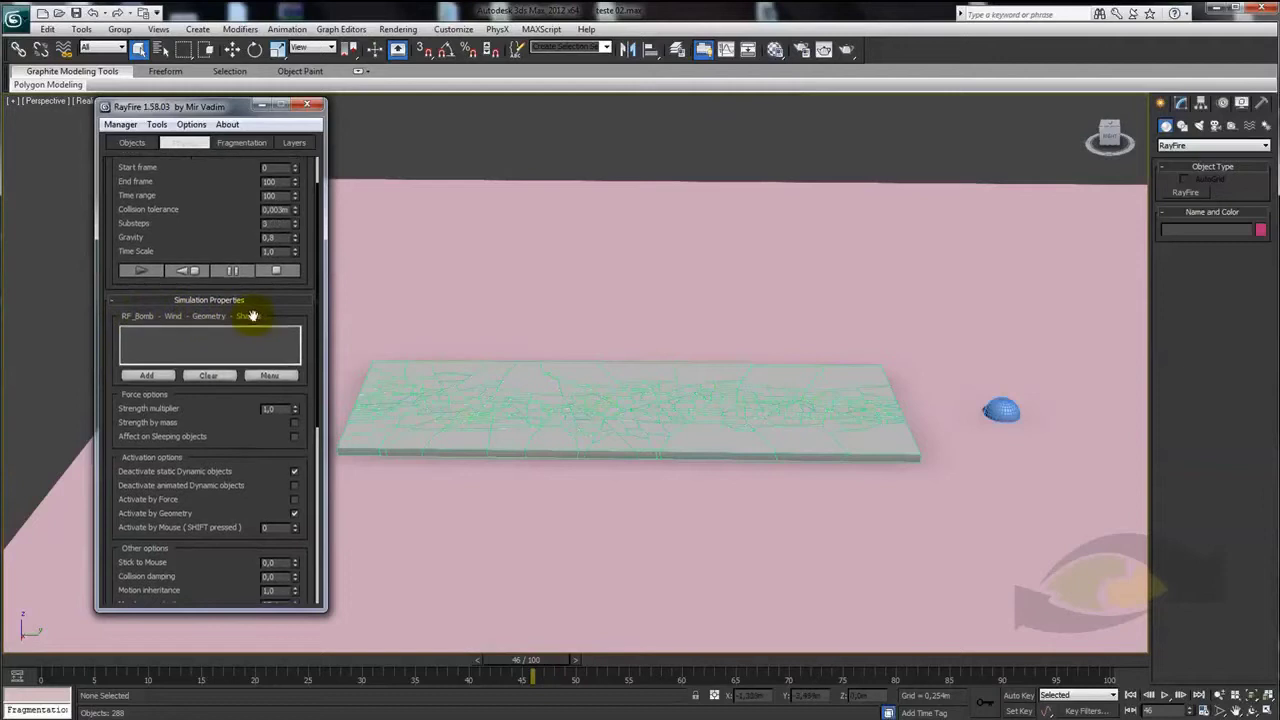
pyautogui.scroll(-1, 230, 318)
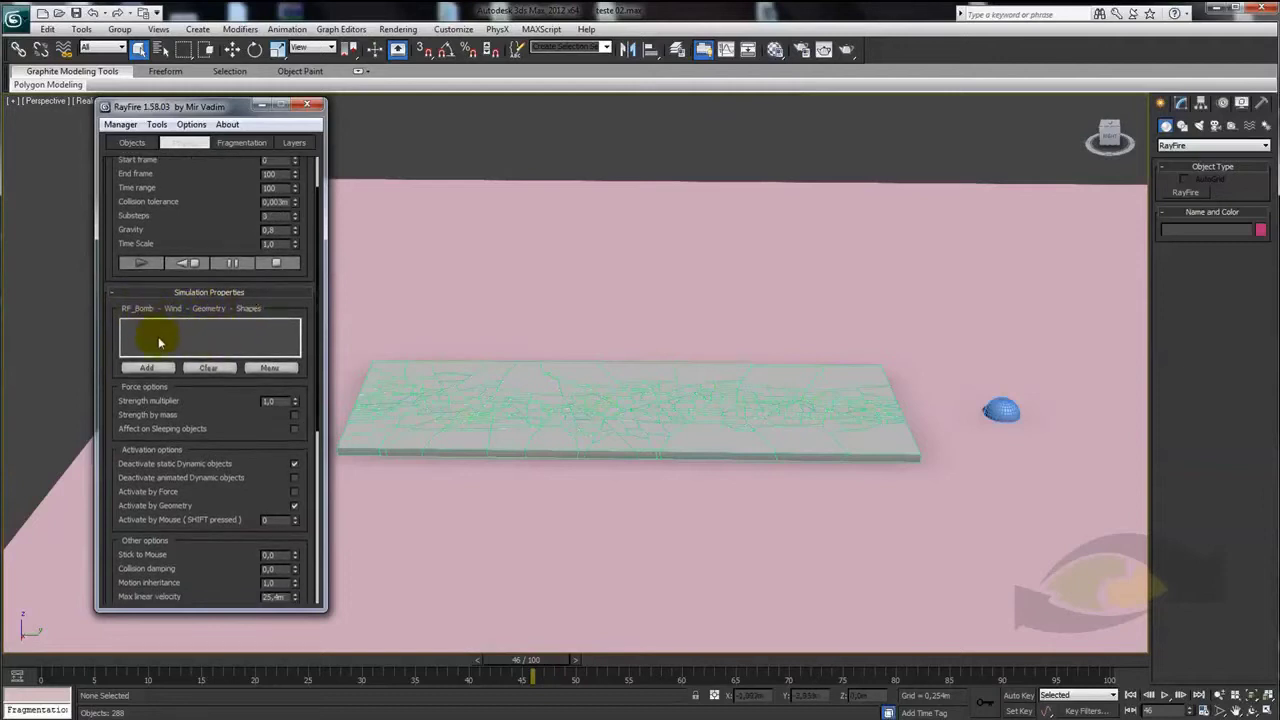
pyautogui.click(1003, 410)
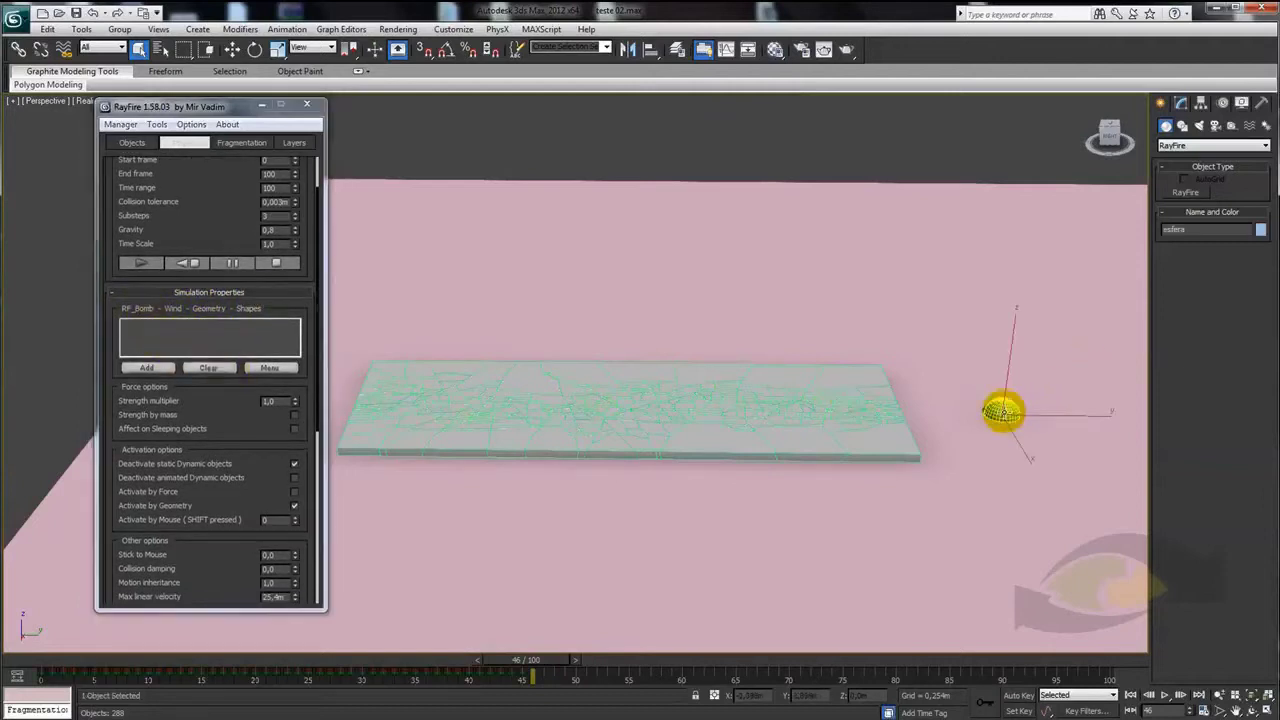
pyautogui.click(150, 369)
pyautogui.moveTo(203, 310); pyautogui.dragTo(213, 366)
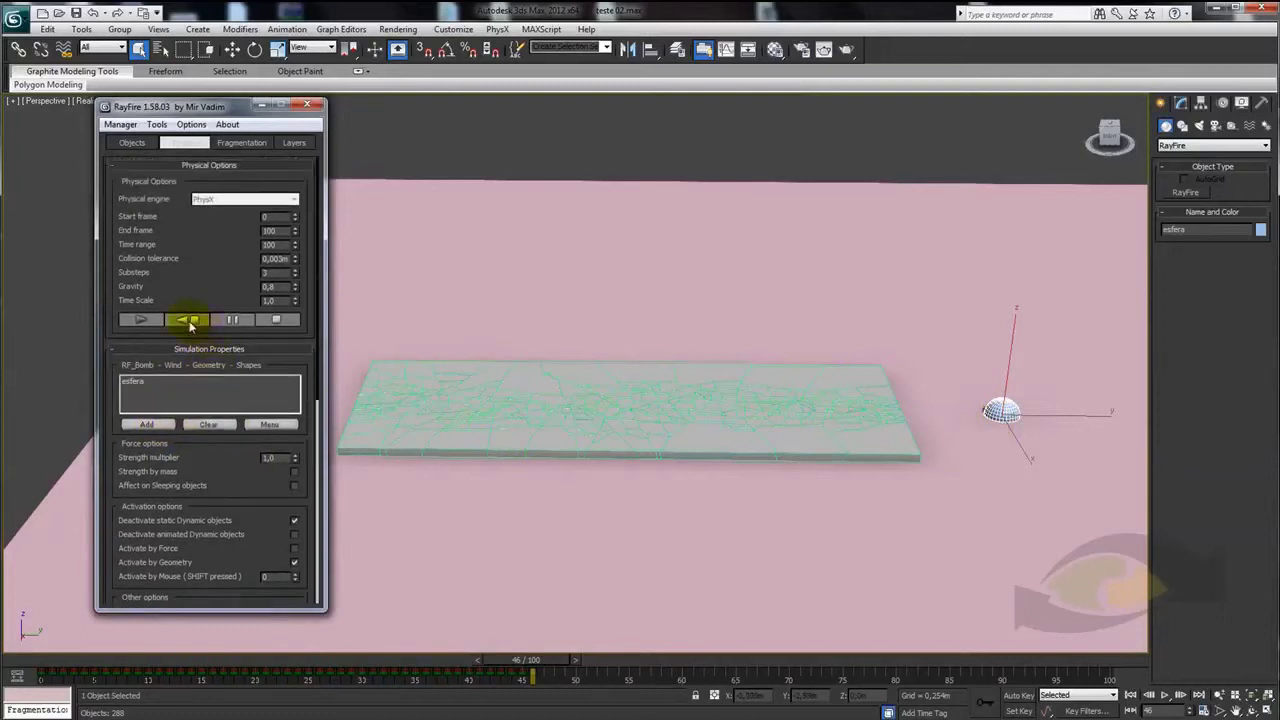
# Rerun the RayFire simulation, then scrub, zoom and pan to watch fragments fly around the sphere
pyautogui.click(189, 320)
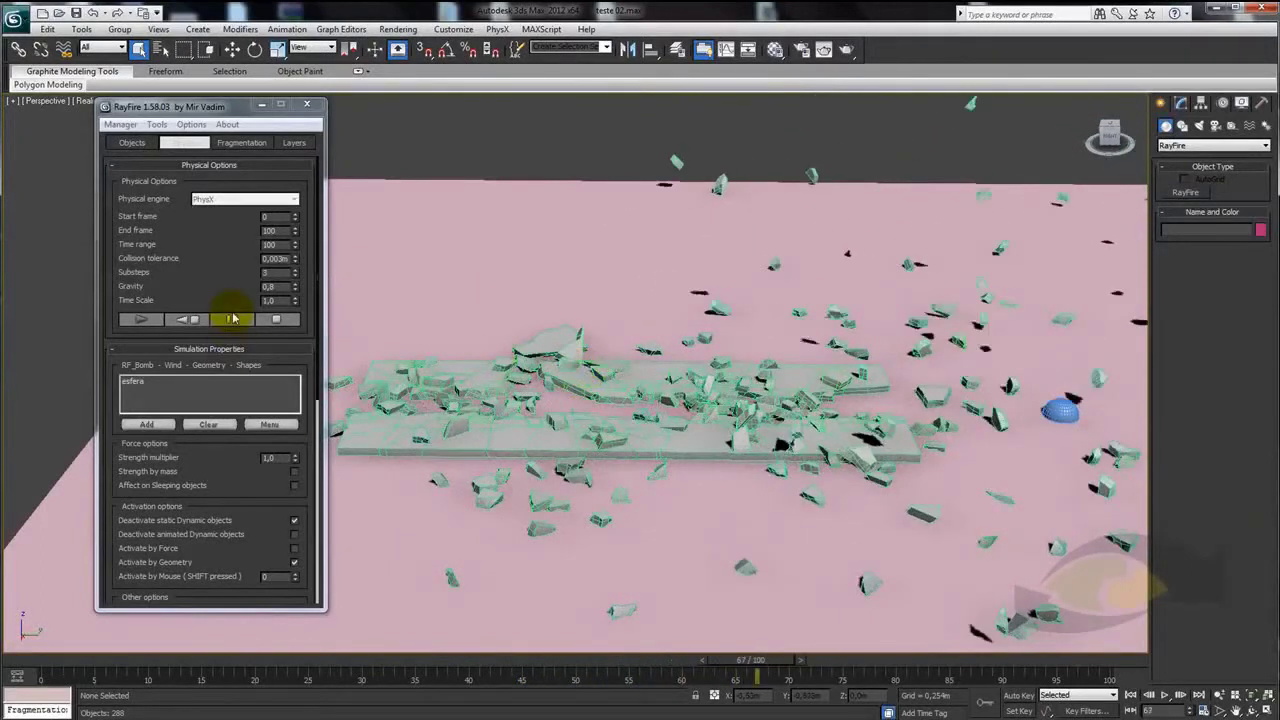
pyautogui.moveTo(757, 414)
pyautogui.keyDown('alt'); pyautogui.mouseDown(button='middle')
pyautogui.moveTo(851, 455)
pyautogui.moveTo(714, 400)
pyautogui.moveTo(714, 457)
pyautogui.moveTo(653, 493)
pyautogui.mouseUp(button='middle'); pyautogui.keyUp('alt')
pyautogui.moveTo(778, 667)
pyautogui.mouseDown()
pyautogui.moveTo(229, 664)
pyautogui.moveTo(532, 662)
pyautogui.mouseUp()
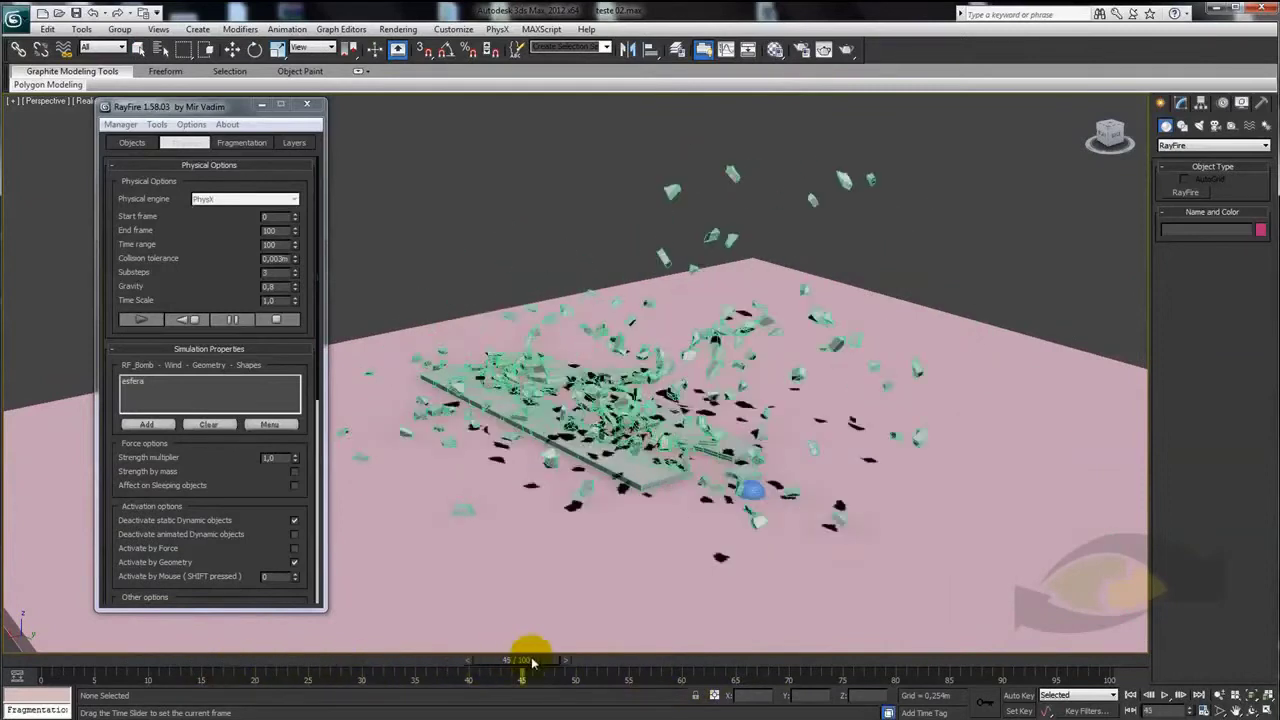
pyautogui.scroll(3, 566, 564)
pyautogui.scroll(3, 561, 567)
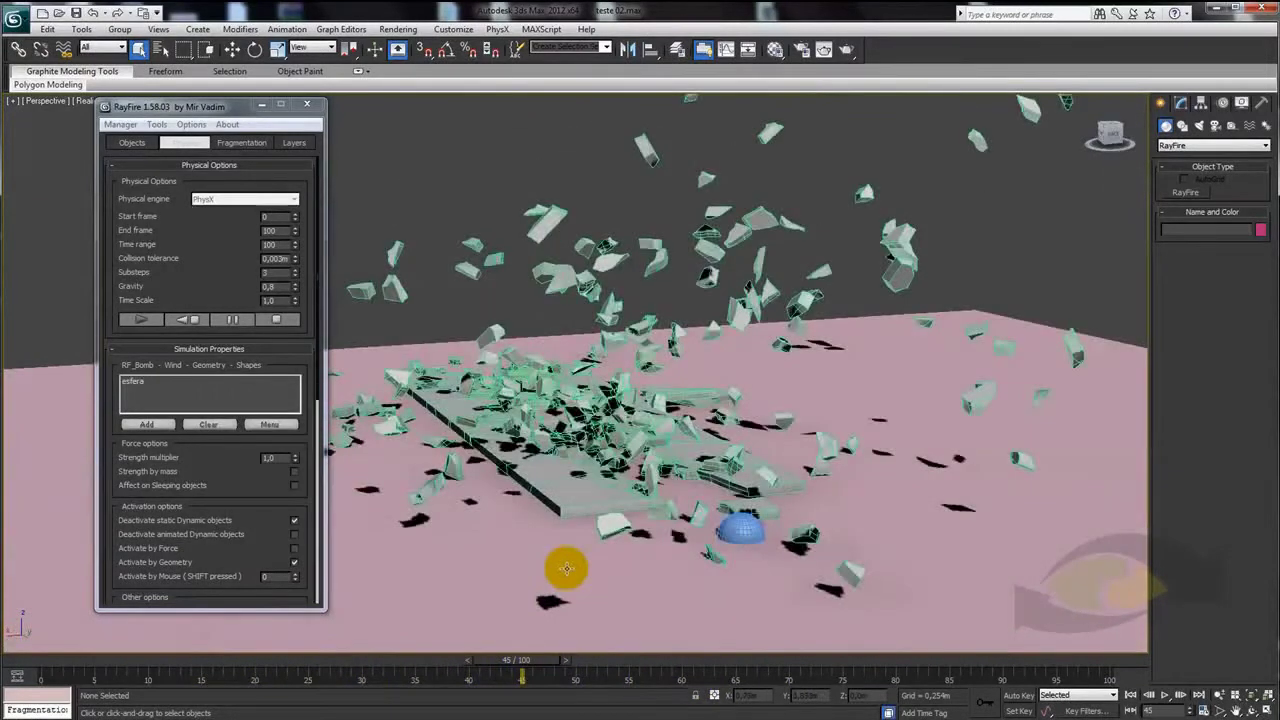
pyautogui.moveTo(578, 567); pyautogui.dragTo(620, 542, button='middle')
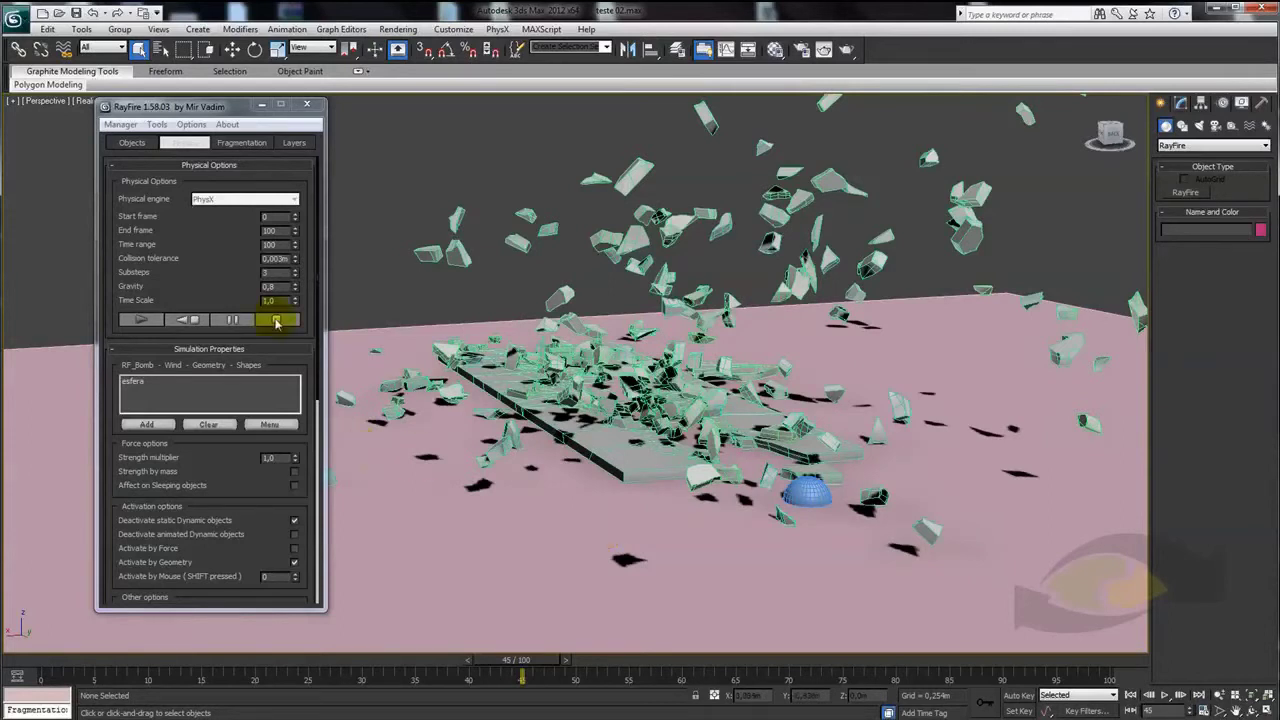
# Review RayFire's Objects settings, then return to the Physics tab
pyautogui.scroll(-1, 155, 217)
pyautogui.click(138, 144)
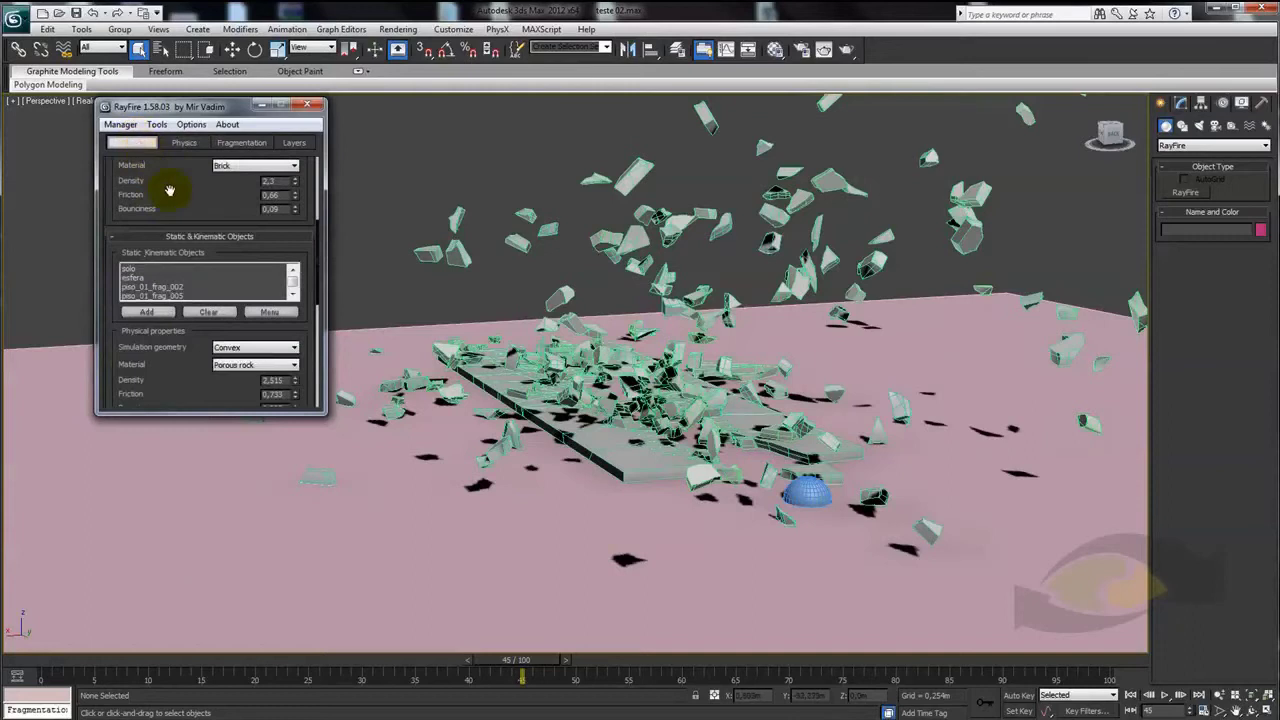
pyautogui.scroll(-3, 185, 390)
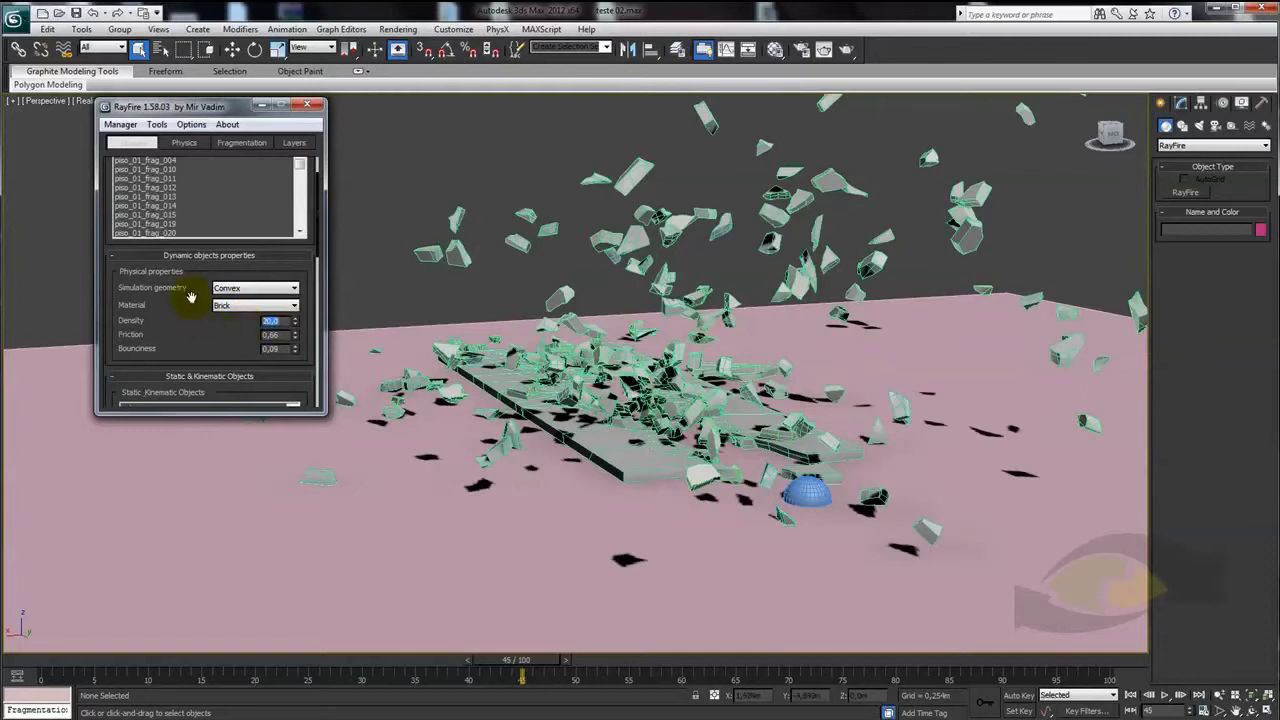
pyautogui.scroll(2, 191, 297)
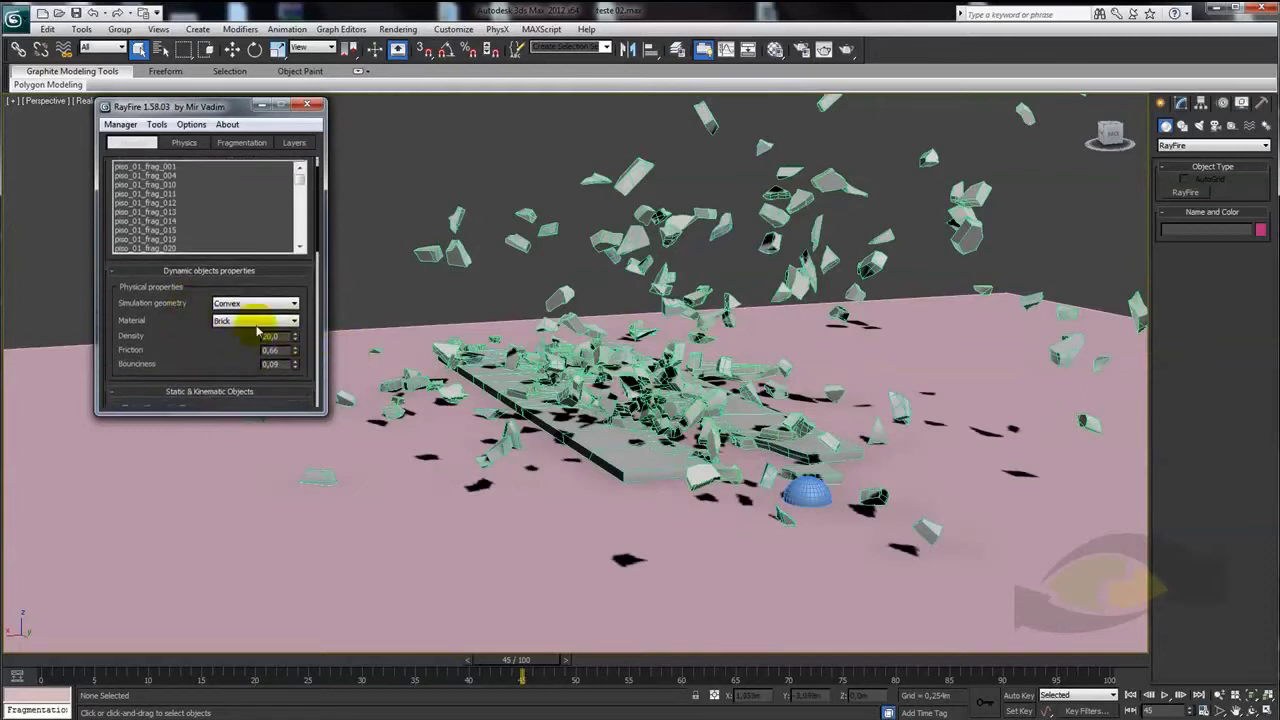
pyautogui.moveTo(186, 297); pyautogui.dragTo(188, 309)
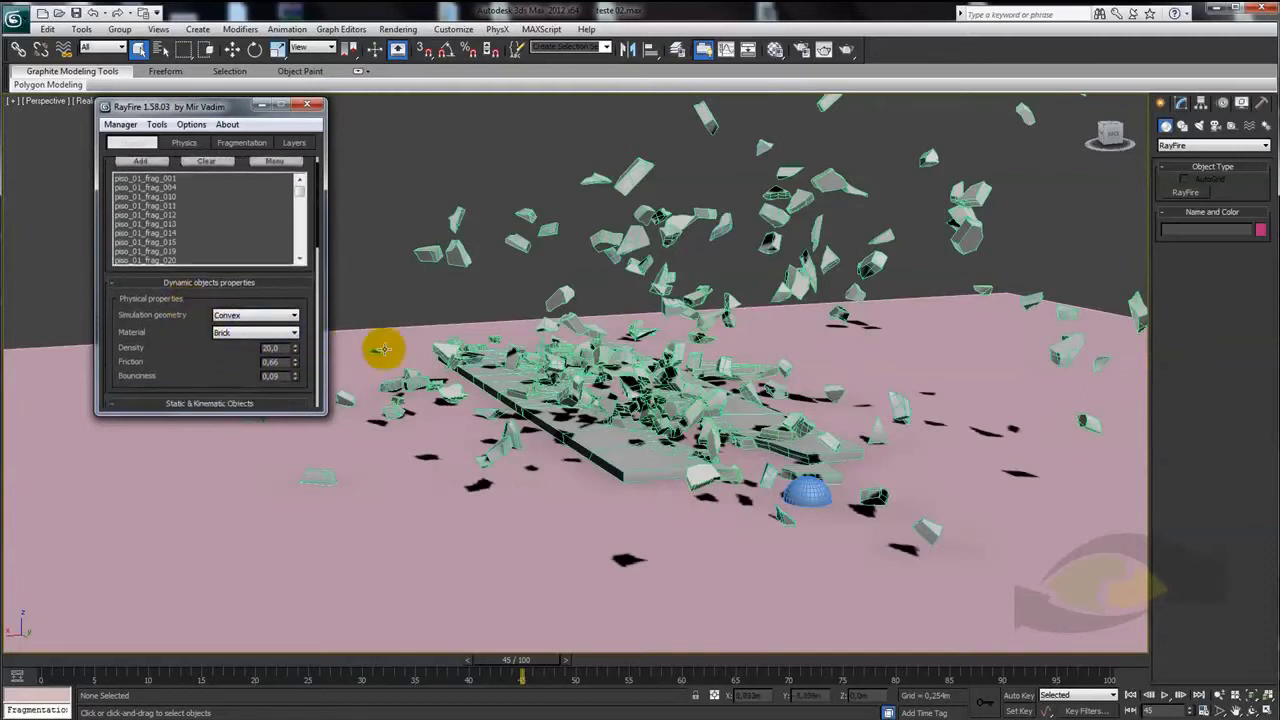
pyautogui.click(186, 146)
pyautogui.keyDown('alt'); pyautogui.moveTo(543, 329); pyautogui.dragTo(535, 375, button='middle'); pyautogui.keyUp('alt')
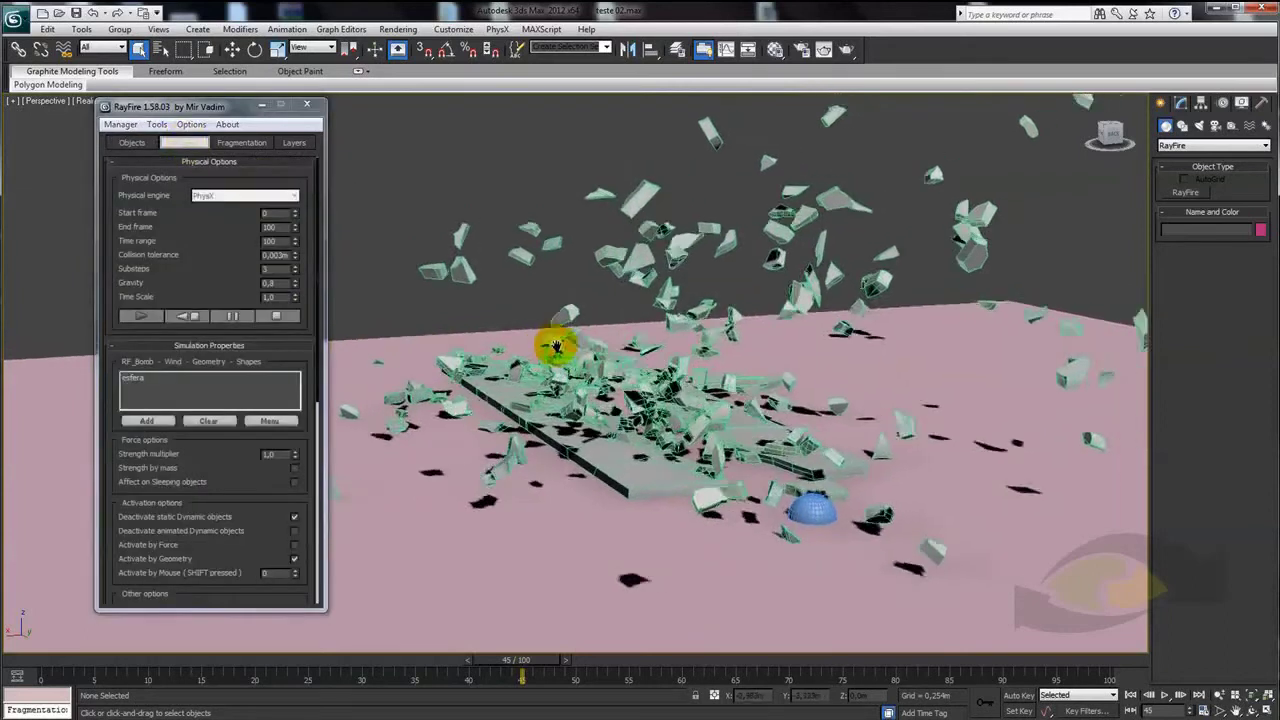
# Replay the shatter preview, pause it, and rewind to the intact slab at frame 12
pyautogui.click(202, 317)
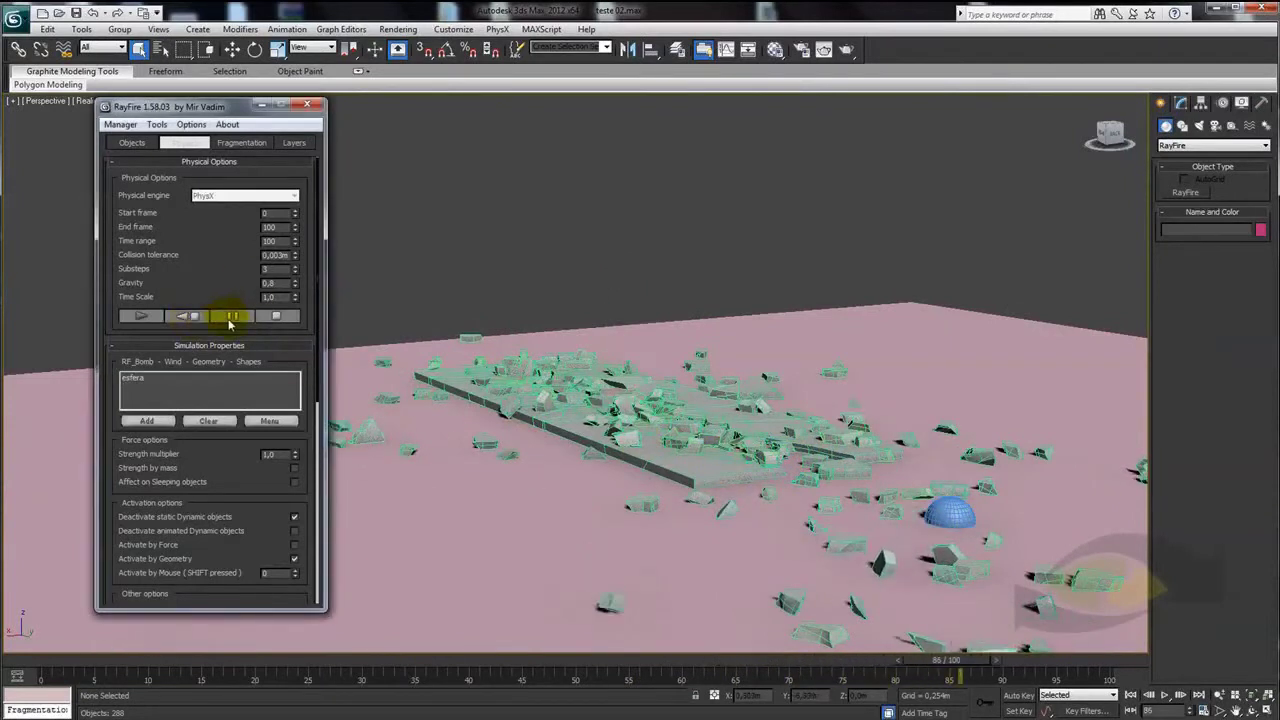
pyautogui.click(230, 318)
pyautogui.moveTo(514, 394)
pyautogui.keyDown('alt'); pyautogui.mouseDown(button='middle')
pyautogui.moveTo(500, 409)
pyautogui.moveTo(603, 420)
pyautogui.moveTo(798, 565)
pyautogui.mouseUp(button='middle'); pyautogui.keyUp('alt')
pyautogui.moveTo(958, 666); pyautogui.dragTo(193, 654)
pyautogui.moveTo(614, 452)
pyautogui.keyDown('alt'); pyautogui.mouseDown(button='middle')
pyautogui.moveTo(603, 414)
pyautogui.moveTo(495, 393)
pyautogui.moveTo(553, 411)
pyautogui.moveTo(457, 434)
pyautogui.moveTo(500, 451)
pyautogui.mouseUp(button='middle'); pyautogui.keyUp('alt')
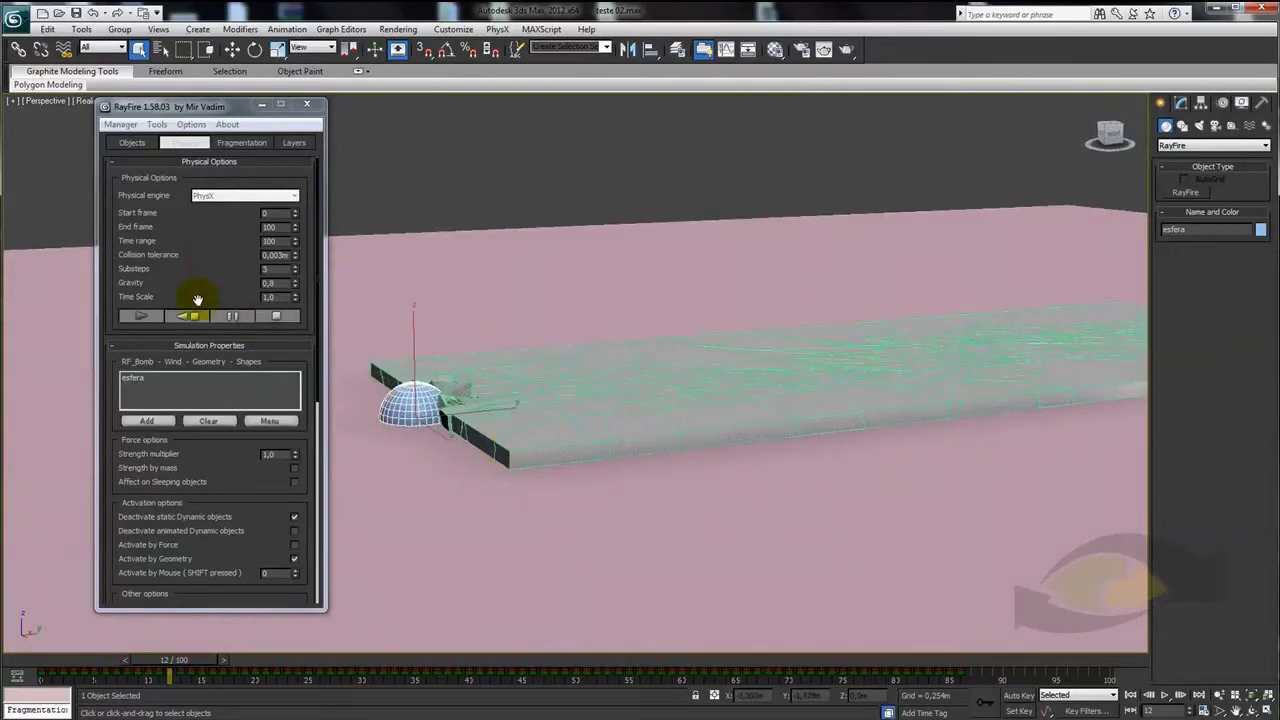
# Select the esfera sphere and move it slightly lower
pyautogui.click(442, 377)
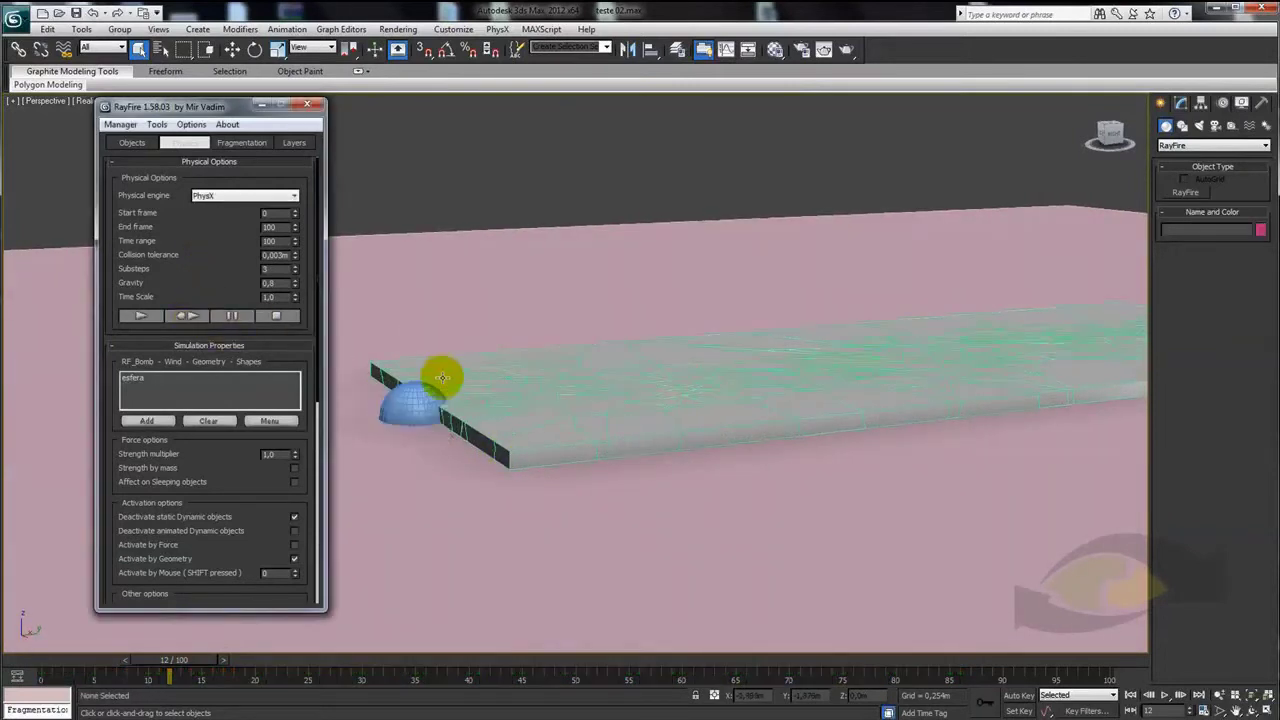
pyautogui.keyDown('alt'); pyautogui.moveTo(442, 377); pyautogui.dragTo(551, 351, button='middle'); pyautogui.keyUp('alt')
pyautogui.click(516, 368)
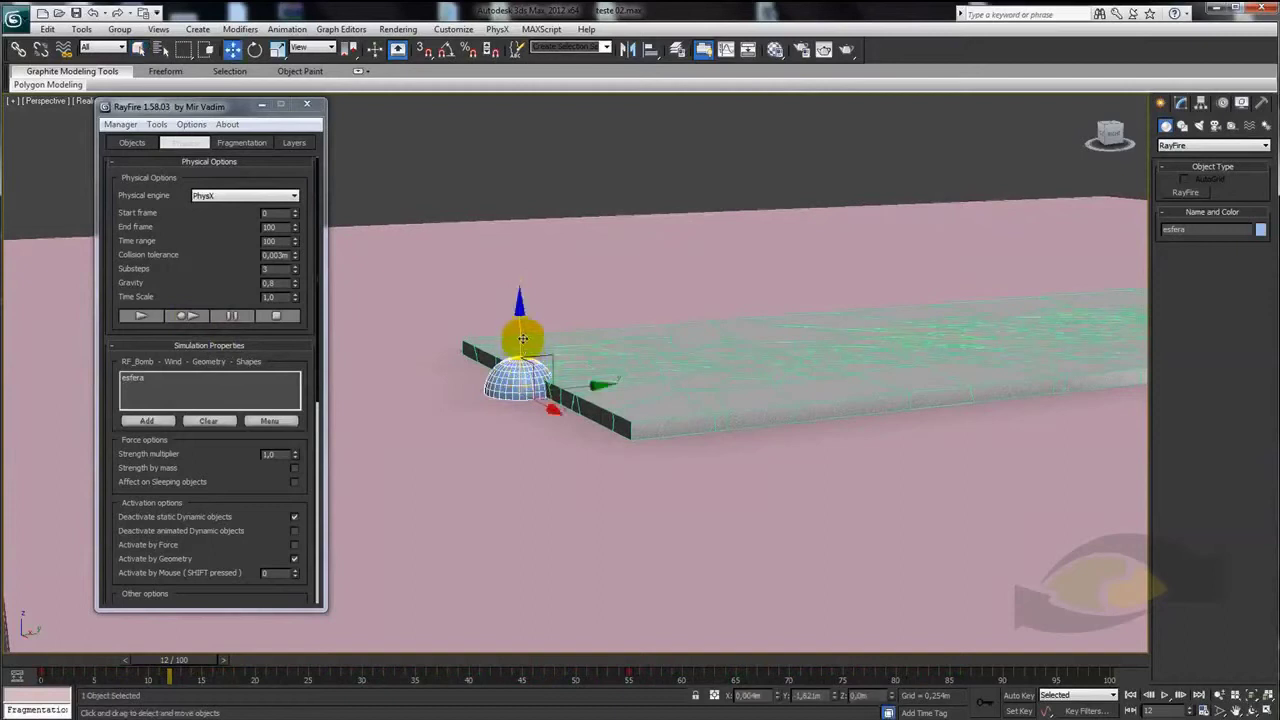
pyautogui.moveTo(519, 330); pyautogui.dragTo(520, 345)
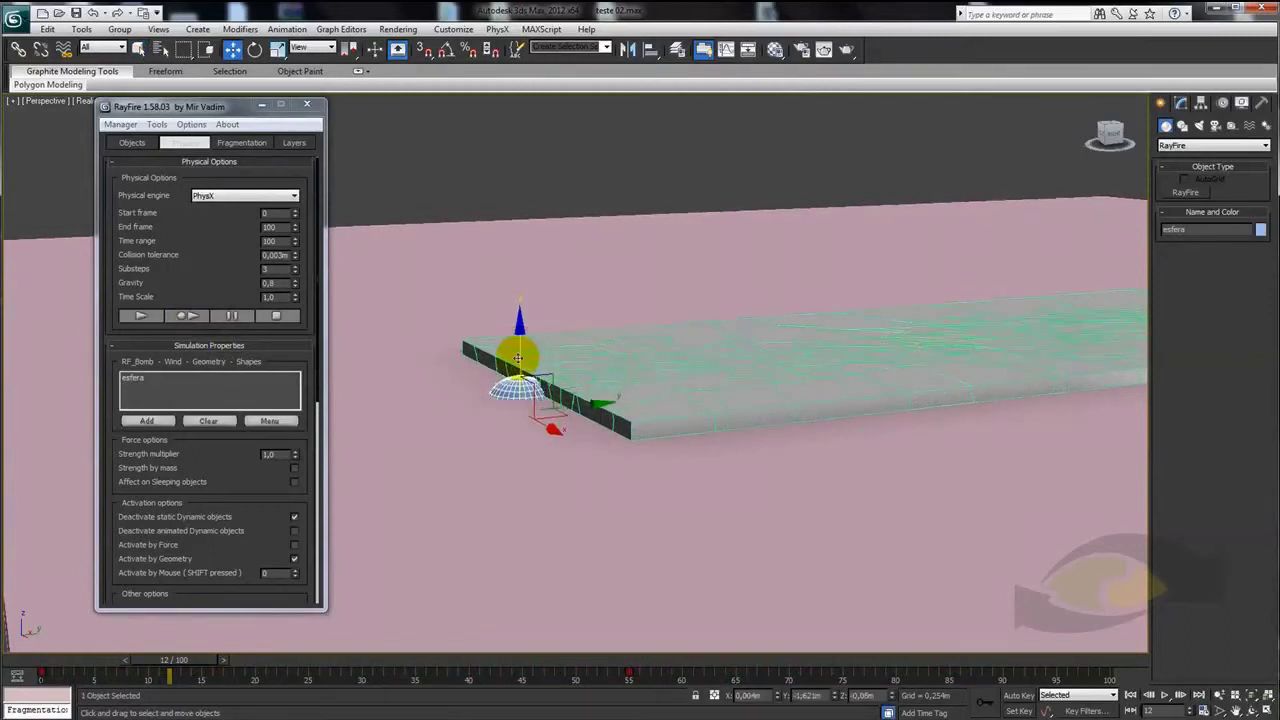
pyautogui.moveTo(174, 648); pyautogui.dragTo(194, 661)
pyautogui.press('w')
pyautogui.moveTo(449, 514)
pyautogui.keyDown('alt'); pyautogui.mouseDown(button='middle')
pyautogui.moveTo(514, 557)
pyautogui.moveTo(634, 554)
pyautogui.moveTo(497, 518)
pyautogui.mouseUp(button='middle'); pyautogui.keyUp('alt')
pyautogui.moveTo(172, 665)
pyautogui.mouseDown()
pyautogui.moveTo(277, 663)
pyautogui.moveTo(150, 660)
pyautogui.mouseUp()
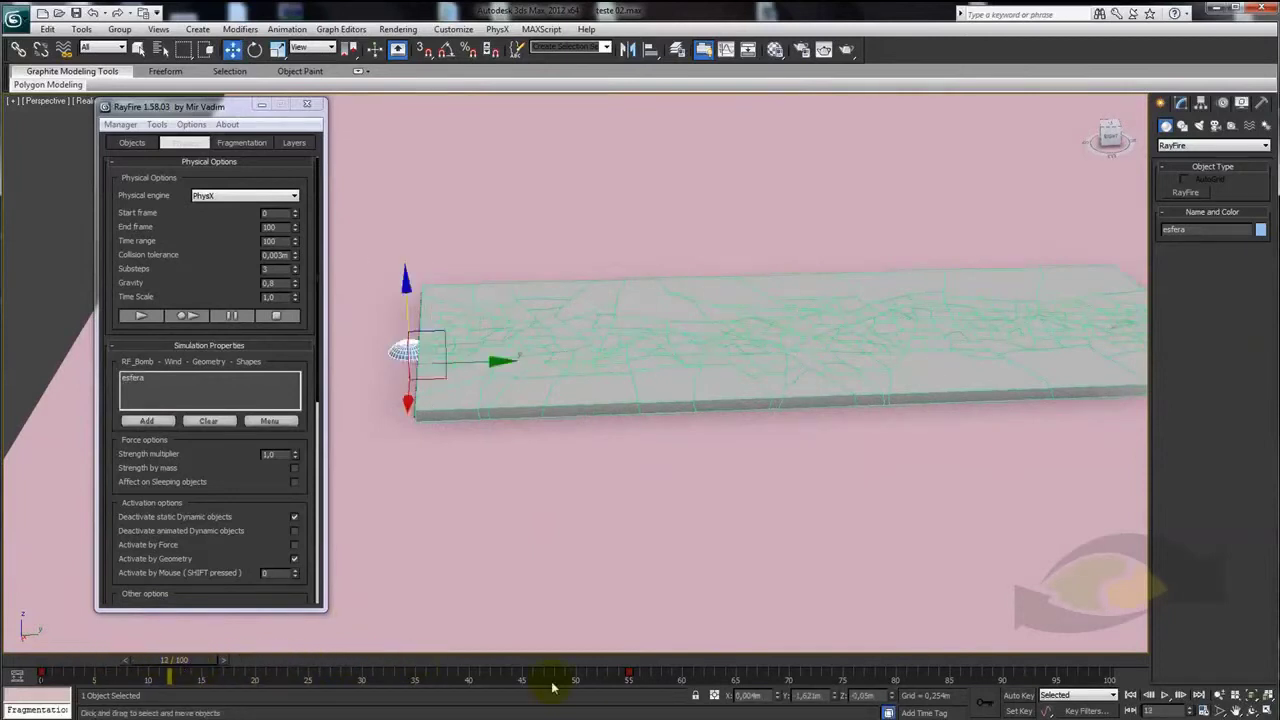
# Drag the sphere's end key from frame 55 to 80 and preview the slower motion
pyautogui.moveTo(662, 679)
pyautogui.mouseDown()
pyautogui.moveTo(580, 684)
pyautogui.moveTo(935, 673)
pyautogui.mouseUp()
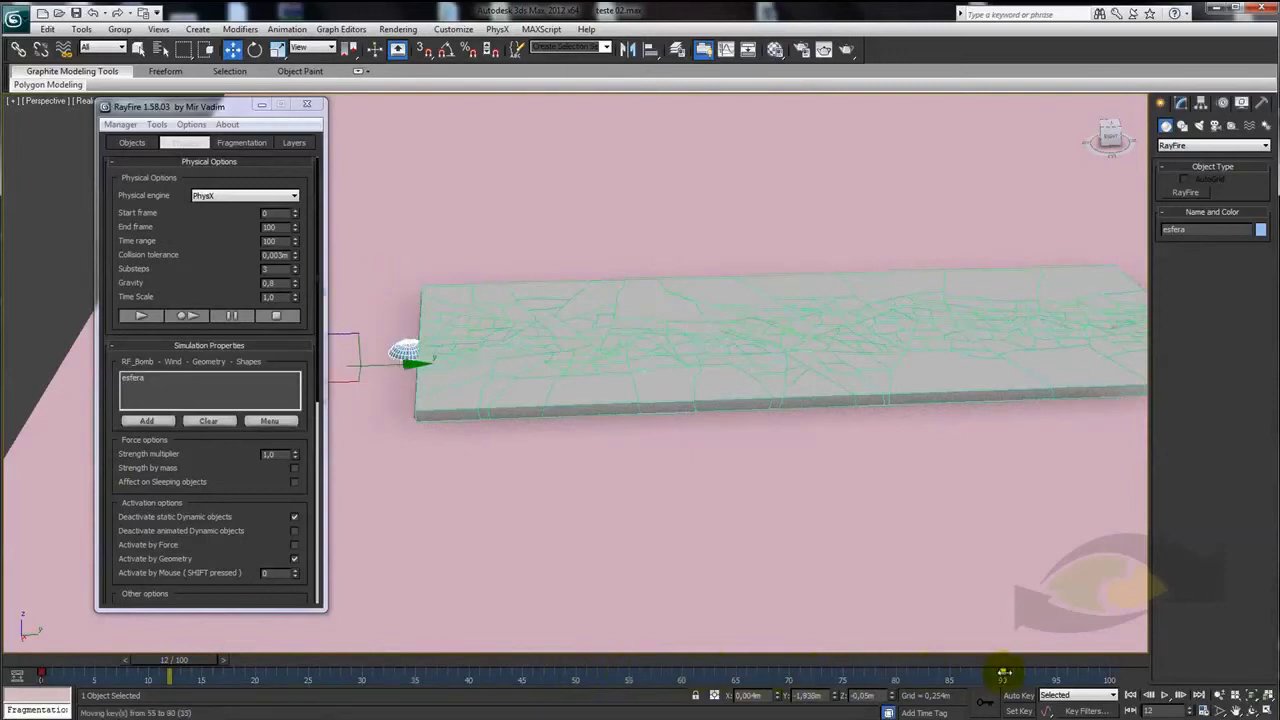
pyautogui.keyDown('alt'); pyautogui.moveTo(640, 531); pyautogui.dragTo(609, 556, button='middle'); pyautogui.keyUp('alt')
pyautogui.moveTo(186, 652)
pyautogui.mouseDown()
pyautogui.moveTo(870, 667)
pyautogui.moveTo(170, 663)
pyautogui.moveTo(790, 663)
pyautogui.moveTo(213, 663)
pyautogui.mouseUp()
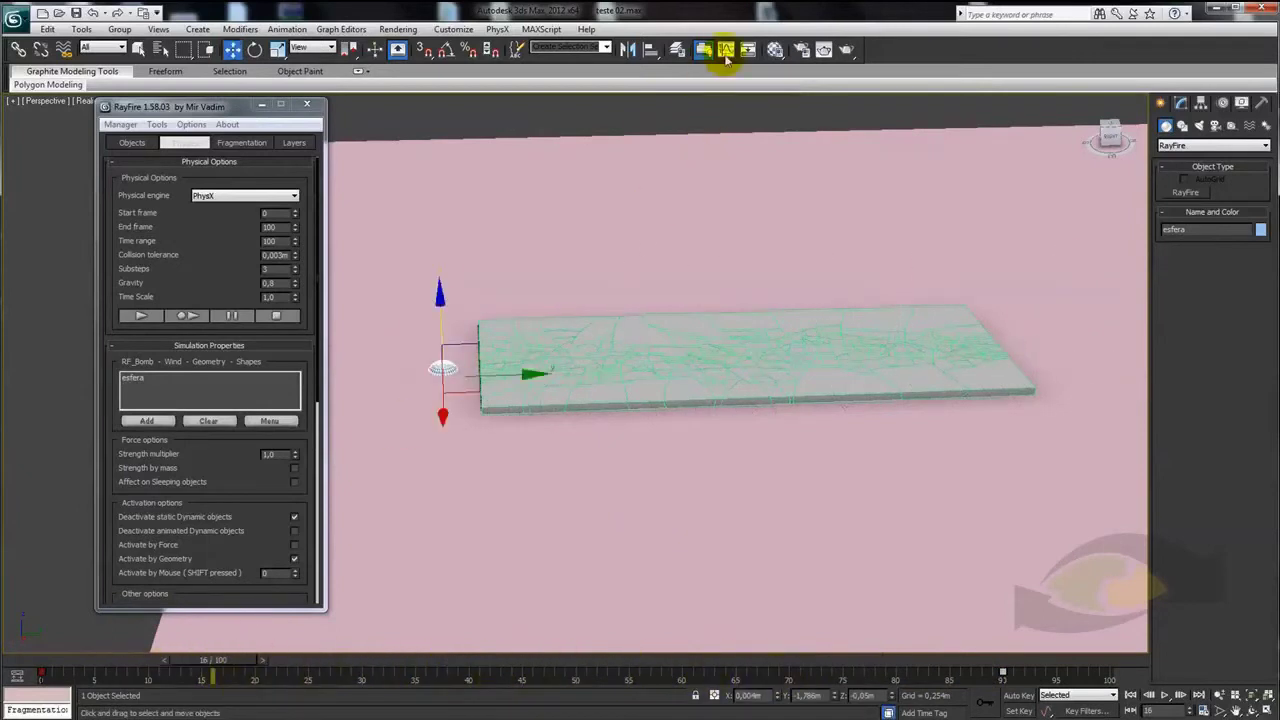
# Pull the end key's tangent handle down in the Curve Editor so the sphere eases in
pyautogui.hotkey('ctrl', 'e')
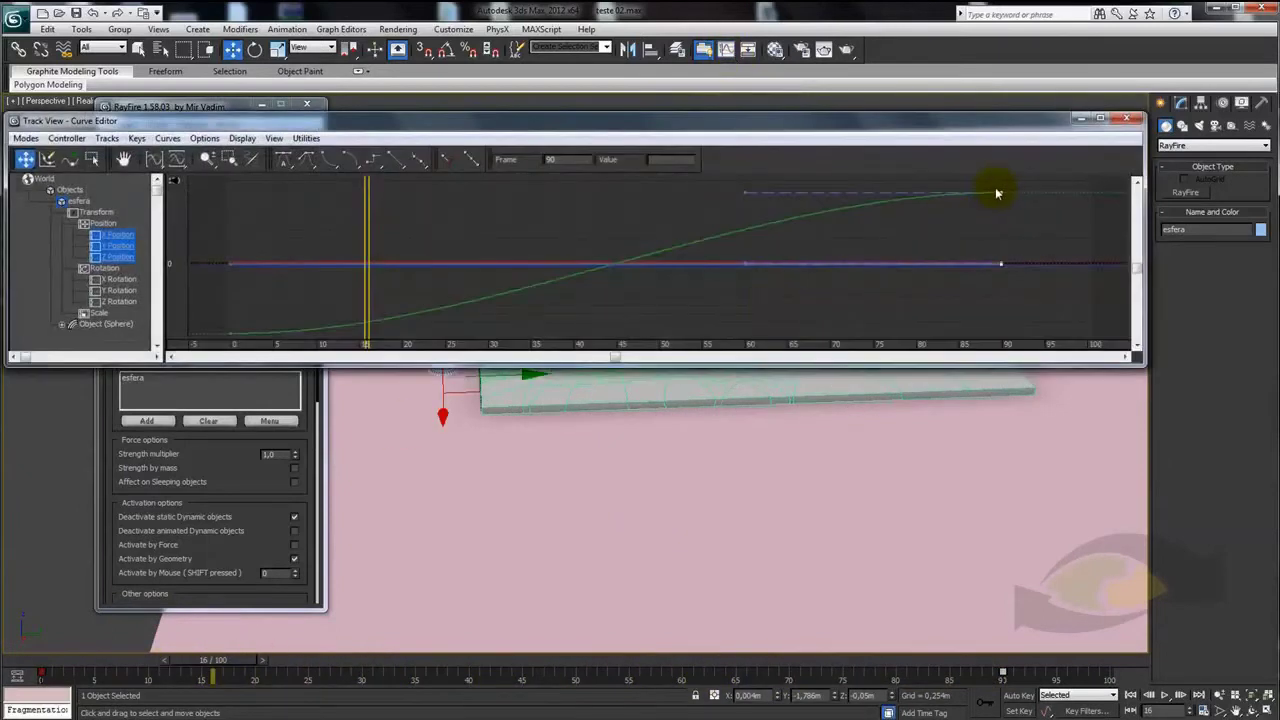
pyautogui.moveTo(754, 198); pyautogui.dragTo(756, 272)
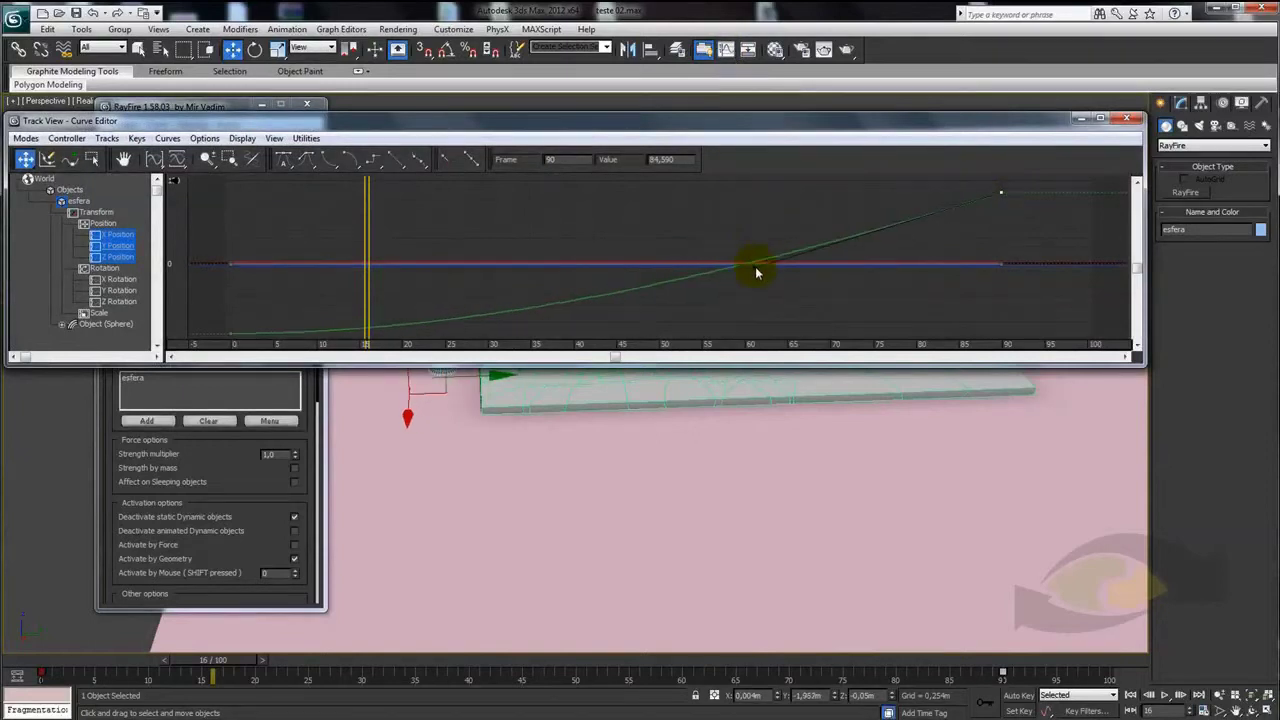
pyautogui.click(1126, 121)
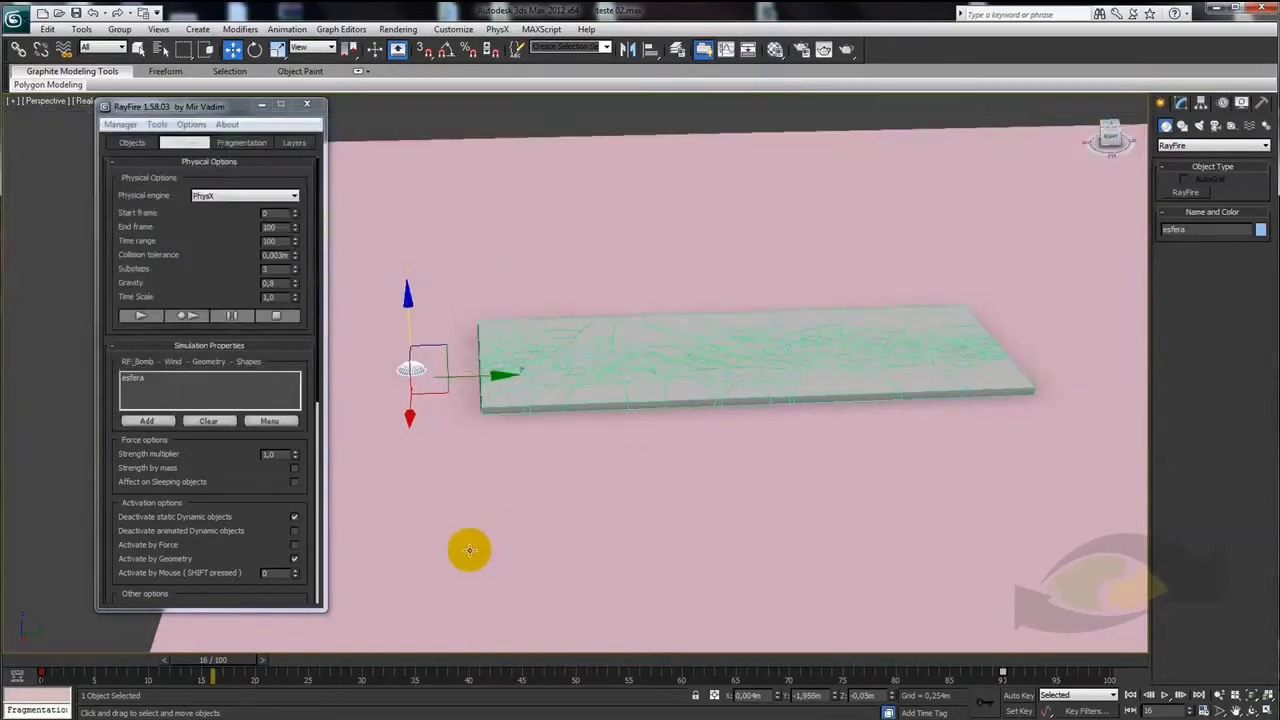
pyautogui.moveTo(213, 668)
pyautogui.mouseDown()
pyautogui.moveTo(908, 668)
pyautogui.moveTo(213, 668)
pyautogui.mouseUp()
# Run the RayFire preview with the retimed sphere and stop it at frame 88
pyautogui.click(187, 315)
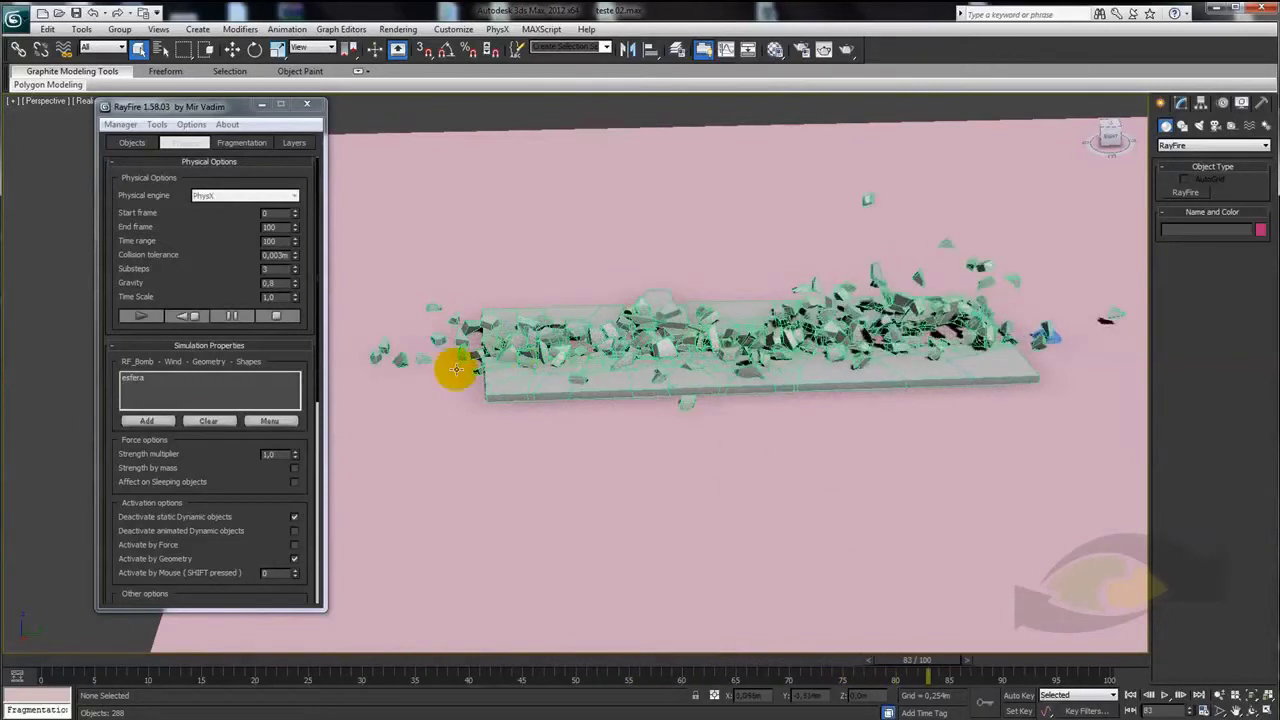
pyautogui.click(231, 315)
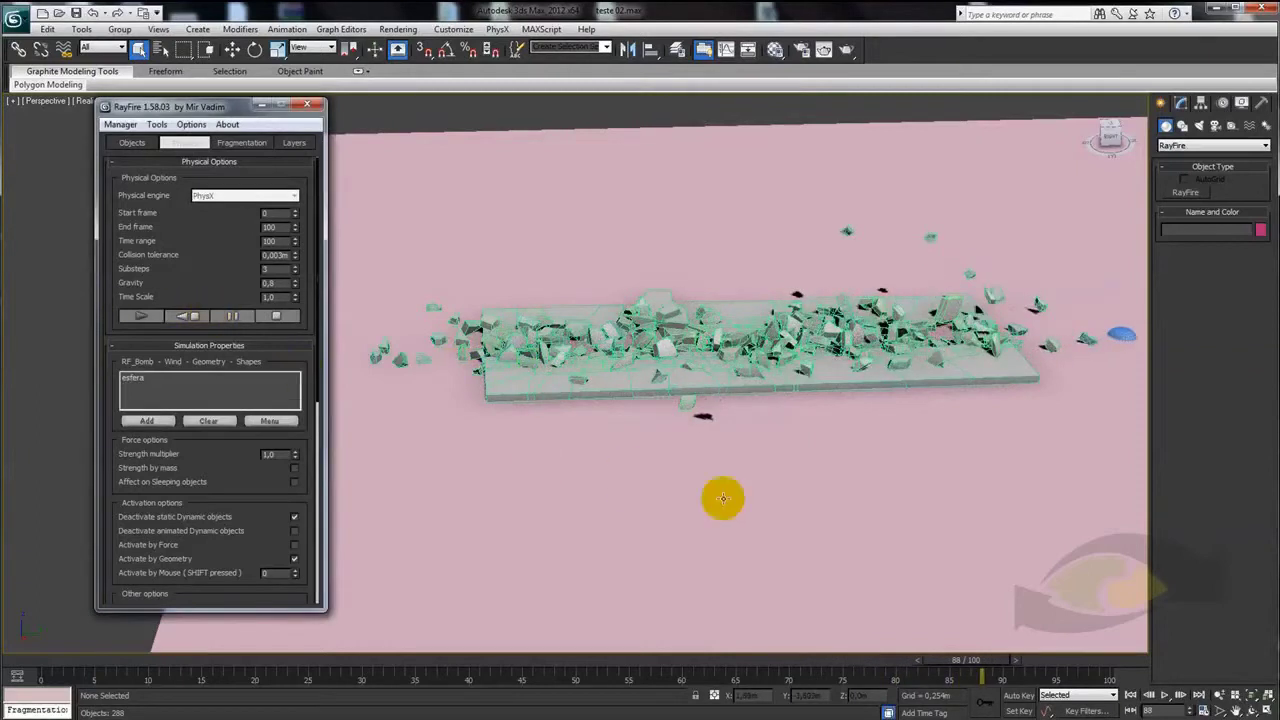
pyautogui.moveTo(829, 549)
pyautogui.keyDown('alt'); pyautogui.mouseDown(button='middle')
pyautogui.moveTo(809, 523)
pyautogui.moveTo(739, 513)
pyautogui.mouseUp(button='middle'); pyautogui.keyUp('alt')
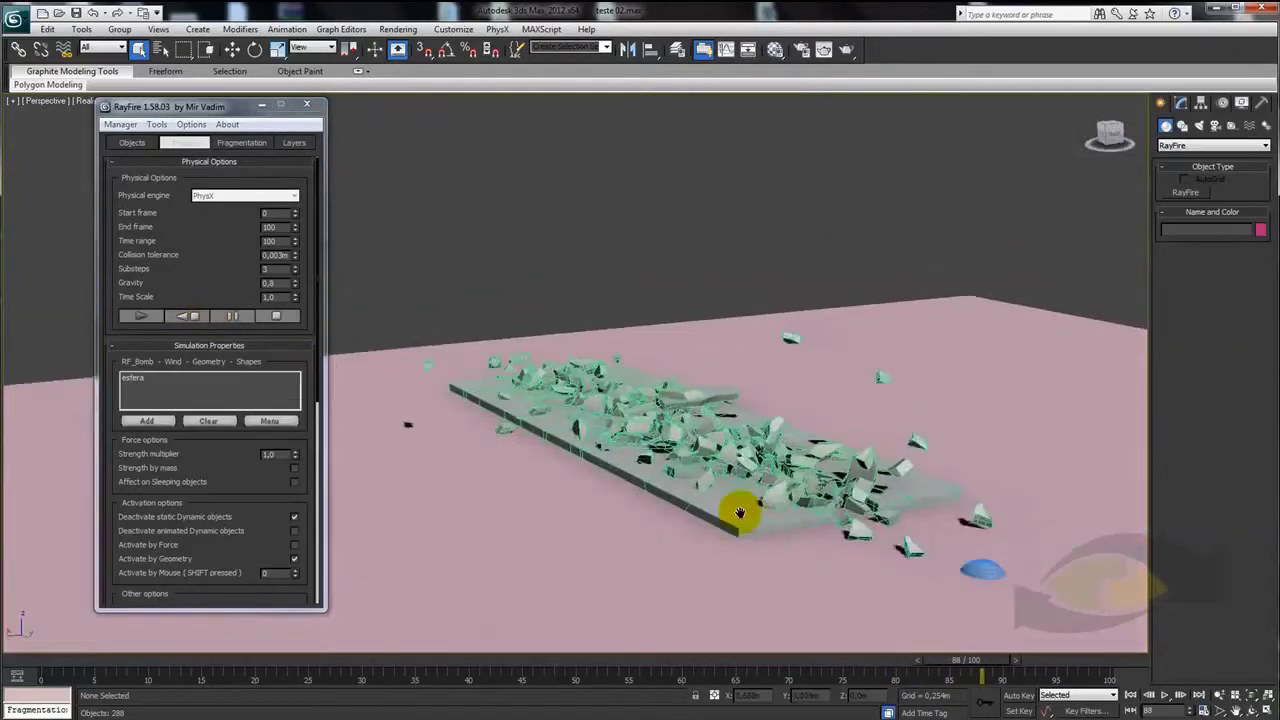
pyautogui.scroll(3, 739, 513)
# Scrub through frames 27, 18, 24, 37 and 73, orbiting toward a top-down view of the debris
pyautogui.moveTo(960, 663)
pyautogui.mouseDown()
pyautogui.moveTo(371, 654)
pyautogui.moveTo(293, 638)
pyautogui.moveTo(623, 609)
pyautogui.moveTo(876, 613)
pyautogui.moveTo(263, 611)
pyautogui.moveTo(447, 619)
pyautogui.moveTo(566, 609)
pyautogui.moveTo(246, 606)
pyautogui.mouseUp()
pyautogui.moveTo(507, 426)
pyautogui.mouseDown(button='middle')
pyautogui.moveTo(622, 456)
pyautogui.moveTo(663, 449)
pyautogui.moveTo(491, 429)
pyautogui.moveTo(507, 609)
pyautogui.mouseUp(button='middle')
pyautogui.moveTo(246, 669); pyautogui.dragTo(408, 663)
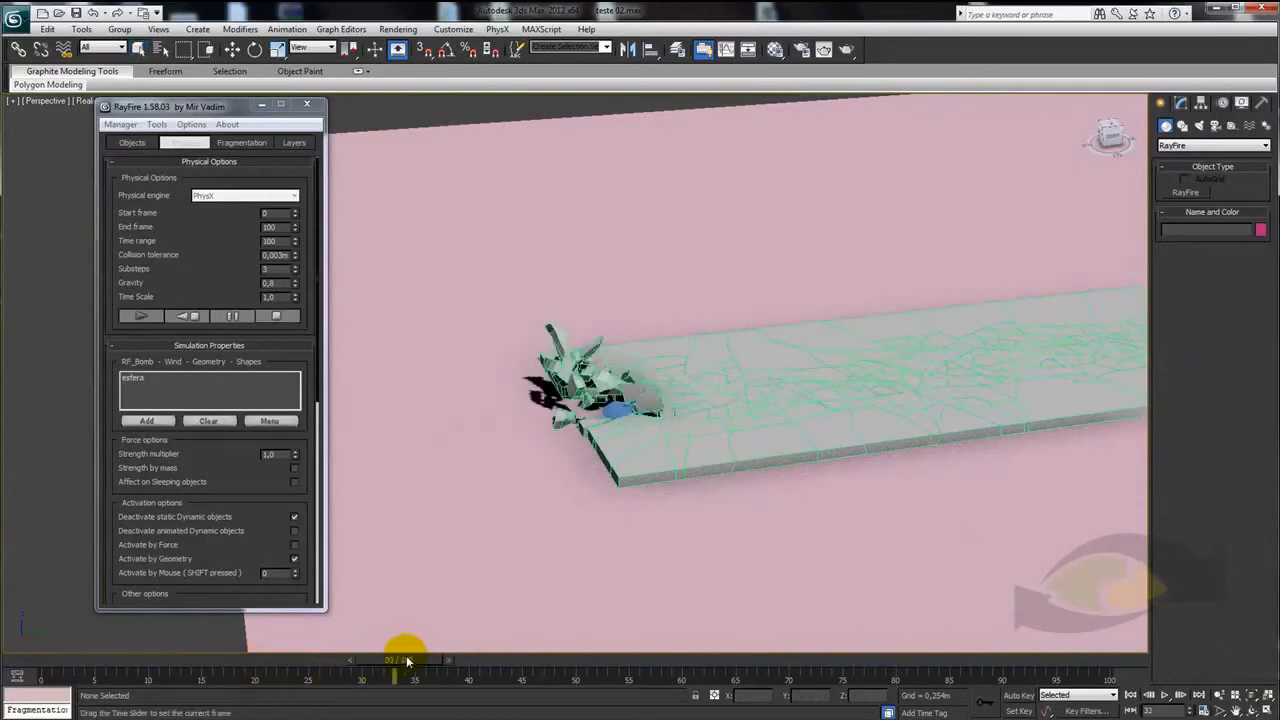
pyautogui.keyDown('alt'); pyautogui.moveTo(590, 380); pyautogui.dragTo(563, 460, button='middle'); pyautogui.keyUp('alt')
pyautogui.moveTo(405, 668); pyautogui.dragTo(820, 658)
pyautogui.keyDown('alt'); pyautogui.moveTo(903, 594); pyautogui.dragTo(1012, 345, button='middle'); pyautogui.keyUp('alt')
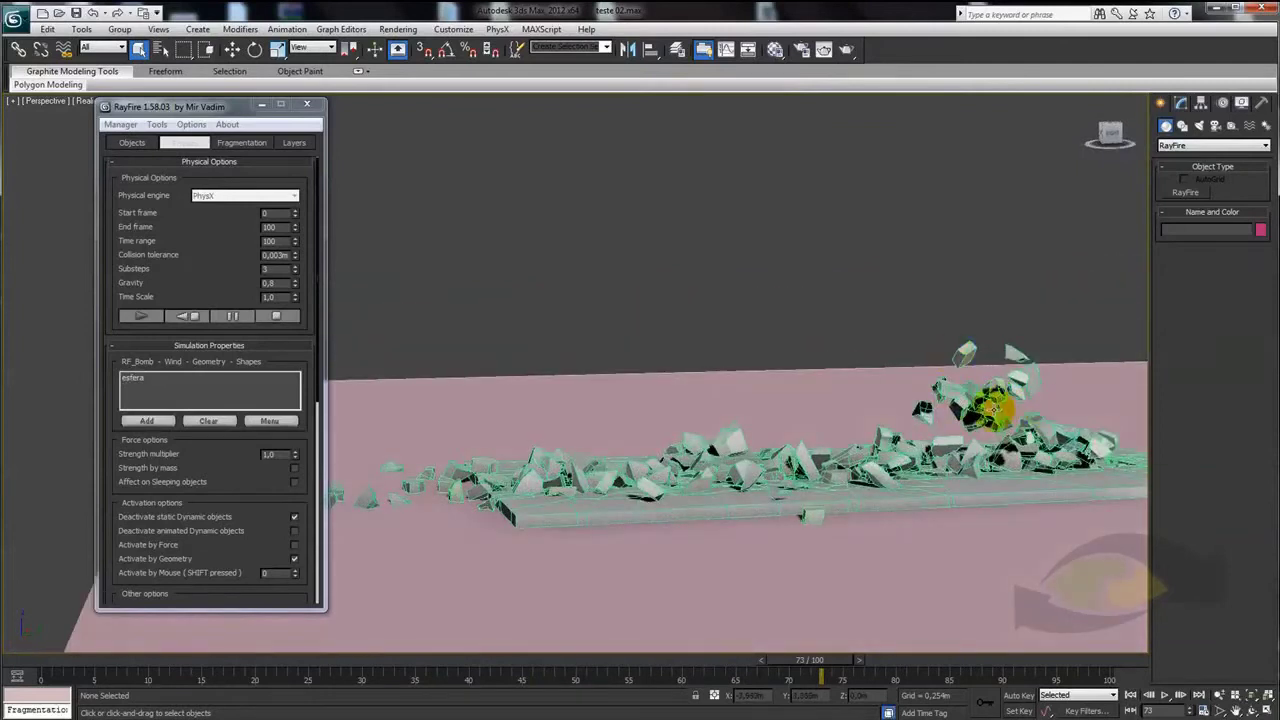
pyautogui.keyDown('alt'); pyautogui.moveTo(945, 391); pyautogui.dragTo(936, 430, button='middle'); pyautogui.keyUp('alt')
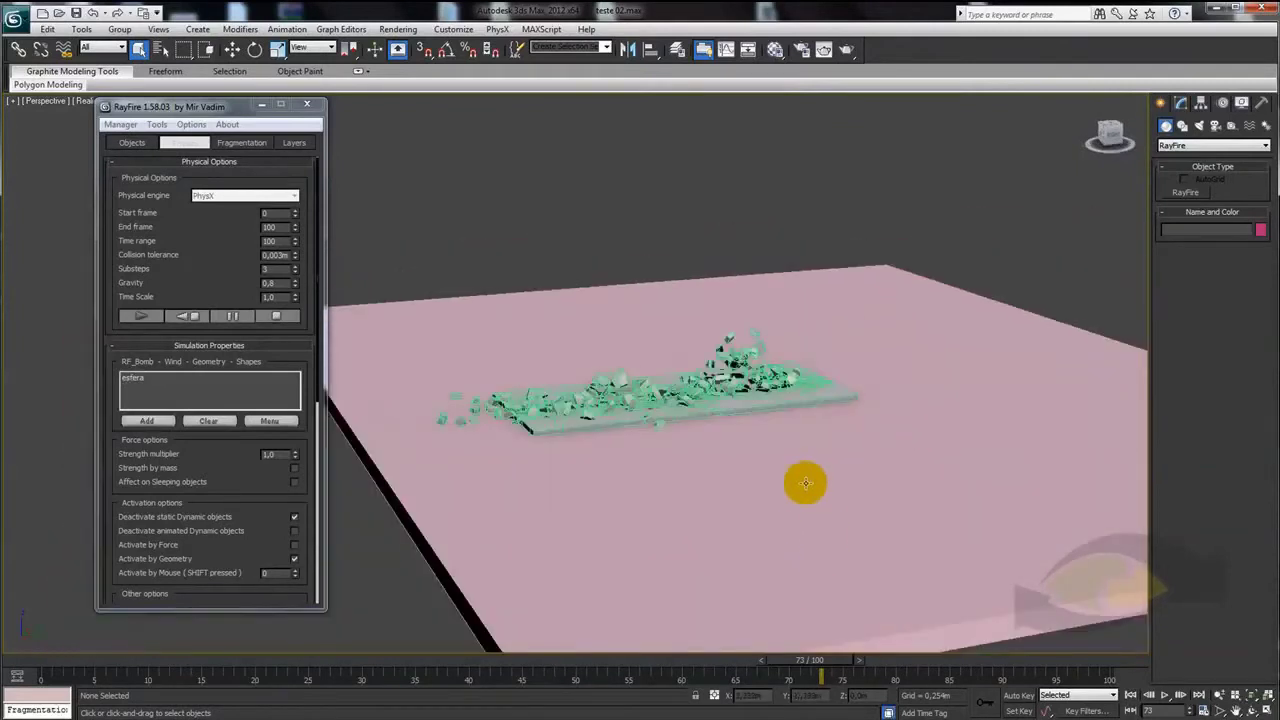
pyautogui.keyDown('alt'); pyautogui.moveTo(805, 483); pyautogui.dragTo(786, 506, button='middle'); pyautogui.keyUp('alt')
pyautogui.keyDown('alt'); pyautogui.moveTo(651, 443); pyautogui.dragTo(700, 443, button='middle'); pyautogui.keyUp('alt')
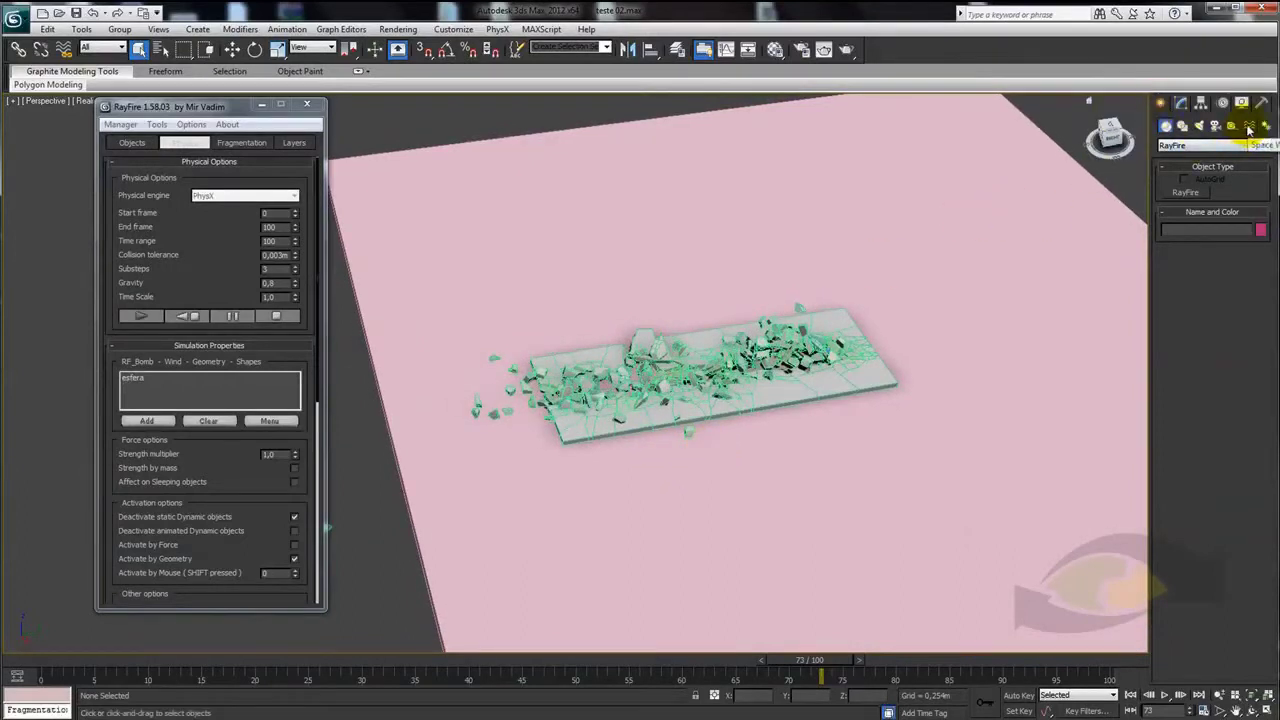
# Create a PBomb particle bomb at the slab's left end, at about frame 33
pyautogui.click(1249, 127)
pyautogui.click(1190, 228)
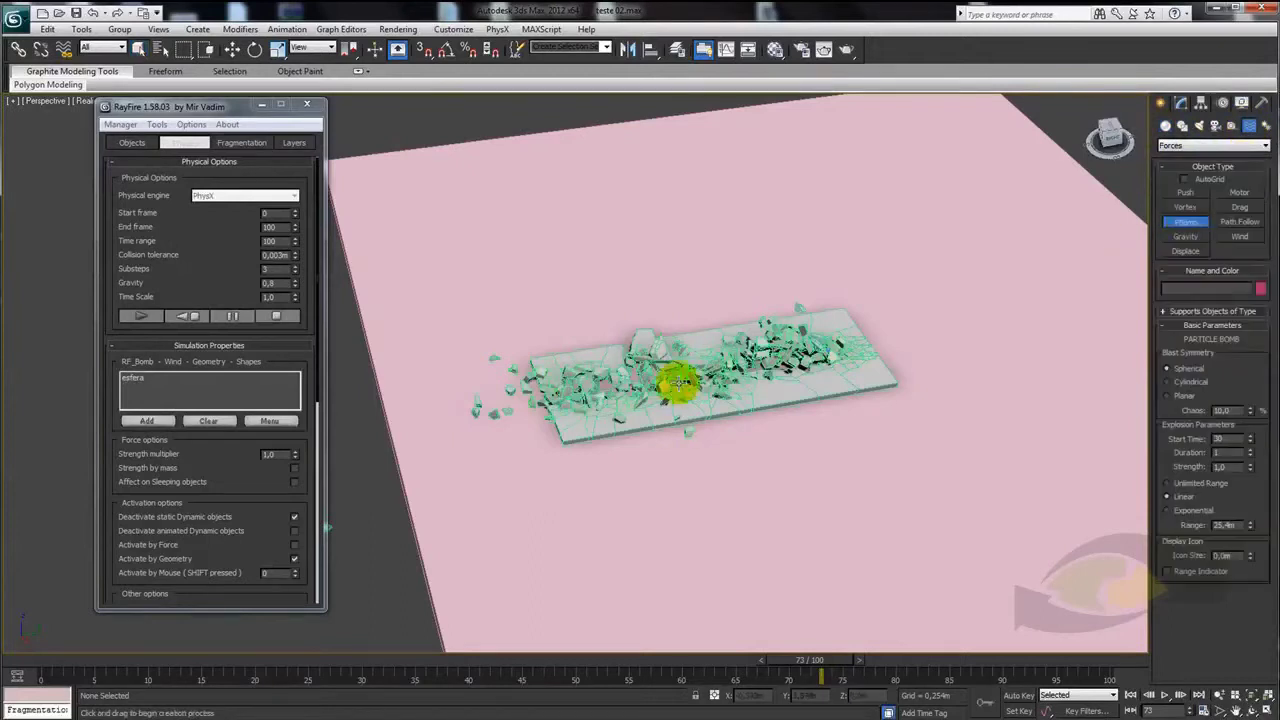
pyautogui.moveTo(679, 382)
pyautogui.keyDown('alt'); pyautogui.mouseDown(button='middle')
pyautogui.moveTo(517, 429)
pyautogui.moveTo(811, 636)
pyautogui.mouseUp(button='middle'); pyautogui.keyUp('alt')
pyautogui.moveTo(811, 636)
pyautogui.mouseDown()
pyautogui.moveTo(749, 657)
pyautogui.moveTo(514, 651)
pyautogui.moveTo(437, 634)
pyautogui.moveTo(370, 656)
pyautogui.mouseUp()
pyautogui.scroll(-2, 548, 478)
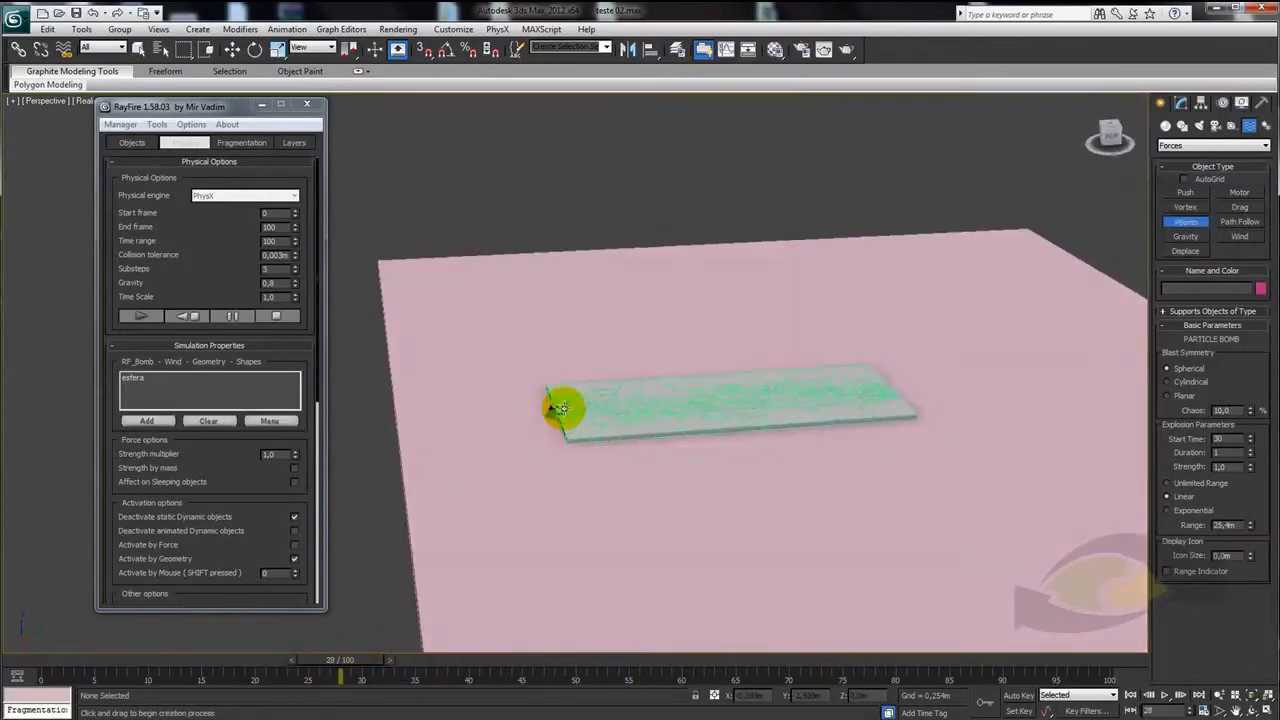
pyautogui.scroll(3, 557, 406)
pyautogui.scroll(2, 514, 457)
pyautogui.moveTo(505, 470)
pyautogui.keyDown('alt'); pyautogui.mouseDown(button='middle')
pyautogui.moveTo(532, 471)
pyautogui.moveTo(532, 294)
pyautogui.mouseUp(button='middle'); pyautogui.keyUp('alt')
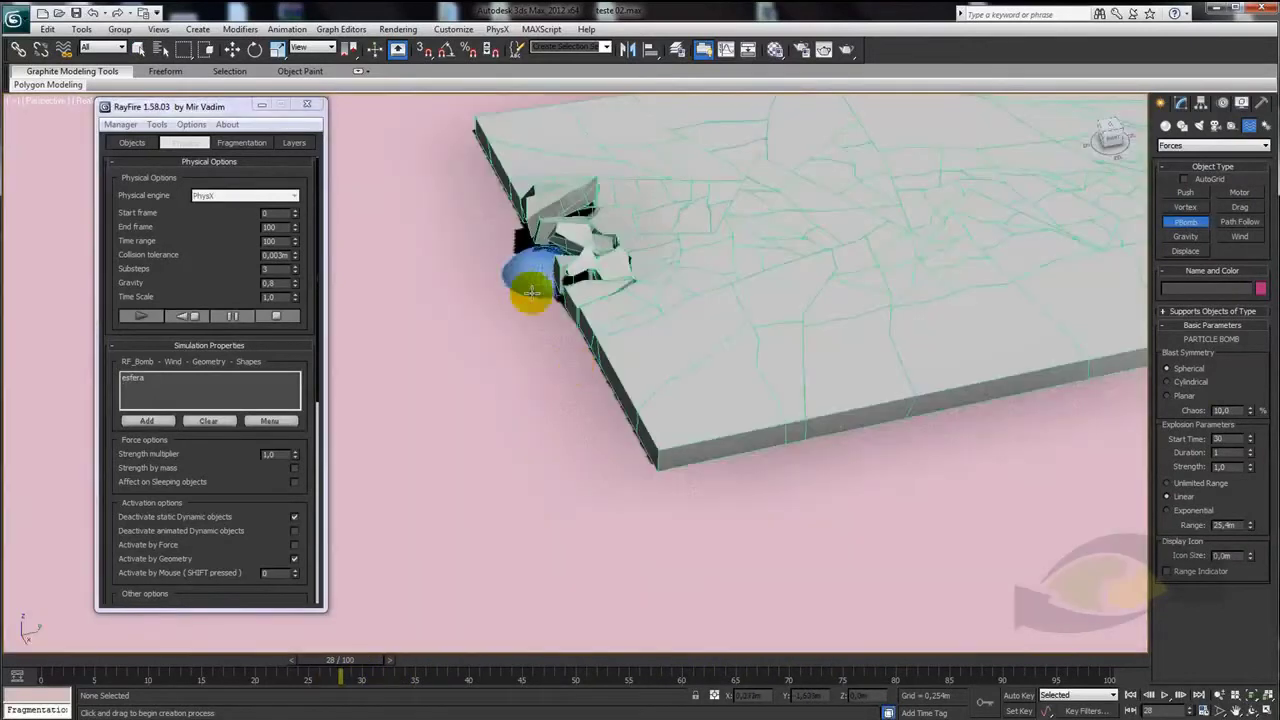
pyautogui.moveTo(536, 300); pyautogui.dragTo(563, 363)
# Lower PBomb001 slightly beside the slab's near end and check its placement from above
pyautogui.moveTo(563, 363)
pyautogui.keyDown('alt'); pyautogui.mouseDown(button='middle')
pyautogui.moveTo(577, 347)
pyautogui.moveTo(571, 300)
pyautogui.moveTo(549, 258)
pyautogui.mouseUp(button='middle'); pyautogui.keyUp('alt')
pyautogui.press('w')
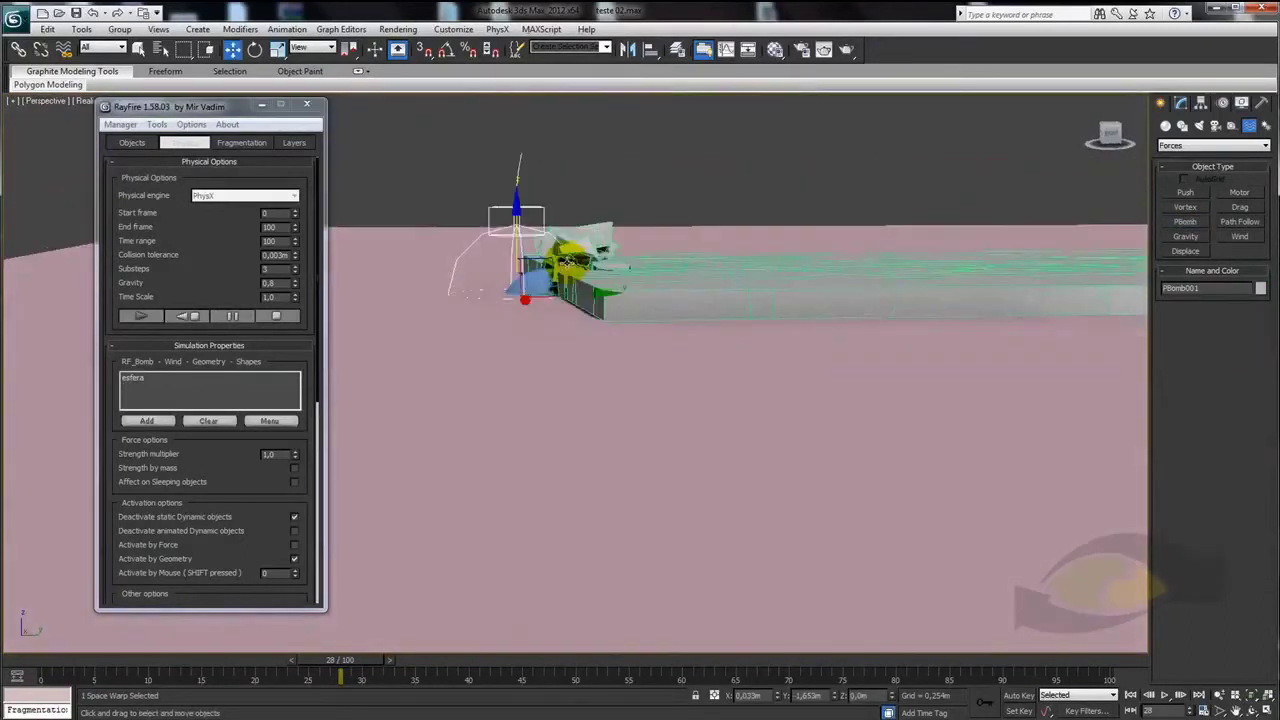
pyautogui.moveTo(549, 258); pyautogui.dragTo(541, 293)
pyautogui.keyDown('alt'); pyautogui.moveTo(541, 293); pyautogui.dragTo(571, 300, button='middle'); pyautogui.keyUp('alt')
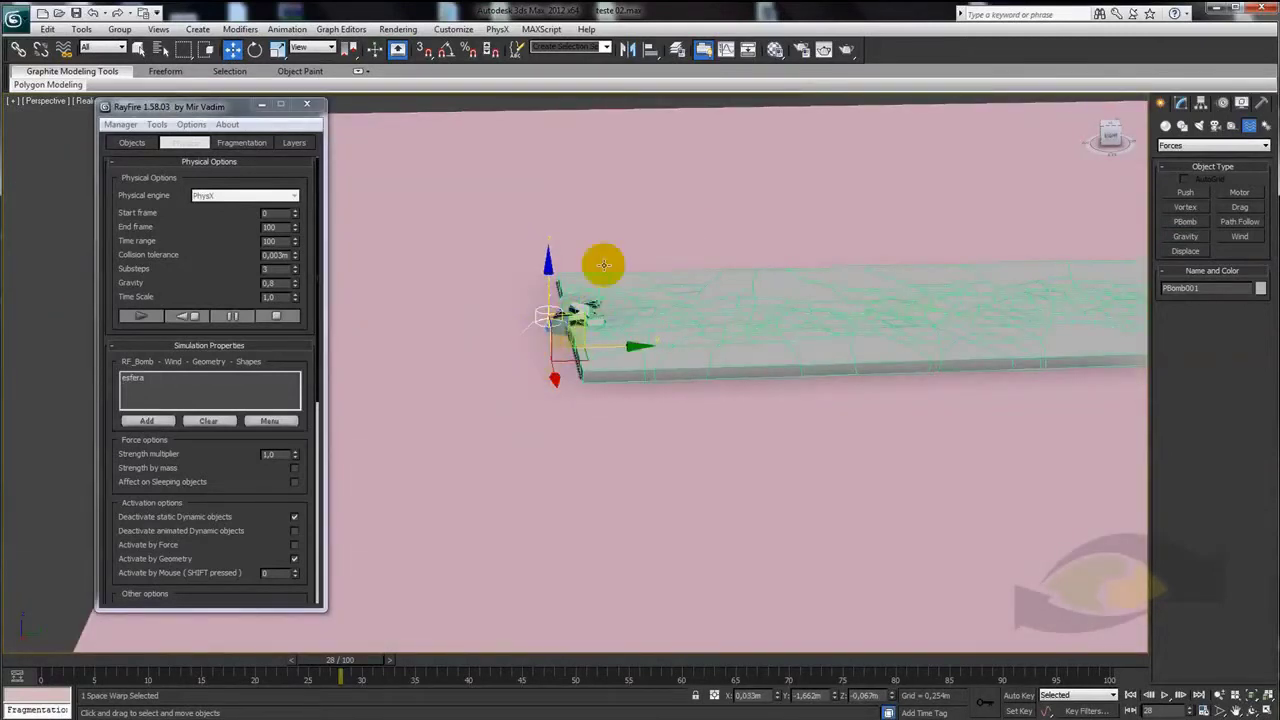
pyautogui.moveTo(777, 189)
pyautogui.keyDown('alt'); pyautogui.mouseDown(button='middle')
pyautogui.moveTo(720, 283)
pyautogui.moveTo(771, 360)
pyautogui.moveTo(709, 432)
pyautogui.moveTo(686, 437)
pyautogui.moveTo(448, 345)
pyautogui.mouseUp(button='middle'); pyautogui.keyUp('alt')
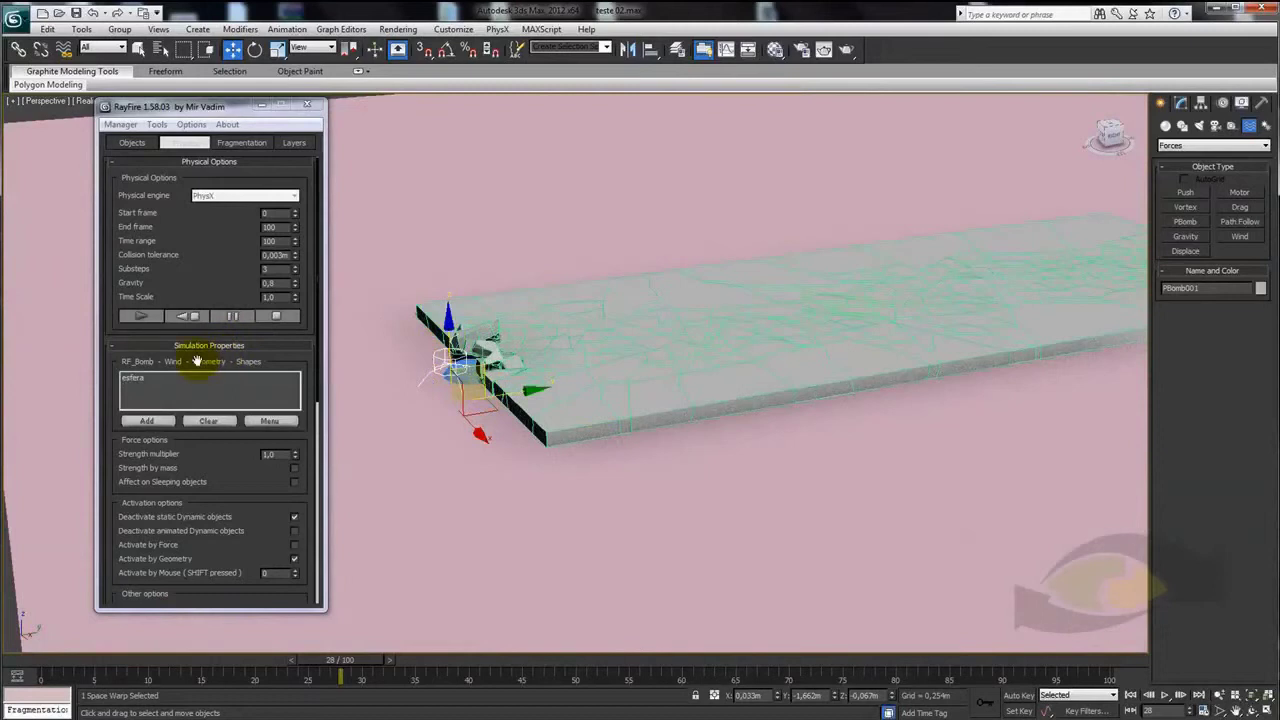
pyautogui.moveTo(198, 361); pyautogui.dragTo(200, 303)
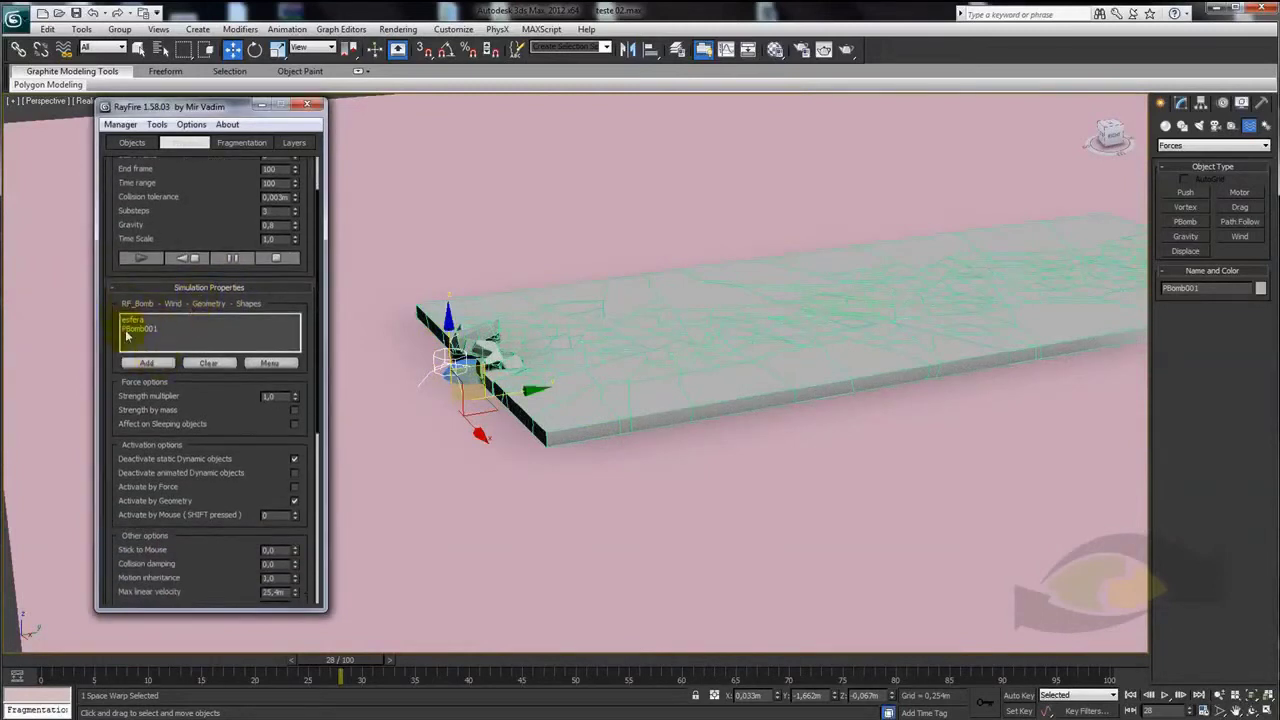
# Rewind to frame 23 and reset the RayFire simulation
pyautogui.moveTo(694, 389)
pyautogui.keyDown('alt'); pyautogui.mouseDown(button='middle')
pyautogui.moveTo(714, 371)
pyautogui.moveTo(488, 484)
pyautogui.mouseUp(button='middle'); pyautogui.keyUp('alt')
pyautogui.moveTo(355, 661); pyautogui.dragTo(287, 661)
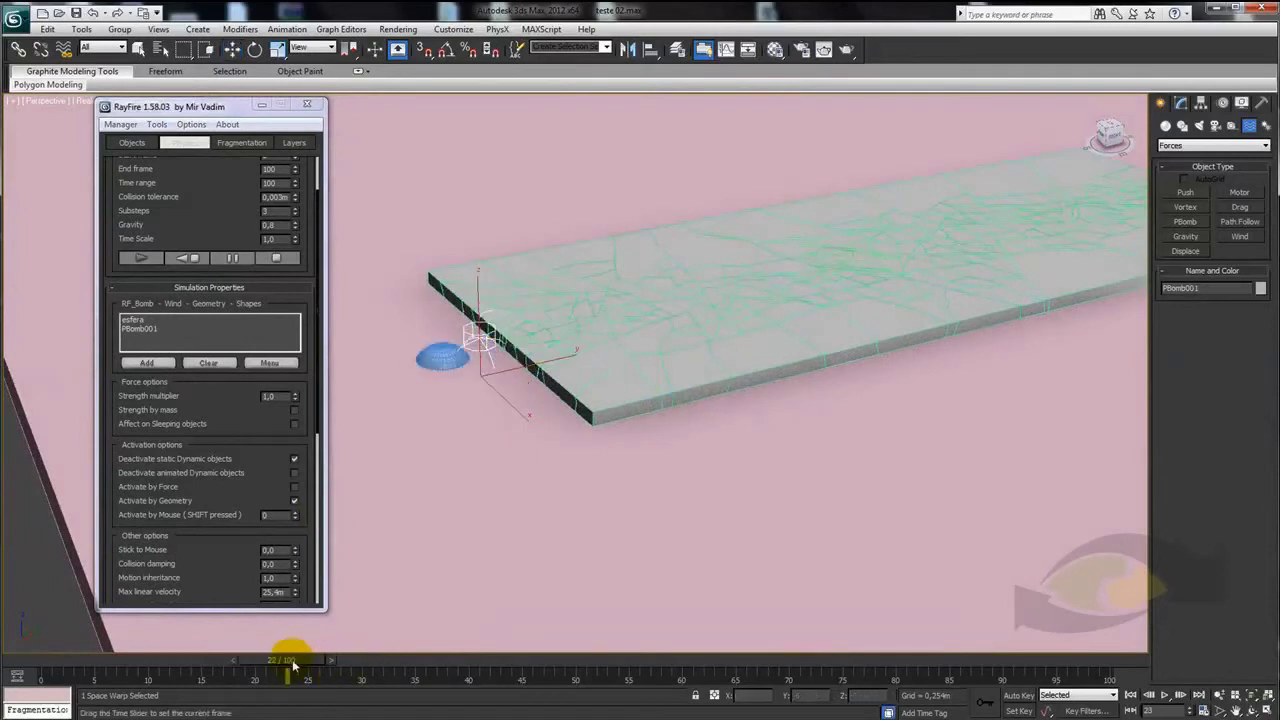
pyautogui.scroll(-5, 614, 514)
pyautogui.scroll(1, 538, 443)
pyautogui.keyDown('alt'); pyautogui.moveTo(538, 443); pyautogui.dragTo(362, 391, button='middle'); pyautogui.keyUp('alt')
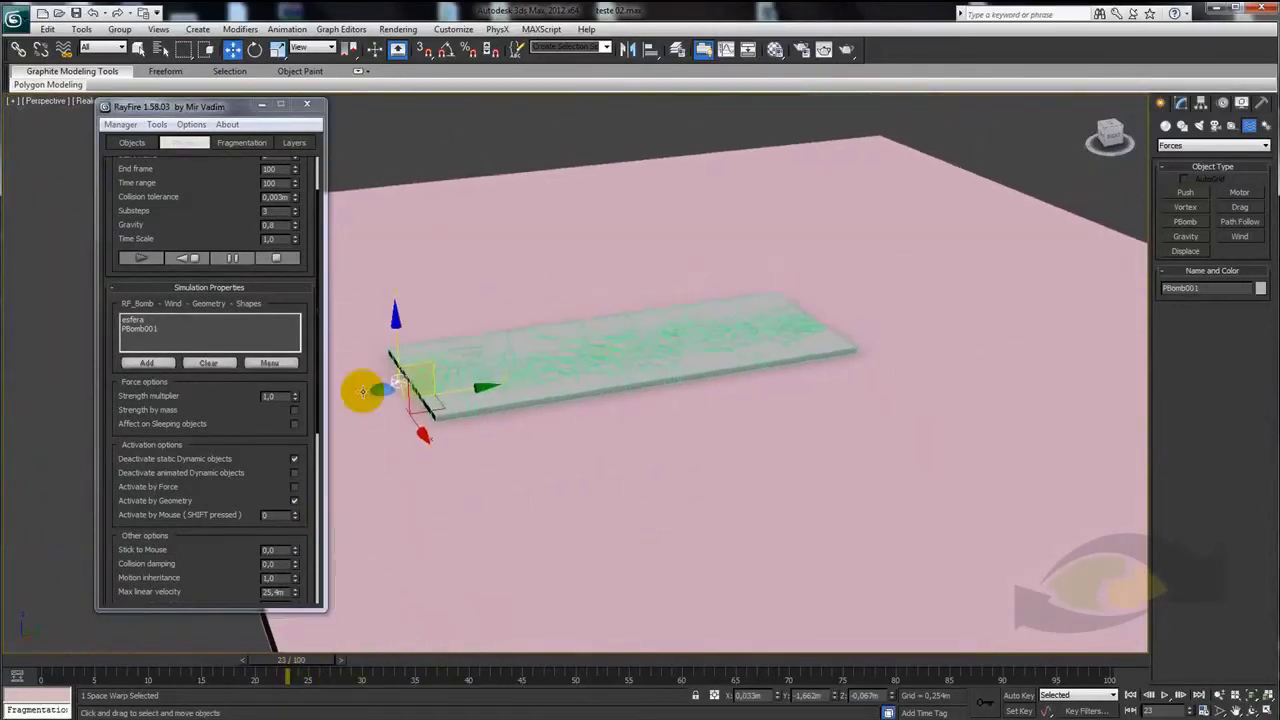
pyautogui.click(204, 264)
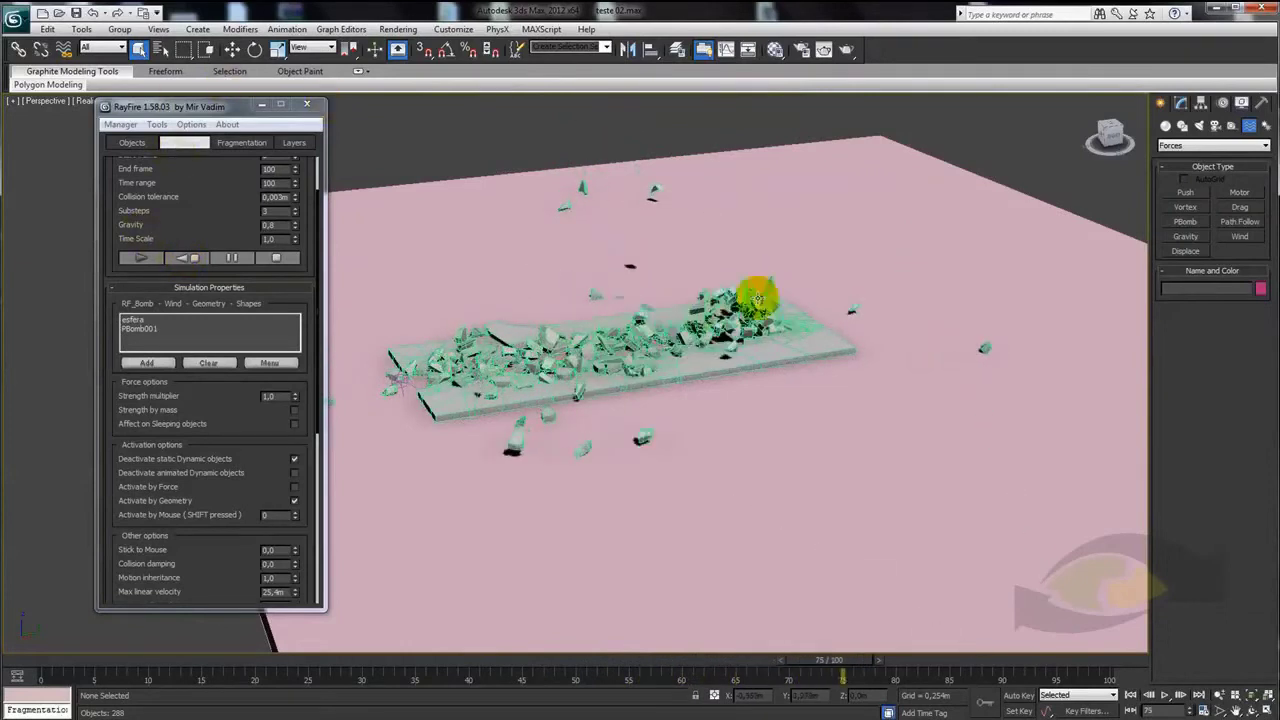
# Preview the PBomb blast, reset the slab to whole, and rewind to an early frame
pyautogui.click(188, 258)
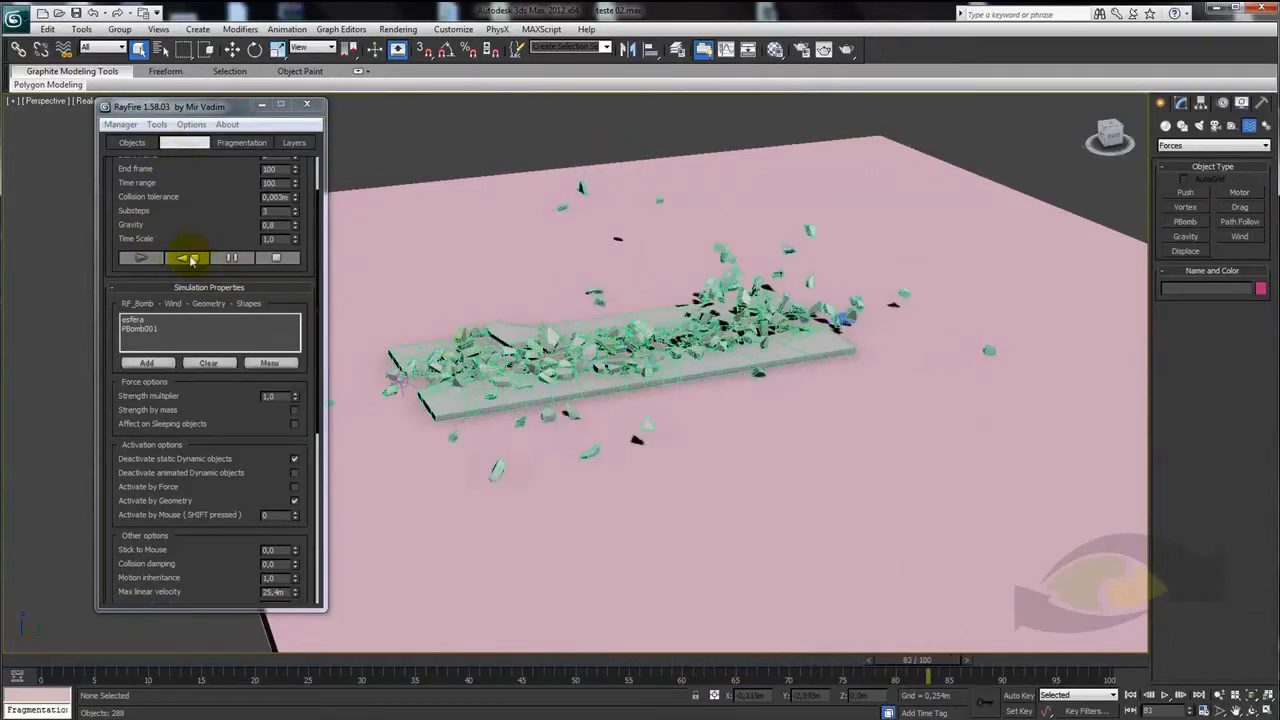
pyautogui.click(508, 366)
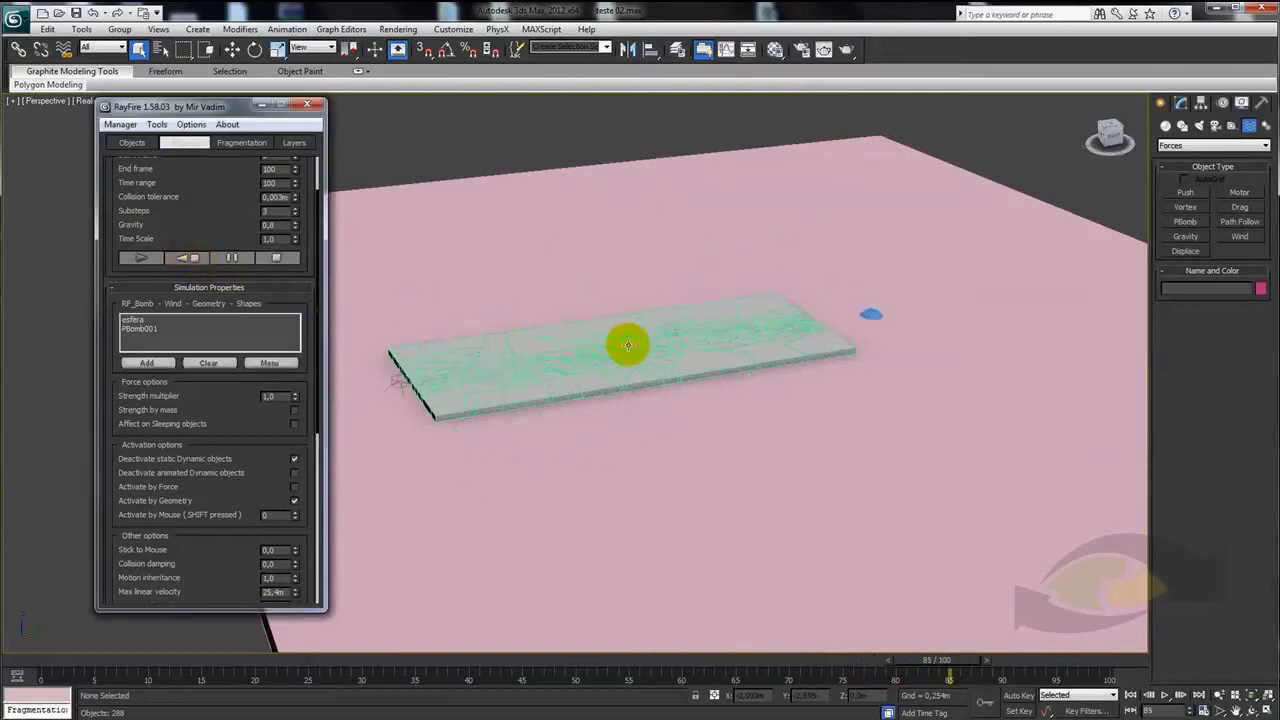
pyautogui.moveTo(627, 345); pyautogui.dragTo(668, 349, button='middle')
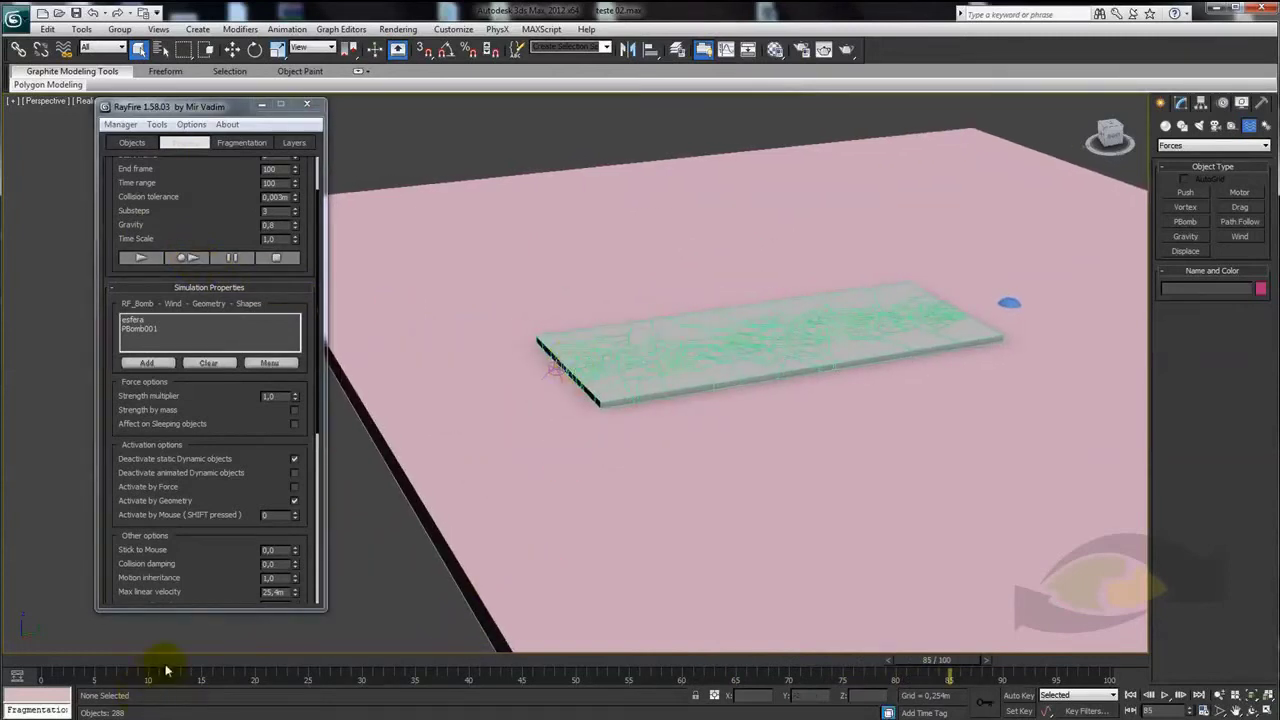
pyautogui.moveTo(167, 664); pyautogui.dragTo(78, 657)
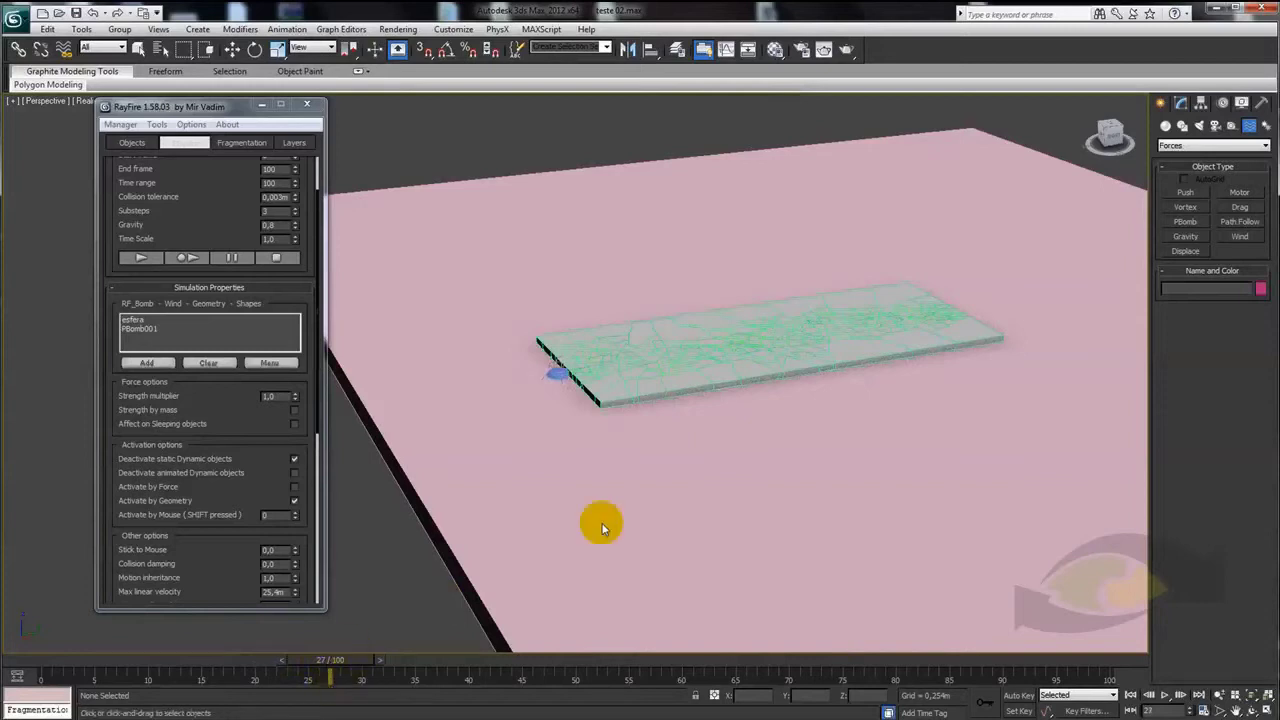
# Select PBomb001 and bring up its parameters in the Modify panel
pyautogui.scroll(5, 601, 528)
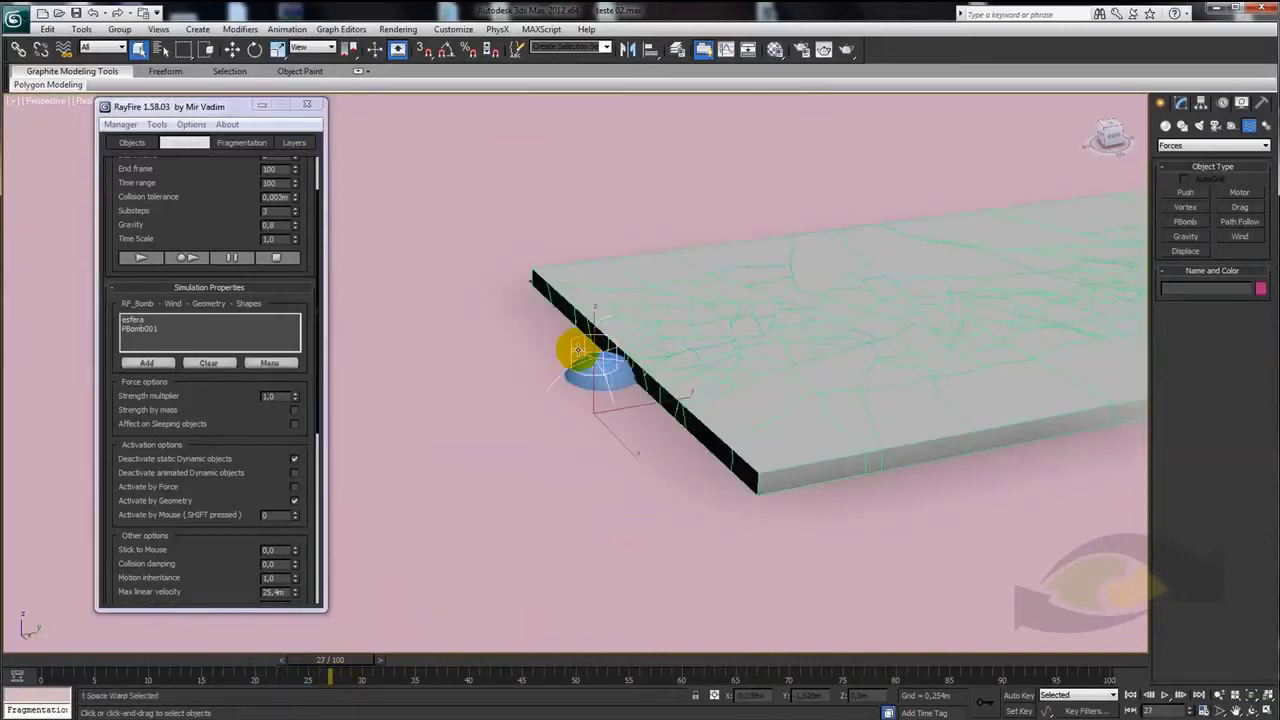
pyautogui.keyDown('alt'); pyautogui.moveTo(733, 450); pyautogui.dragTo(629, 503, button='middle'); pyautogui.keyUp('alt')
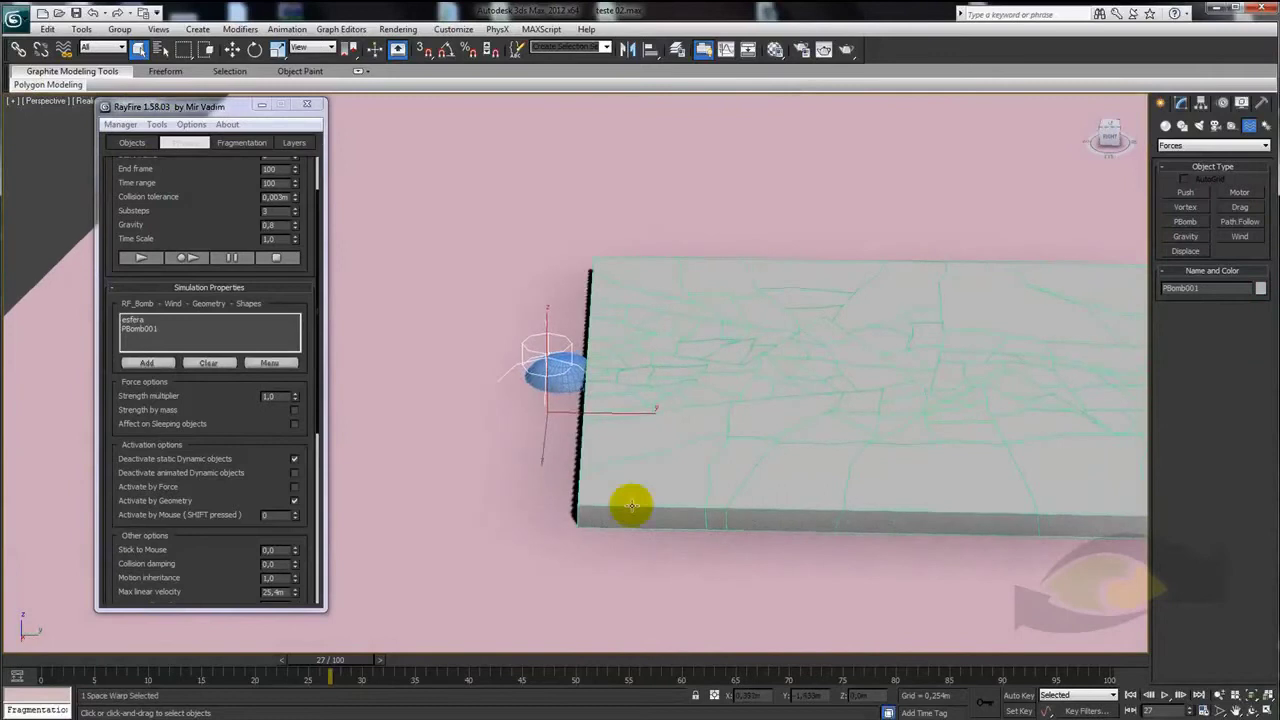
pyautogui.moveTo(423, 651)
pyautogui.keyDown('alt'); pyautogui.mouseDown(button='middle')
pyautogui.moveTo(566, 577)
pyautogui.moveTo(594, 517)
pyautogui.mouseUp(button='middle'); pyautogui.keyUp('alt')
pyautogui.click(1183, 103)
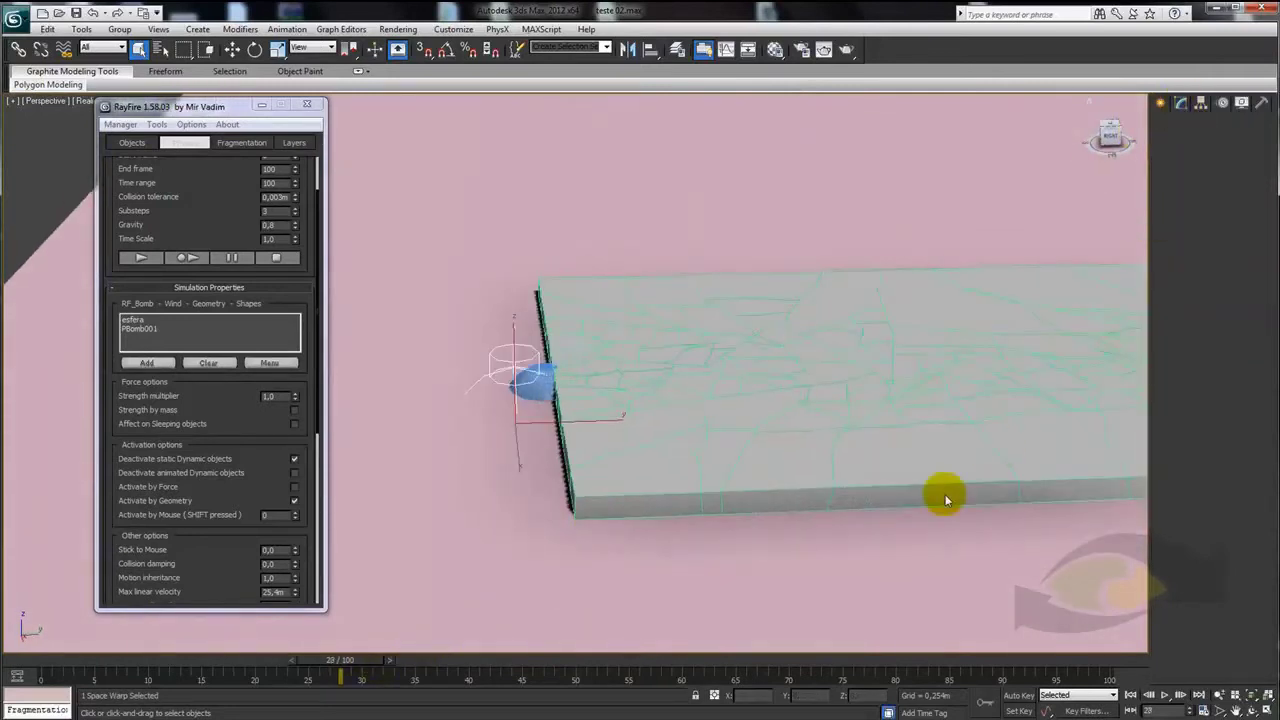
pyautogui.scroll(-2, 874, 449)
pyautogui.scroll(-3, 857, 437)
pyautogui.scroll(-2, 849, 437)
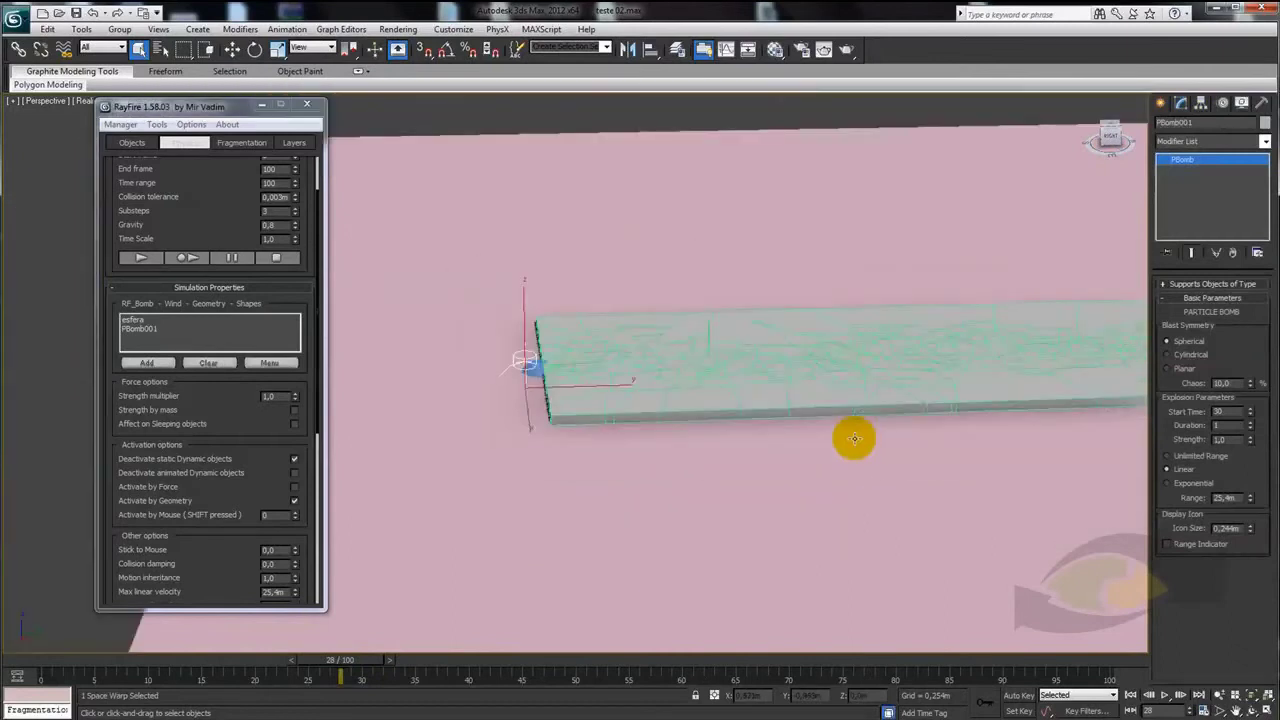
pyautogui.scroll(-3, 796, 441)
pyautogui.scroll(-2, 790, 438)
pyautogui.scroll(-2, 775, 436)
pyautogui.scroll(-3, 790, 445)
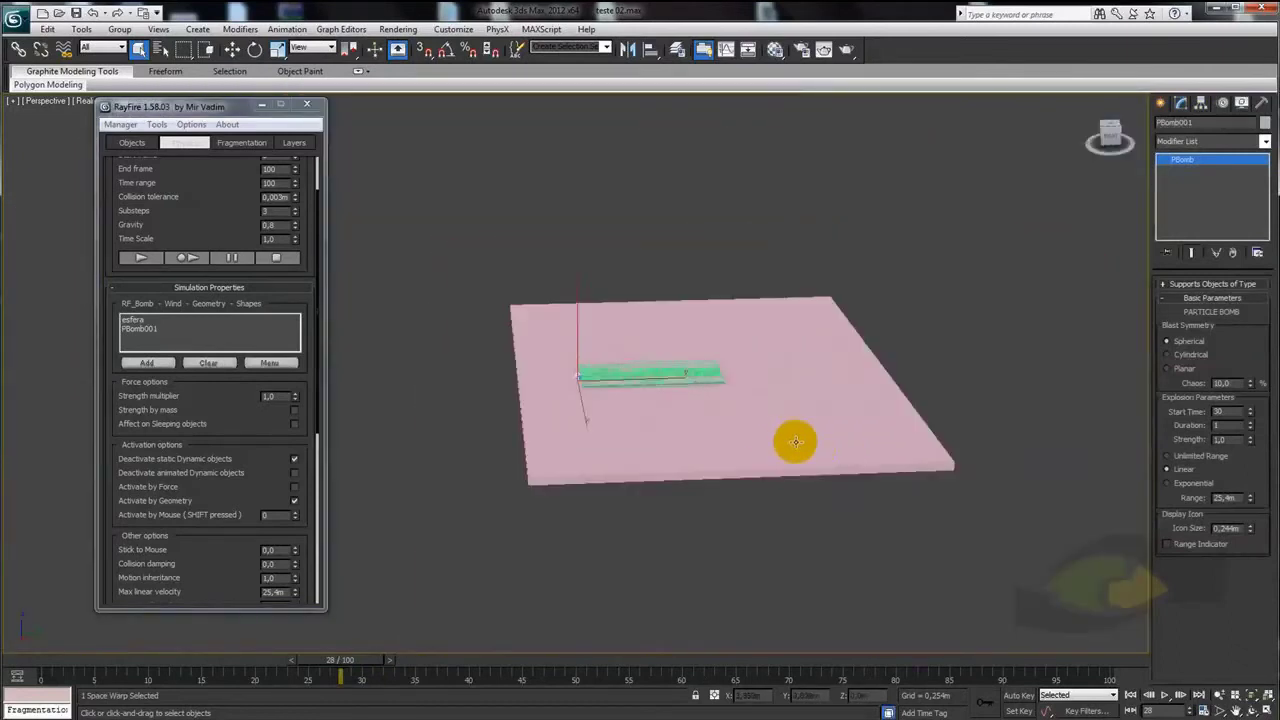
# Shrink PBomb001's blast Range from 25.4m to 0.876m with the range indicator shown
pyautogui.moveTo(729, 429); pyautogui.dragTo(737, 436, button='middle')
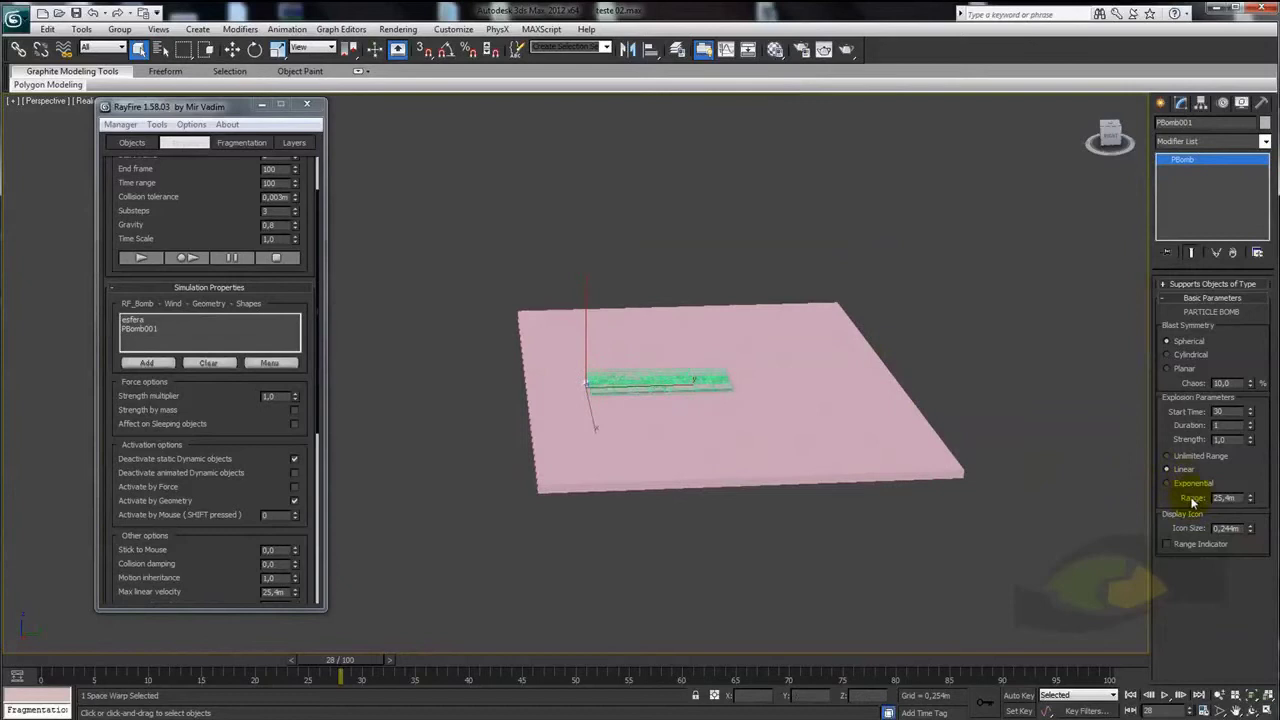
pyautogui.scroll(-1, 900, 420)
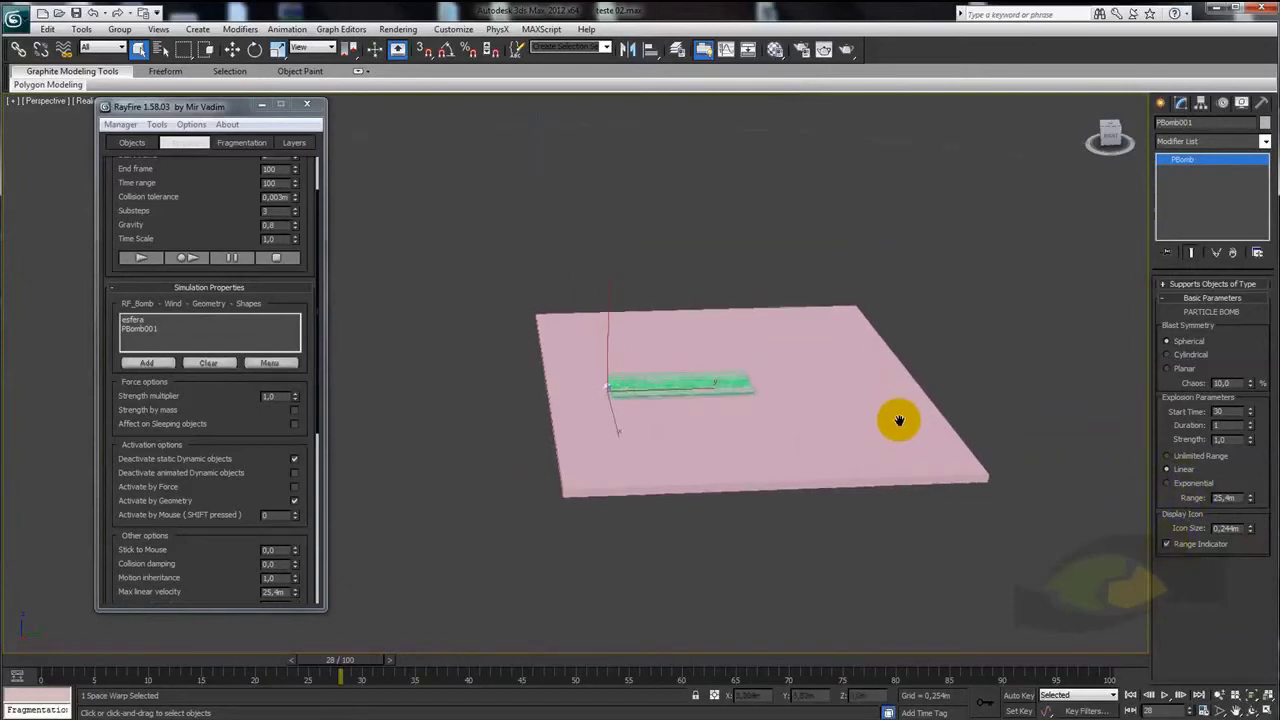
pyautogui.scroll(-3, 966, 443)
pyautogui.scroll(-2, 849, 429)
pyautogui.scroll(-2, 1003, 449)
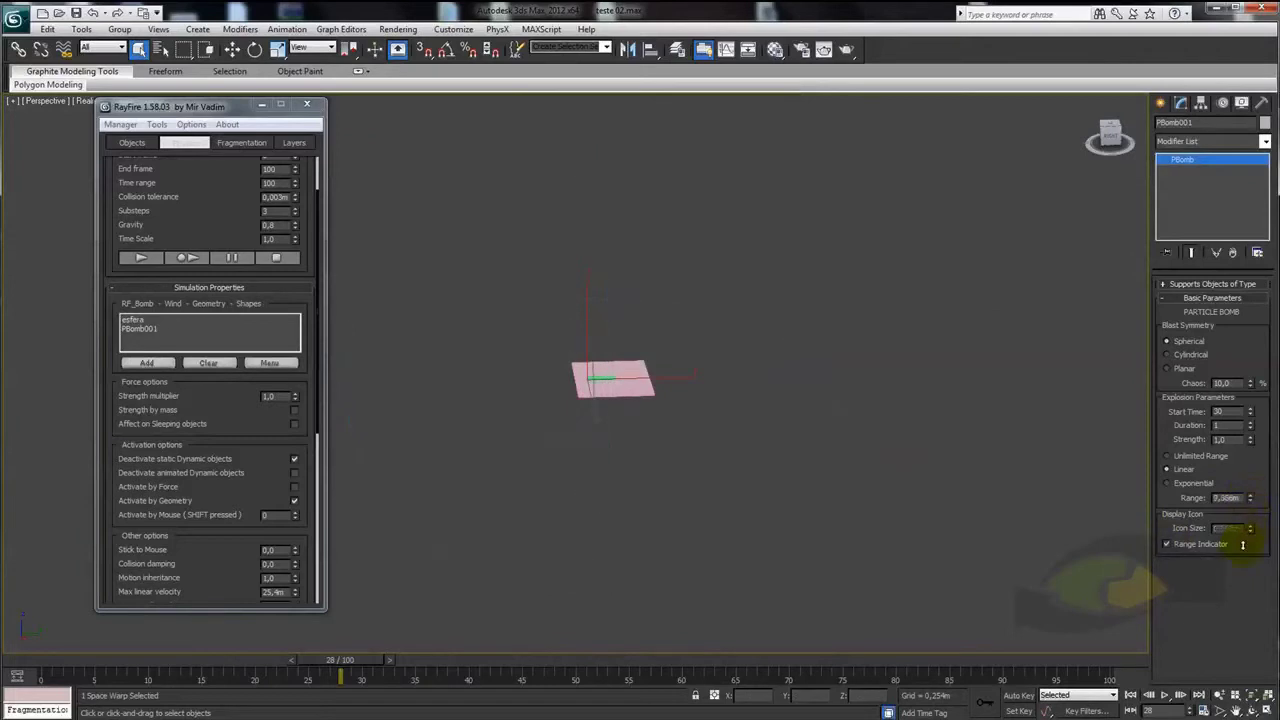
pyautogui.scroll(4, 900, 450)
pyautogui.scroll(2, 891, 451)
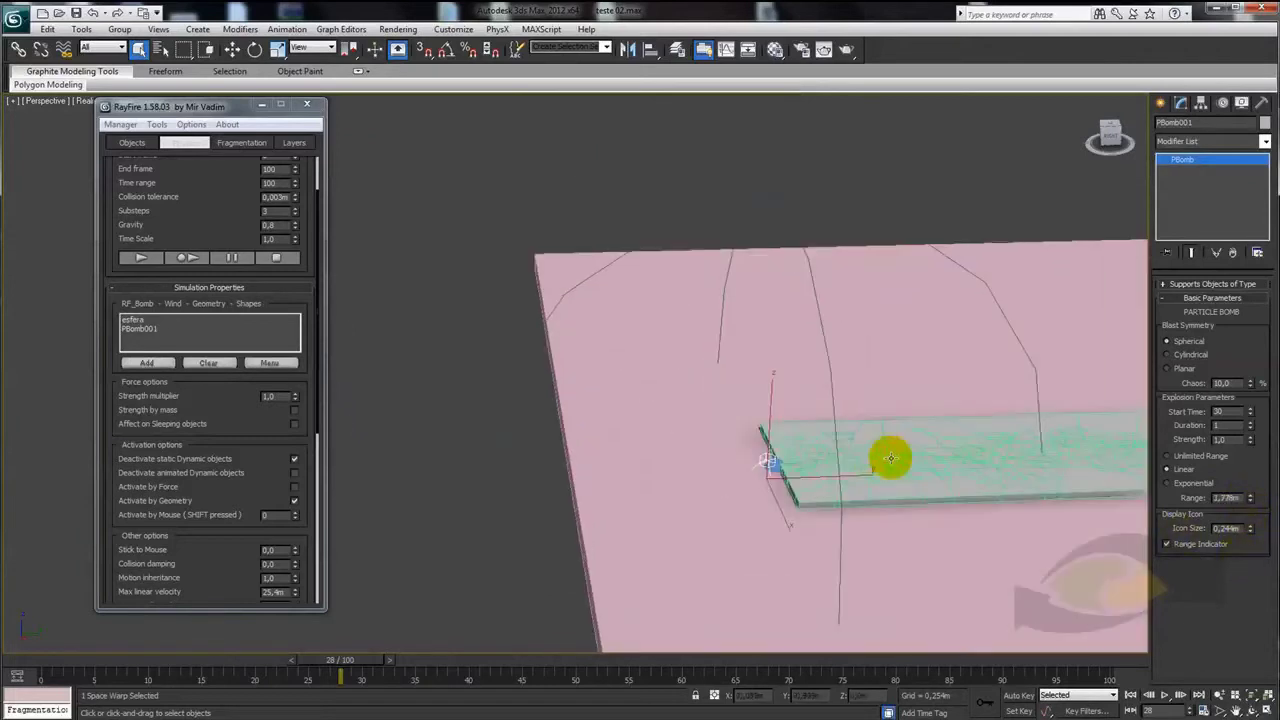
pyautogui.scroll(2, 891, 451)
pyautogui.moveTo(1252, 500); pyautogui.dragTo(1251, 532)
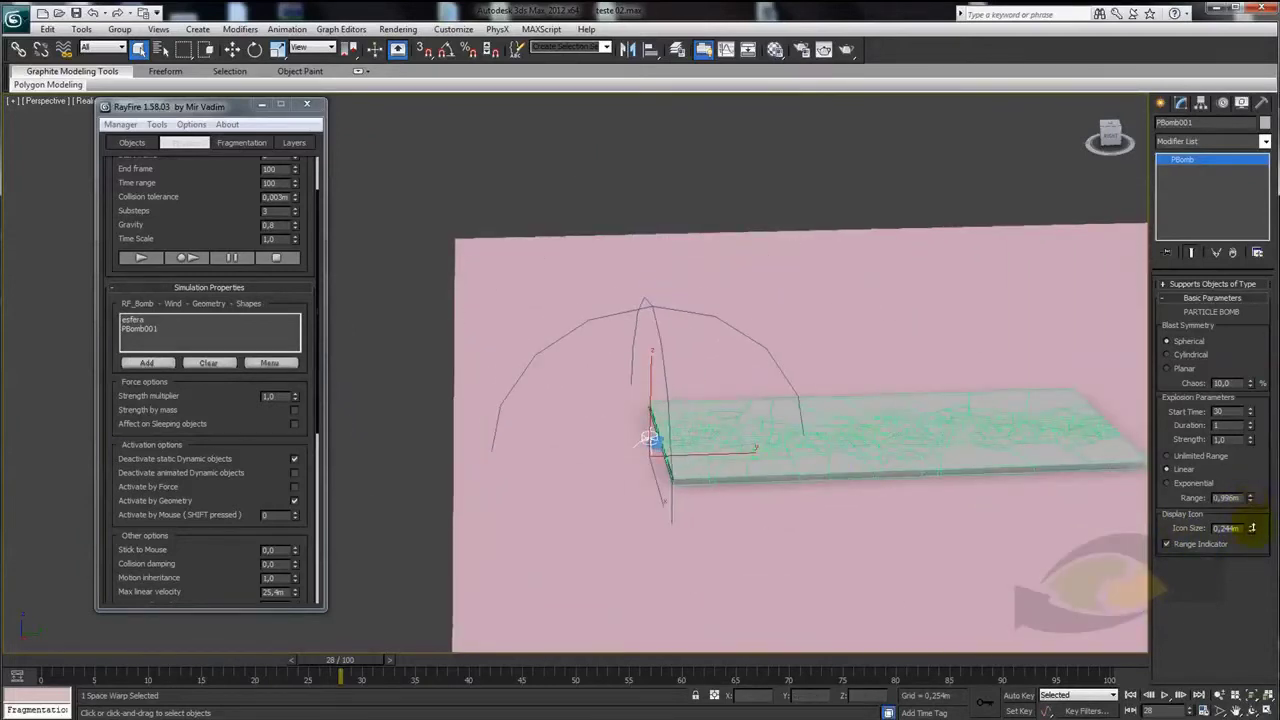
pyautogui.scroll(1, 882, 460)
pyautogui.scroll(2, 834, 414)
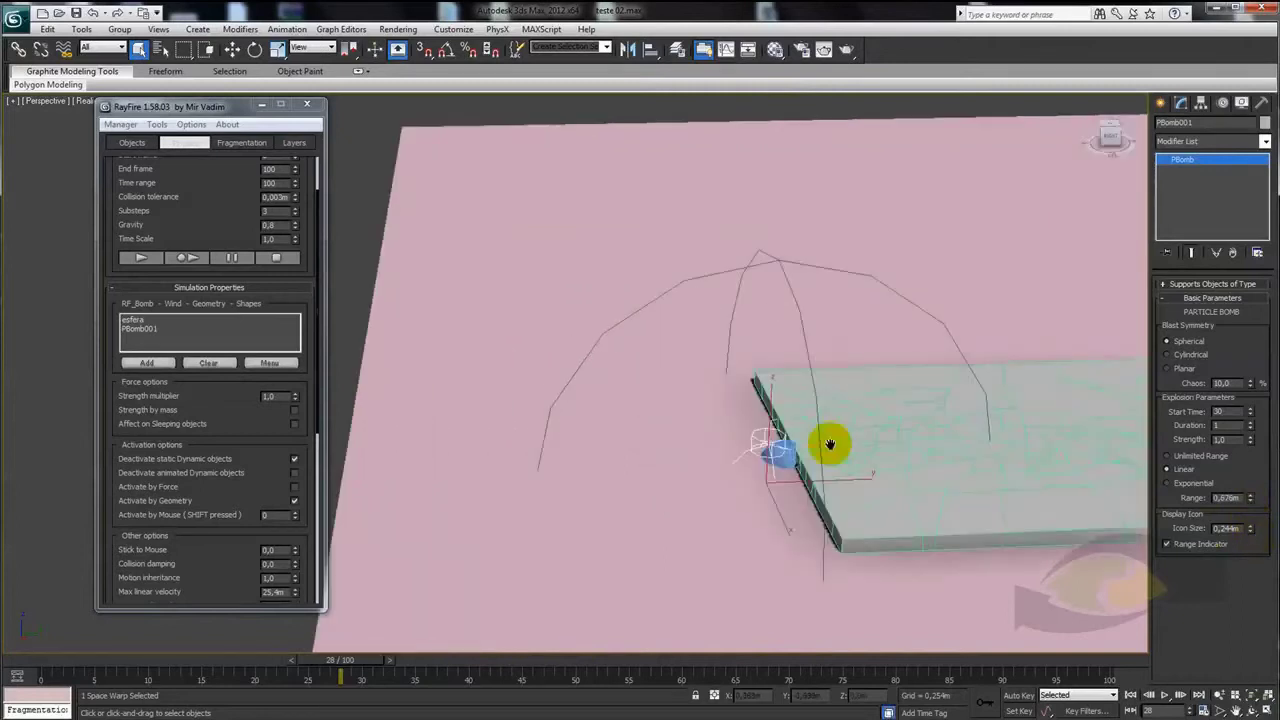
pyautogui.scroll(2, 829, 443)
pyautogui.moveTo(649, 352); pyautogui.dragTo(562, 378, button='middle')
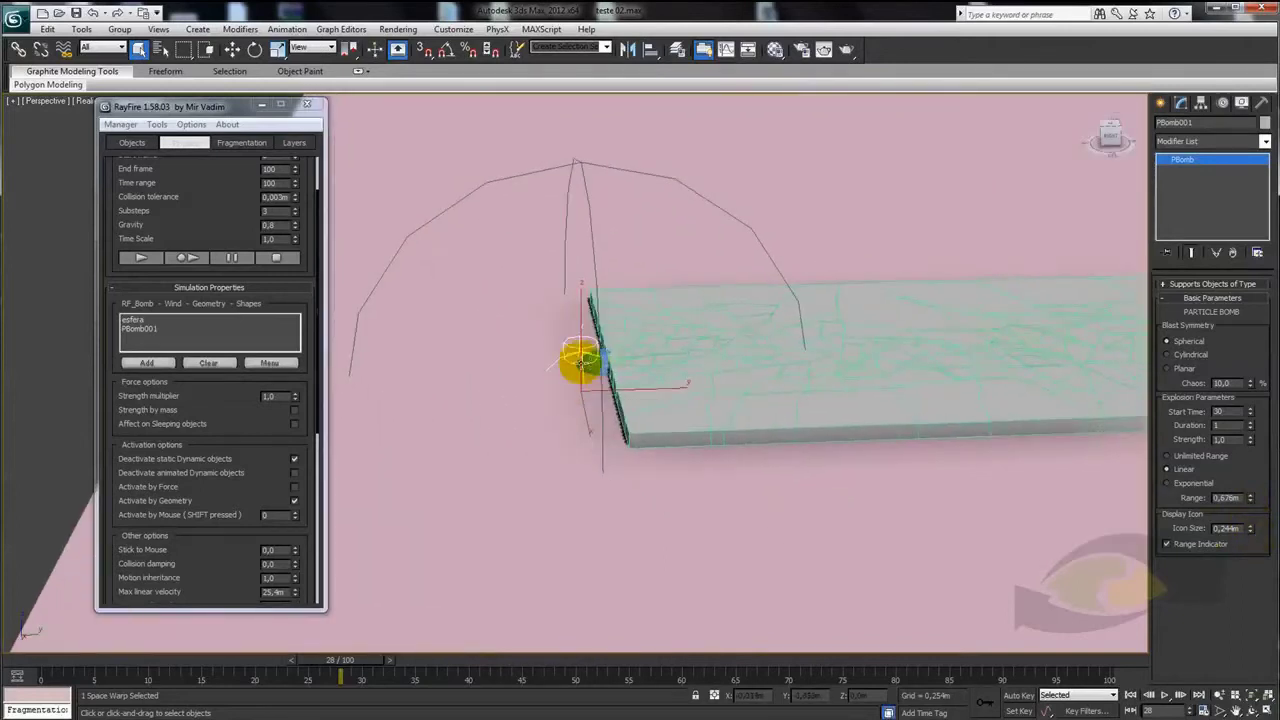
# With Auto Key on, key PBomb001's Strength at 0 with a brief burst near frame 28
pyautogui.click(1019, 696)
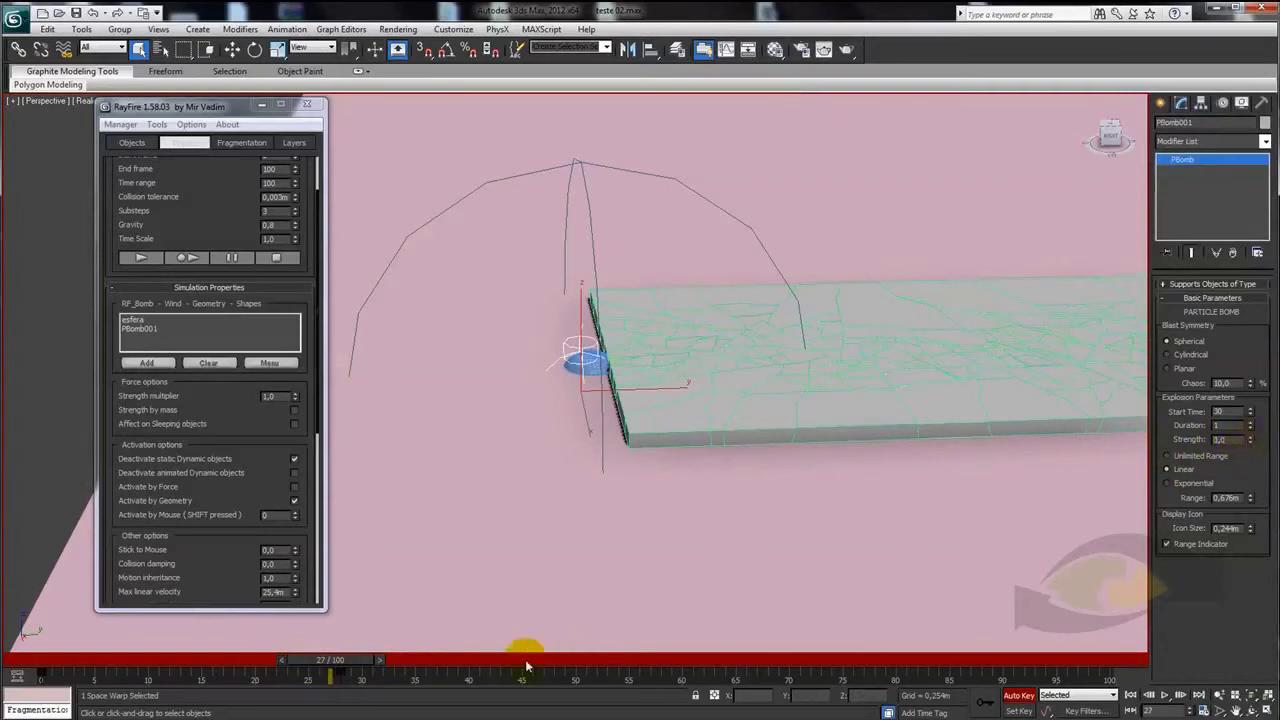
pyautogui.moveTo(224, 655); pyautogui.dragTo(30, 655)
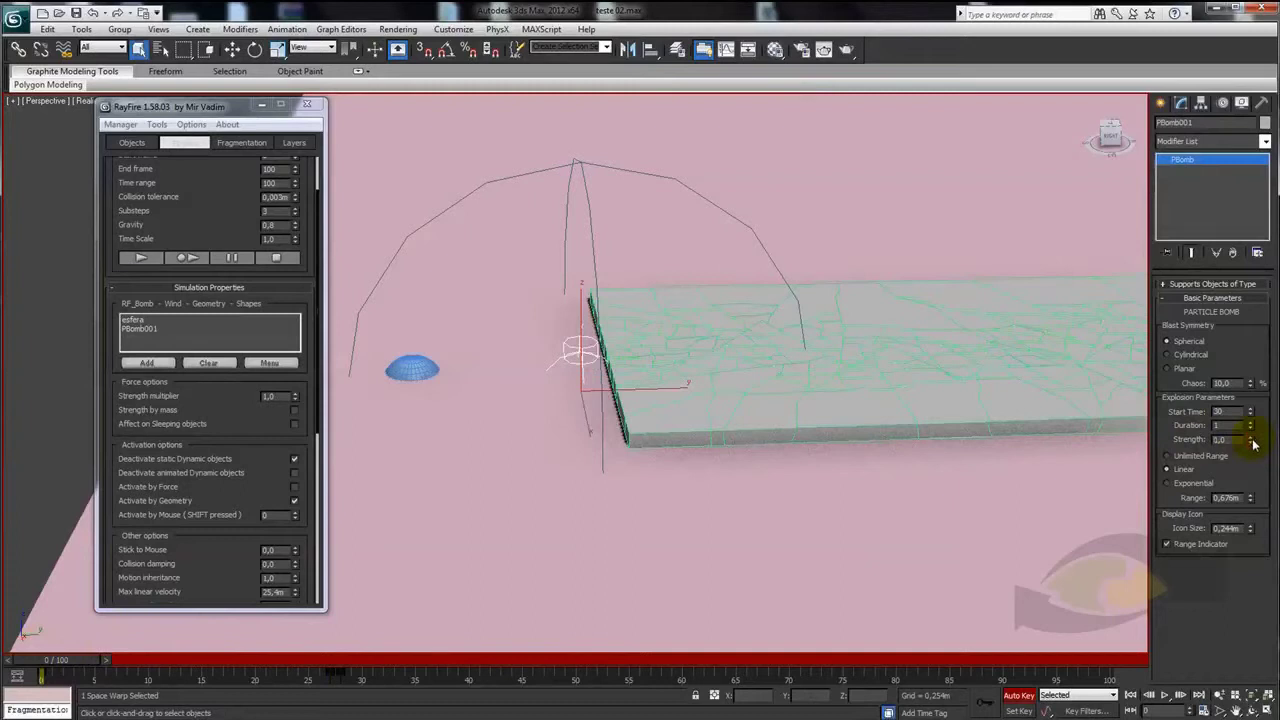
pyautogui.moveTo(130, 670); pyautogui.dragTo(345, 664)
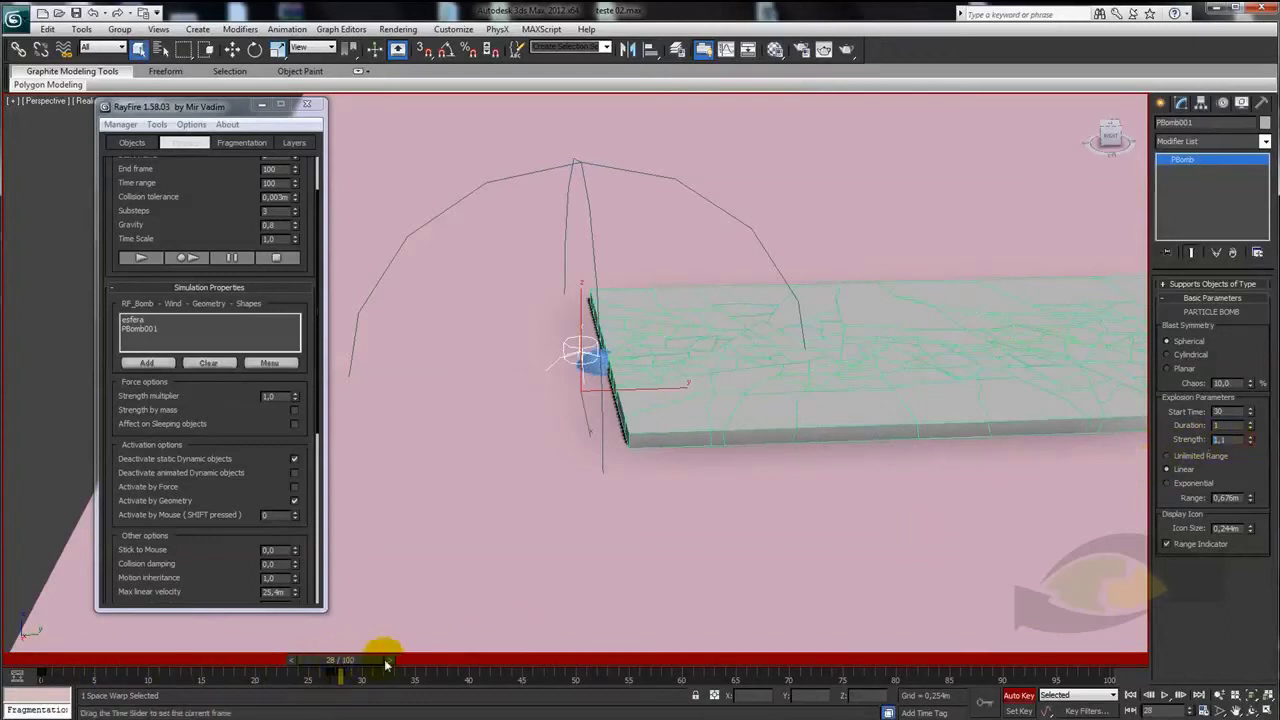
pyautogui.moveTo(398, 668); pyautogui.dragTo(443, 664)
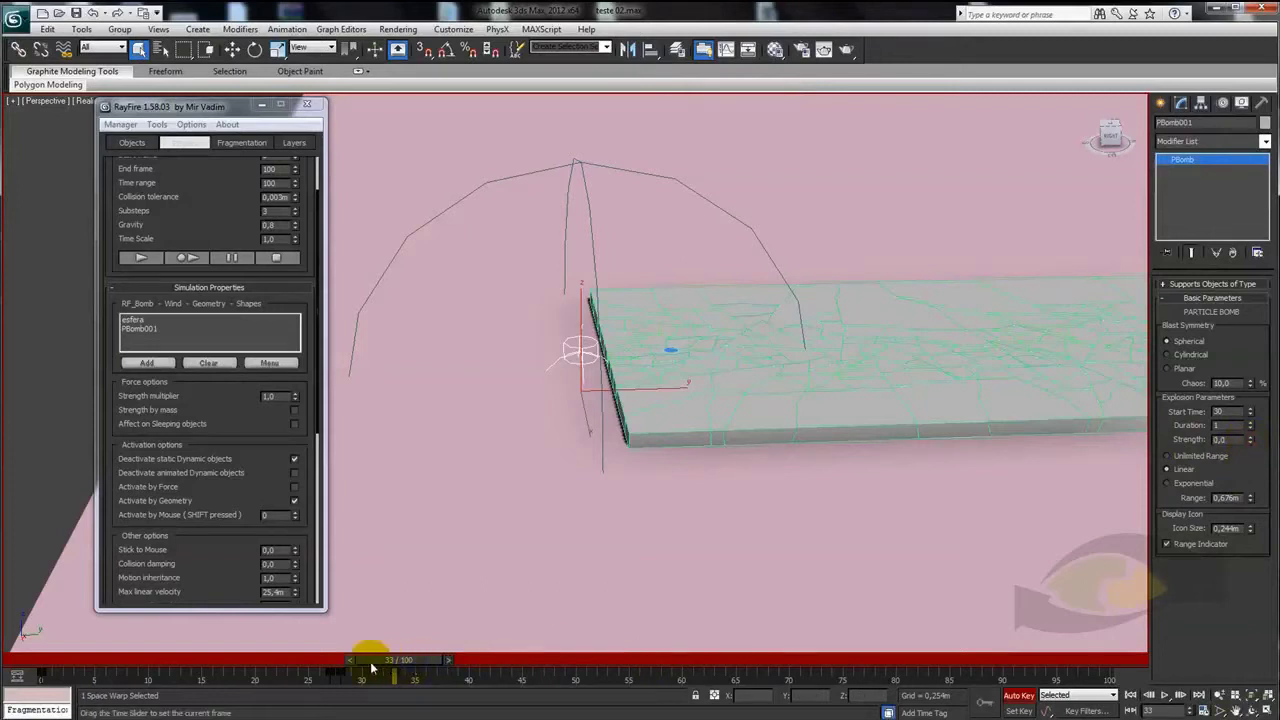
pyautogui.click(323, 668)
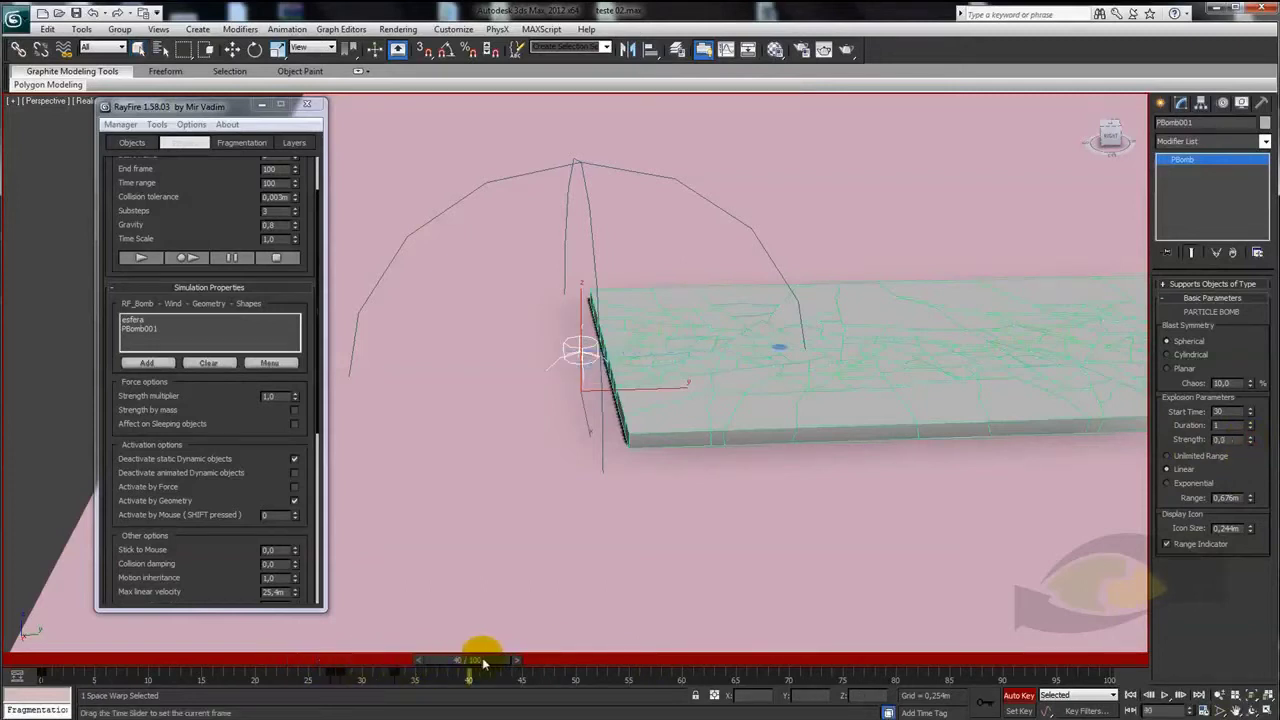
pyautogui.moveTo(372, 664); pyautogui.dragTo(458, 664)
# Turn off Auto Key, set PBomb Start Time 1 and Duration 100, and start RayFire
pyautogui.click(1026, 699)
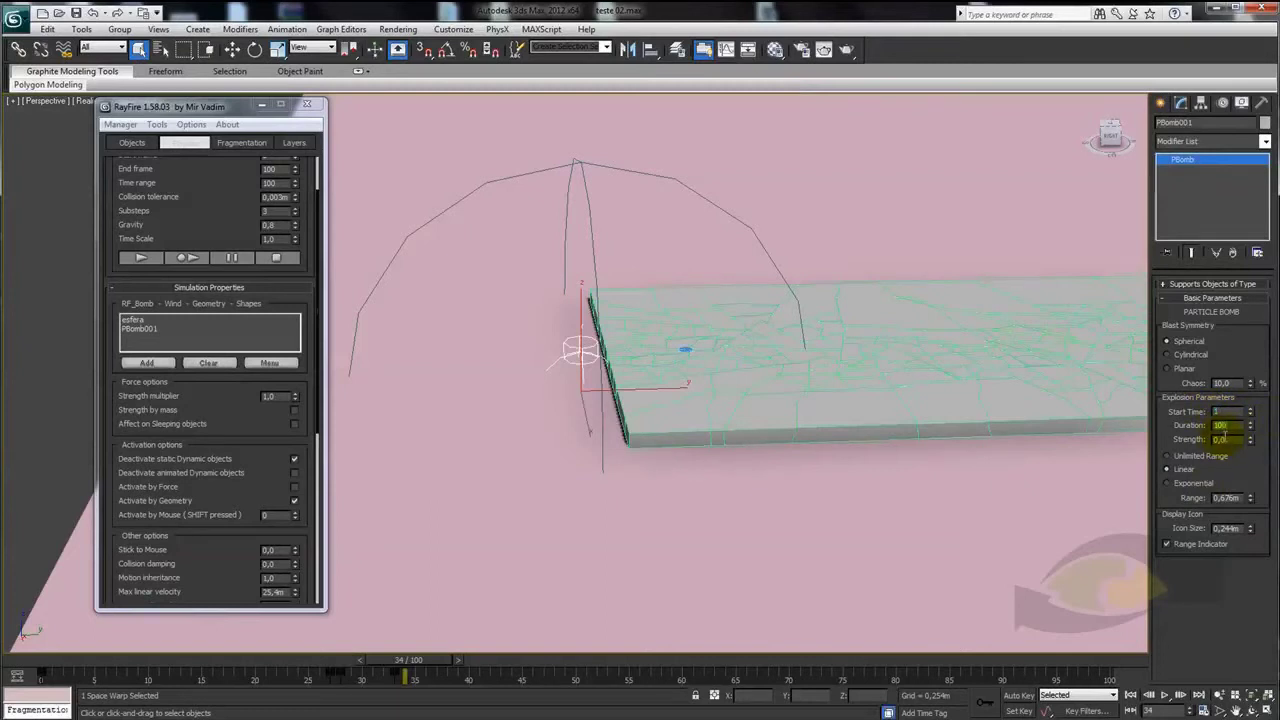
pyautogui.keyDown('alt'); pyautogui.moveTo(957, 437); pyautogui.dragTo(800, 449, button='middle'); pyautogui.keyUp('alt')
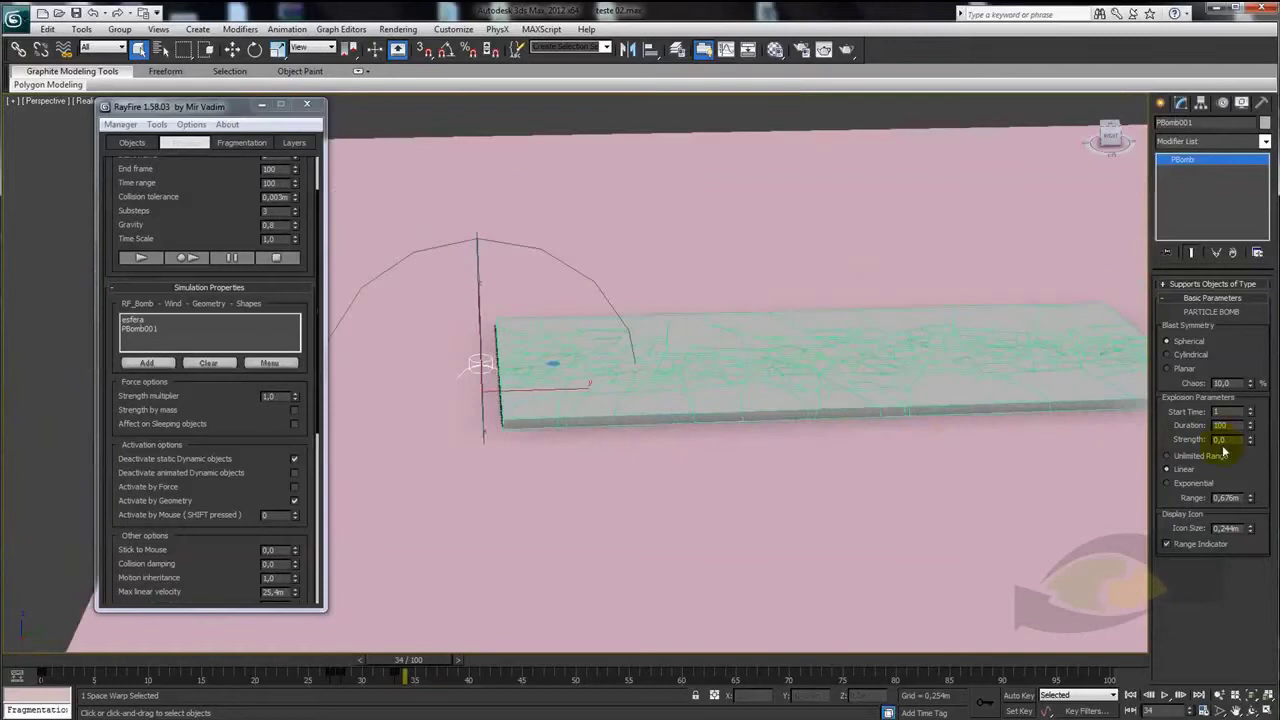
pyautogui.moveTo(908, 448)
pyautogui.keyDown('alt'); pyautogui.mouseDown(button='middle')
pyautogui.moveTo(760, 474)
pyautogui.moveTo(606, 474)
pyautogui.moveTo(560, 500)
pyautogui.mouseUp(button='middle'); pyautogui.keyUp('alt')
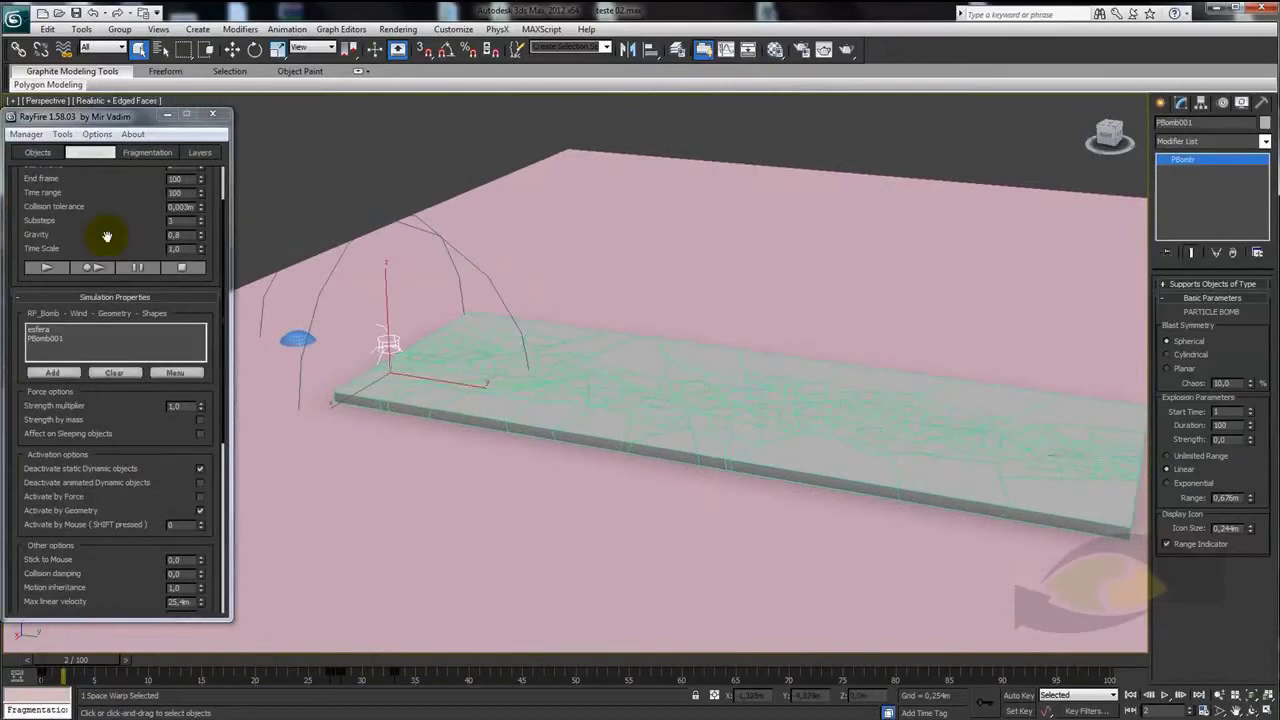
pyautogui.click(92, 267)
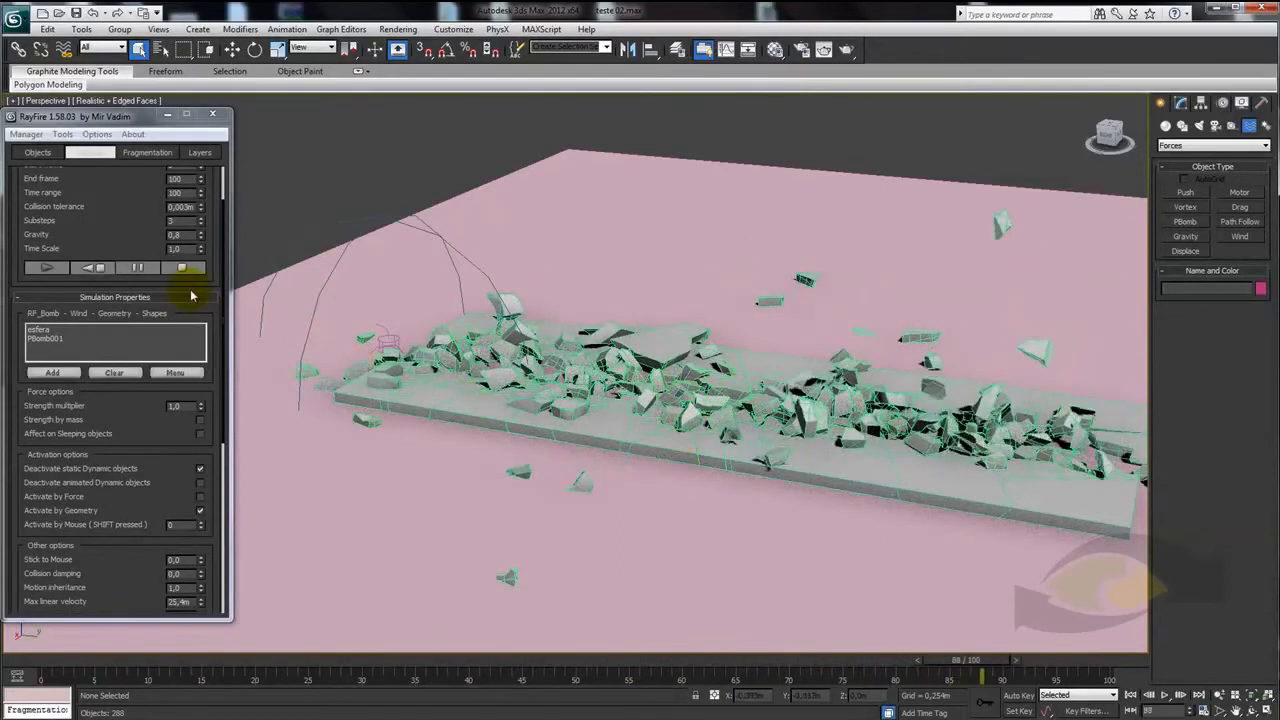
# Stop the simulation and scrub frames 33 to 55 to review the scattered debris
pyautogui.click(140, 269)
pyautogui.scroll(-3, 682, 338)
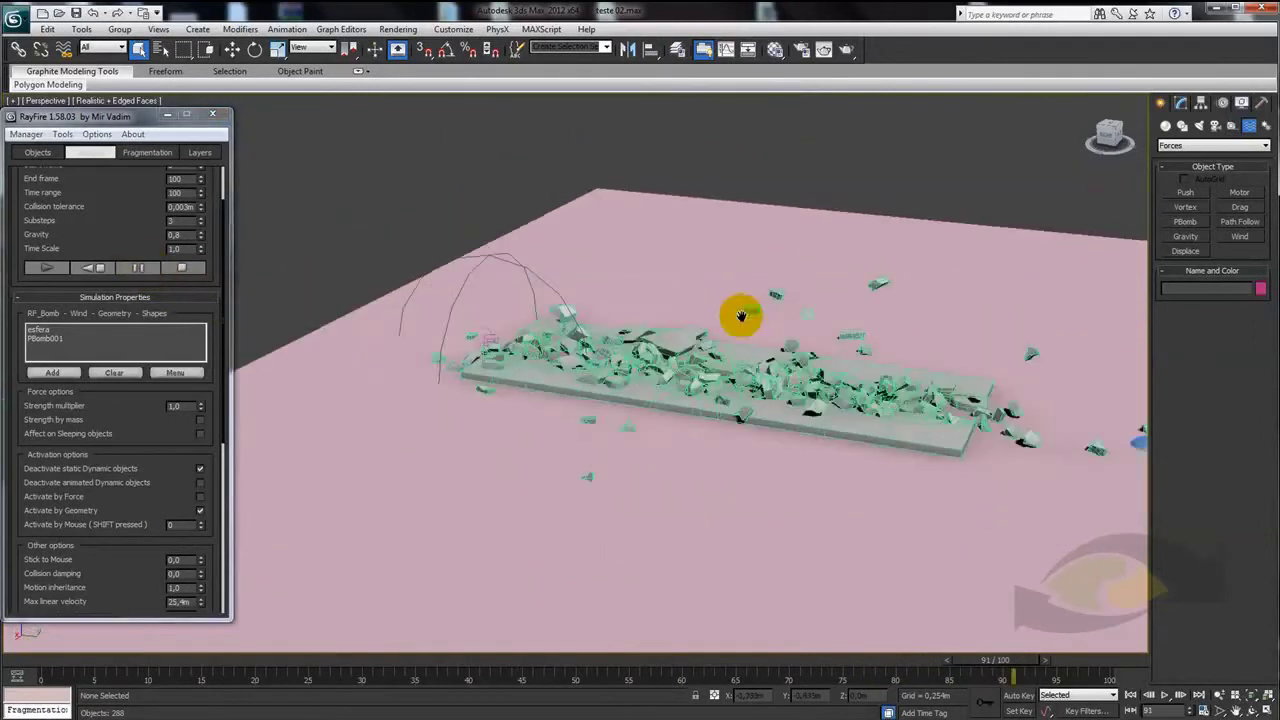
pyautogui.keyDown('alt'); pyautogui.moveTo(809, 391); pyautogui.dragTo(837, 397, button='middle'); pyautogui.keyUp('alt')
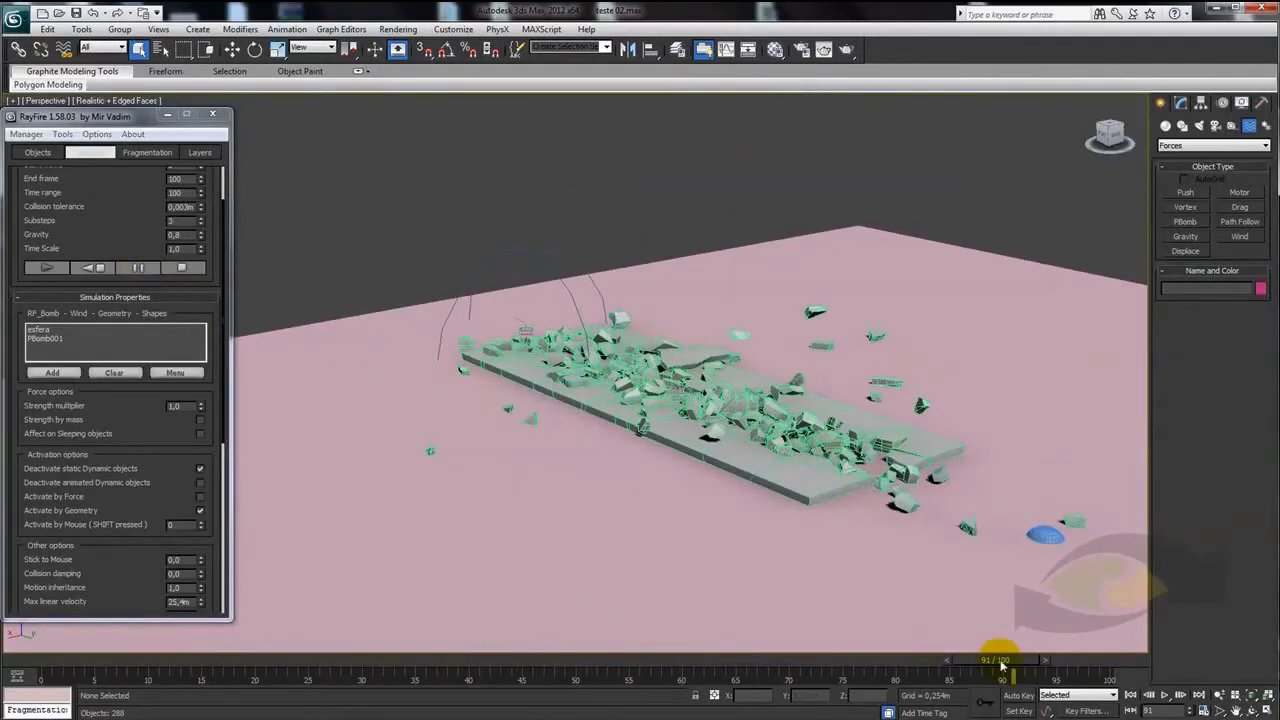
pyautogui.moveTo(998, 666)
pyautogui.mouseDown()
pyautogui.moveTo(334, 634)
pyautogui.moveTo(514, 646)
pyautogui.moveTo(486, 651)
pyautogui.mouseUp()
pyautogui.scroll(2, 600, 475)
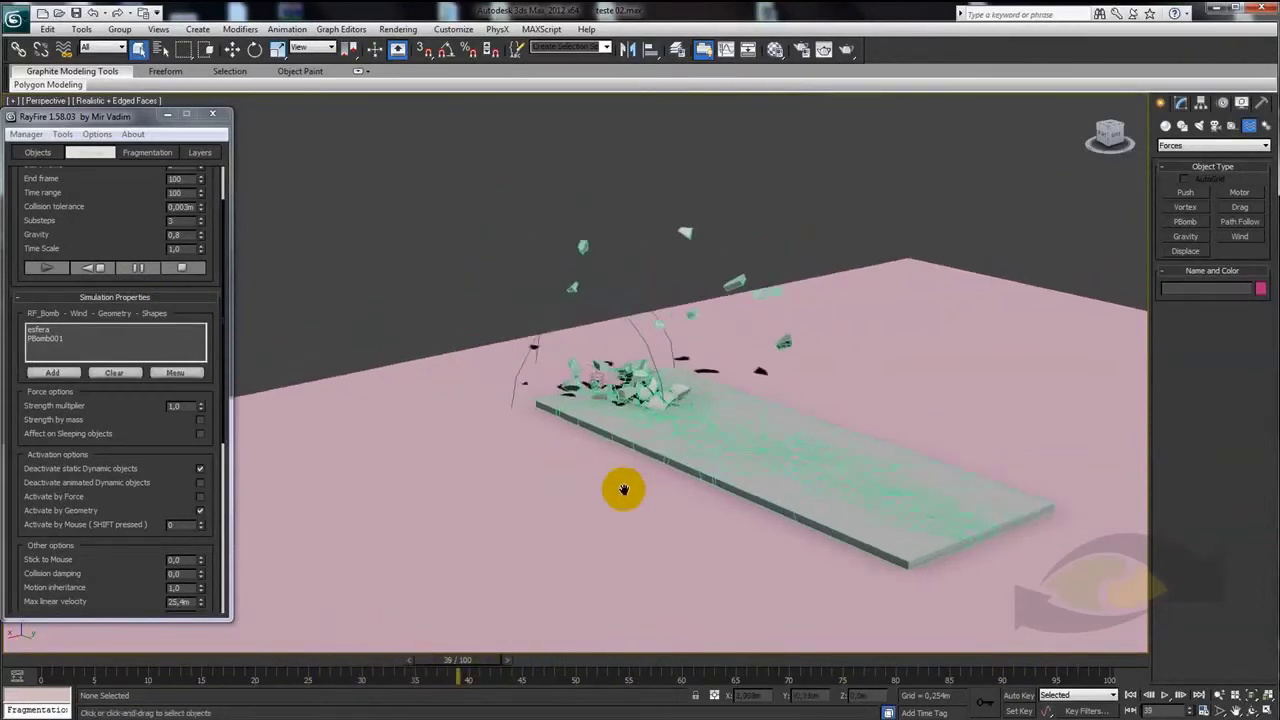
pyautogui.scroll(3, 625, 510)
pyautogui.keyDown('alt'); pyautogui.moveTo(629, 517); pyautogui.dragTo(608, 471, button='middle'); pyautogui.keyUp('alt')
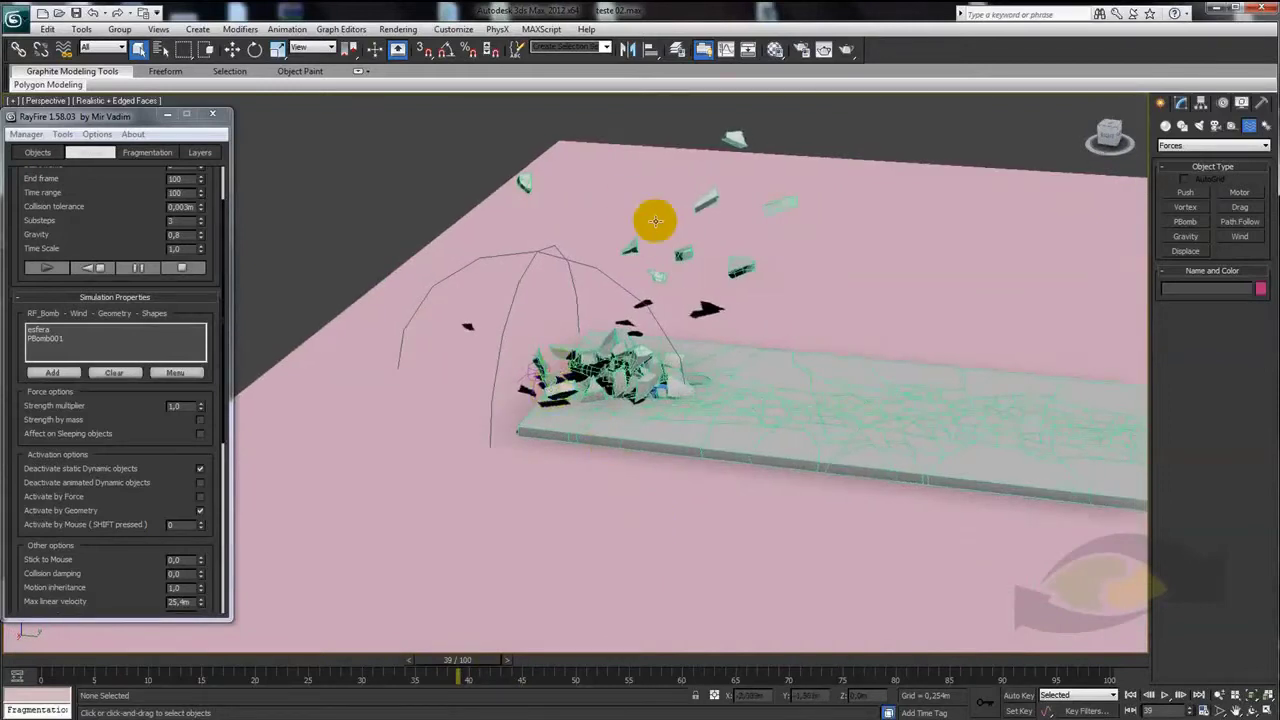
pyautogui.moveTo(771, 280)
pyautogui.keyDown('alt'); pyautogui.mouseDown(button='middle')
pyautogui.moveTo(766, 371)
pyautogui.moveTo(844, 398)
pyautogui.moveTo(823, 414)
pyautogui.mouseUp(button='middle'); pyautogui.keyUp('alt')
pyautogui.moveTo(460, 662)
pyautogui.mouseDown()
pyautogui.moveTo(808, 662)
pyautogui.moveTo(259, 664)
pyautogui.mouseUp()
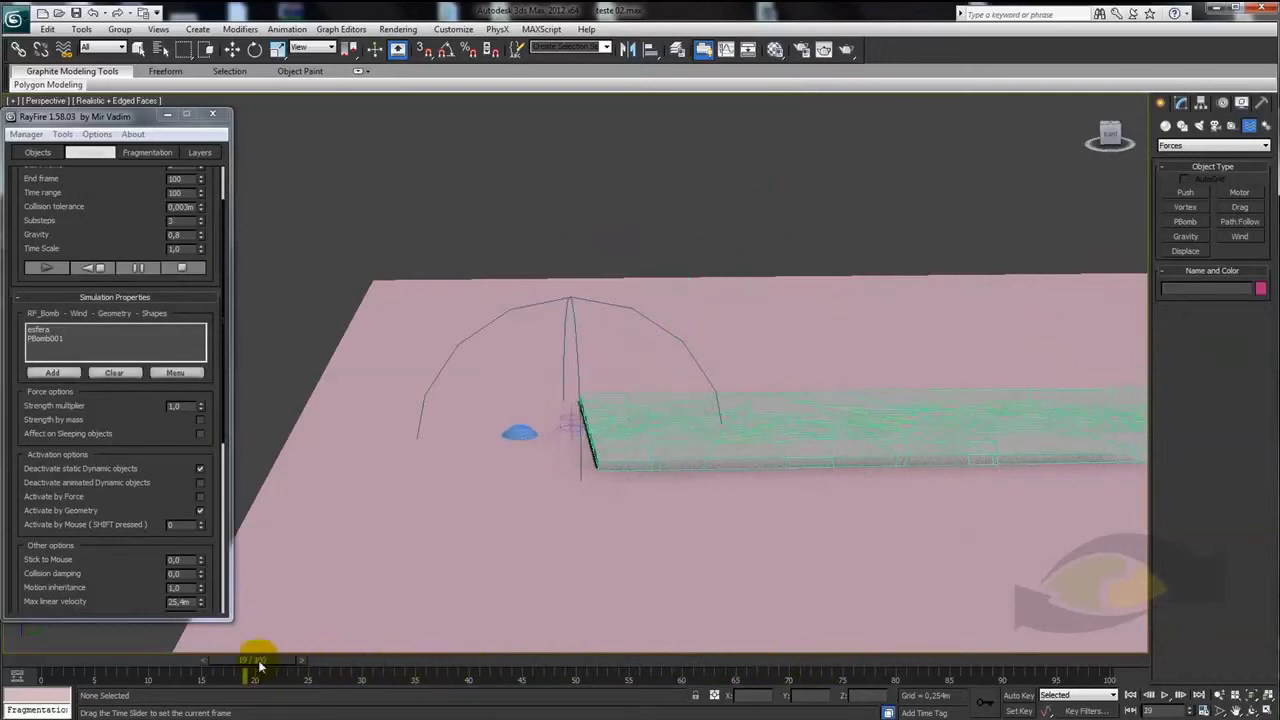
# Select esfera and run the RayFire simulation until the debris covers the slab, then stop
pyautogui.scroll(3, 564, 468)
pyautogui.click(561, 464)
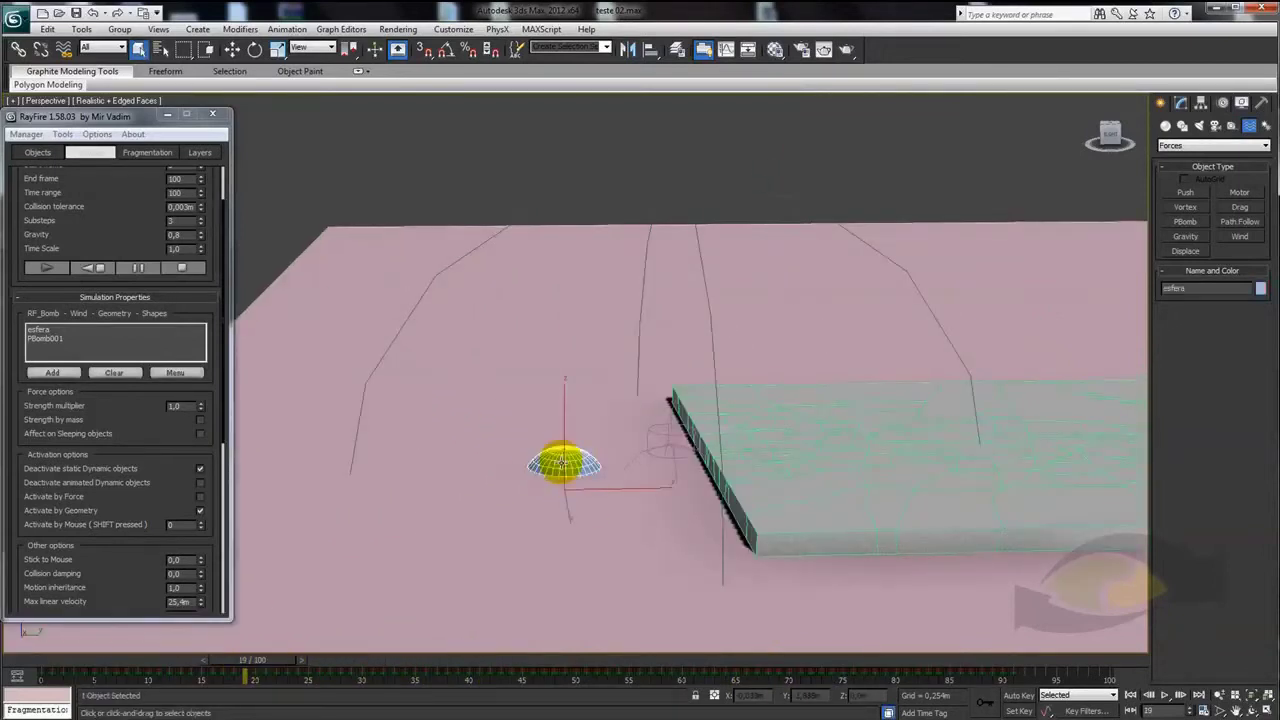
pyautogui.scroll(-1, 590, 480)
pyautogui.click(92, 267)
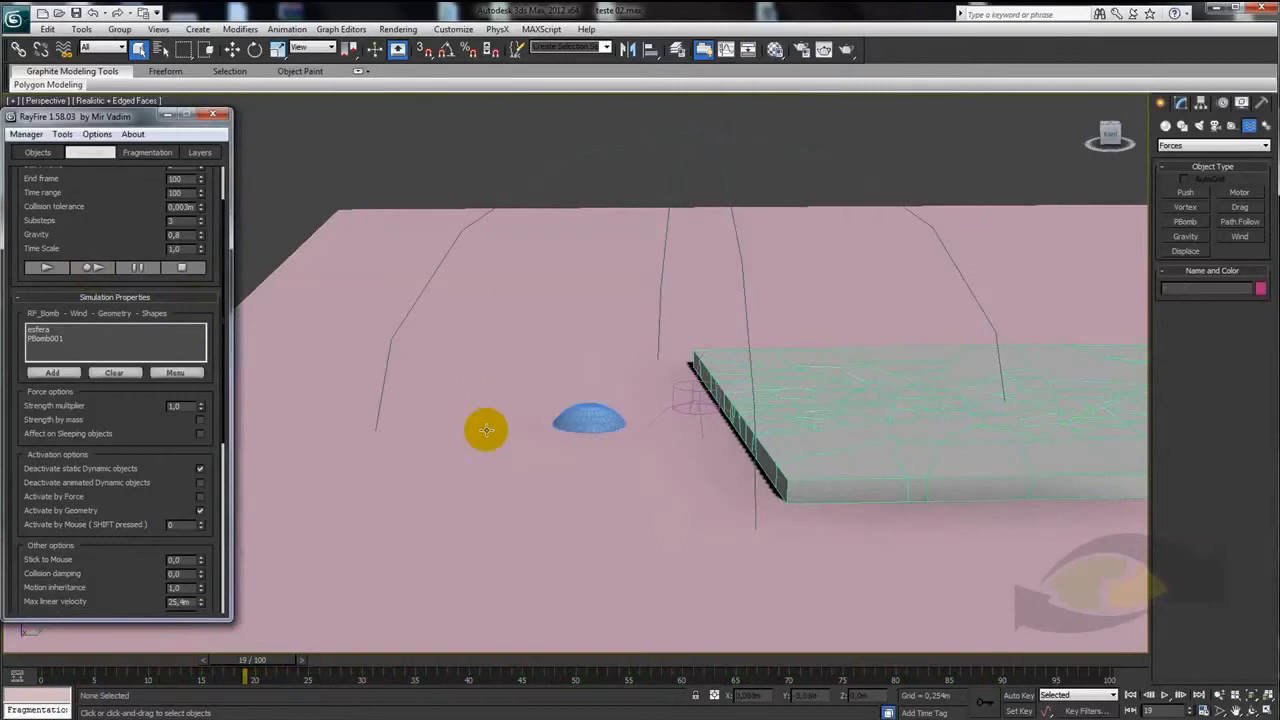
pyautogui.press('w')
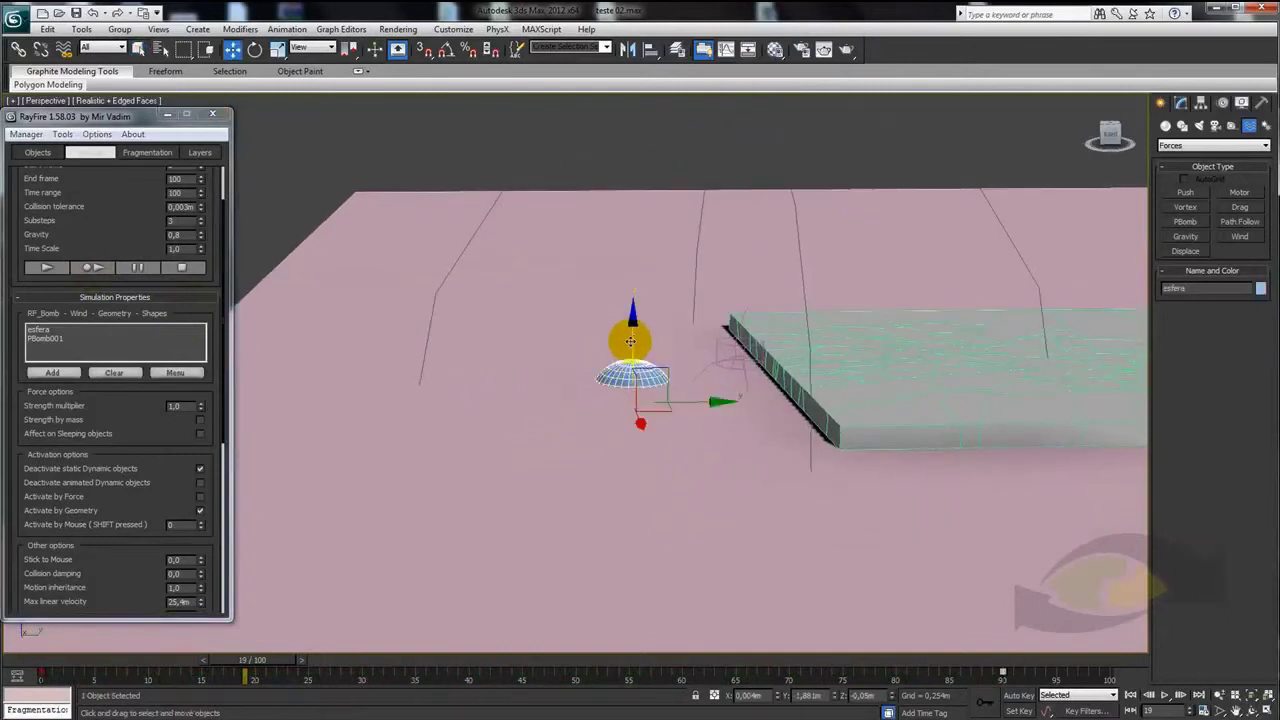
pyautogui.moveTo(674, 366)
pyautogui.keyDown('alt'); pyautogui.mouseDown(button='middle')
pyautogui.moveTo(749, 429)
pyautogui.moveTo(568, 400)
pyautogui.moveTo(634, 434)
pyautogui.moveTo(534, 420)
pyautogui.moveTo(517, 431)
pyautogui.moveTo(532, 423)
pyautogui.mouseUp(button='middle'); pyautogui.keyUp('alt')
pyautogui.click(92, 267)
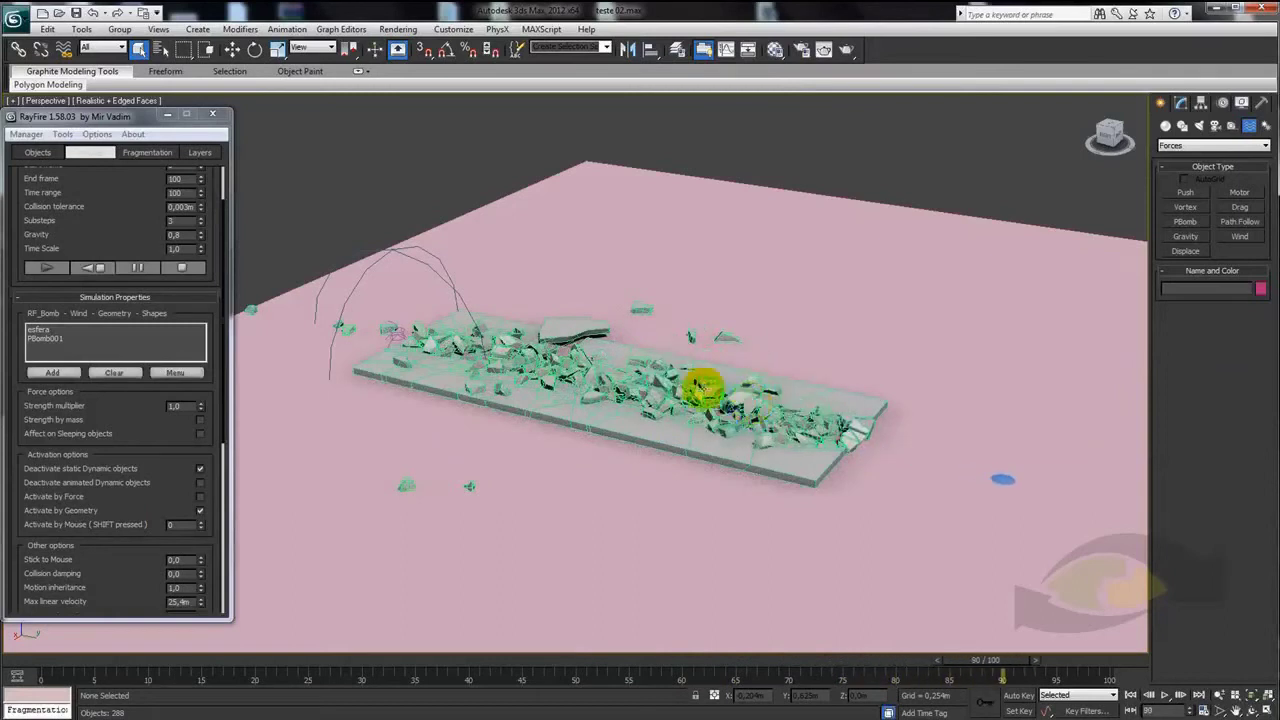
pyautogui.click(137, 267)
pyautogui.moveTo(314, 309)
pyautogui.mouseDown(button='middle')
pyautogui.moveTo(766, 451)
pyautogui.moveTo(694, 429)
pyautogui.mouseUp(button='middle')
pyautogui.moveTo(1037, 670)
pyautogui.mouseDown()
pyautogui.moveTo(400, 668)
pyautogui.moveTo(657, 668)
pyautogui.moveTo(423, 668)
pyautogui.mouseUp()
pyautogui.moveTo(640, 470)
pyautogui.keyDown('alt'); pyautogui.mouseDown(button='middle')
pyautogui.moveTo(720, 429)
pyautogui.moveTo(758, 469)
pyautogui.moveTo(714, 514)
pyautogui.mouseUp(button='middle'); pyautogui.keyUp('alt')
pyautogui.moveTo(414, 668)
pyautogui.mouseDown()
pyautogui.moveTo(343, 668)
pyautogui.moveTo(521, 666)
pyautogui.mouseUp()
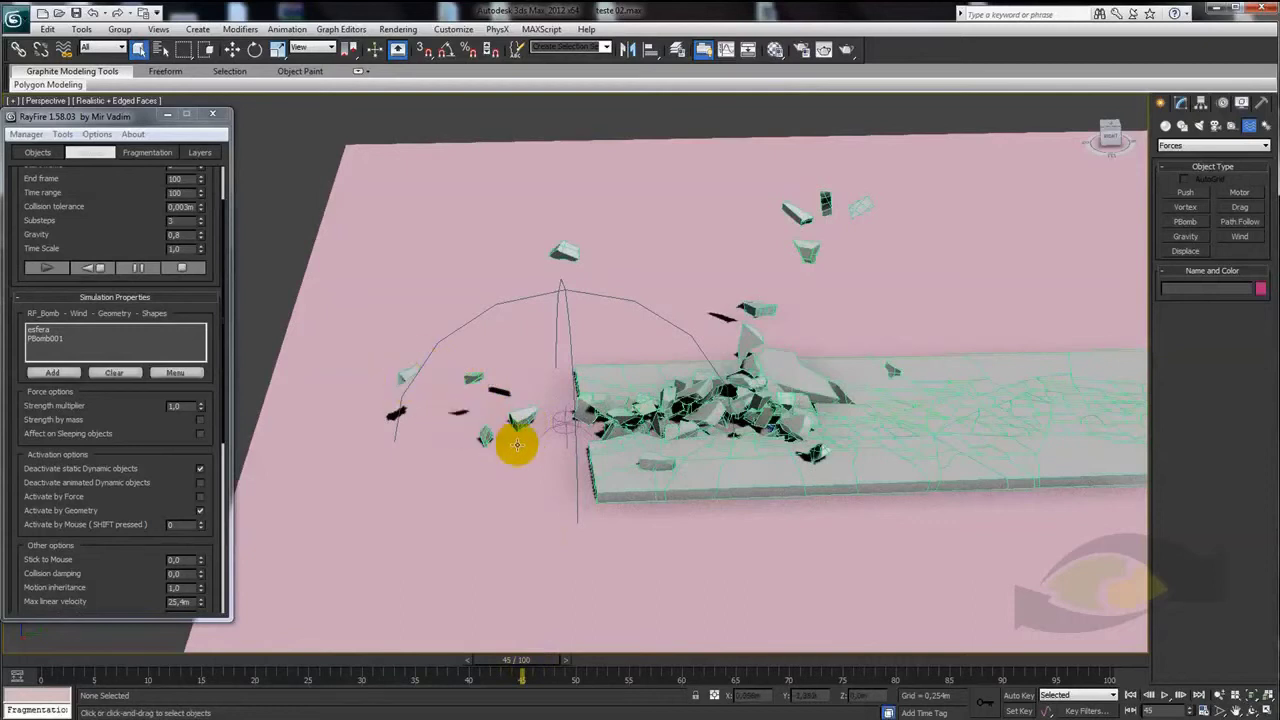
pyautogui.moveTo(533, 662)
pyautogui.mouseDown()
pyautogui.moveTo(576, 662)
pyautogui.moveTo(423, 664)
pyautogui.moveTo(468, 666)
pyautogui.mouseUp()
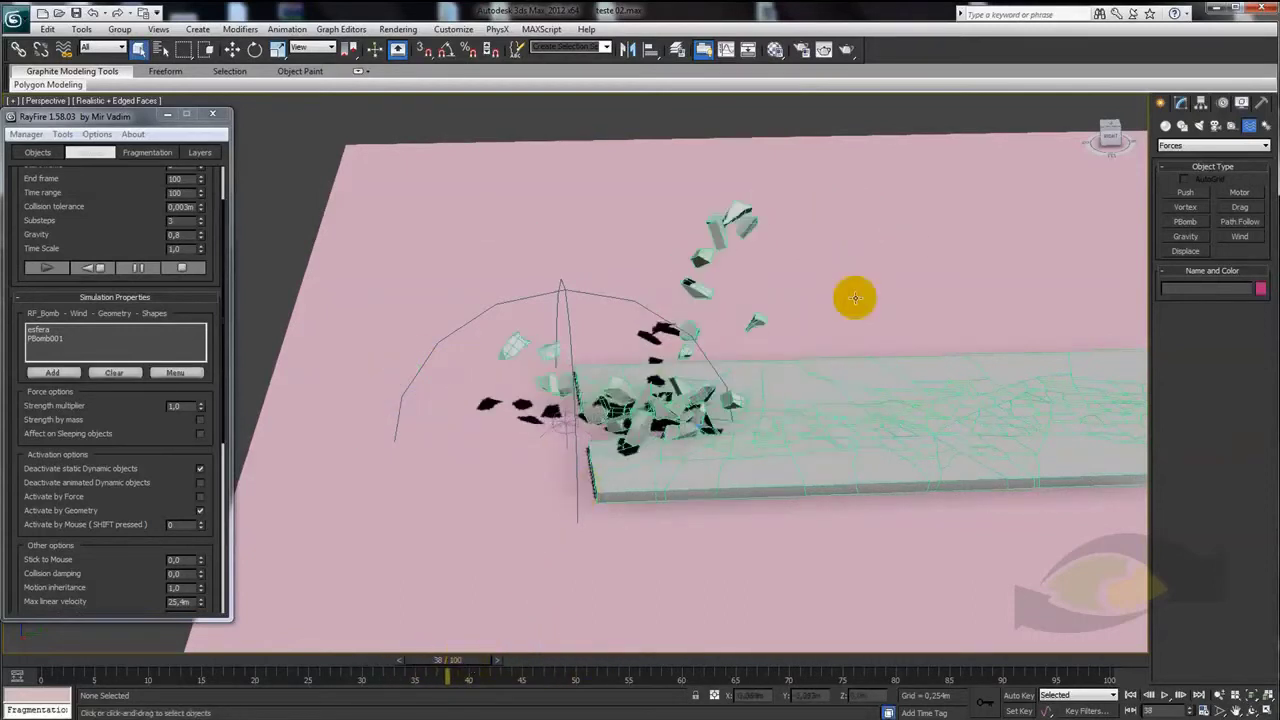
pyautogui.moveTo(894, 380)
pyautogui.keyDown('alt'); pyautogui.mouseDown(button='middle')
pyautogui.moveTo(787, 461)
pyautogui.moveTo(971, 423)
pyautogui.moveTo(920, 451)
pyautogui.mouseUp(button='middle'); pyautogui.keyUp('alt')
pyautogui.keyDown('alt'); pyautogui.moveTo(831, 480); pyautogui.dragTo(1129, 277, button='middle'); pyautogui.keyUp('alt')
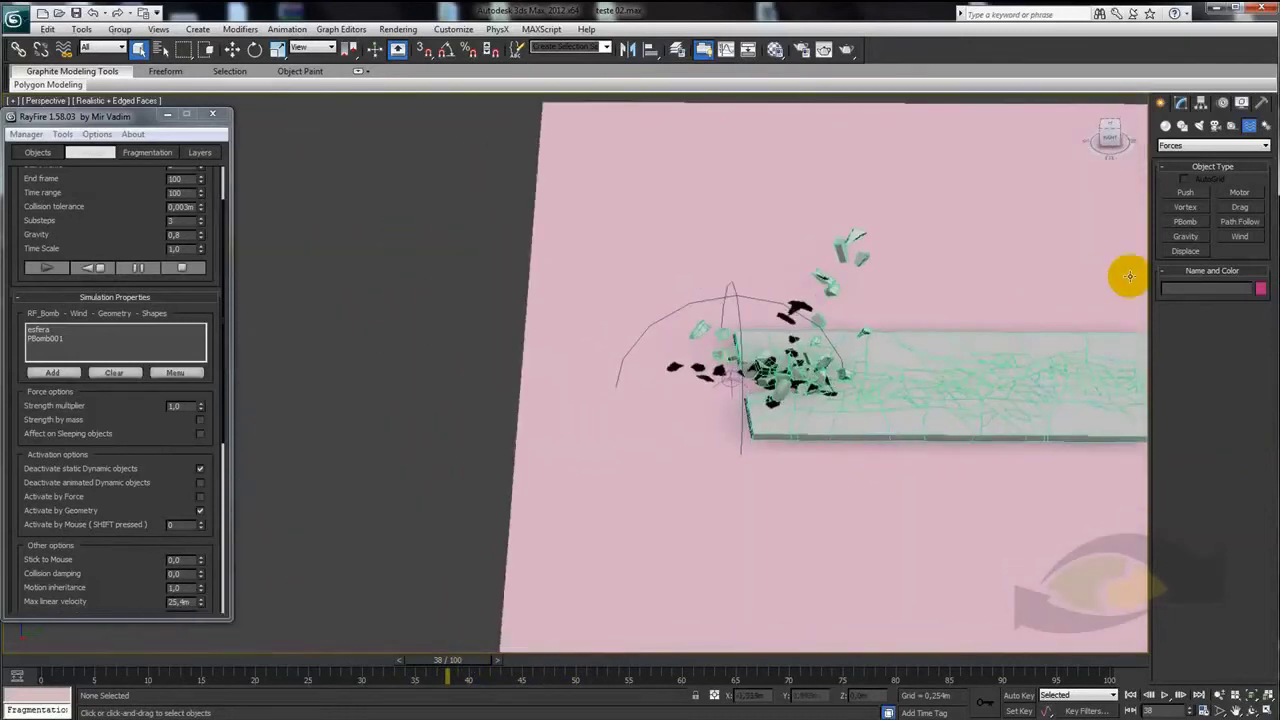
# Create a Wind space warp beside the slab, aim it at the slab, and add Wind001 to RayFire forces
pyautogui.click(1240, 237)
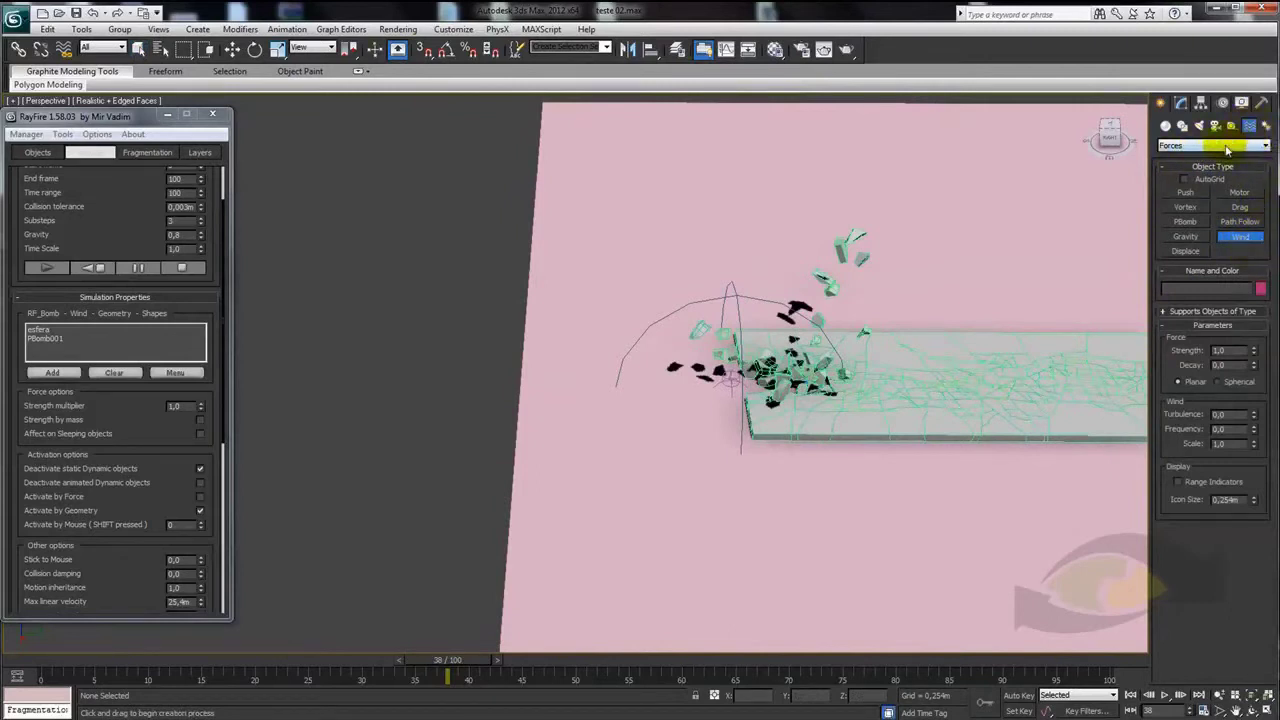
pyautogui.click(722, 360)
pyautogui.moveTo(463, 388); pyautogui.dragTo(517, 459)
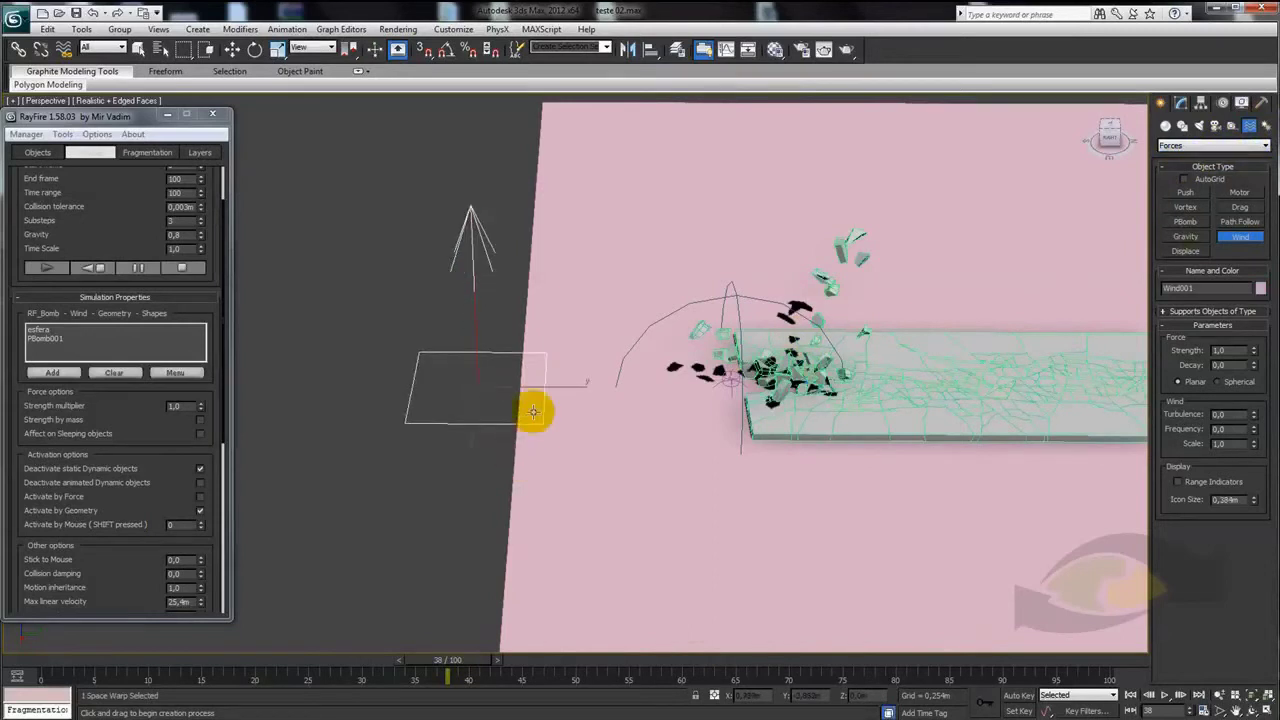
pyautogui.press('e')
pyautogui.moveTo(531, 334); pyautogui.dragTo(586, 371)
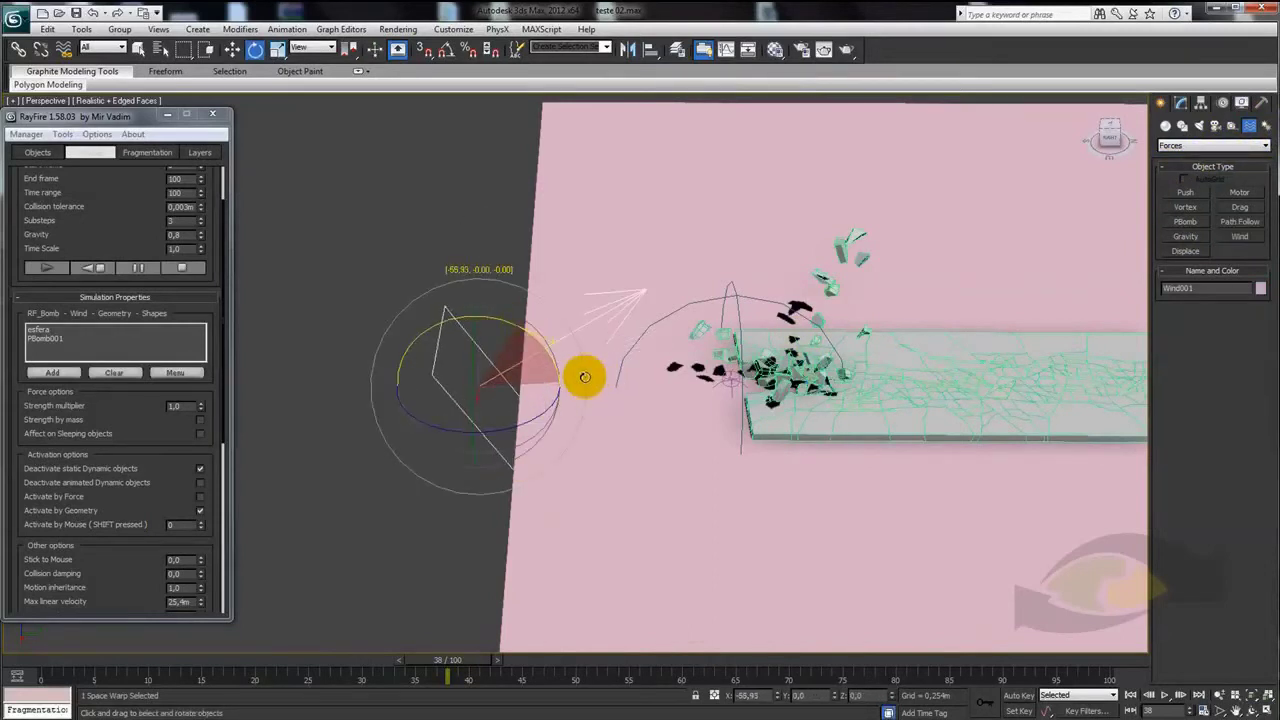
pyautogui.press('w')
pyautogui.keyDown('alt'); pyautogui.moveTo(586, 443); pyautogui.dragTo(326, 377, button='middle'); pyautogui.keyUp('alt')
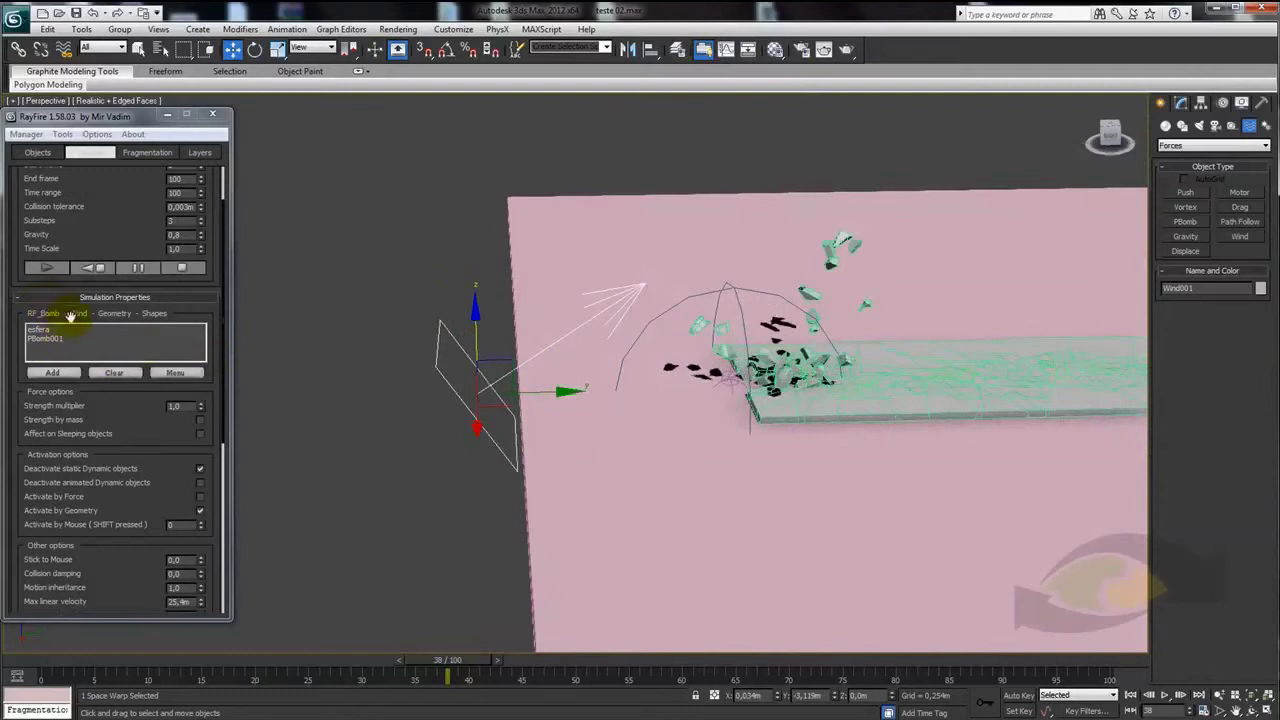
pyautogui.click(65, 377)
# At frame 31, move Wind001 closer to the fragments
pyautogui.moveTo(337, 422)
pyautogui.keyDown('alt'); pyautogui.mouseDown(button='middle')
pyautogui.moveTo(563, 451)
pyautogui.moveTo(514, 457)
pyautogui.moveTo(470, 636)
pyautogui.mouseUp(button='middle'); pyautogui.keyUp('alt')
pyautogui.moveTo(448, 662)
pyautogui.mouseDown()
pyautogui.moveTo(391, 660)
pyautogui.moveTo(410, 660)
pyautogui.mouseUp()
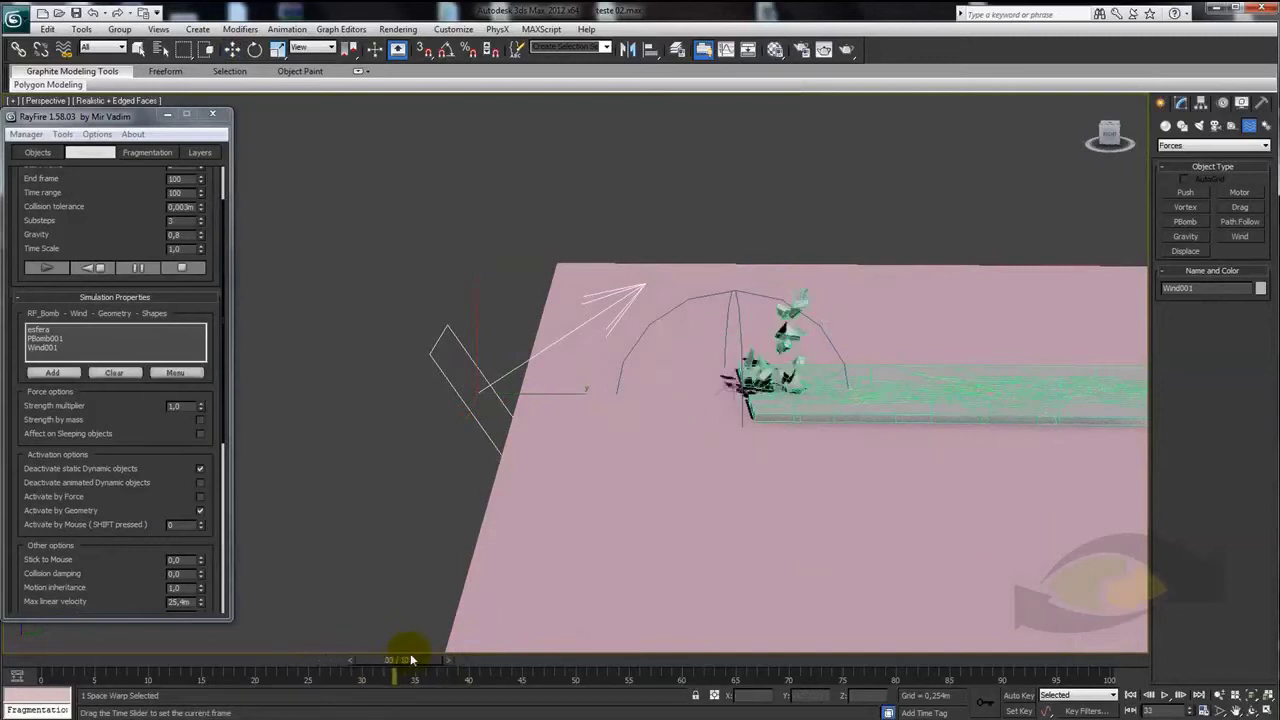
pyautogui.press('w')
pyautogui.moveTo(500, 357); pyautogui.dragTo(637, 371)
pyautogui.keyDown('alt'); pyautogui.moveTo(637, 371); pyautogui.dragTo(694, 403, button='middle'); pyautogui.keyUp('alt')
pyautogui.moveTo(929, 291)
pyautogui.mouseDown(button='middle')
pyautogui.moveTo(723, 323)
pyautogui.moveTo(562, 463)
pyautogui.mouseUp(button='middle')
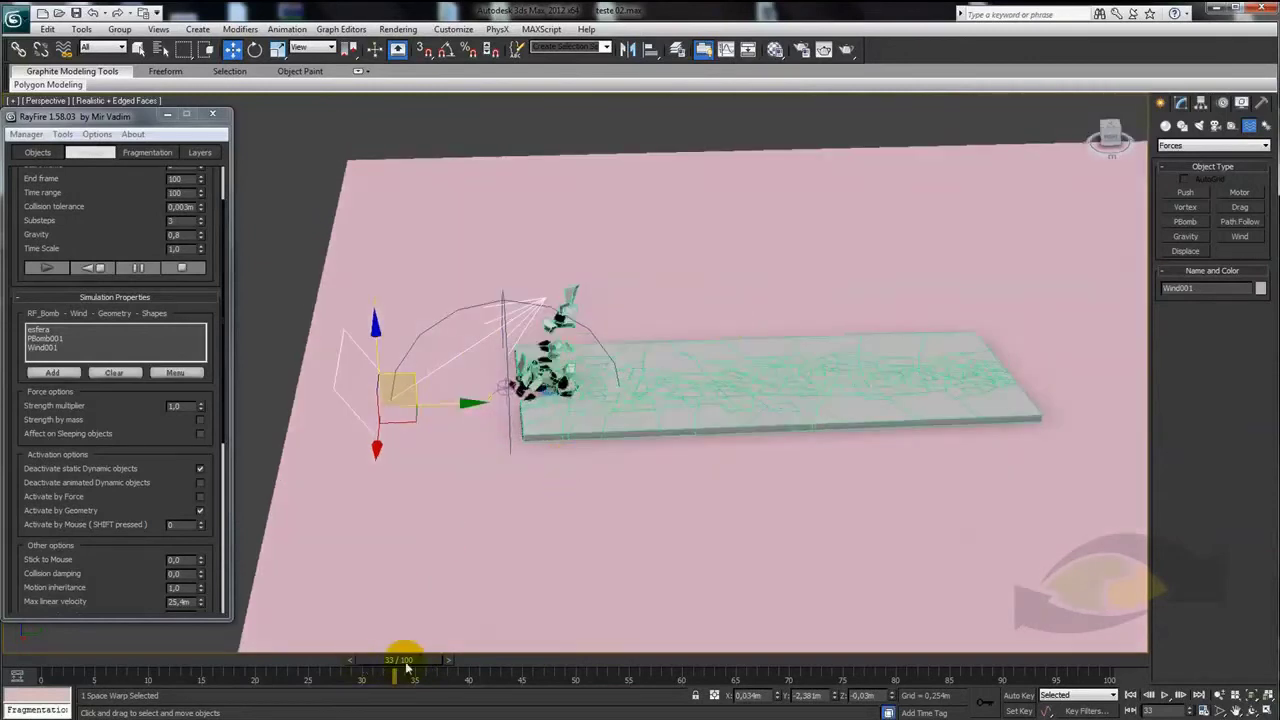
pyautogui.click(1019, 699)
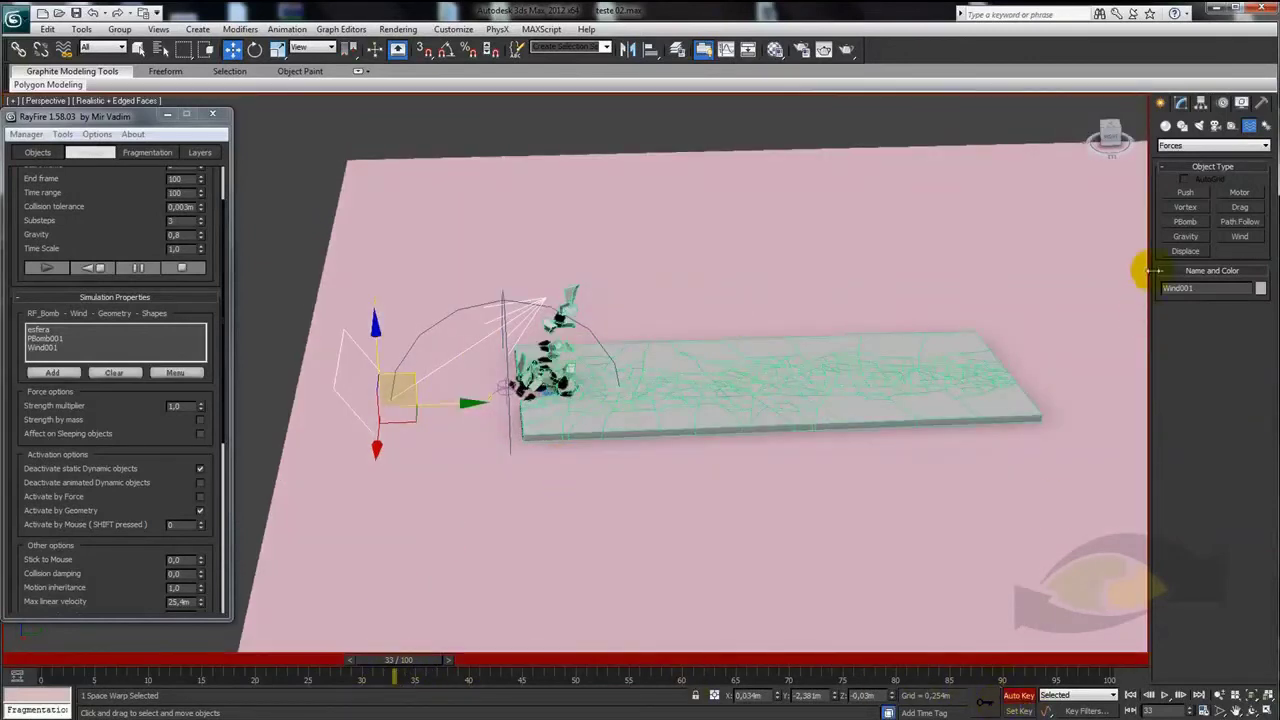
# Key Wind001's Strength to 0 around frame 32, scrubbing frames 31 to 37 to check
pyautogui.click(1183, 104)
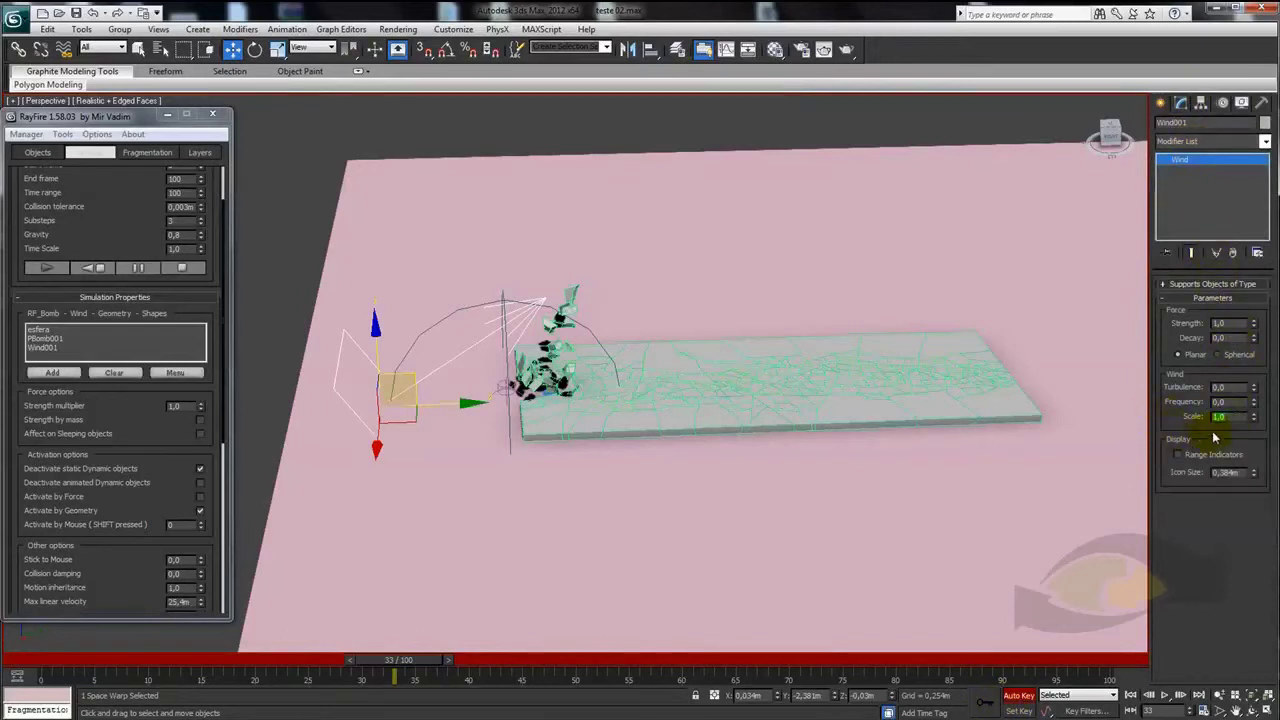
pyautogui.moveTo(912, 424); pyautogui.dragTo(720, 408, button='middle')
pyautogui.write('0,3')
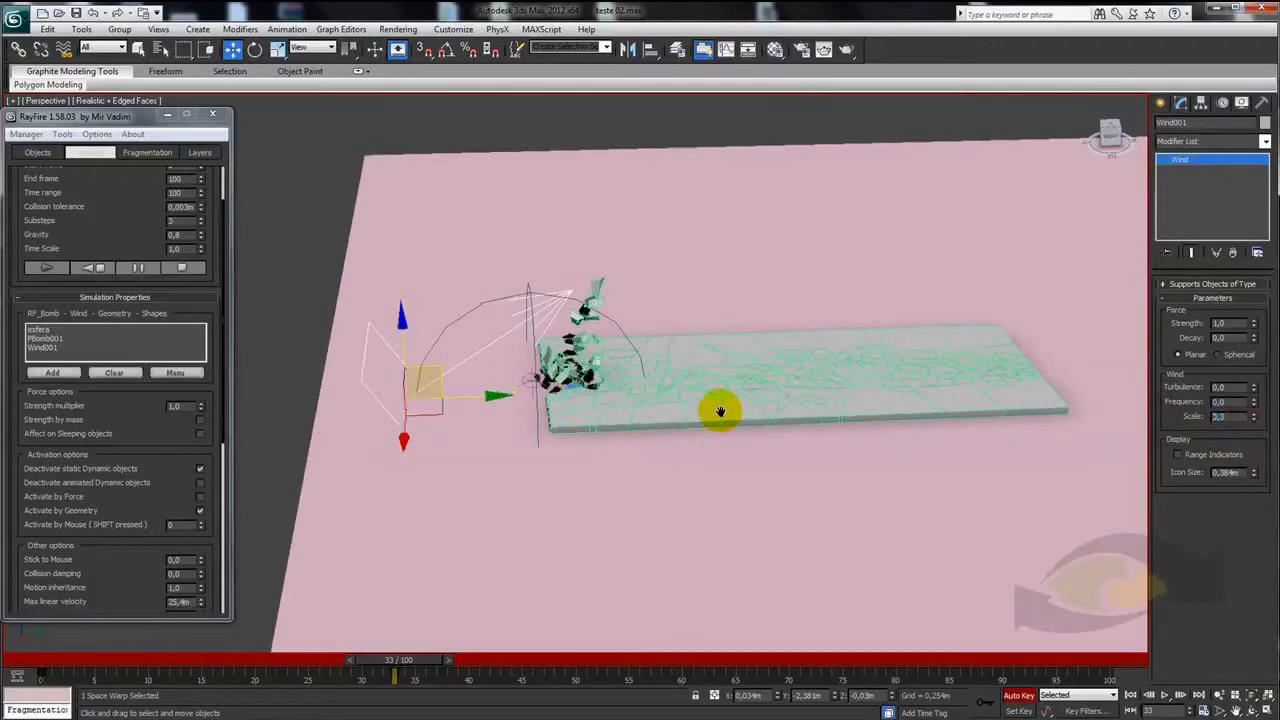
pyautogui.moveTo(350, 665); pyautogui.dragTo(330, 663)
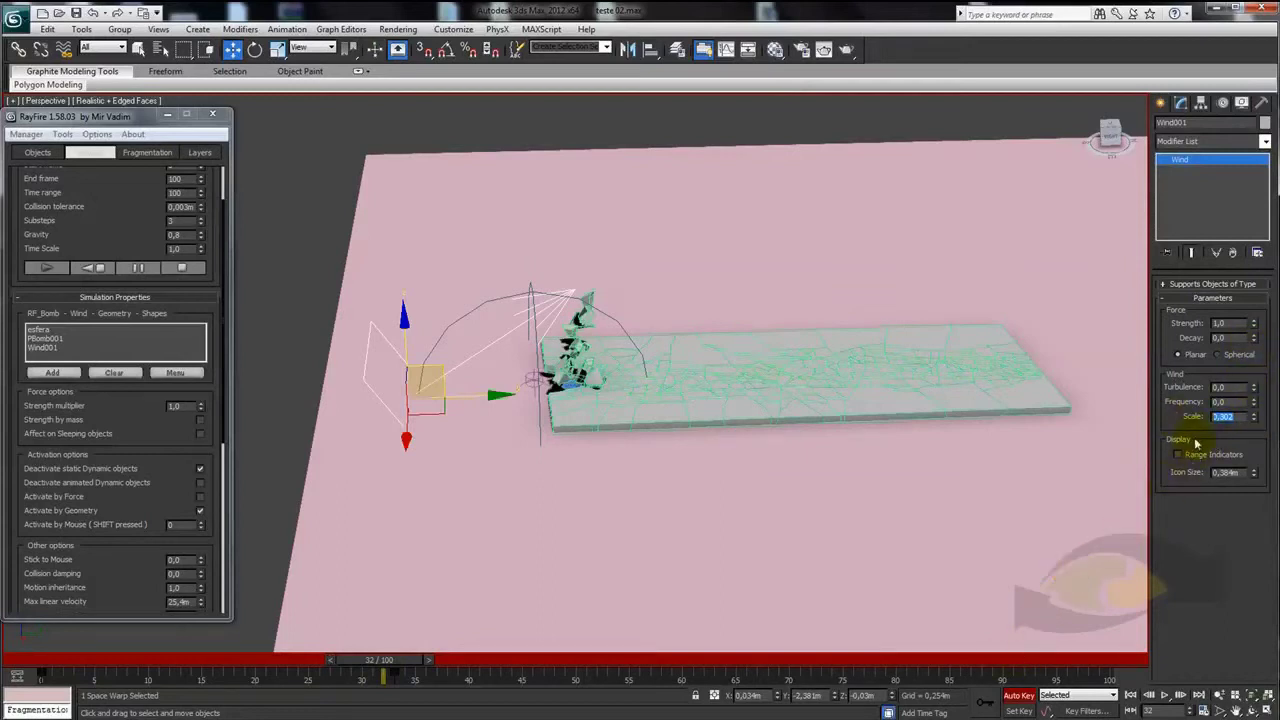
pyautogui.press('Return')
pyautogui.press('Home')
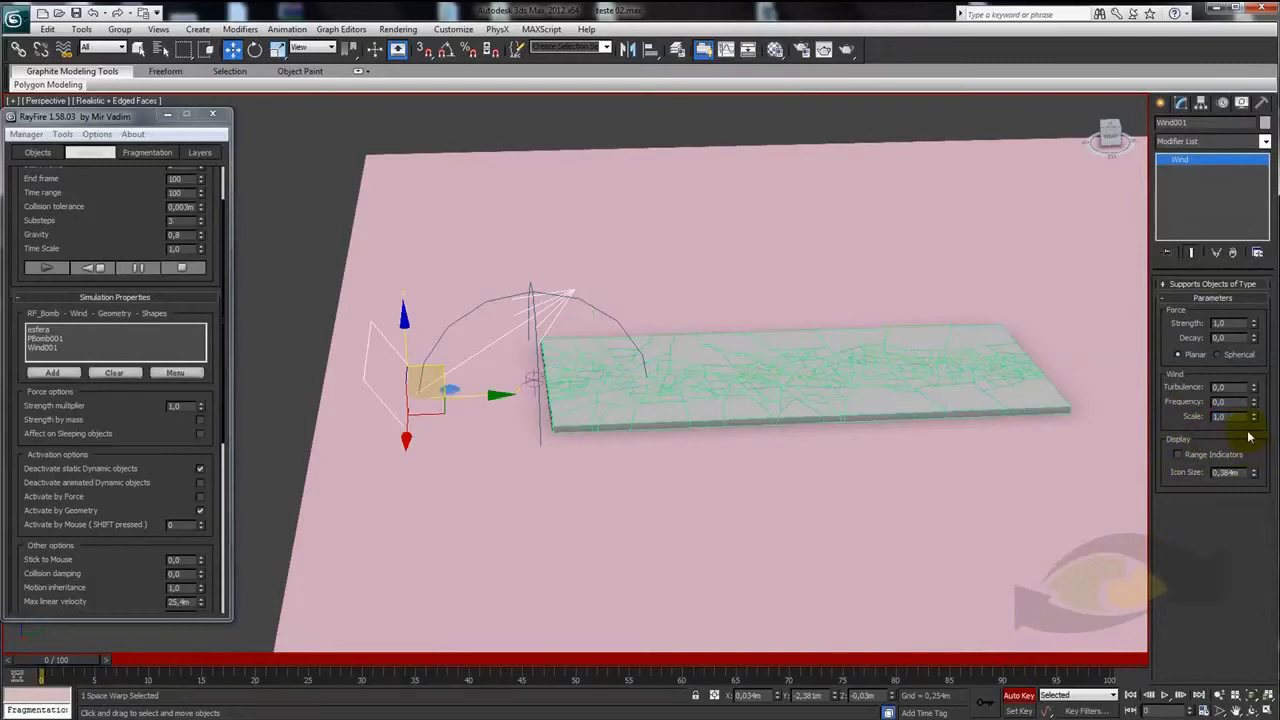
pyautogui.moveTo(128, 666); pyautogui.dragTo(422, 663)
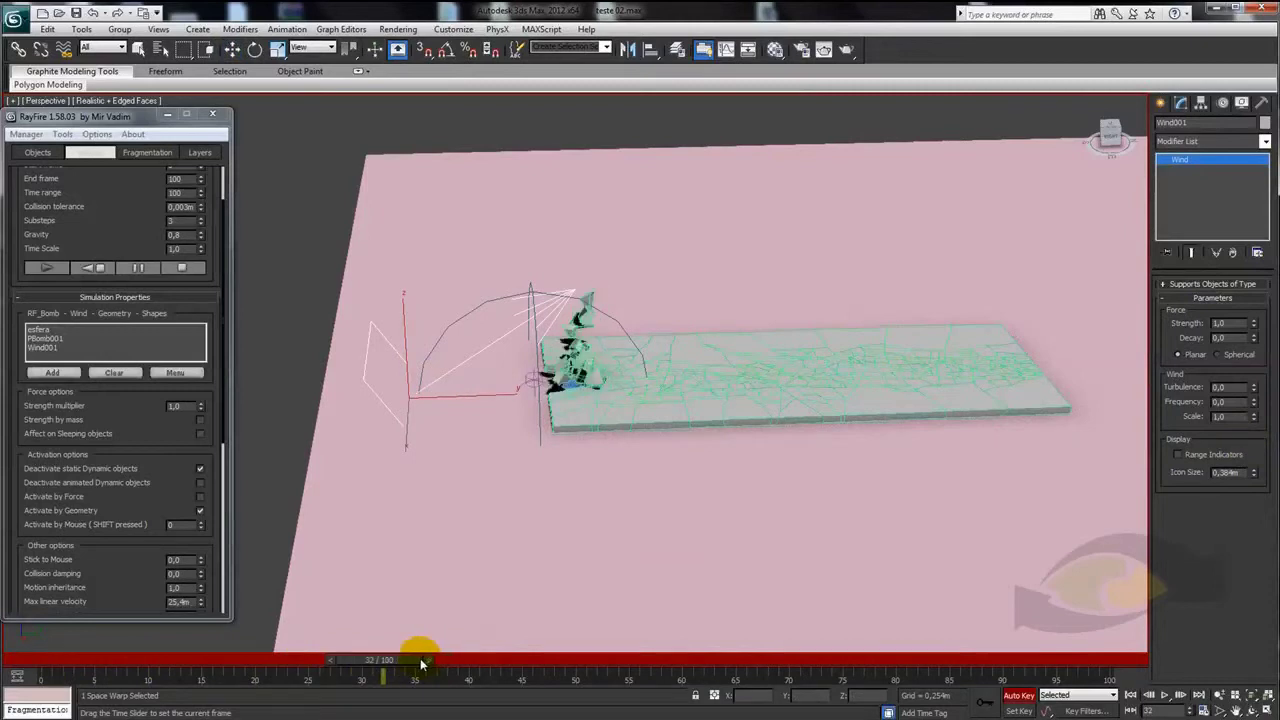
pyautogui.press('w')
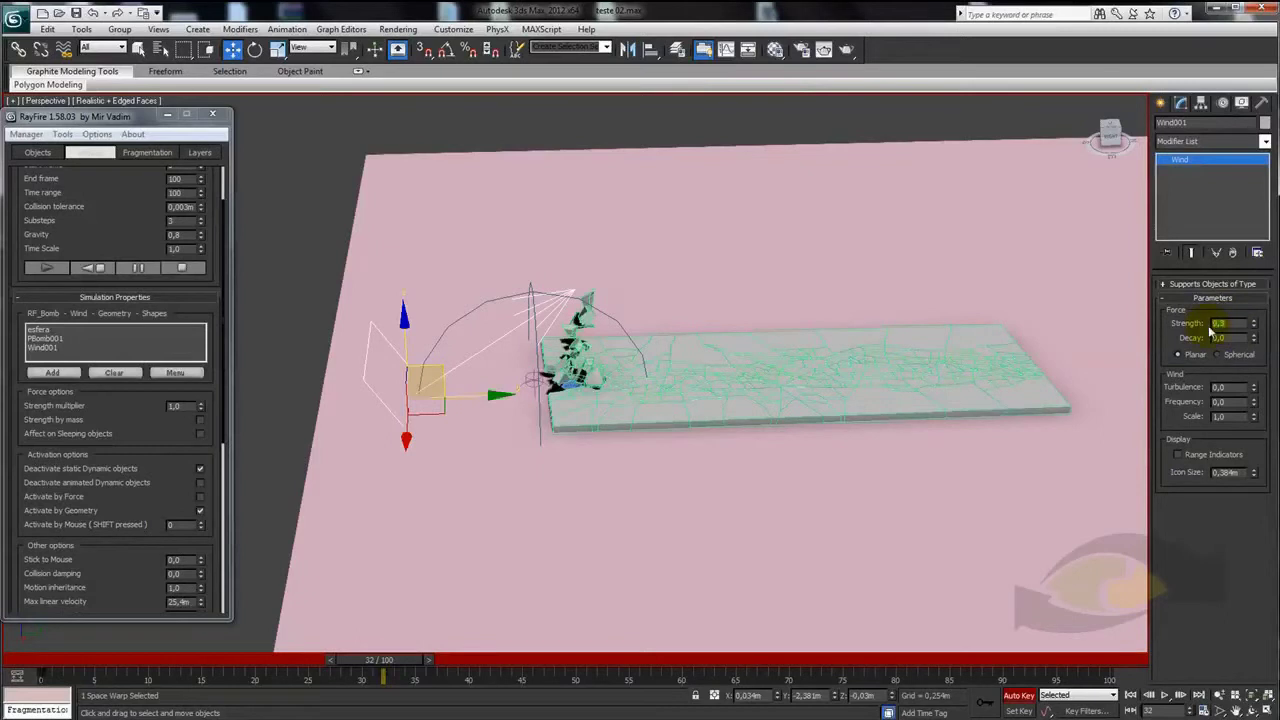
pyautogui.moveTo(333, 663); pyautogui.dragTo(320, 663)
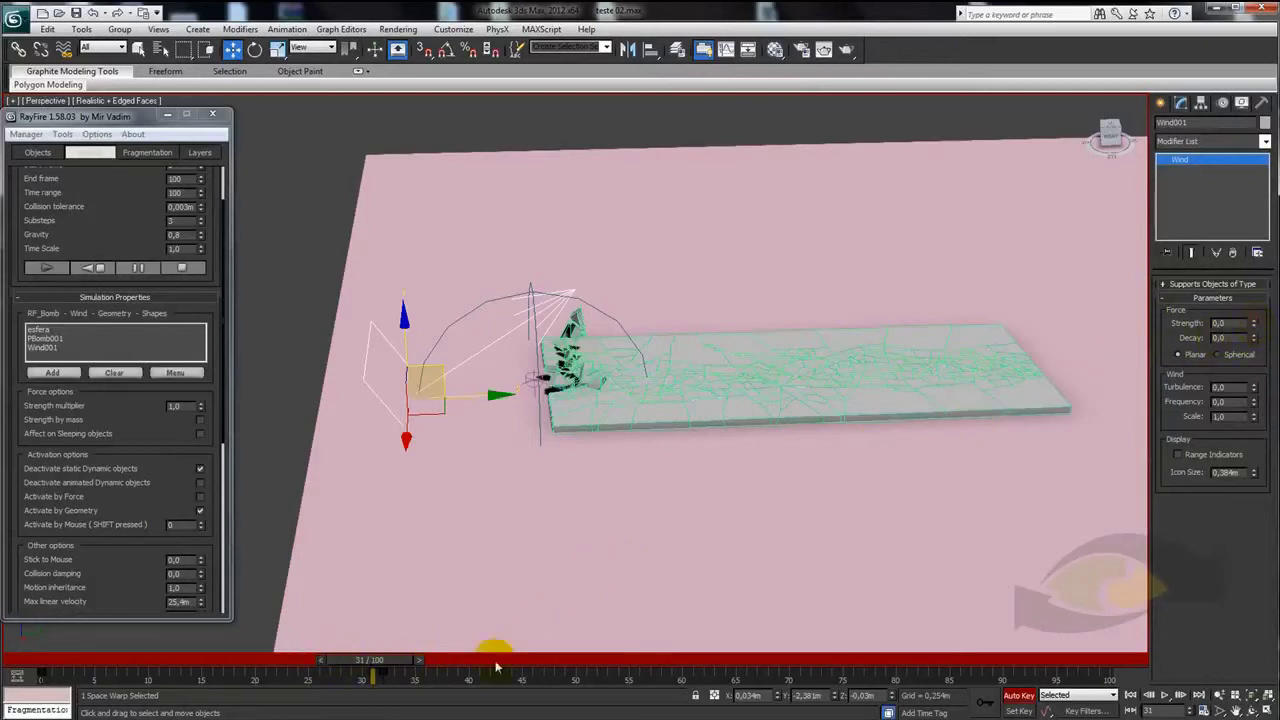
pyautogui.moveTo(381, 663); pyautogui.dragTo(444, 670)
pyautogui.press('w')
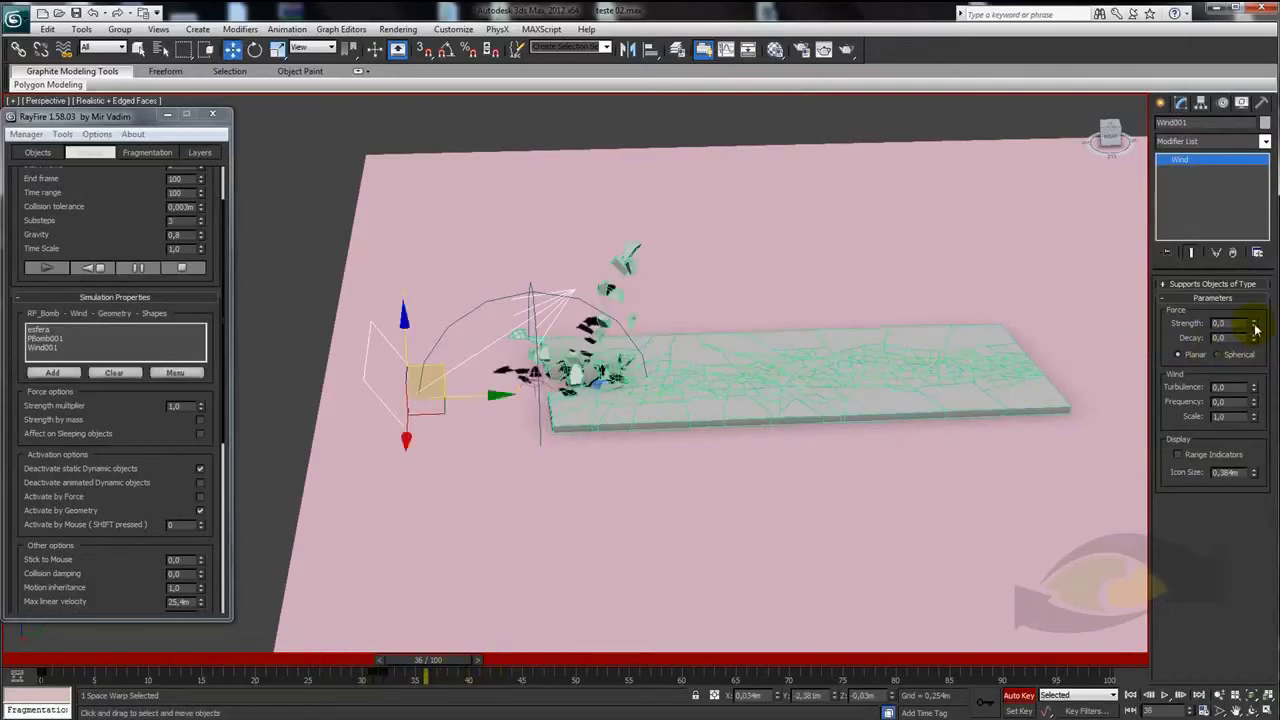
pyautogui.moveTo(428, 664)
pyautogui.mouseDown()
pyautogui.moveTo(391, 664)
pyautogui.moveTo(447, 664)
pyautogui.mouseUp()
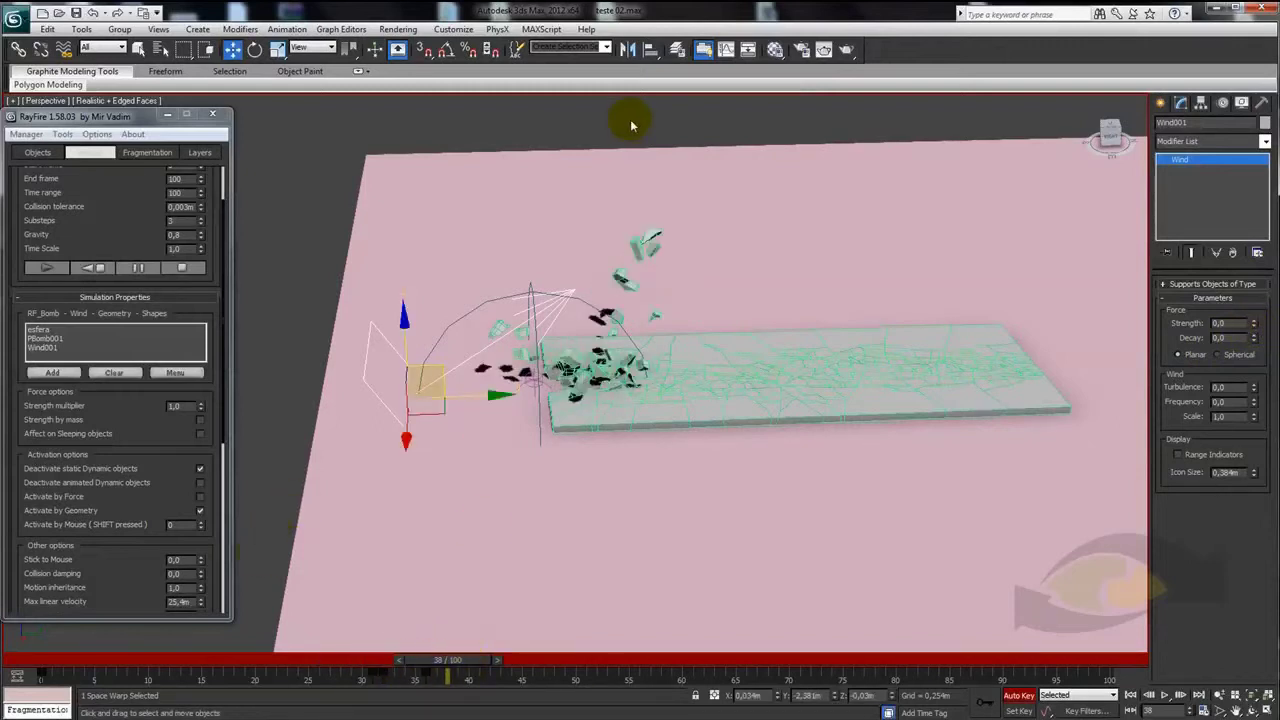
pyautogui.keyDown('alt'); pyautogui.moveTo(571, 366); pyautogui.dragTo(551, 363, button='middle'); pyautogui.keyUp('alt')
# Rewind to frame 36, reframe the view around Wind001, and reset the RayFire simulation
pyautogui.moveTo(500, 645)
pyautogui.mouseDown()
pyautogui.moveTo(413, 668)
pyautogui.moveTo(512, 668)
pyautogui.moveTo(481, 678)
pyautogui.moveTo(350, 668)
pyautogui.moveTo(740, 668)
pyautogui.moveTo(330, 670)
pyautogui.moveTo(499, 686)
pyautogui.moveTo(650, 668)
pyautogui.moveTo(466, 668)
pyautogui.moveTo(516, 668)
pyautogui.mouseUp()
pyautogui.press('w')
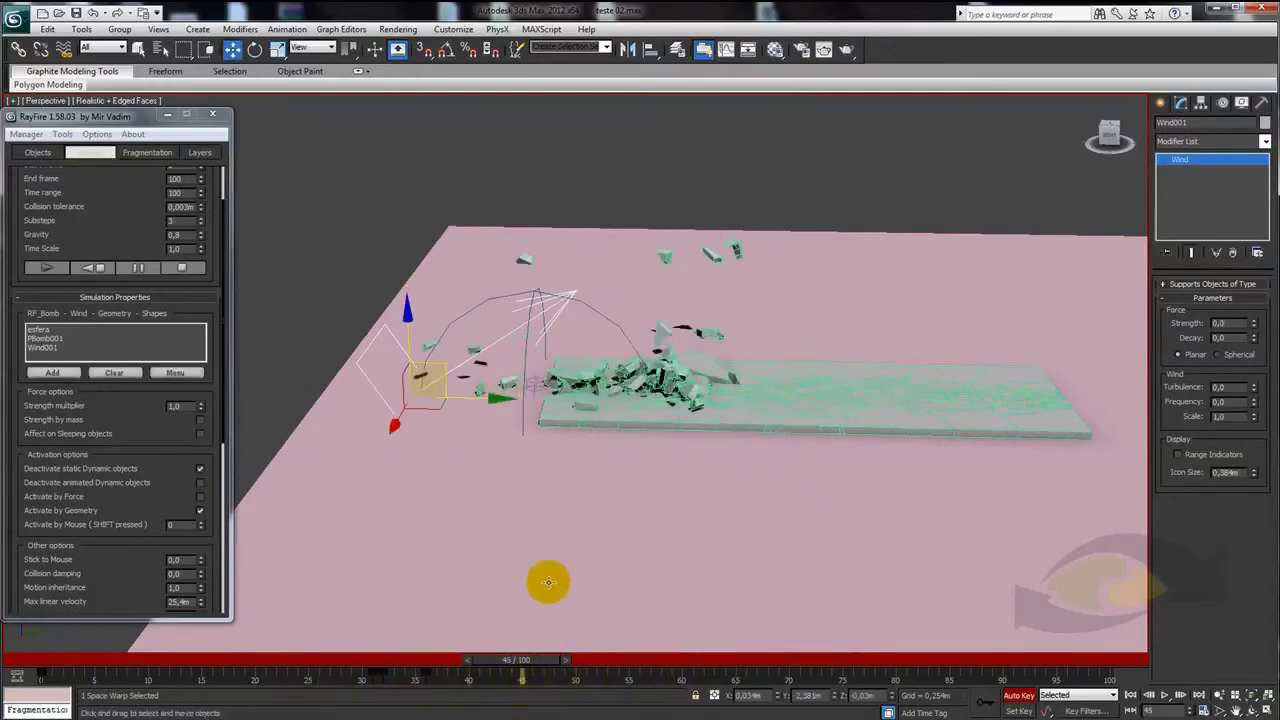
pyautogui.keyDown('alt'); pyautogui.moveTo(548, 582); pyautogui.dragTo(543, 429, button='middle'); pyautogui.keyUp('alt')
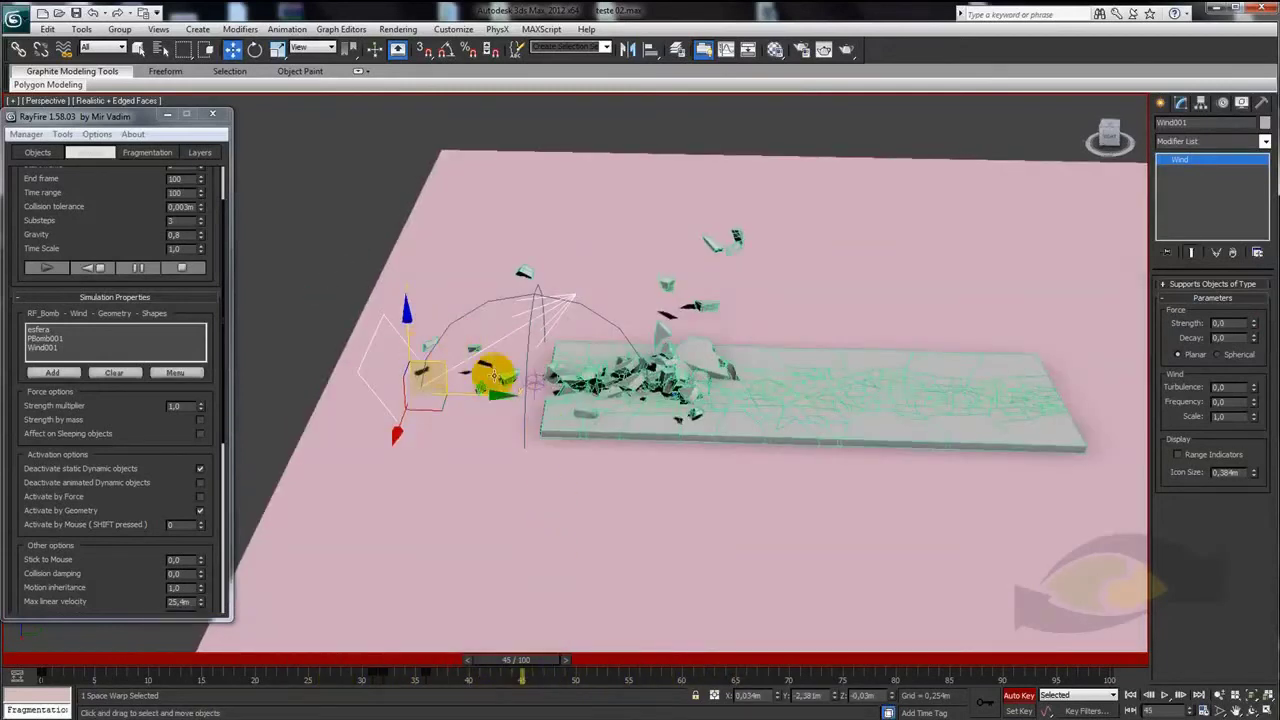
pyautogui.moveTo(651, 503)
pyautogui.mouseDown(button='middle')
pyautogui.moveTo(729, 503)
pyautogui.moveTo(731, 523)
pyautogui.moveTo(545, 500)
pyautogui.mouseUp(button='middle')
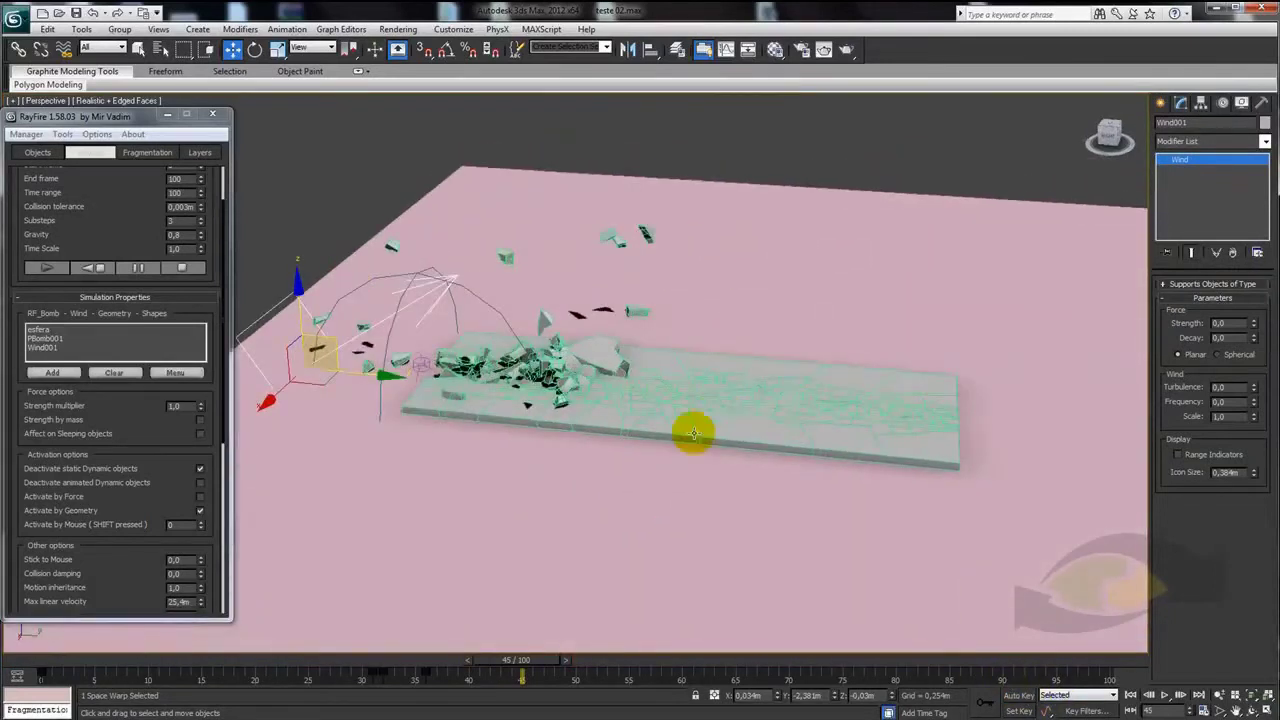
pyautogui.moveTo(689, 429); pyautogui.dragTo(658, 455, button='middle')
pyautogui.click(110, 267)
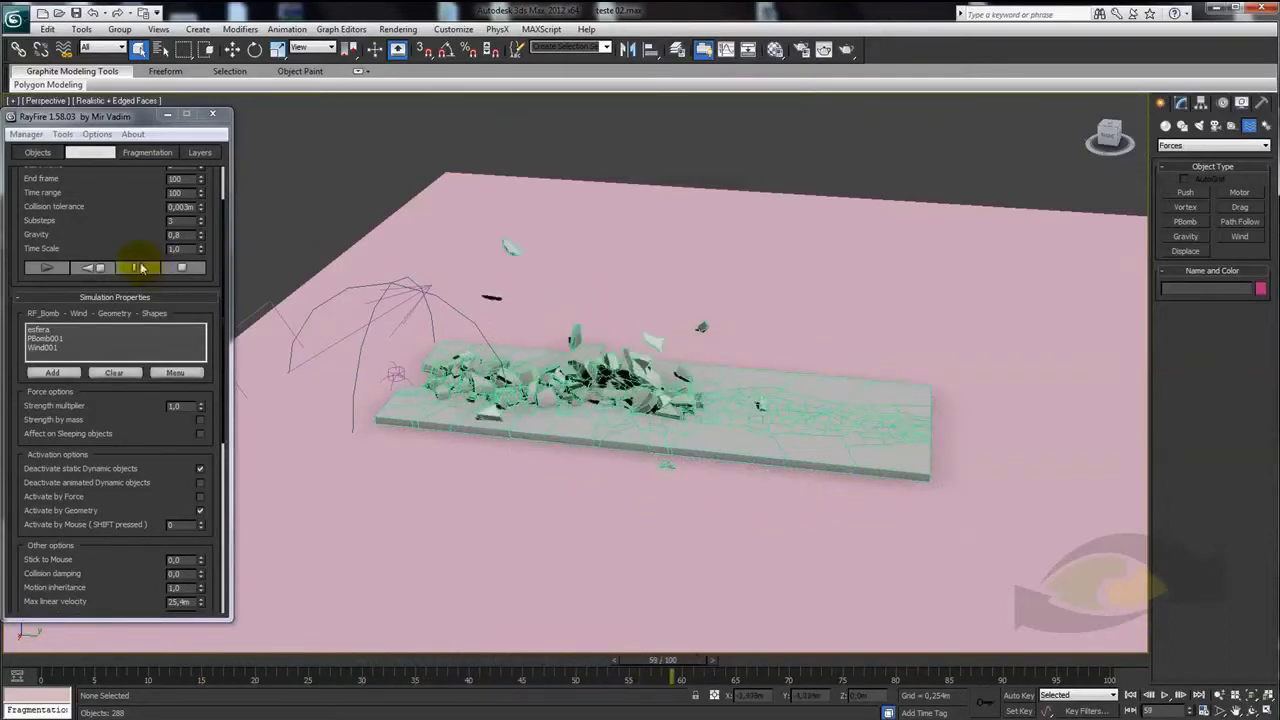
# Pause the running simulation and scrub back through the earlier frames
pyautogui.click(724, 676)
pyautogui.moveTo(722, 665); pyautogui.dragTo(412, 660)
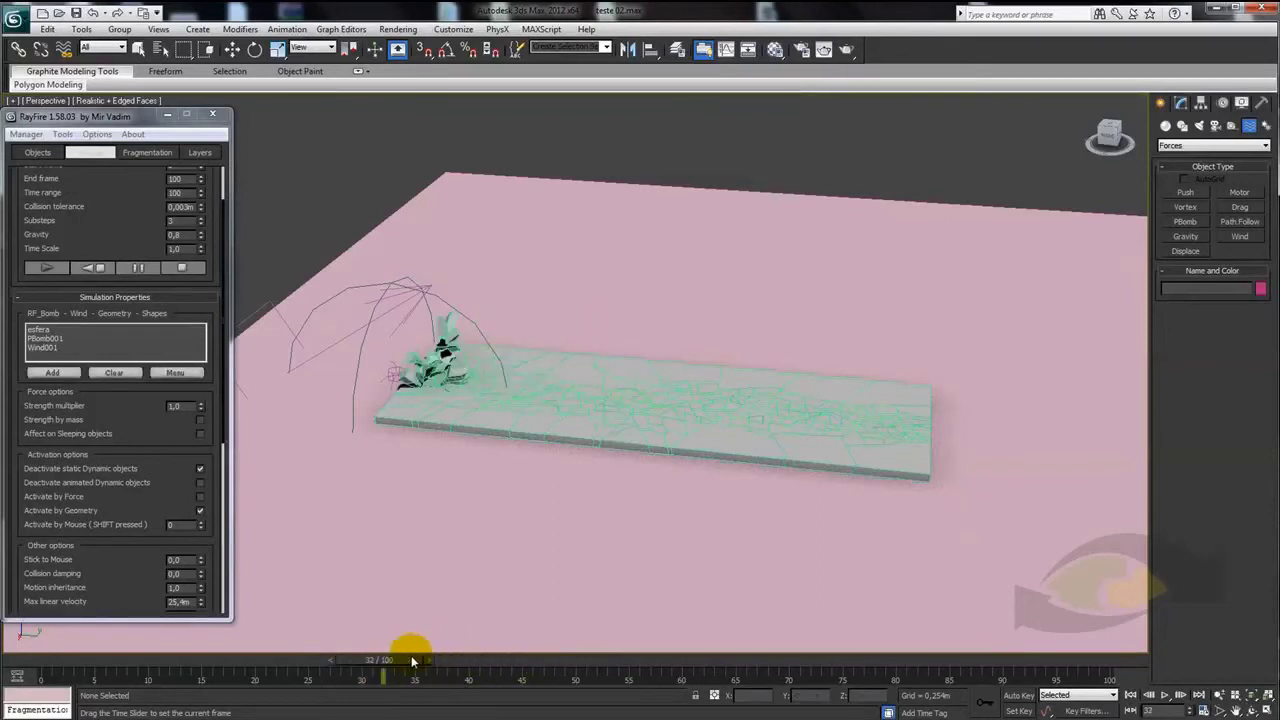
pyautogui.scroll(2, 571, 400)
pyautogui.scroll(3, 520, 380)
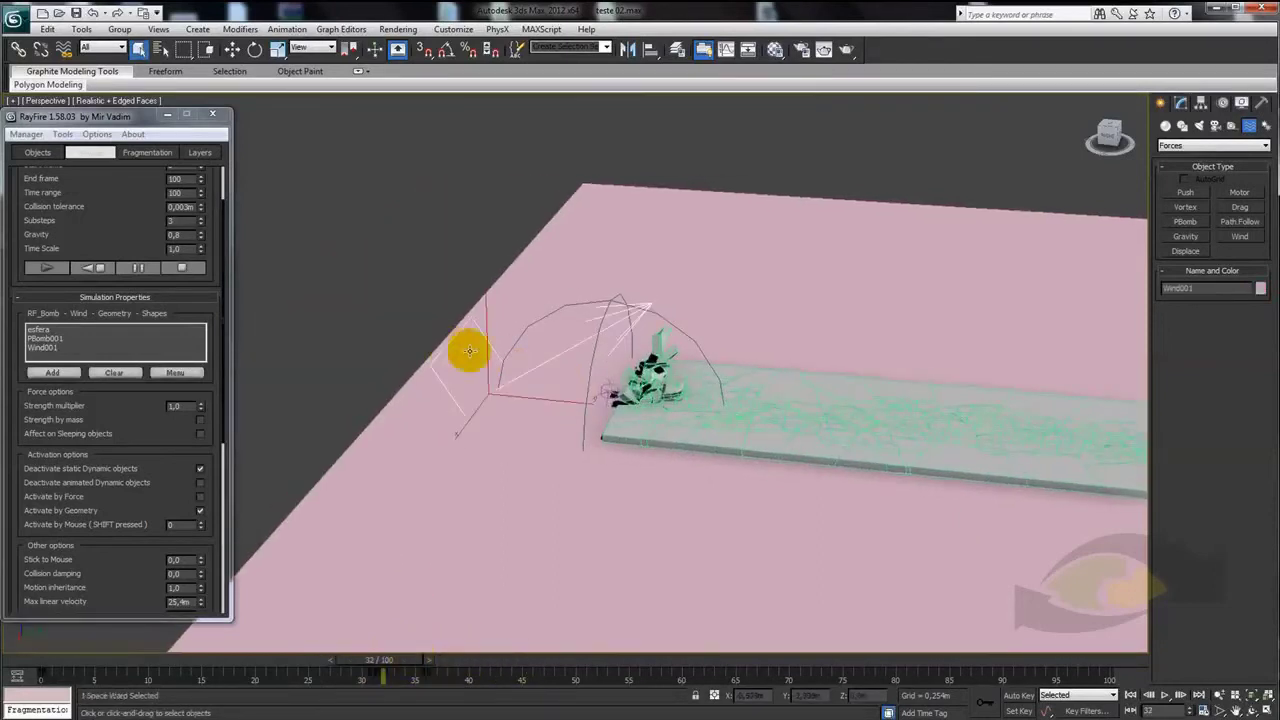
# Tilt Wind001 about 37 degrees on X and slide it along the ground toward the slab
pyautogui.press('e')
pyautogui.moveTo(531, 354); pyautogui.dragTo(493, 326)
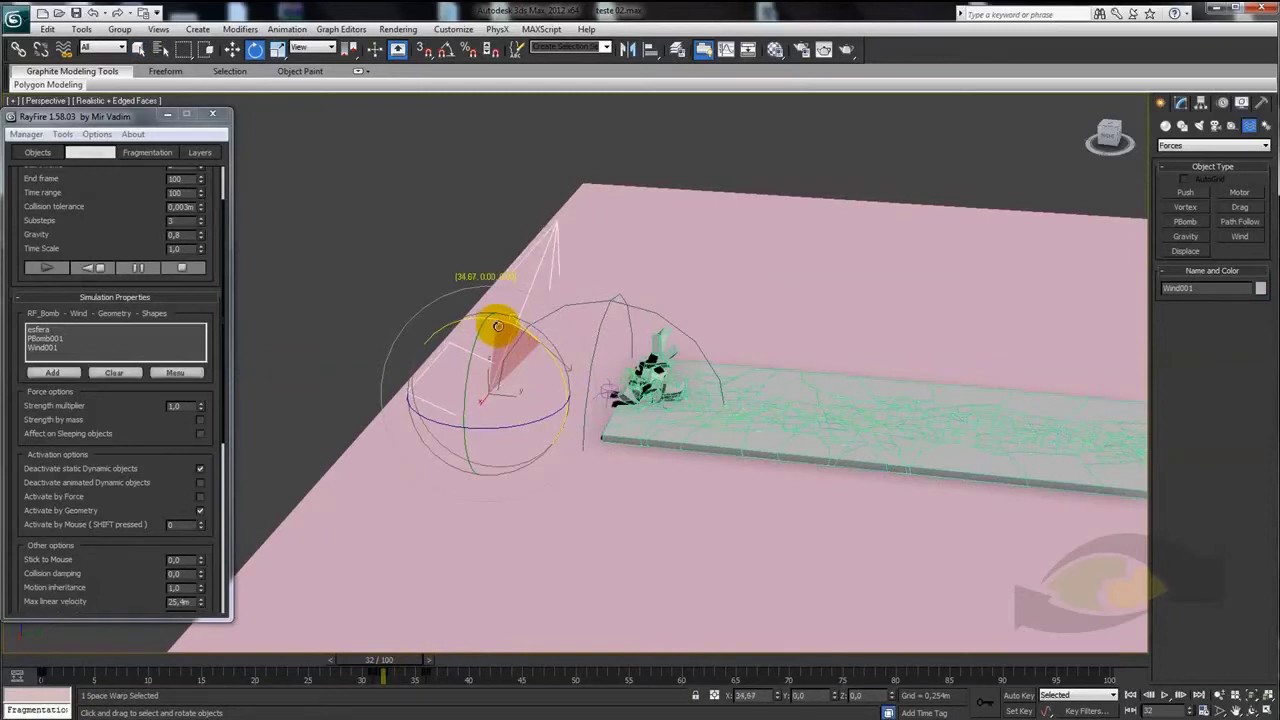
pyautogui.press('w')
pyautogui.moveTo(531, 408); pyautogui.dragTo(597, 420)
# Reset the RayFire simulation so the slab is whole again at frame 0
pyautogui.press('e')
pyautogui.moveTo(571, 340)
pyautogui.keyDown('alt'); pyautogui.mouseDown(button='middle')
pyautogui.moveTo(629, 420)
pyautogui.moveTo(586, 334)
pyautogui.moveTo(649, 390)
pyautogui.moveTo(600, 414)
pyautogui.moveTo(491, 251)
pyautogui.mouseUp(button='middle'); pyautogui.keyUp('alt')
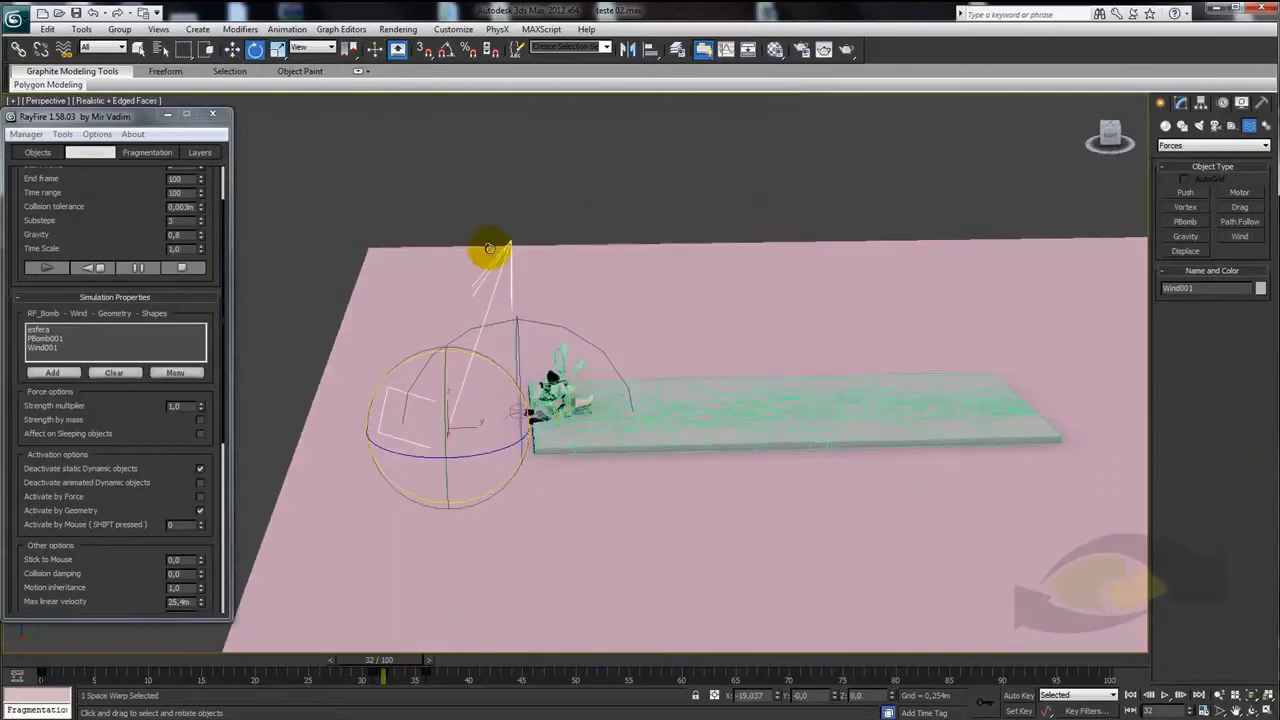
pyautogui.moveTo(757, 366)
pyautogui.keyDown('alt'); pyautogui.mouseDown(button='middle')
pyautogui.moveTo(747, 396)
pyautogui.moveTo(720, 343)
pyautogui.moveTo(734, 371)
pyautogui.mouseUp(button='middle'); pyautogui.keyUp('alt')
pyautogui.click(103, 264)
pyautogui.click(176, 370)
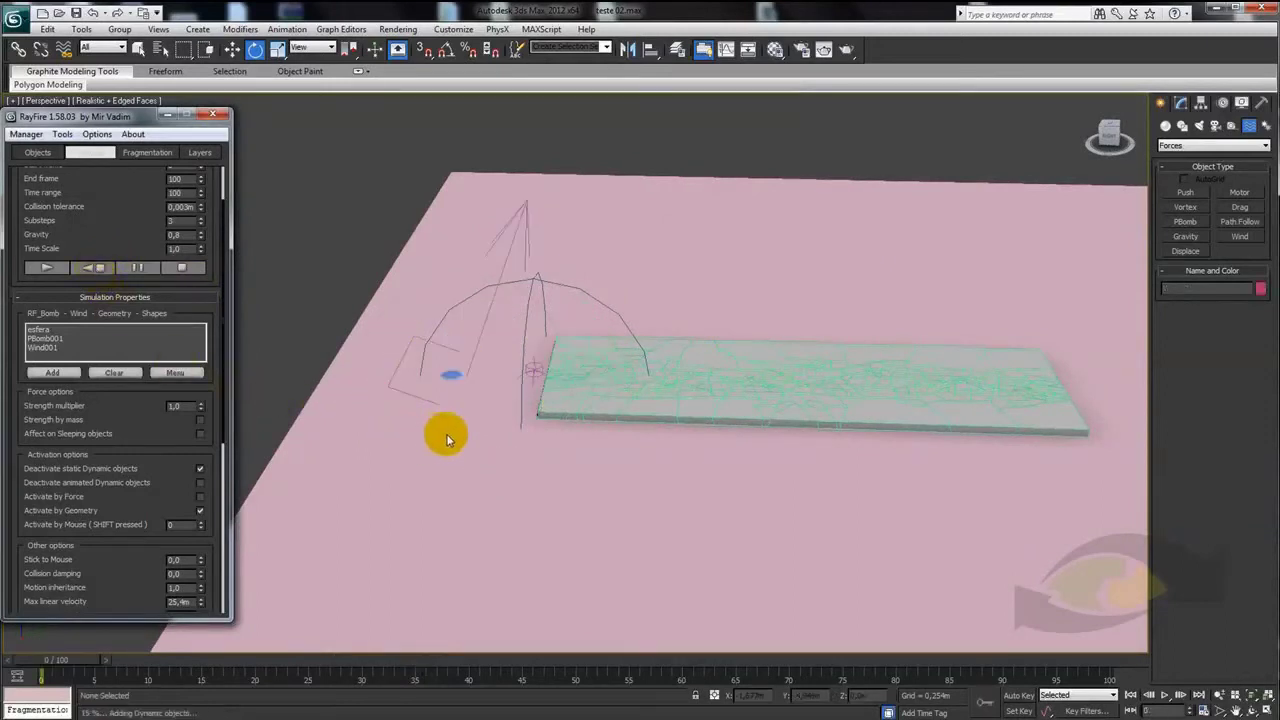
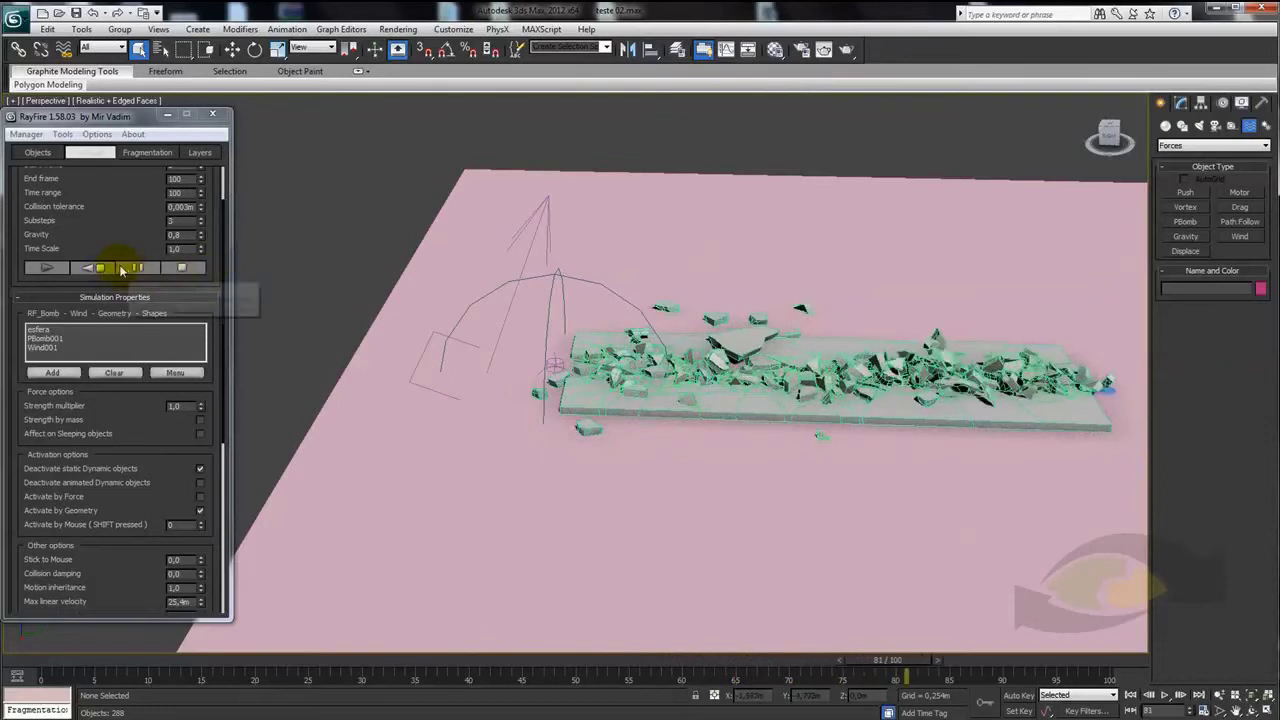
# Switch to the Front view and frame the shattered slab and its debris
pyautogui.moveTo(543, 371)
pyautogui.mouseDown(button='middle')
pyautogui.moveTo(766, 471)
pyautogui.moveTo(789, 463)
pyautogui.moveTo(694, 423)
pyautogui.moveTo(705, 452)
pyautogui.moveTo(863, 471)
pyautogui.moveTo(846, 457)
pyautogui.moveTo(846, 474)
pyautogui.moveTo(753, 455)
pyautogui.moveTo(749, 508)
pyautogui.moveTo(729, 486)
pyautogui.moveTo(670, 521)
pyautogui.mouseUp(button='middle')
pyautogui.scroll(-2, 749, 508)
pyautogui.scroll(-3, 735, 512)
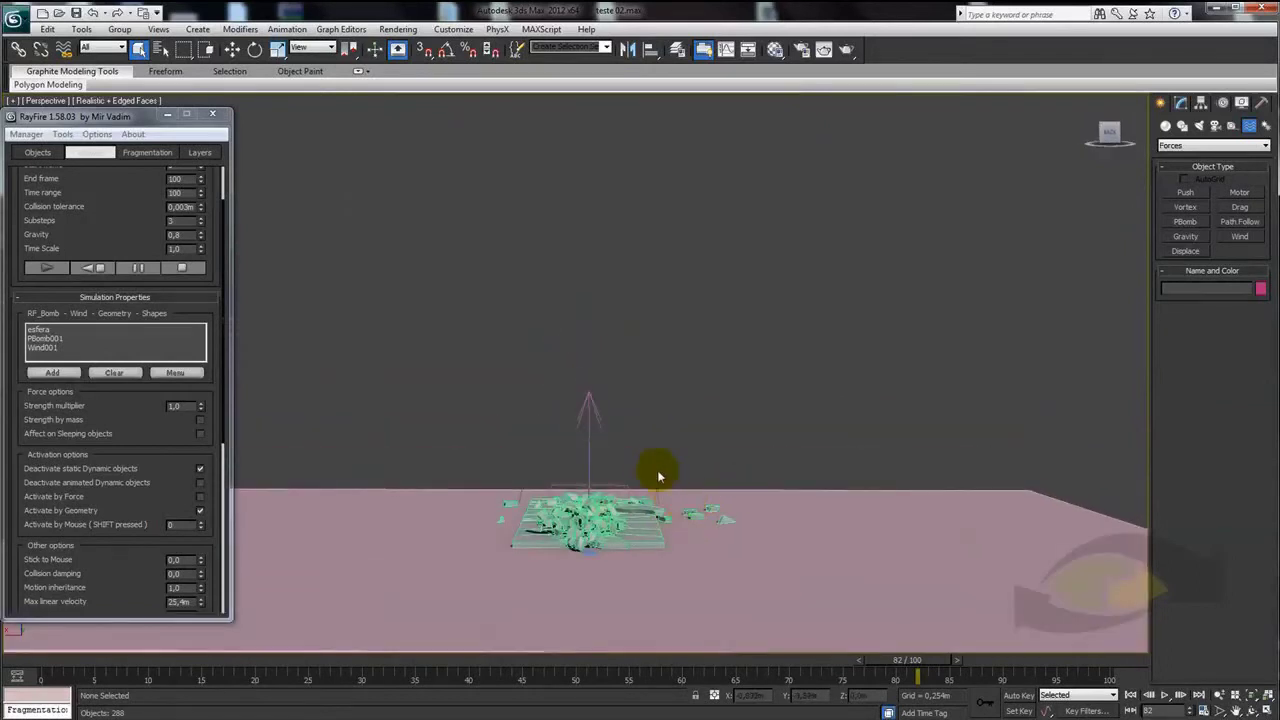
pyautogui.press('f')
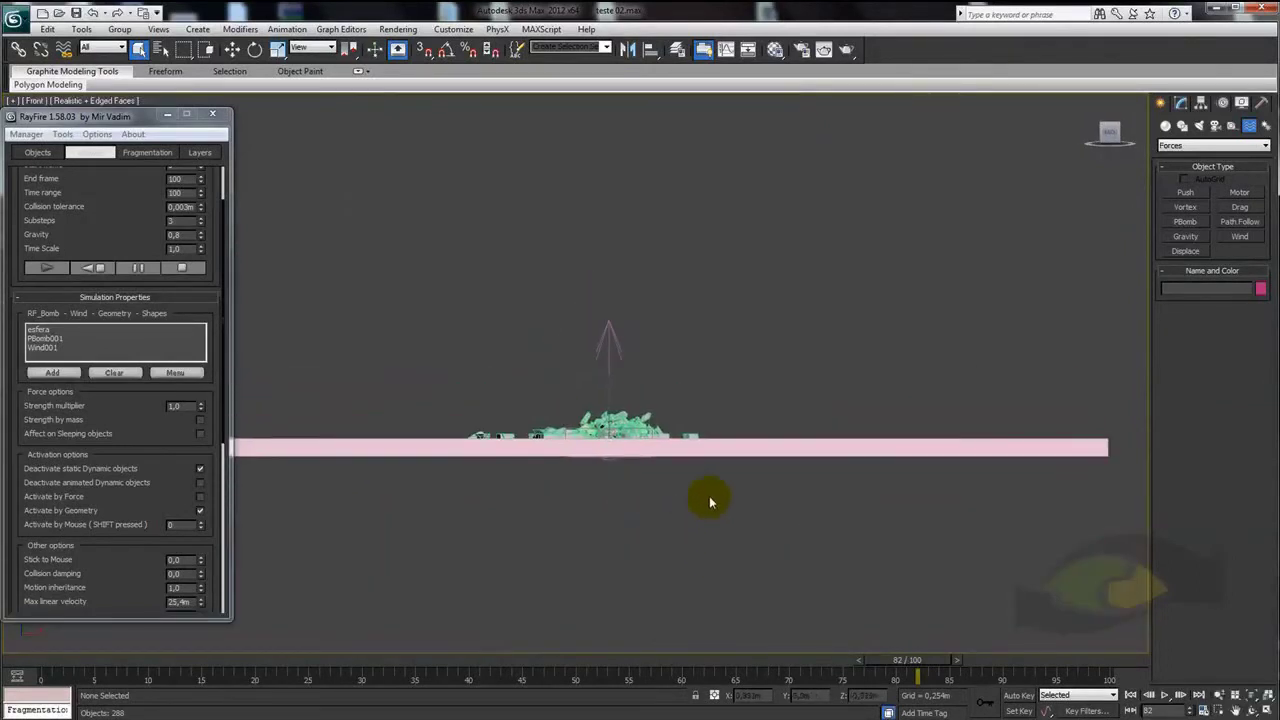
pyautogui.scroll(2, 709, 496)
pyautogui.moveTo(703, 434)
pyautogui.mouseDown(button='middle')
pyautogui.moveTo(689, 468)
pyautogui.moveTo(699, 474)
pyautogui.mouseUp(button='middle')
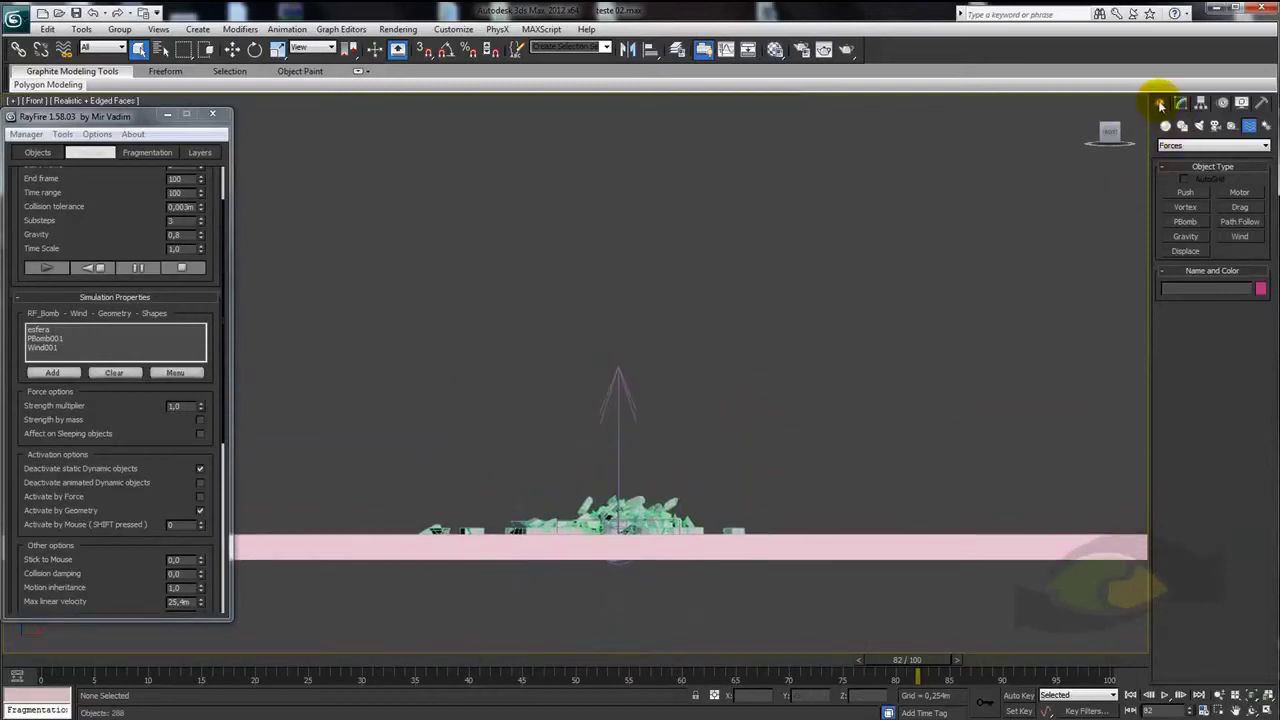
# Create a text spline in the Front viewport reading GFX
pyautogui.click(1183, 128)
pyautogui.moveTo(889, 306); pyautogui.dragTo(902, 289, button='middle')
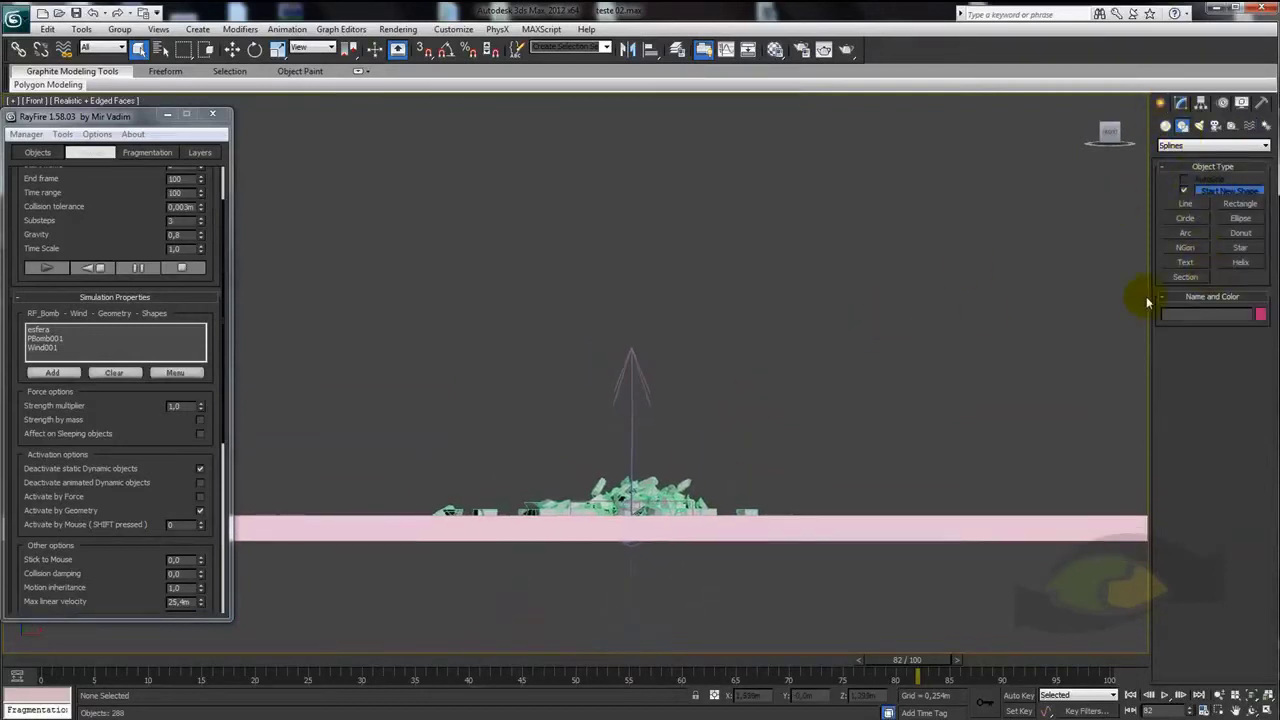
pyautogui.click(689, 303)
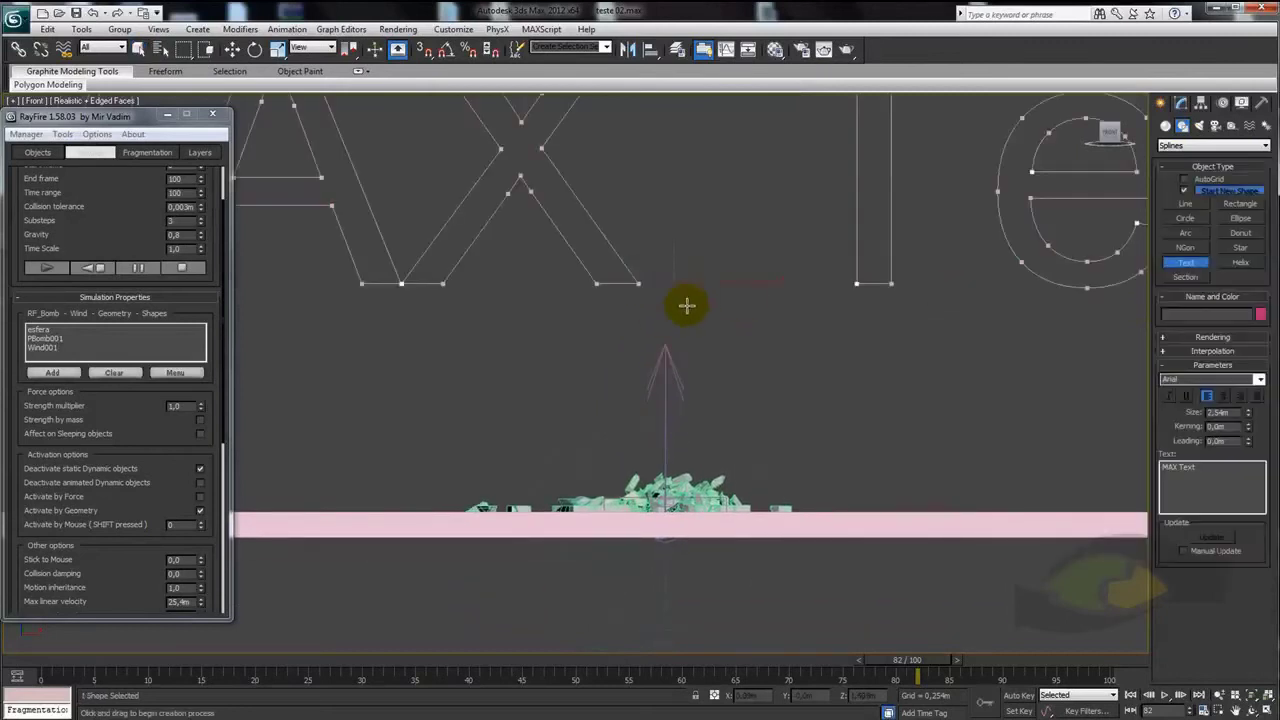
pyautogui.scroll(-2, 880, 403)
pyautogui.moveTo(1200, 467); pyautogui.dragTo(1162, 467)
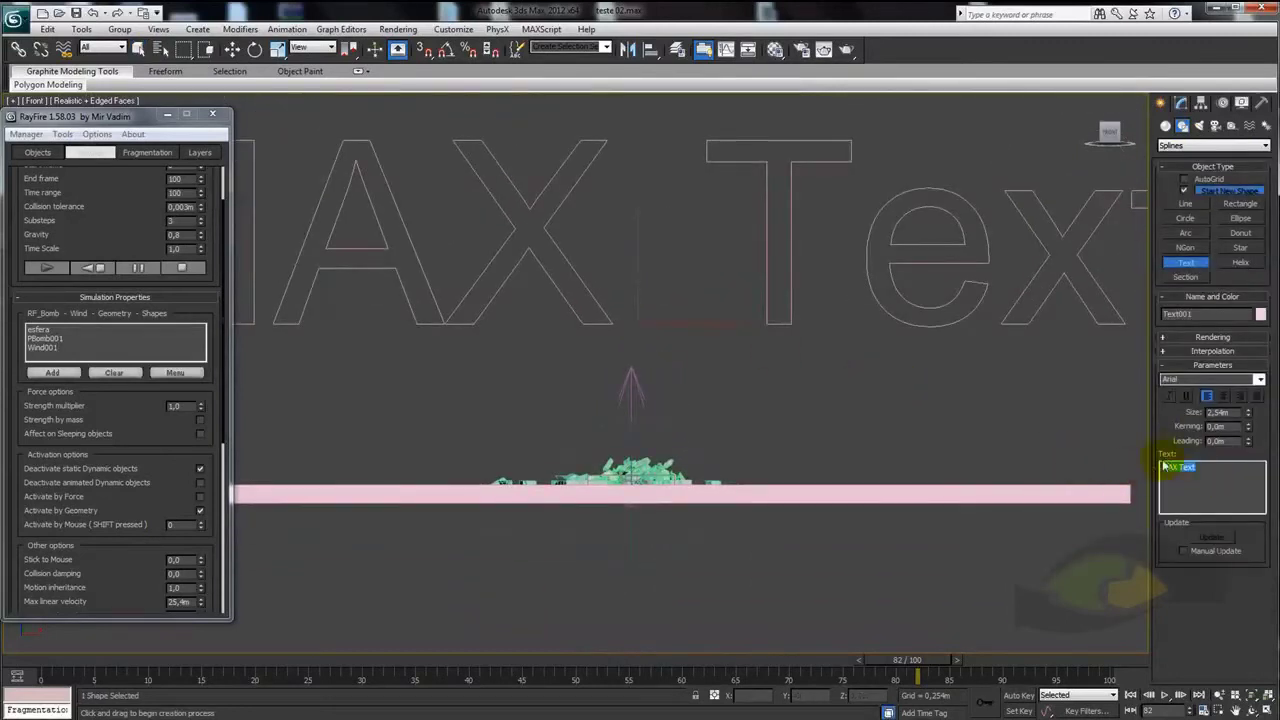
pyautogui.write('GFX')
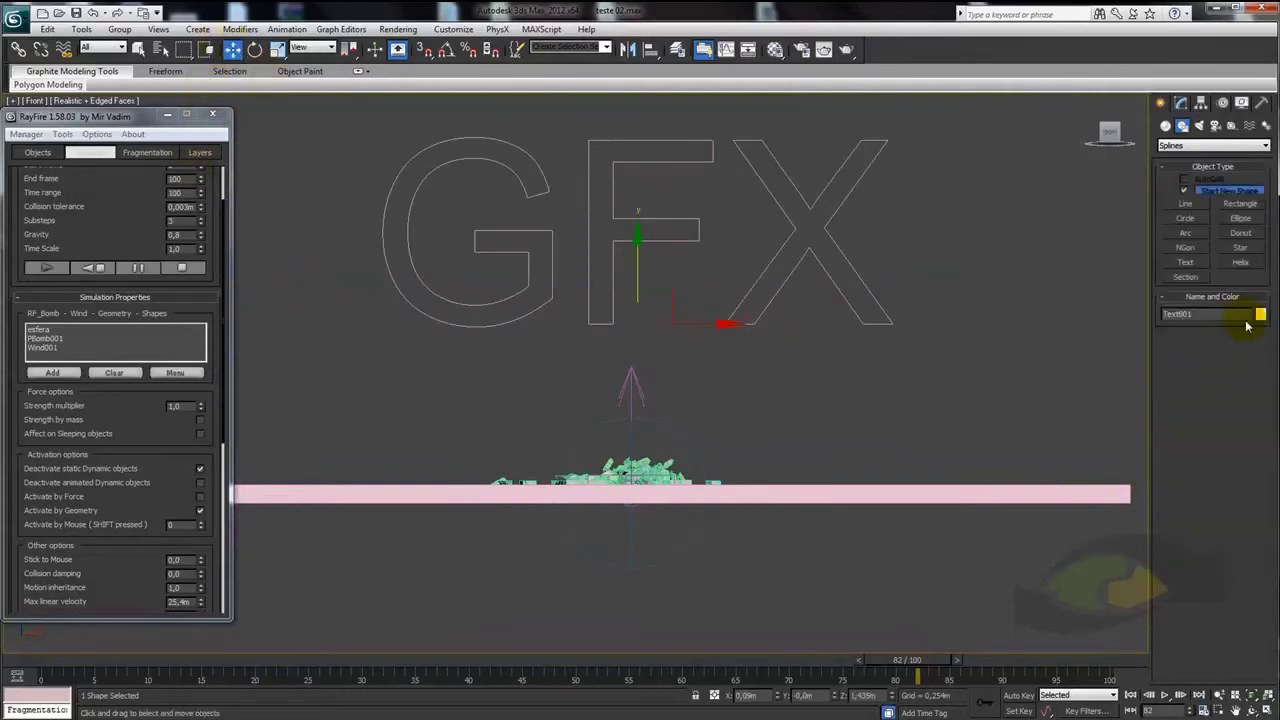
# Change the text font from Arial to Newtown Bold Italic and return to Perspective view
pyautogui.click(1181, 104)
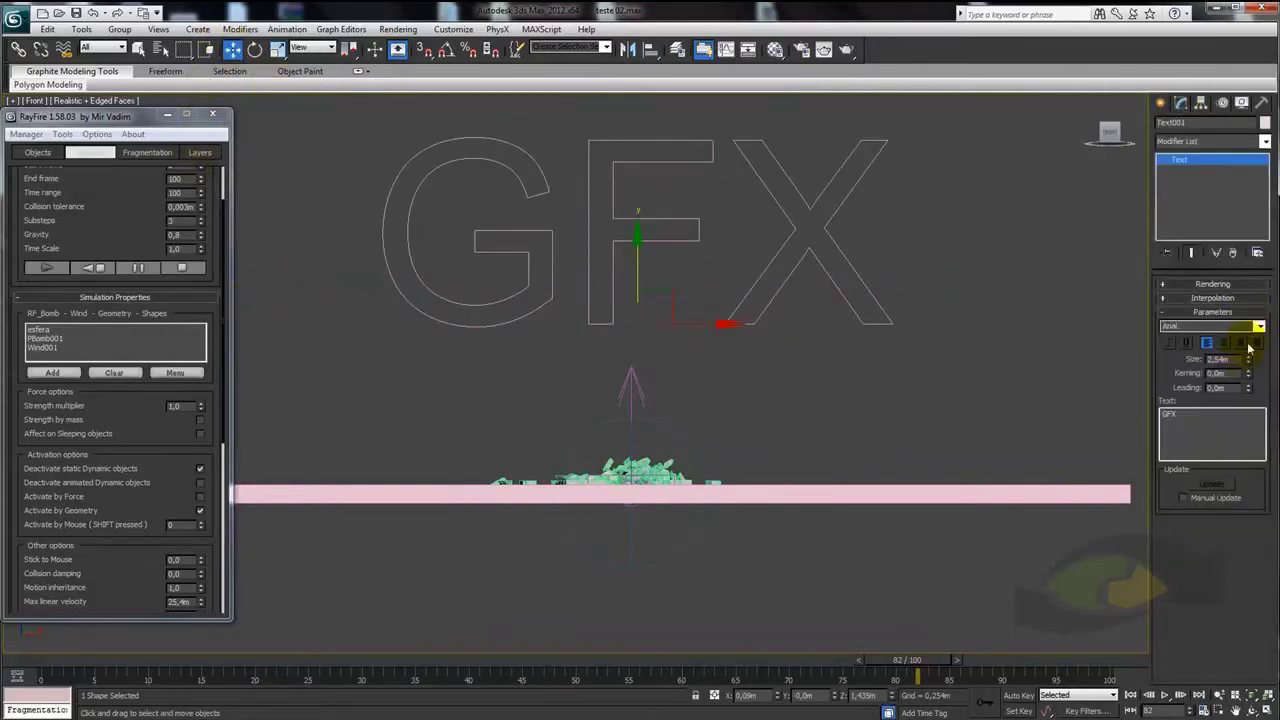
pyautogui.click(1258, 326)
pyautogui.moveTo(1266, 383); pyautogui.dragTo(1276, 543)
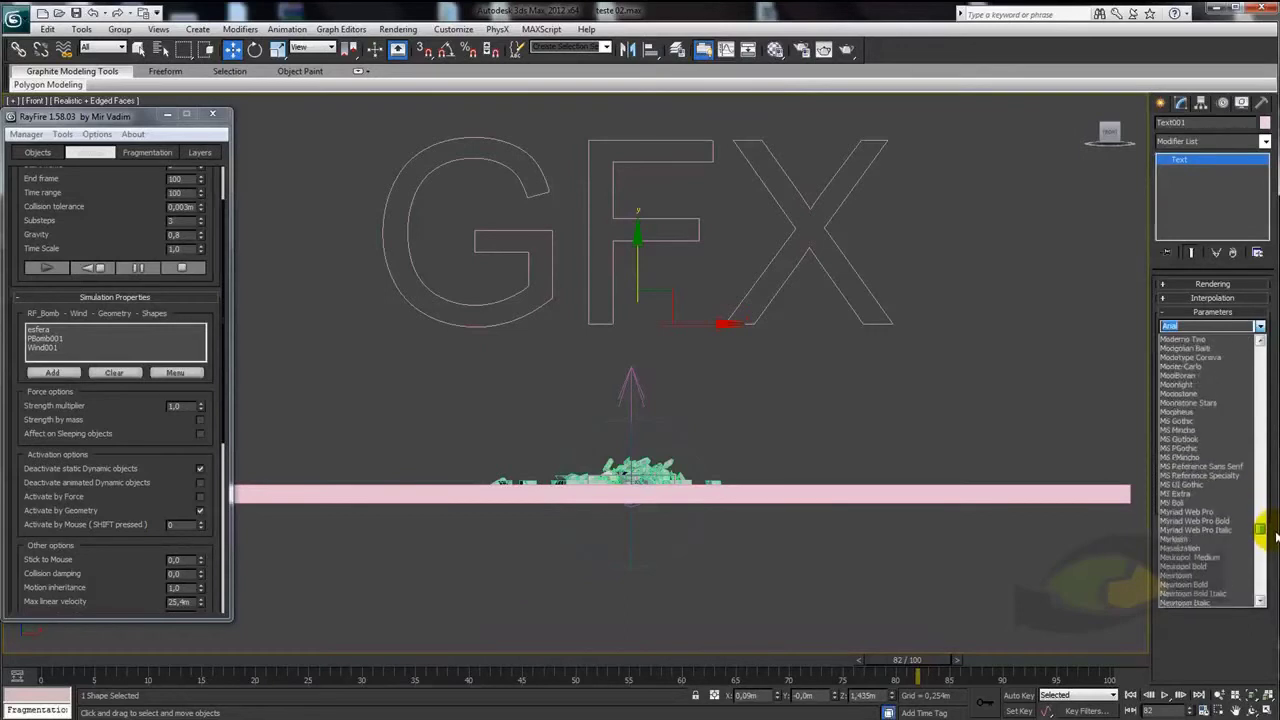
pyautogui.click(1190, 493)
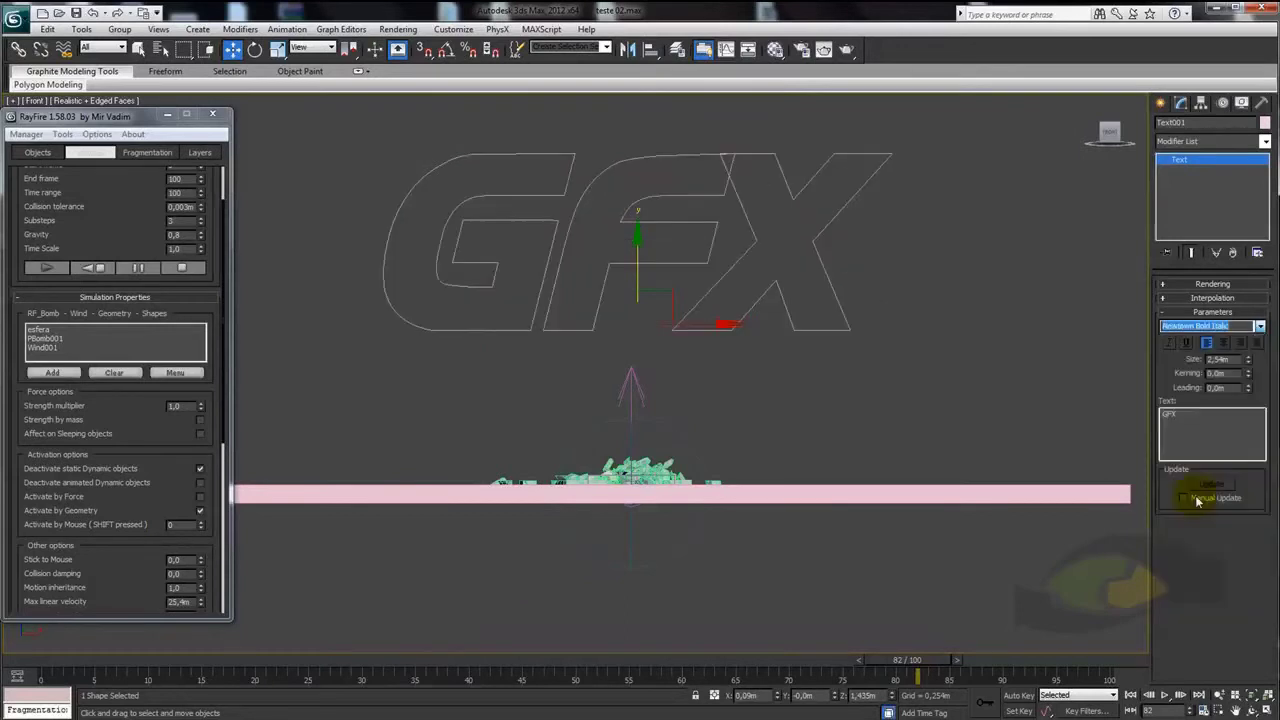
pyautogui.scroll(-2, 857, 531)
pyautogui.press('p')
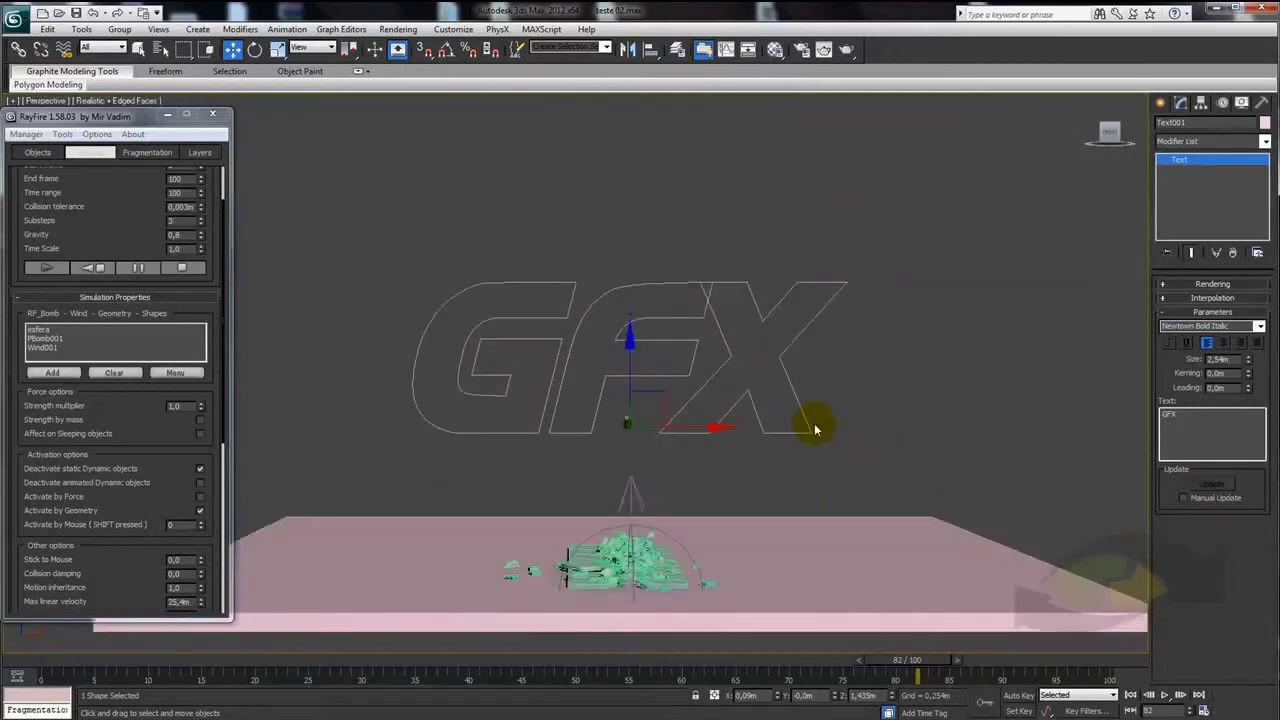
# Extrude the GFX text 0.241m and shrink its text size to about 0.64m
pyautogui.click(1265, 141)
pyautogui.scroll(-5, 1206, 380)
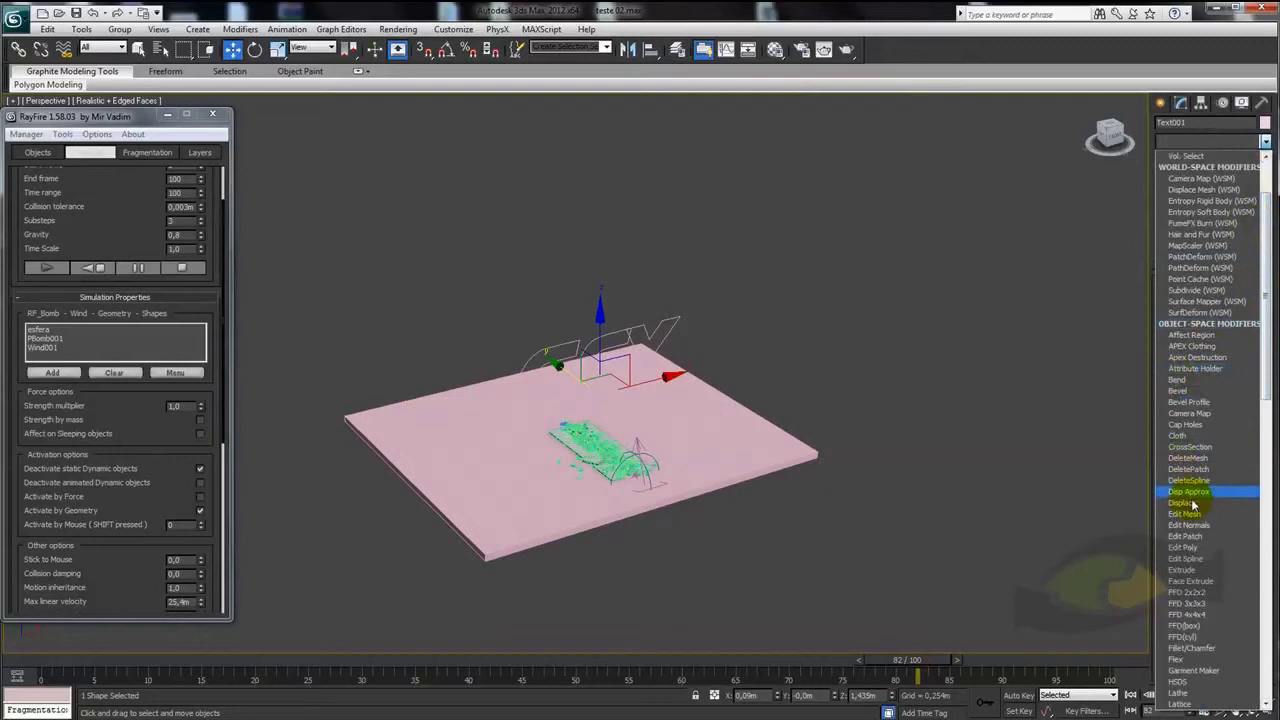
pyautogui.click(1195, 569)
pyautogui.moveTo(1250, 308); pyautogui.dragTo(1249, 249)
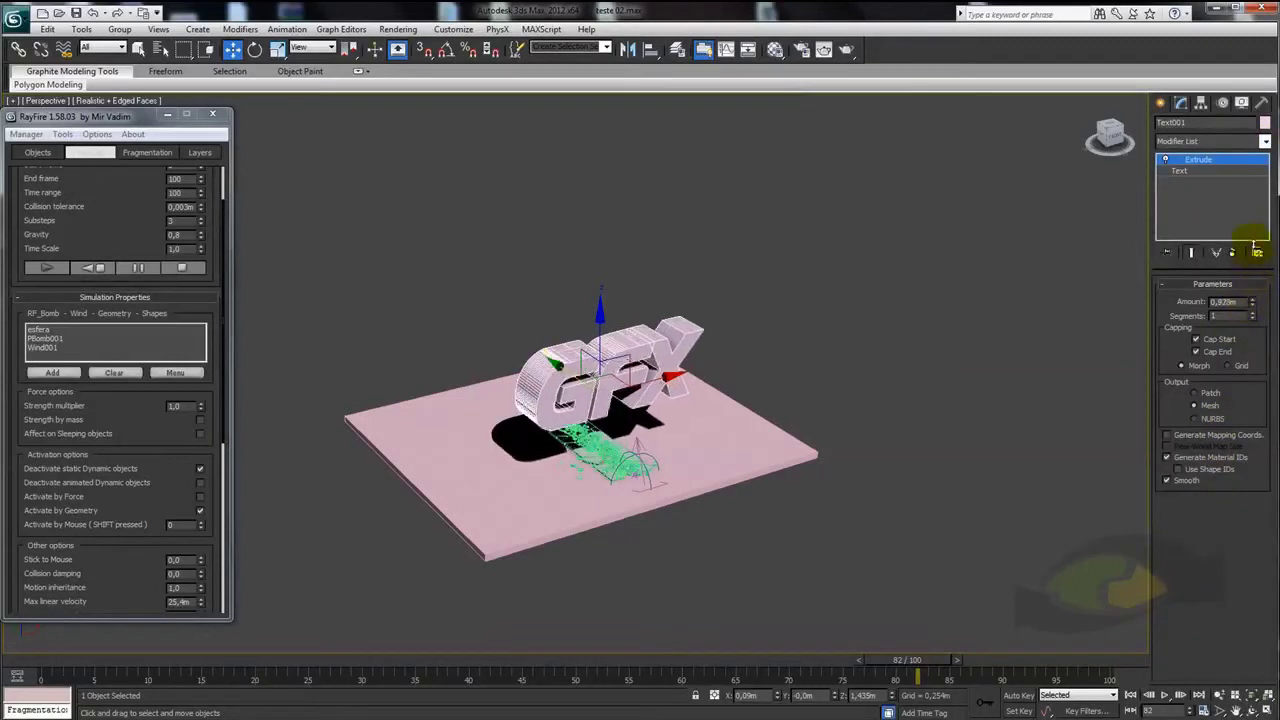
pyautogui.click(1182, 172)
pyautogui.moveTo(1248, 360); pyautogui.dragTo(1249, 417)
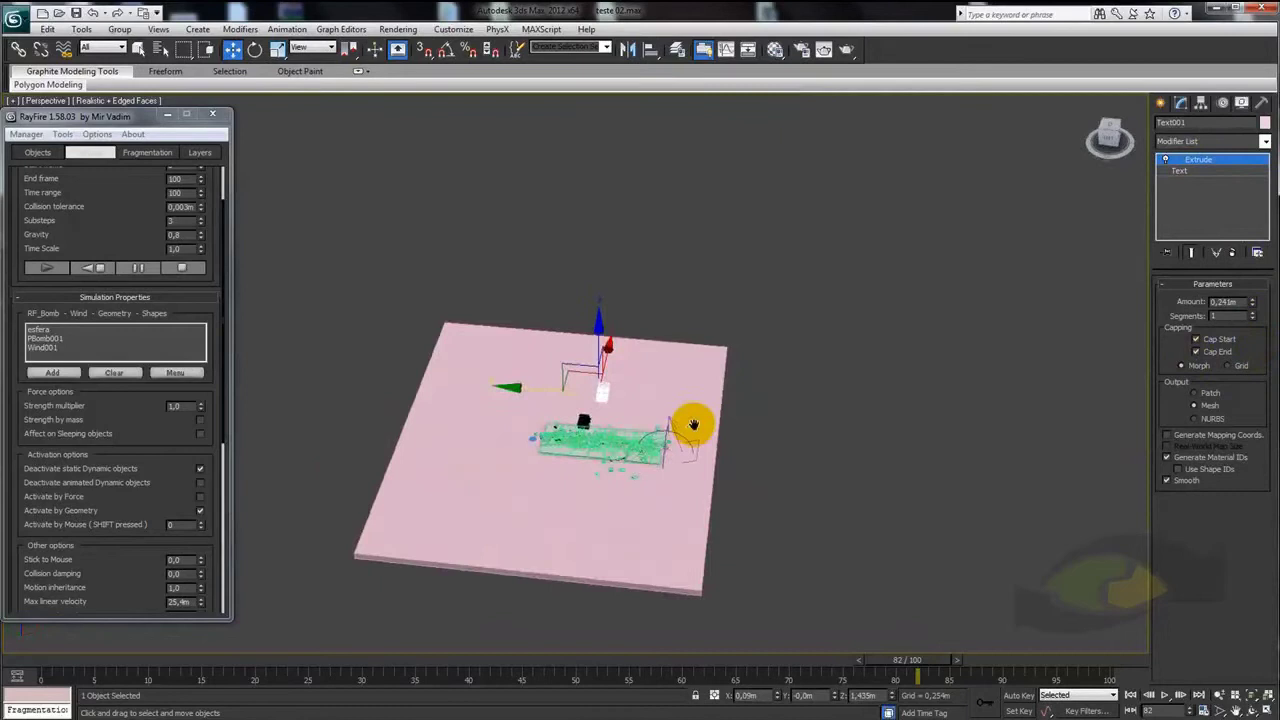
# Move the GFX text down onto the slab and mirror it so it reads correctly
pyautogui.scroll(5, 689, 429)
pyautogui.keyDown('alt'); pyautogui.moveTo(591, 466); pyautogui.dragTo(606, 372, button='middle'); pyautogui.keyUp('alt')
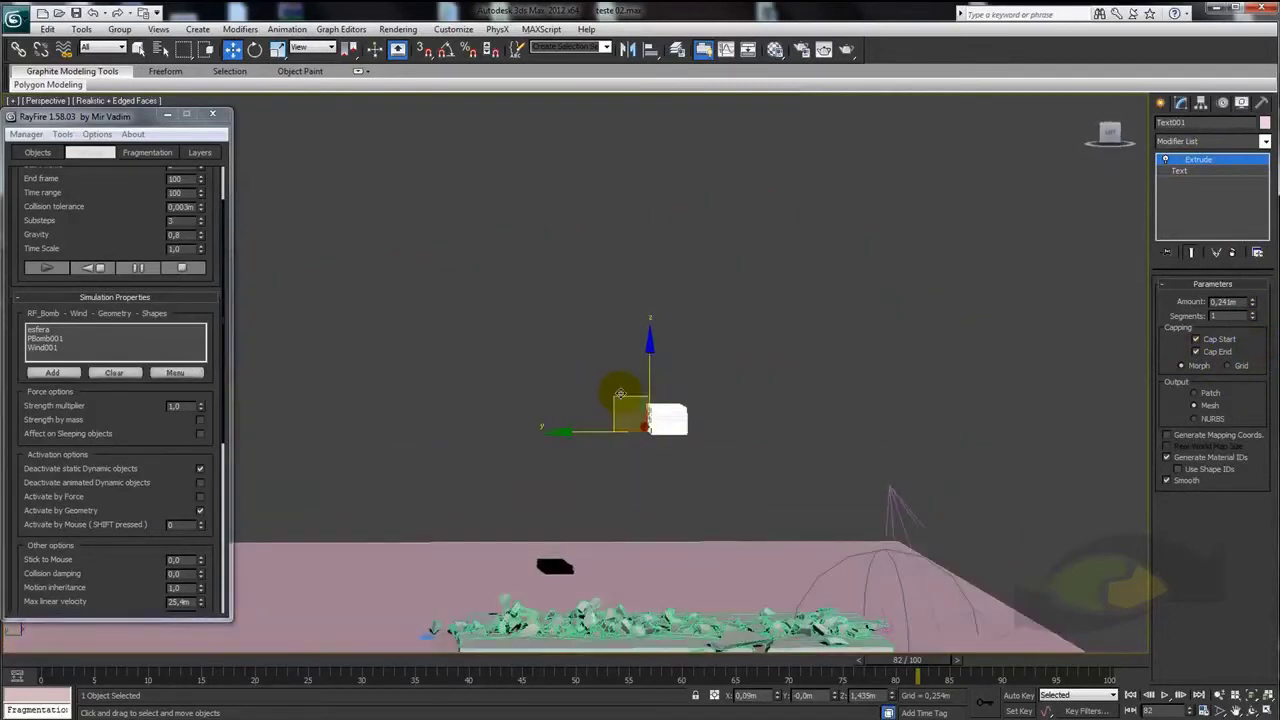
pyautogui.moveTo(623, 400); pyautogui.dragTo(444, 581)
pyautogui.moveTo(444, 581)
pyautogui.keyDown('alt'); pyautogui.mouseDown(button='middle')
pyautogui.moveTo(500, 409)
pyautogui.moveTo(560, 371)
pyautogui.moveTo(669, 449)
pyautogui.moveTo(681, 511)
pyautogui.moveTo(723, 529)
pyautogui.moveTo(690, 529)
pyautogui.mouseUp(button='middle'); pyautogui.keyUp('alt')
pyautogui.moveTo(629, 529); pyautogui.dragTo(645, 527)
pyautogui.keyDown('alt'); pyautogui.moveTo(645, 527); pyautogui.dragTo(697, 70, button='middle'); pyautogui.keyUp('alt')
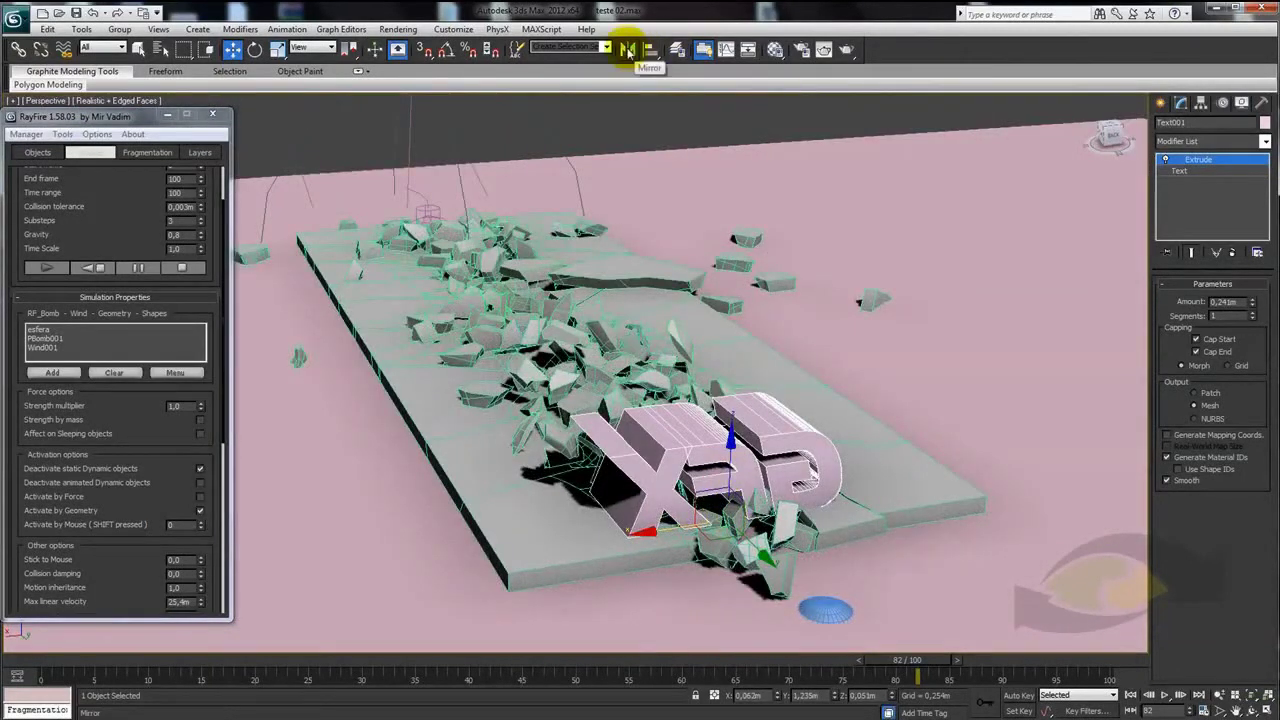
pyautogui.click(627, 49)
pyautogui.click(663, 457)
pyautogui.moveTo(663, 457)
pyautogui.keyDown('alt'); pyautogui.mouseDown(button='middle')
pyautogui.moveTo(800, 398)
pyautogui.moveTo(814, 437)
pyautogui.moveTo(843, 434)
pyautogui.moveTo(143, 205)
pyautogui.mouseUp(button='middle'); pyautogui.keyUp('alt')
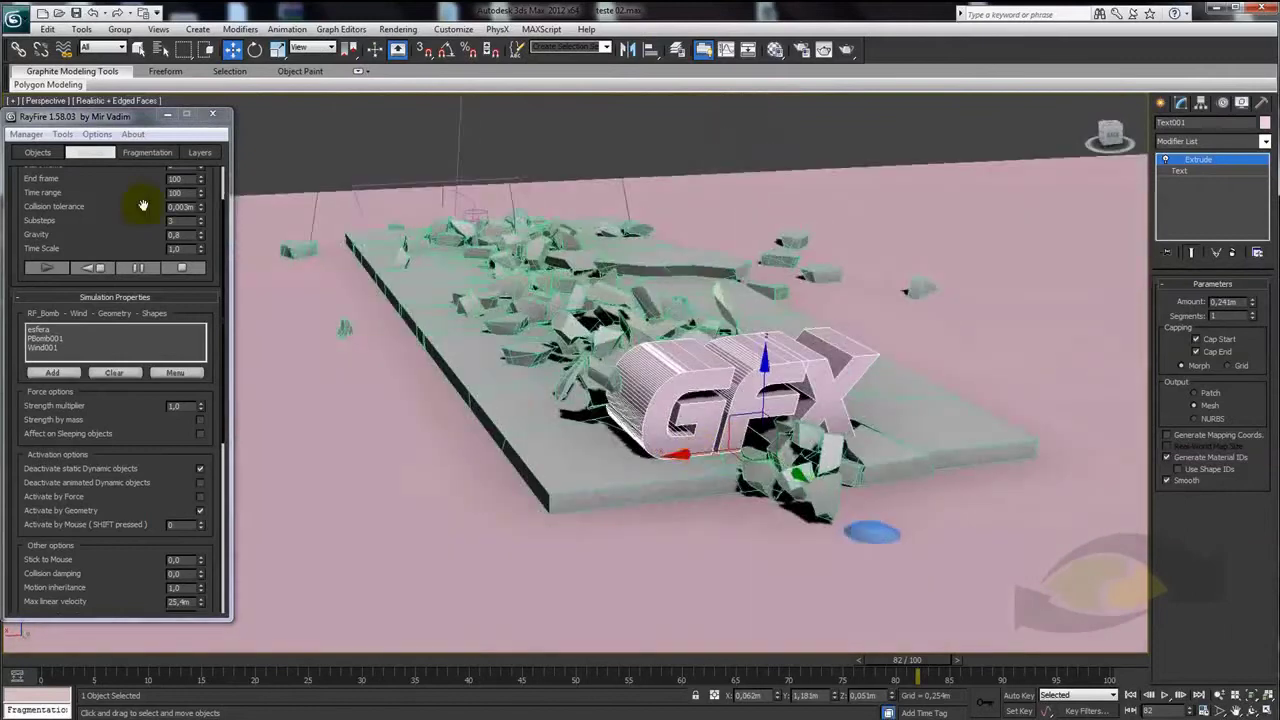
# Clear RayFire's dynamic objects list and add Text001 as the only dynamic object
pyautogui.click(39, 153)
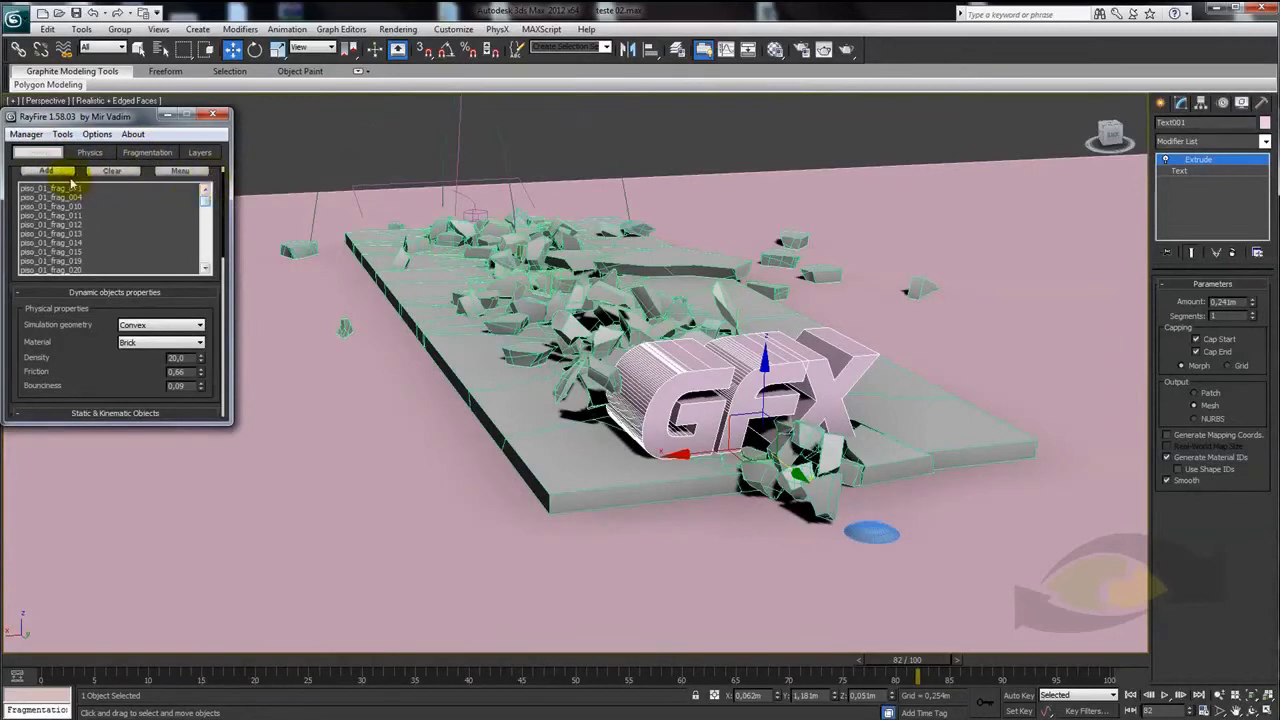
pyautogui.moveTo(308, 234)
pyautogui.keyDown('alt'); pyautogui.mouseDown(button='middle')
pyautogui.moveTo(688, 373)
pyautogui.moveTo(558, 345)
pyautogui.mouseUp(button='middle'); pyautogui.keyUp('alt')
pyautogui.click(111, 171)
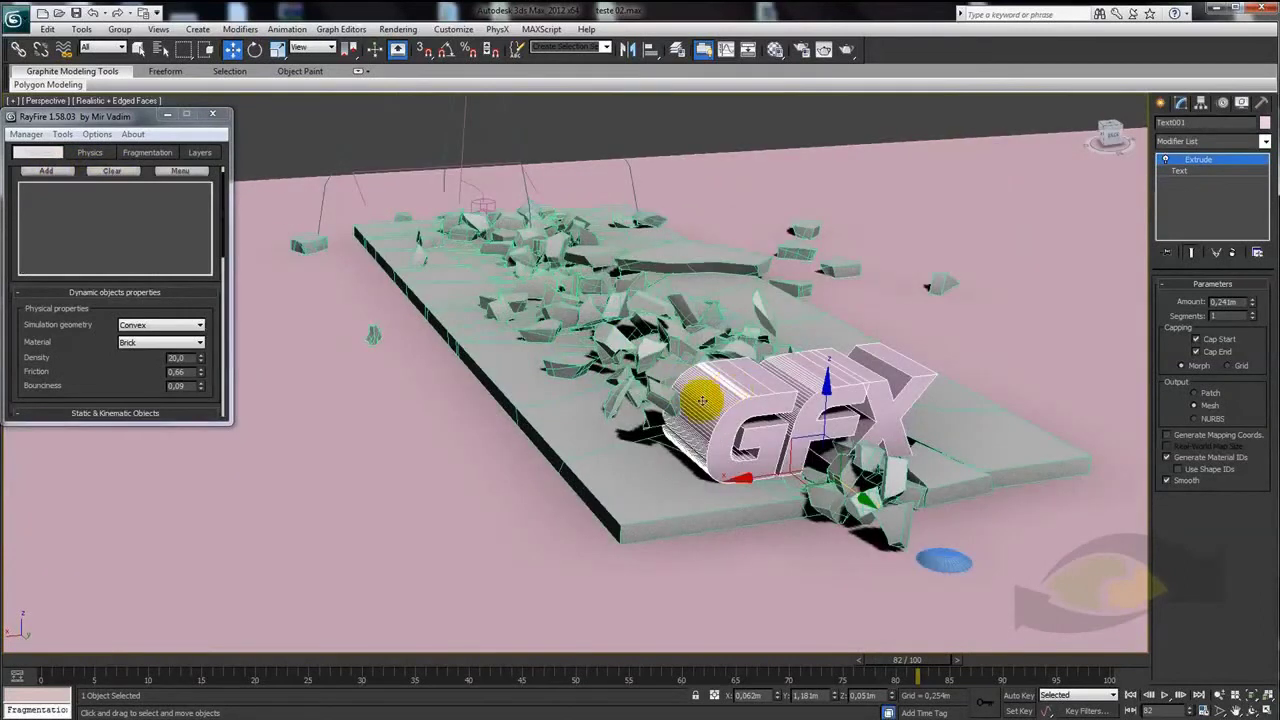
pyautogui.click(48, 170)
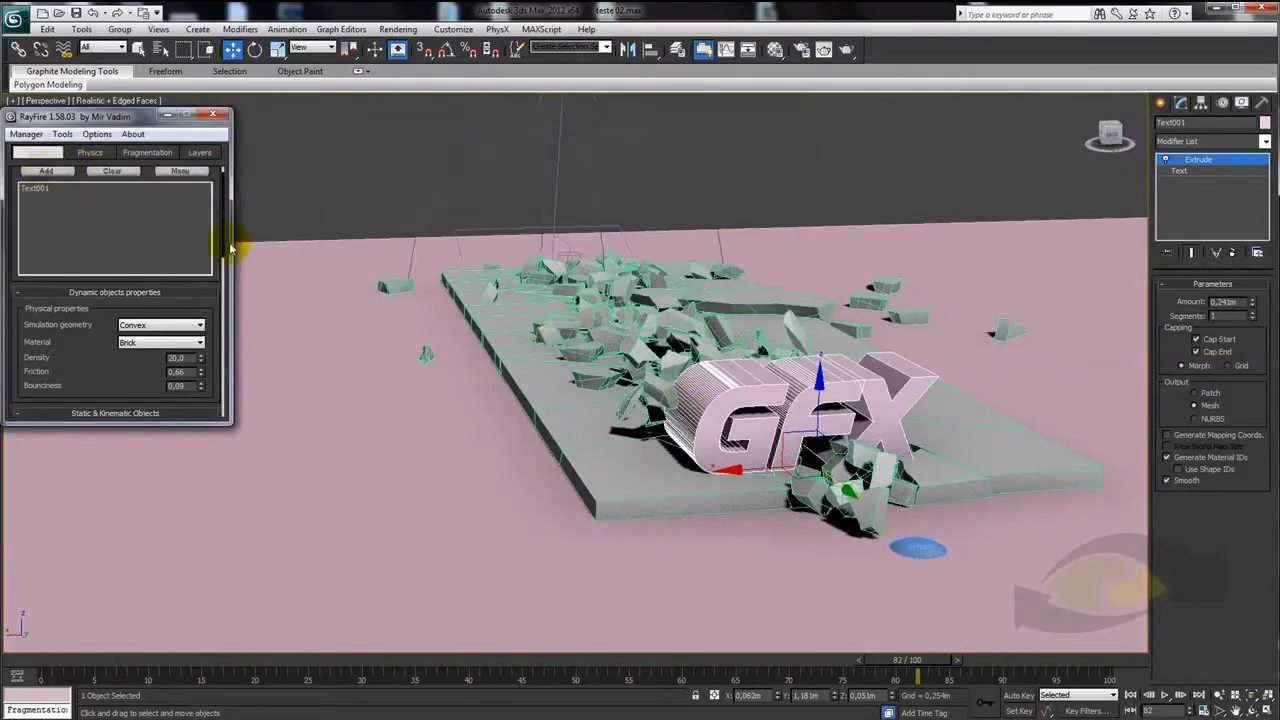
pyautogui.keyDown('alt'); pyautogui.moveTo(359, 235); pyautogui.dragTo(362, 279, button='middle'); pyautogui.keyUp('alt')
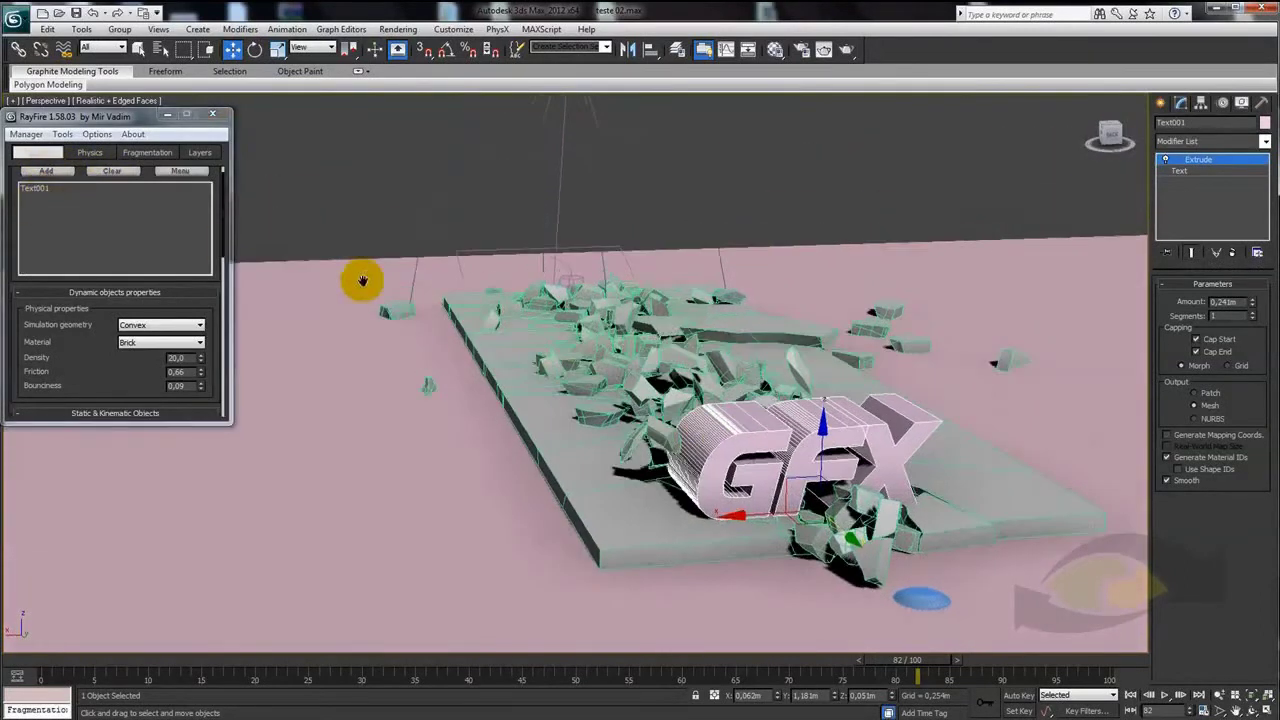
# Set RayFire's fragmentation type to Voronoi - Uniform with 120 iterations
pyautogui.click(147, 153)
pyautogui.keyDown('alt'); pyautogui.moveTo(486, 323); pyautogui.dragTo(543, 357, button='middle'); pyautogui.keyUp('alt')
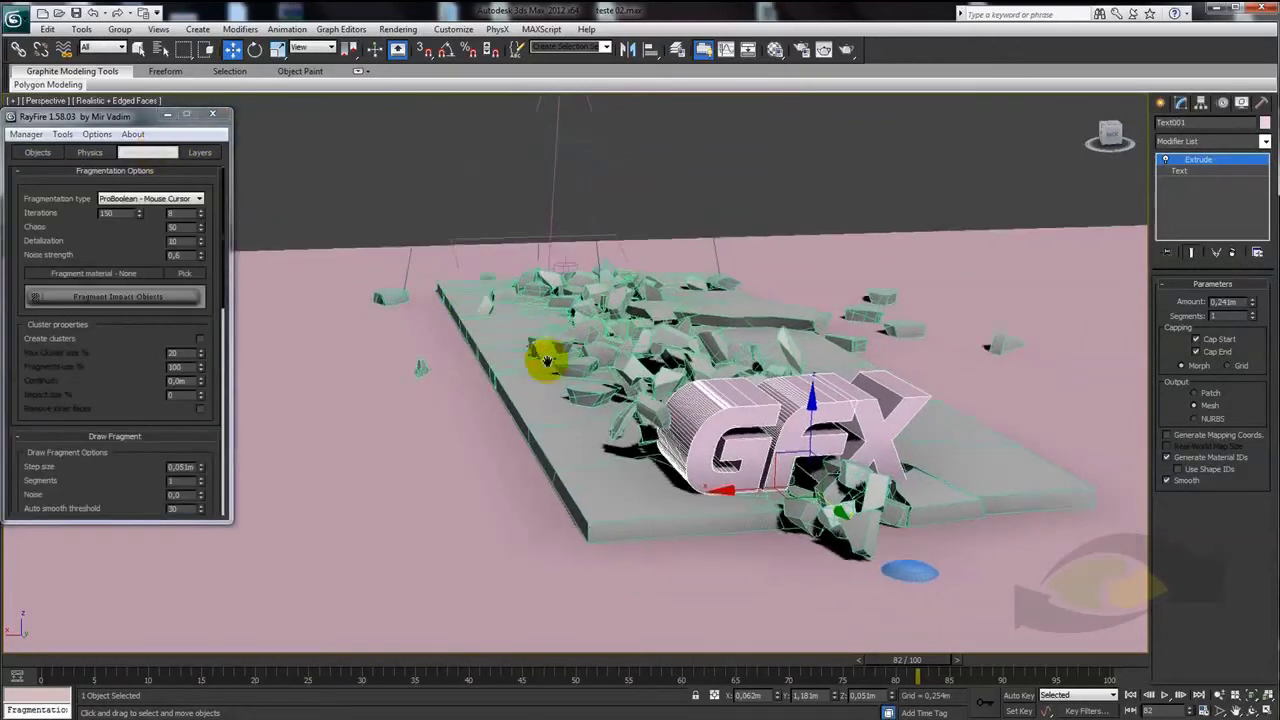
pyautogui.keyDown('alt'); pyautogui.moveTo(468, 314); pyautogui.dragTo(557, 314, button='middle'); pyautogui.keyUp('alt')
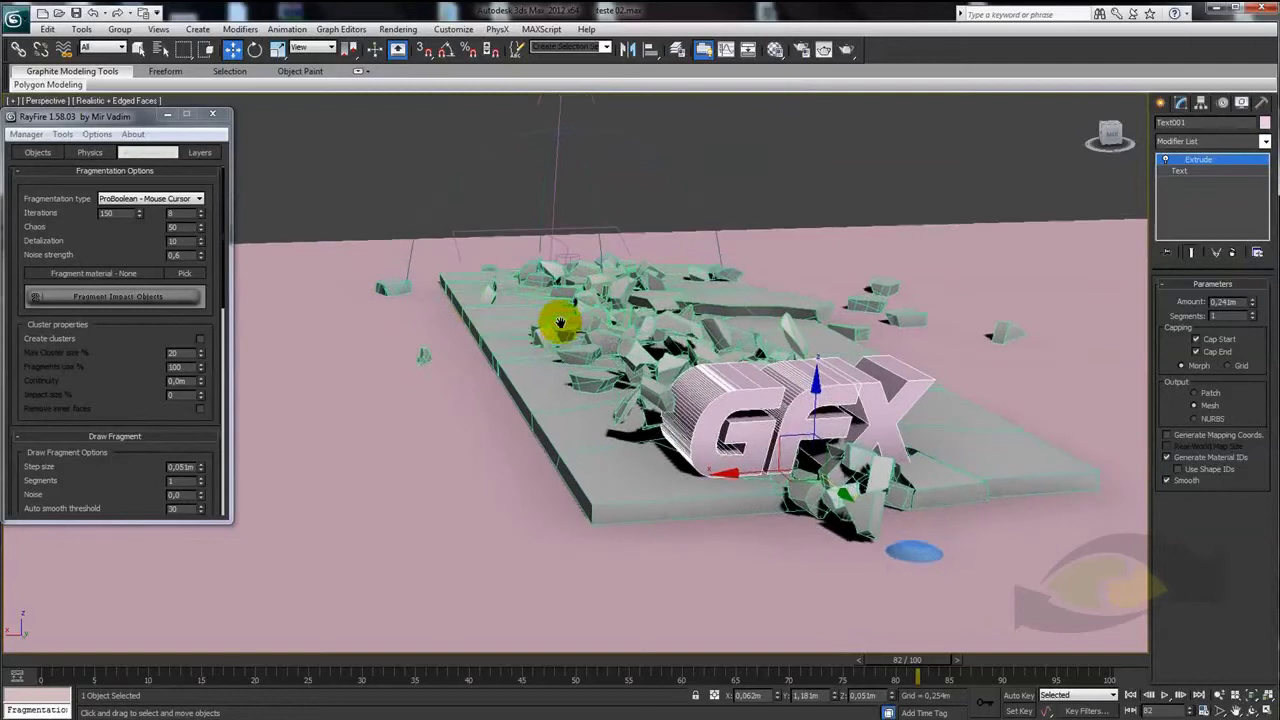
pyautogui.click(195, 198)
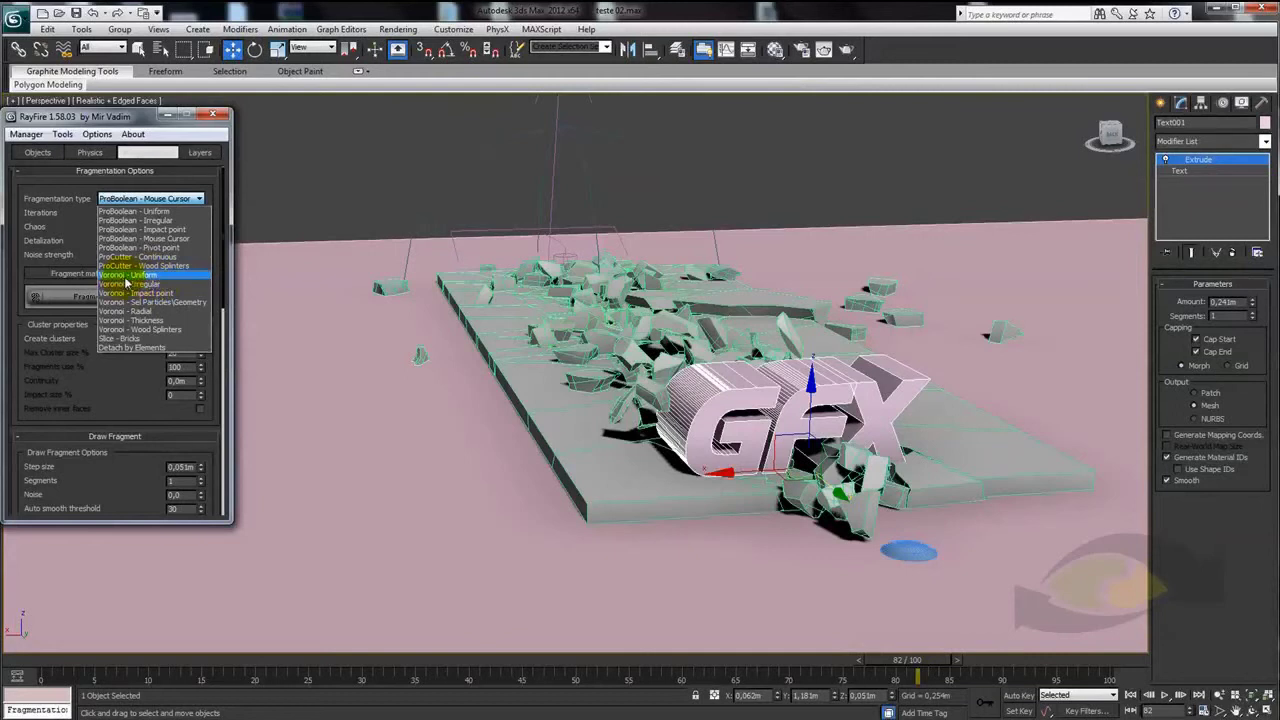
pyautogui.click(145, 275)
pyautogui.moveTo(147, 234)
pyautogui.mouseDown()
pyautogui.moveTo(145, 250)
pyautogui.moveTo(154, 222)
pyautogui.mouseUp()
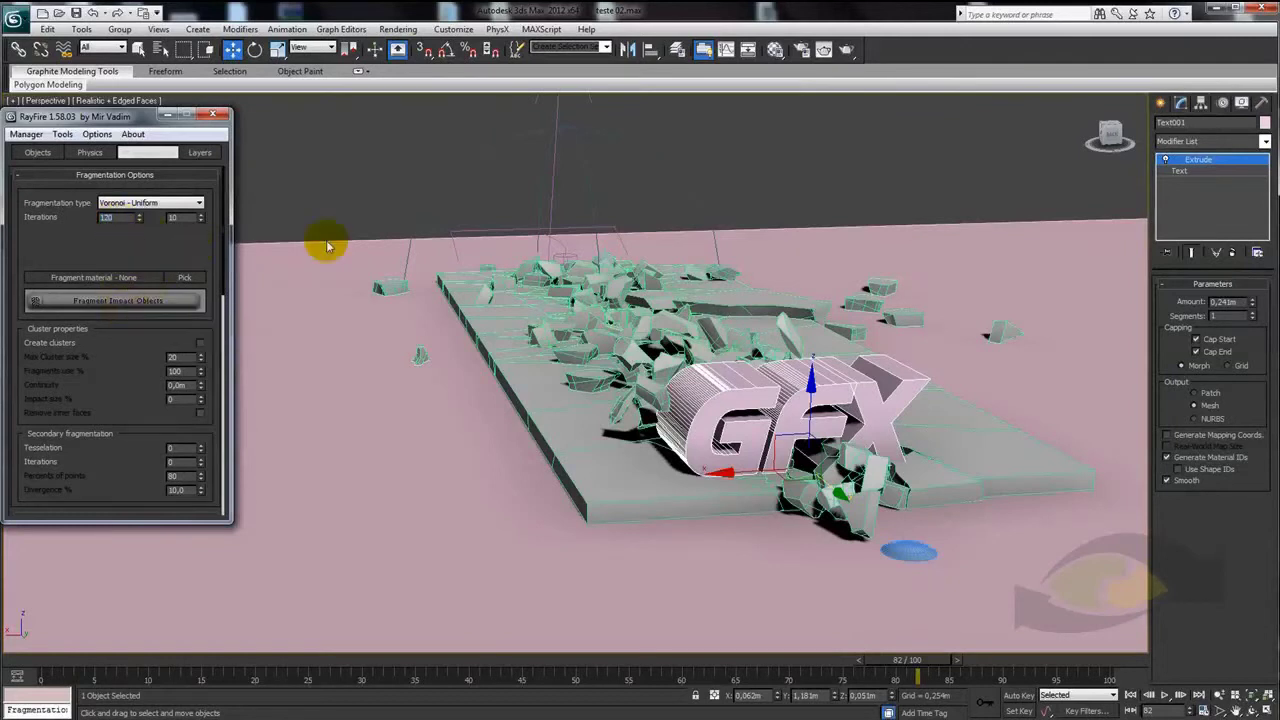
pyautogui.scroll(-1, 870, 300)
pyautogui.moveTo(329, 277)
pyautogui.keyDown('alt'); pyautogui.mouseDown(button='middle')
pyautogui.moveTo(528, 266)
pyautogui.moveTo(677, 349)
pyautogui.mouseUp(button='middle'); pyautogui.keyUp('alt')
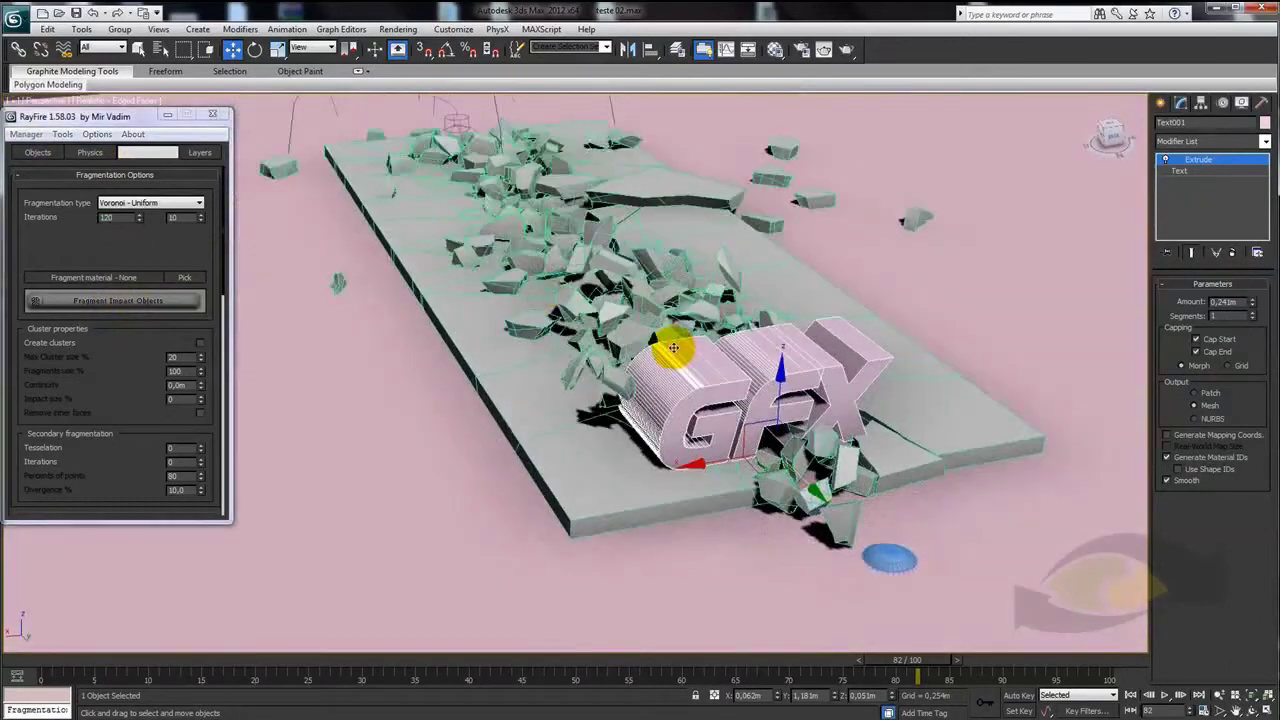
pyautogui.click(89, 152)
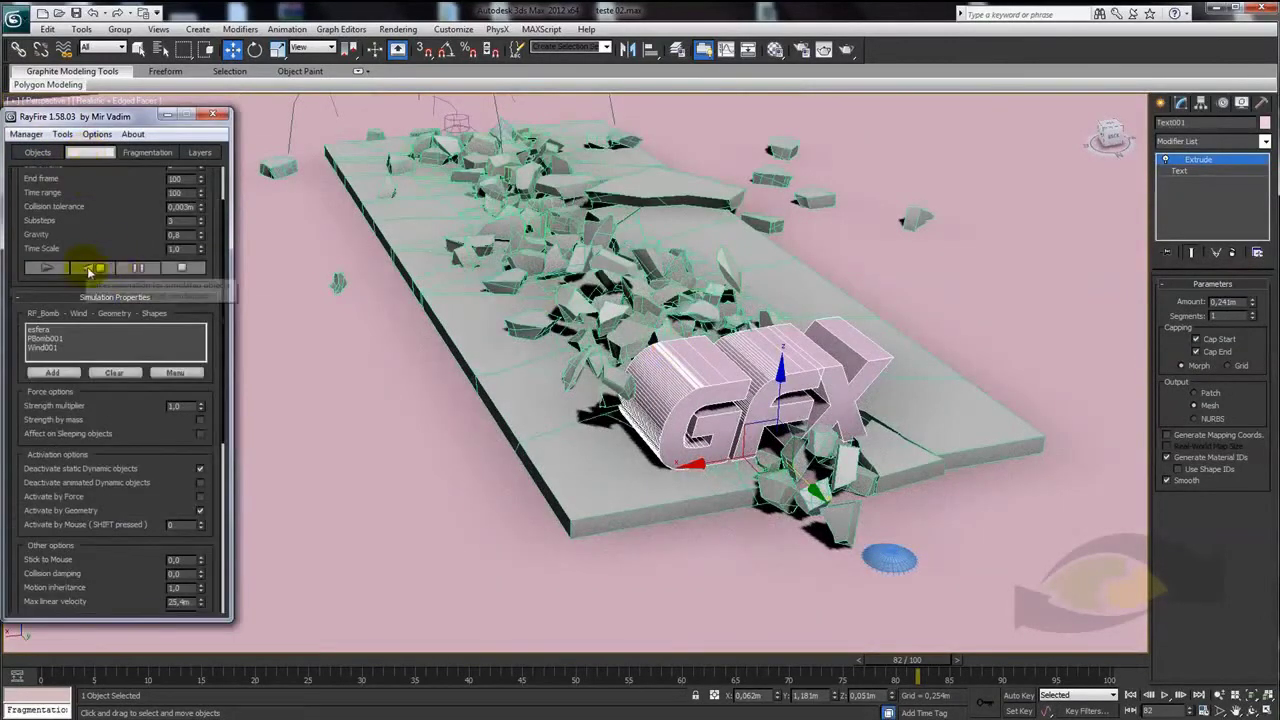
pyautogui.click(147, 152)
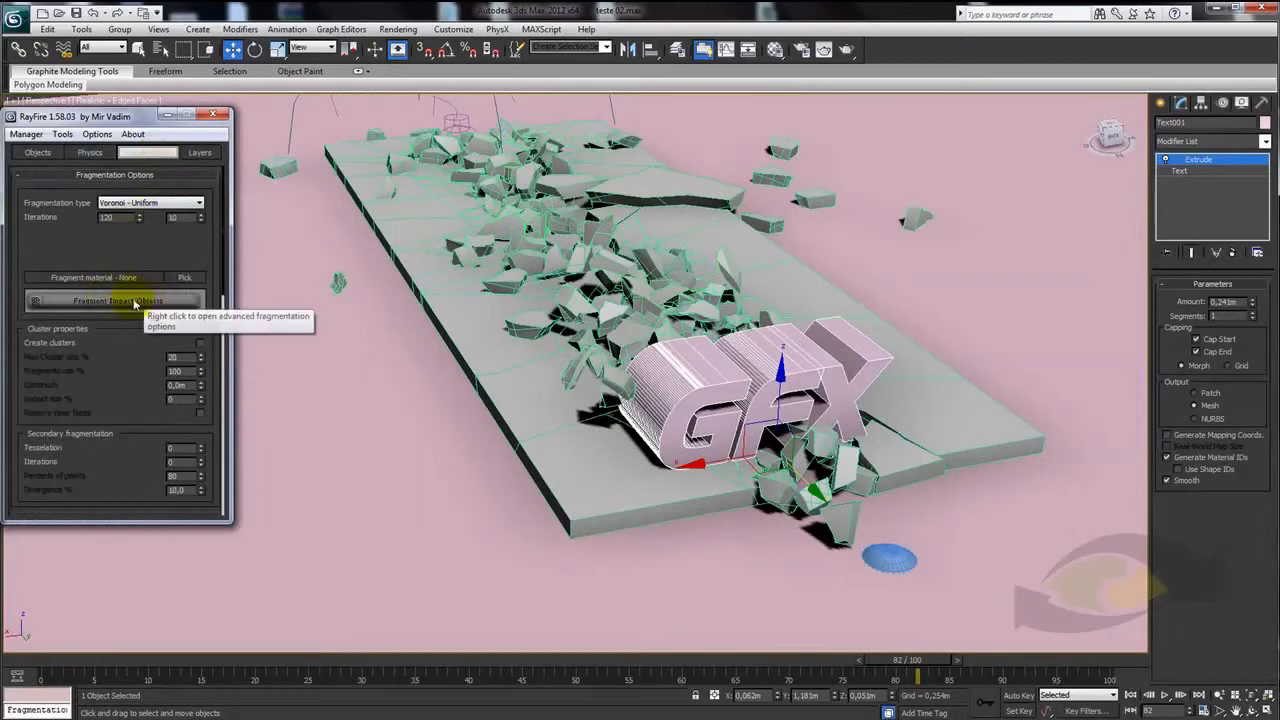
pyautogui.click(89, 152)
pyautogui.click(99, 272)
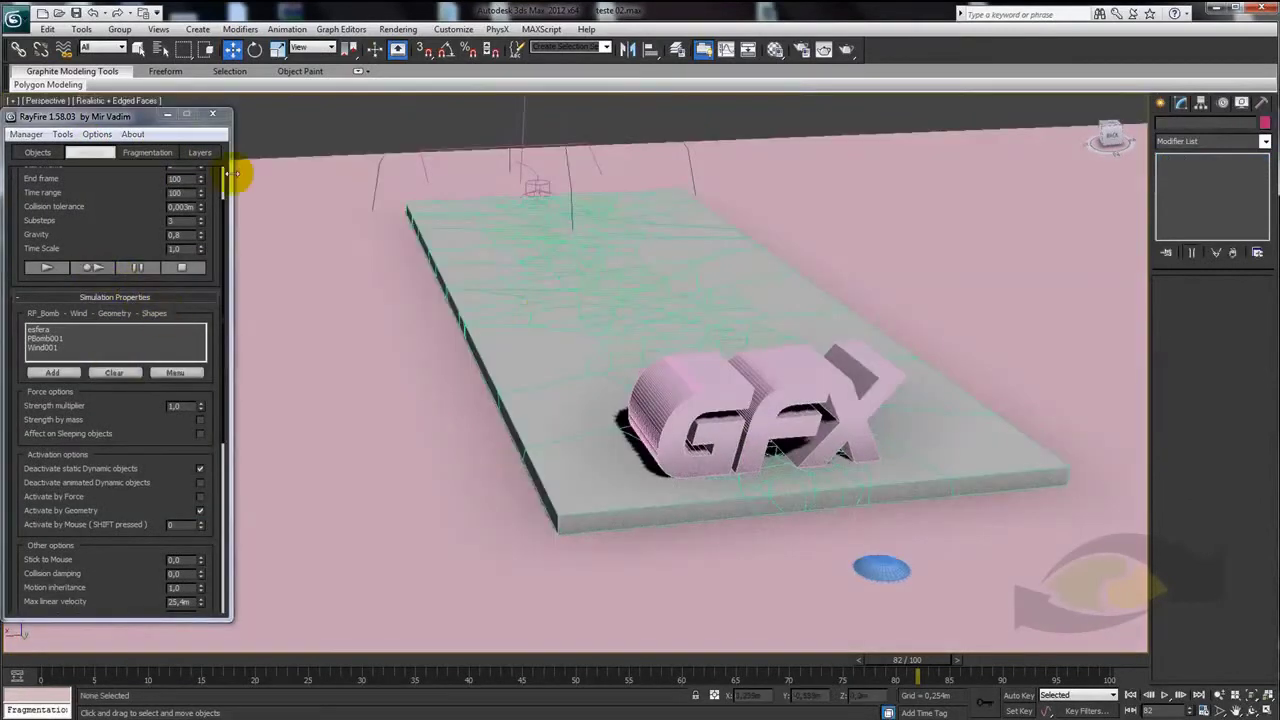
pyautogui.click(139, 154)
pyautogui.click(673, 398)
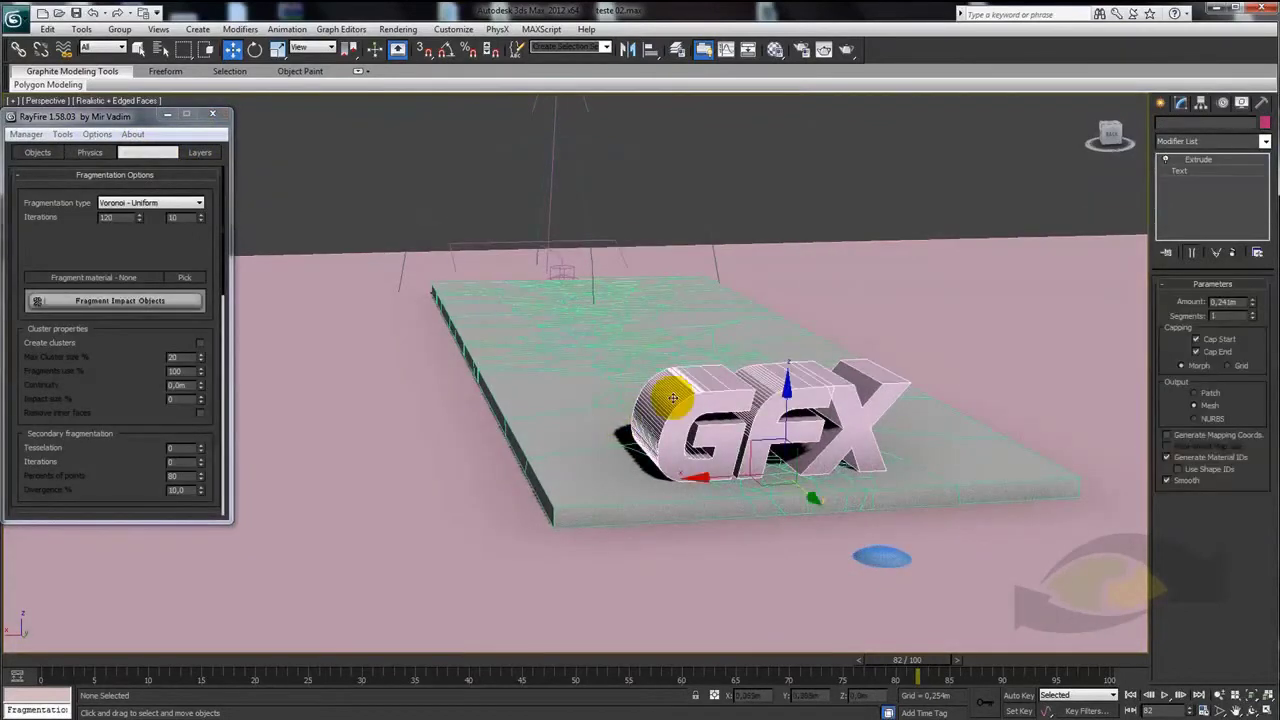
pyautogui.click(125, 301)
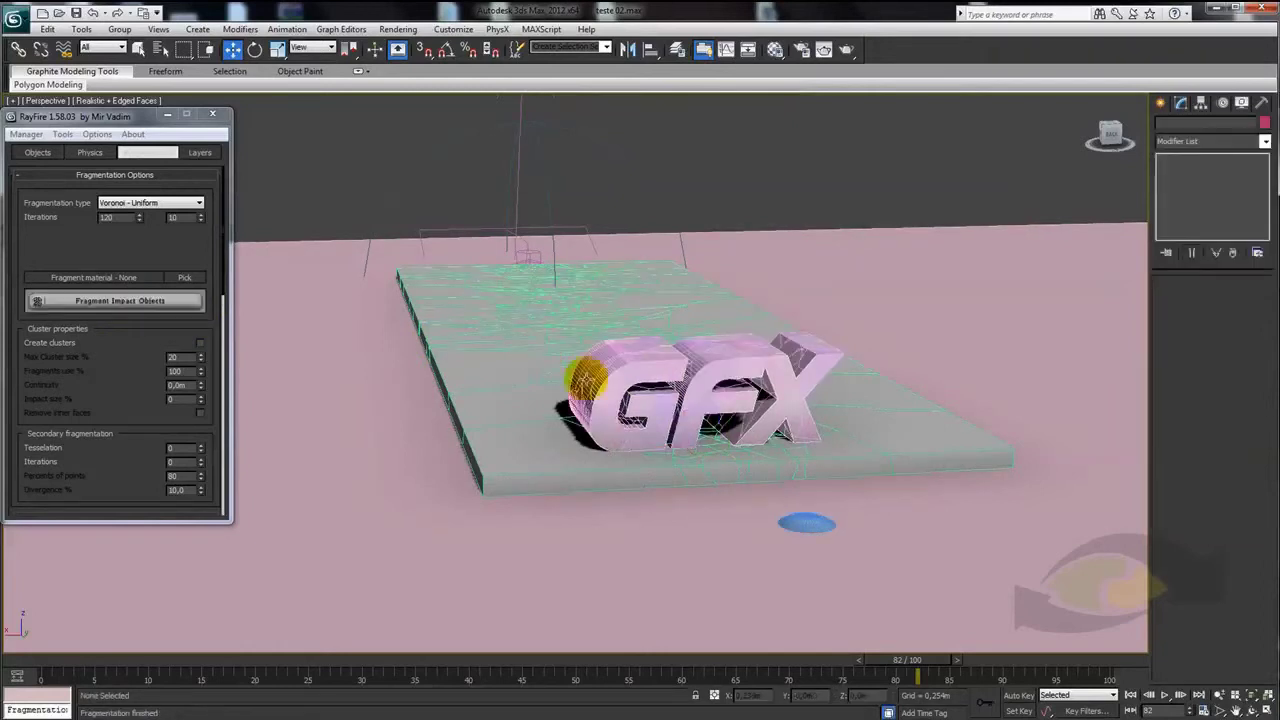
pyautogui.scroll(2, 677, 369)
pyautogui.scroll(3, 749, 394)
pyautogui.scroll(3, 787, 397)
pyautogui.moveTo(787, 397)
pyautogui.keyDown('alt'); pyautogui.mouseDown(button='middle')
pyautogui.moveTo(748, 446)
pyautogui.moveTo(680, 386)
pyautogui.mouseUp(button='middle'); pyautogui.keyUp('alt')
pyautogui.scroll(-2, 700, 366)
pyautogui.scroll(-2, 614, 354)
pyautogui.keyDown('alt'); pyautogui.moveTo(614, 354); pyautogui.dragTo(686, 363, button='middle'); pyautogui.keyUp('alt')
pyautogui.scroll(-2, 680, 357)
pyautogui.scroll(2, 658, 316)
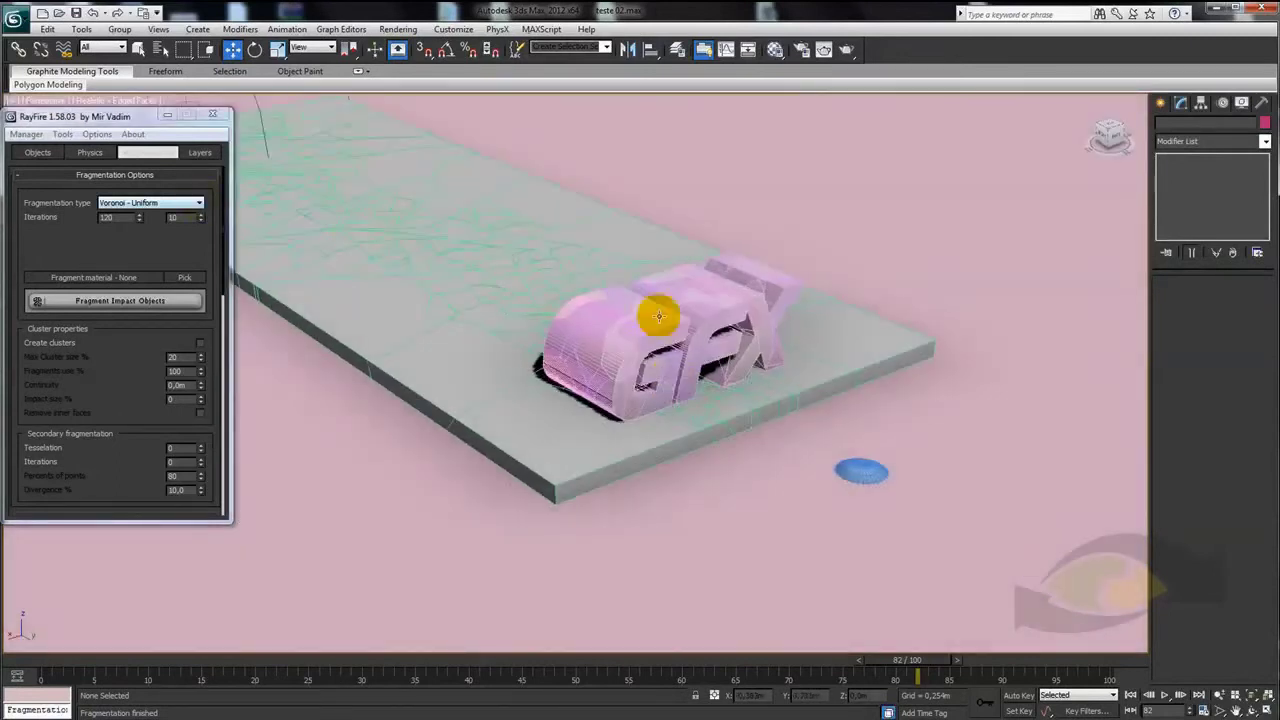
# Select a fragment layer's objects in RayFire's layer manager
pyautogui.click(200, 153)
pyautogui.click(92, 265)
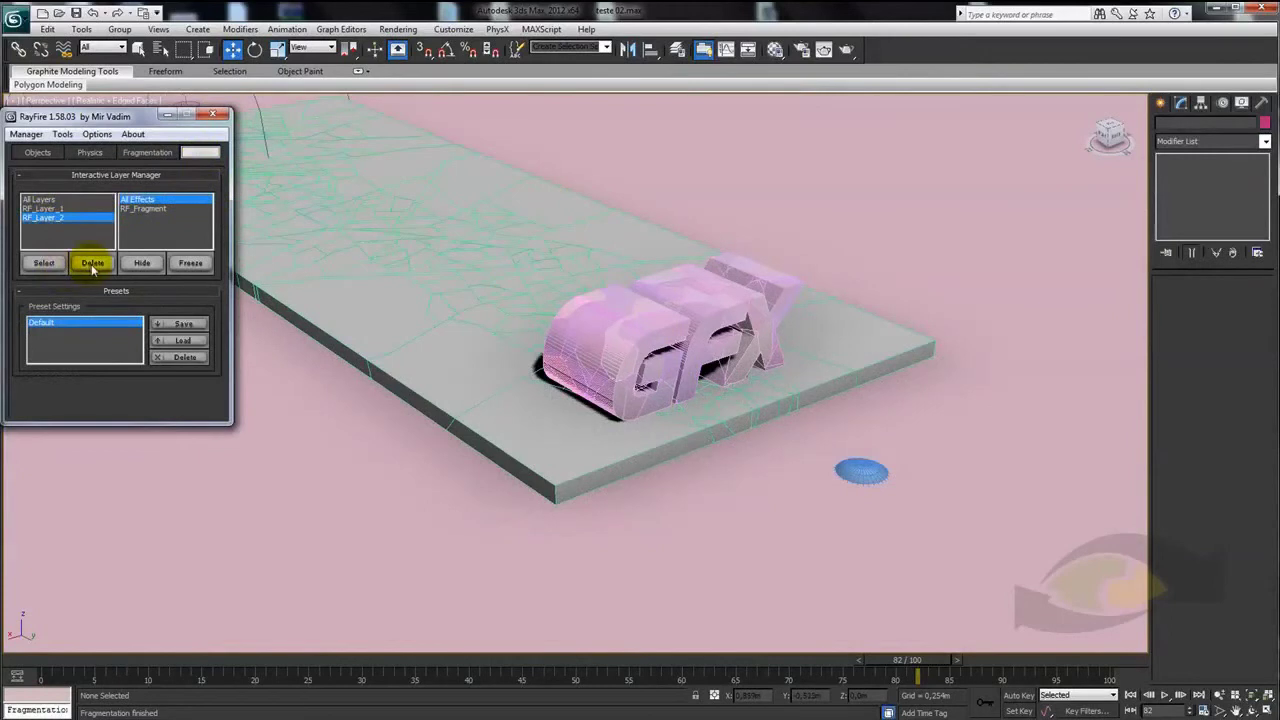
pyautogui.click(45, 263)
pyautogui.click(37, 152)
pyautogui.click(46, 171)
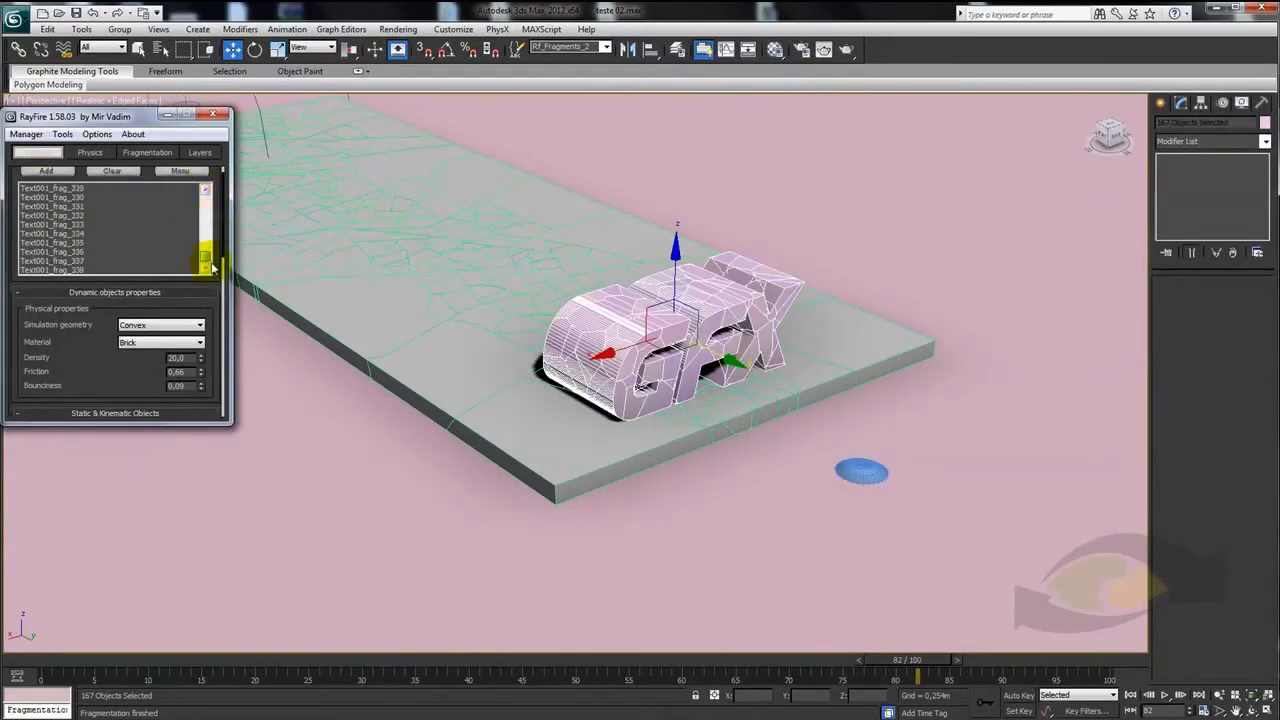
# Select all fragments on RayFire layer RF_Layer_1
pyautogui.click(196, 153)
pyautogui.click(48, 217)
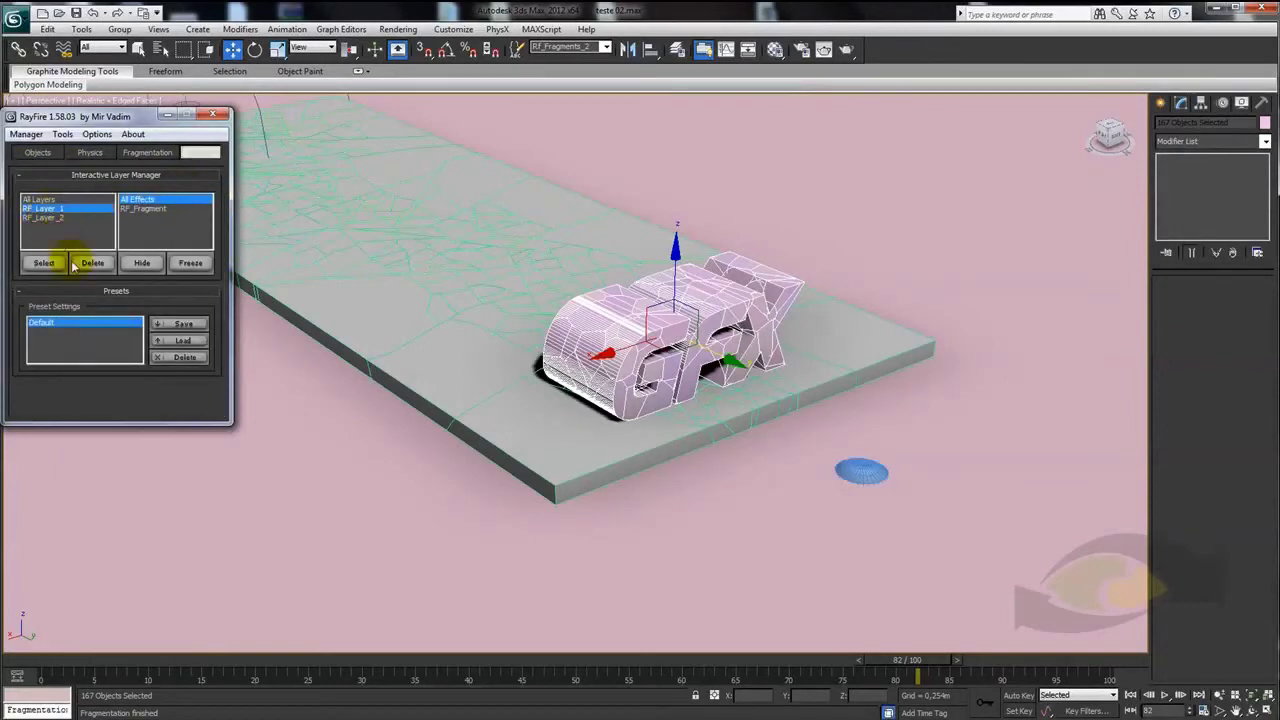
pyautogui.scroll(-5, 676, 337)
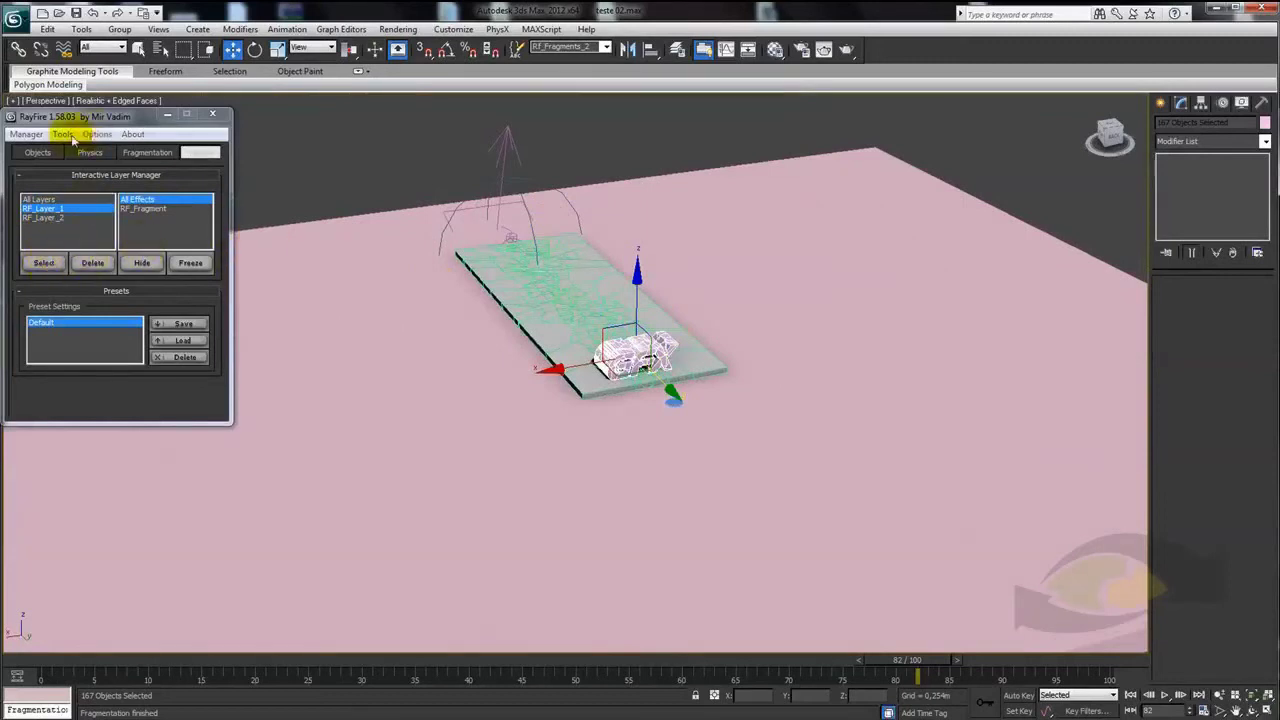
pyautogui.click(44, 264)
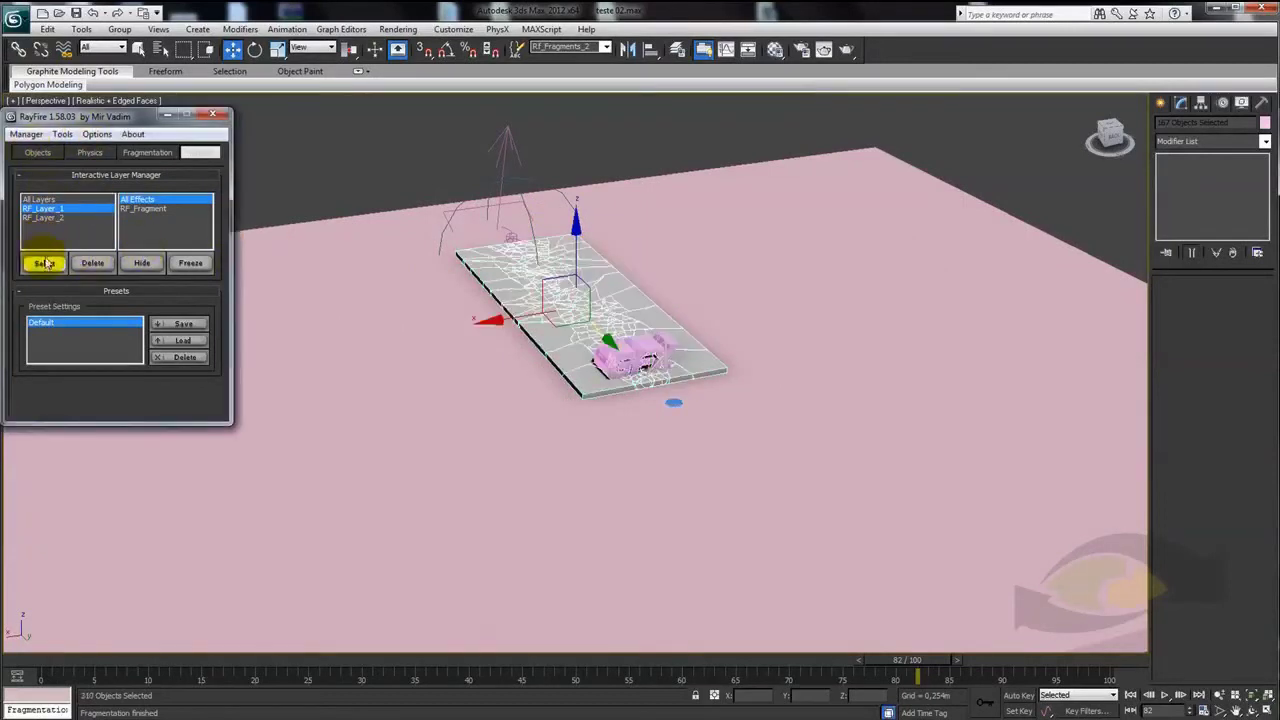
pyautogui.click(36, 152)
# Deselect extra fragments down to 287 and add them as RayFire dynamic objects
pyautogui.moveTo(551, 249)
pyautogui.keyDown('alt'); pyautogui.mouseDown(button='middle')
pyautogui.moveTo(609, 277)
pyautogui.moveTo(672, 274)
pyautogui.moveTo(720, 126)
pyautogui.mouseUp(button='middle'); pyautogui.keyUp('alt')
pyautogui.moveTo(729, 115)
pyautogui.mouseDown()
pyautogui.moveTo(651, 452)
pyautogui.moveTo(634, 466)
pyautogui.mouseUp()
pyautogui.moveTo(410, 133); pyautogui.dragTo(510, 517)
pyautogui.moveTo(510, 517)
pyautogui.keyDown('alt'); pyautogui.mouseDown(button='middle')
pyautogui.moveTo(523, 500)
pyautogui.moveTo(516, 478)
pyautogui.mouseUp(button='middle'); pyautogui.keyUp('alt')
pyautogui.click(55, 177)
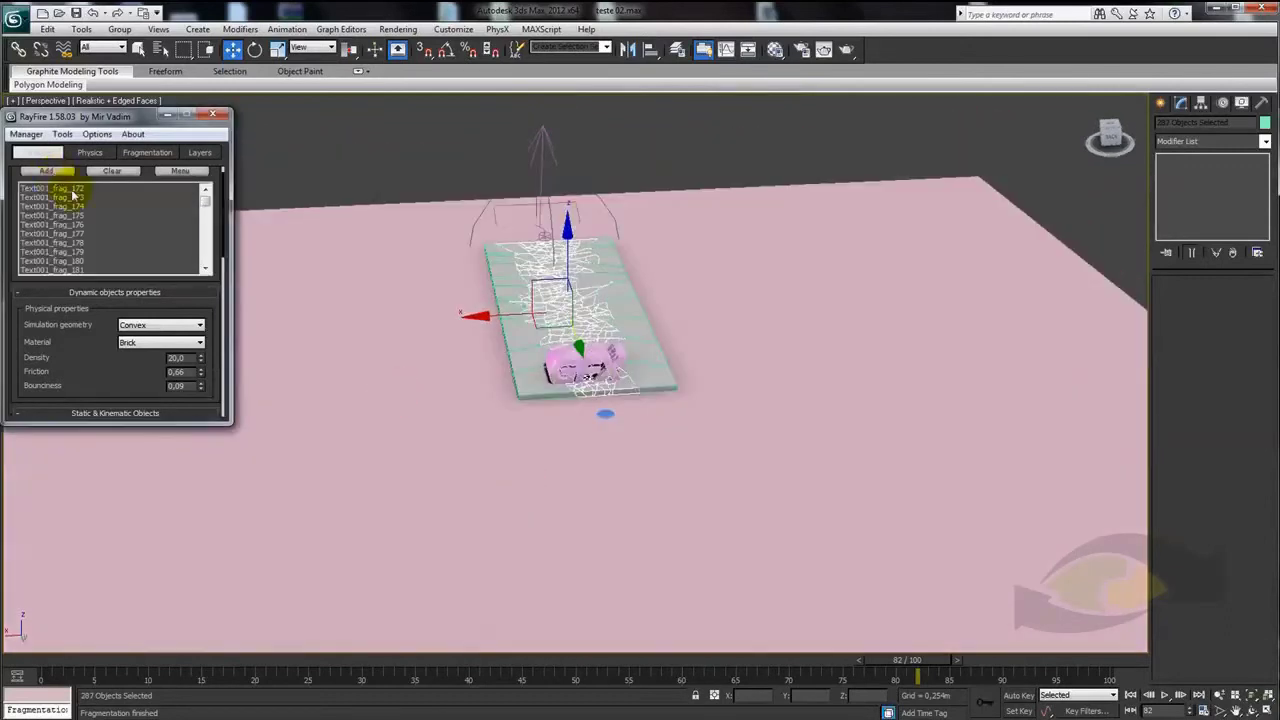
pyautogui.moveTo(212, 208); pyautogui.dragTo(205, 258)
pyautogui.click(77, 218)
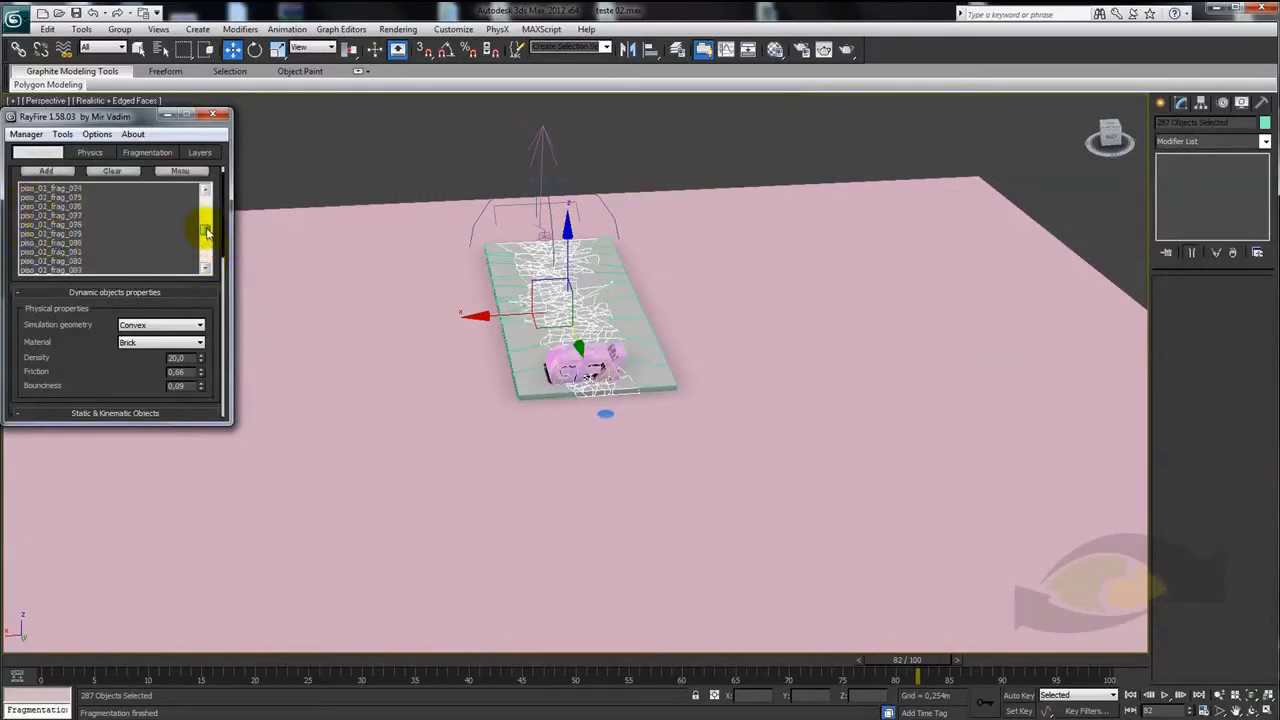
pyautogui.moveTo(207, 232); pyautogui.dragTo(205, 221)
pyautogui.keyDown('alt'); pyautogui.moveTo(420, 286); pyautogui.dragTo(511, 300, button='middle'); pyautogui.keyUp('alt')
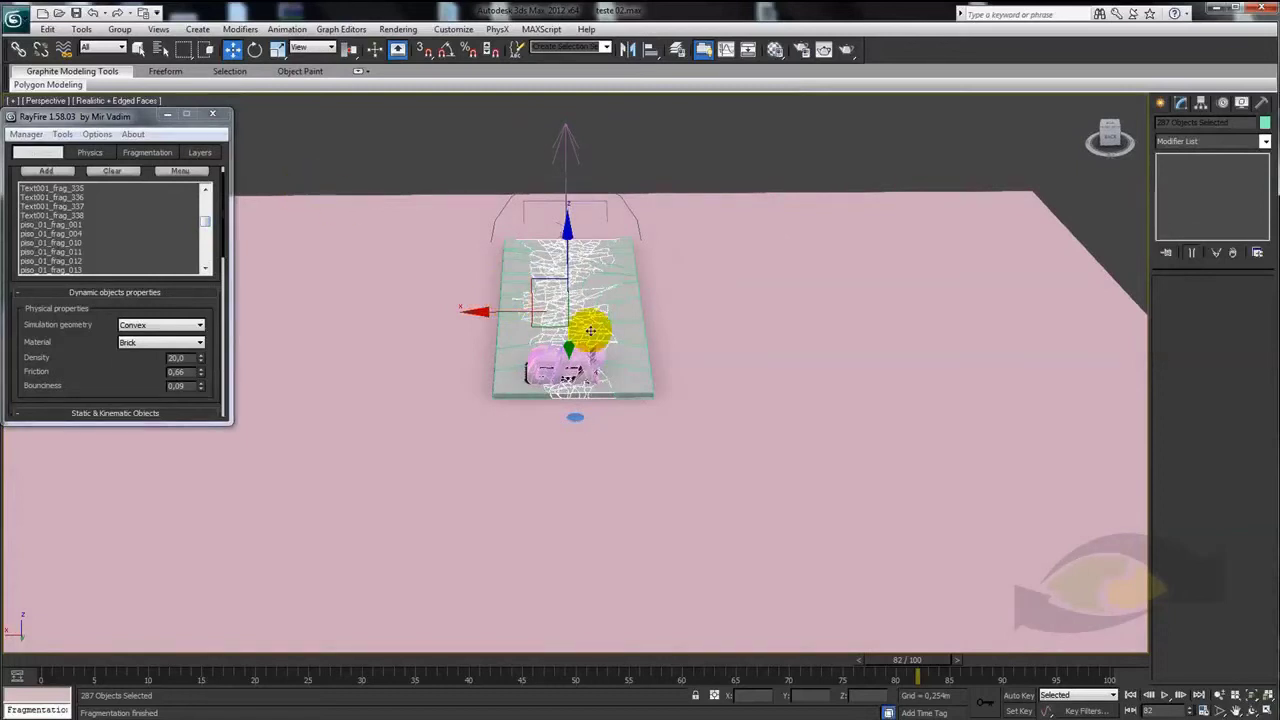
pyautogui.moveTo(651, 374)
pyautogui.keyDown('alt'); pyautogui.mouseDown(button='middle')
pyautogui.moveTo(663, 429)
pyautogui.moveTo(654, 394)
pyautogui.moveTo(580, 434)
pyautogui.moveTo(703, 403)
pyautogui.moveTo(556, 398)
pyautogui.moveTo(586, 449)
pyautogui.moveTo(623, 437)
pyautogui.moveTo(560, 442)
pyautogui.mouseUp(button='middle'); pyautogui.keyUp('alt')
# Restrict the Selection Filter to Geometry and switch the view to wireframe
pyautogui.click(628, 401)
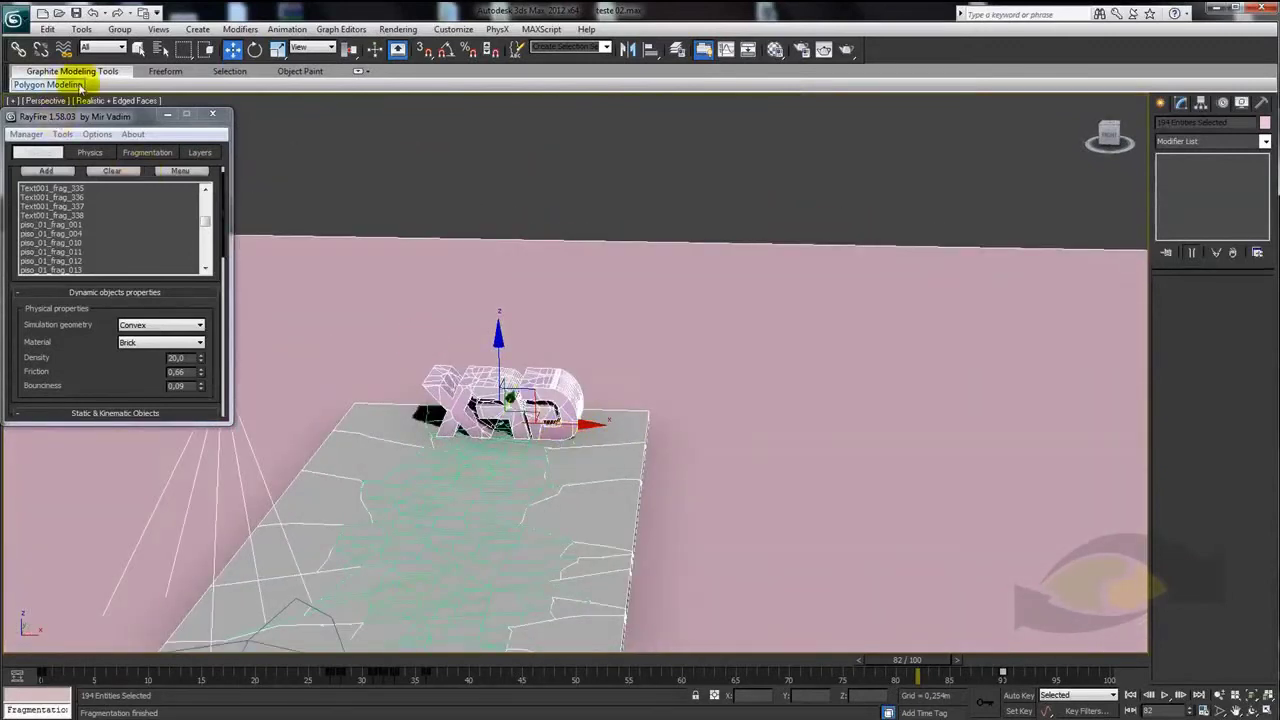
pyautogui.click(110, 48)
pyautogui.click(100, 67)
pyautogui.moveTo(380, 300)
pyautogui.keyDown('alt'); pyautogui.mouseDown(button='middle')
pyautogui.moveTo(381, 221)
pyautogui.moveTo(431, 258)
pyautogui.moveTo(447, 291)
pyautogui.moveTo(459, 235)
pyautogui.mouseUp(button='middle'); pyautogui.keyUp('alt')
pyautogui.press('F3')
# Deselect fragments away from the GFX text, leaving 26 selected
pyautogui.moveTo(367, 284); pyautogui.dragTo(402, 352)
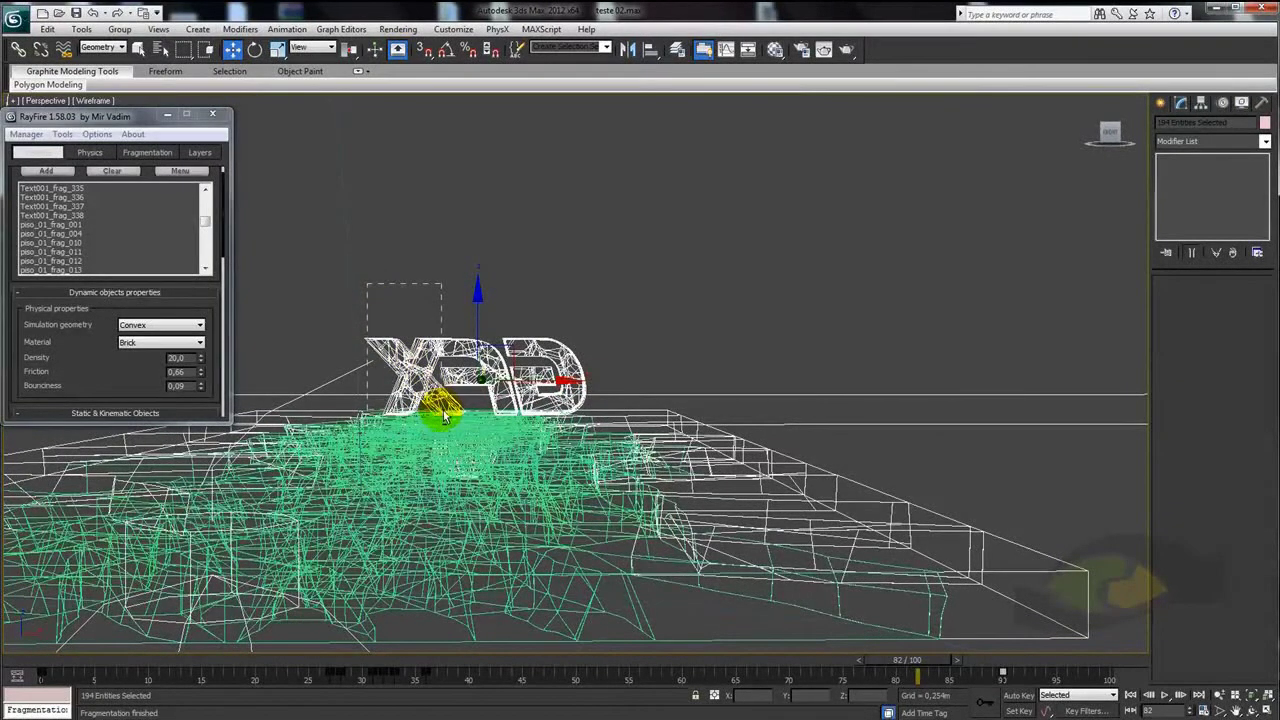
pyautogui.keyDown('alt'); pyautogui.moveTo(445, 415); pyautogui.dragTo(443, 412); pyautogui.keyUp('alt')
pyautogui.keyDown('alt'); pyautogui.moveTo(437, 313); pyautogui.dragTo(525, 418); pyautogui.keyUp('alt')
pyautogui.keyDown('alt'); pyautogui.moveTo(525, 418); pyautogui.dragTo(519, 305, button='middle'); pyautogui.keyUp('alt')
pyautogui.keyDown('alt'); pyautogui.moveTo(519, 305); pyautogui.dragTo(643, 396); pyautogui.keyUp('alt')
pyautogui.moveTo(677, 374)
pyautogui.keyDown('alt'); pyautogui.mouseDown(button='middle')
pyautogui.moveTo(651, 371)
pyautogui.moveTo(766, 380)
pyautogui.moveTo(645, 405)
pyautogui.moveTo(694, 371)
pyautogui.mouseUp(button='middle'); pyautogui.keyUp('alt')
# Add the floor box to the selection and return to shaded display with edges
pyautogui.scroll(3, 760, 345)
pyautogui.scroll(2, 598, 465)
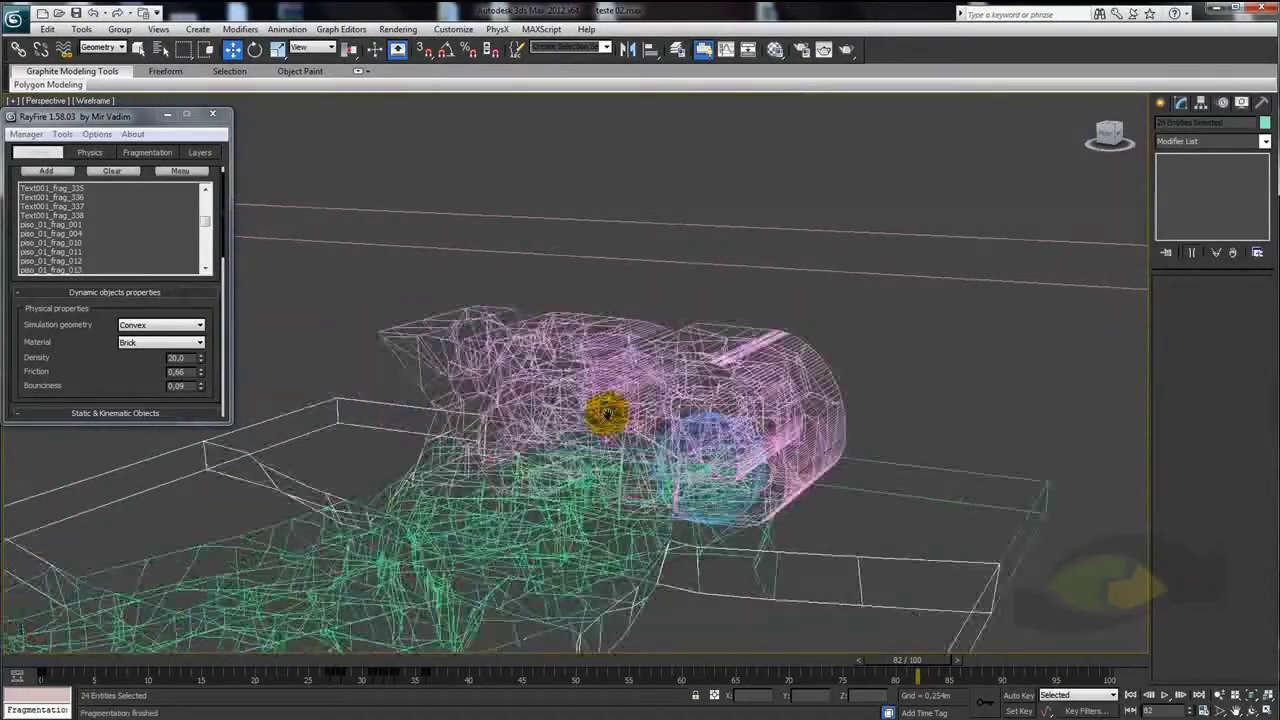
pyautogui.scroll(3, 609, 414)
pyautogui.moveTo(609, 420)
pyautogui.mouseDown(button='middle')
pyautogui.moveTo(677, 420)
pyautogui.moveTo(786, 449)
pyautogui.mouseUp(button='middle')
pyautogui.scroll(-2, 786, 449)
pyautogui.scroll(2, 857, 457)
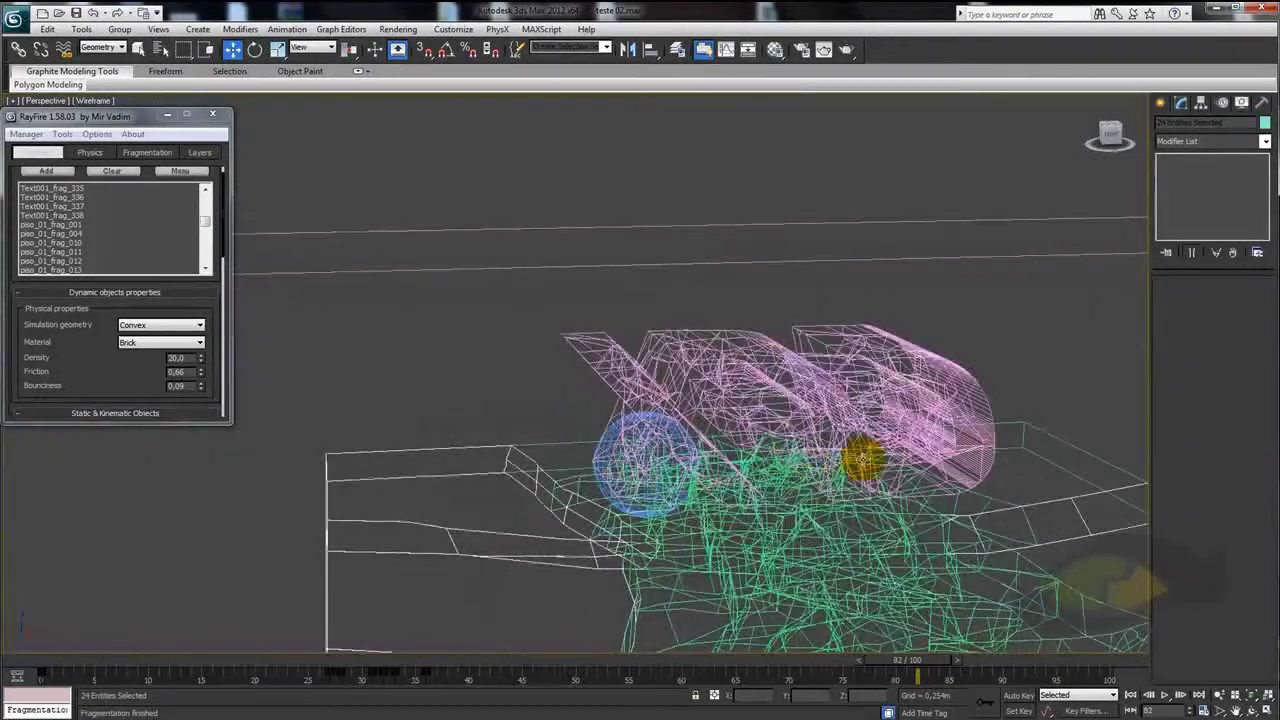
pyautogui.moveTo(641, 490)
pyautogui.keyDown('alt'); pyautogui.mouseDown(button='middle')
pyautogui.moveTo(766, 429)
pyautogui.moveTo(809, 434)
pyautogui.moveTo(705, 388)
pyautogui.mouseUp(button='middle'); pyautogui.keyUp('alt')
pyautogui.keyDown('ctrl'); pyautogui.click(713, 352); pyautogui.keyUp('ctrl')
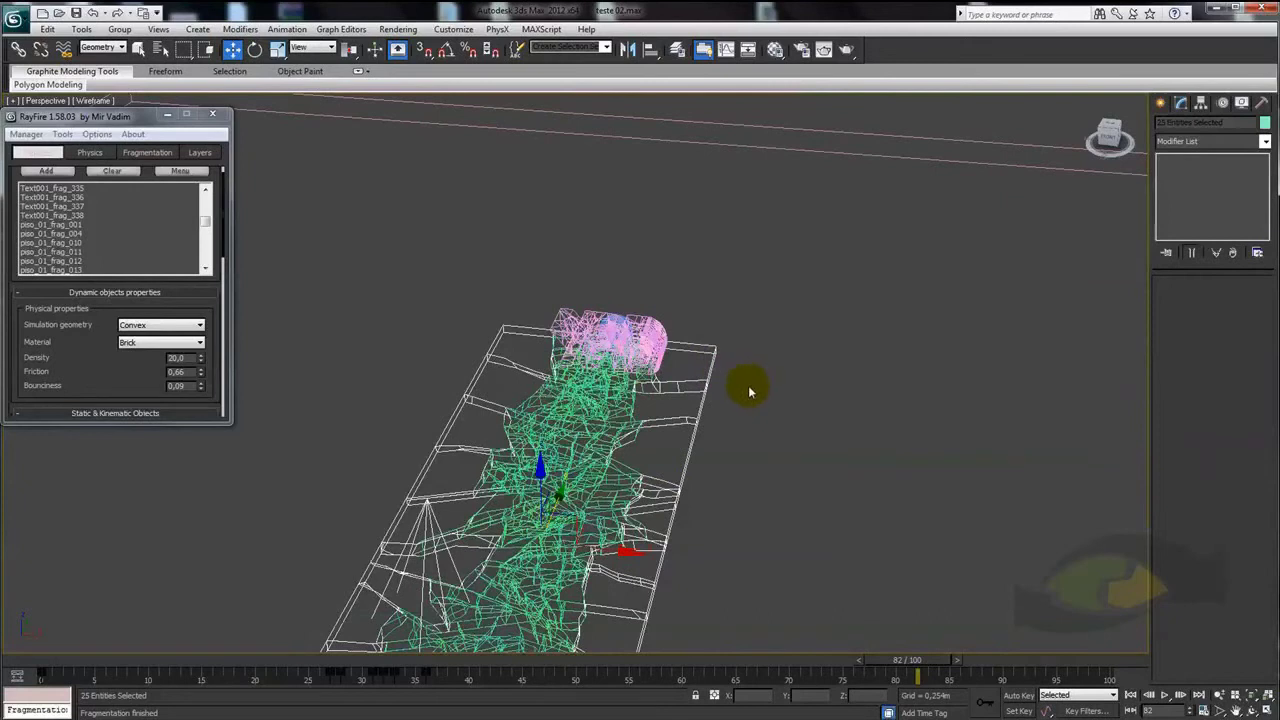
pyautogui.press('F3')
pyautogui.moveTo(729, 360)
pyautogui.keyDown('alt'); pyautogui.mouseDown(button='middle')
pyautogui.moveTo(674, 394)
pyautogui.moveTo(629, 317)
pyautogui.moveTo(686, 418)
pyautogui.moveTo(623, 403)
pyautogui.moveTo(609, 418)
pyautogui.moveTo(657, 434)
pyautogui.moveTo(197, 265)
pyautogui.mouseUp(button='middle'); pyautogui.keyUp('alt')
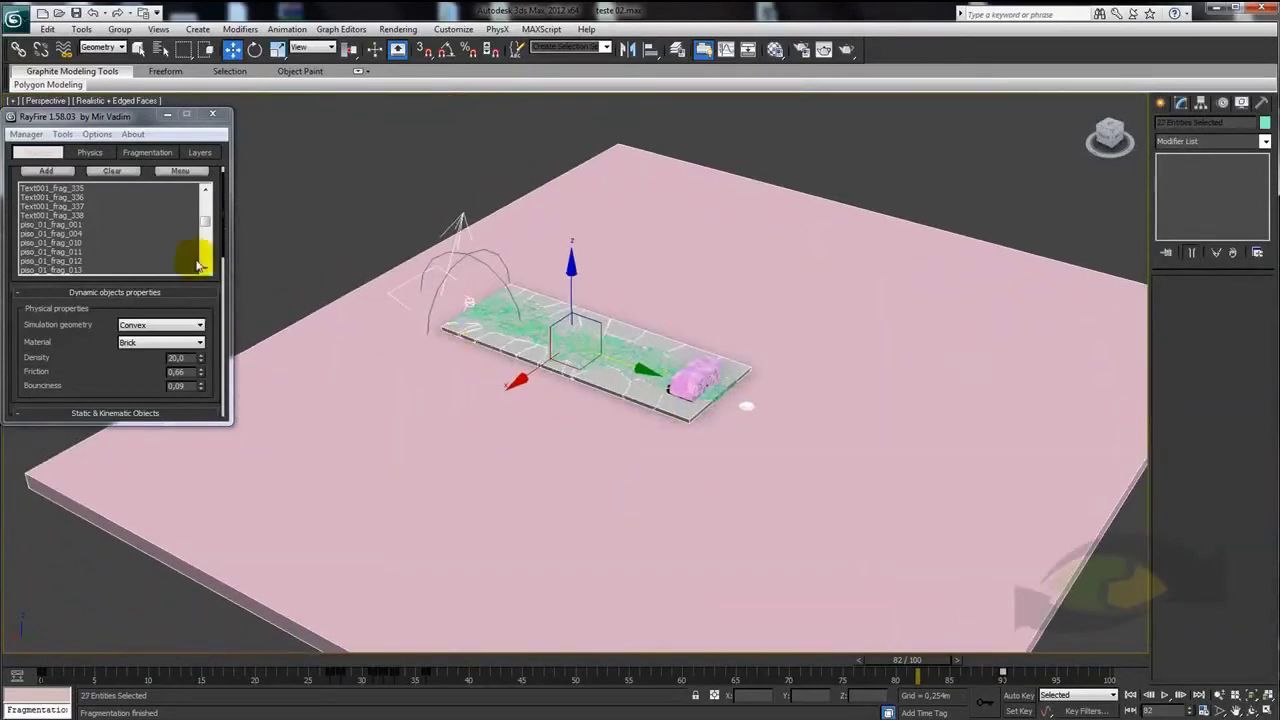
# Set the Selection Filter to Warps
pyautogui.moveTo(480, 309); pyautogui.dragTo(517, 307, button='middle')
pyautogui.click(105, 48)
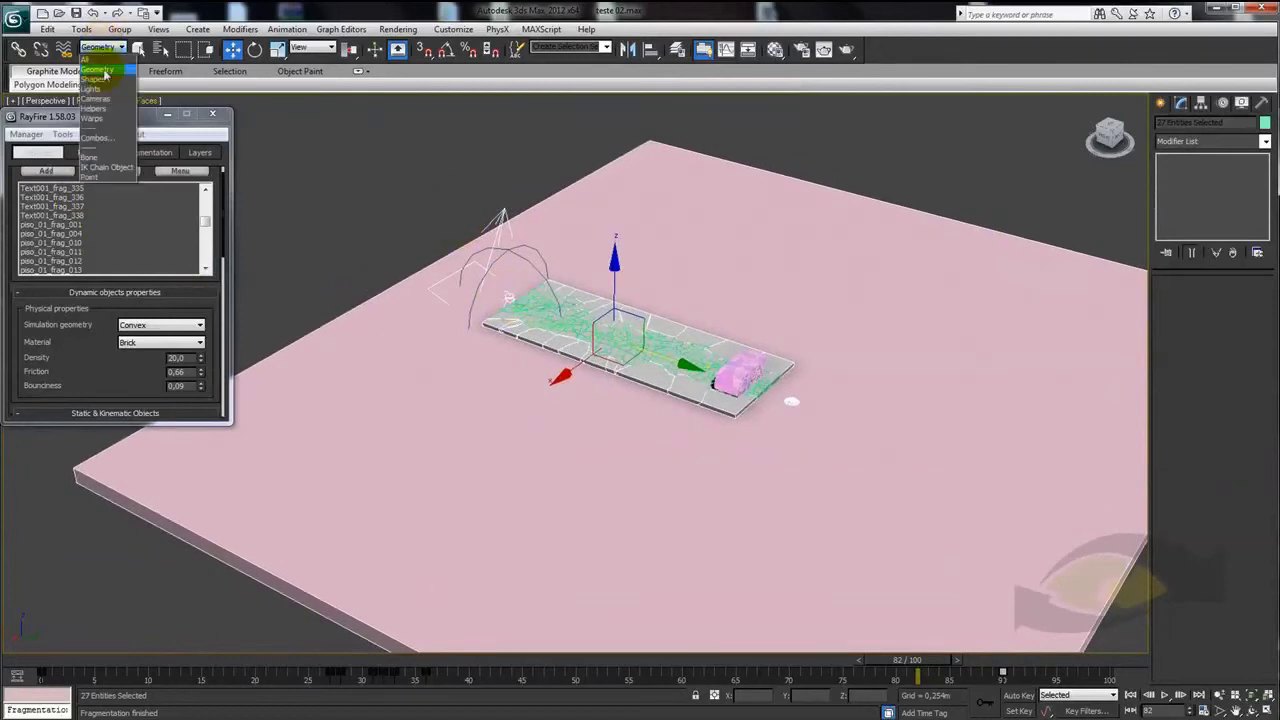
pyautogui.click(101, 119)
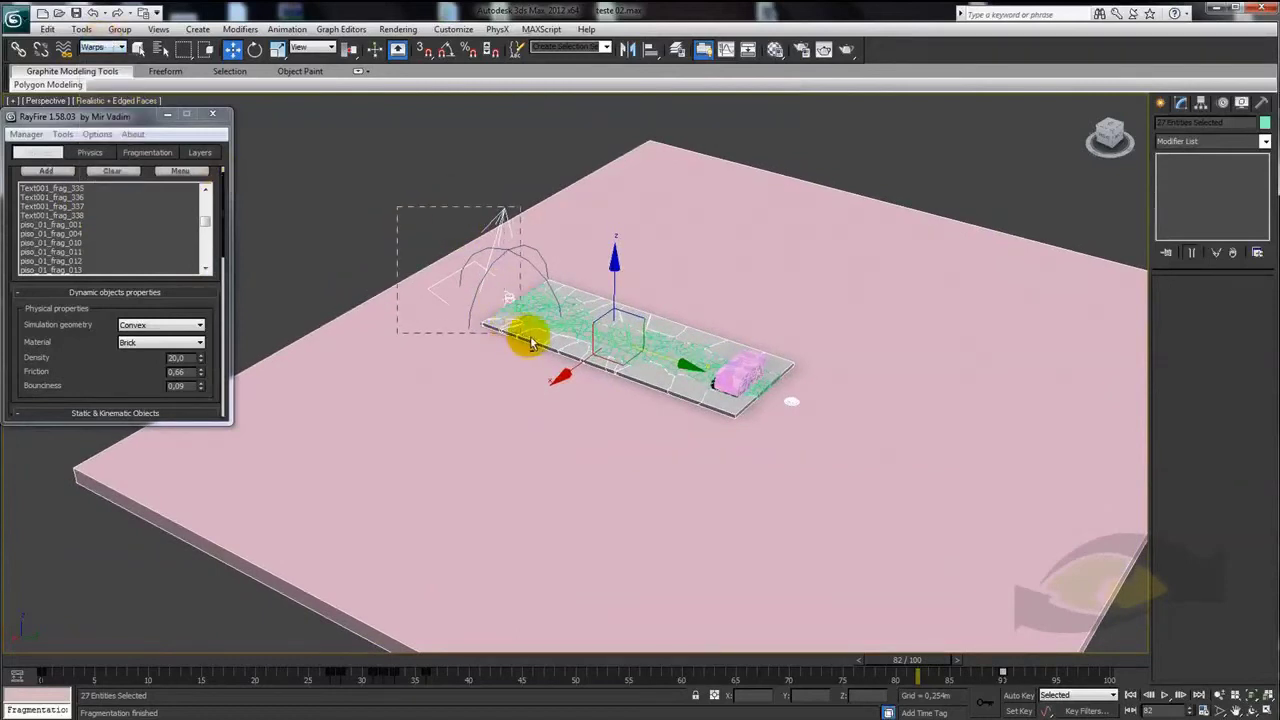
pyautogui.keyDown('alt'); pyautogui.moveTo(500, 349); pyautogui.dragTo(520, 362, button='middle'); pyautogui.keyUp('alt')
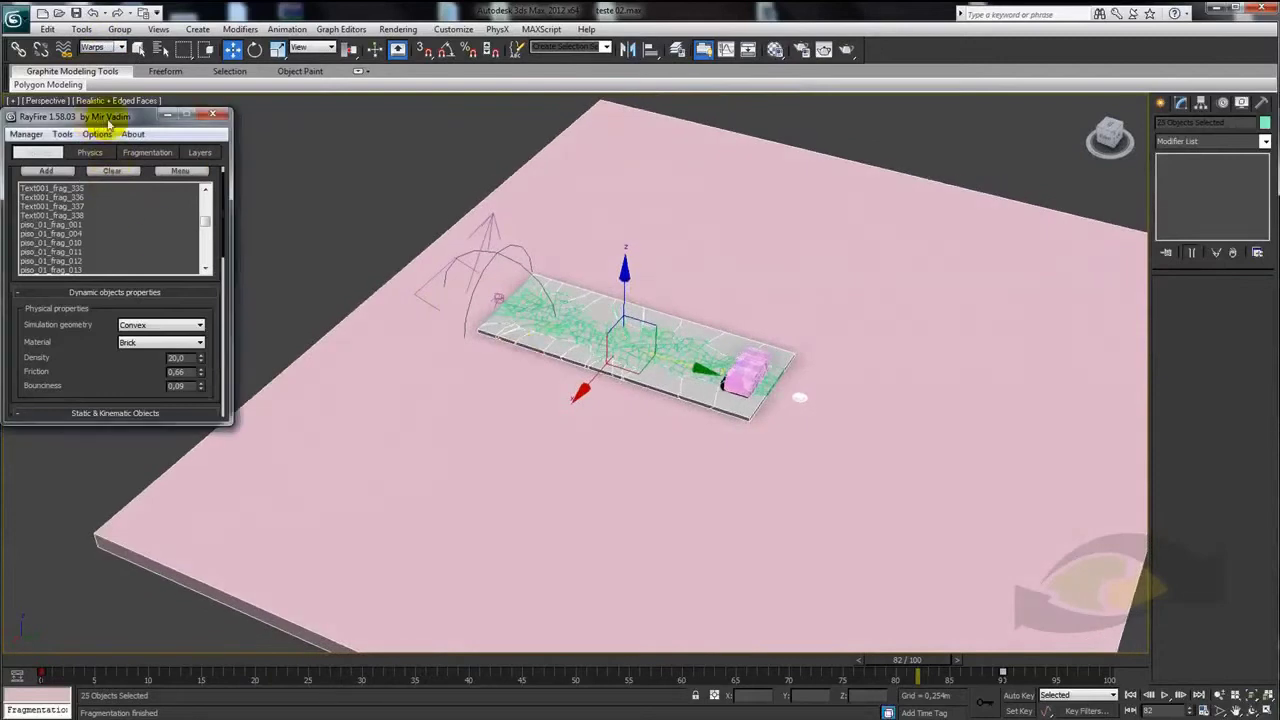
pyautogui.moveTo(100, 116); pyautogui.dragTo(126, 114)
pyautogui.scroll(-5, 381, 262)
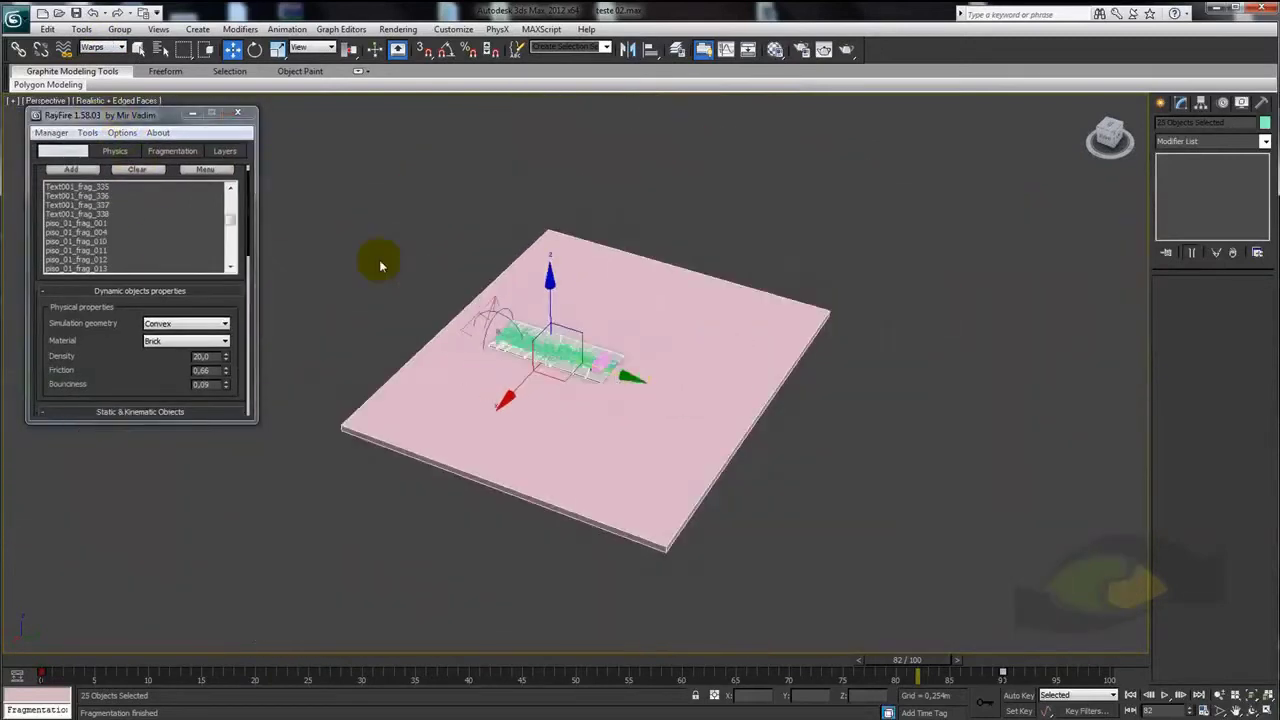
# Orbit and zoom around the plane to inspect the slab and debris
pyautogui.moveTo(571, 414)
pyautogui.keyDown('alt'); pyautogui.mouseDown(button='middle')
pyautogui.moveTo(586, 391)
pyautogui.moveTo(653, 402)
pyautogui.mouseUp(button='middle'); pyautogui.keyUp('alt')
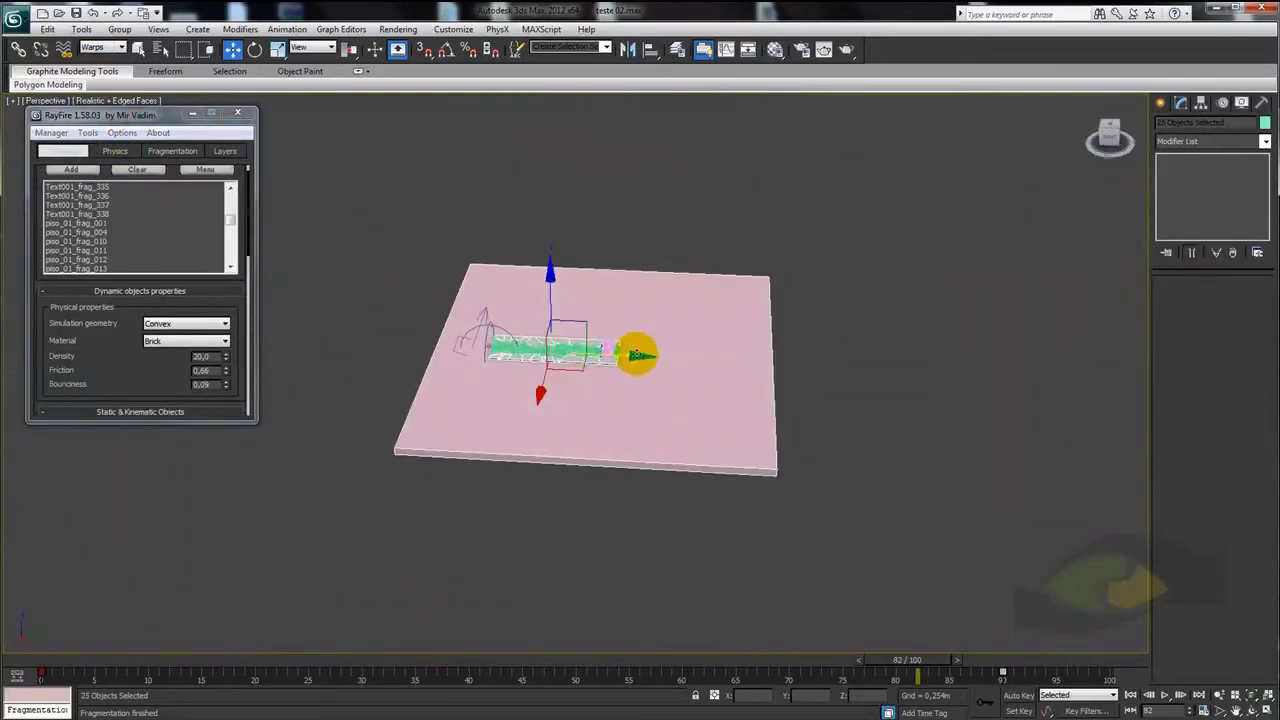
pyautogui.keyDown('alt'); pyautogui.moveTo(625, 350); pyautogui.dragTo(634, 400, button='middle'); pyautogui.keyUp('alt')
pyautogui.scroll(3, 606, 380)
pyautogui.scroll(2, 620, 380)
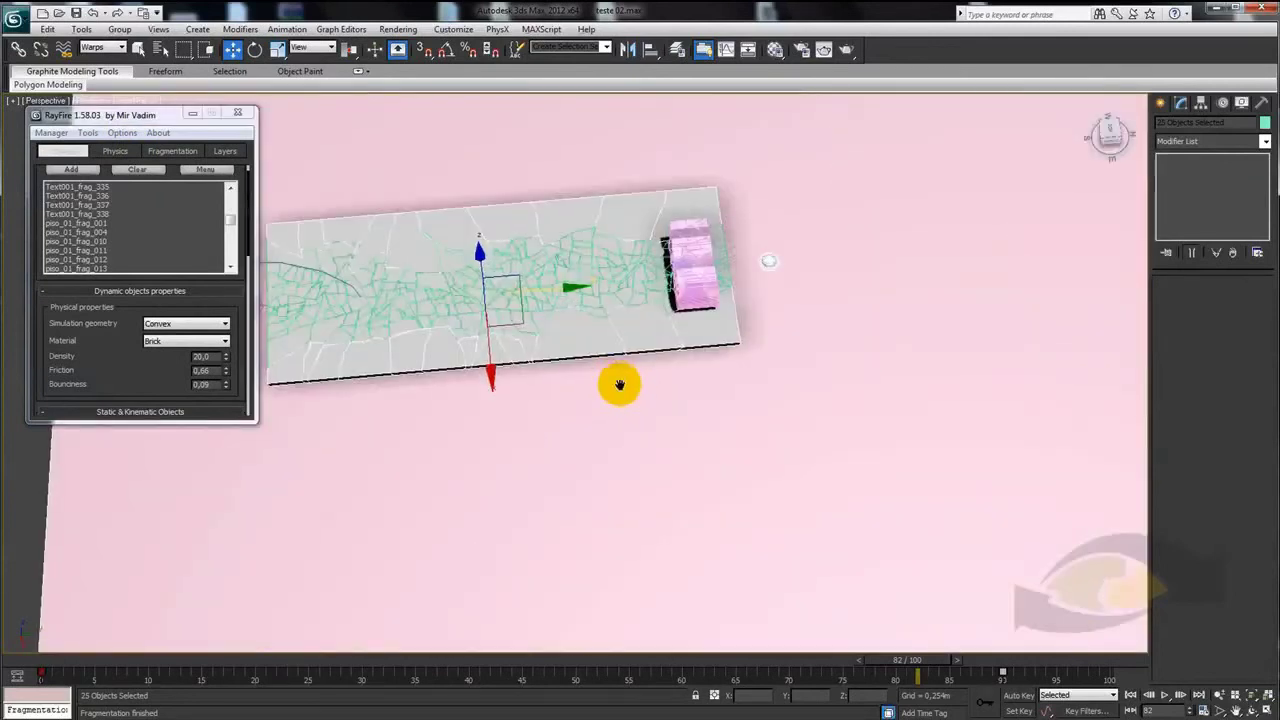
pyautogui.scroll(-5, 571, 384)
pyautogui.keyDown('alt'); pyautogui.moveTo(766, 409); pyautogui.dragTo(874, 378, button='middle'); pyautogui.keyUp('alt')
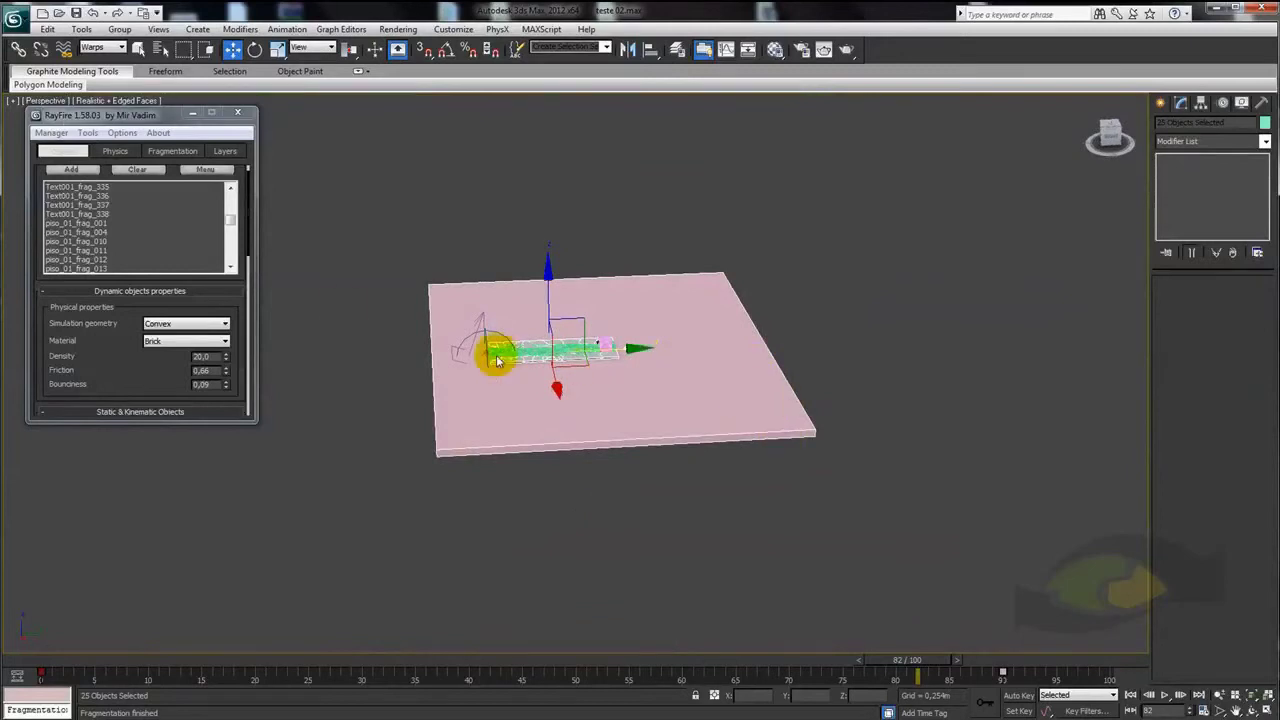
pyautogui.scroll(-2, 123, 341)
pyautogui.scroll(-2, 144, 245)
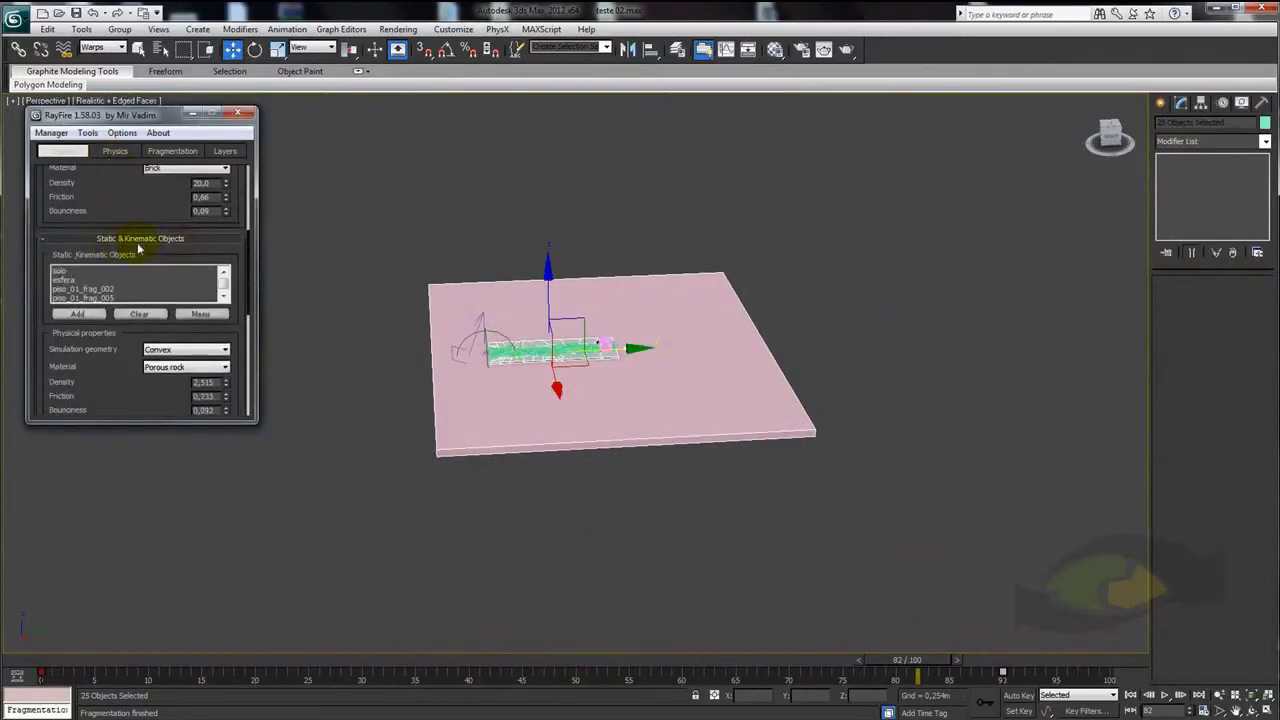
pyautogui.moveTo(625, 380)
pyautogui.keyDown('alt'); pyautogui.mouseDown(button='middle')
pyautogui.moveTo(703, 391)
pyautogui.moveTo(737, 426)
pyautogui.moveTo(725, 413)
pyautogui.moveTo(809, 434)
pyautogui.moveTo(703, 431)
pyautogui.moveTo(694, 451)
pyautogui.moveTo(665, 460)
pyautogui.mouseUp(button='middle'); pyautogui.keyUp('alt')
pyautogui.scroll(5, 700, 385)
pyautogui.scroll(1, 706, 449)
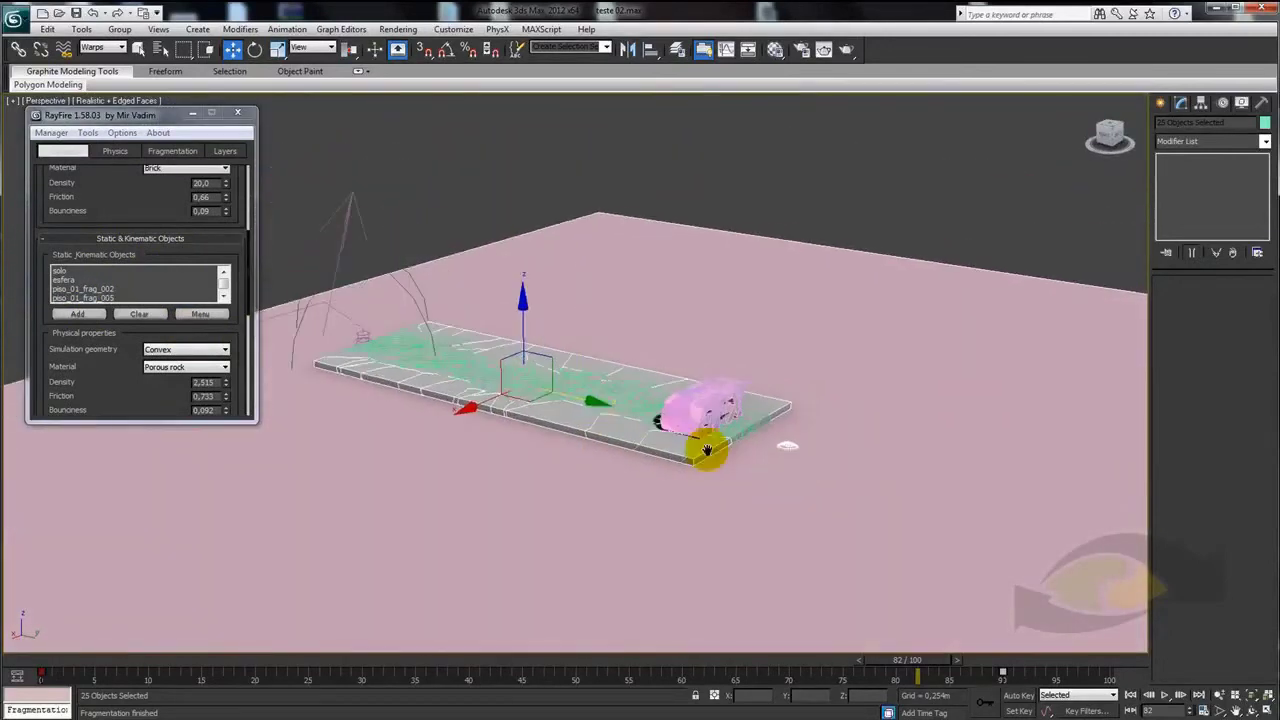
pyautogui.scroll(2, 737, 451)
pyautogui.scroll(2, 766, 457)
pyautogui.scroll(2, 822, 480)
# Clear the selection and set the Selection Filter back to All
pyautogui.moveTo(923, 480)
pyautogui.mouseDown(button='middle')
pyautogui.moveTo(766, 480)
pyautogui.moveTo(771, 410)
pyautogui.moveTo(840, 455)
pyautogui.moveTo(837, 434)
pyautogui.moveTo(622, 352)
pyautogui.mouseUp(button='middle')
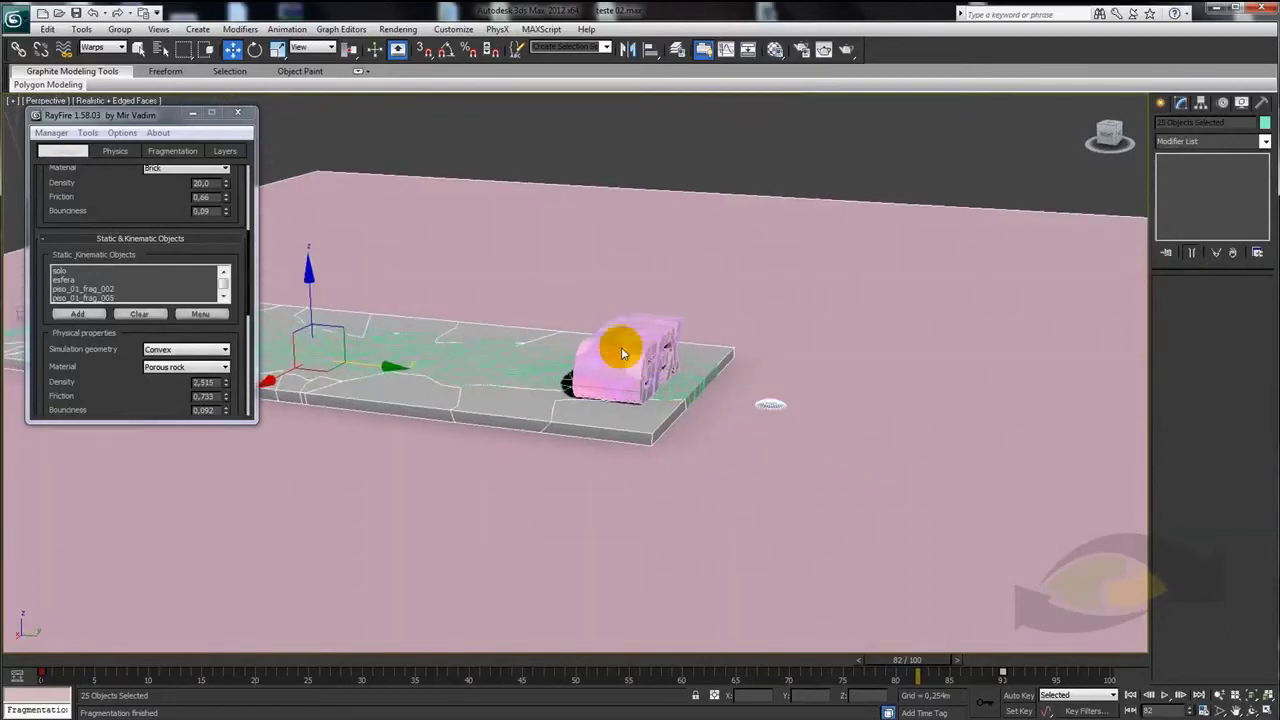
pyautogui.moveTo(737, 403)
pyautogui.keyDown('alt'); pyautogui.mouseDown(button='middle')
pyautogui.moveTo(706, 403)
pyautogui.moveTo(731, 416)
pyautogui.moveTo(706, 394)
pyautogui.mouseUp(button='middle'); pyautogui.keyUp('alt')
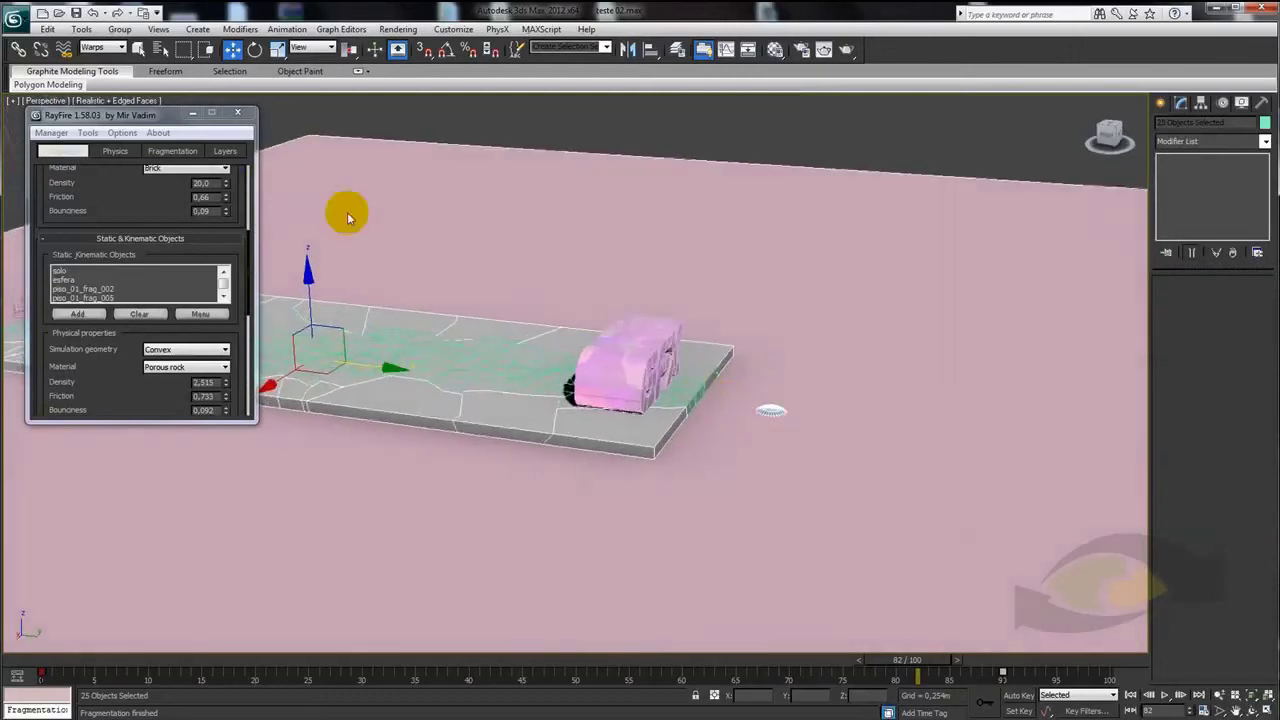
pyautogui.click(770, 412)
pyautogui.click(104, 47)
pyautogui.click(104, 64)
# Select the esfera sphere, go to frame 70 and turn on Auto Key
pyautogui.click(771, 410)
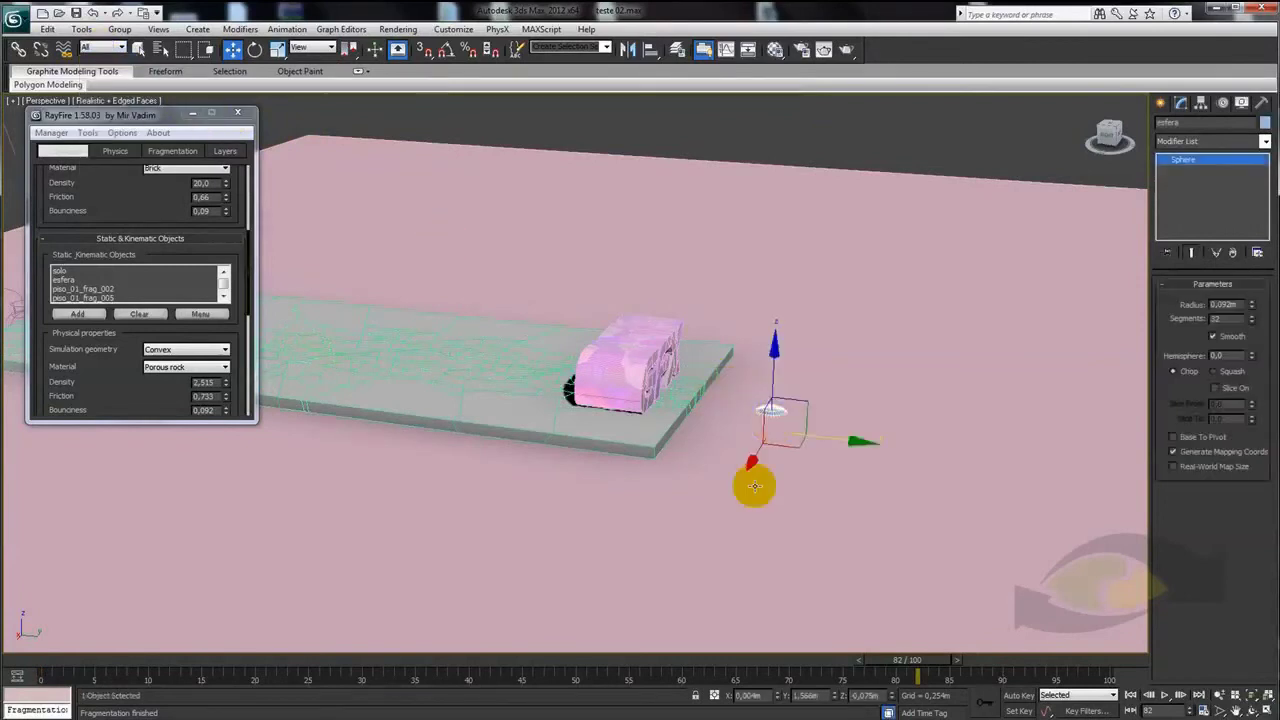
pyautogui.moveTo(925, 662); pyautogui.dragTo(741, 664)
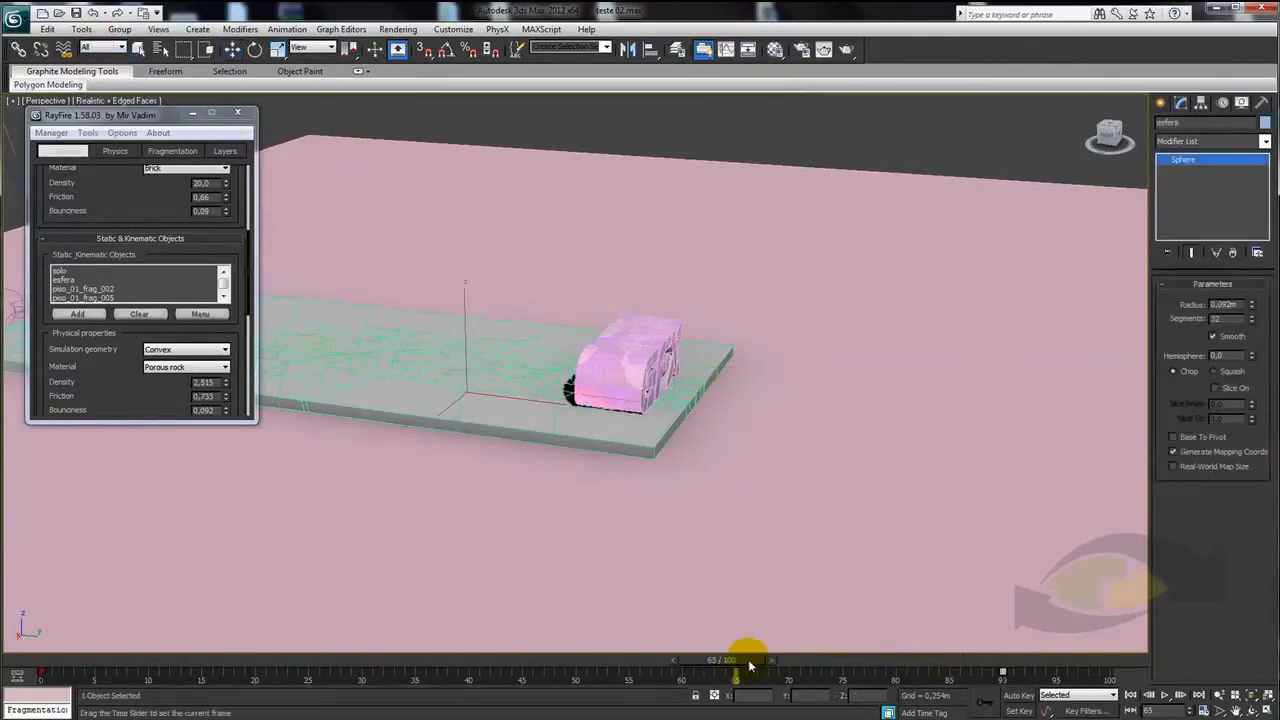
pyautogui.press('w')
pyautogui.keyDown('alt'); pyautogui.moveTo(686, 517); pyautogui.dragTo(899, 623, button='middle'); pyautogui.keyUp('alt')
pyautogui.moveTo(793, 665); pyautogui.dragTo(800, 665)
pyautogui.click(1018, 695)
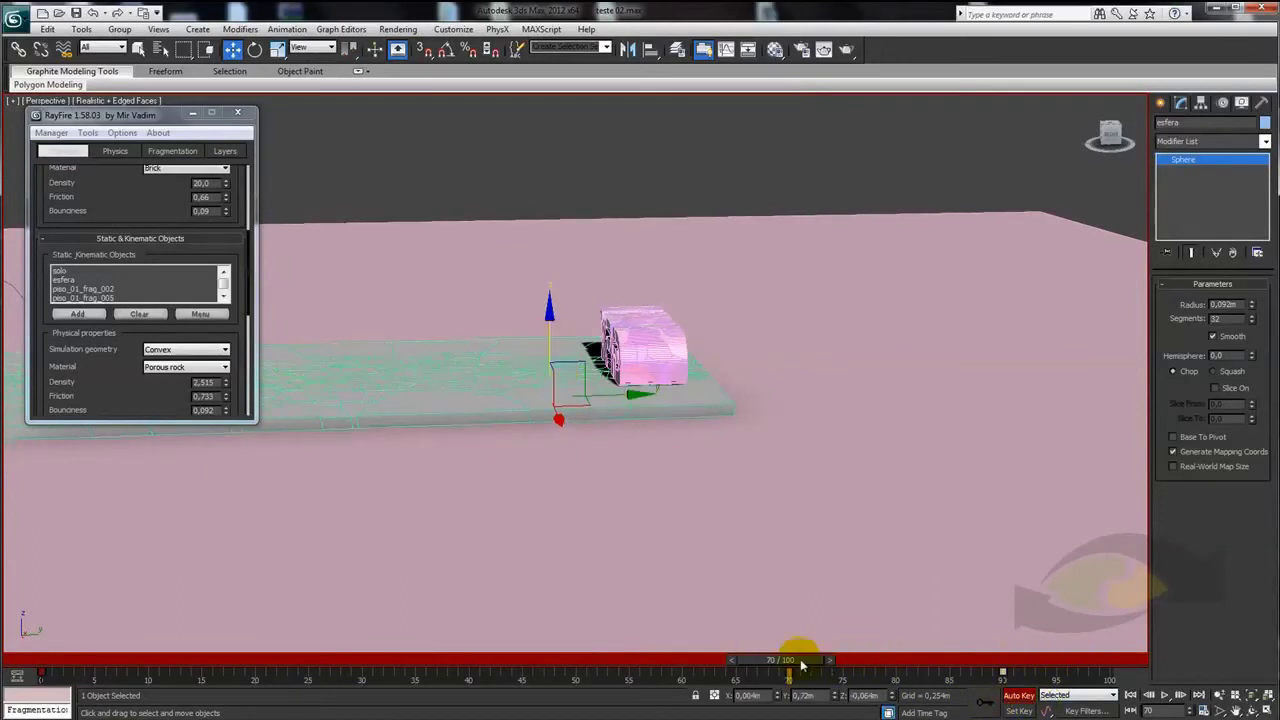
# Key the sphere's position at frame 81 past the slab's end, then turn off Auto Key
pyautogui.moveTo(800, 665); pyautogui.dragTo(848, 664)
pyautogui.press('w')
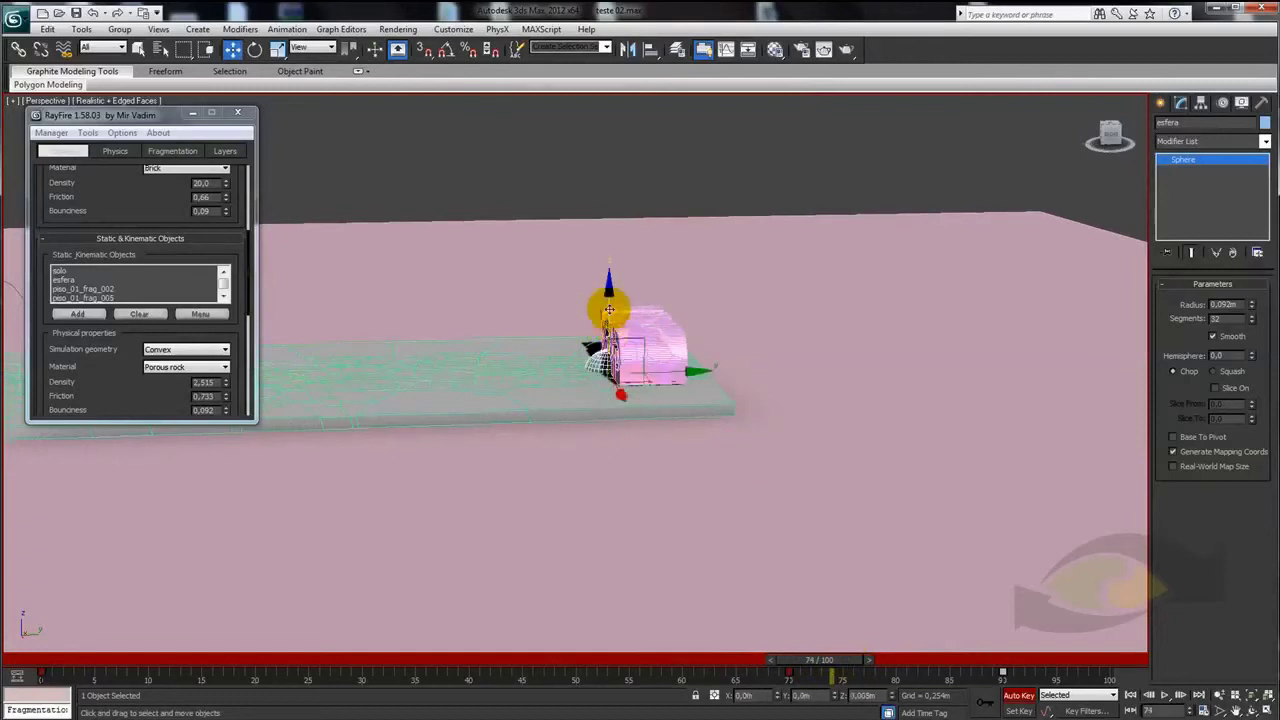
pyautogui.moveTo(838, 663)
pyautogui.mouseDown()
pyautogui.moveTo(990, 672)
pyautogui.moveTo(737, 671)
pyautogui.moveTo(709, 663)
pyautogui.moveTo(965, 658)
pyautogui.moveTo(663, 614)
pyautogui.moveTo(851, 614)
pyautogui.moveTo(834, 614)
pyautogui.mouseUp()
pyautogui.press('w')
pyautogui.press('F3')
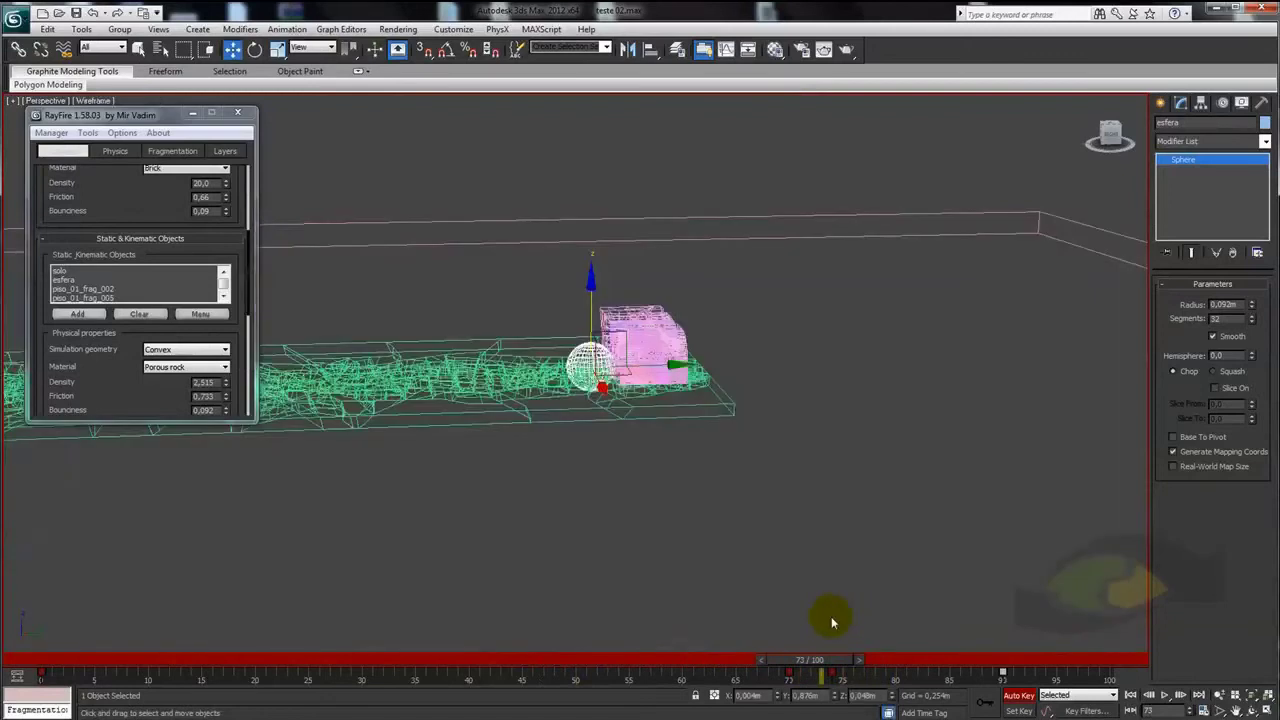
pyautogui.moveTo(818, 667)
pyautogui.mouseDown()
pyautogui.moveTo(737, 657)
pyautogui.moveTo(922, 668)
pyautogui.mouseUp()
pyautogui.click(1030, 702)
# Orbit to view the sphere beside the pink box and rewind the timeline to an early frame
pyautogui.moveTo(720, 434)
pyautogui.keyDown('alt'); pyautogui.mouseDown(button='middle')
pyautogui.moveTo(640, 448)
pyautogui.moveTo(562, 427)
pyautogui.mouseUp(button='middle'); pyautogui.keyUp('alt')
pyautogui.moveTo(524, 345)
pyautogui.keyDown('alt'); pyautogui.mouseDown(button='middle')
pyautogui.moveTo(594, 486)
pyautogui.moveTo(386, 225)
pyautogui.mouseUp(button='middle'); pyautogui.keyUp('alt')
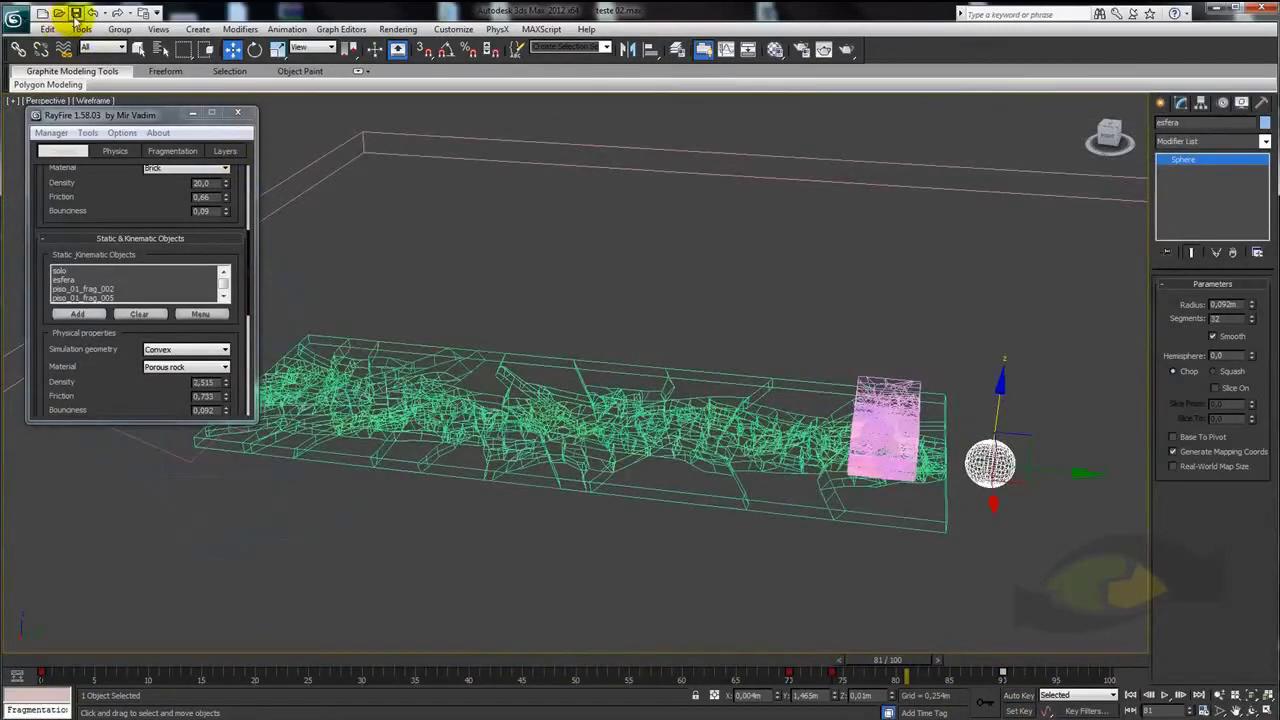
pyautogui.moveTo(496, 263)
pyautogui.keyDown('alt'); pyautogui.mouseDown(button='middle')
pyautogui.moveTo(583, 374)
pyautogui.moveTo(586, 443)
pyautogui.moveTo(393, 372)
pyautogui.moveTo(471, 443)
pyautogui.moveTo(517, 537)
pyautogui.mouseUp(button='middle'); pyautogui.keyUp('alt')
pyautogui.moveTo(905, 667); pyautogui.dragTo(209, 658)
# Return to shaded edged view and run the RayFire simulation through frame 100
pyautogui.press('w')
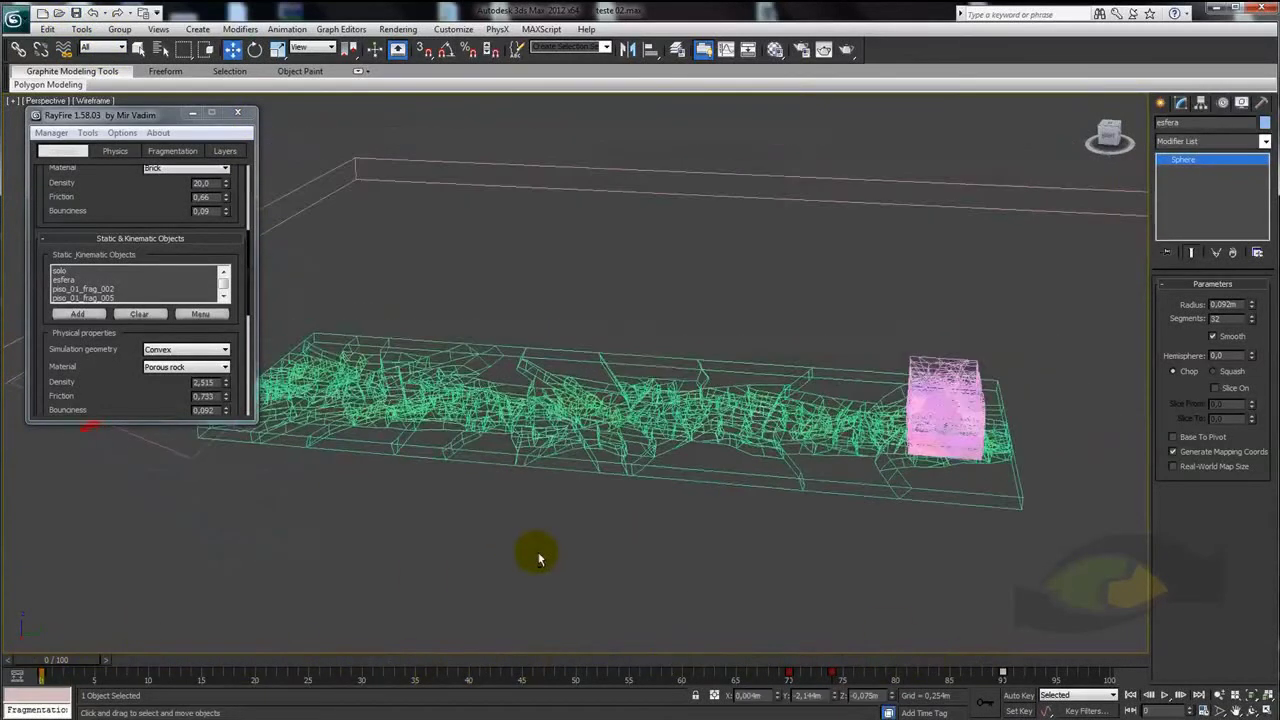
pyautogui.press('F3')
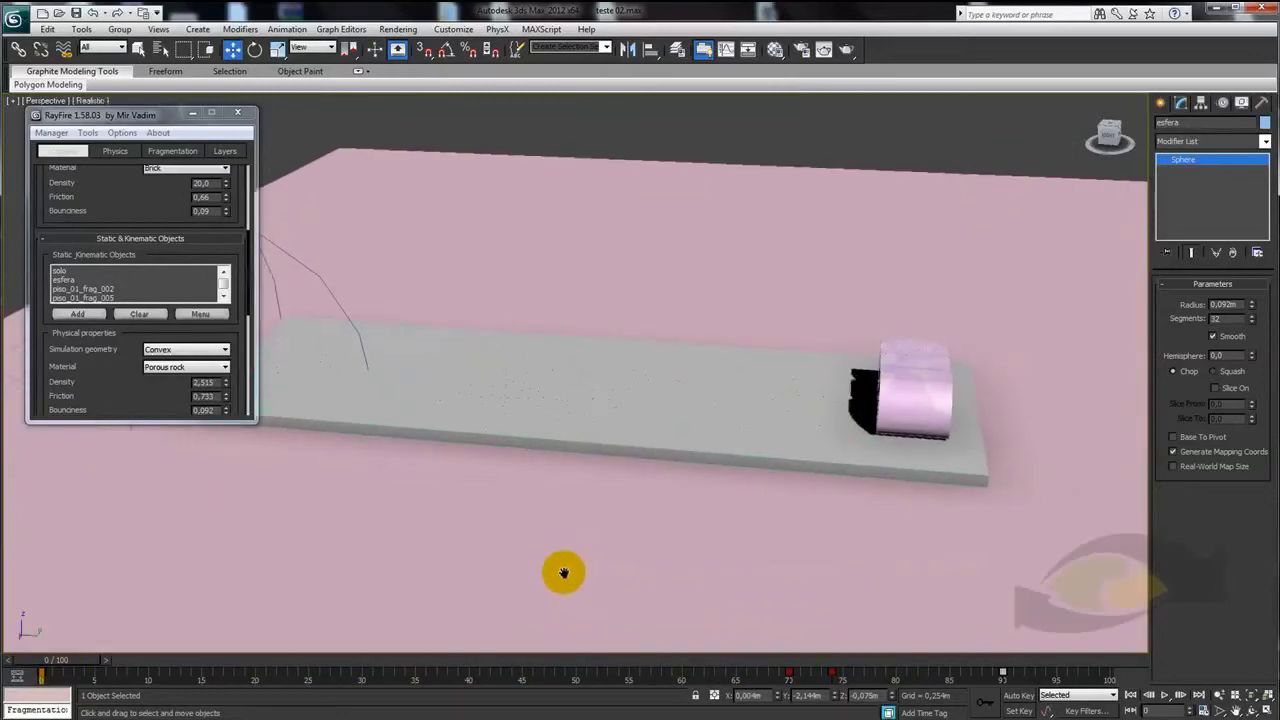
pyautogui.keyDown('alt'); pyautogui.moveTo(582, 570); pyautogui.dragTo(603, 531, button='middle'); pyautogui.keyUp('alt')
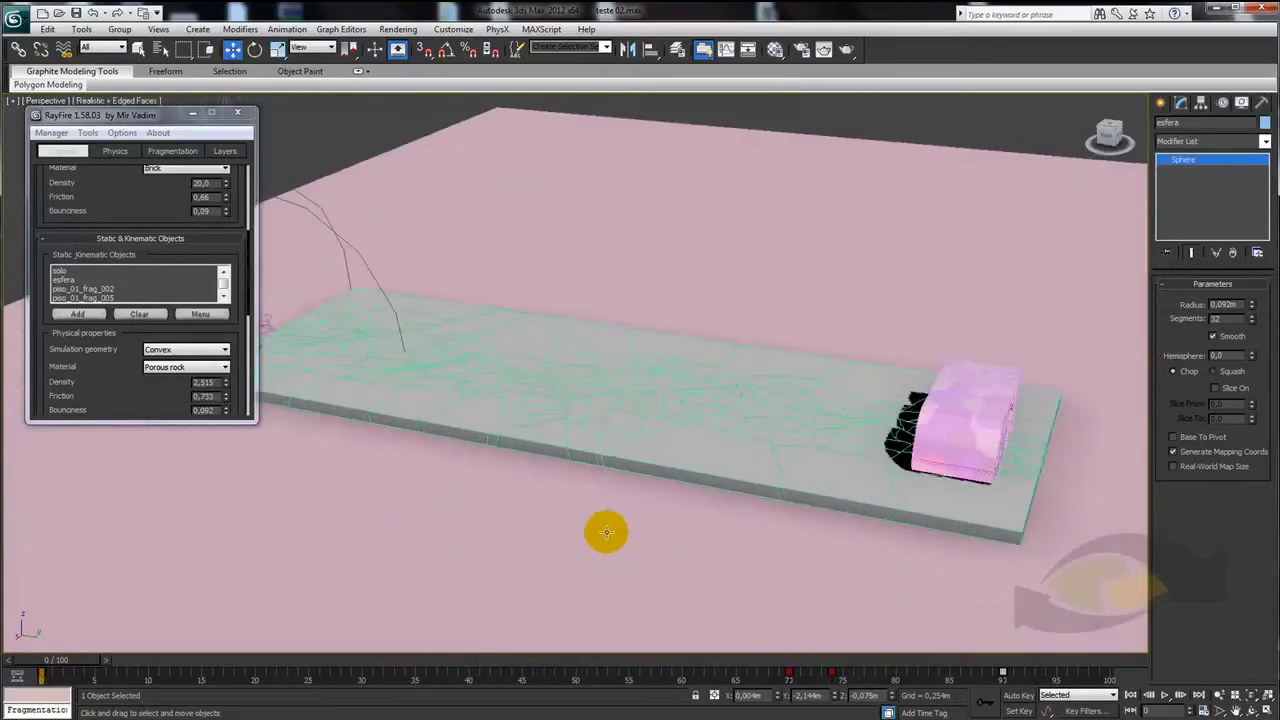
pyautogui.click(115, 152)
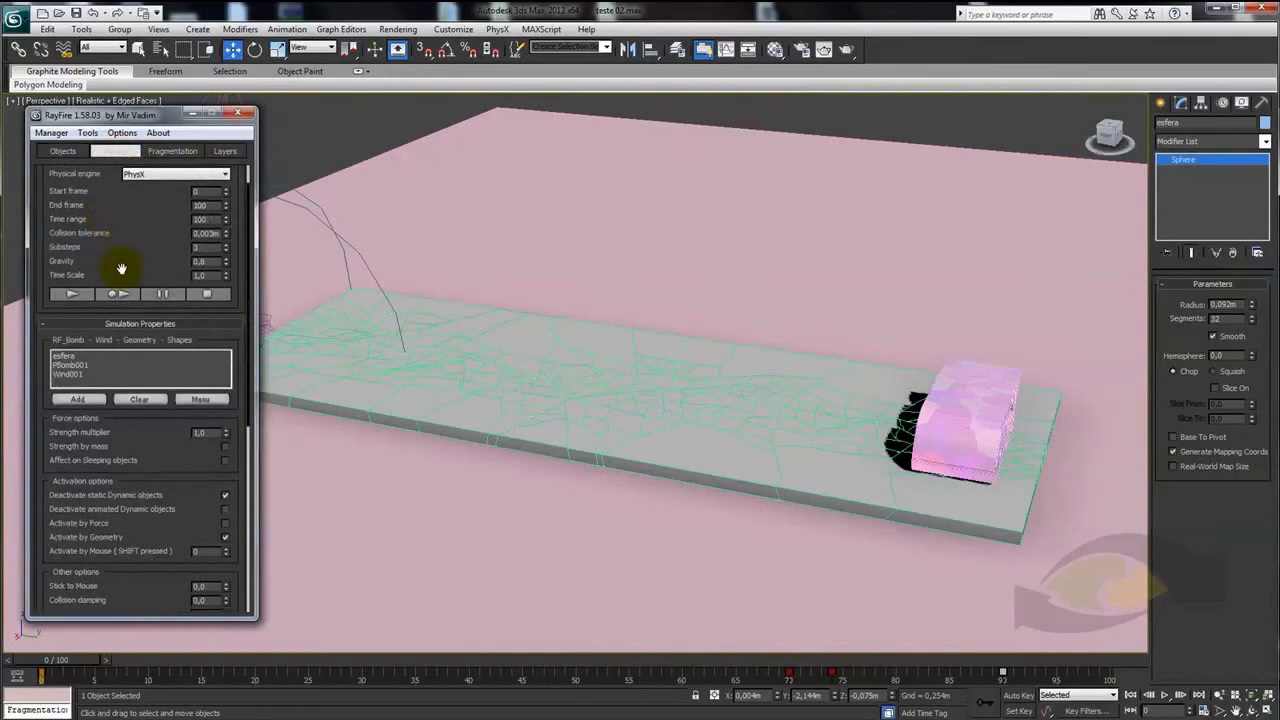
pyautogui.click(112, 295)
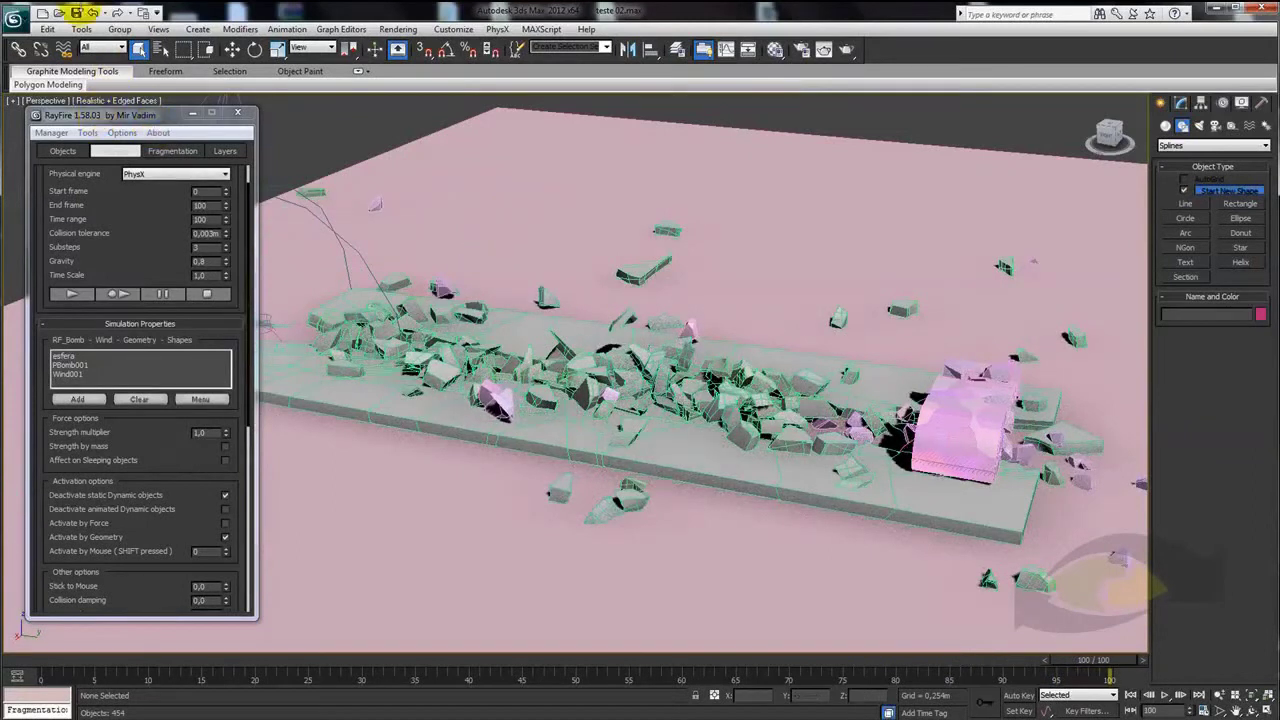
pyautogui.scroll(-4, 737, 338)
pyautogui.scroll(-3, 686, 329)
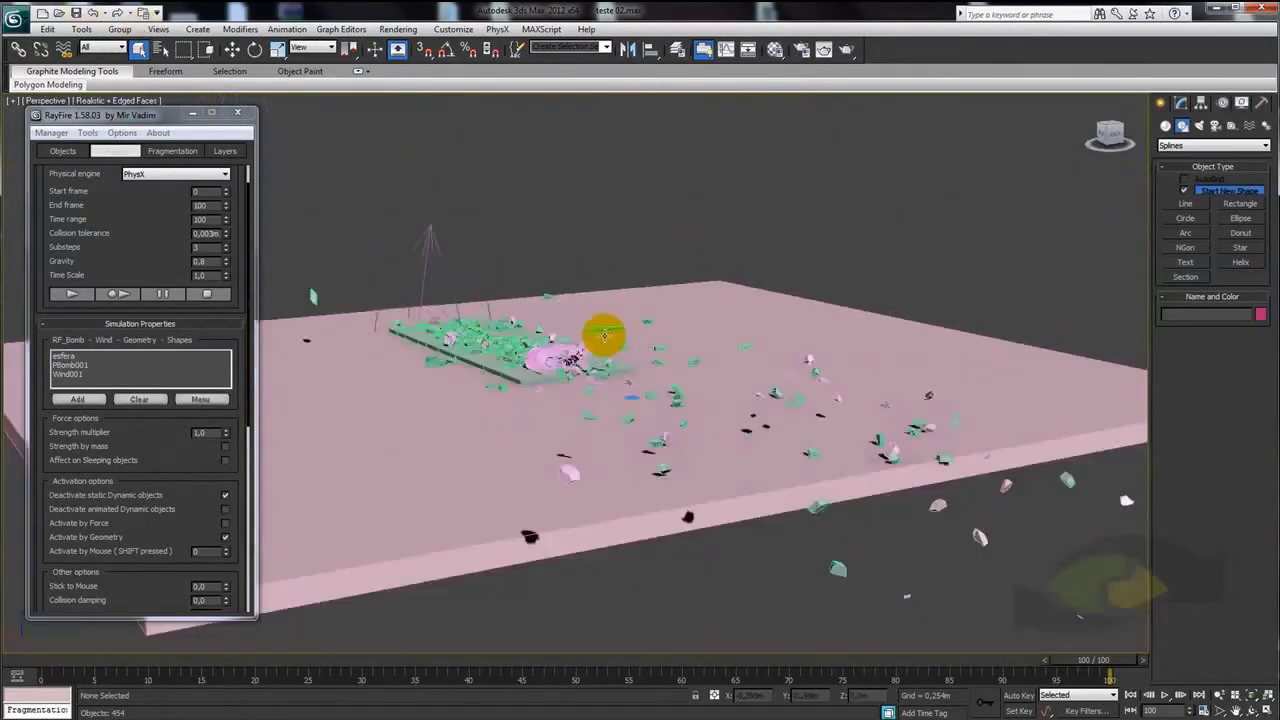
pyautogui.moveTo(594, 360); pyautogui.dragTo(701, 337, button='middle')
pyautogui.scroll(3, 701, 337)
pyautogui.keyDown('alt'); pyautogui.moveTo(820, 486); pyautogui.dragTo(859, 469, button='middle'); pyautogui.keyUp('alt')
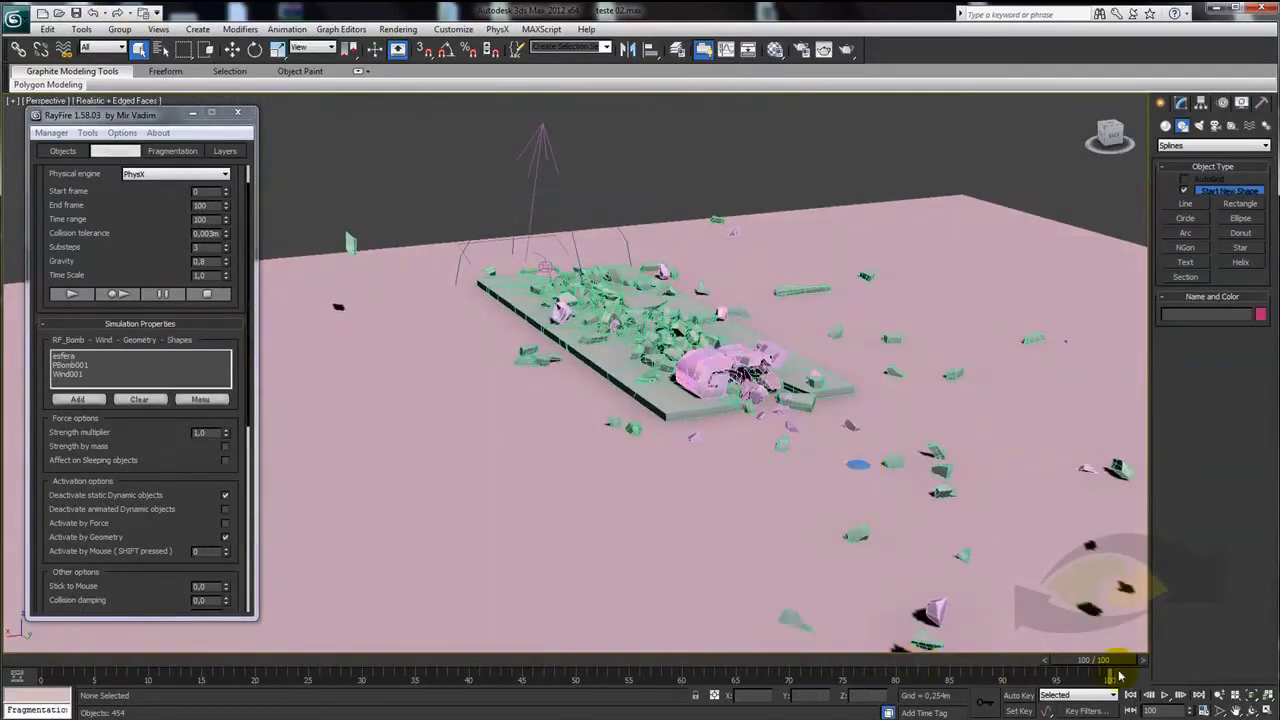
pyautogui.moveTo(1086, 663)
pyautogui.mouseDown()
pyautogui.moveTo(378, 657)
pyautogui.moveTo(958, 672)
pyautogui.moveTo(814, 663)
pyautogui.moveTo(917, 665)
pyautogui.mouseUp()
pyautogui.scroll(2, 857, 534)
pyautogui.scroll(2, 869, 551)
pyautogui.keyDown('alt'); pyautogui.moveTo(875, 595); pyautogui.dragTo(700, 380, button='middle'); pyautogui.keyUp('alt')
pyautogui.click(840, 468)
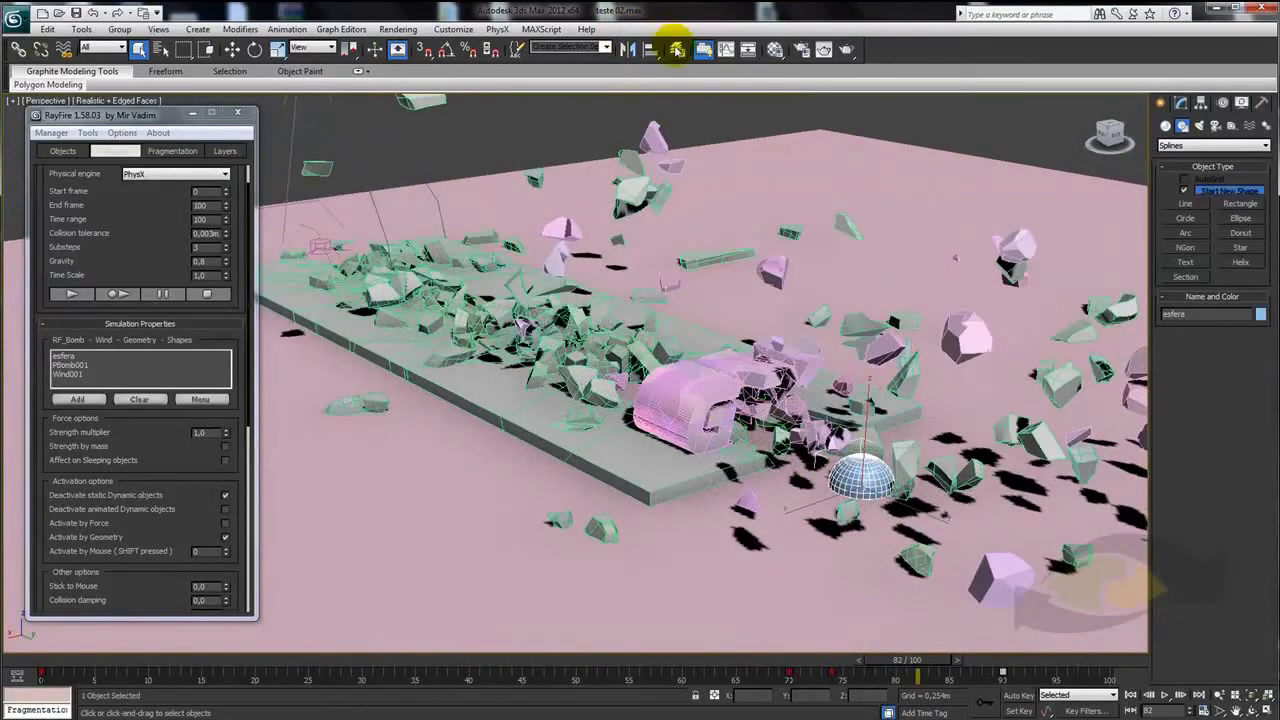
# Open the esfera sphere's position curves and set its keys to automatic tangents
pyautogui.rightClick(754, 203)
pyautogui.click(733, 253)
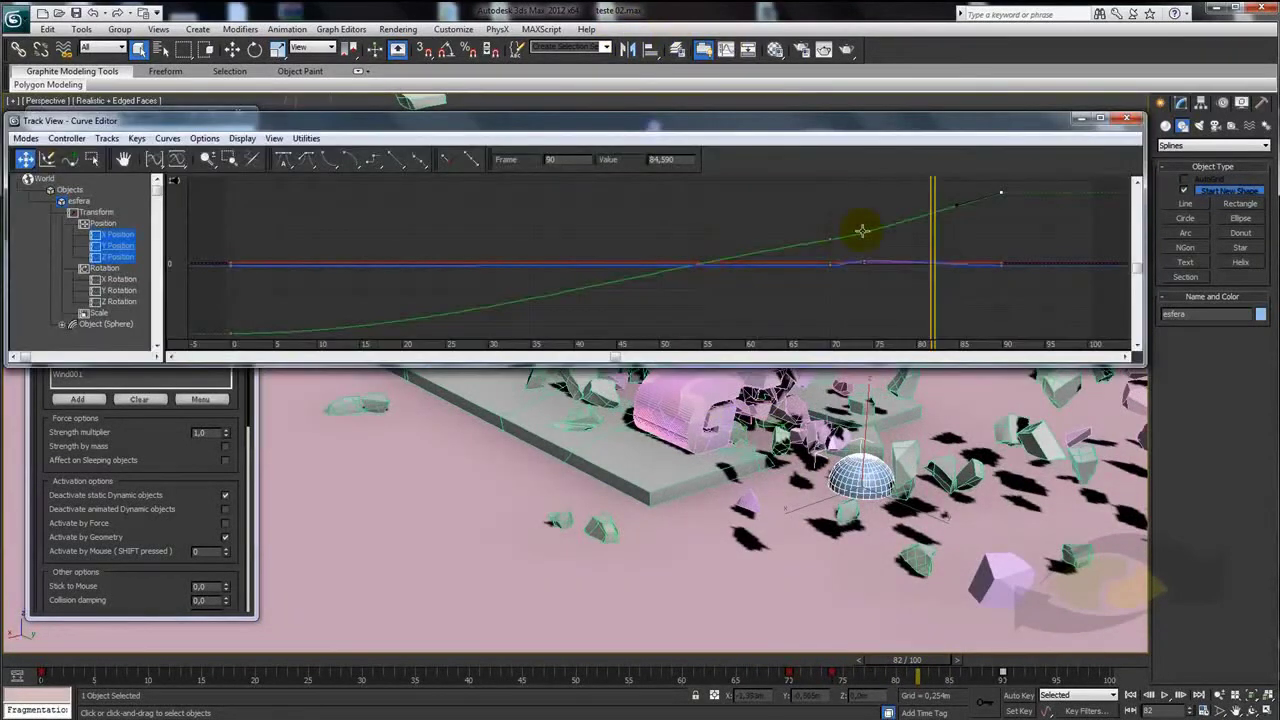
pyautogui.rightClick(860, 262)
pyautogui.click(833, 261)
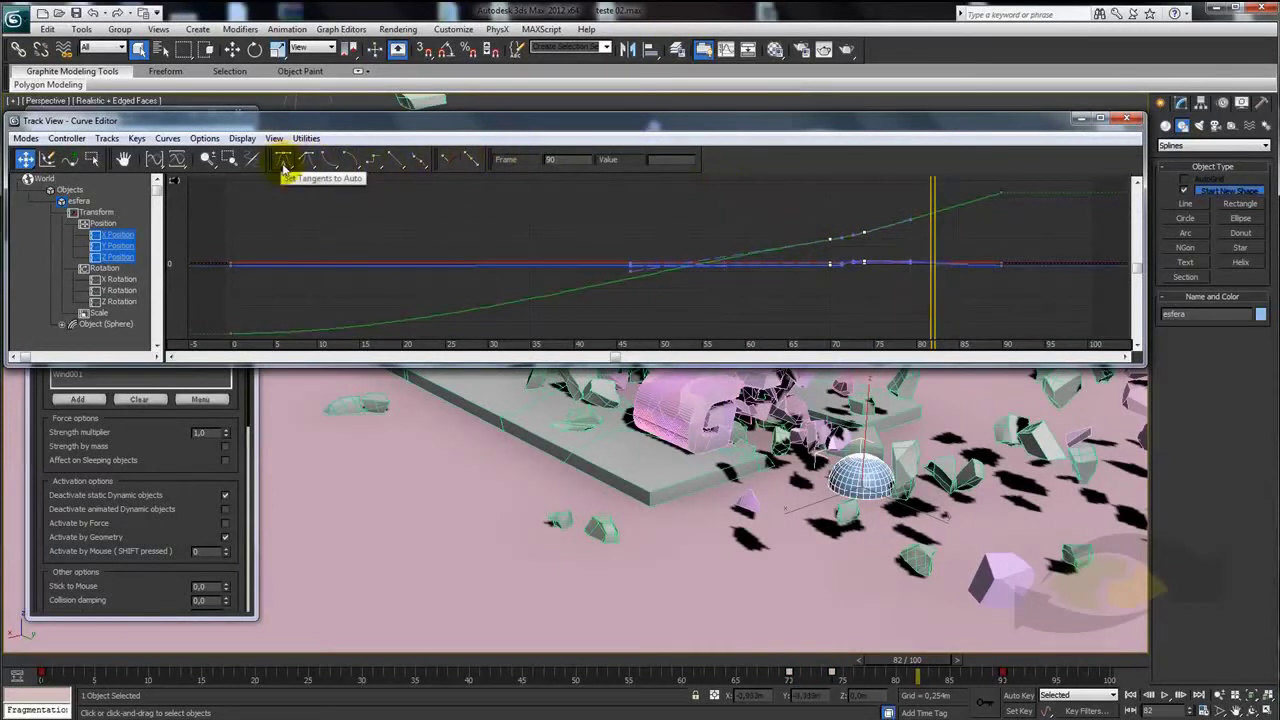
pyautogui.scroll(-2, 672, 290)
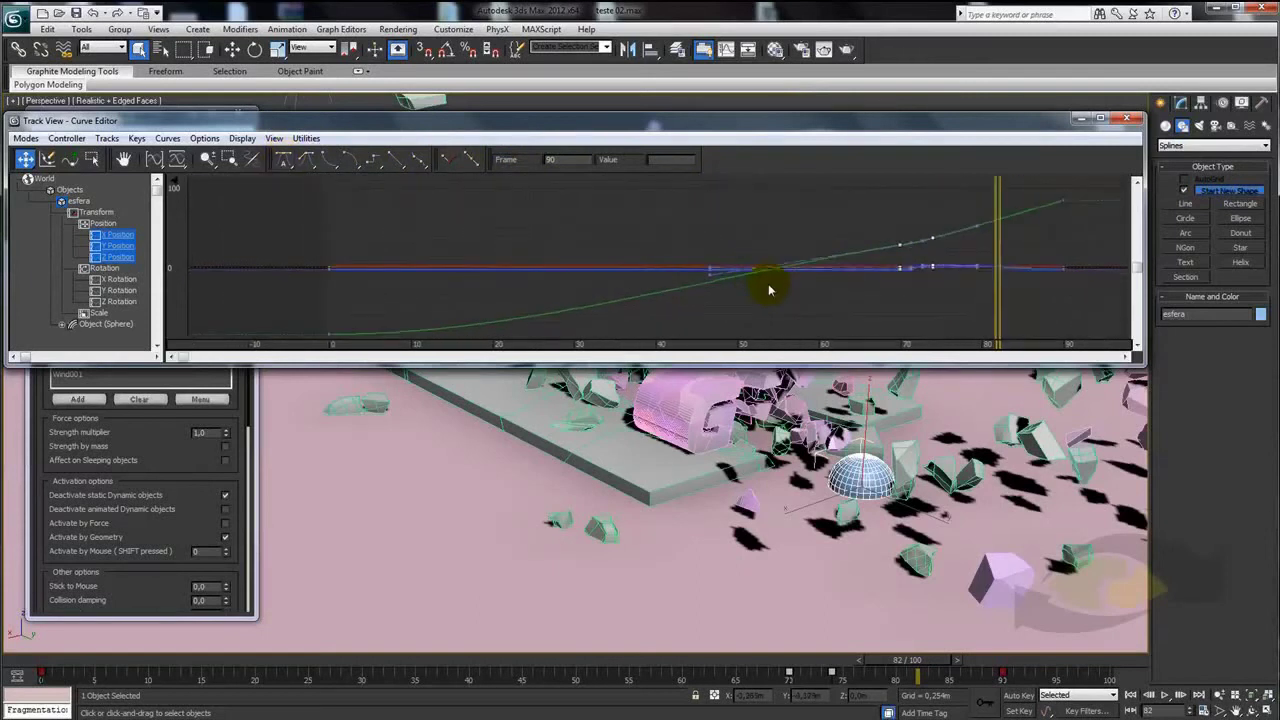
pyautogui.moveTo(766, 286); pyautogui.dragTo(723, 266, button='middle')
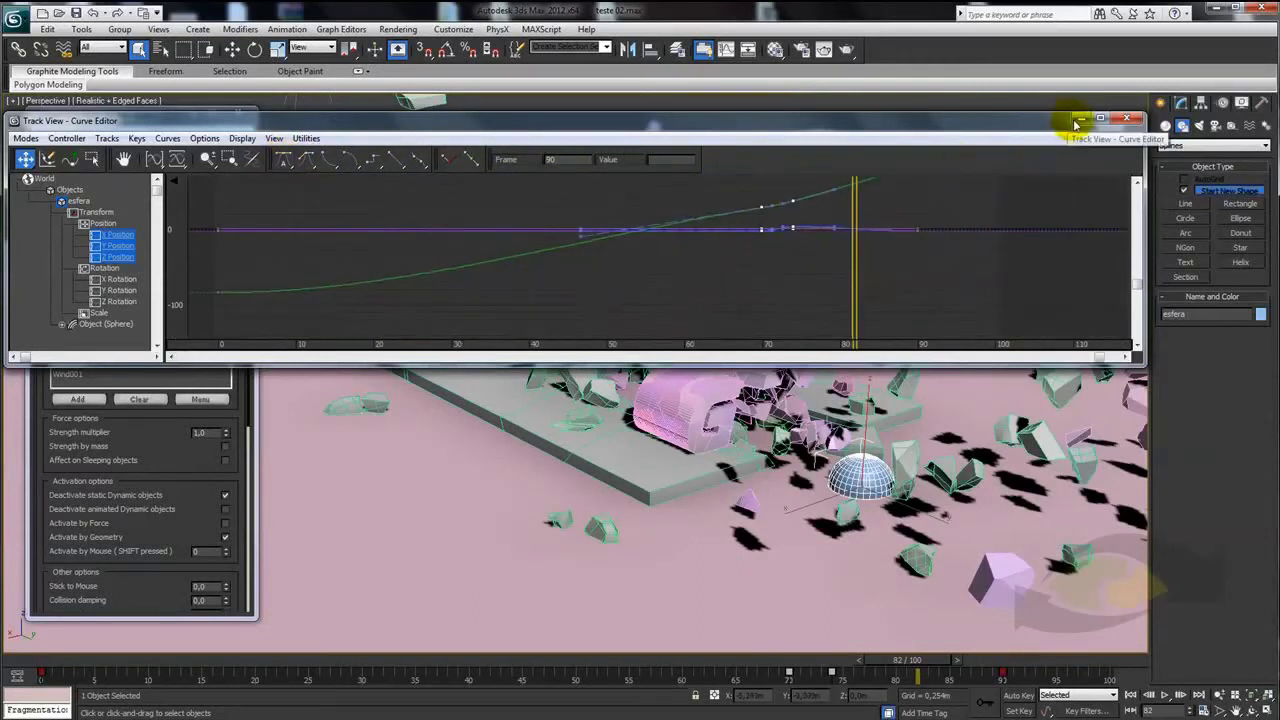
# Review the smoothed sphere motion at frame 28 and close the Curve Editor
pyautogui.moveTo(508, 590)
pyautogui.keyDown('alt'); pyautogui.mouseDown(button='middle')
pyautogui.moveTo(789, 462)
pyautogui.moveTo(706, 668)
pyautogui.mouseUp(button='middle'); pyautogui.keyUp('alt')
pyautogui.moveTo(923, 662); pyautogui.dragTo(290, 676)
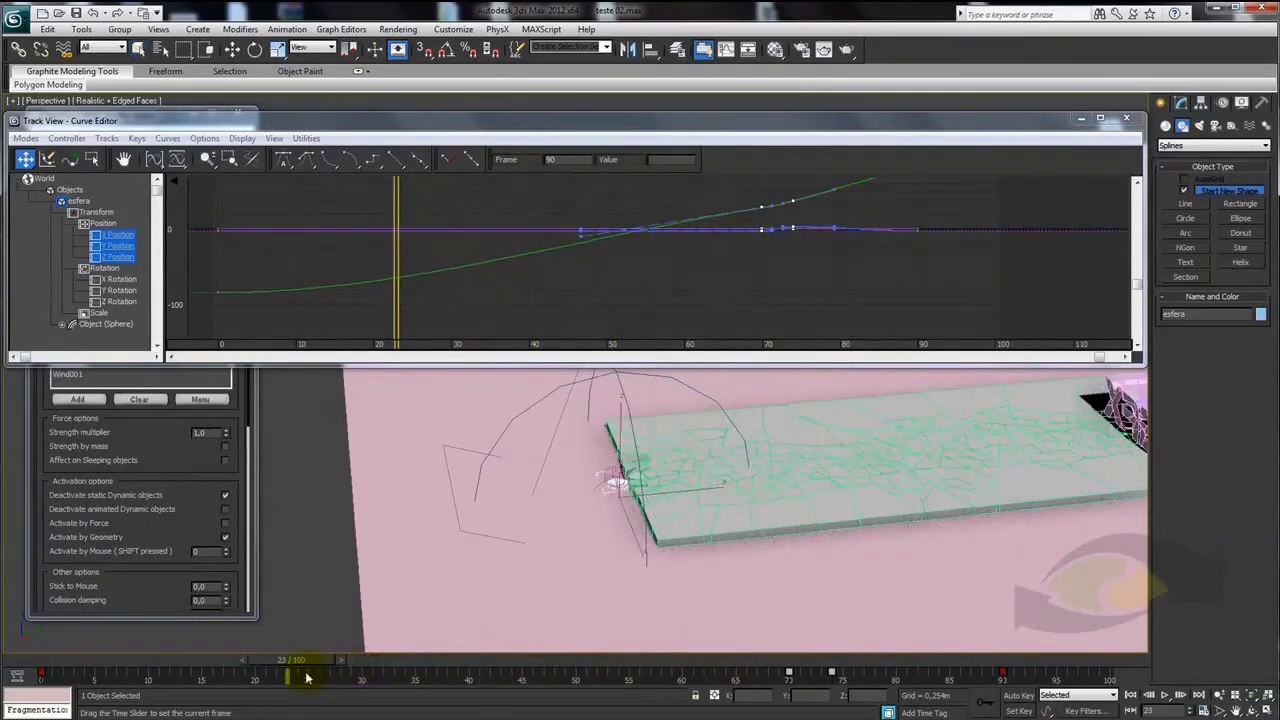
pyautogui.scroll(3, 614, 524)
pyautogui.scroll(2, 614, 524)
pyautogui.scroll(2, 614, 524)
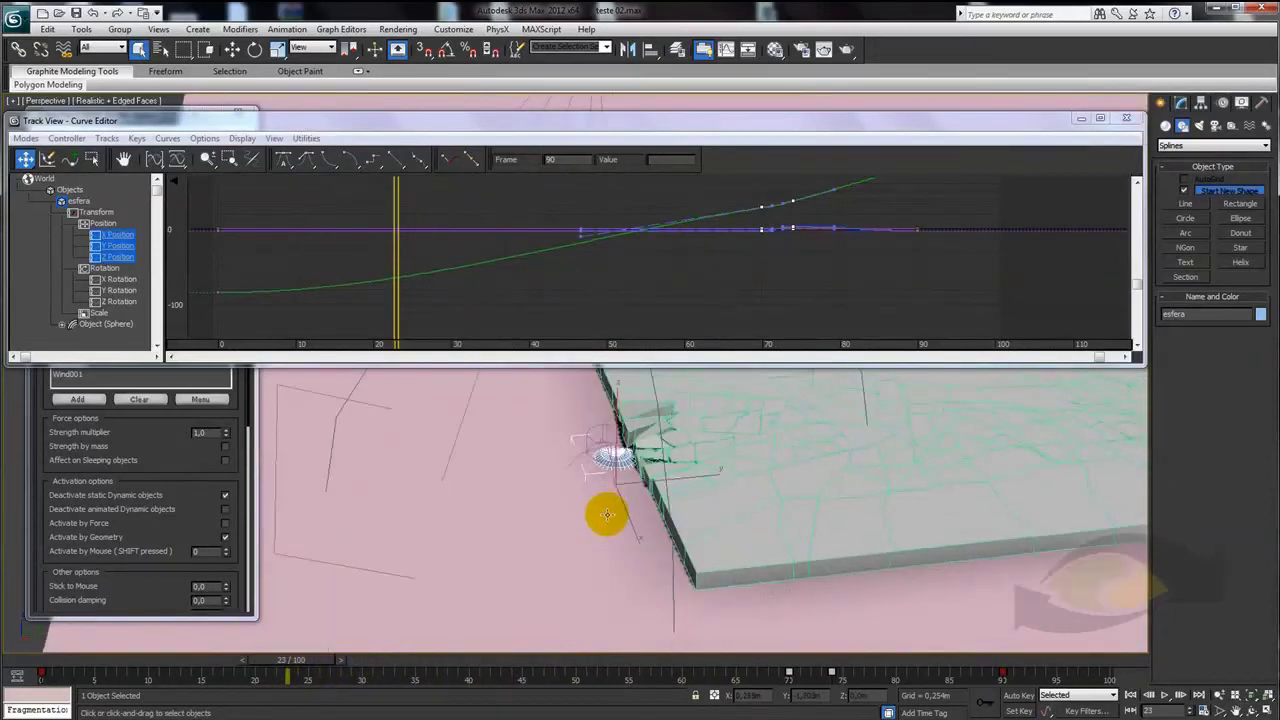
pyautogui.scroll(2, 603, 514)
pyautogui.click(1125, 118)
# Move PBomb001's track-bar keys from frame 27 to frame 23
pyautogui.click(232, 49)
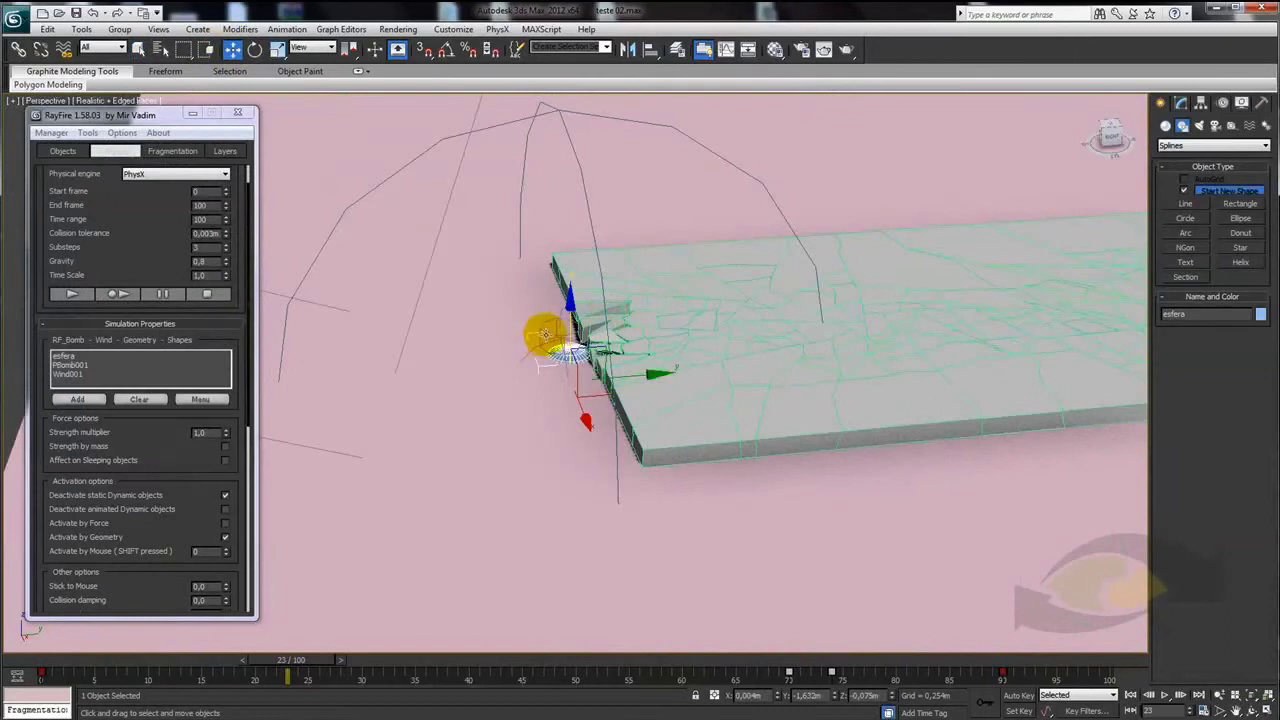
pyautogui.click(555, 336)
pyautogui.keyDown('alt'); pyautogui.moveTo(608, 362); pyautogui.dragTo(590, 385, button='middle'); pyautogui.keyUp('alt')
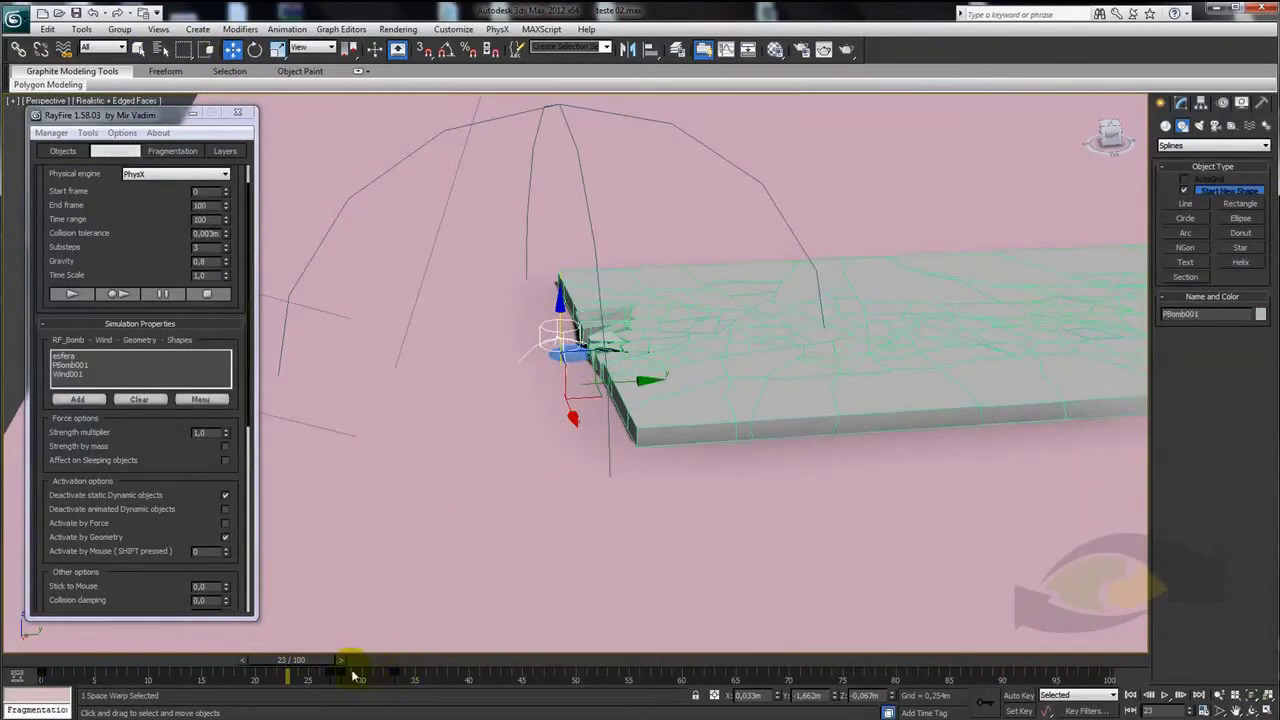
pyautogui.moveTo(431, 681); pyautogui.dragTo(318, 680)
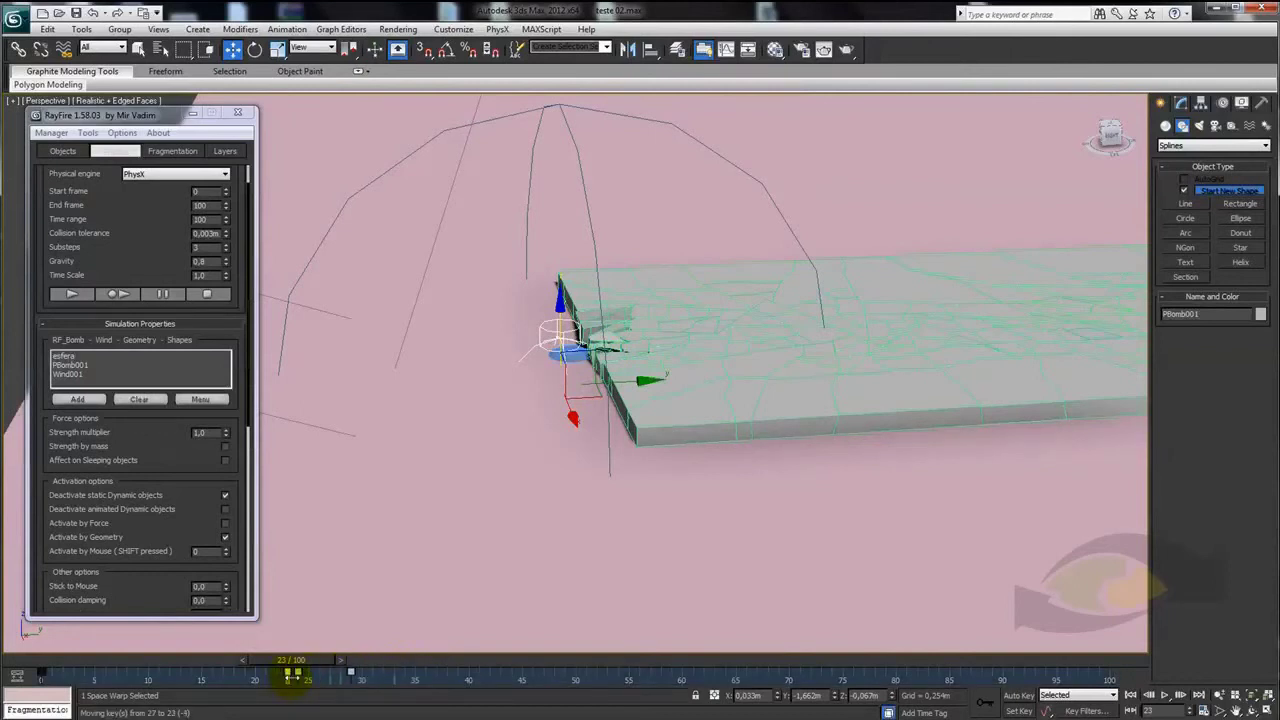
pyautogui.moveTo(298, 663); pyautogui.dragTo(362, 663)
# Select Wind001 and its keys on the track bar around frame 29
pyautogui.keyDown('alt'); pyautogui.moveTo(400, 543); pyautogui.dragTo(571, 409, button='middle'); pyautogui.keyUp('alt')
pyautogui.click(754, 359)
pyautogui.keyDown('alt'); pyautogui.moveTo(757, 357); pyautogui.dragTo(665, 475, button='middle'); pyautogui.keyUp('alt')
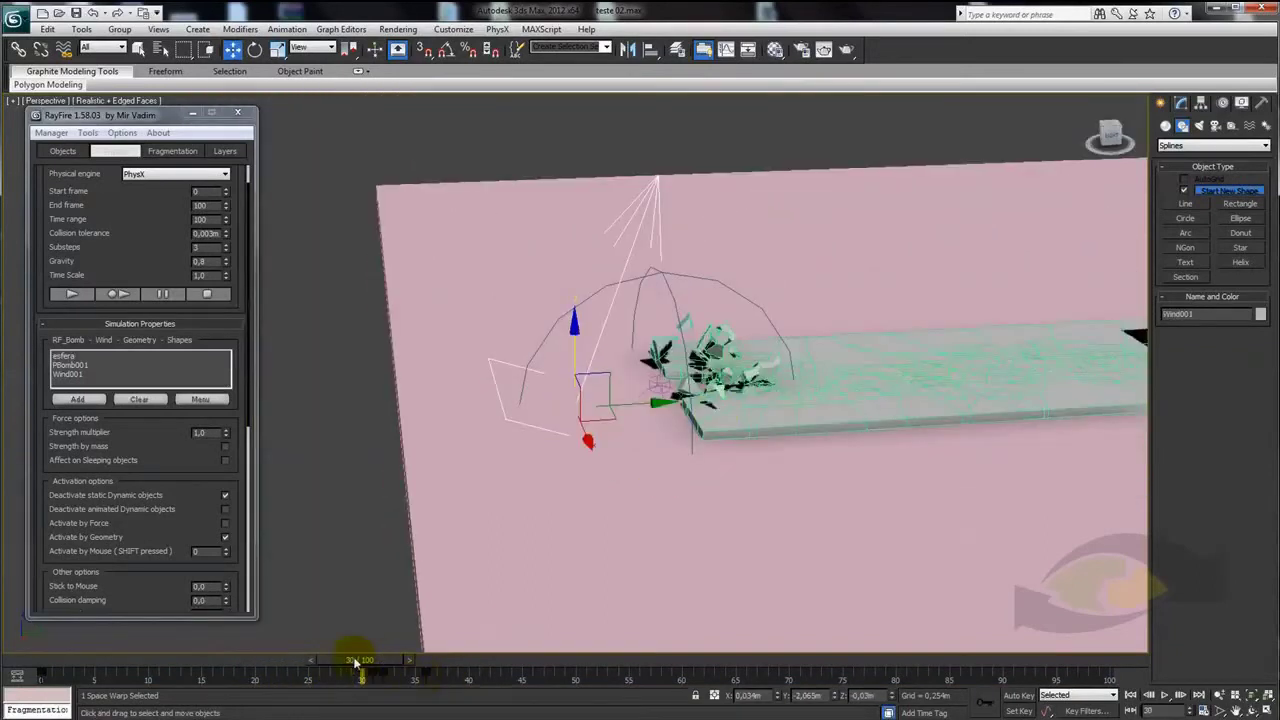
pyautogui.moveTo(355, 663); pyautogui.dragTo(342, 663)
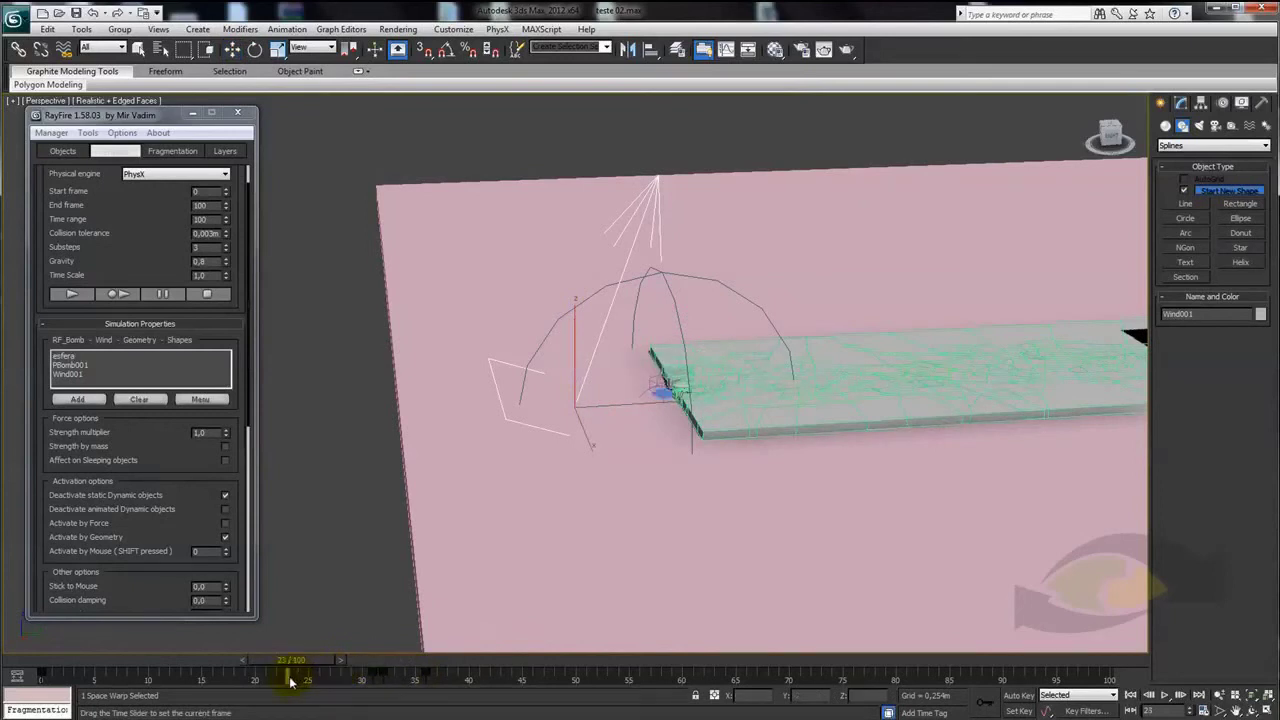
pyautogui.moveTo(297, 678); pyautogui.dragTo(399, 684)
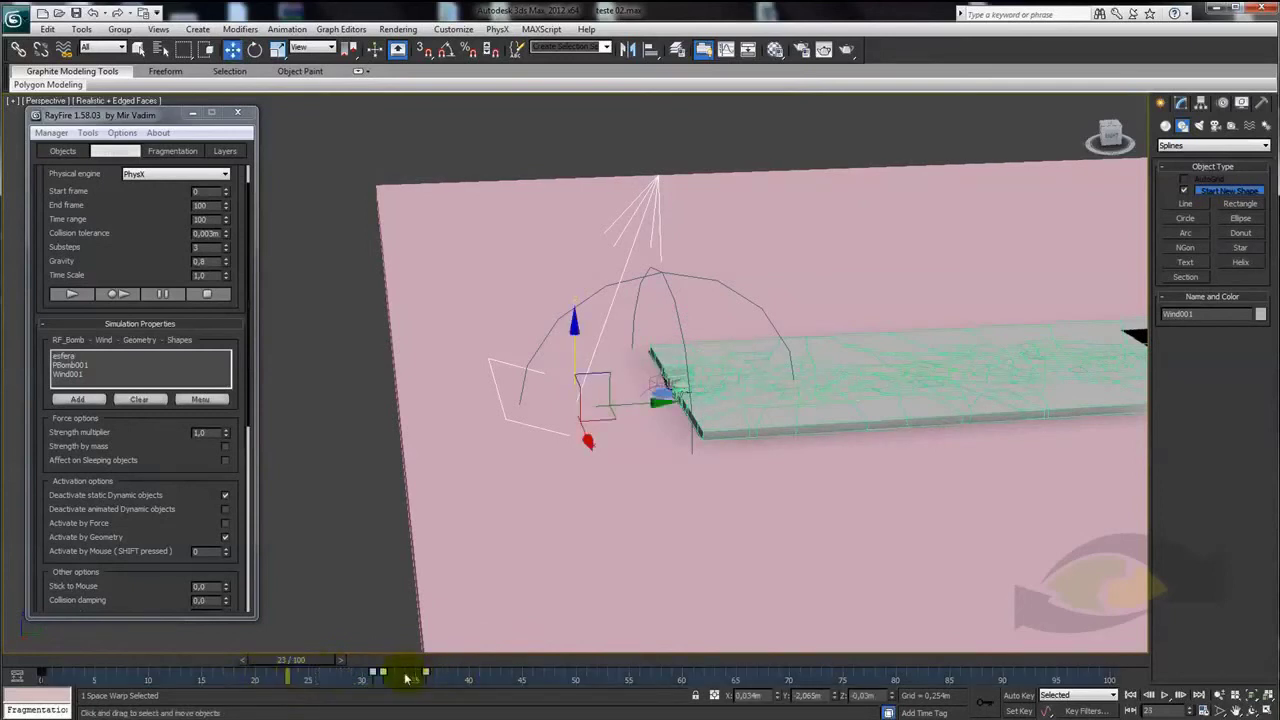
# Scrub to frame 39, then to frame 79, to check wind timing against the shattering
pyautogui.moveTo(305, 663); pyautogui.dragTo(457, 663)
pyautogui.scroll(-3, 815, 480)
pyautogui.keyDown('alt'); pyautogui.moveTo(815, 480); pyautogui.dragTo(734, 480, button='middle'); pyautogui.keyUp('alt')
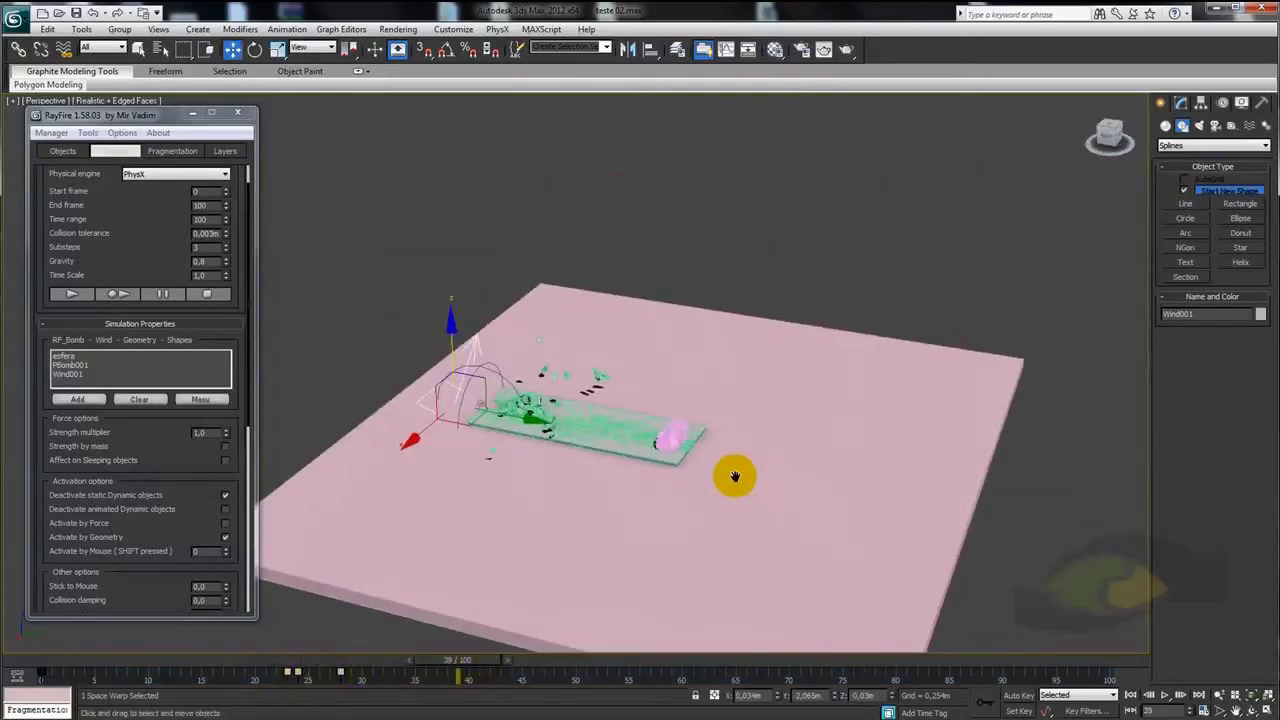
pyautogui.scroll(3, 706, 443)
pyautogui.scroll(-2, 586, 449)
pyautogui.scroll(2, 487, 640)
pyautogui.moveTo(471, 667); pyautogui.dragTo(1000, 663)
# Move the esfera sphere's key from frame 75 to frame 73
pyautogui.press('w')
pyautogui.click(831, 449)
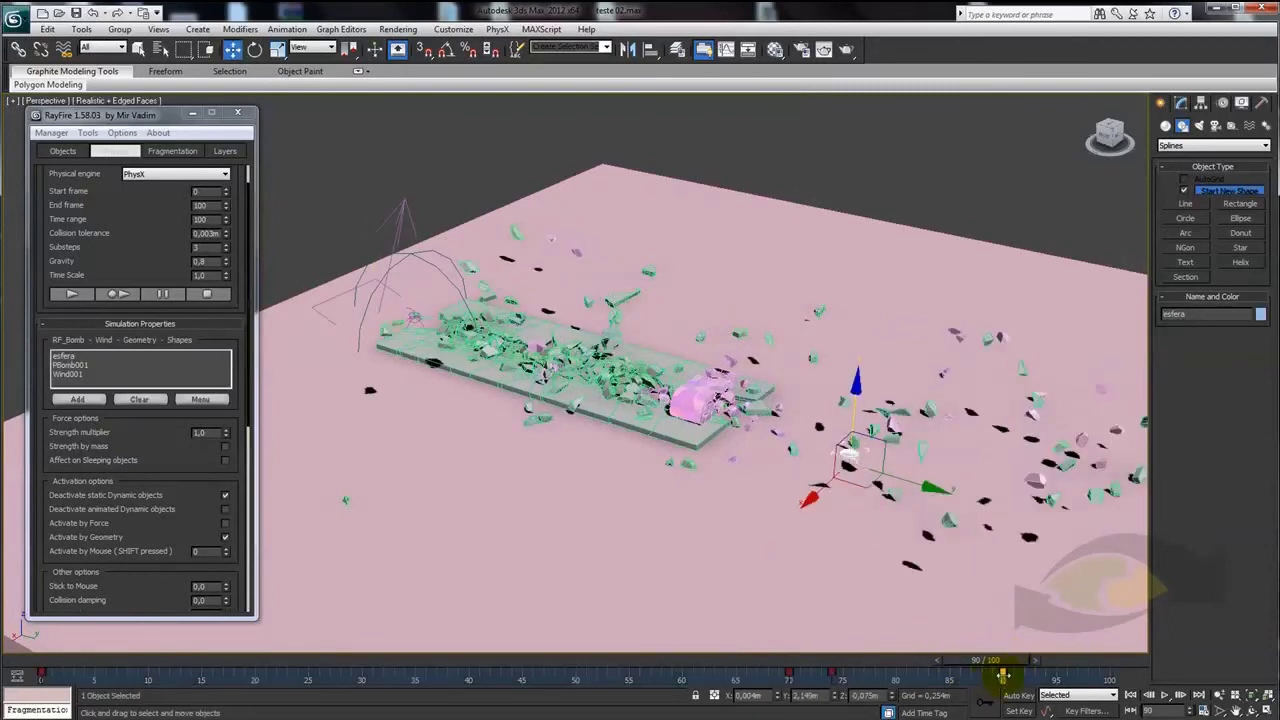
pyautogui.moveTo(973, 662)
pyautogui.mouseDown()
pyautogui.moveTo(767, 662)
pyautogui.moveTo(894, 665)
pyautogui.moveTo(825, 678)
pyautogui.mouseUp()
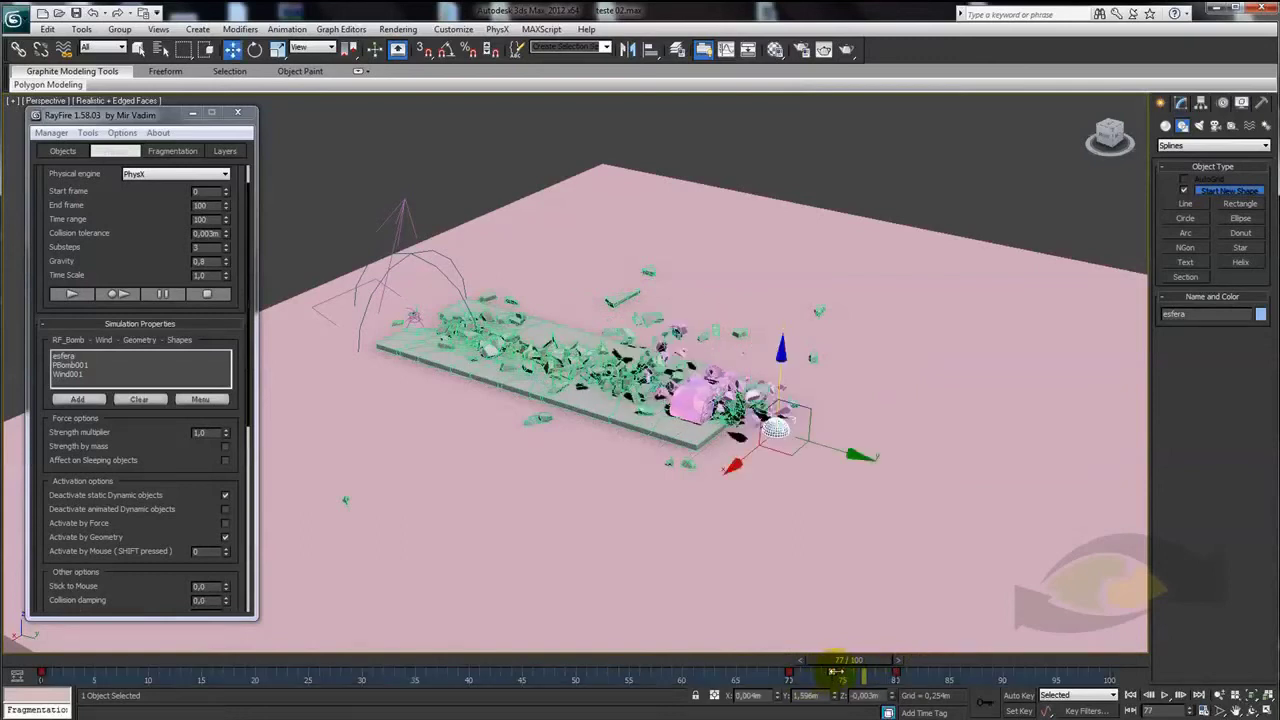
pyautogui.moveTo(835, 670)
pyautogui.mouseDown()
pyautogui.moveTo(805, 668)
pyautogui.moveTo(846, 670)
pyautogui.moveTo(737, 670)
pyautogui.moveTo(900, 678)
pyautogui.moveTo(908, 696)
pyautogui.moveTo(837, 674)
pyautogui.moveTo(875, 705)
pyautogui.mouseUp()
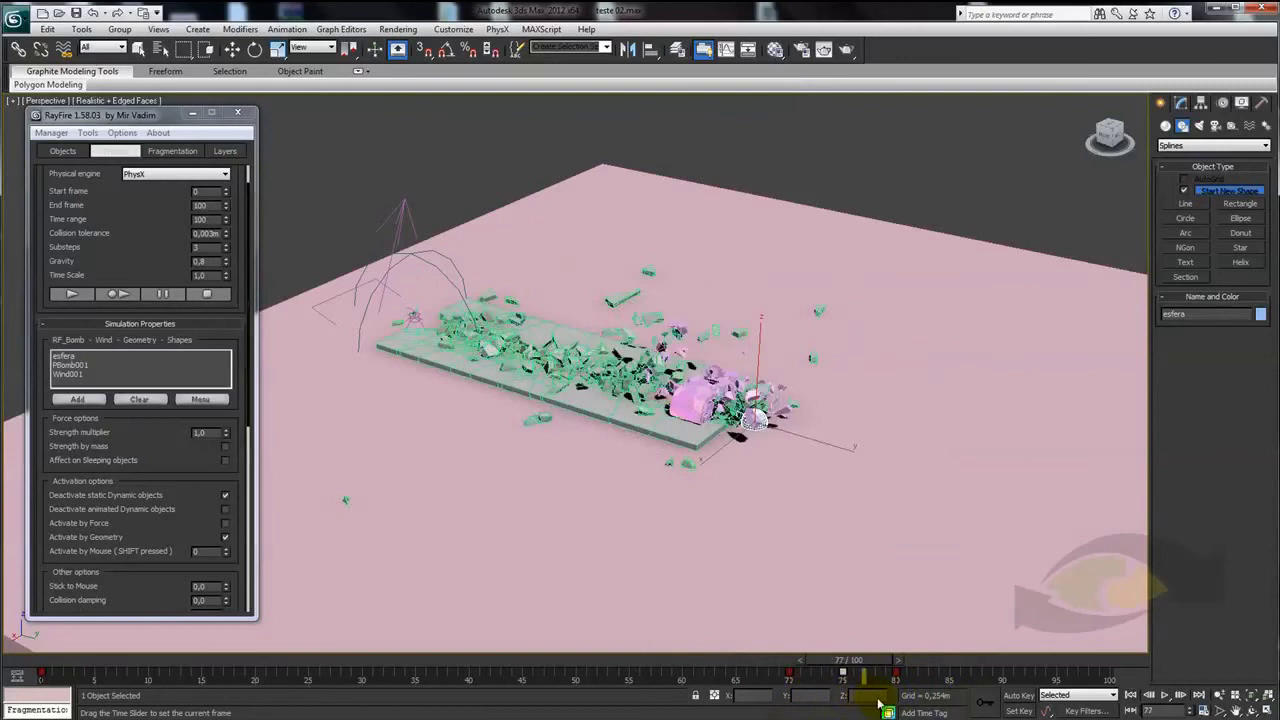
pyautogui.press('.')
pyautogui.press('.')
pyautogui.press('w')
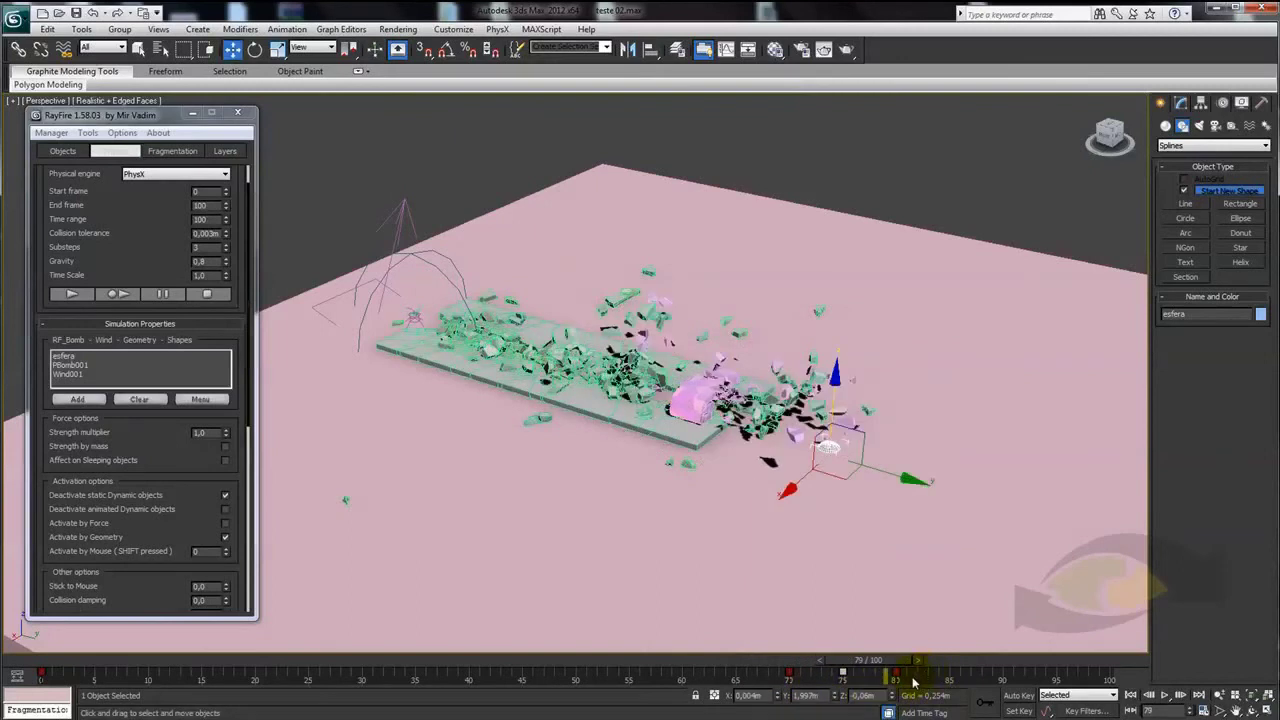
pyautogui.moveTo(841, 680); pyautogui.dragTo(818, 673)
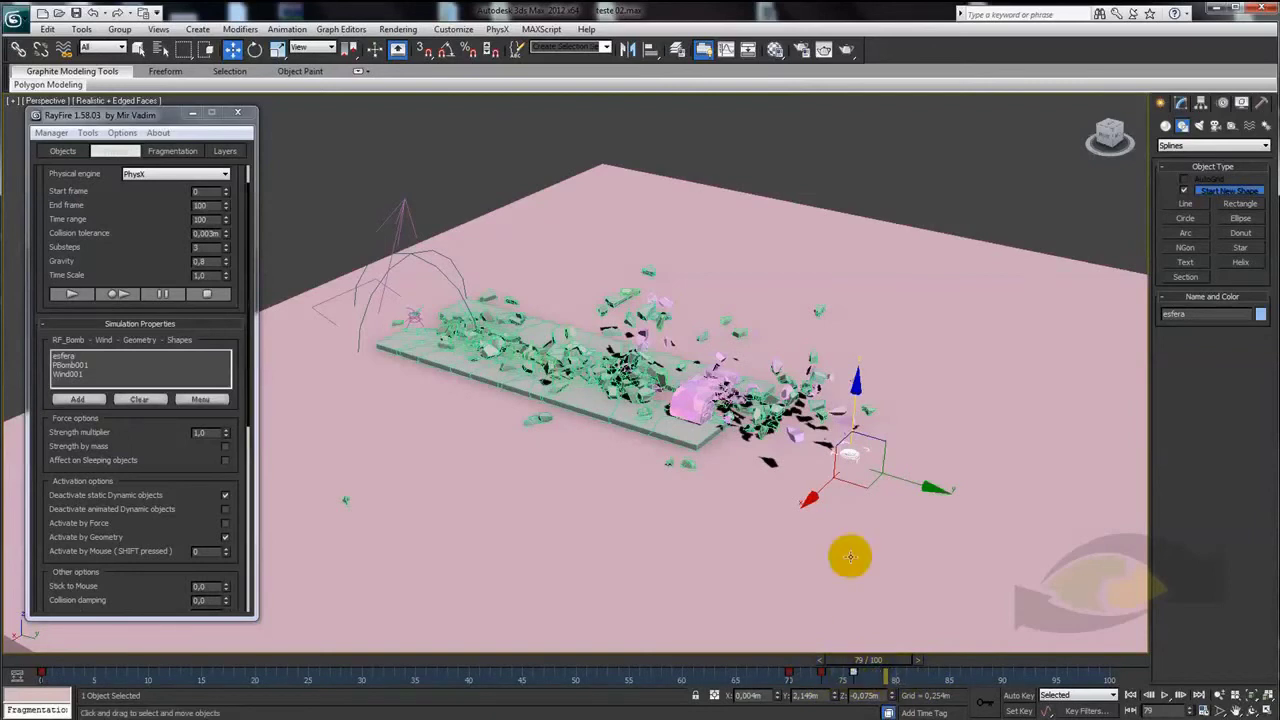
pyautogui.scroll(-2, 840, 552)
pyautogui.moveTo(872, 660)
pyautogui.mouseDown()
pyautogui.moveTo(818, 660)
pyautogui.moveTo(1030, 680)
pyautogui.mouseUp()
# Rerun the RayFire simulation, pause it, and scrub back to frame 6
pyautogui.press('w')
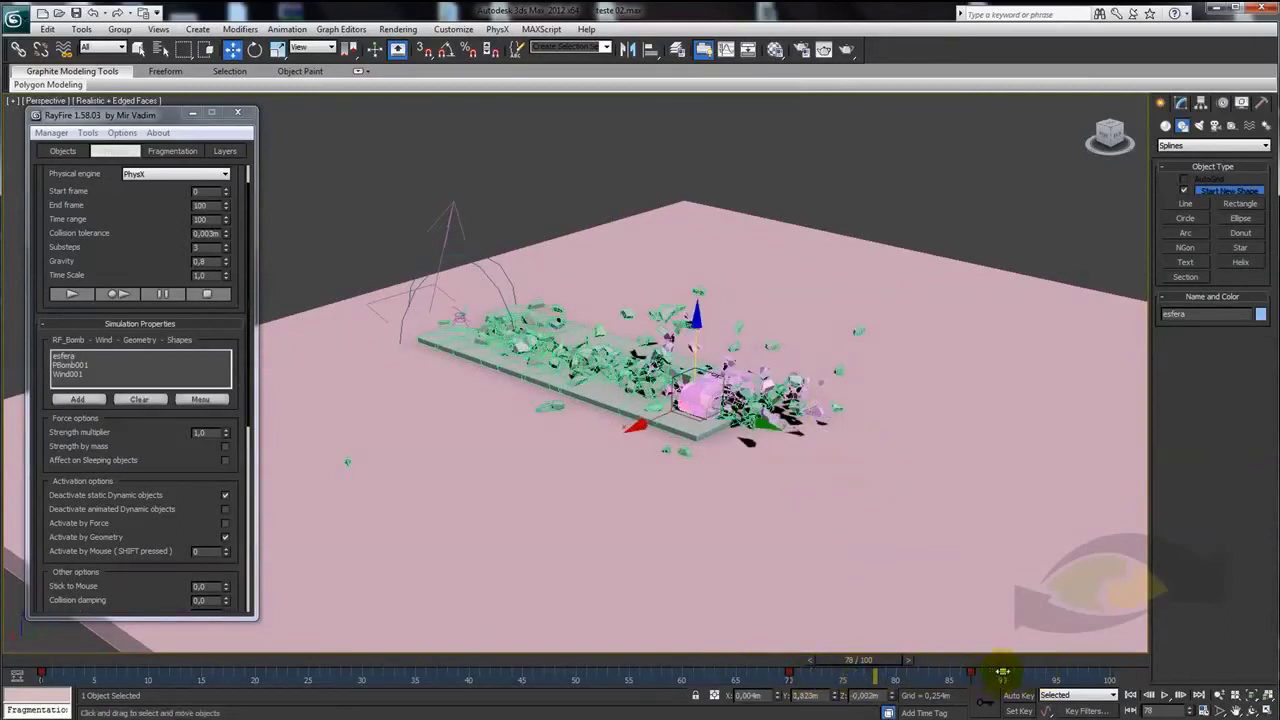
pyautogui.moveTo(868, 668)
pyautogui.mouseDown()
pyautogui.moveTo(1113, 672)
pyautogui.moveTo(555, 672)
pyautogui.mouseUp()
pyautogui.scroll(3, 709, 500)
pyautogui.scroll(2, 742, 510)
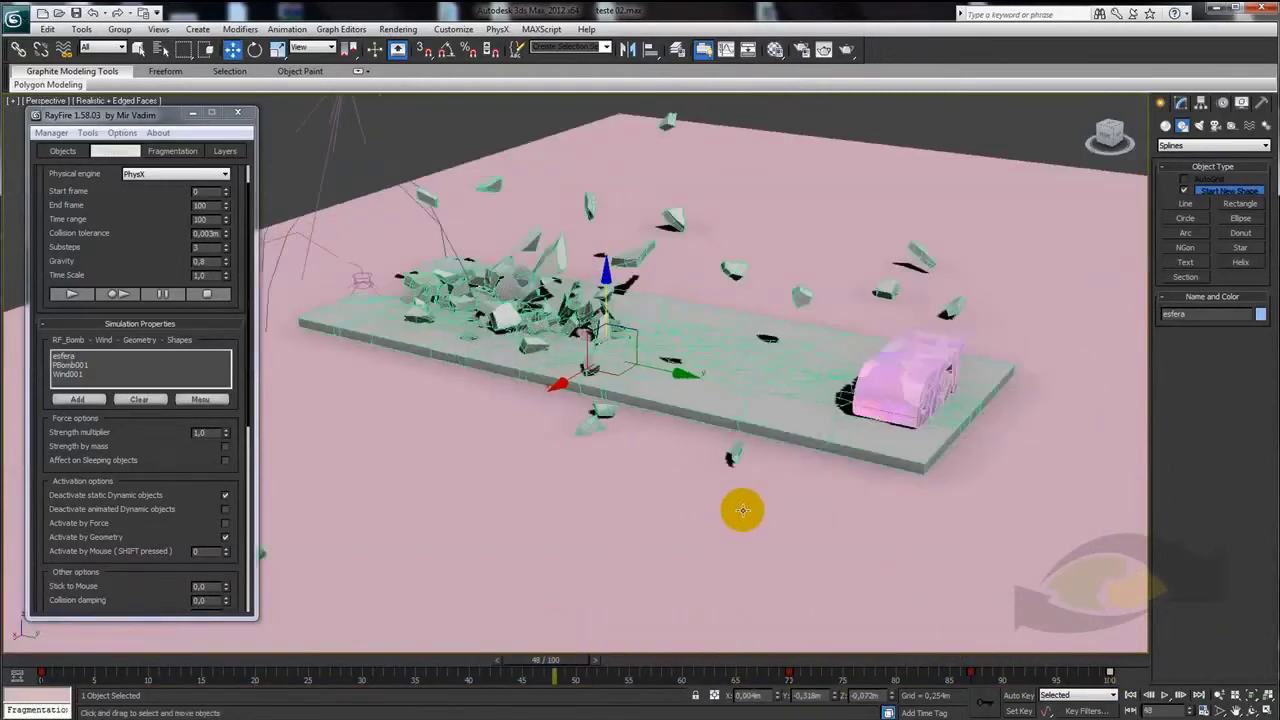
pyautogui.click(117, 294)
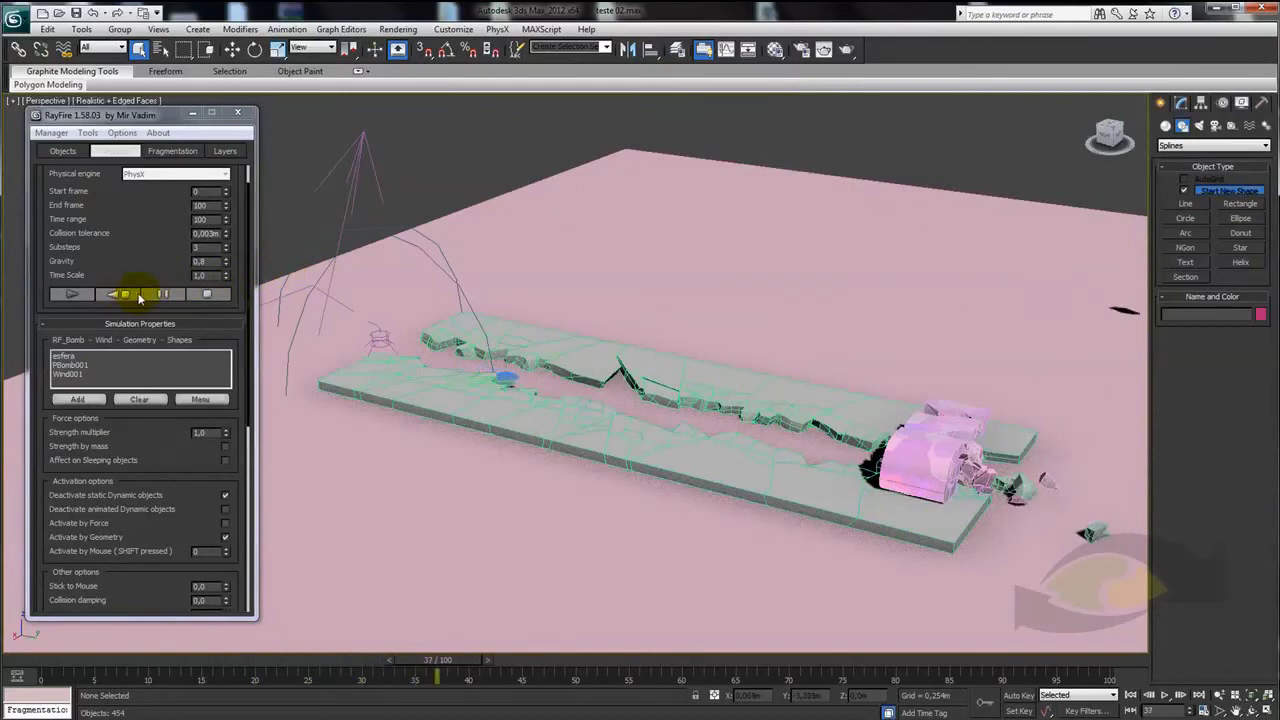
pyautogui.click(158, 296)
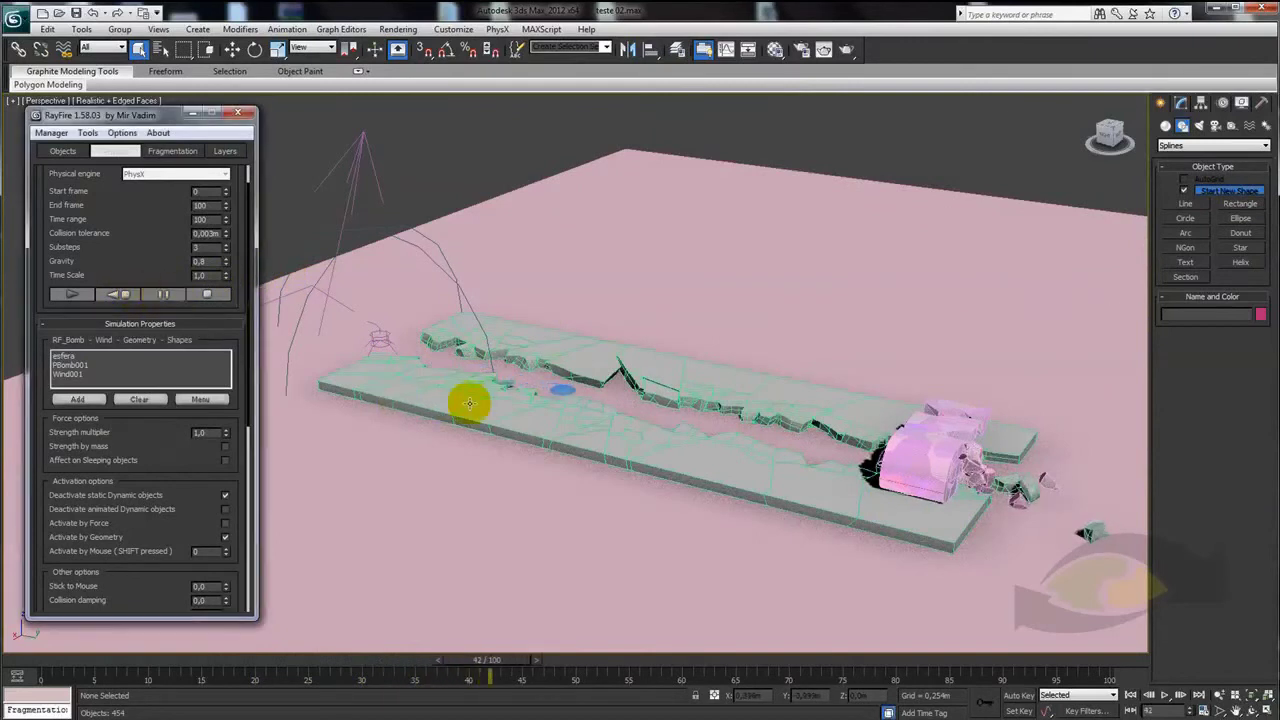
pyautogui.scroll(-5, 466, 400)
pyautogui.scroll(3, 514, 429)
pyautogui.moveTo(573, 480); pyautogui.dragTo(594, 449, button='middle')
pyautogui.moveTo(494, 660)
pyautogui.mouseDown()
pyautogui.moveTo(18, 628)
pyautogui.moveTo(163, 650)
pyautogui.moveTo(490, 642)
pyautogui.moveTo(271, 634)
pyautogui.moveTo(149, 652)
pyautogui.mouseUp()
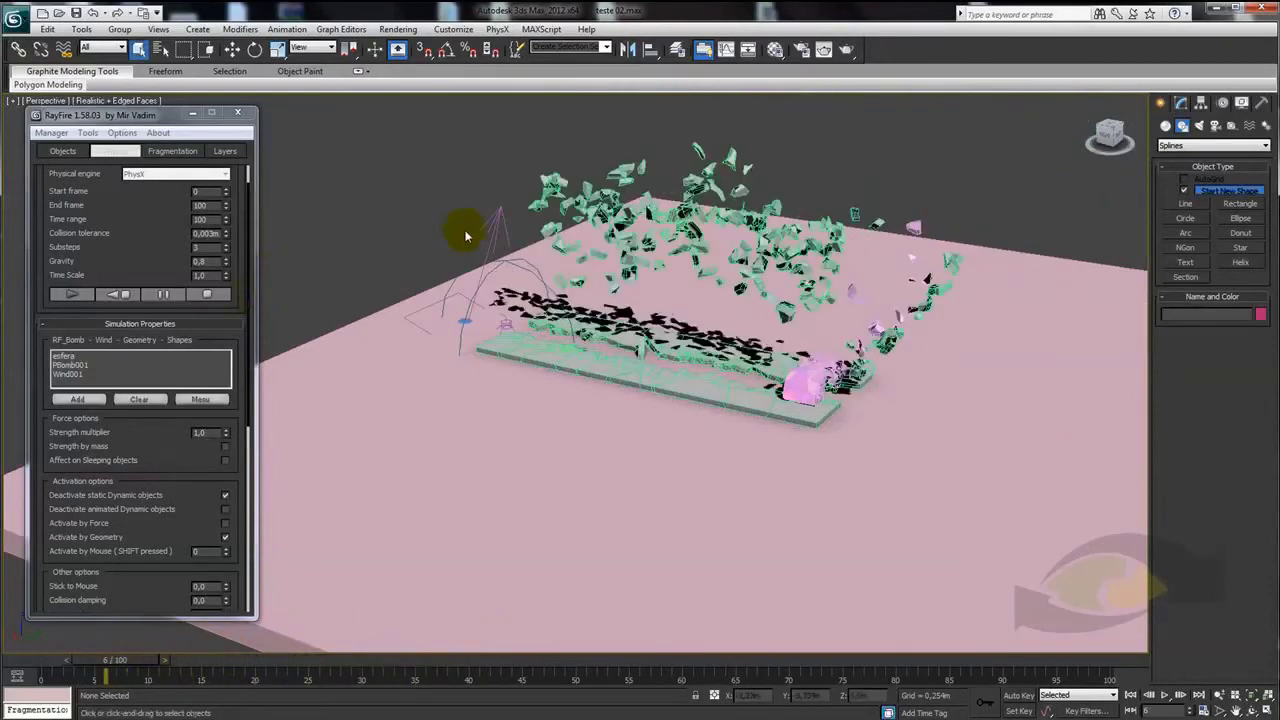
# Show Wind001's parameters and compare its strength at frames 7 and 26
pyautogui.click(496, 220)
pyautogui.moveTo(543, 394); pyautogui.dragTo(563, 391, button='middle')
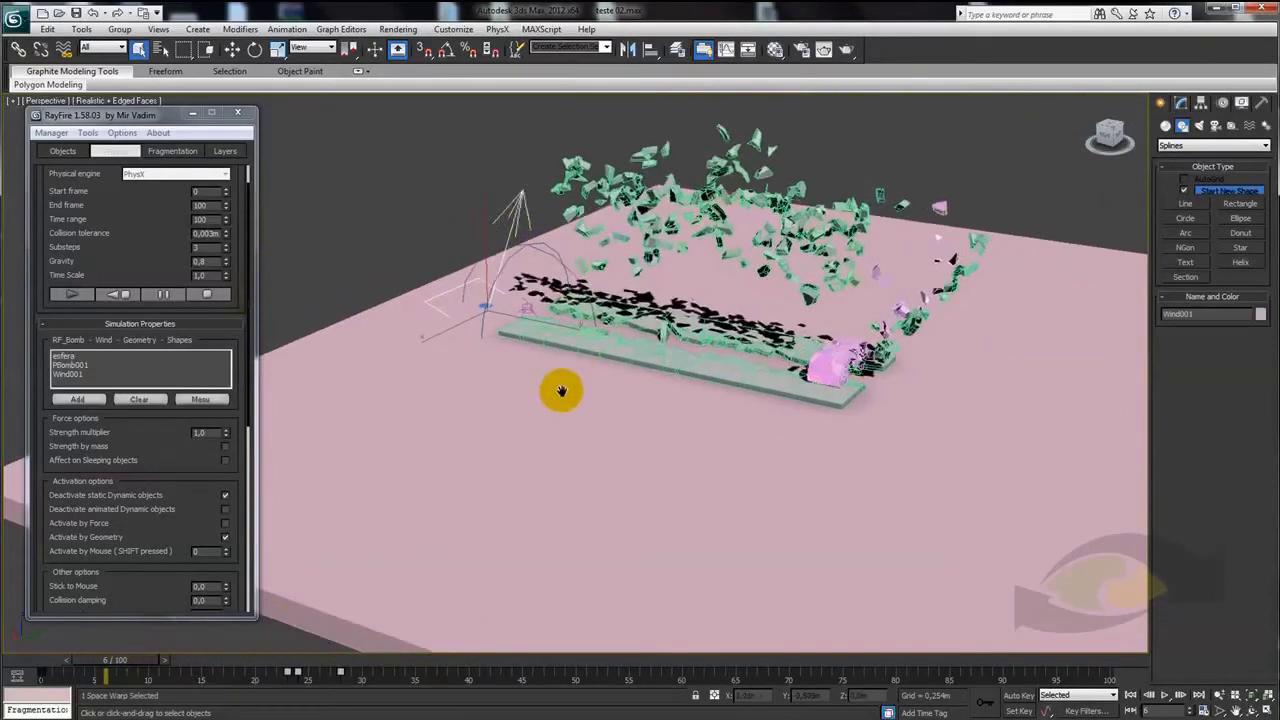
pyautogui.click(166, 660)
pyautogui.moveTo(150, 666); pyautogui.dragTo(157, 664)
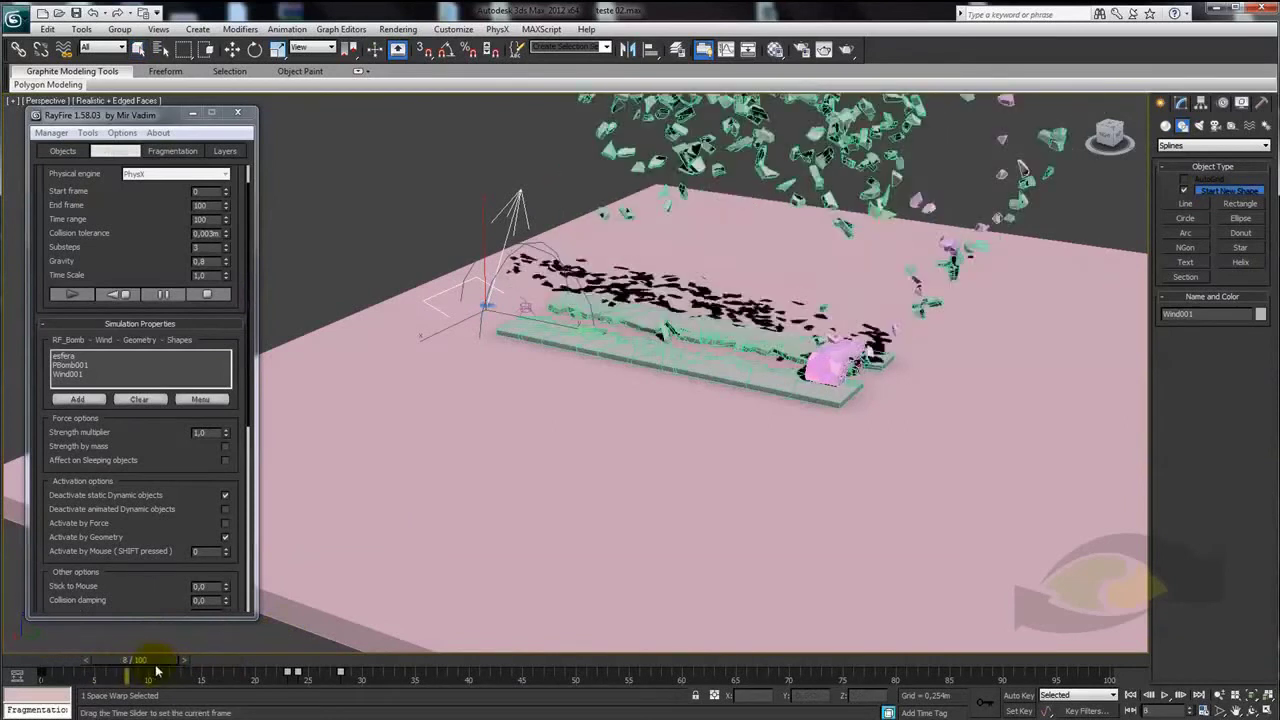
pyautogui.click(1181, 103)
pyautogui.moveTo(899, 420); pyautogui.dragTo(825, 455, button='middle')
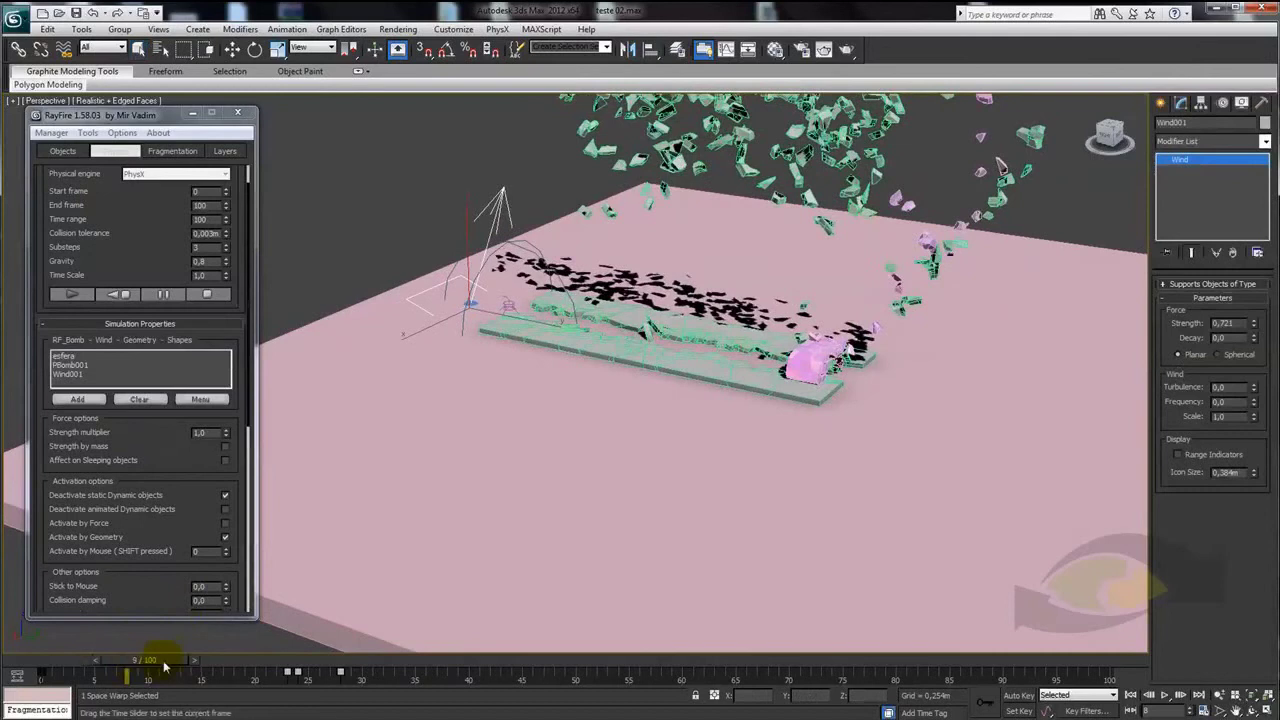
pyautogui.moveTo(165, 666); pyautogui.dragTo(135, 663)
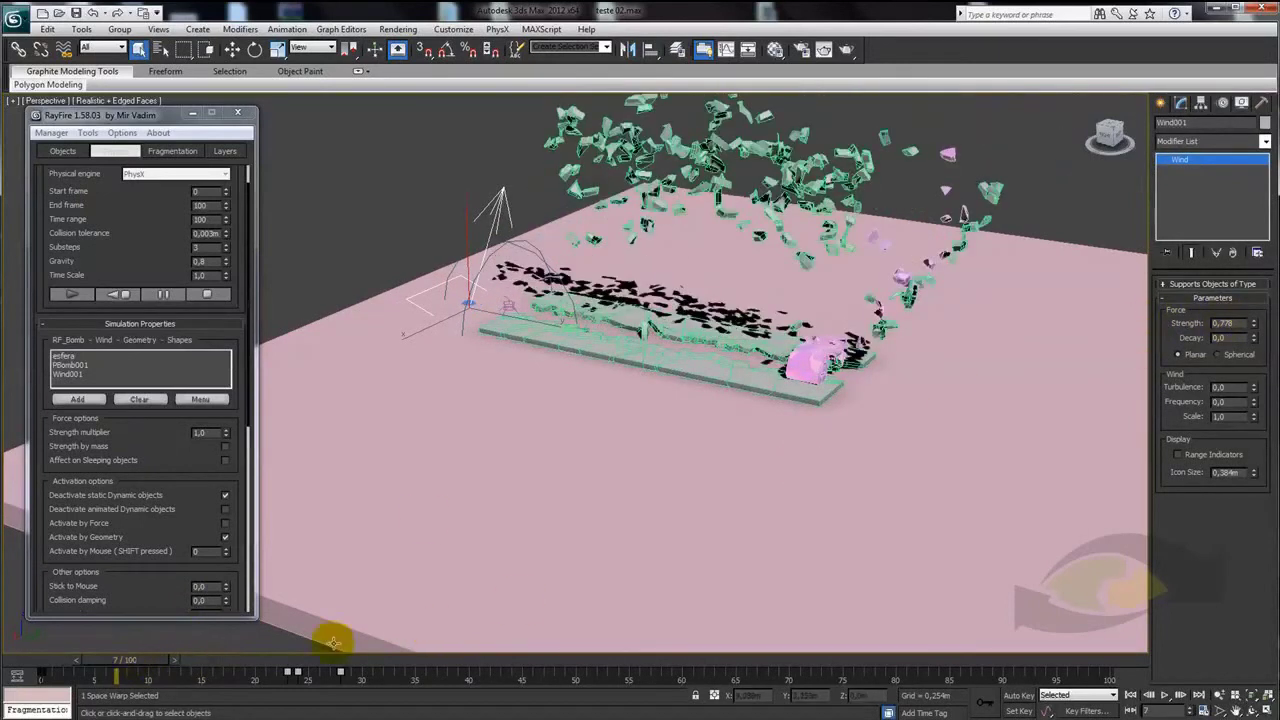
pyautogui.moveTo(141, 664)
pyautogui.mouseDown()
pyautogui.moveTo(340, 675)
pyautogui.moveTo(40, 664)
pyautogui.mouseUp()
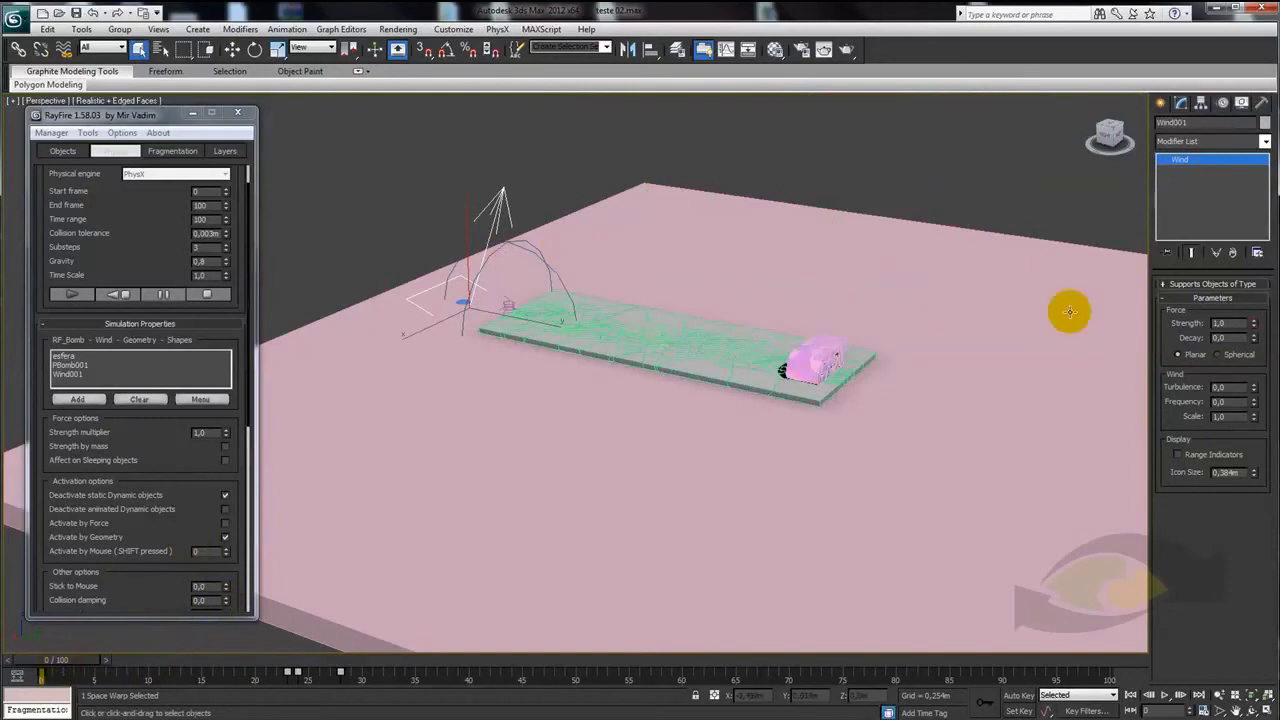
# With Auto Key on, key wind strength 0 at frame 0, then deselect everything
pyautogui.click(1016, 694)
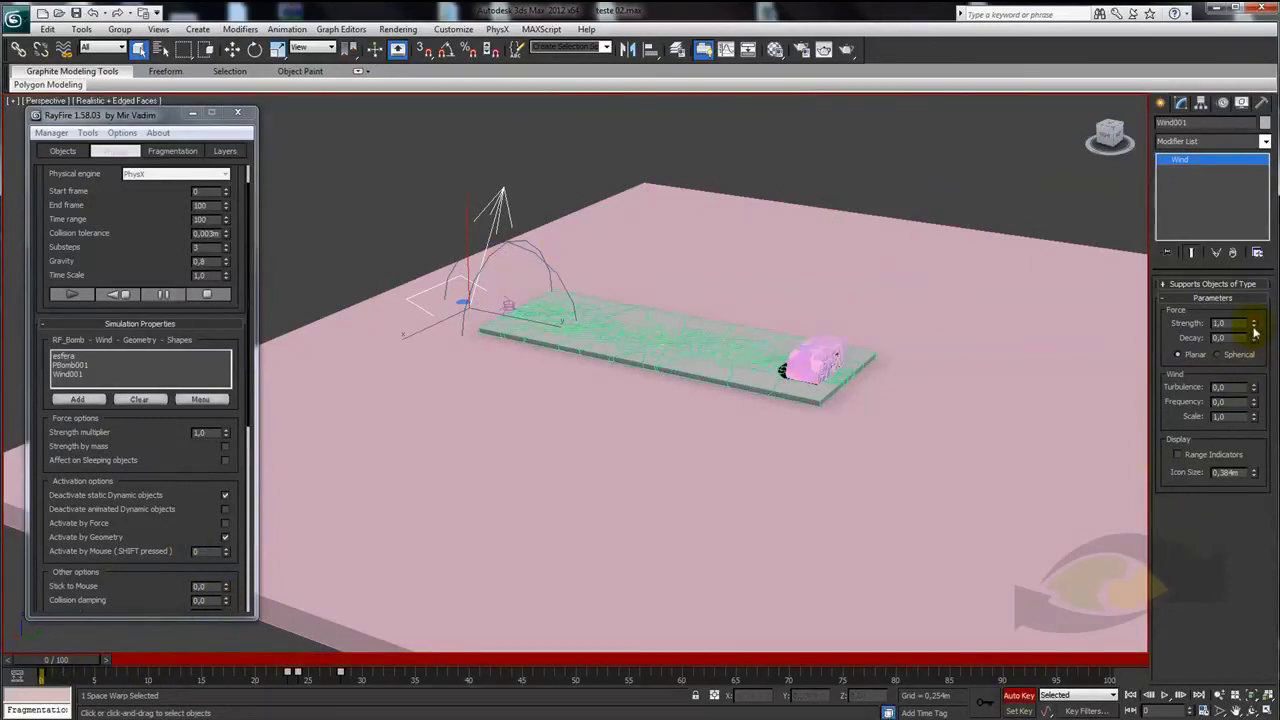
pyautogui.moveTo(105, 662)
pyautogui.mouseDown()
pyautogui.moveTo(336, 675)
pyautogui.moveTo(40, 675)
pyautogui.mouseUp()
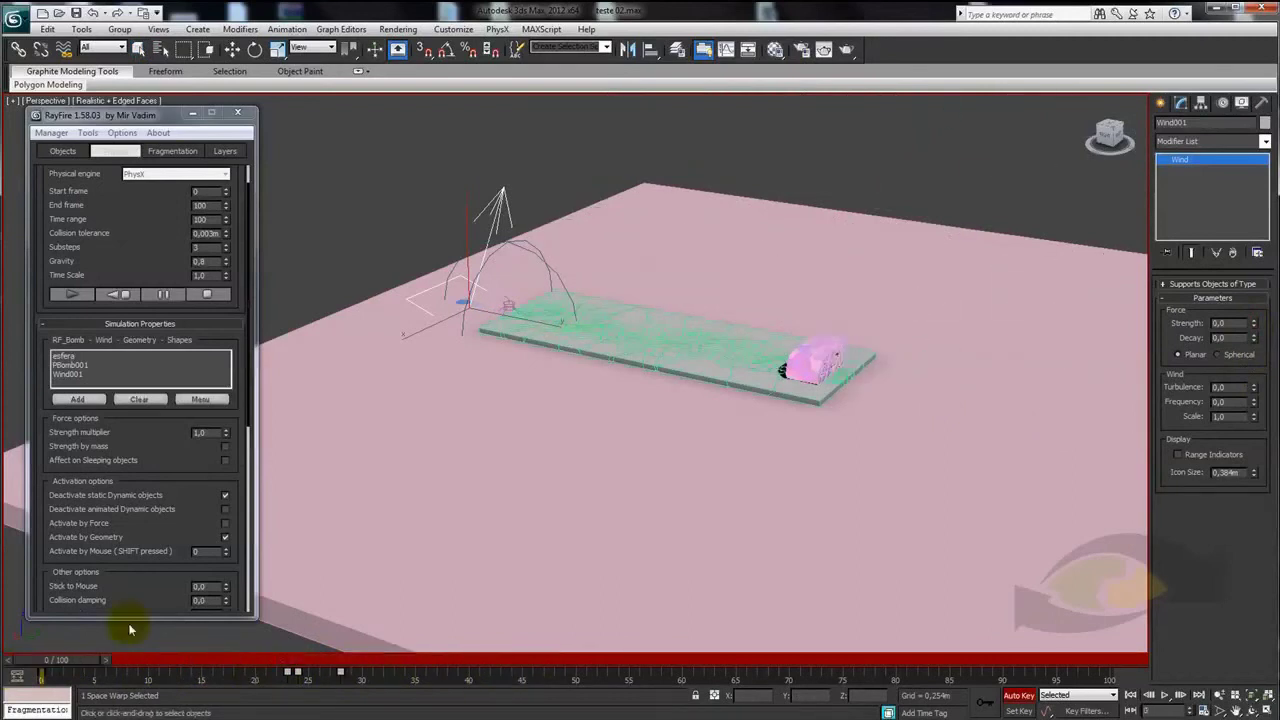
pyautogui.scroll(5, 640, 454)
pyautogui.scroll(-3, 708, 466)
pyautogui.moveTo(708, 466)
pyautogui.mouseDown(button='middle')
pyautogui.moveTo(666, 505)
pyautogui.moveTo(603, 490)
pyautogui.mouseUp(button='middle')
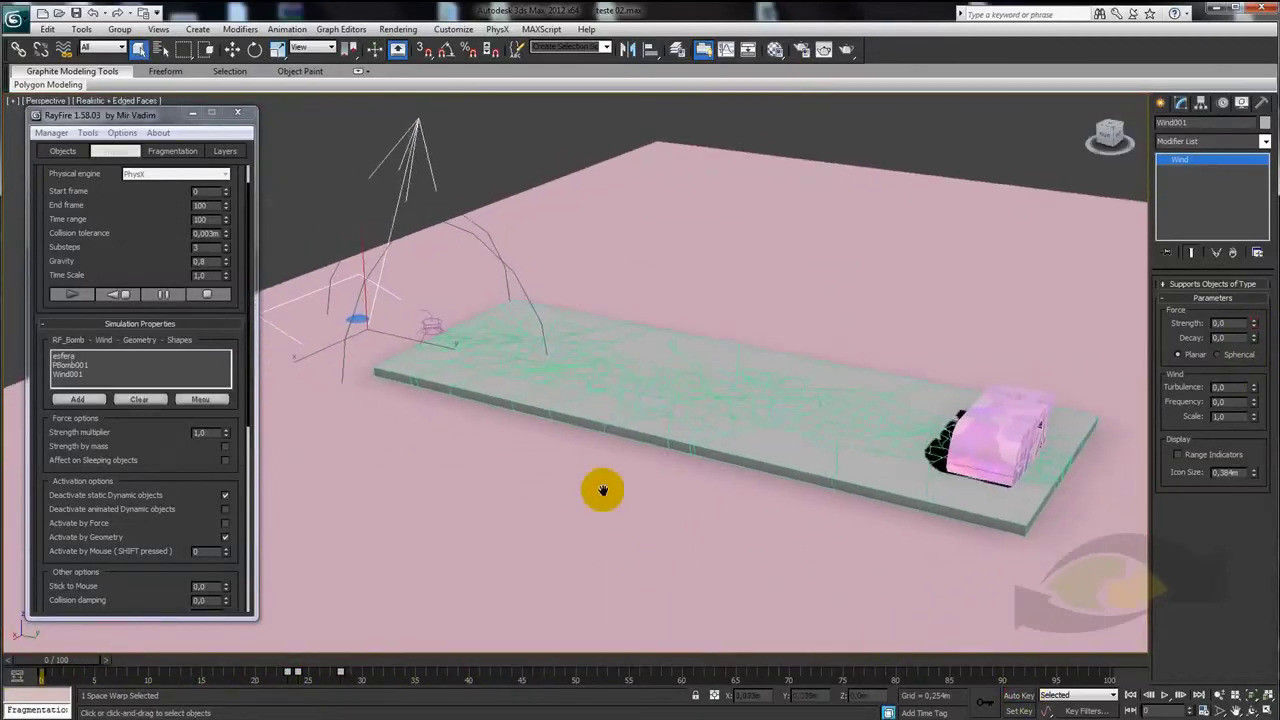
pyautogui.hotkey('ctrl', 'd')
# Run the RayFire simulation, pause at frame 20, and inspect the mid-air debris
pyautogui.click(124, 296)
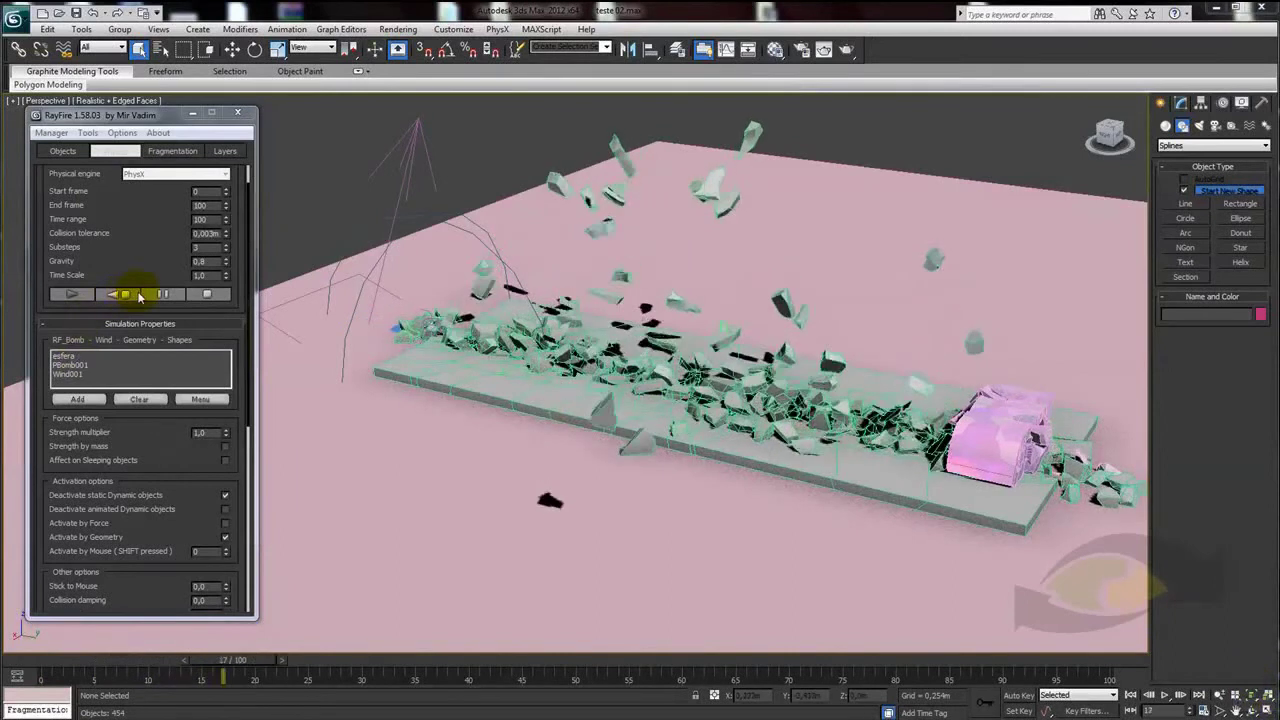
pyautogui.click(162, 298)
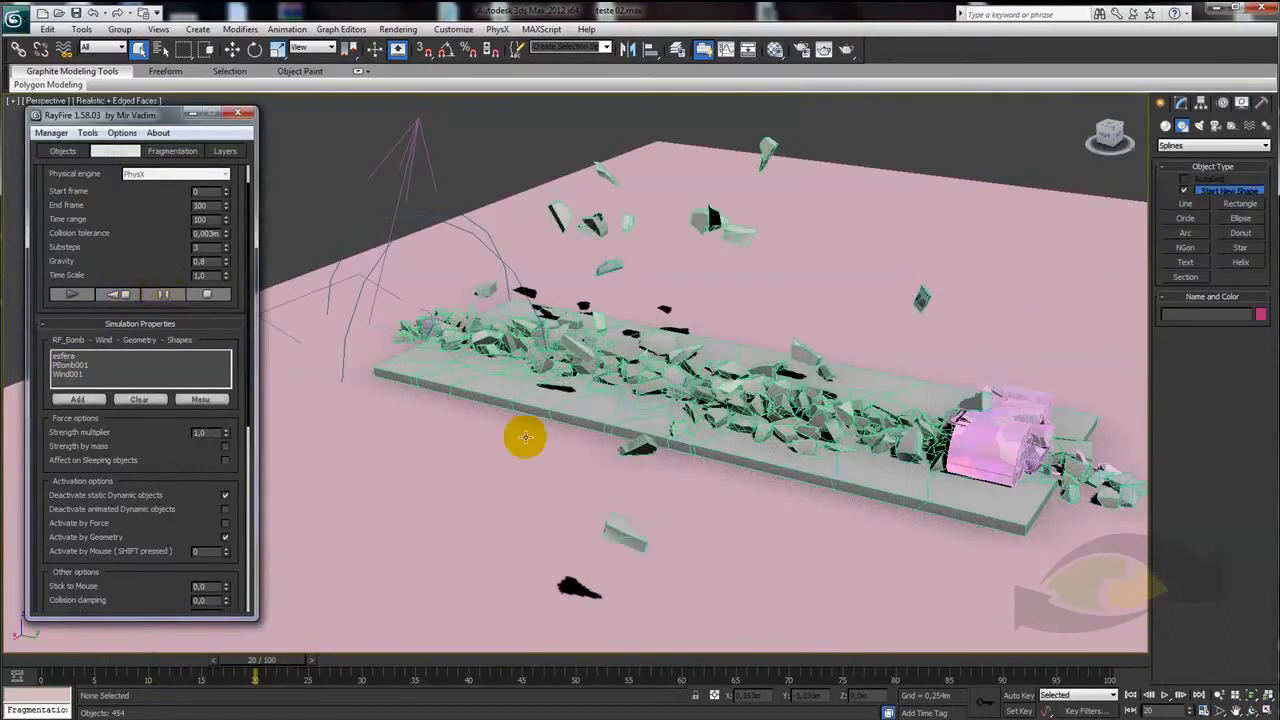
pyautogui.moveTo(634, 494)
pyautogui.keyDown('alt'); pyautogui.mouseDown(button='middle')
pyautogui.moveTo(657, 494)
pyautogui.moveTo(569, 509)
pyautogui.mouseUp(button='middle'); pyautogui.keyUp('alt')
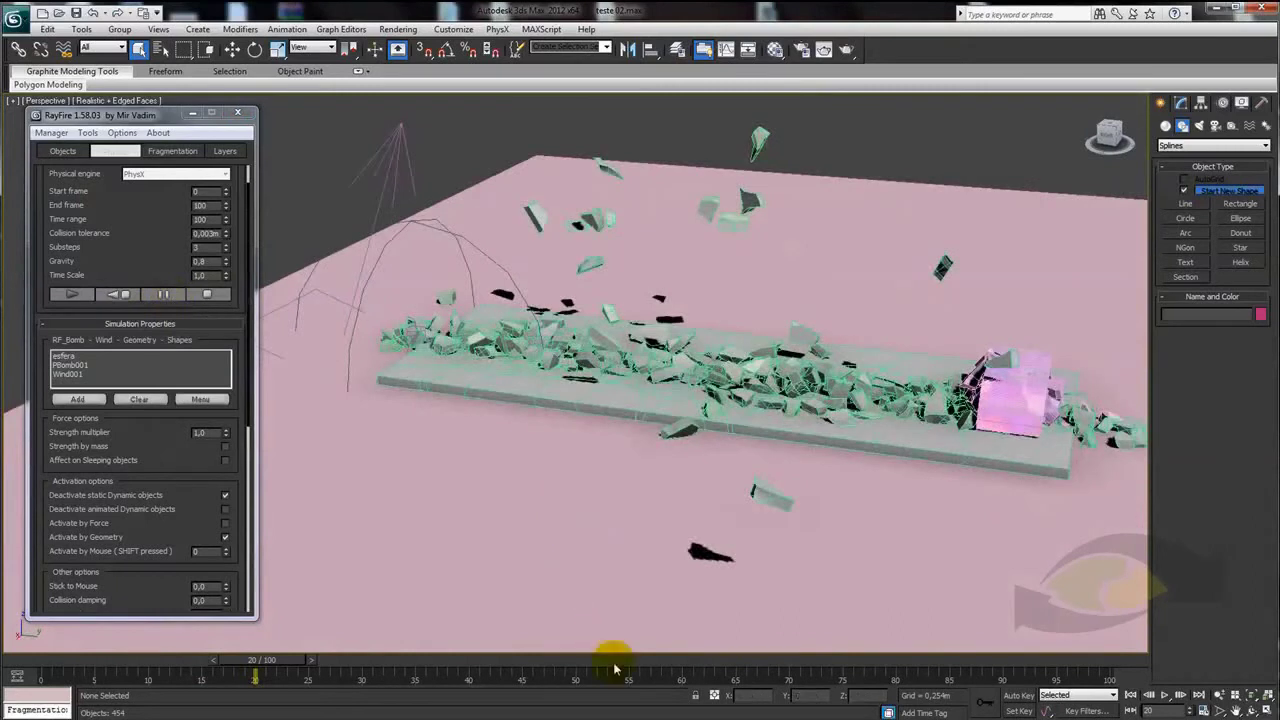
pyautogui.keyDown('alt'); pyautogui.moveTo(337, 323); pyautogui.dragTo(451, 363, button='middle'); pyautogui.keyUp('alt')
pyautogui.scroll(5, 606, 400)
pyautogui.scroll(2, 605, 368)
pyautogui.scroll(-8, 663, 383)
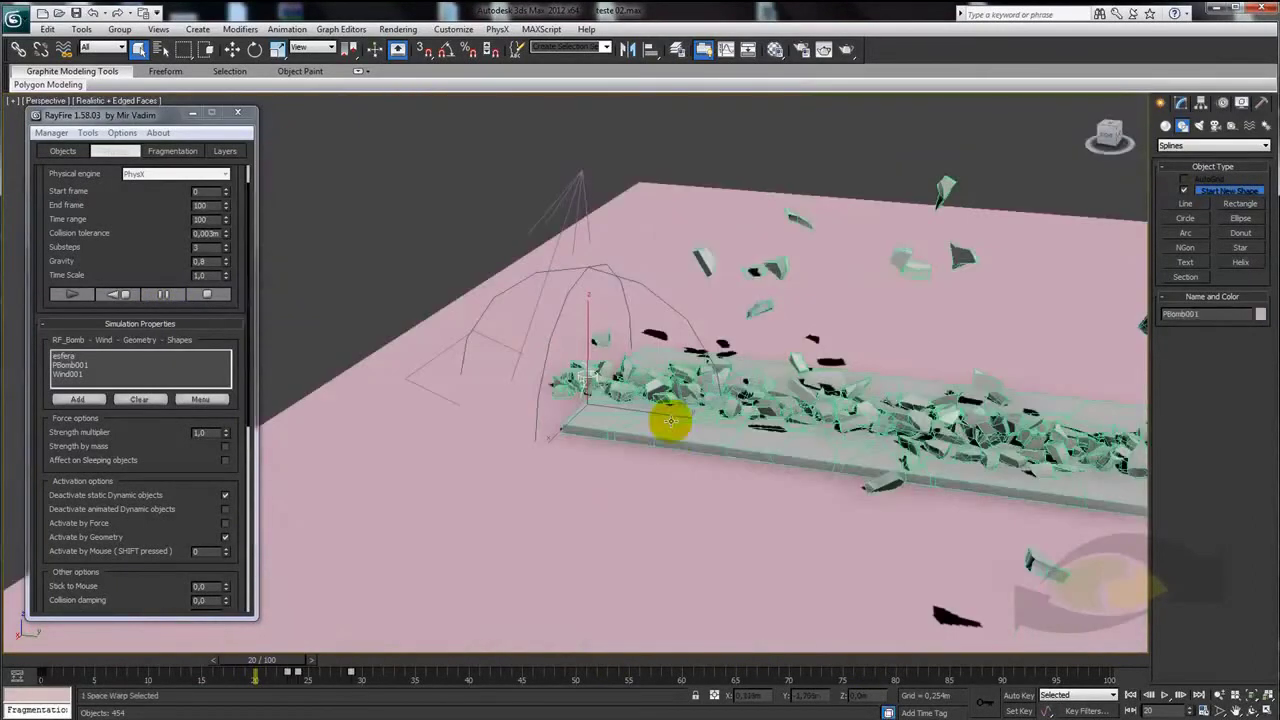
# Give PBomb001 a start time of frame 23 and a duration of 8 frames
pyautogui.click(1181, 103)
pyautogui.moveTo(857, 380)
pyautogui.keyDown('alt'); pyautogui.mouseDown(button='middle')
pyautogui.moveTo(686, 451)
pyautogui.moveTo(537, 566)
pyautogui.mouseUp(button='middle'); pyautogui.keyUp('alt')
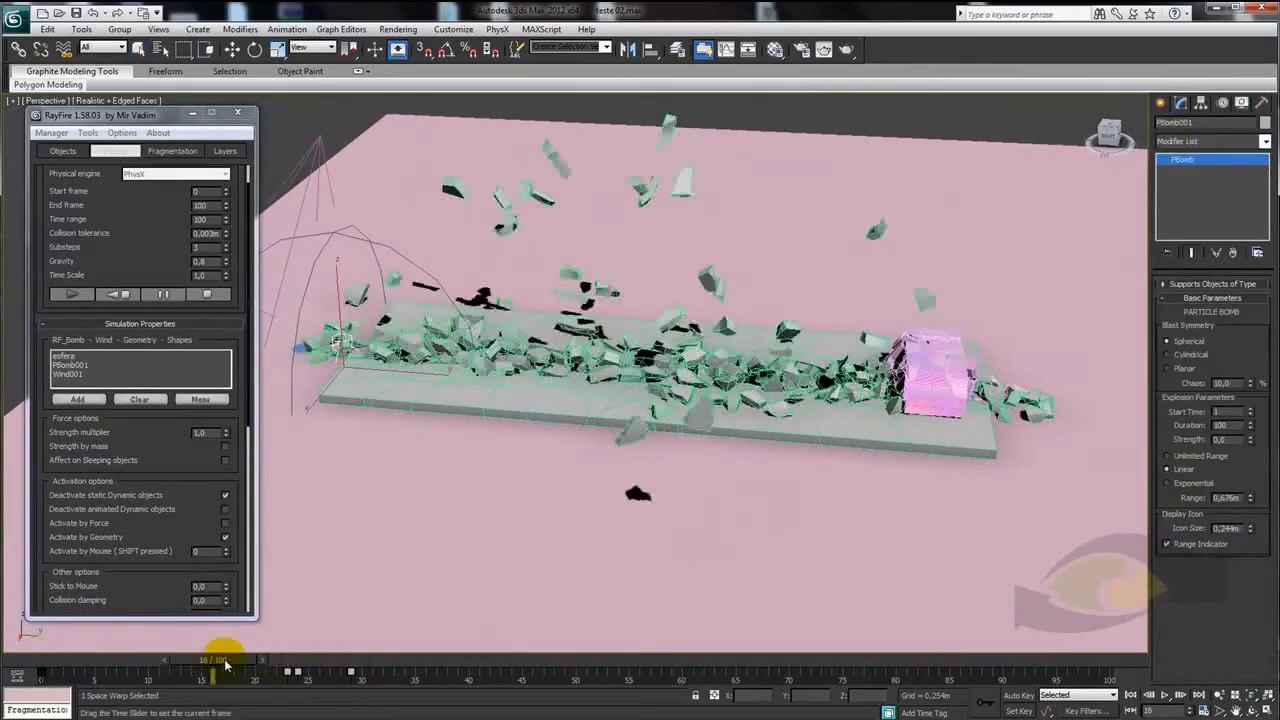
pyautogui.moveTo(289, 667)
pyautogui.mouseDown()
pyautogui.moveTo(214, 663)
pyautogui.moveTo(349, 663)
pyautogui.moveTo(191, 663)
pyautogui.moveTo(311, 670)
pyautogui.mouseUp()
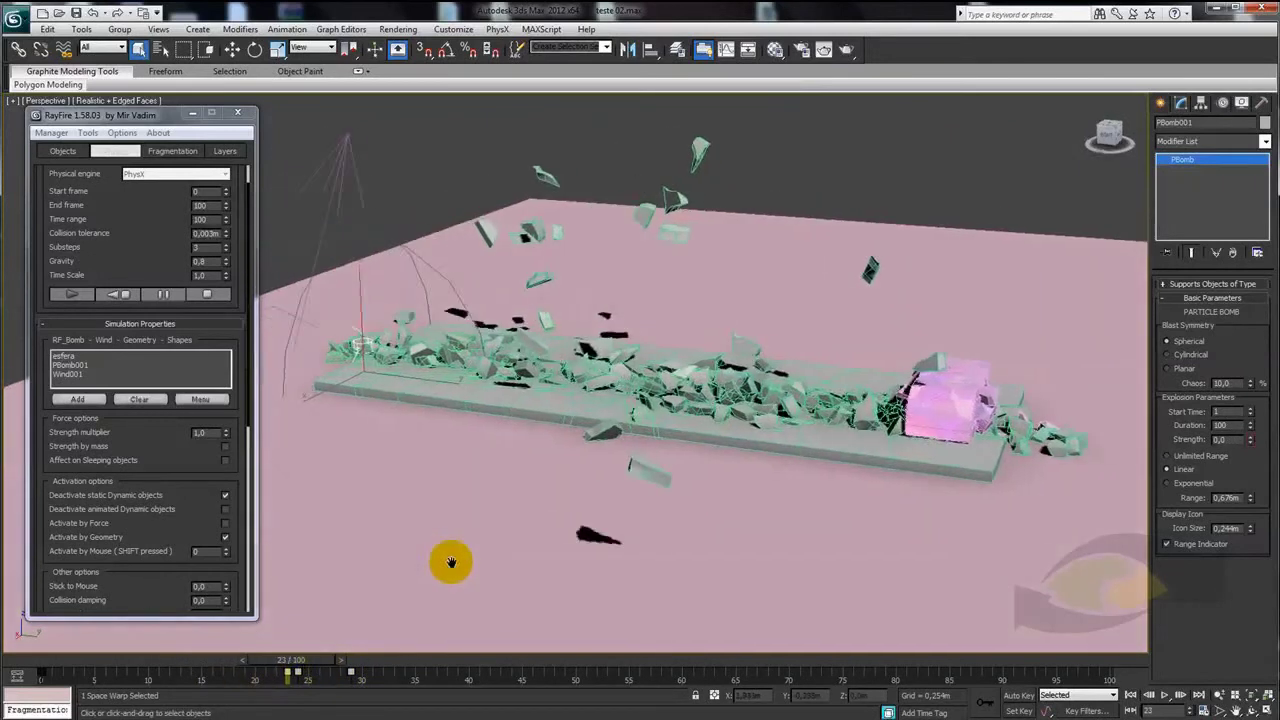
pyautogui.keyDown('alt'); pyautogui.moveTo(429, 563); pyautogui.dragTo(777, 429, button='middle'); pyautogui.keyUp('alt')
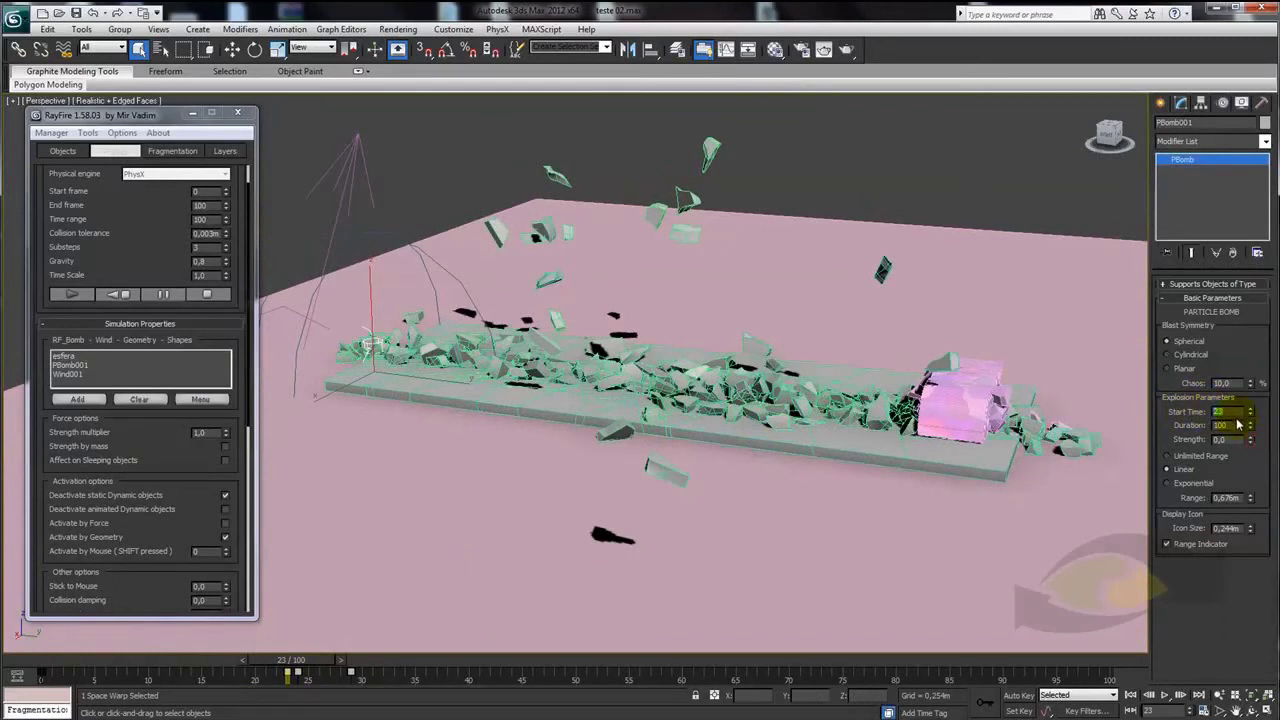
pyautogui.moveTo(329, 657); pyautogui.dragTo(338, 665)
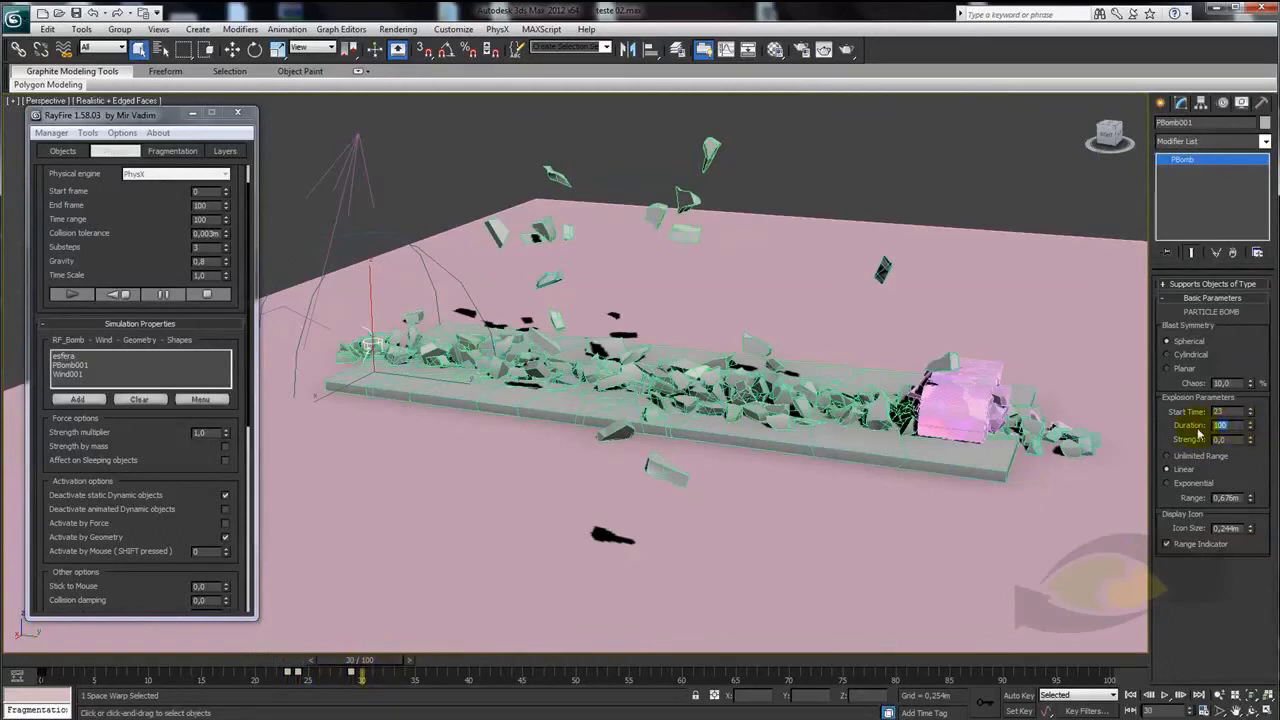
pyautogui.click(1229, 425)
pyautogui.write('8')
# Reset the RayFire simulation to its initial state
pyautogui.scroll(5, 920, 475)
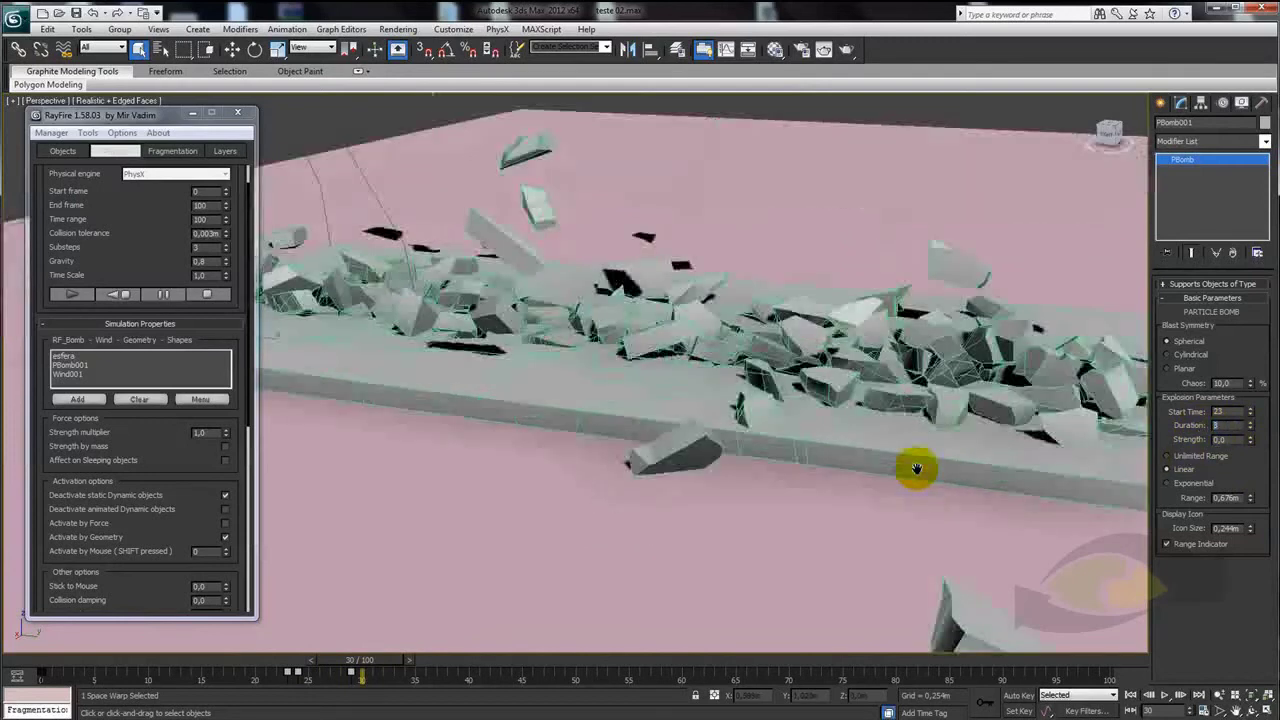
pyautogui.scroll(-5, 1016, 473)
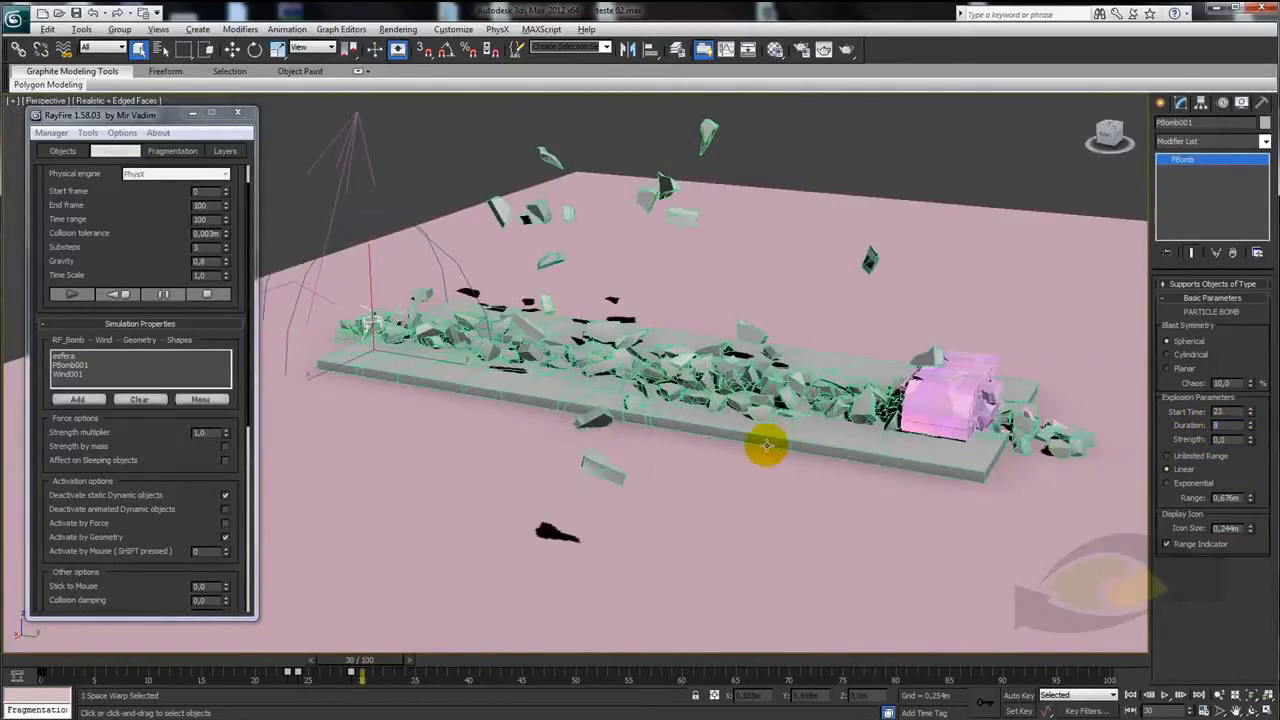
pyautogui.scroll(1, 774, 449)
pyautogui.scroll(2, 810, 470)
pyautogui.scroll(-1, 828, 480)
pyautogui.scroll(-2, 714, 509)
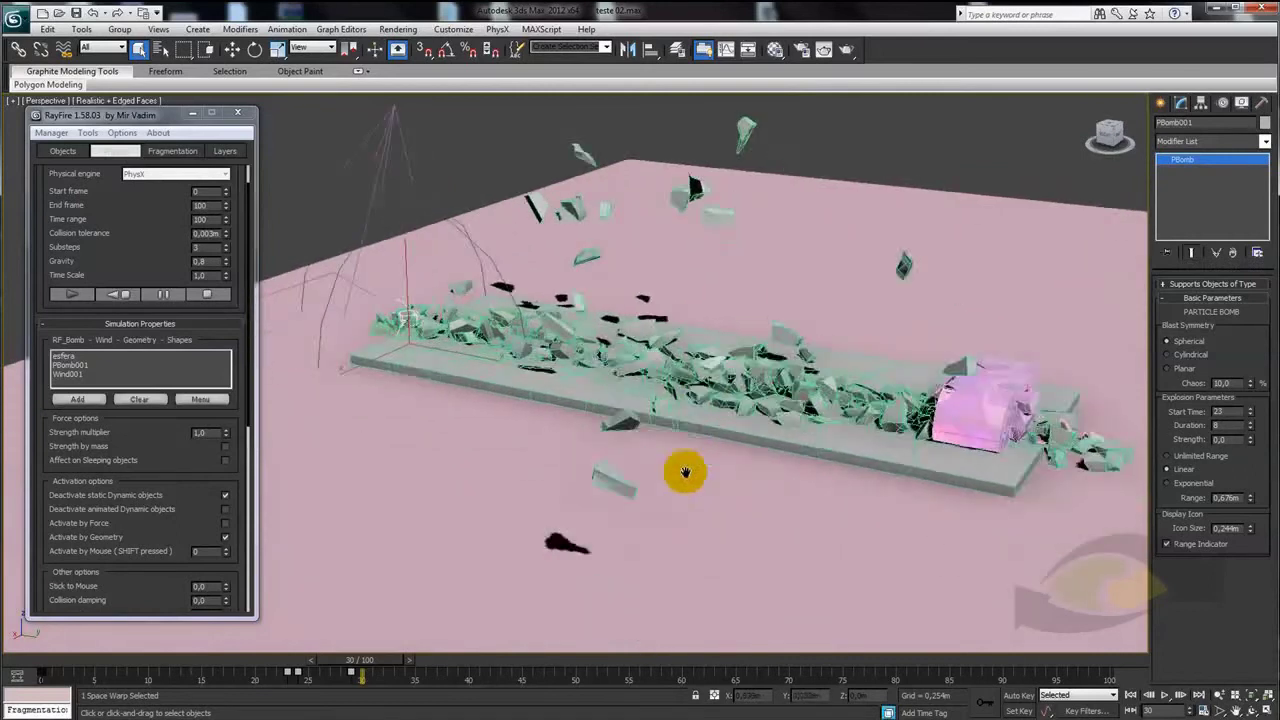
pyautogui.scroll(-1, 680, 471)
pyautogui.click(117, 296)
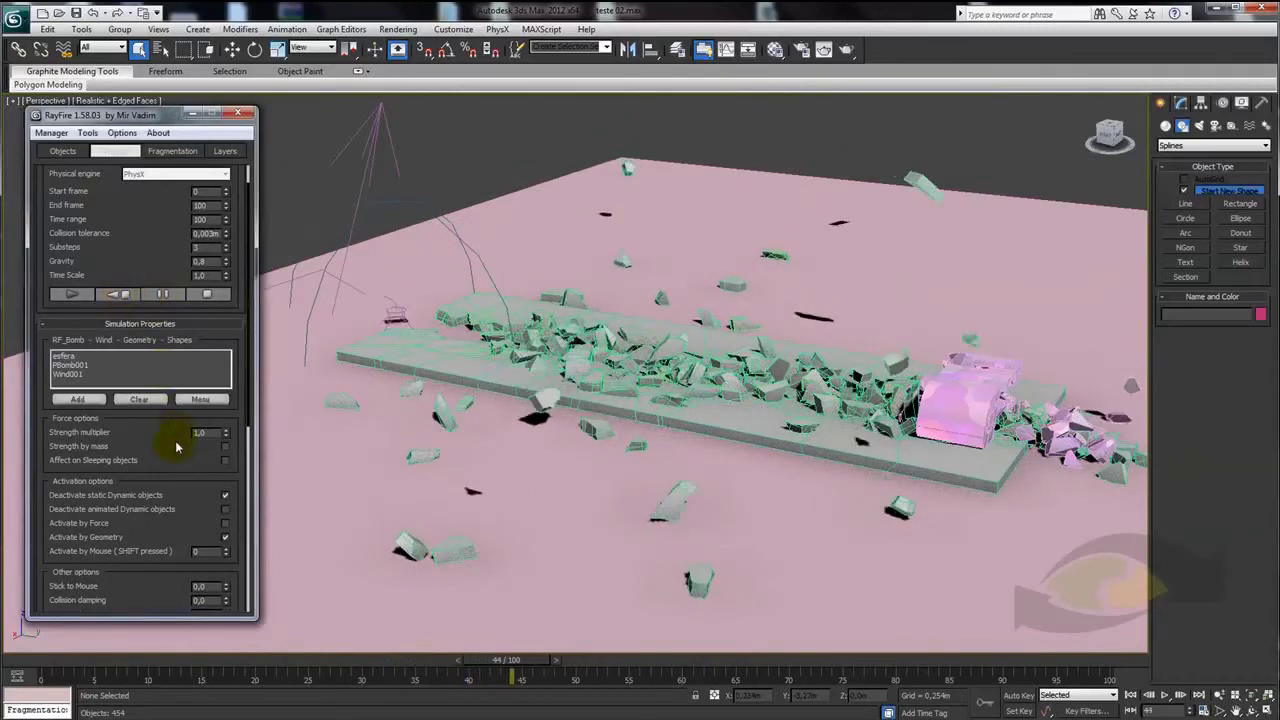
# Watch the rerun with the retimed bomb play to about frame 44
pyautogui.scroll(-2, 173, 406)
pyautogui.scroll(-3, 173, 406)
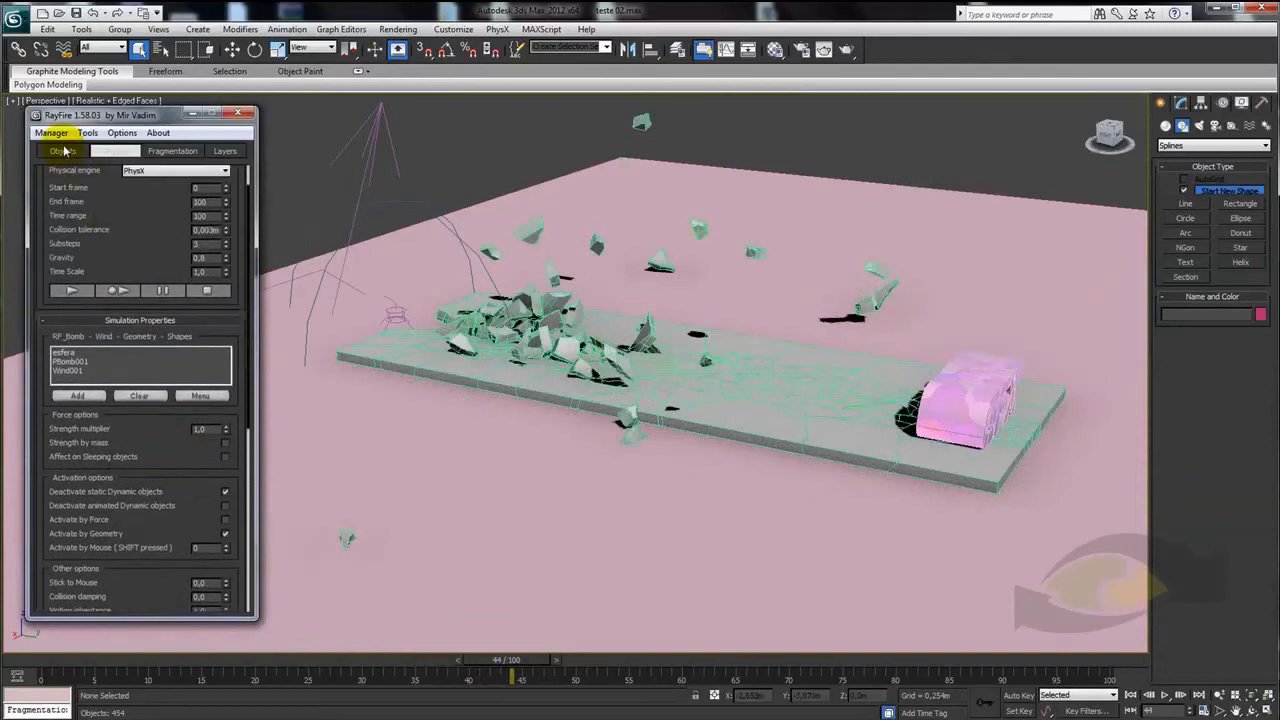
# Set the floor and text fragments as dynamic Brick objects with density 20
pyautogui.click(62, 150)
pyautogui.moveTo(114, 190); pyautogui.dragTo(157, 443)
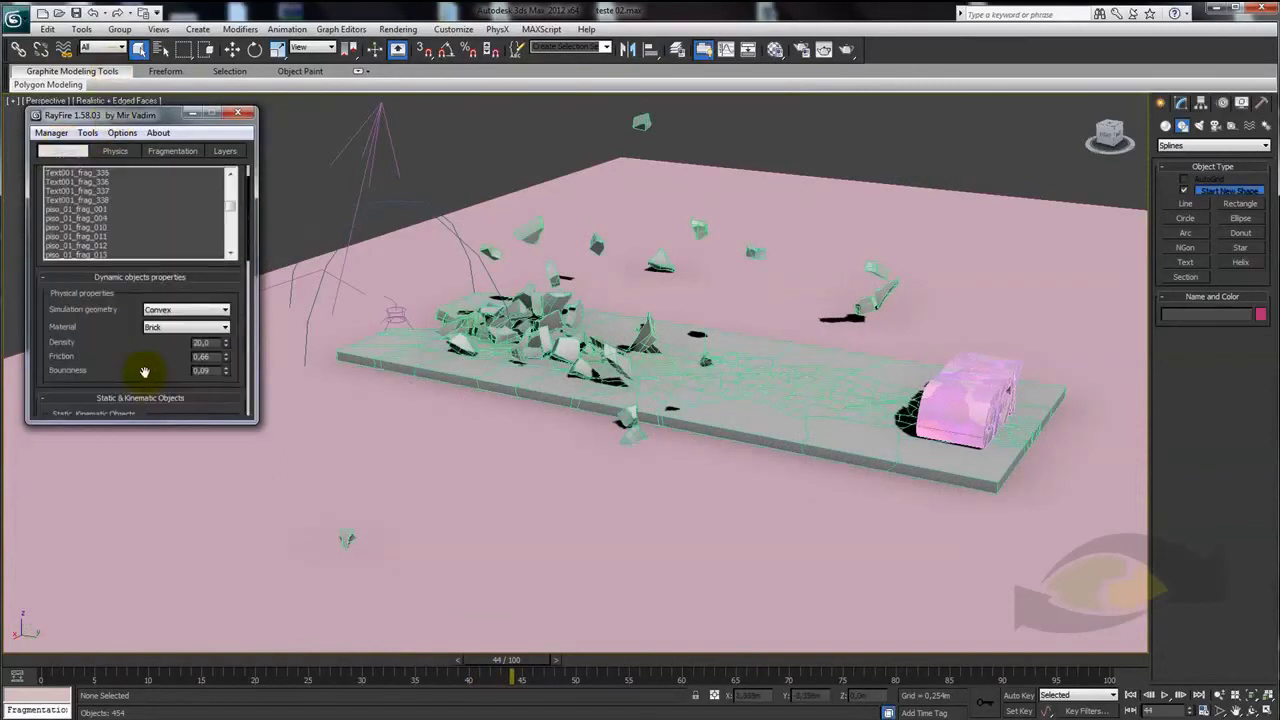
pyautogui.click(117, 151)
pyautogui.moveTo(177, 337); pyautogui.dragTo(128, 163)
pyautogui.scroll(-1, 171, 371)
pyautogui.moveTo(171, 371); pyautogui.dragTo(170, 318)
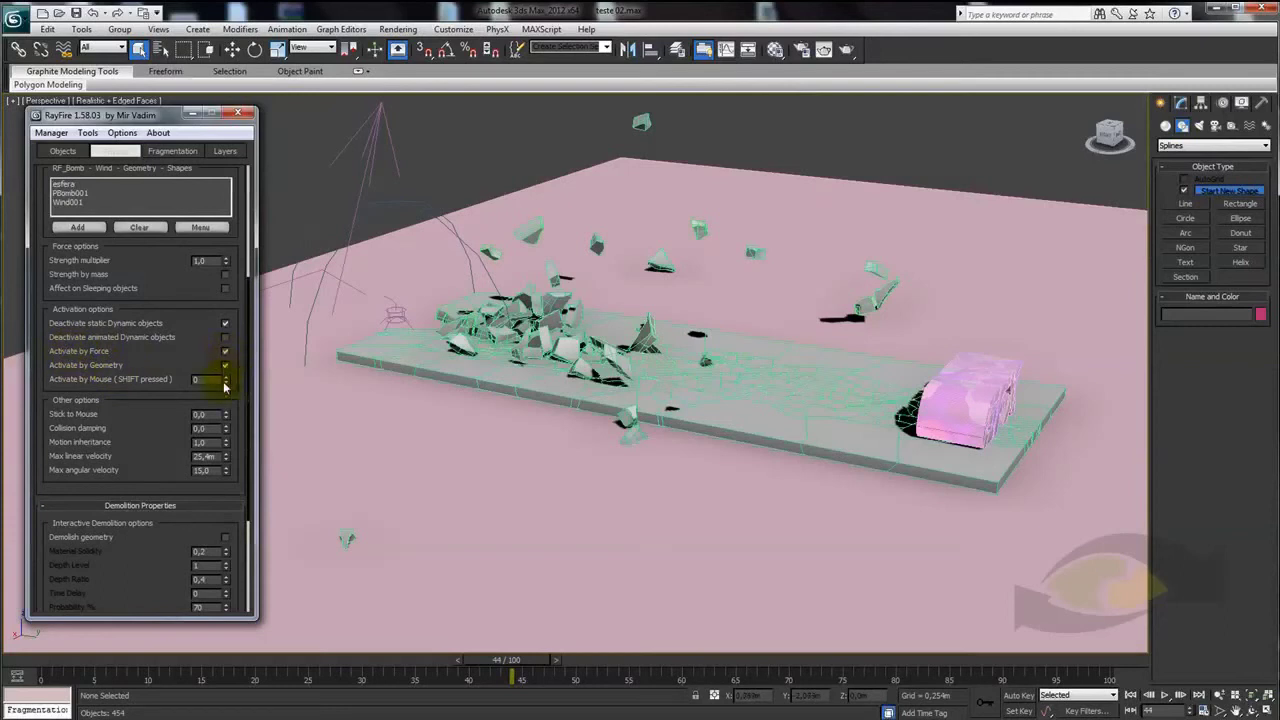
pyautogui.moveTo(177, 297); pyautogui.dragTo(188, 397)
# Reset and rerun the simulation, pausing around frame 38
pyautogui.click(133, 197)
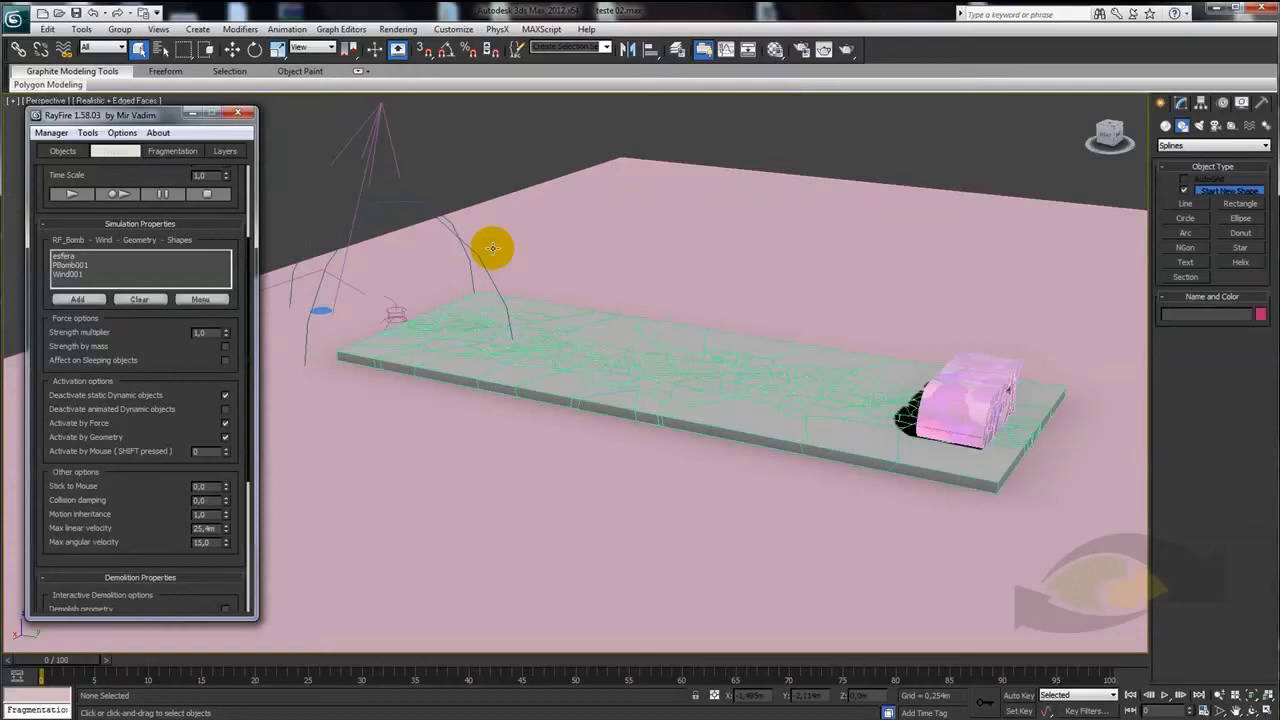
pyautogui.click(117, 194)
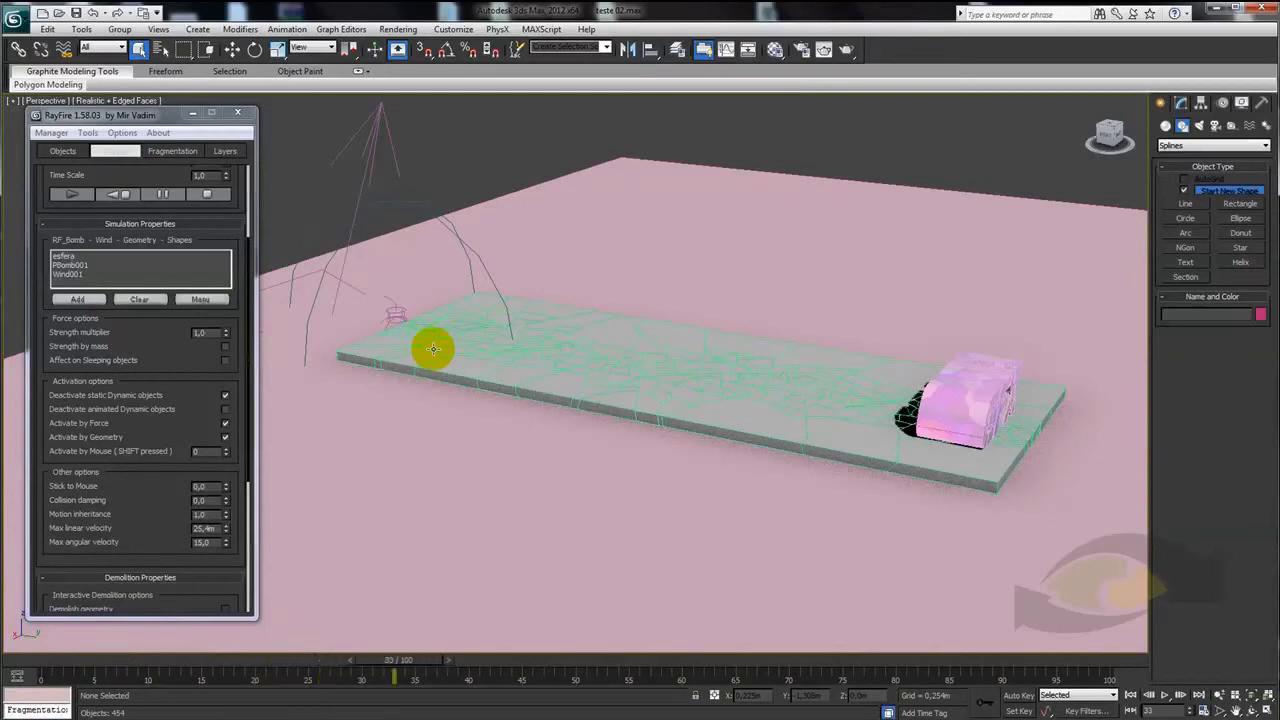
pyautogui.click(161, 195)
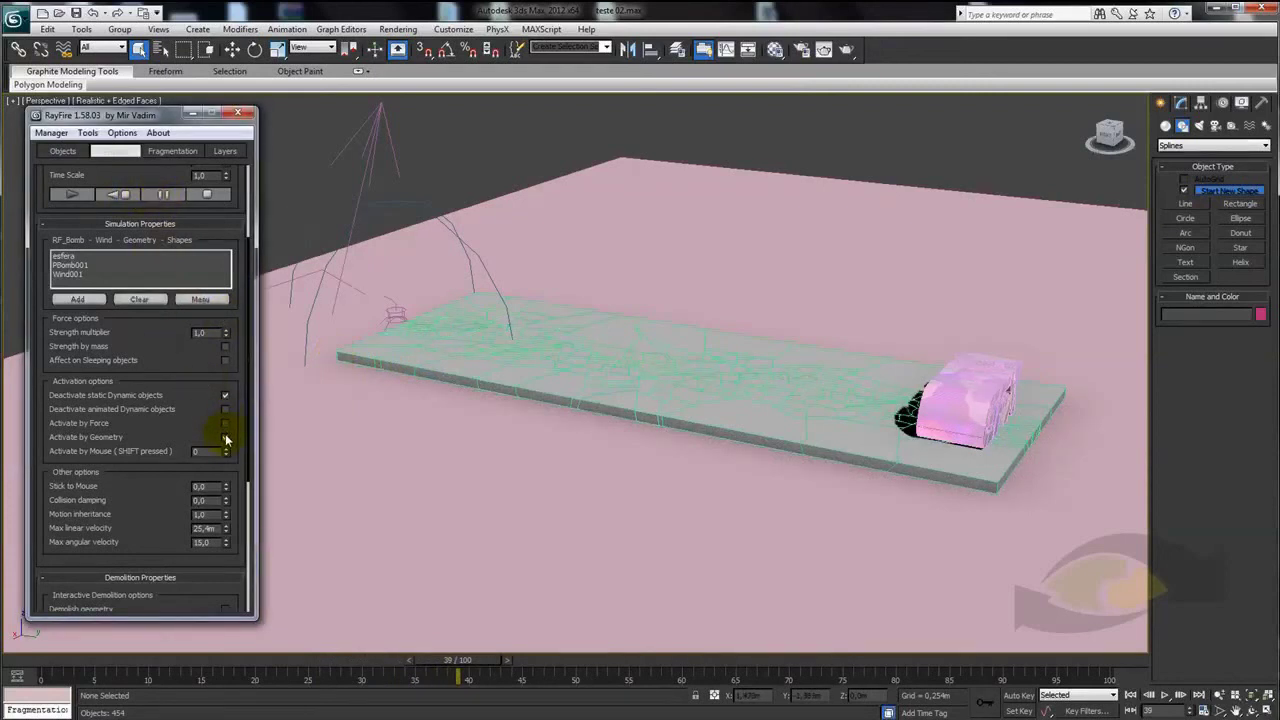
pyautogui.moveTo(168, 383)
pyautogui.mouseDown()
pyautogui.moveTo(162, 305)
pyautogui.moveTo(171, 529)
pyautogui.mouseUp()
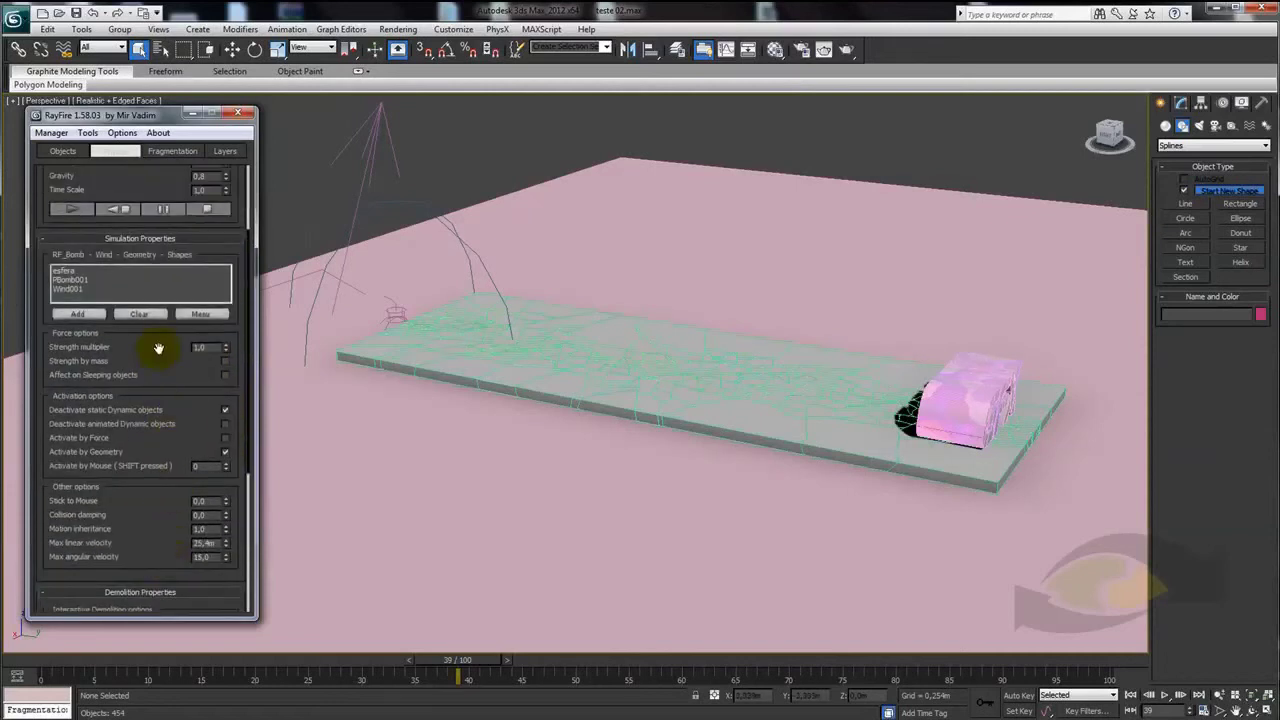
pyautogui.moveTo(157, 349); pyautogui.dragTo(172, 537)
# Keep the ground and sphere in the Static list as Porous rock, then go to frame 3
pyautogui.click(173, 152)
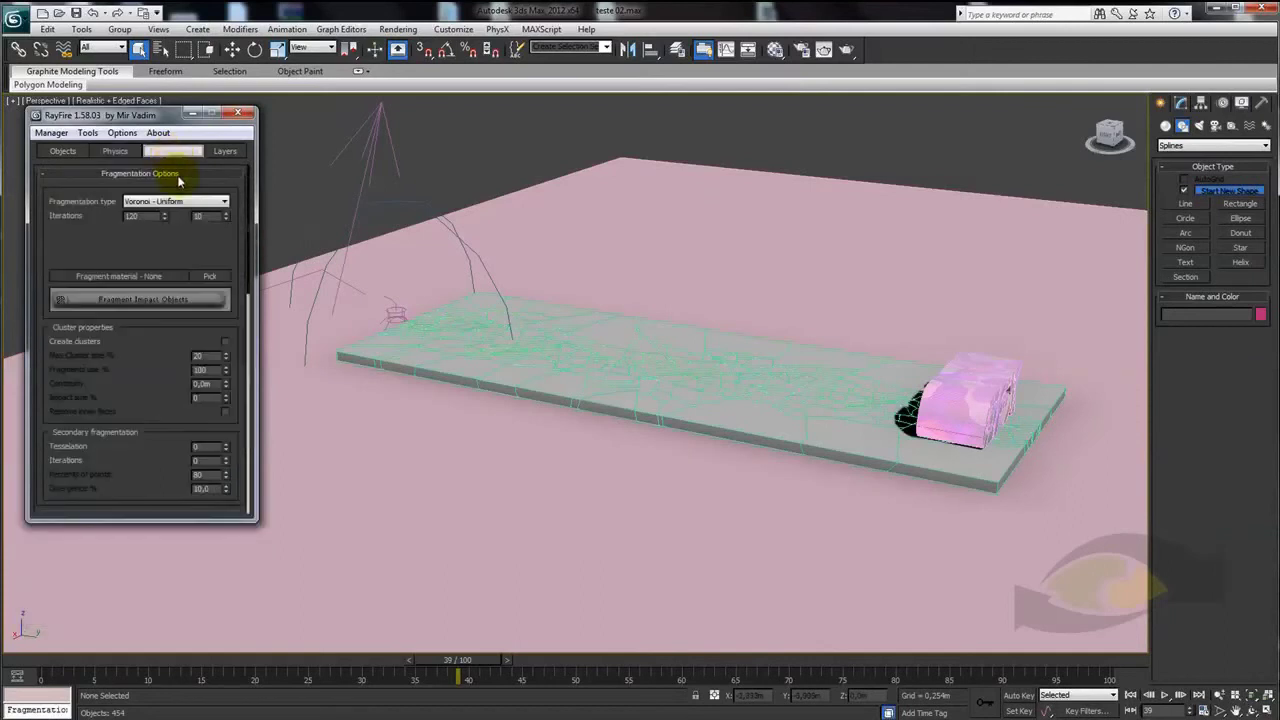
pyautogui.click(225, 151)
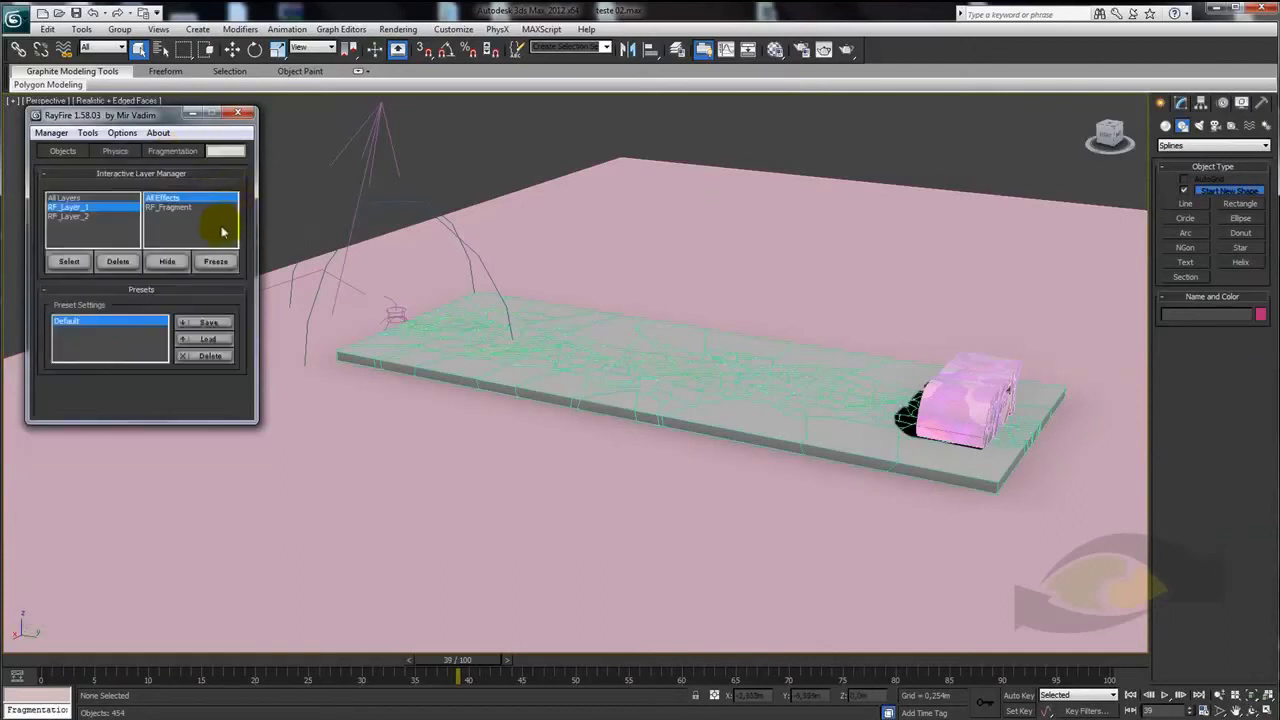
pyautogui.click(62, 151)
pyautogui.moveTo(230, 240); pyautogui.dragTo(240, 245)
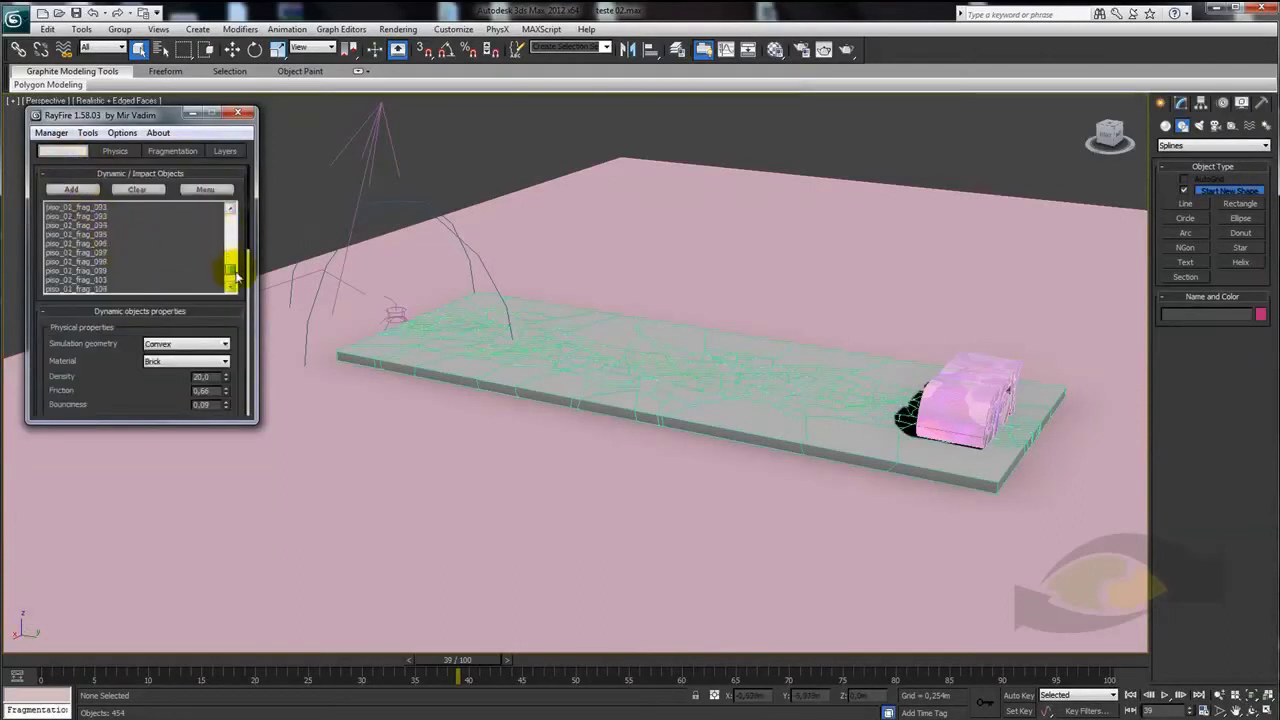
pyautogui.moveTo(114, 343); pyautogui.dragTo(121, 130)
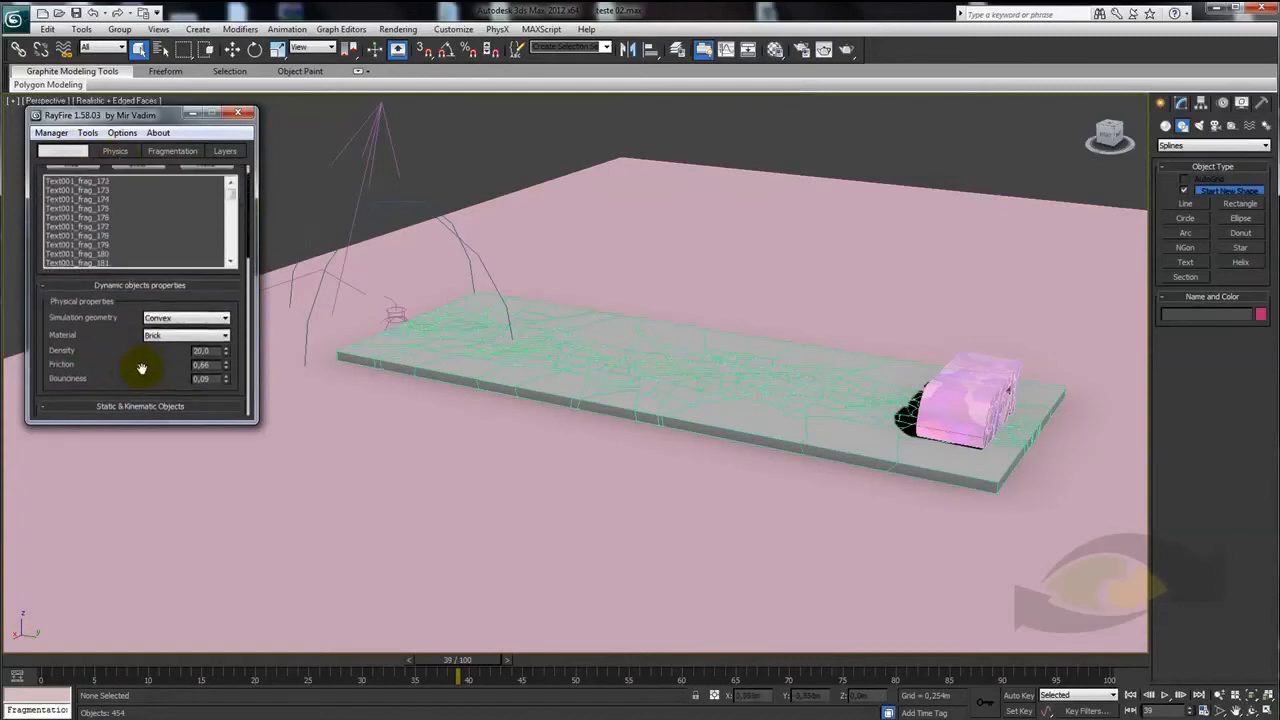
pyautogui.moveTo(105, 356); pyautogui.dragTo(106, 326)
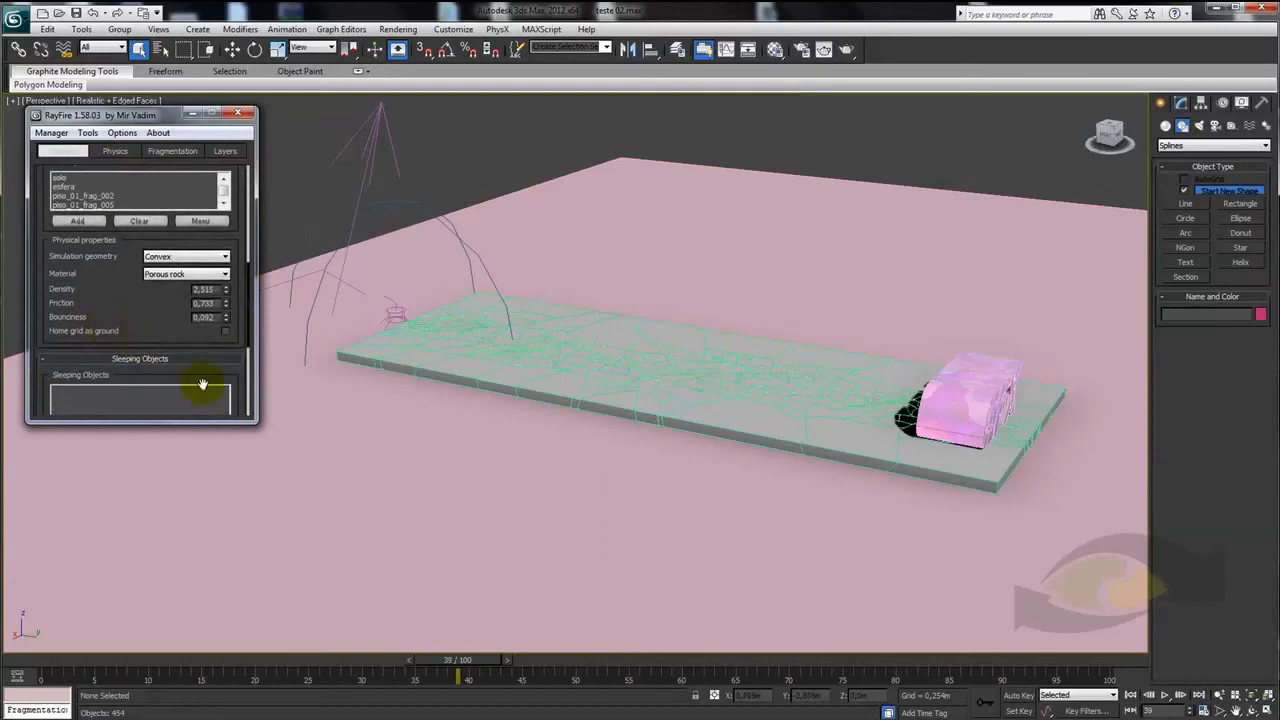
pyautogui.moveTo(468, 658); pyautogui.dragTo(103, 652)
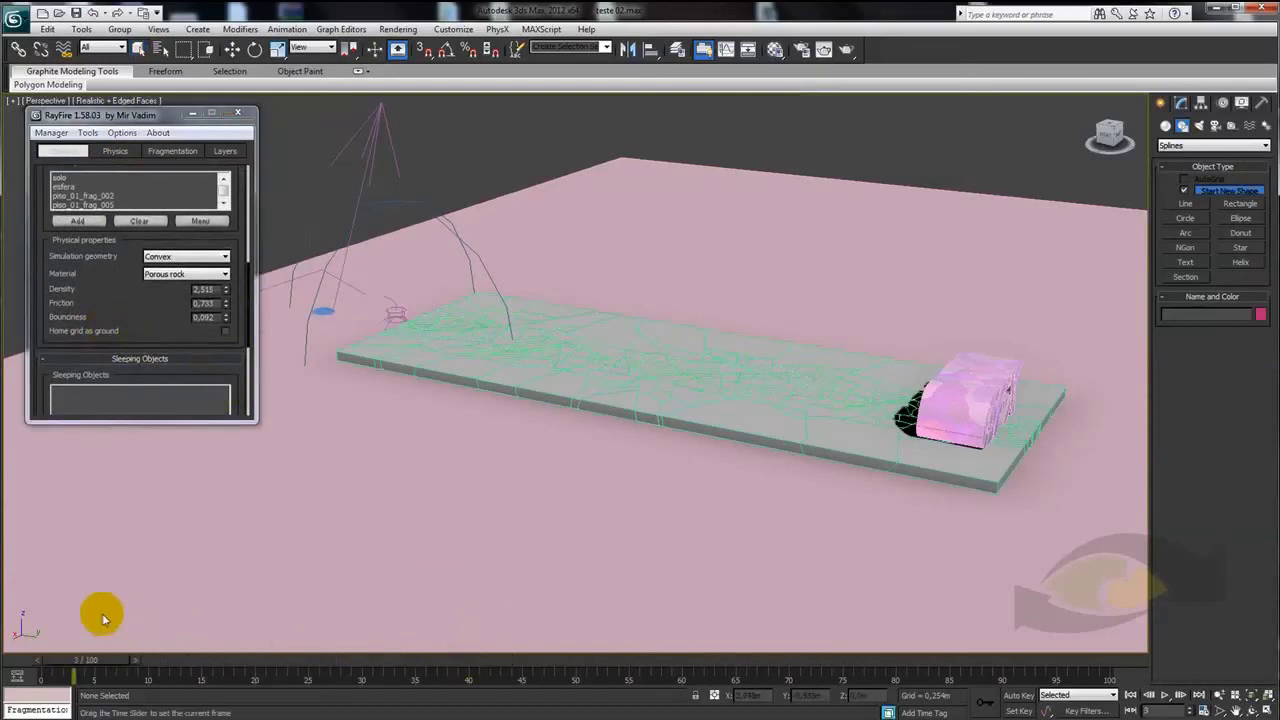
# Preview the RayFire shatter, stop it with Esc, and scrub back to frame 0
pyautogui.click(115, 150)
pyautogui.moveTo(196, 330); pyautogui.dragTo(163, 248)
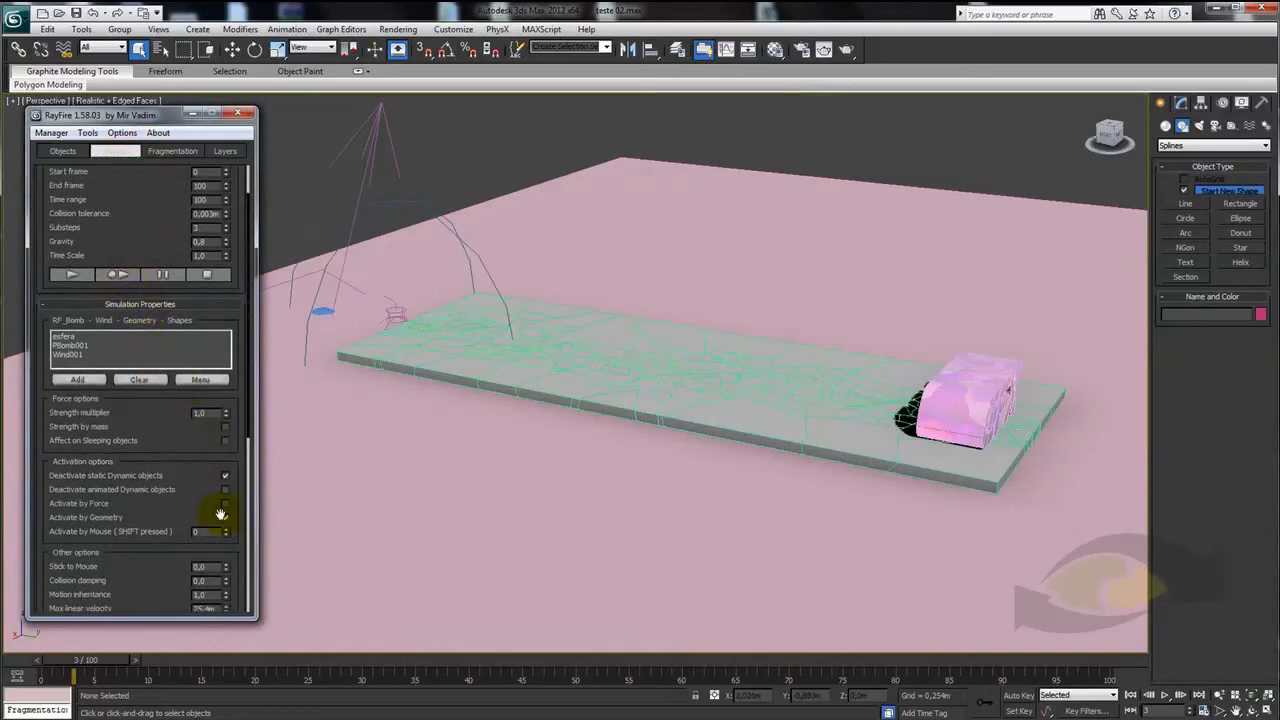
pyautogui.click(117, 276)
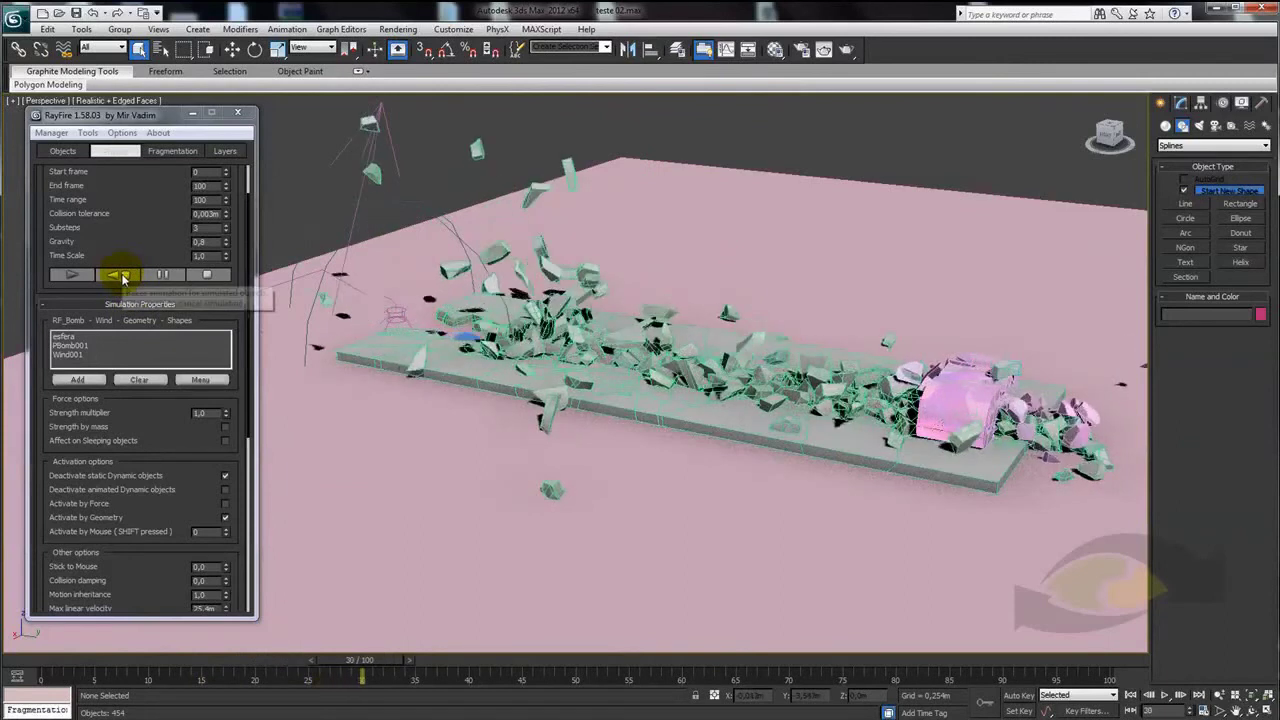
pyautogui.press('Escape')
pyautogui.moveTo(388, 663)
pyautogui.mouseDown()
pyautogui.moveTo(572, 676)
pyautogui.moveTo(54, 679)
pyautogui.mouseUp()
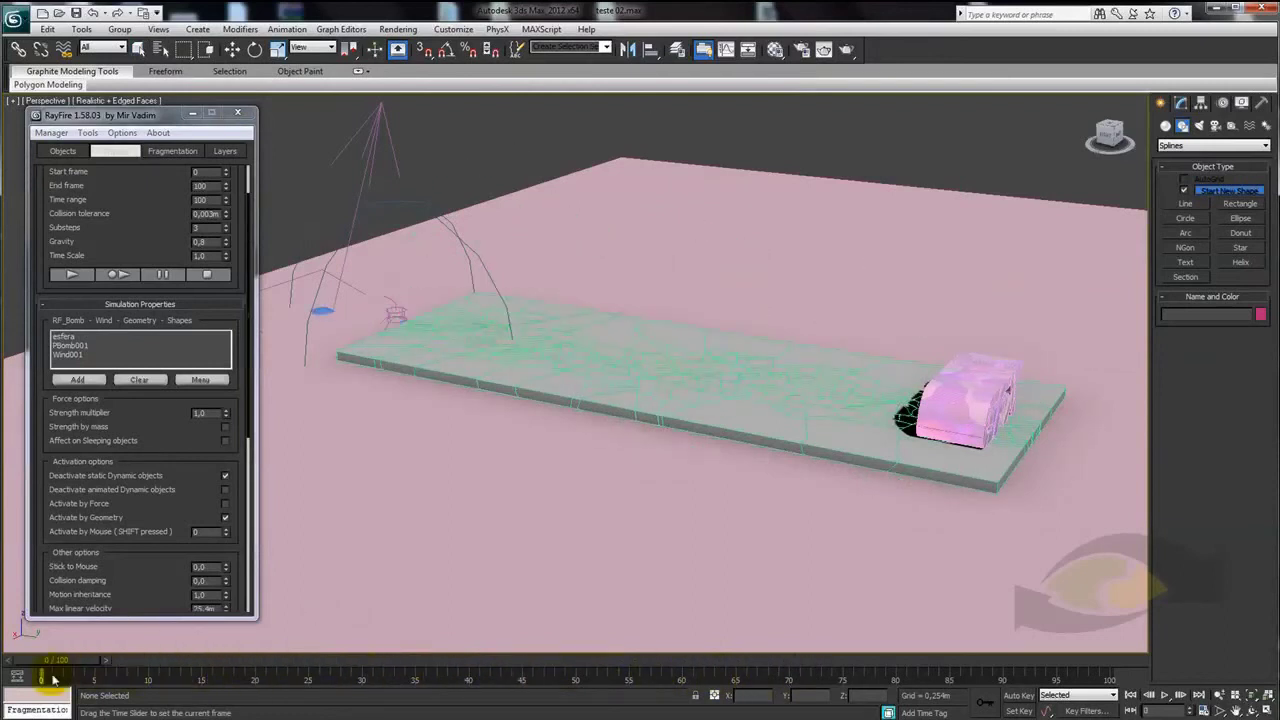
pyautogui.press('q')
pyautogui.scroll(-5, 556, 473)
pyautogui.scroll(3, 559, 463)
pyautogui.moveTo(552, 466)
pyautogui.keyDown('alt'); pyautogui.mouseDown(button='middle')
pyautogui.moveTo(597, 466)
pyautogui.moveTo(443, 449)
pyautogui.mouseUp(button='middle'); pyautogui.keyUp('alt')
pyautogui.moveTo(514, 237)
pyautogui.keyDown('alt'); pyautogui.mouseDown(button='middle')
pyautogui.moveTo(554, 257)
pyautogui.moveTo(560, 291)
pyautogui.moveTo(620, 259)
pyautogui.moveTo(640, 291)
pyautogui.mouseUp(button='middle'); pyautogui.keyUp('alt')
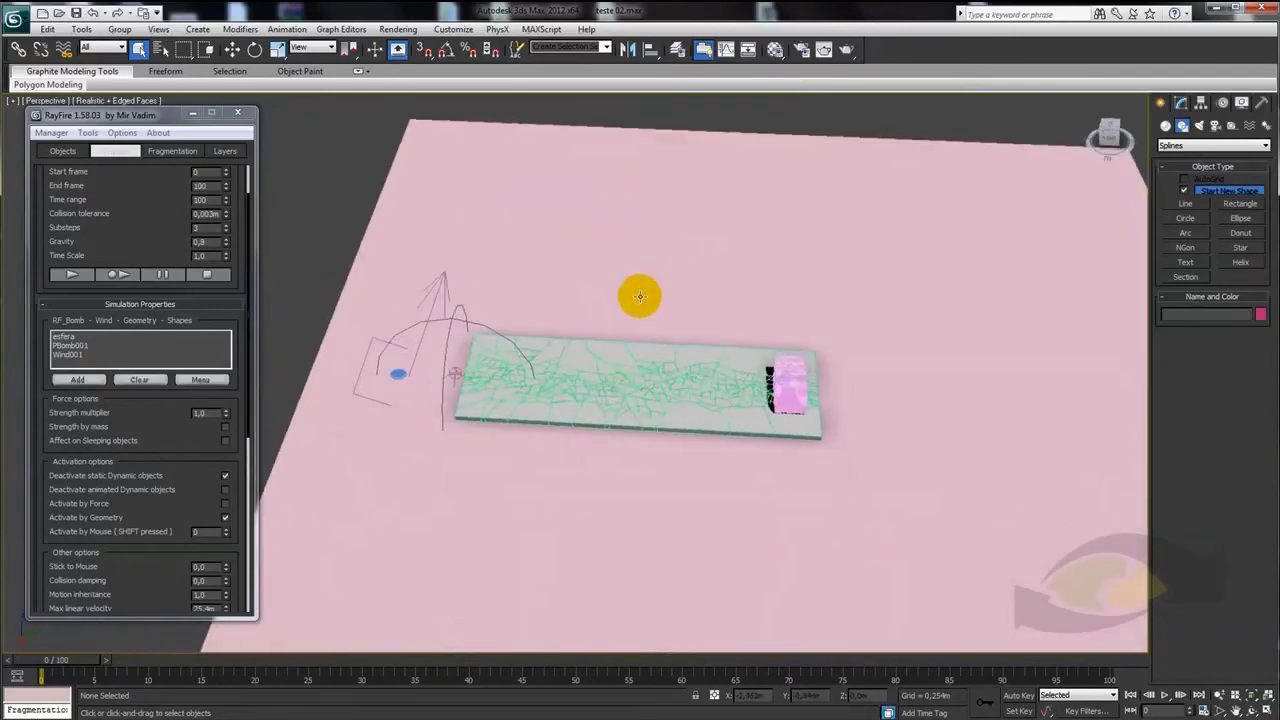
# In wireframe view, box-select the floor fragments and add the bomb to the selection
pyautogui.click(231, 49)
pyautogui.click(760, 296)
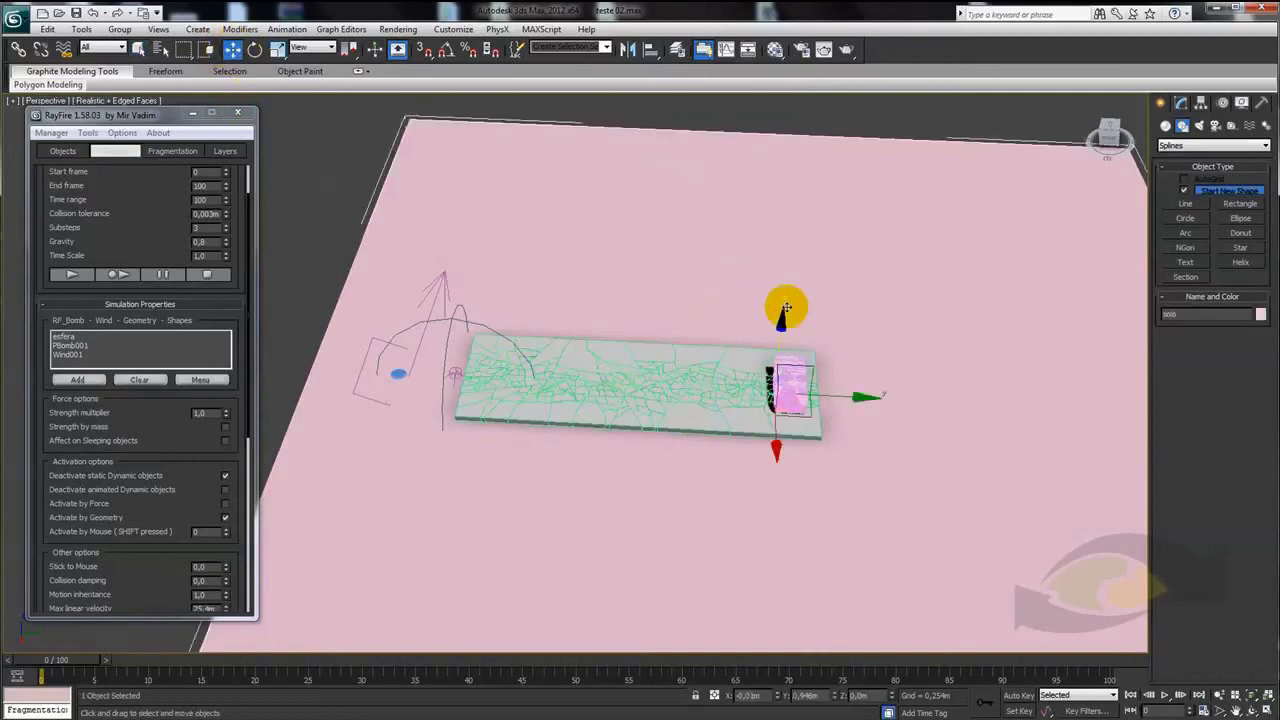
pyautogui.press('F3')
pyautogui.moveTo(859, 306); pyautogui.dragTo(437, 460)
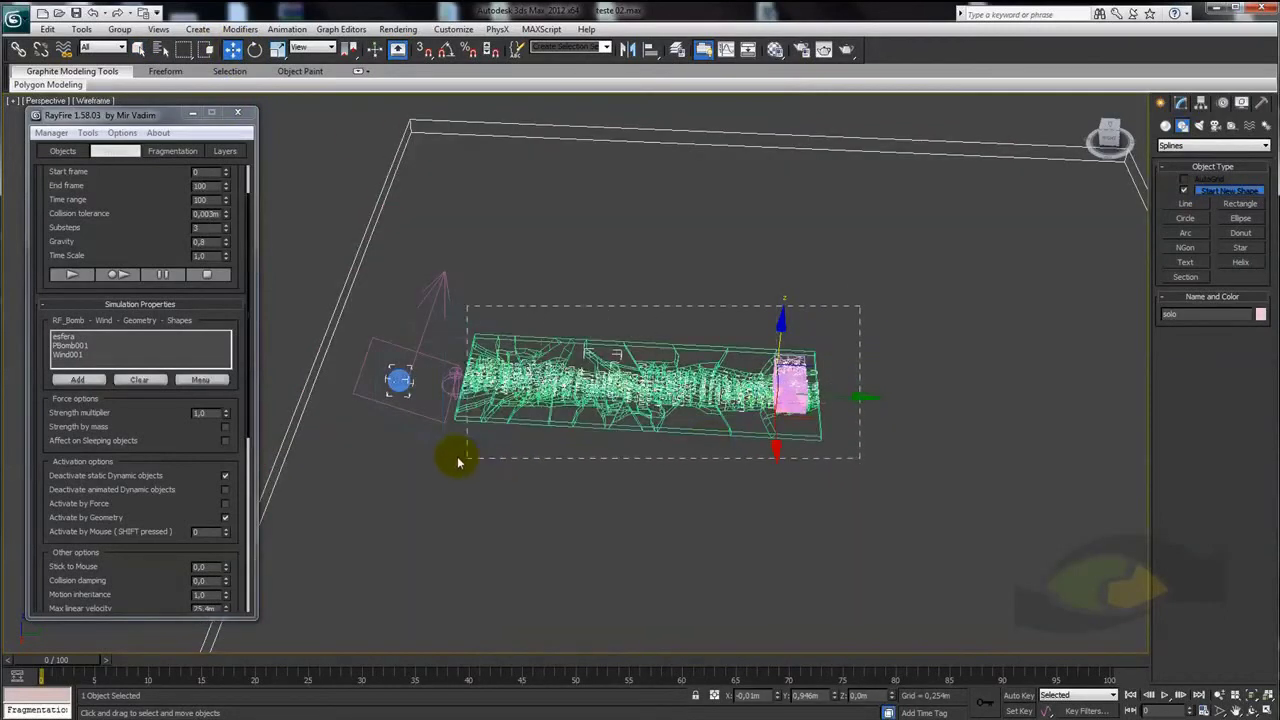
pyautogui.moveTo(437, 460)
pyautogui.keyDown('alt'); pyautogui.mouseDown(button='middle')
pyautogui.moveTo(651, 523)
pyautogui.moveTo(623, 480)
pyautogui.mouseUp(button='middle'); pyautogui.keyUp('alt')
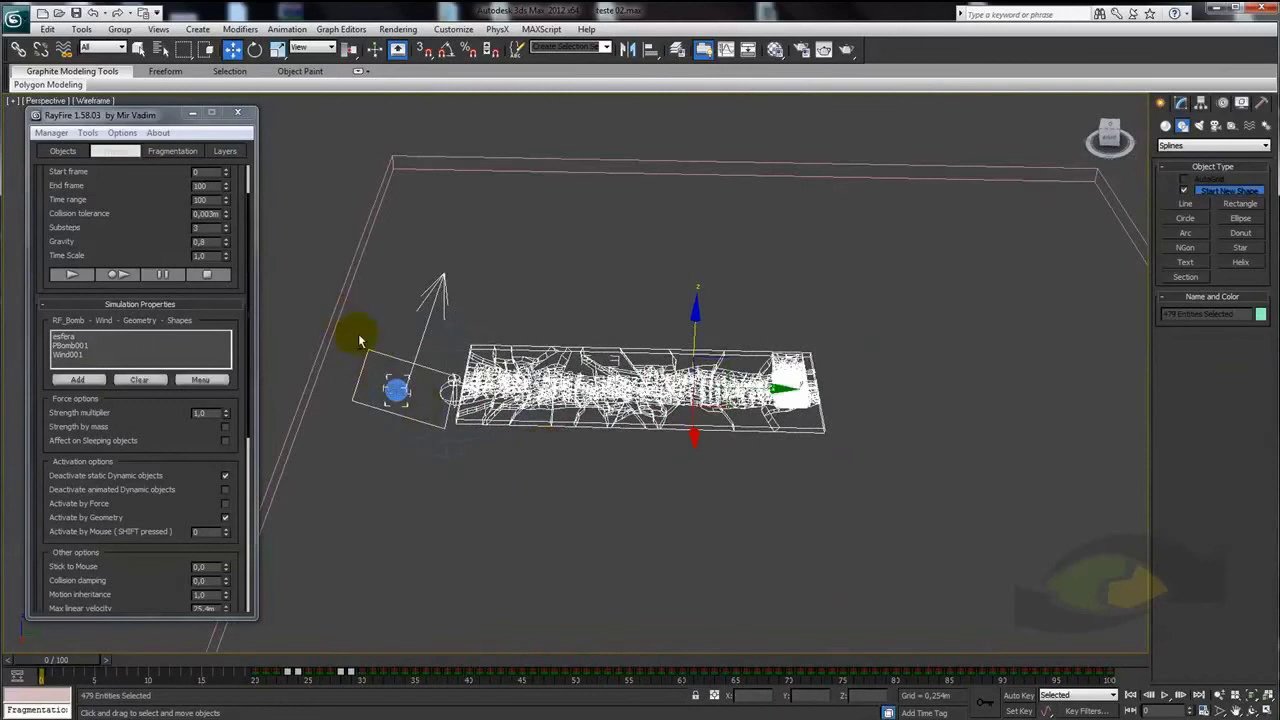
pyautogui.moveTo(377, 349)
pyautogui.keyDown('alt'); pyautogui.mouseDown(button='middle')
pyautogui.moveTo(606, 349)
pyautogui.moveTo(663, 437)
pyautogui.mouseUp(button='middle'); pyautogui.keyUp('alt')
pyautogui.keyDown('ctrl'); pyautogui.click(413, 372); pyautogui.keyUp('ctrl')
pyautogui.moveTo(413, 372)
pyautogui.keyDown('alt'); pyautogui.mouseDown(button='middle')
pyautogui.moveTo(608, 414)
pyautogui.moveTo(612, 388)
pyautogui.mouseUp(button='middle'); pyautogui.keyUp('alt')
pyautogui.rightClick(612, 388)
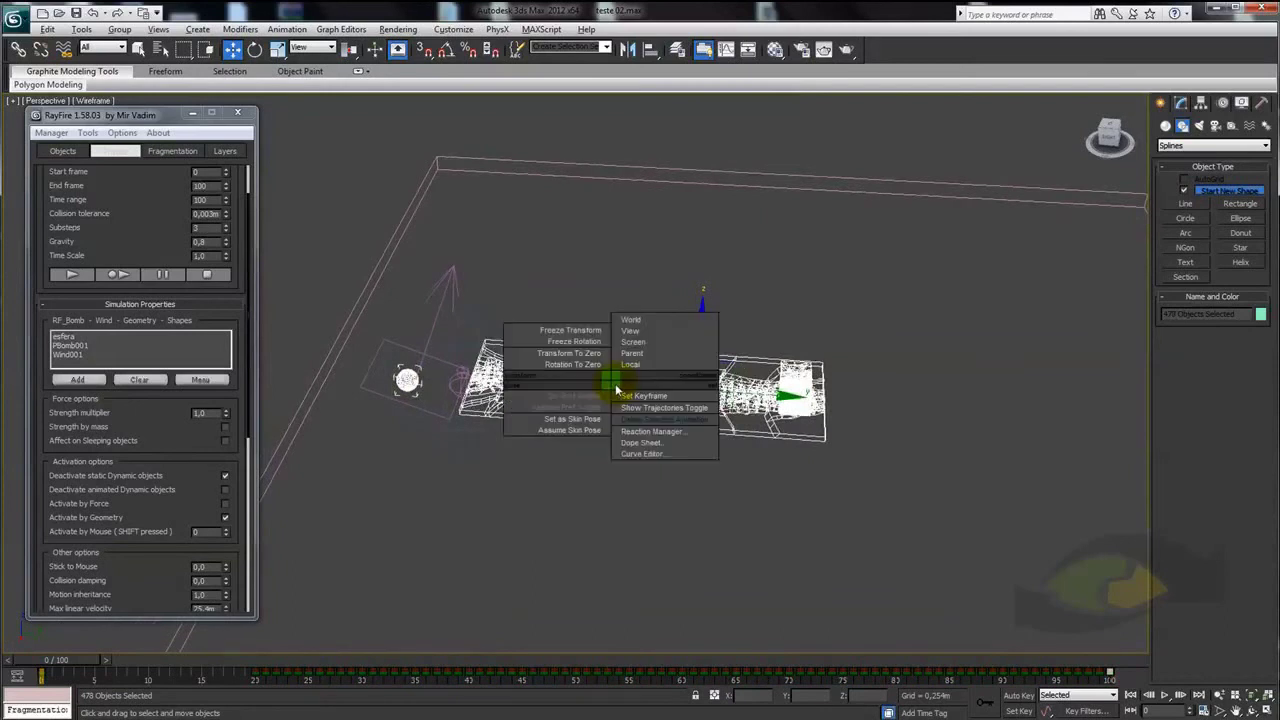
pyautogui.click(571, 434)
# Delete all their track-bar keys and confirm the floor stays intact at frame 28
pyautogui.moveTo(80, 685); pyautogui.dragTo(45, 664)
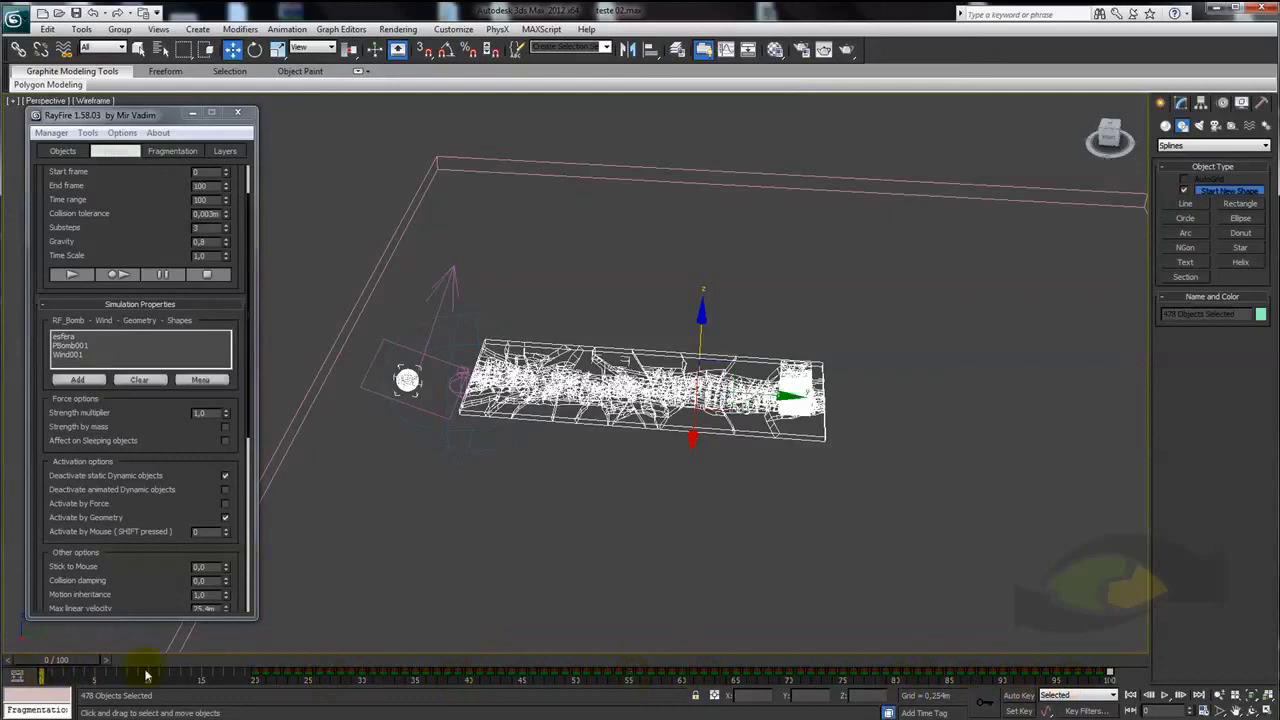
pyautogui.moveTo(146, 677); pyautogui.dragTo(386, 686)
pyautogui.press('Delete')
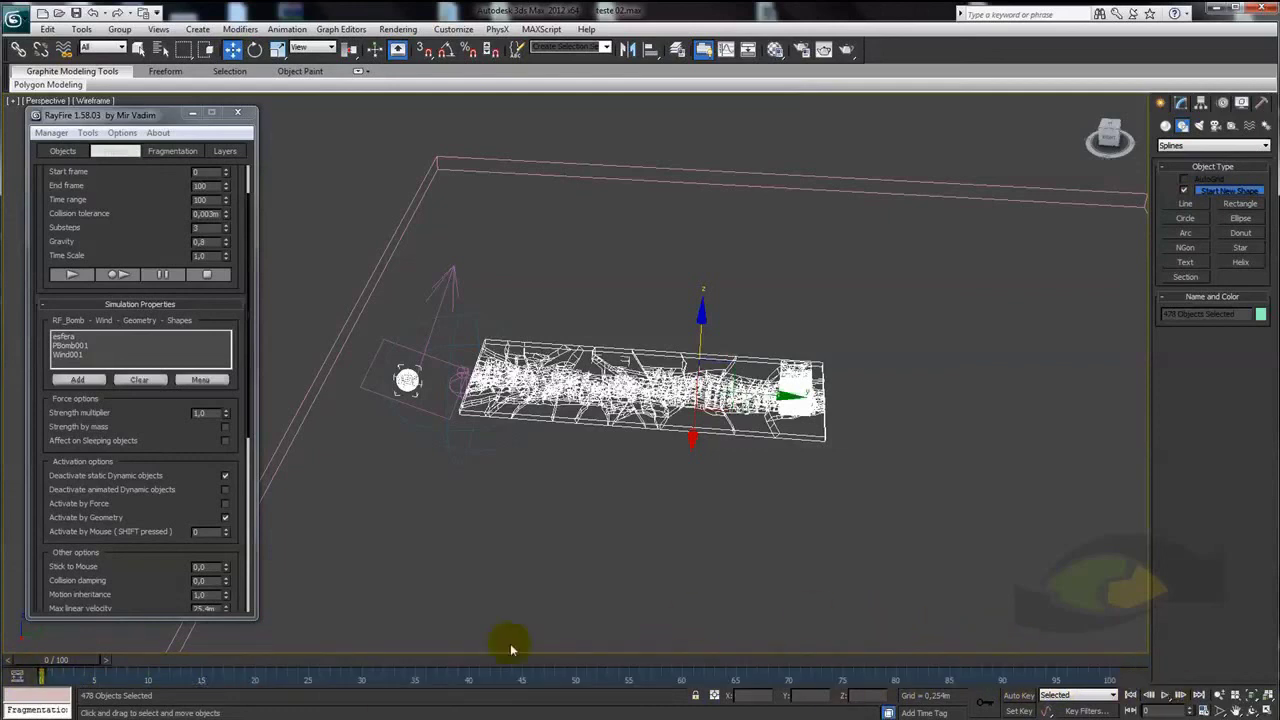
pyautogui.moveTo(83, 677); pyautogui.dragTo(561, 663)
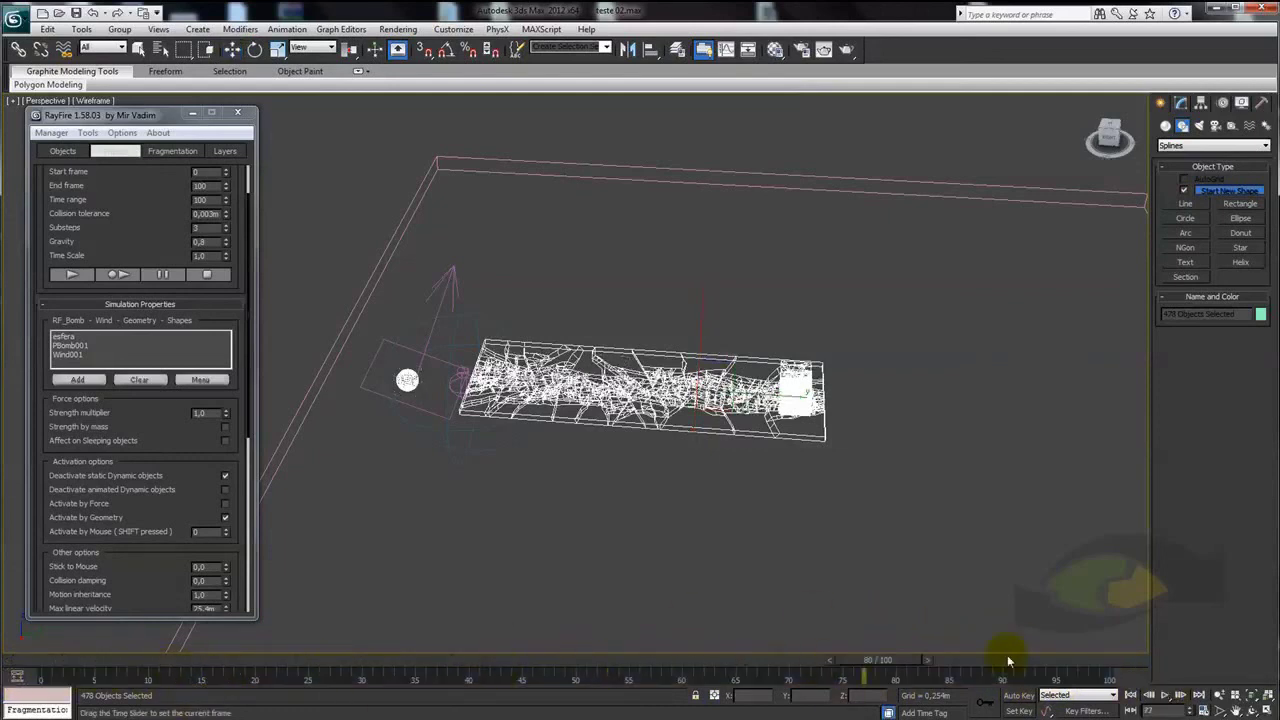
pyautogui.press('Home')
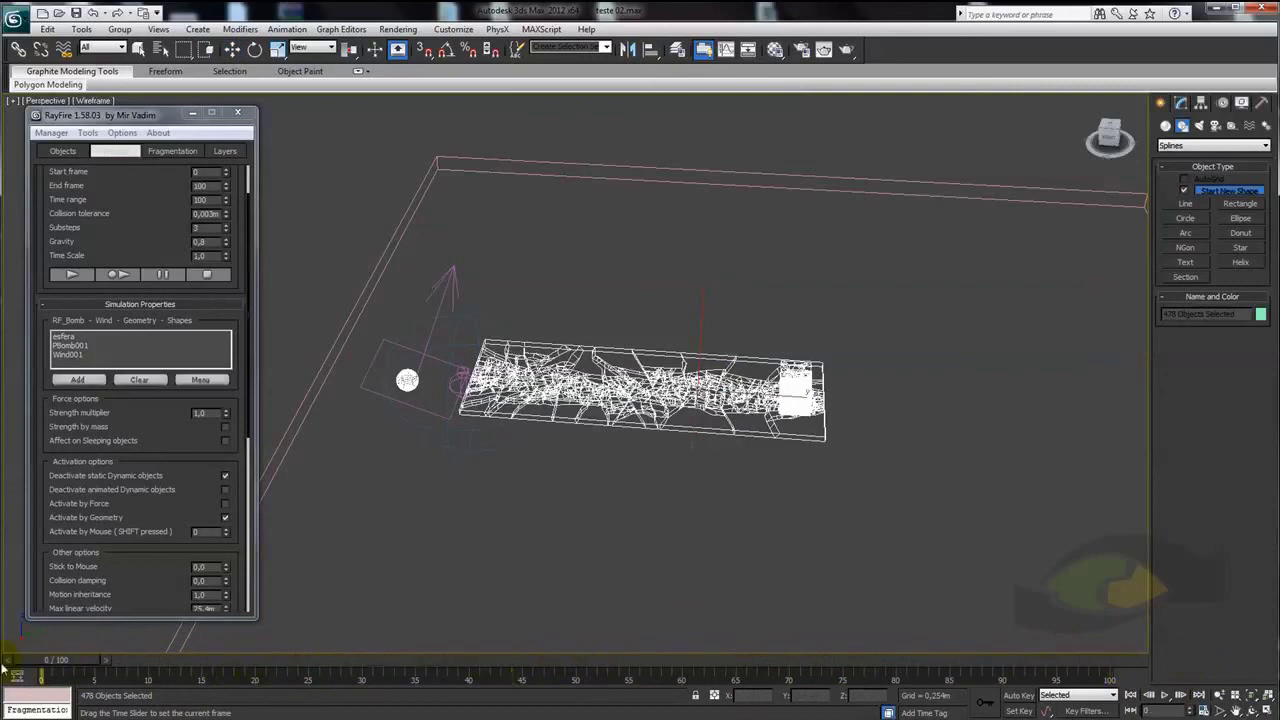
# Deselect everything and return to realistic shading
pyautogui.press('w')
pyautogui.click(613, 576)
pyautogui.moveTo(653, 554)
pyautogui.mouseDown(button='middle')
pyautogui.moveTo(678, 591)
pyautogui.moveTo(628, 591)
pyautogui.moveTo(633, 568)
pyautogui.mouseUp(button='middle')
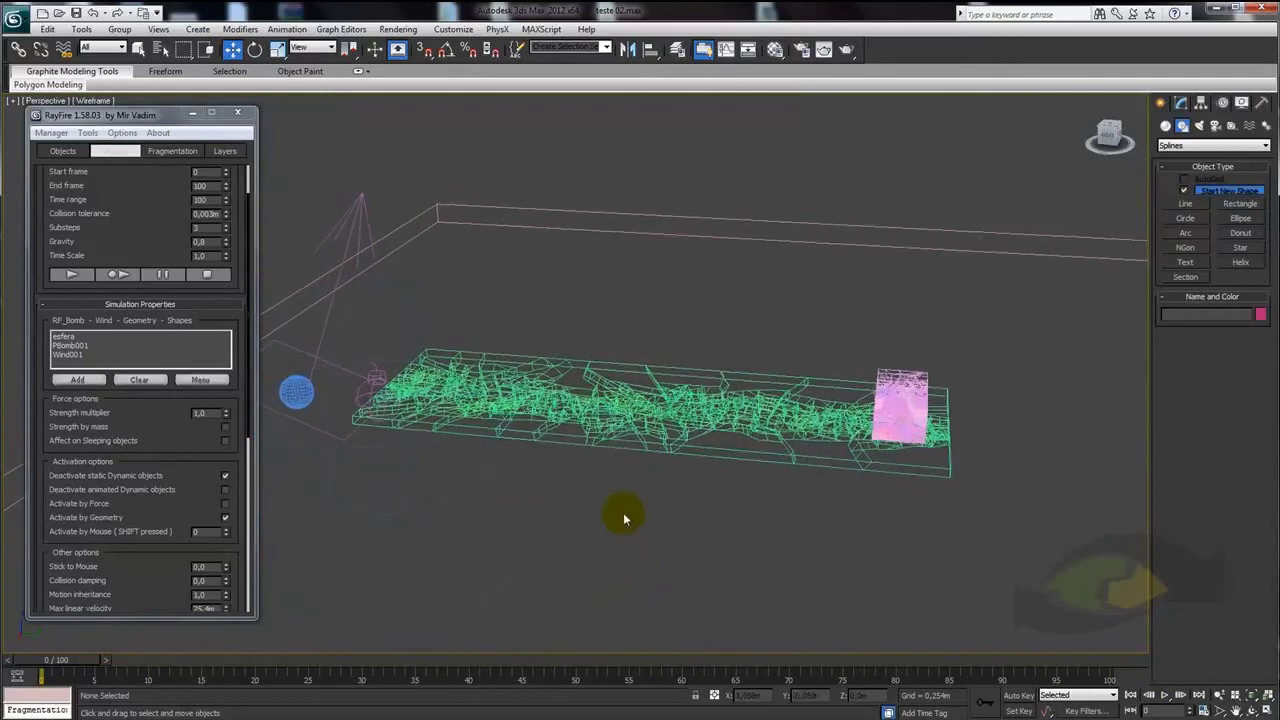
pyautogui.press('F3')
# Turn on Edged Faces (F4) and rerun the RayFire simulation
pyautogui.moveTo(623, 512); pyautogui.dragTo(648, 516, button='middle')
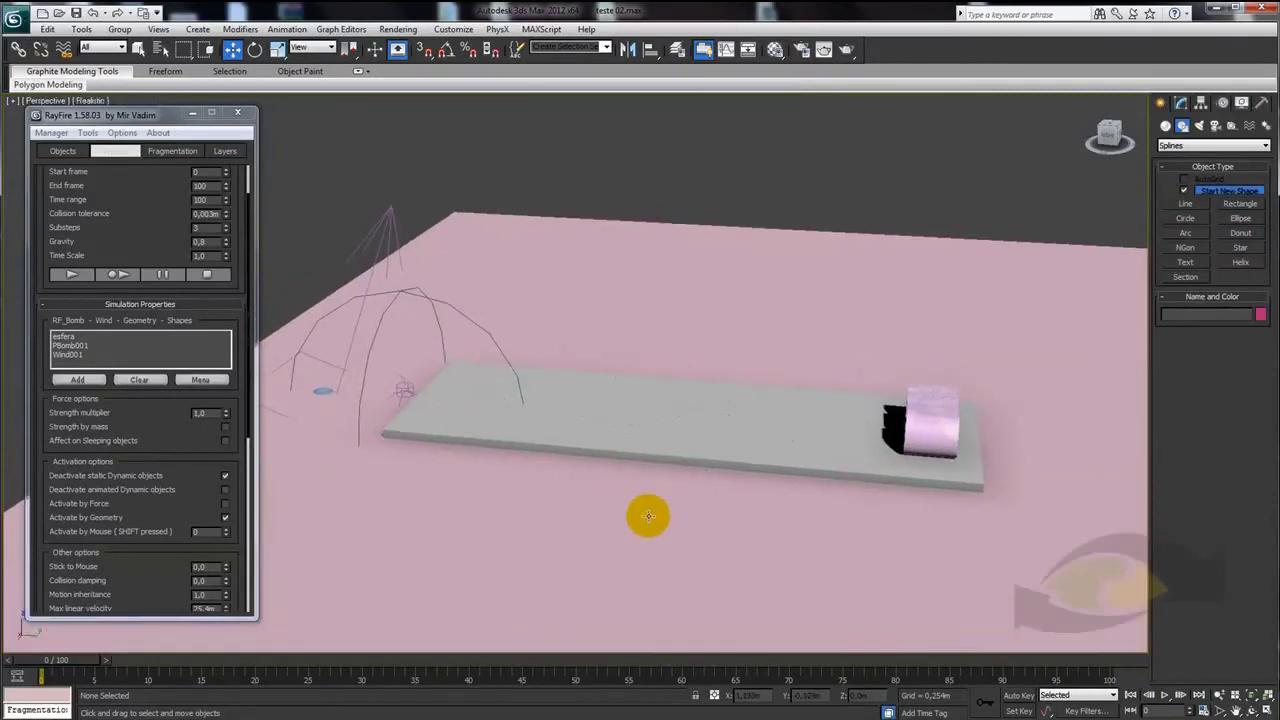
pyautogui.press('F4')
pyautogui.click(118, 274)
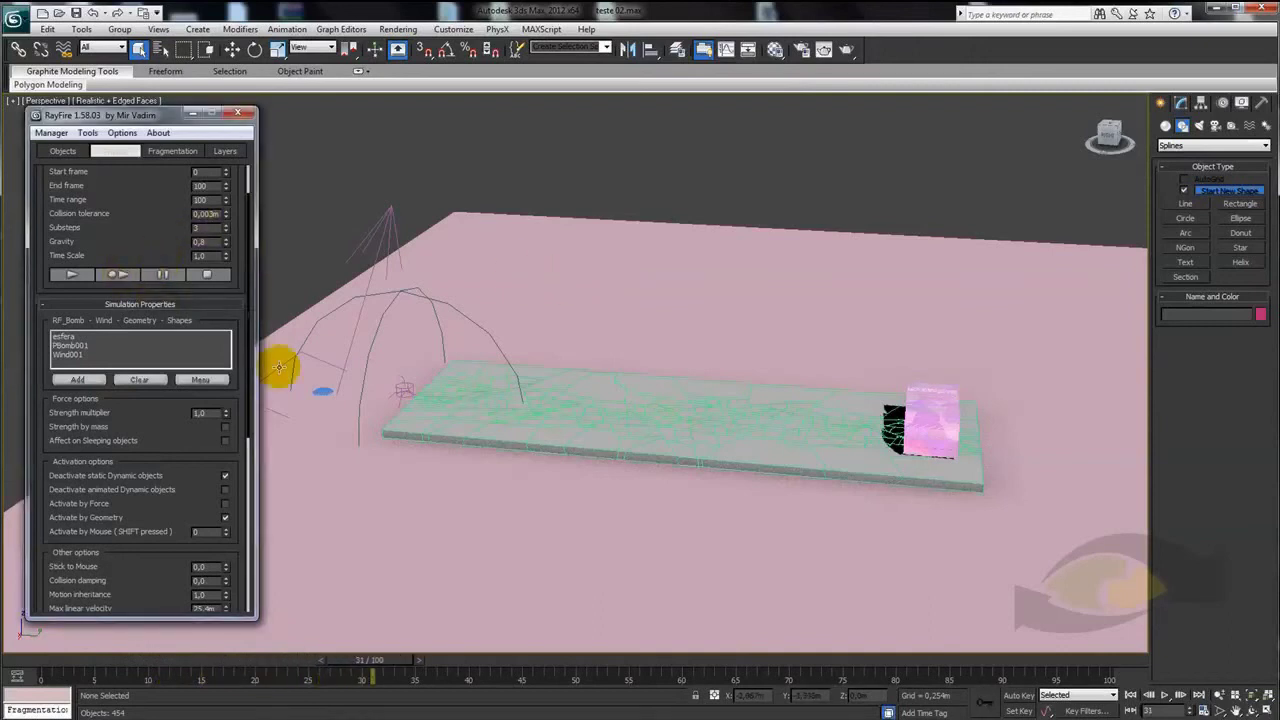
# Select the esfera sphere and enable Auto Key at frame 0
pyautogui.click(320, 390)
pyautogui.moveTo(372, 660); pyautogui.dragTo(40, 662)
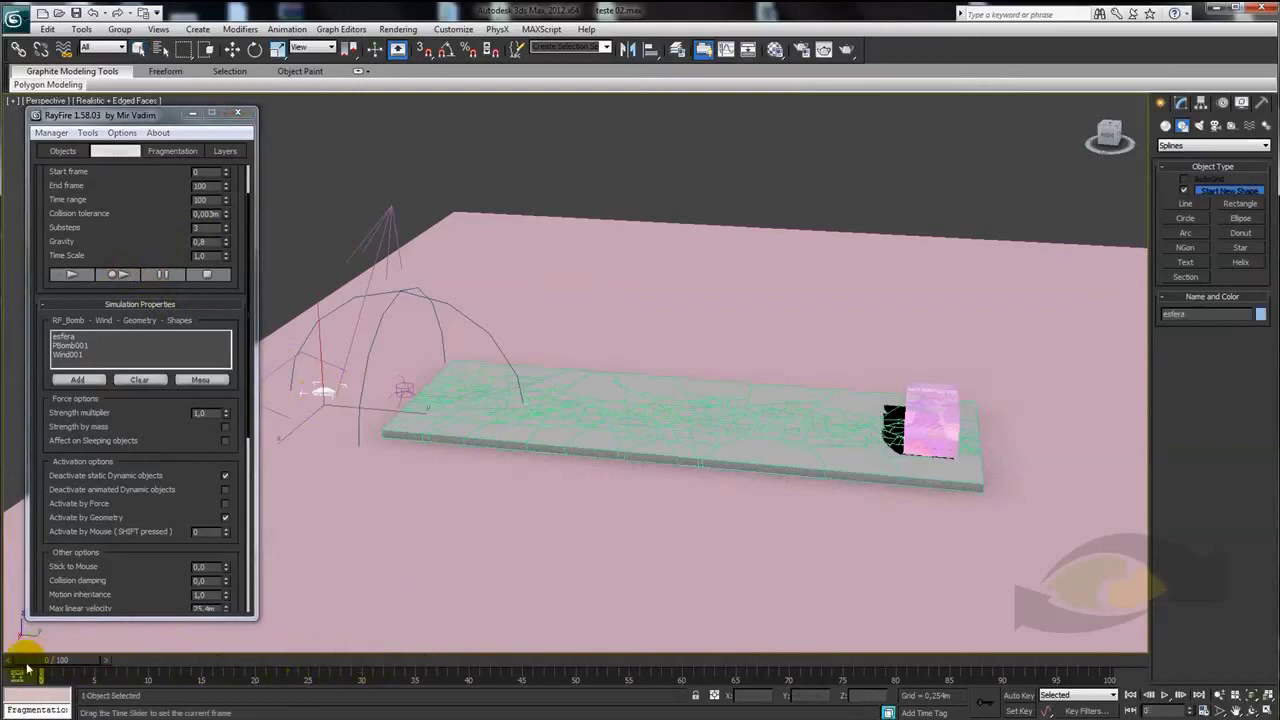
pyautogui.click(1018, 694)
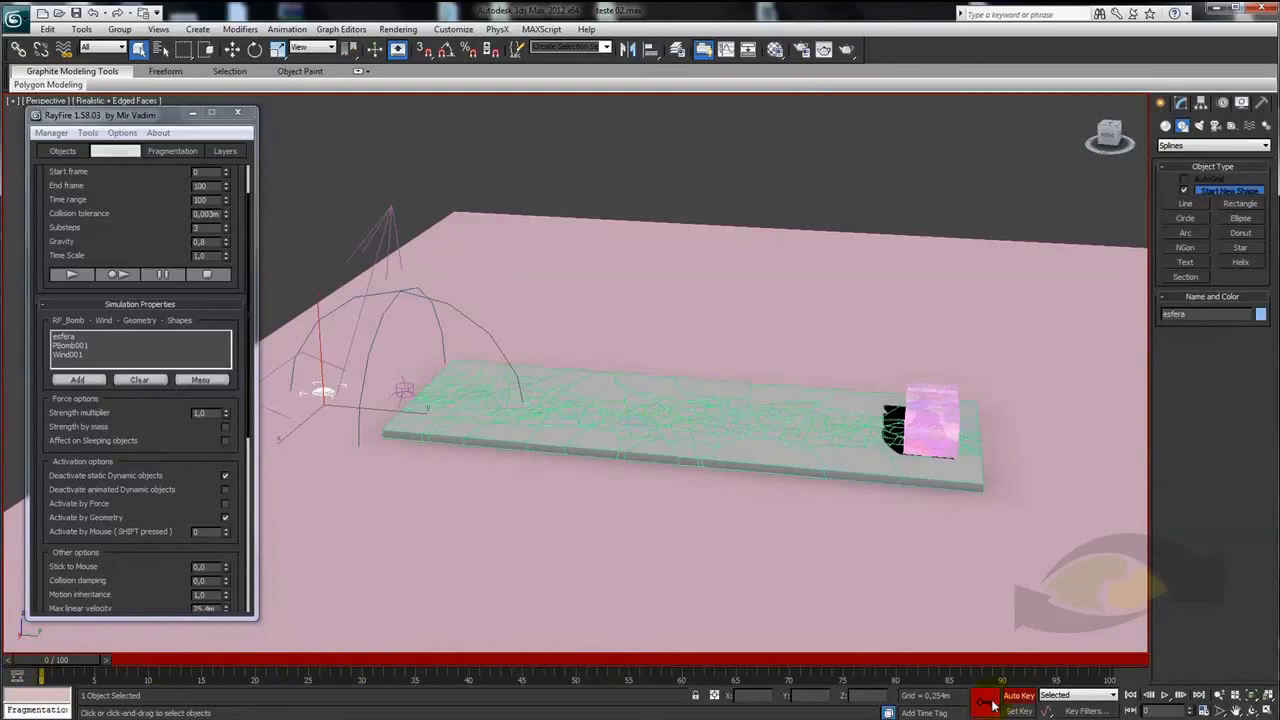
# At frame 67, move esfera past the right end of the floor
pyautogui.moveTo(65, 660); pyautogui.dragTo(762, 660)
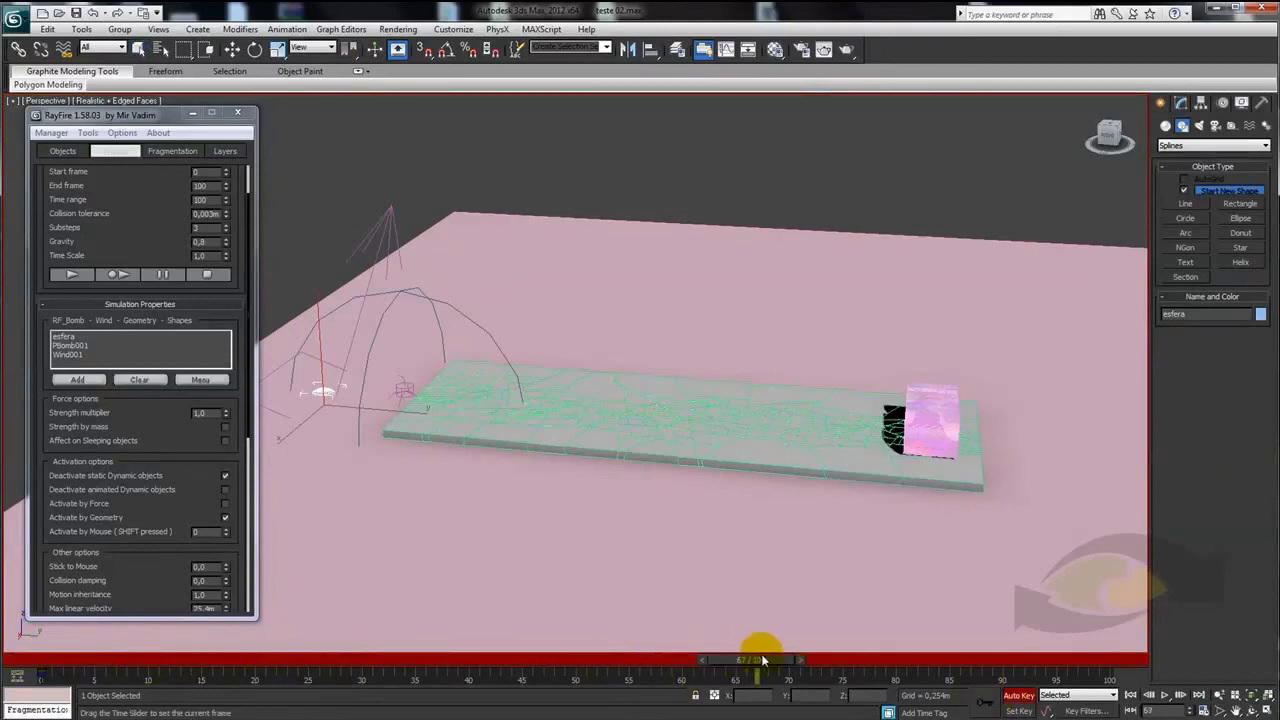
pyautogui.press('w')
pyautogui.moveTo(391, 408)
pyautogui.mouseDown()
pyautogui.moveTo(1219, 525)
pyautogui.moveTo(1143, 523)
pyautogui.mouseUp()
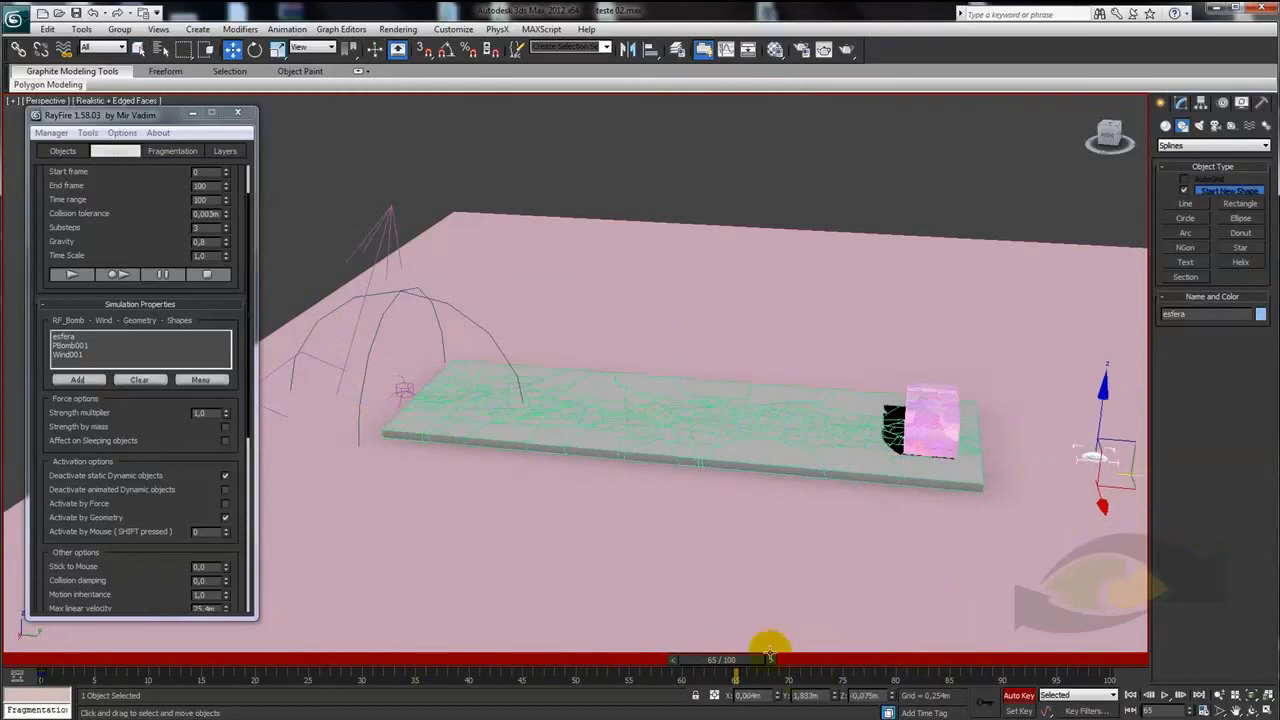
# At frame 40, place esfera on the slab just before the text, then rewind to frame 0
pyautogui.moveTo(762, 661); pyautogui.dragTo(566, 664)
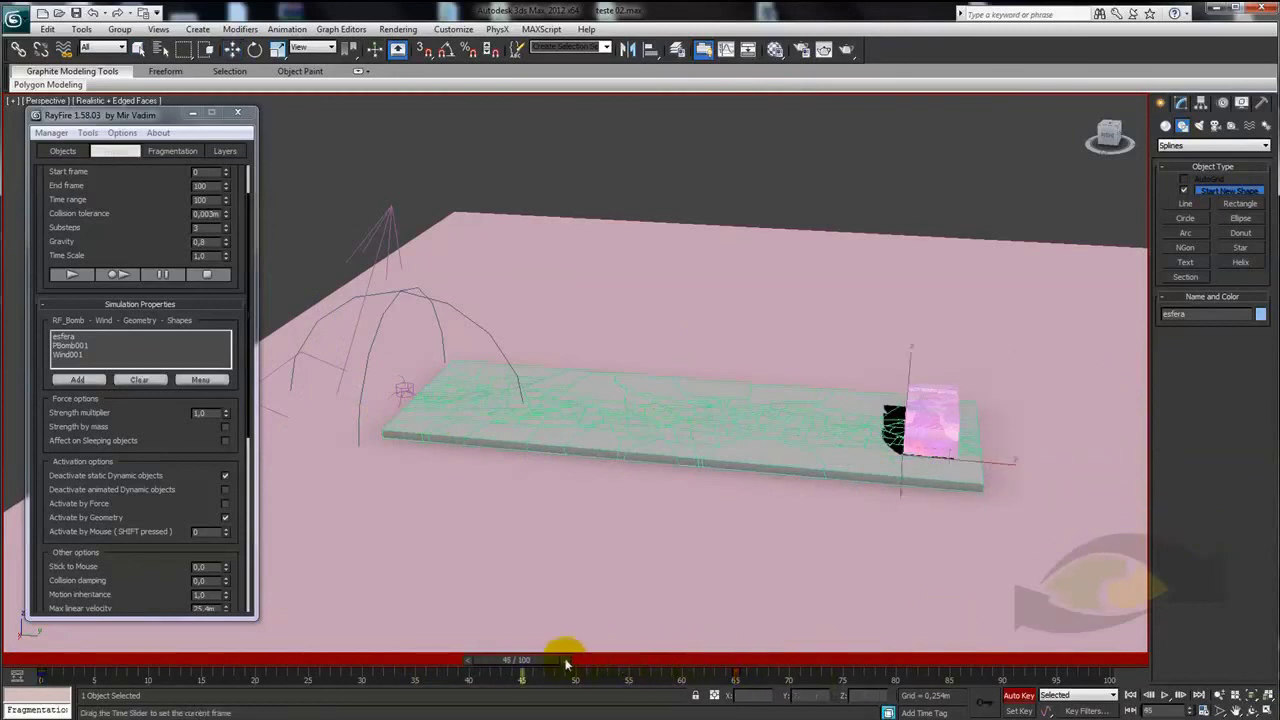
pyautogui.press('w')
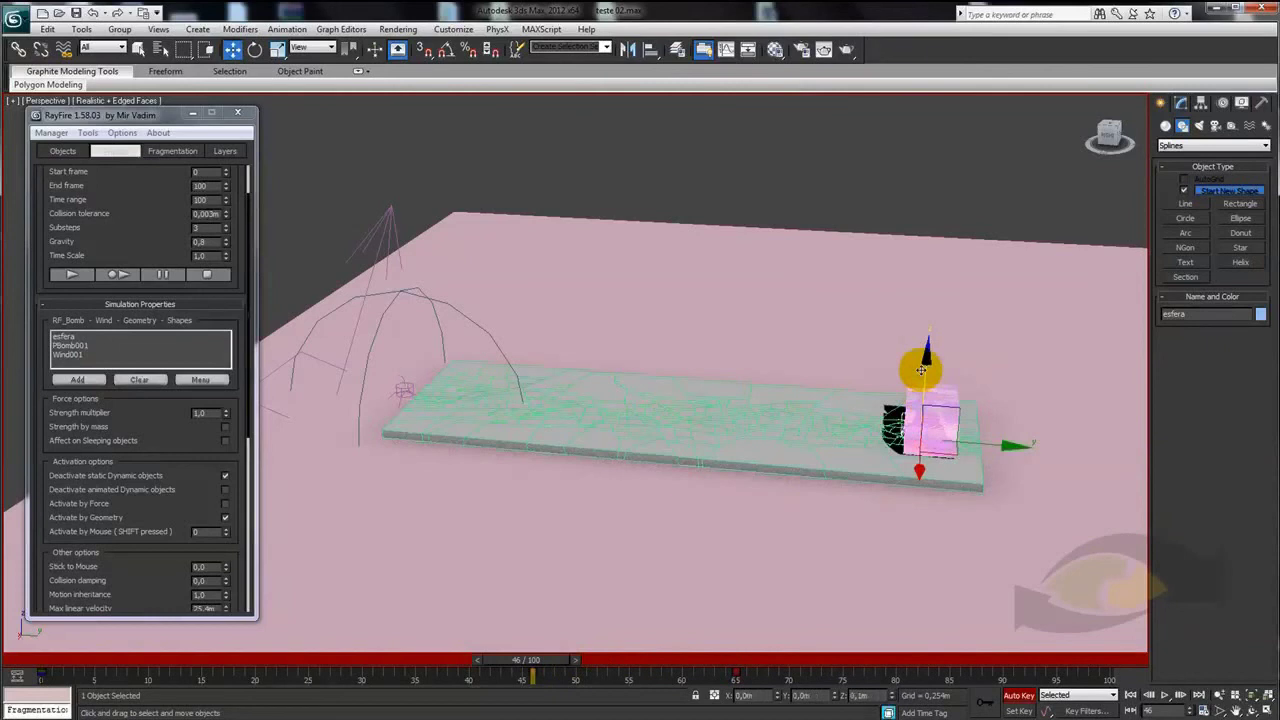
pyautogui.moveTo(530, 660); pyautogui.dragTo(470, 660)
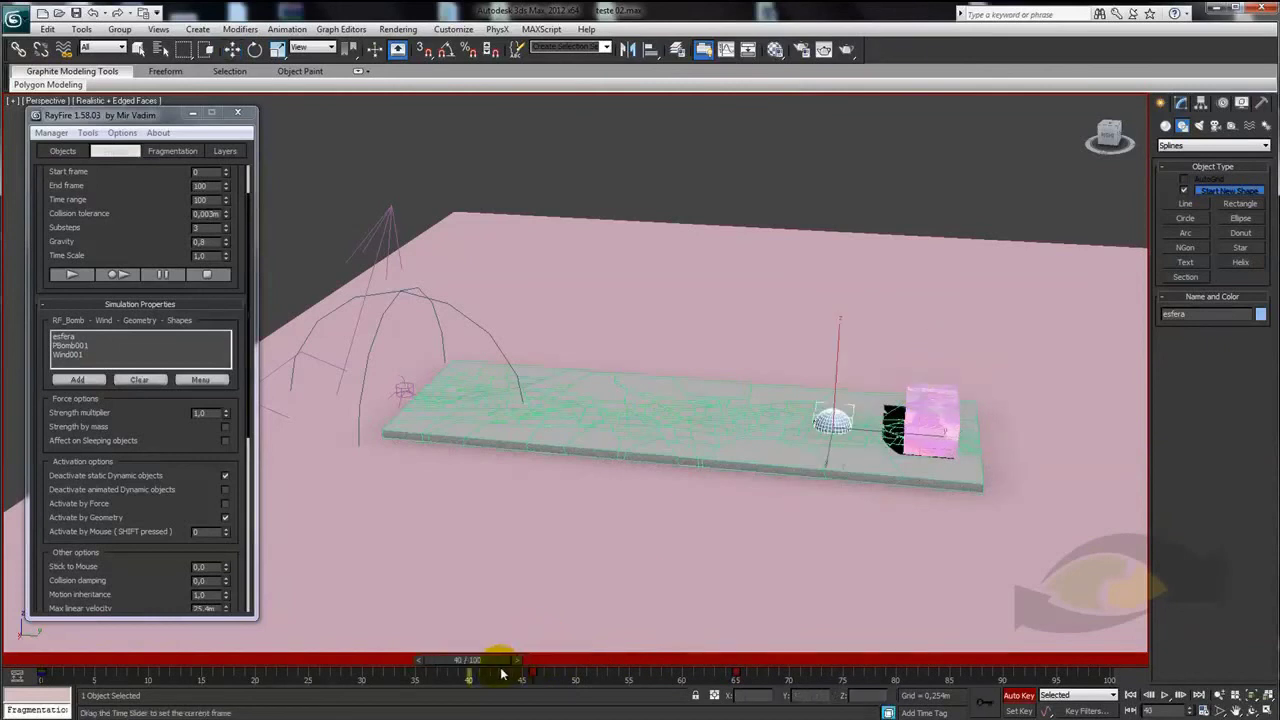
pyautogui.moveTo(803, 408)
pyautogui.mouseDown()
pyautogui.moveTo(834, 366)
pyautogui.moveTo(830, 390)
pyautogui.mouseUp()
pyautogui.moveTo(470, 660); pyautogui.dragTo(40, 660)
pyautogui.moveTo(610, 446)
pyautogui.keyDown('alt'); pyautogui.mouseDown(button='middle')
pyautogui.moveTo(607, 478)
pyautogui.moveTo(186, 602)
pyautogui.mouseUp(button='middle'); pyautogui.keyUp('alt')
# Select the bomb helper and shift its track-bar keys from frame 23 to 19
pyautogui.moveTo(86, 664); pyautogui.dragTo(234, 650)
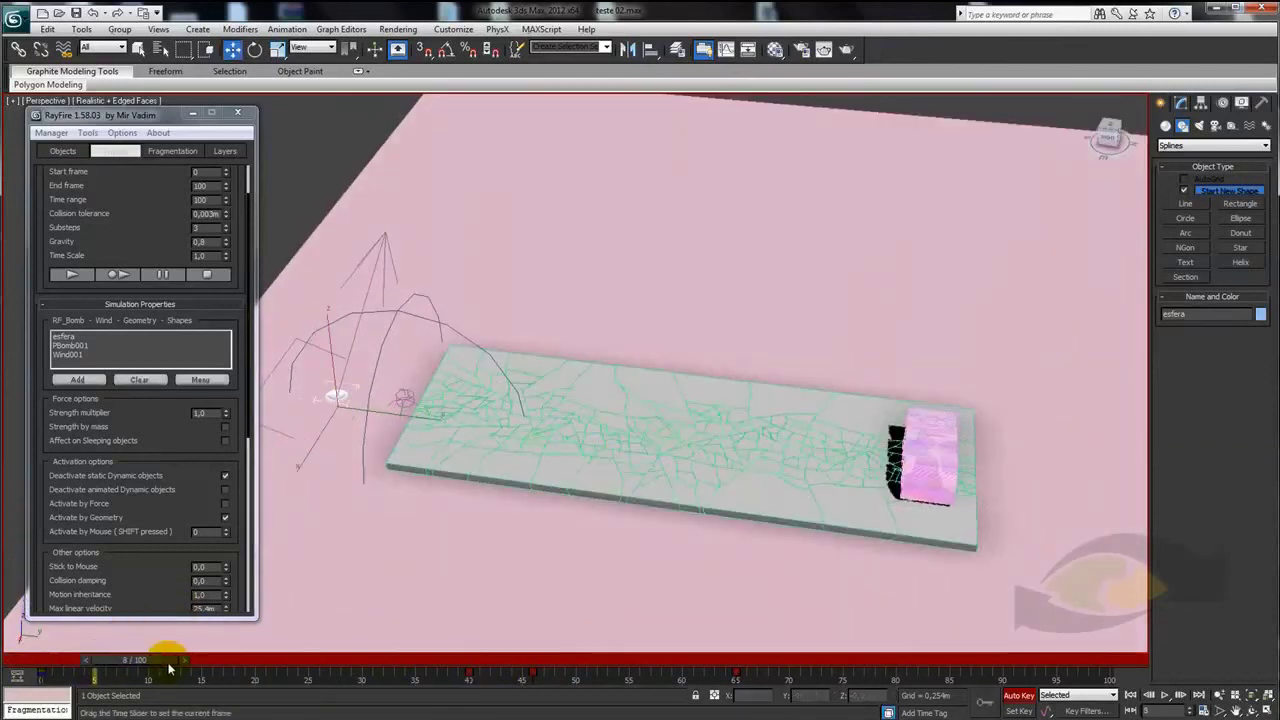
pyautogui.press('w')
pyautogui.click(405, 400)
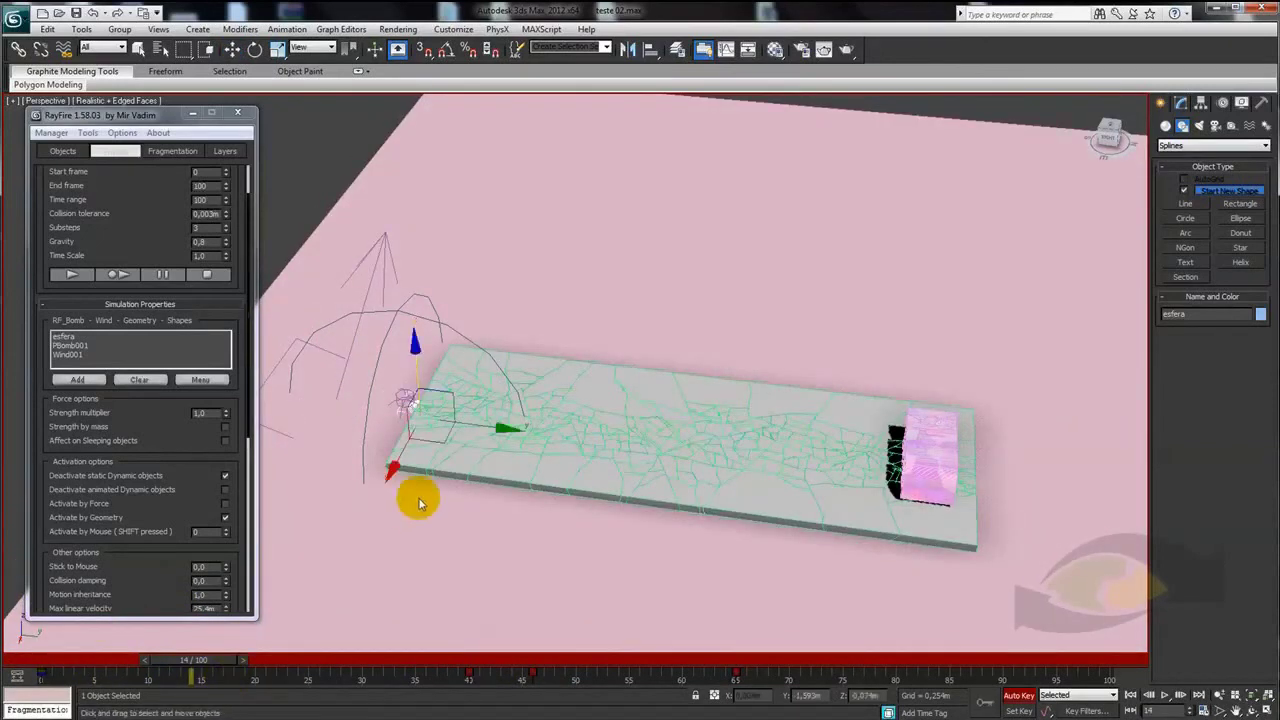
pyautogui.keyDown('alt'); pyautogui.moveTo(420, 503); pyautogui.dragTo(420, 397, button='middle'); pyautogui.keyUp('alt')
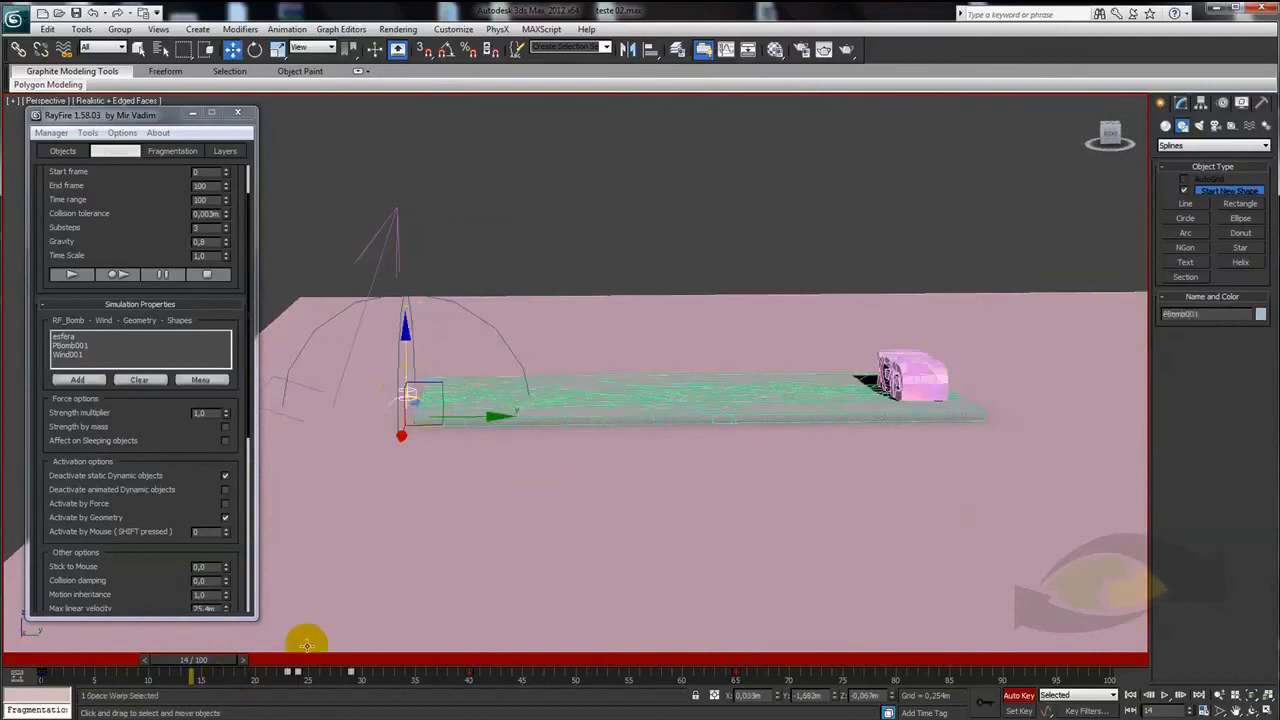
pyautogui.moveTo(289, 672); pyautogui.dragTo(213, 676)
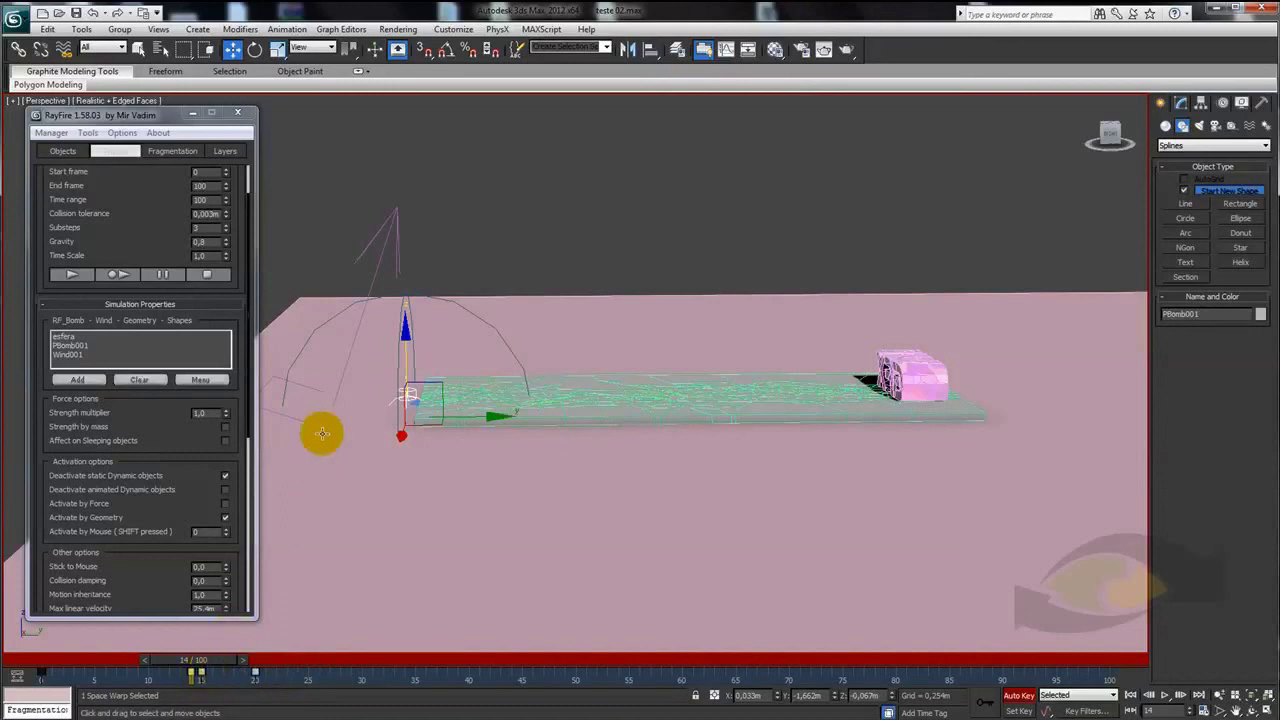
# Shift Wind001's keys from frame 23 to 15, then show PBomb001's parameters
pyautogui.click(346, 356)
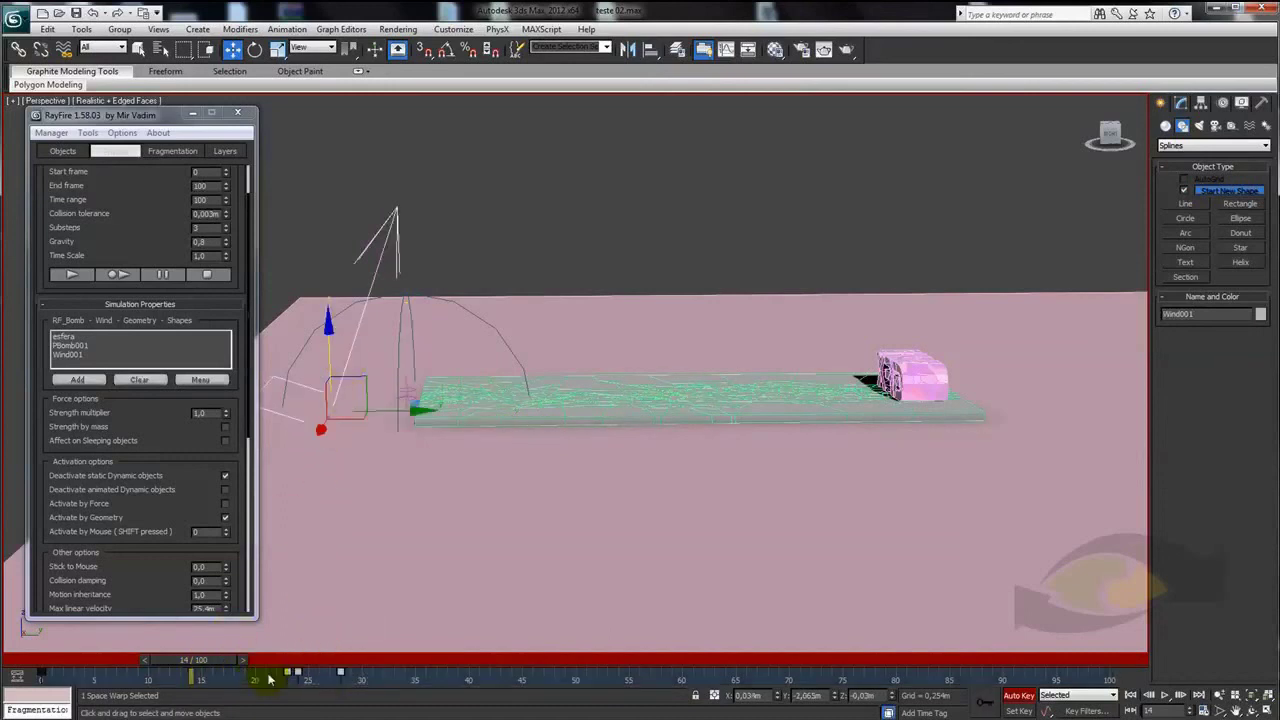
pyautogui.moveTo(288, 671)
pyautogui.mouseDown()
pyautogui.moveTo(197, 673)
pyautogui.moveTo(236, 673)
pyautogui.mouseUp()
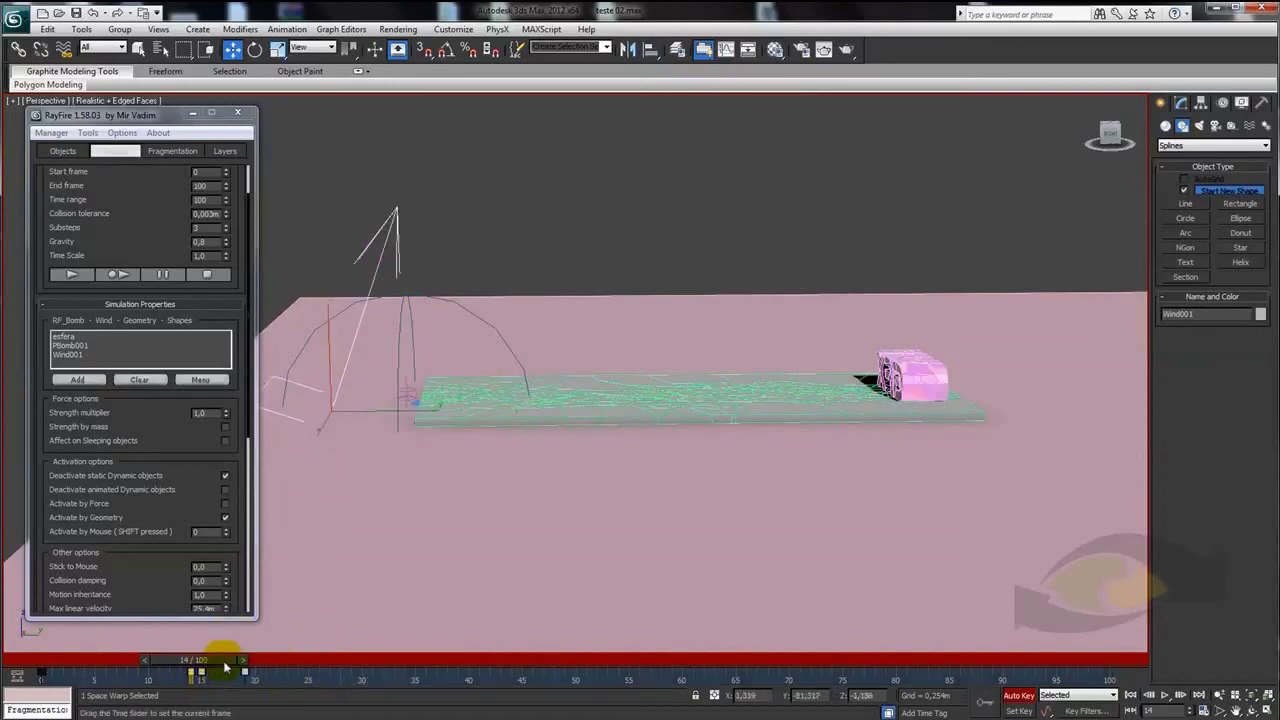
pyautogui.click(365, 412)
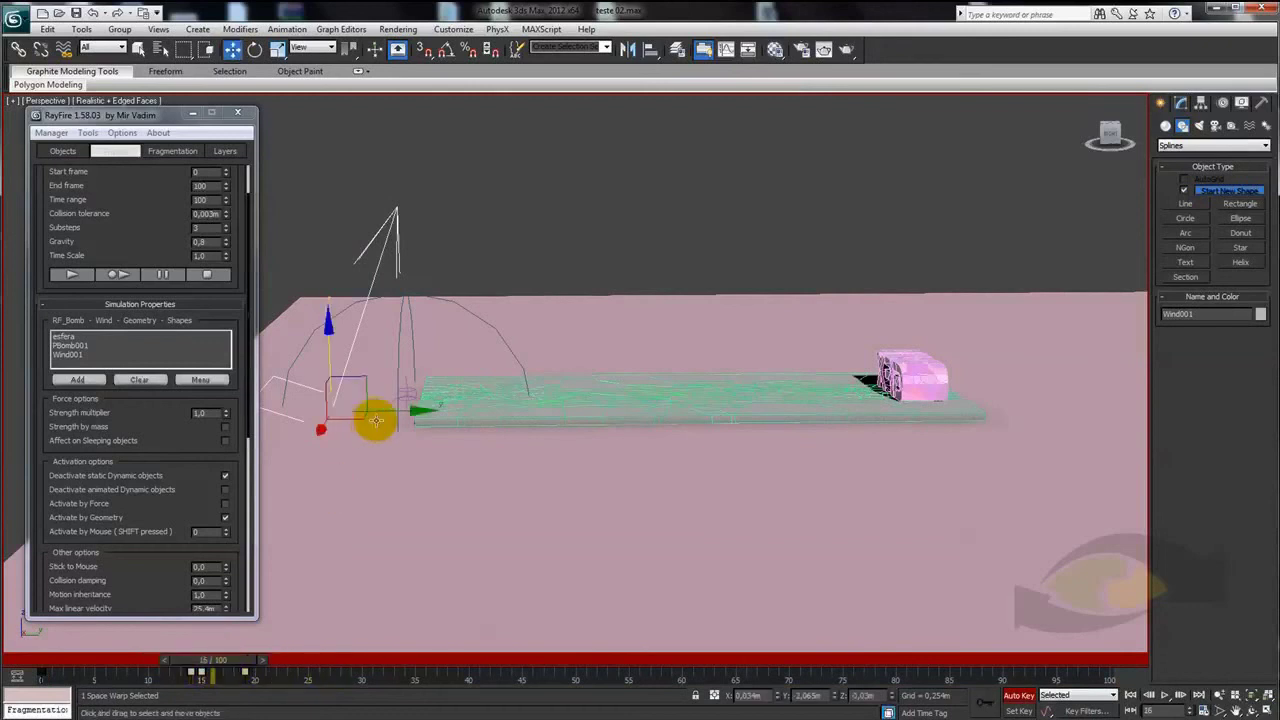
pyautogui.click(1182, 103)
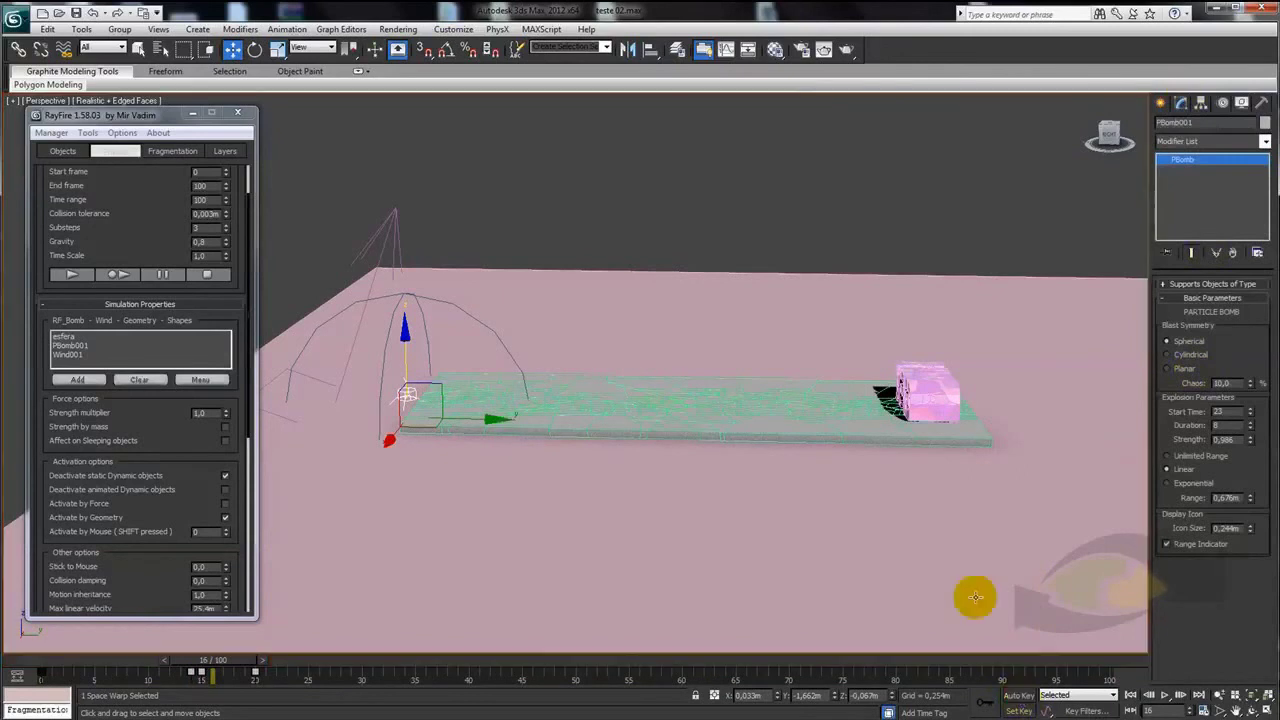
# Set PBomb001's Start Time to 13 and Duration to 10, then scrub to frame 31
pyautogui.scroll(3, 971, 597)
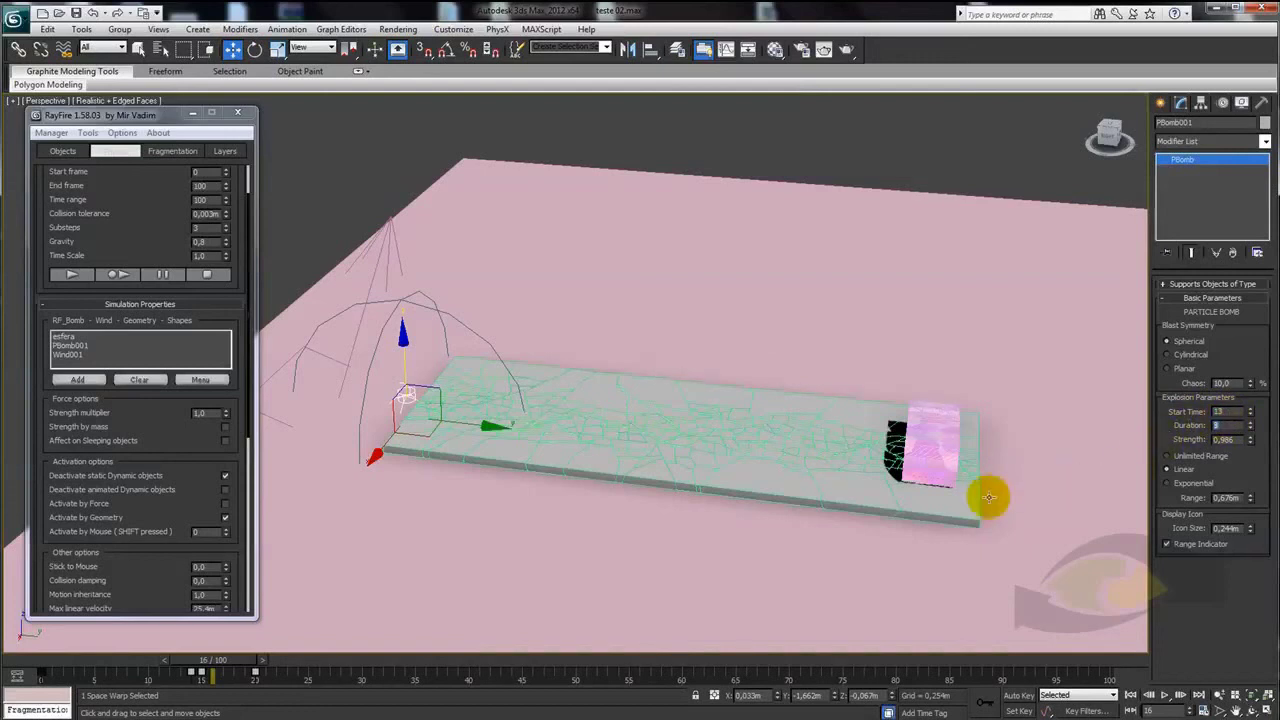
pyautogui.moveTo(929, 500); pyautogui.dragTo(933, 477, button='middle')
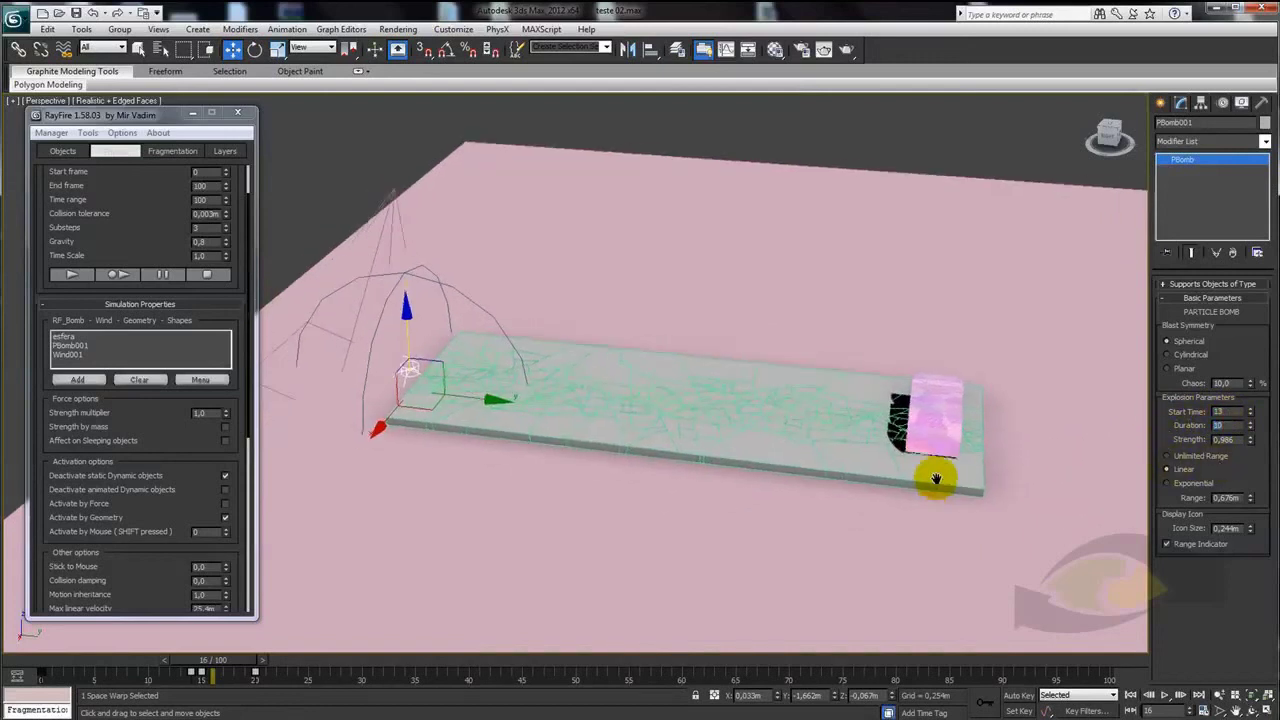
pyautogui.moveTo(218, 668); pyautogui.dragTo(380, 662)
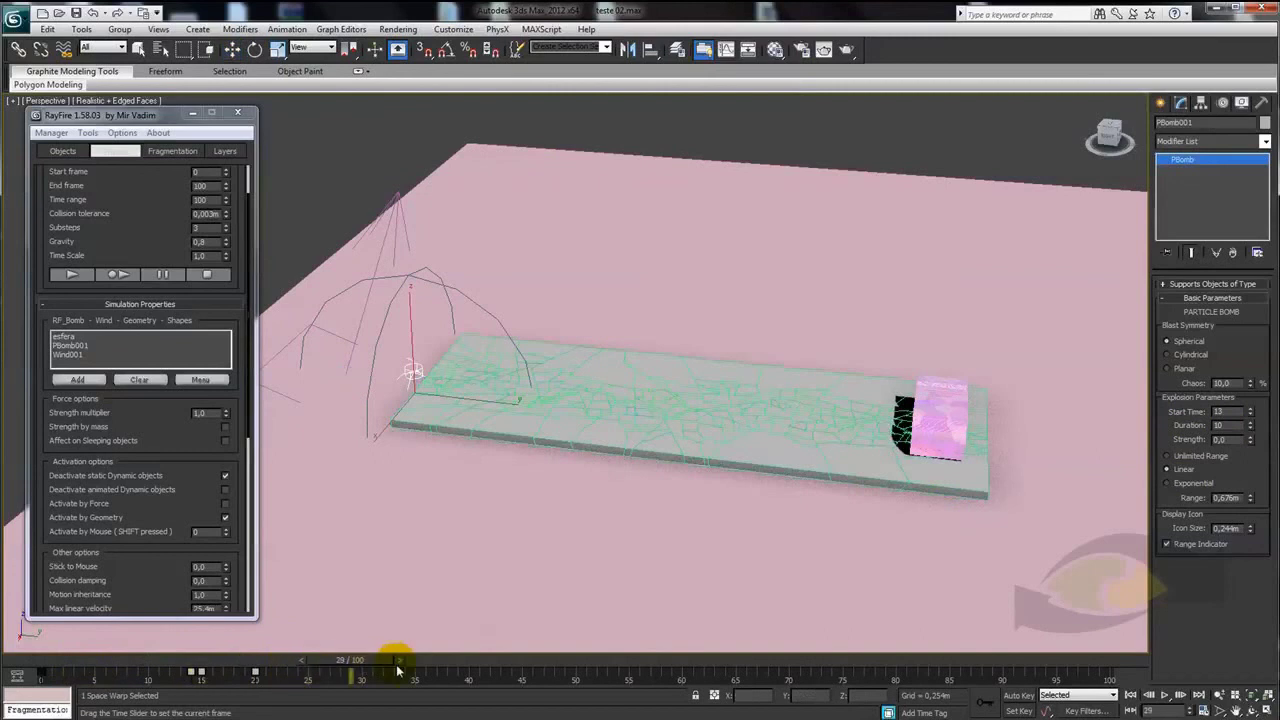
pyautogui.press('w')
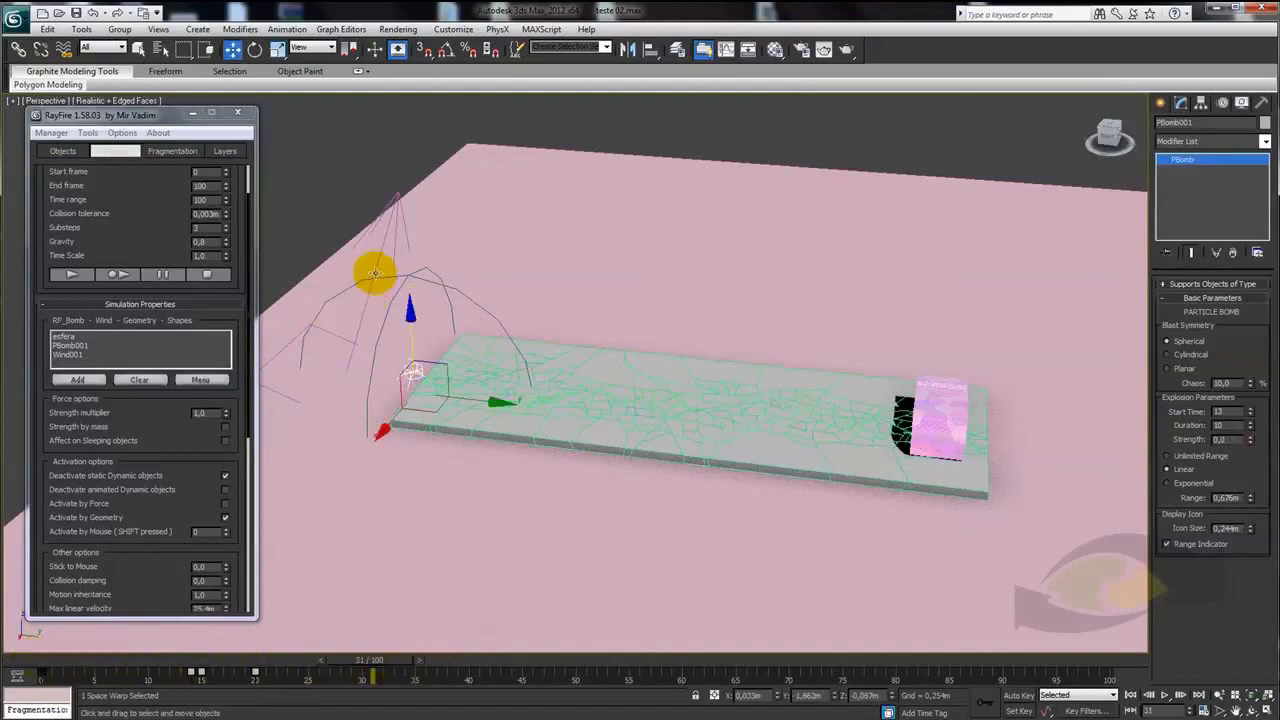
# Select Wind001 and scrub the timeline to check its effect
pyautogui.click(371, 278)
pyautogui.moveTo(371, 672)
pyautogui.mouseDown()
pyautogui.moveTo(358, 676)
pyautogui.moveTo(372, 676)
pyautogui.mouseUp()
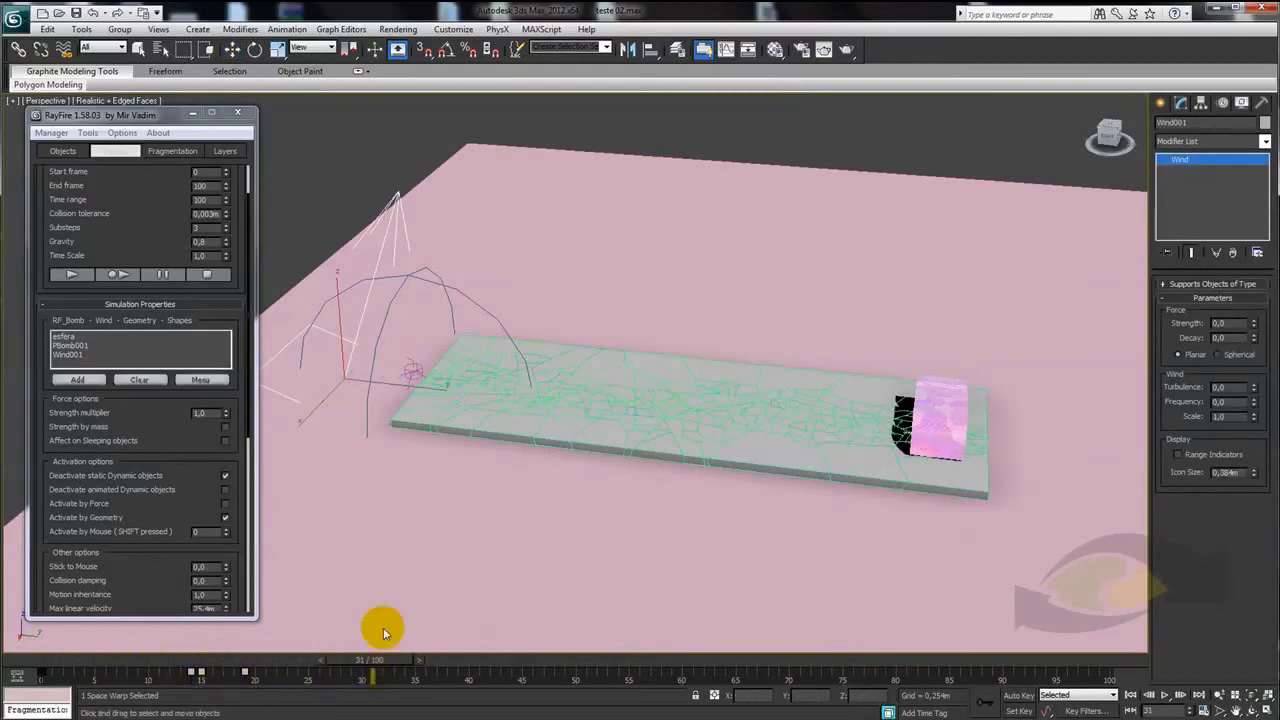
pyautogui.keyDown('alt'); pyautogui.moveTo(371, 628); pyautogui.dragTo(523, 536, button='middle'); pyautogui.keyUp('alt')
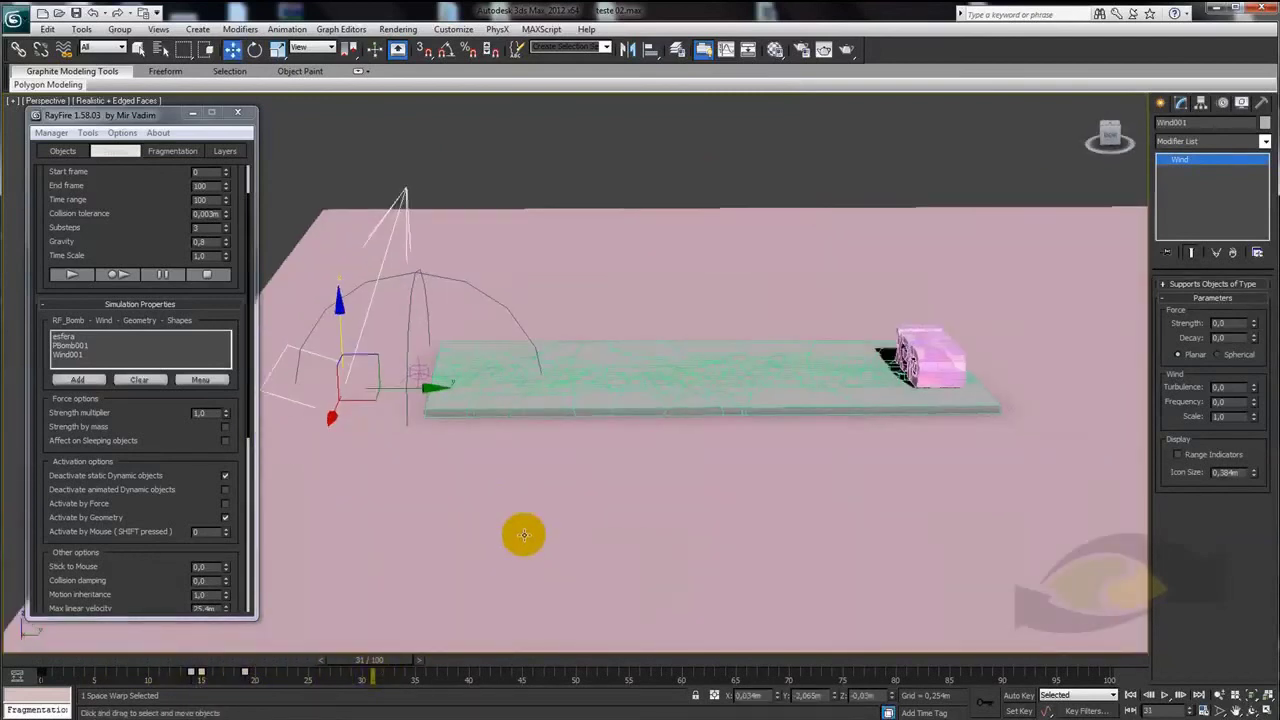
# Run the RayFire simulation, inspect the scattered debris, and rewind to frame 0
pyautogui.click(119, 275)
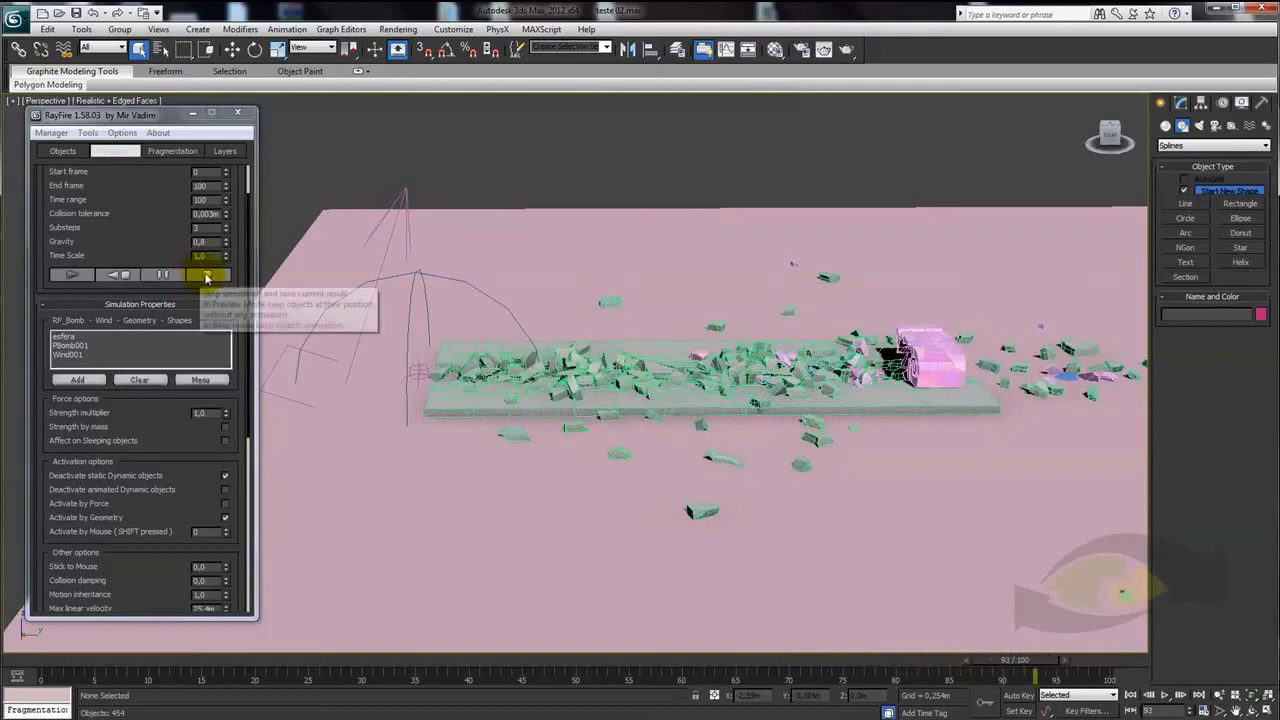
pyautogui.moveTo(873, 408)
pyautogui.keyDown('alt'); pyautogui.mouseDown(button='middle')
pyautogui.moveTo(757, 386)
pyautogui.moveTo(886, 423)
pyautogui.moveTo(780, 434)
pyautogui.moveTo(757, 407)
pyautogui.moveTo(674, 531)
pyautogui.mouseUp(button='middle'); pyautogui.keyUp('alt')
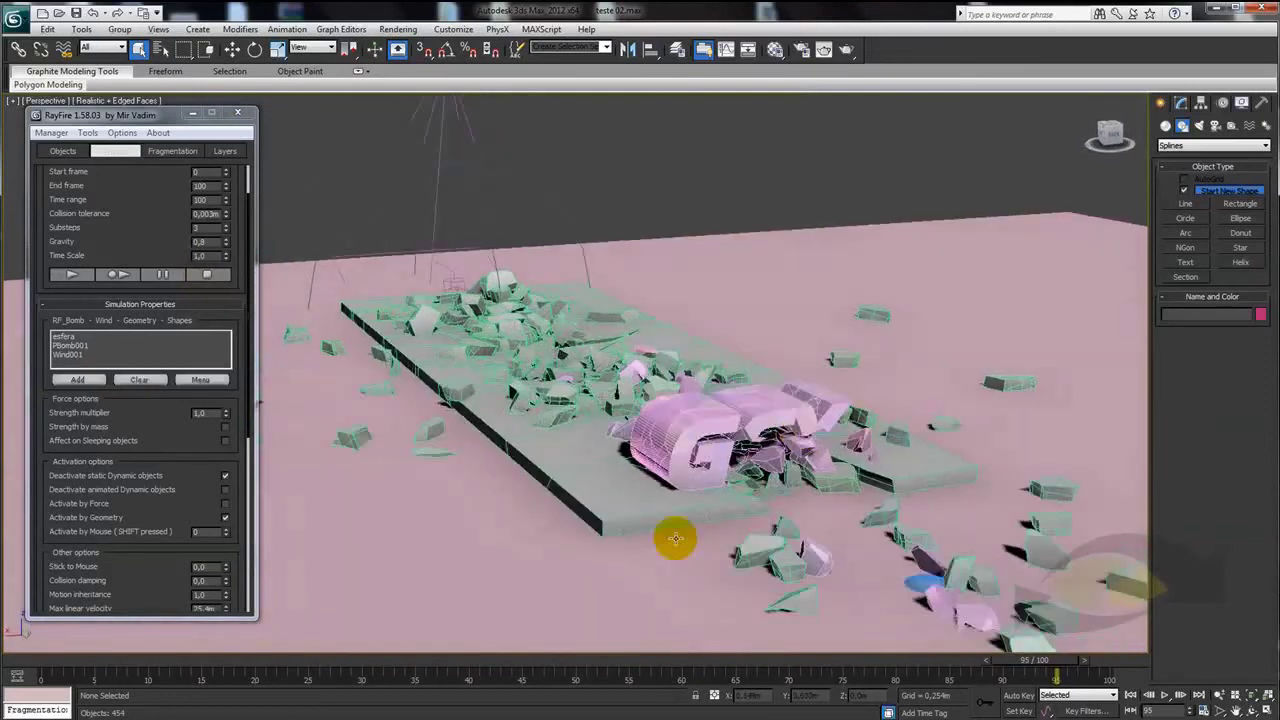
pyautogui.moveTo(1025, 665); pyautogui.dragTo(40, 660)
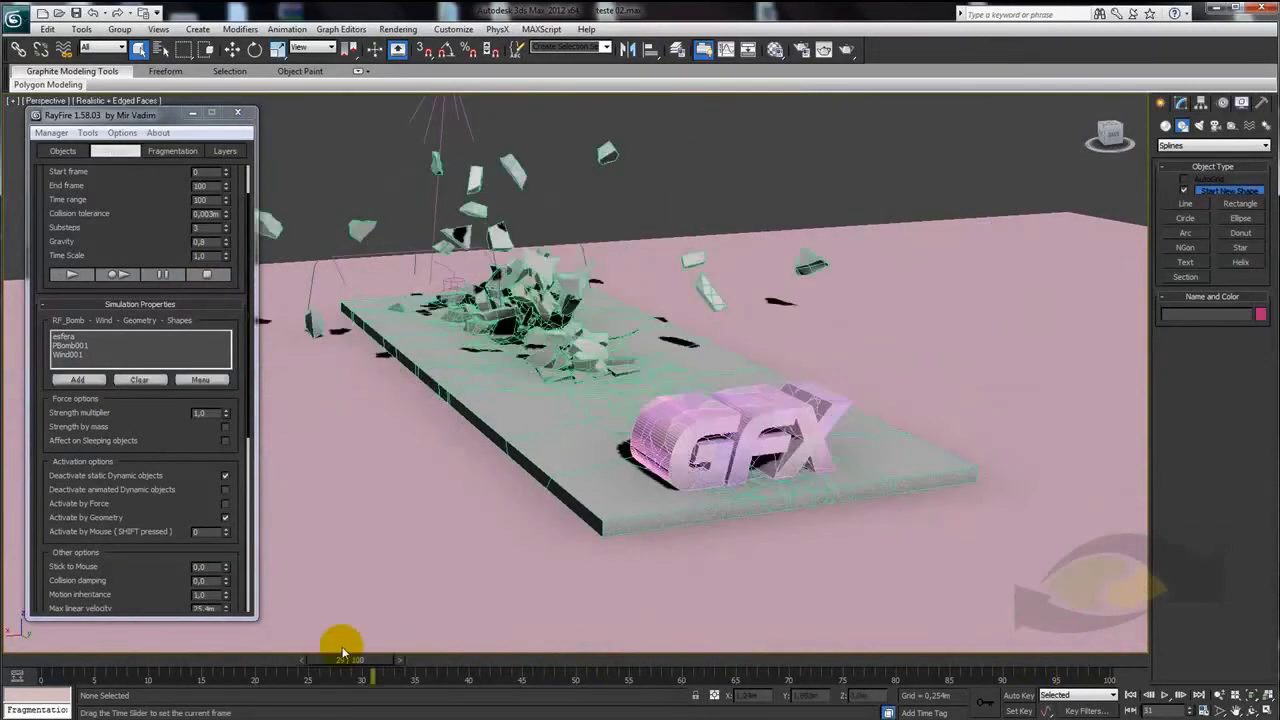
pyautogui.keyDown('alt'); pyautogui.moveTo(502, 415); pyautogui.dragTo(540, 400, button='middle'); pyautogui.keyUp('alt')
# Select all fragments in the RayFire layer and assign them the first material
pyautogui.click(225, 150)
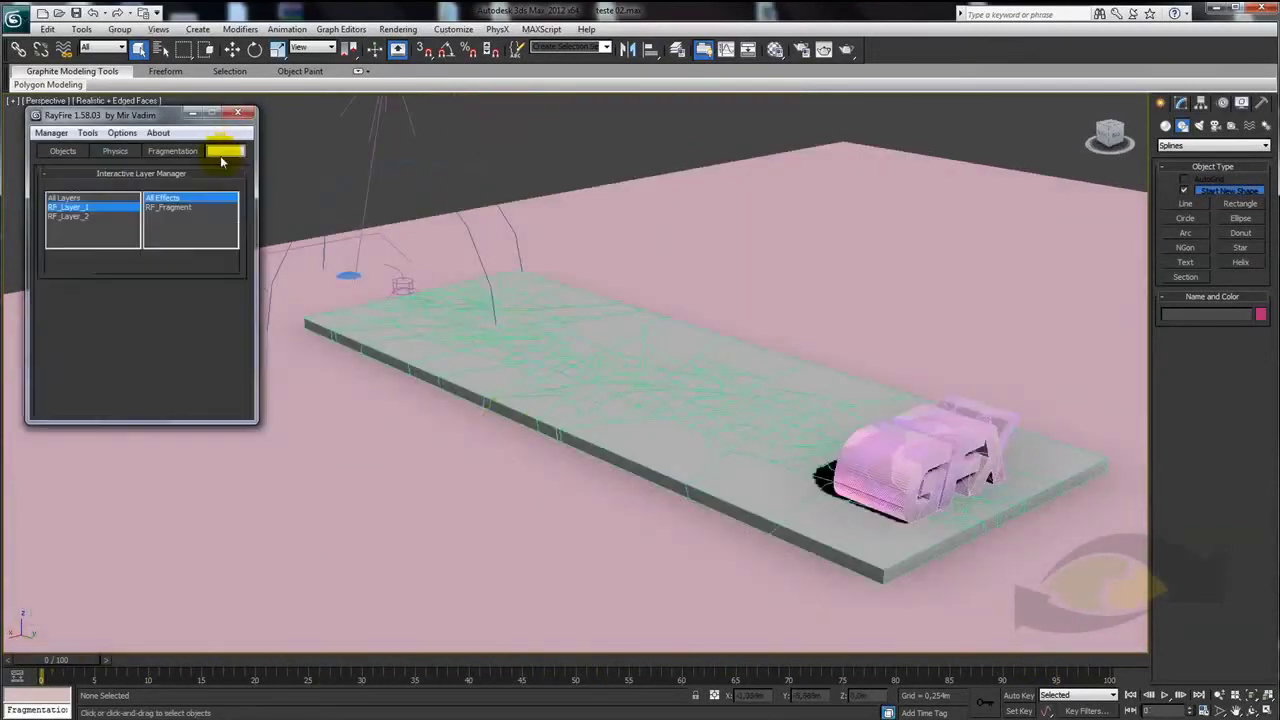
pyautogui.click(70, 262)
pyautogui.keyDown('alt'); pyautogui.moveTo(557, 343); pyautogui.dragTo(614, 363, button='middle'); pyautogui.keyUp('alt')
pyautogui.scroll(-3, 614, 368)
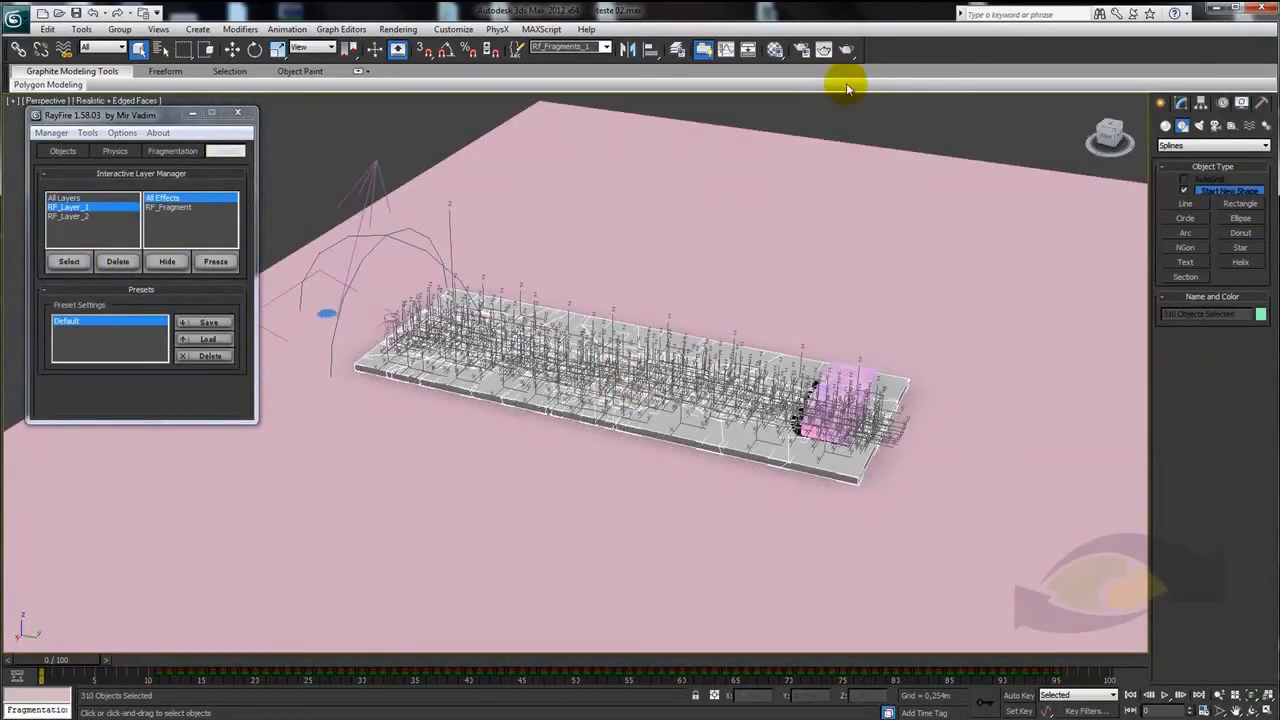
pyautogui.press('m')
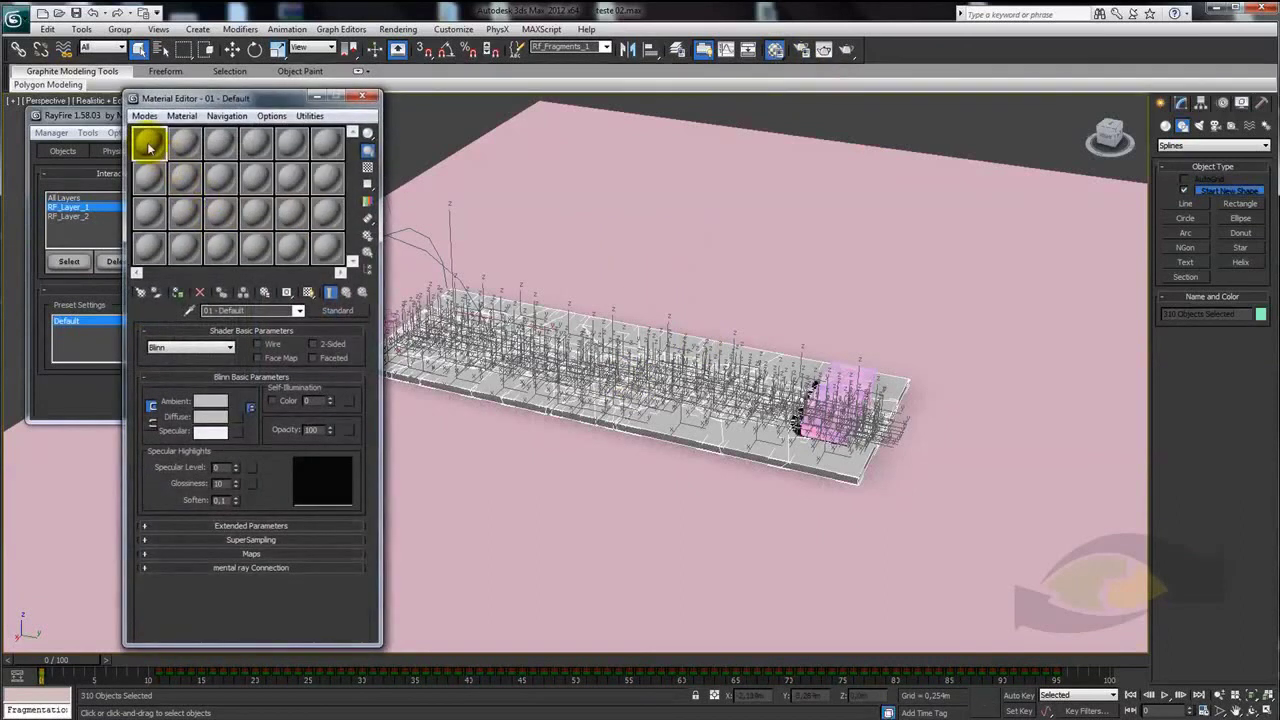
pyautogui.click(175, 290)
# Load the JP_Brick01_Bump bitmap as the material's diffuse map
pyautogui.moveTo(600, 343)
pyautogui.keyDown('alt'); pyautogui.mouseDown(button='middle')
pyautogui.moveTo(634, 320)
pyautogui.moveTo(437, 350)
pyautogui.mouseUp(button='middle'); pyautogui.keyUp('alt')
pyautogui.click(240, 418)
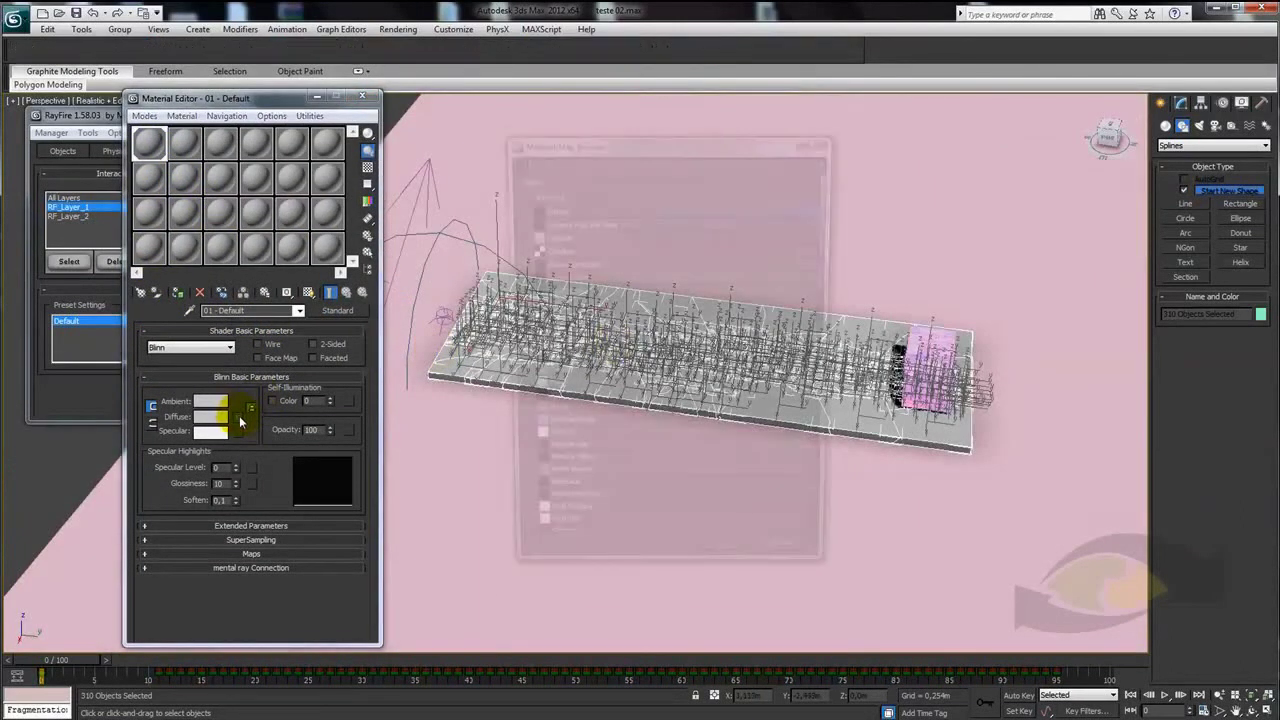
pyautogui.doubleClick(549, 208)
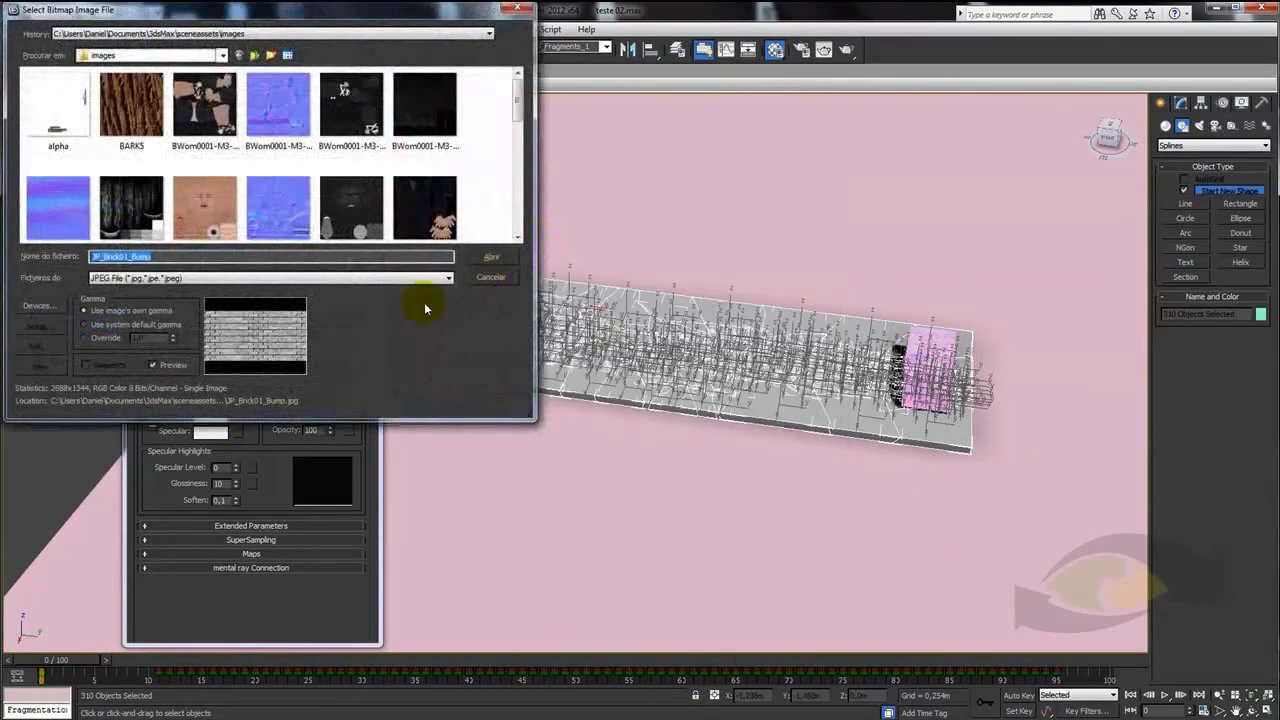
pyautogui.moveTo(515, 108)
pyautogui.mouseDown()
pyautogui.moveTo(520, 206)
pyautogui.moveTo(514, 91)
pyautogui.moveTo(520, 215)
pyautogui.mouseUp()
pyautogui.click(290, 150)
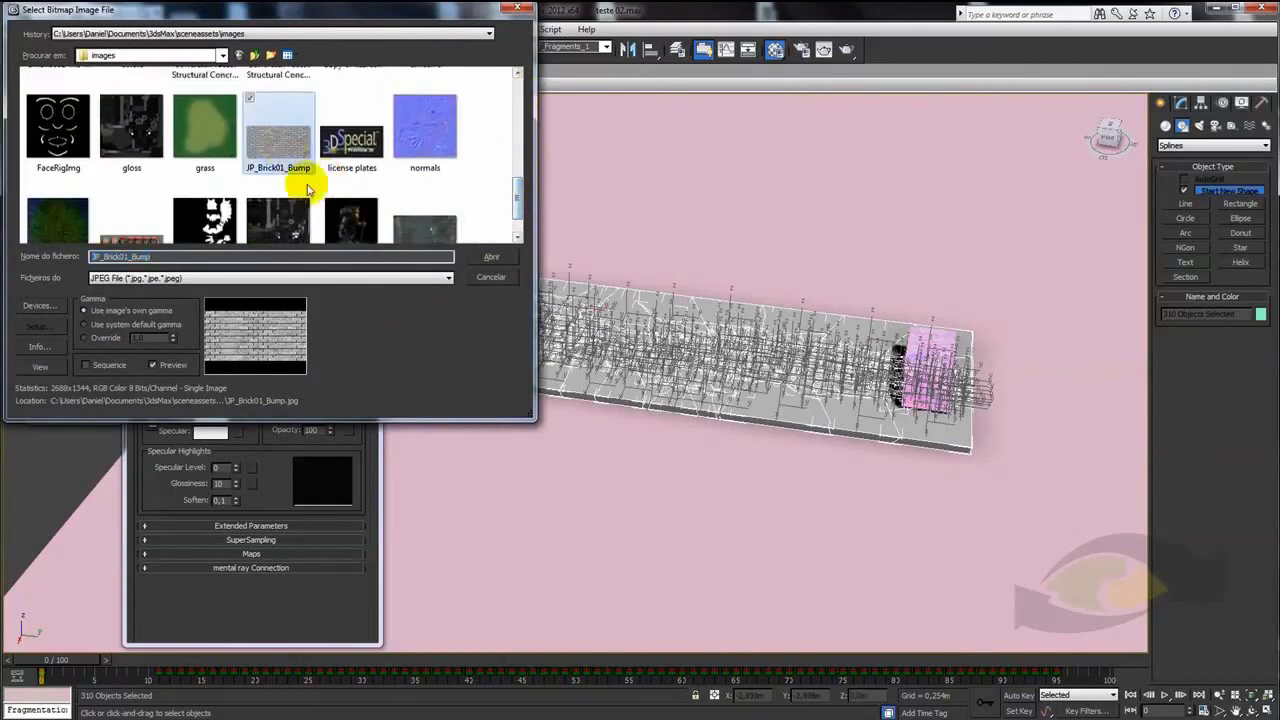
pyautogui.click(491, 256)
# Enable Show Map in Viewport so the brick texture appears on the slab
pyautogui.moveTo(557, 365)
pyautogui.keyDown('alt'); pyautogui.mouseDown(button='middle')
pyautogui.moveTo(692, 330)
pyautogui.moveTo(752, 379)
pyautogui.moveTo(714, 374)
pyautogui.moveTo(694, 391)
pyautogui.moveTo(700, 380)
pyautogui.mouseUp(button='middle'); pyautogui.keyUp('alt')
pyautogui.click(307, 295)
pyautogui.scroll(2, 720, 374)
pyautogui.scroll(2, 701, 382)
pyautogui.scroll(-2, 701, 382)
pyautogui.click(1181, 104)
# Add a UVW Map modifier and scale its gizmo down for smaller, denser bricks
pyautogui.click(1210, 141)
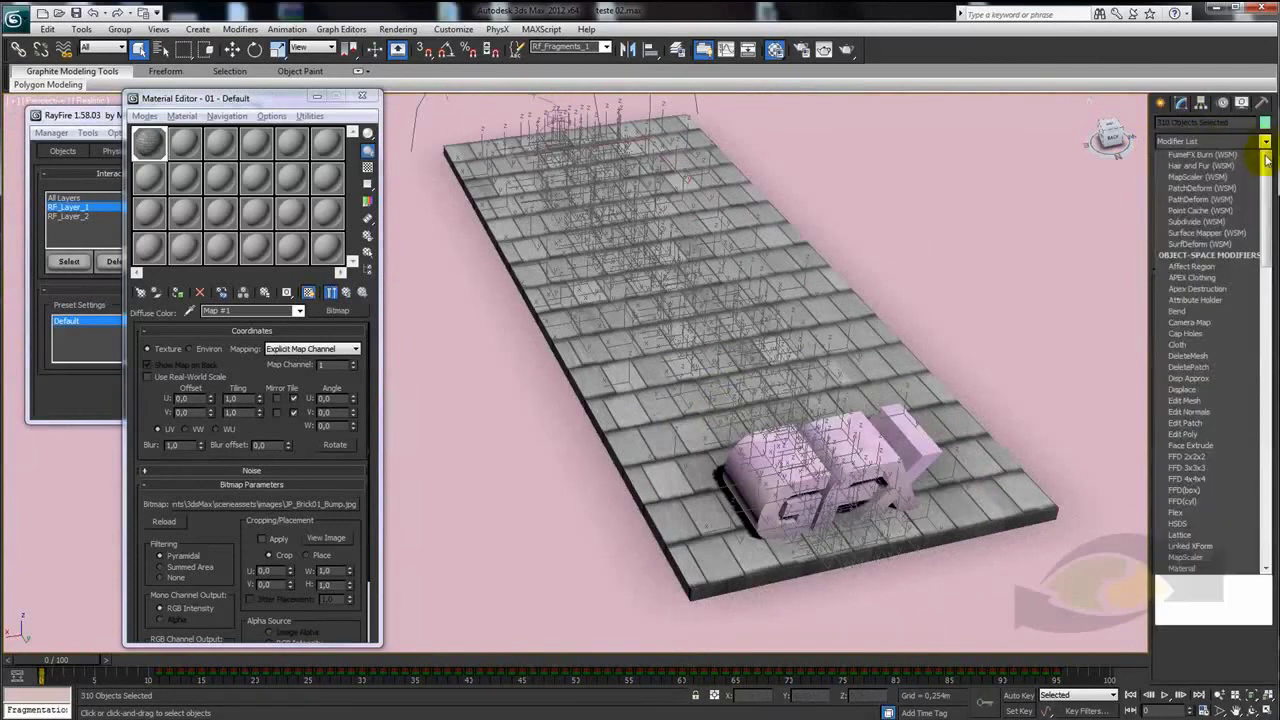
pyautogui.scroll(-10, 1249, 537)
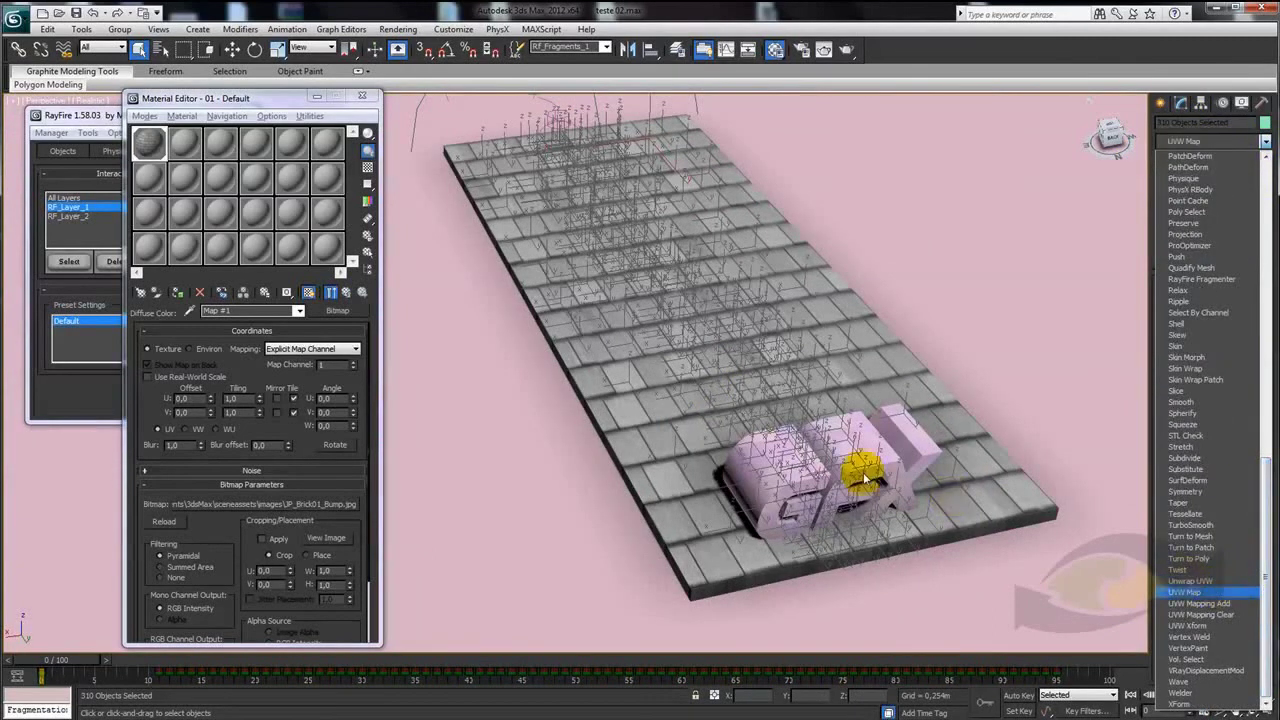
pyautogui.keyDown('alt'); pyautogui.moveTo(865, 480); pyautogui.dragTo(1000, 420, button='middle'); pyautogui.keyUp('alt')
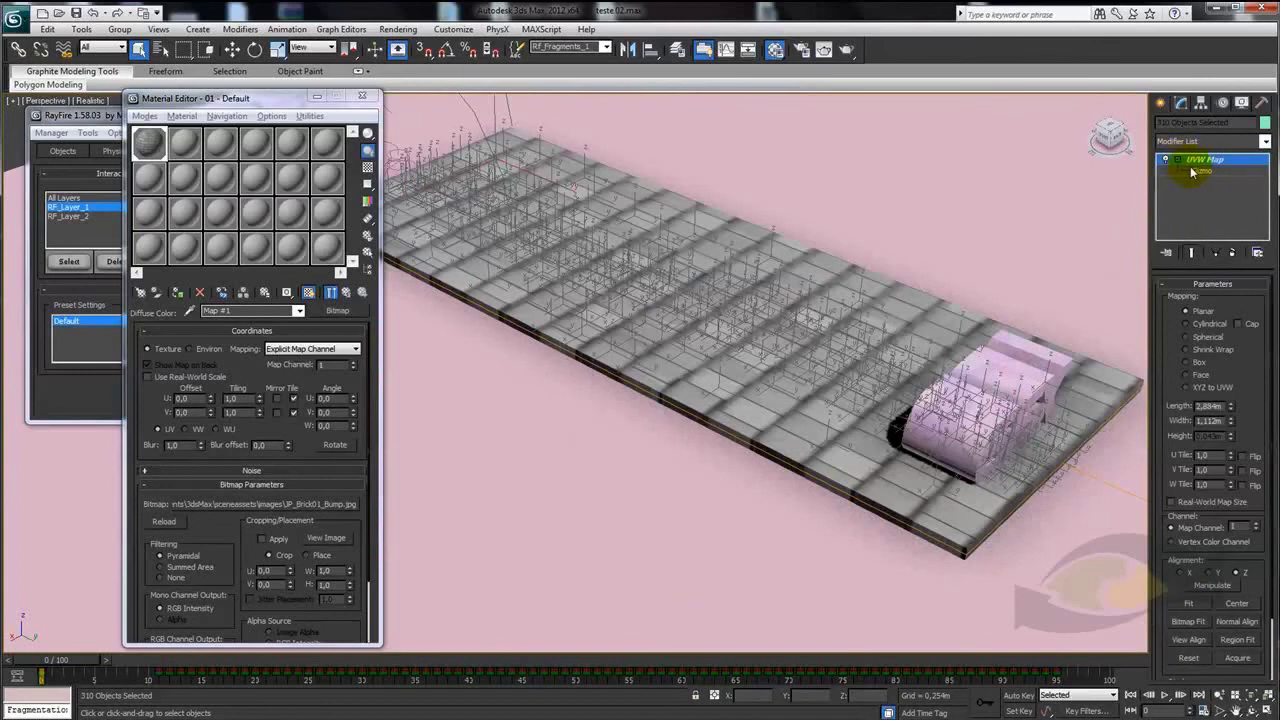
pyautogui.click(1200, 171)
pyautogui.keyDown('alt'); pyautogui.moveTo(877, 274); pyautogui.dragTo(774, 357, button='middle'); pyautogui.keyUp('alt')
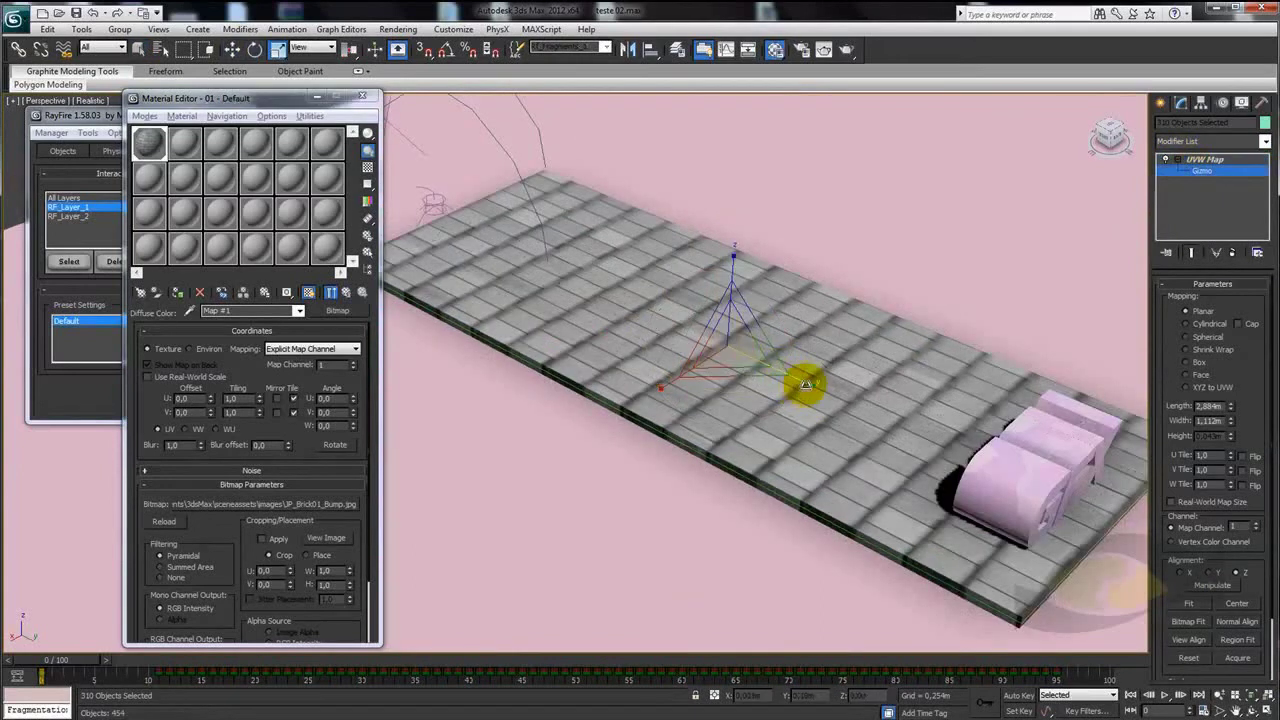
pyautogui.moveTo(806, 384); pyautogui.dragTo(696, 334)
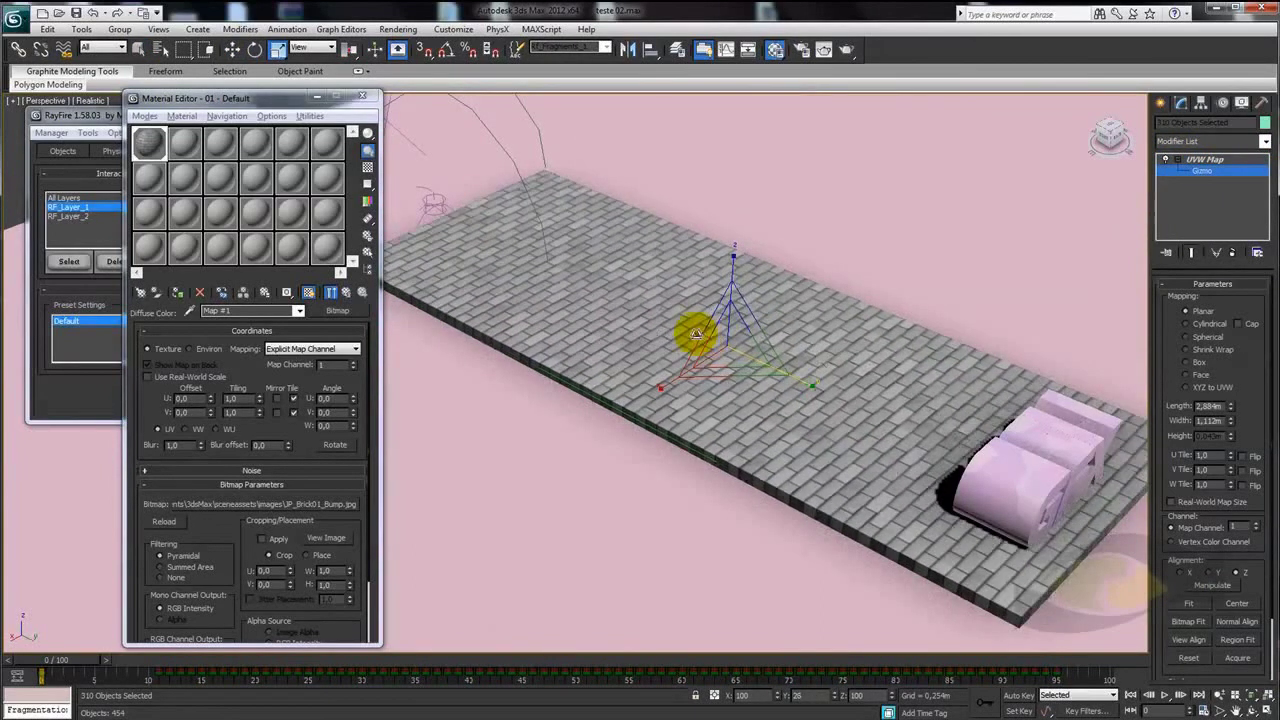
pyautogui.keyDown('alt'); pyautogui.moveTo(719, 334); pyautogui.dragTo(837, 351, button='middle'); pyautogui.keyUp('alt')
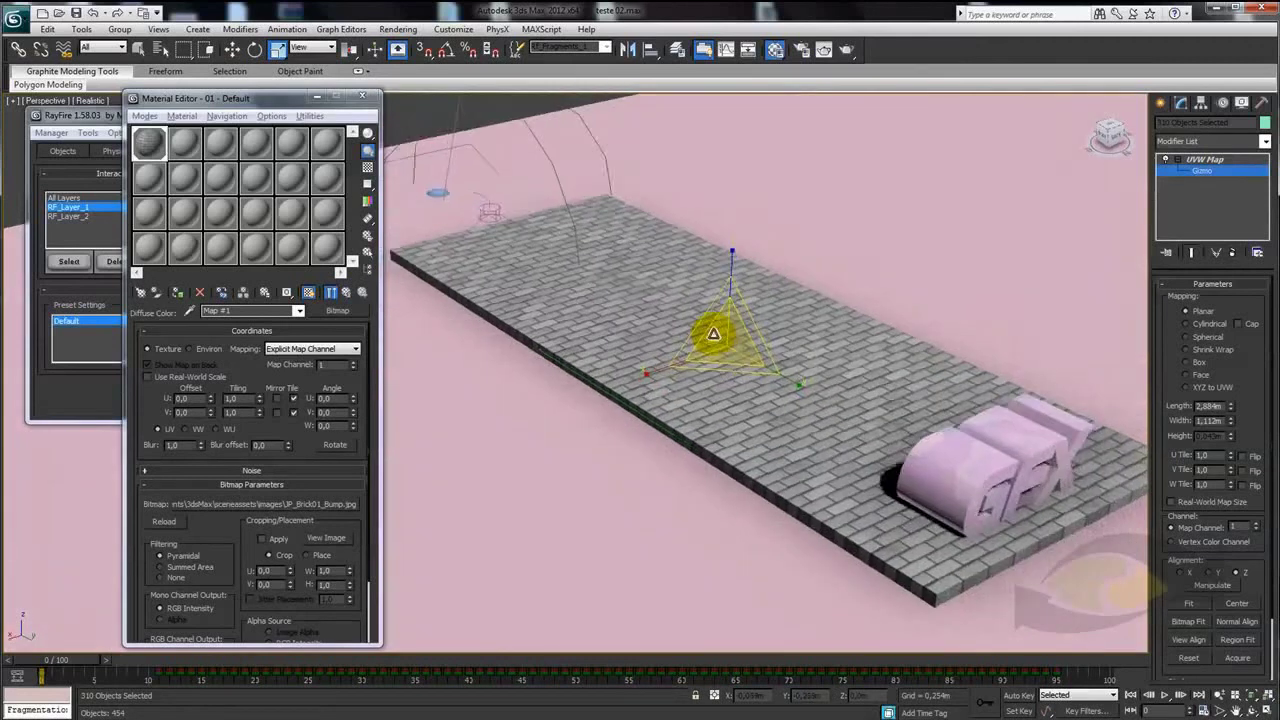
pyautogui.click(1180, 163)
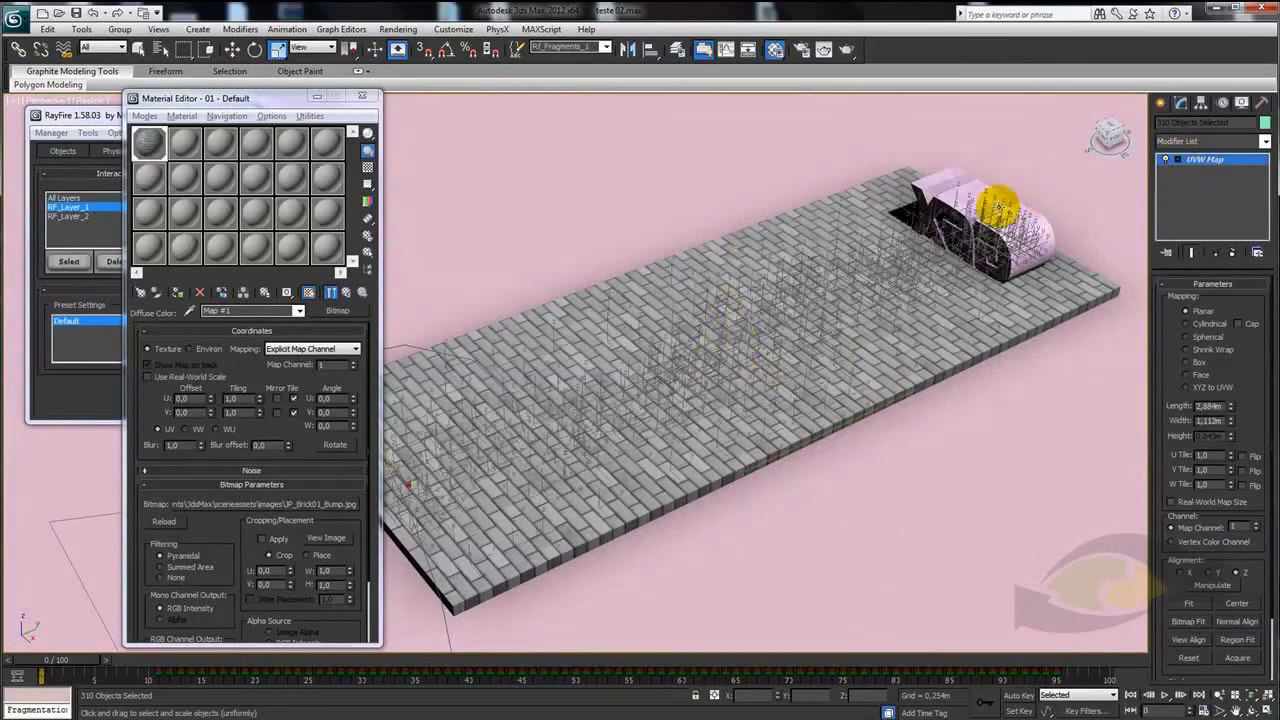
# Deselect the fragments and scrub toward frame 57 to watch the brick floor shatter
pyautogui.scroll(-5, 829, 200)
pyautogui.click(817, 191)
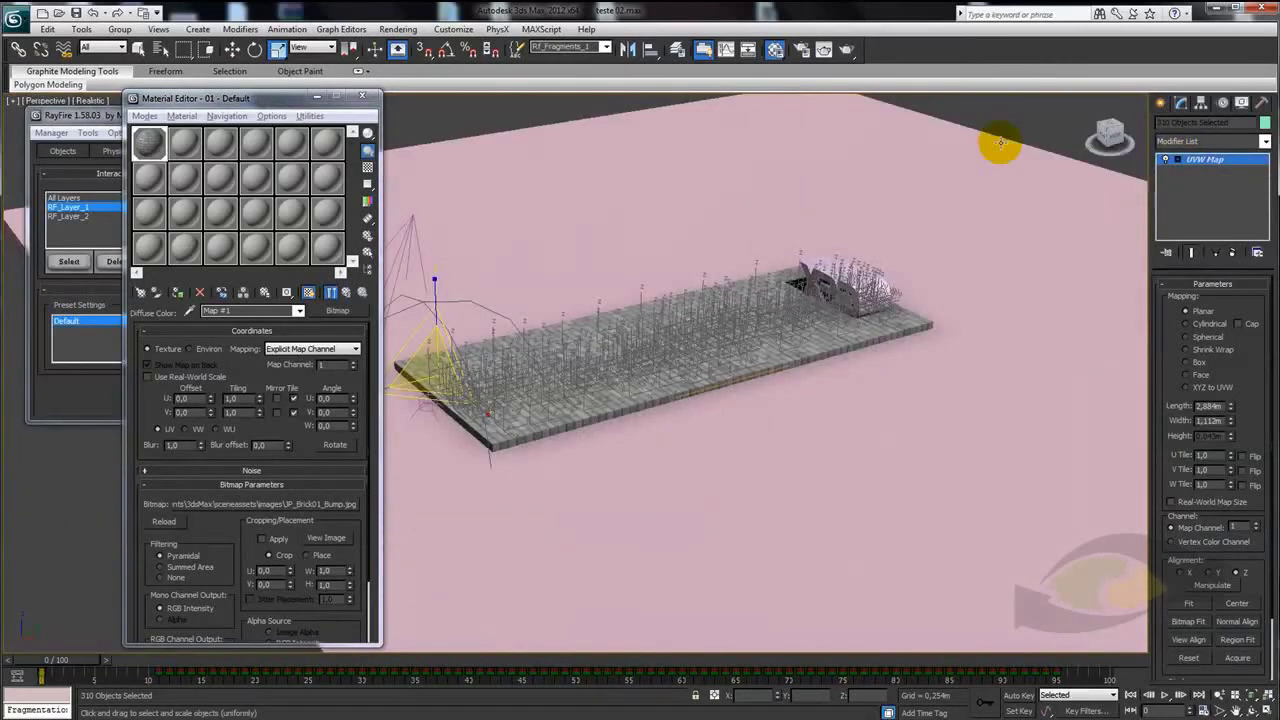
pyautogui.keyDown('alt'); pyautogui.moveTo(1000, 135); pyautogui.dragTo(700, 400, button='middle'); pyautogui.keyUp('alt')
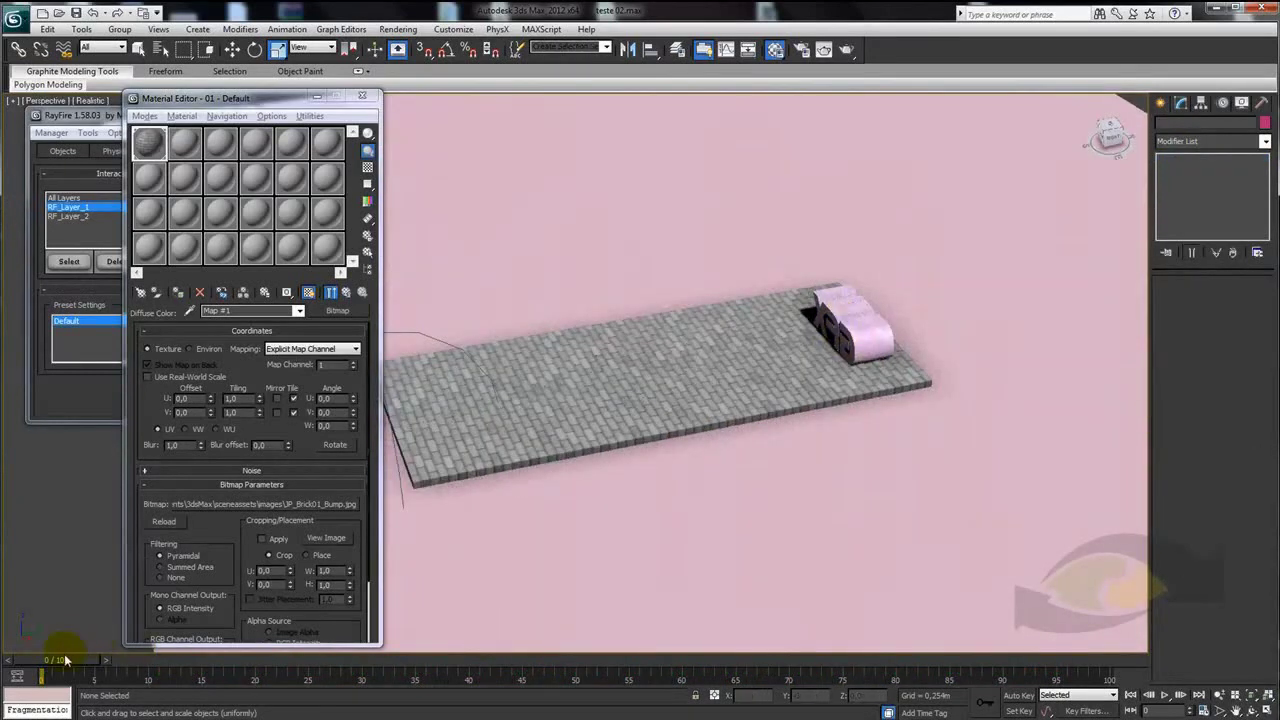
pyautogui.moveTo(205, 672); pyautogui.dragTo(655, 668)
pyautogui.scroll(3, 914, 434)
pyautogui.scroll(2, 843, 434)
pyautogui.scroll(2, 849, 441)
pyautogui.scroll(-5, 849, 441)
pyautogui.keyDown('alt'); pyautogui.moveTo(863, 446); pyautogui.dragTo(752, 444, button='middle'); pyautogui.keyUp('alt')
pyautogui.scroll(3, 837, 451)
pyautogui.scroll(2, 766, 456)
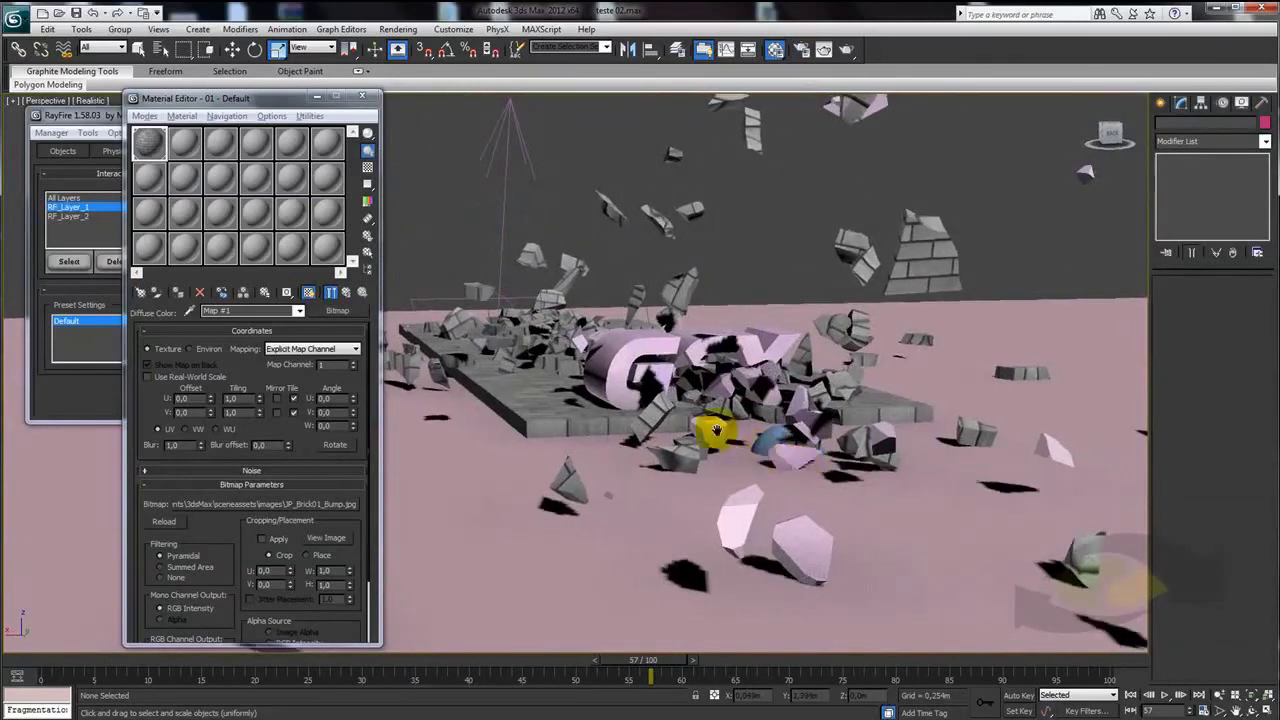